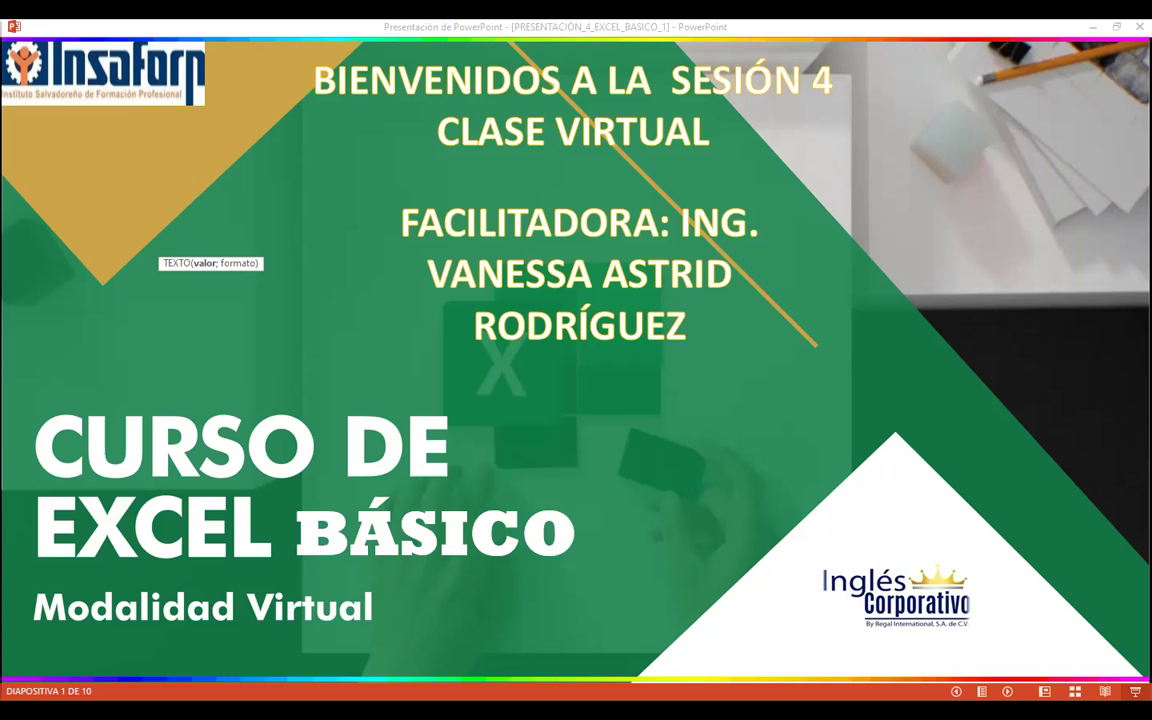
- Bring up the 'Curso | EXCEL1' browser tab showing the Excel básico course outline
text(;)
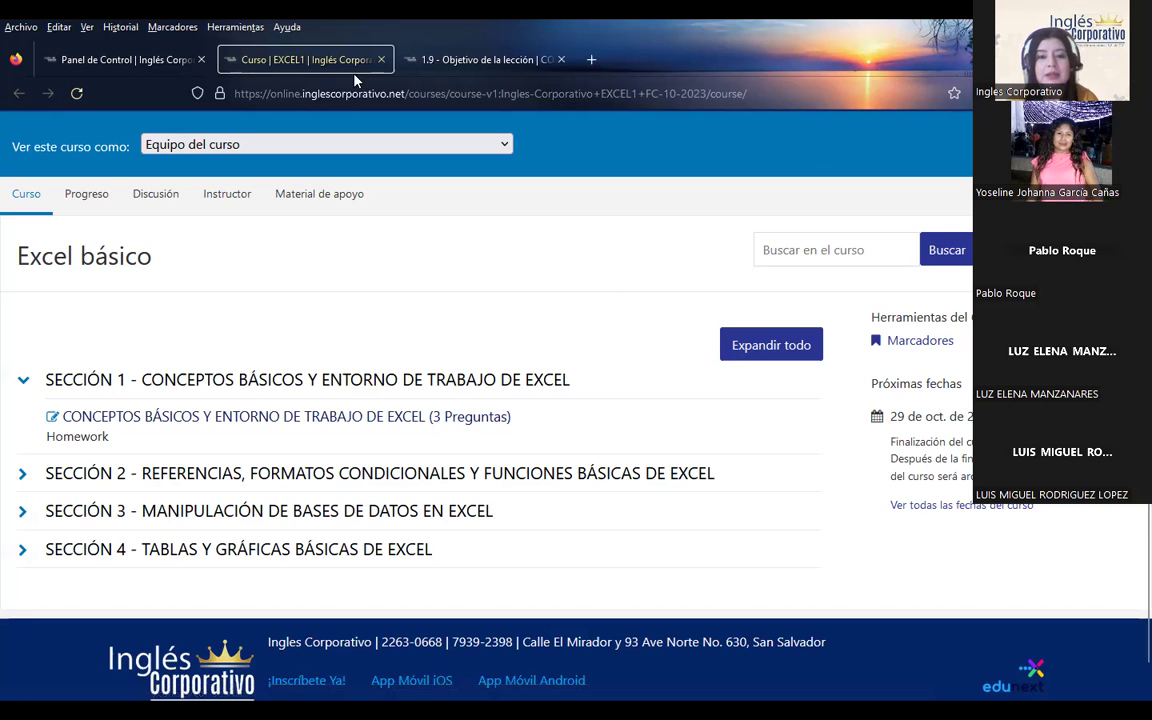
- Review the Opciones de pegado content in lesson 1.9, then return to the PowerPoint slideshow
click(461, 62)
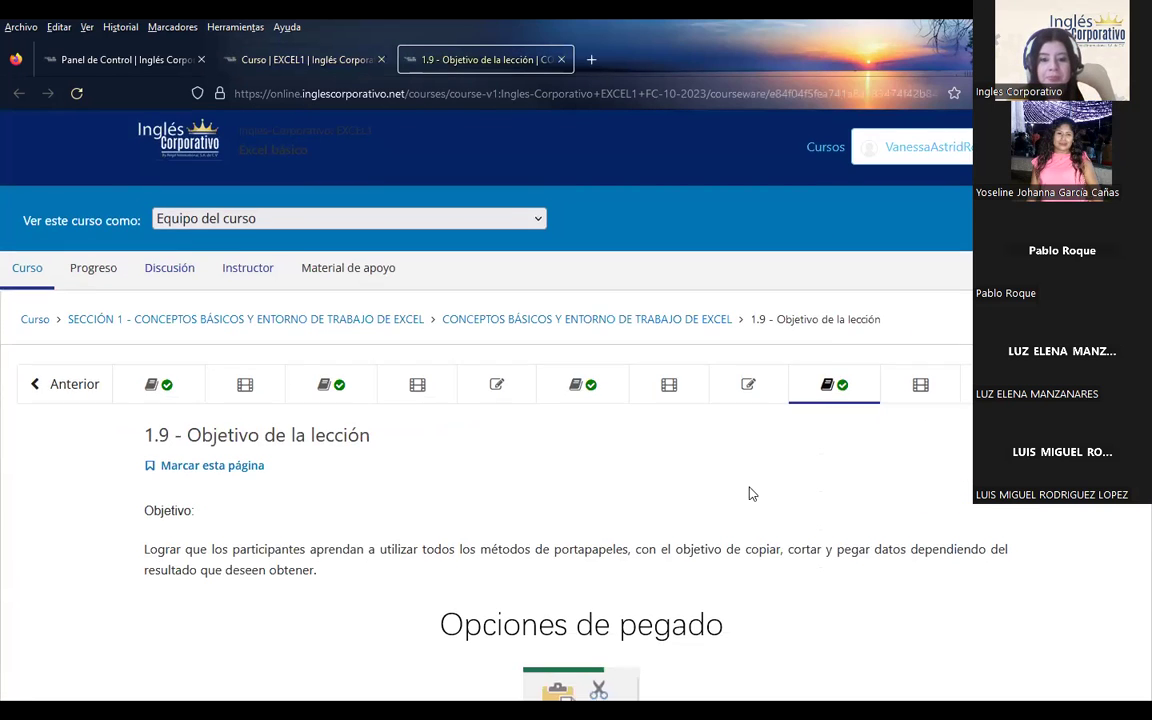
scroll(780, 496, down, 3)
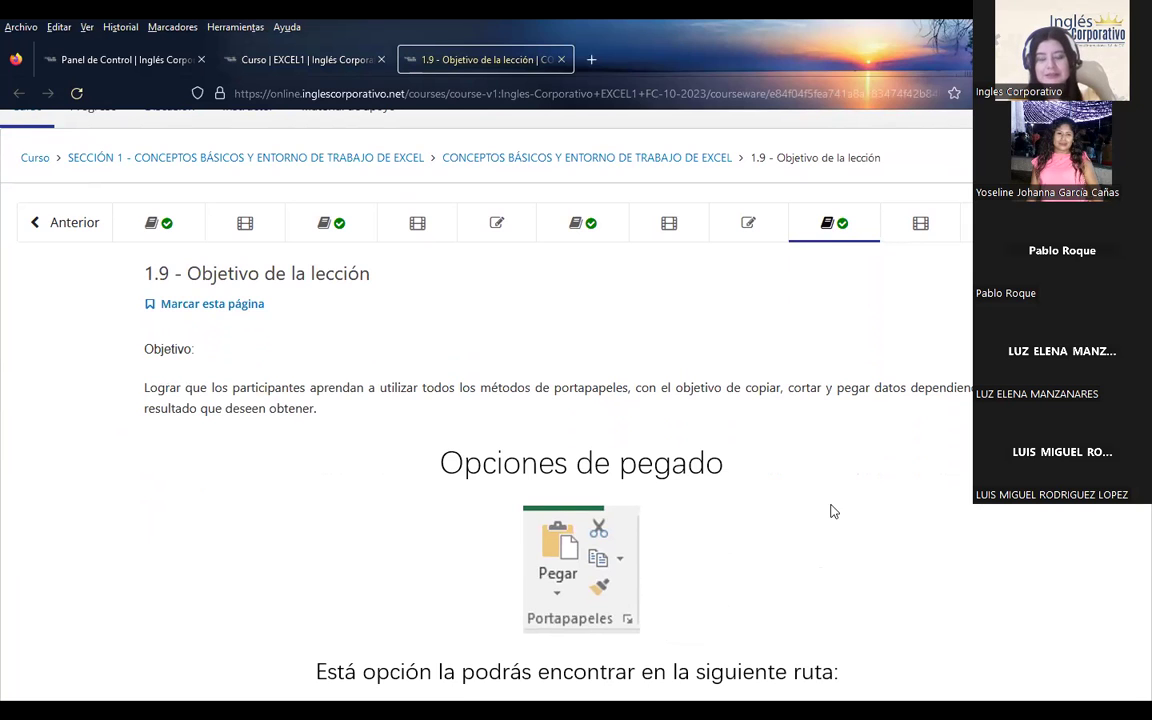
scroll(780, 480, down, 3)
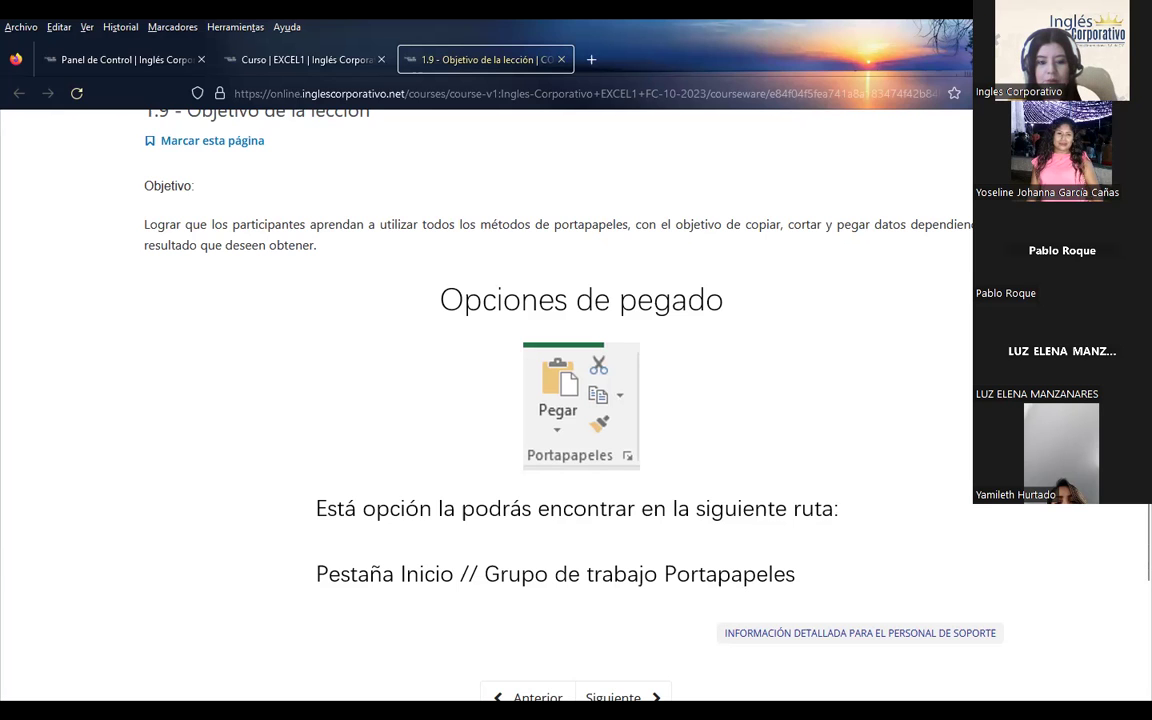
key(alt+Tab)
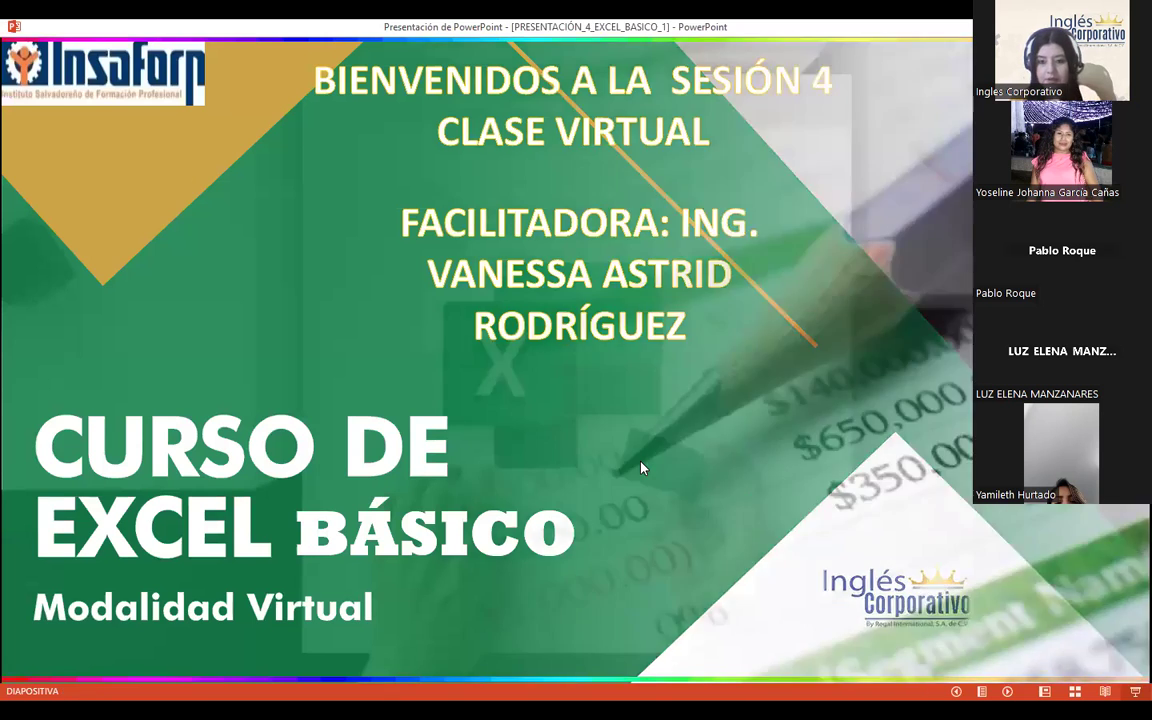
- Advance the slideshow to slide 3, the AGENDA slide
key(Right)
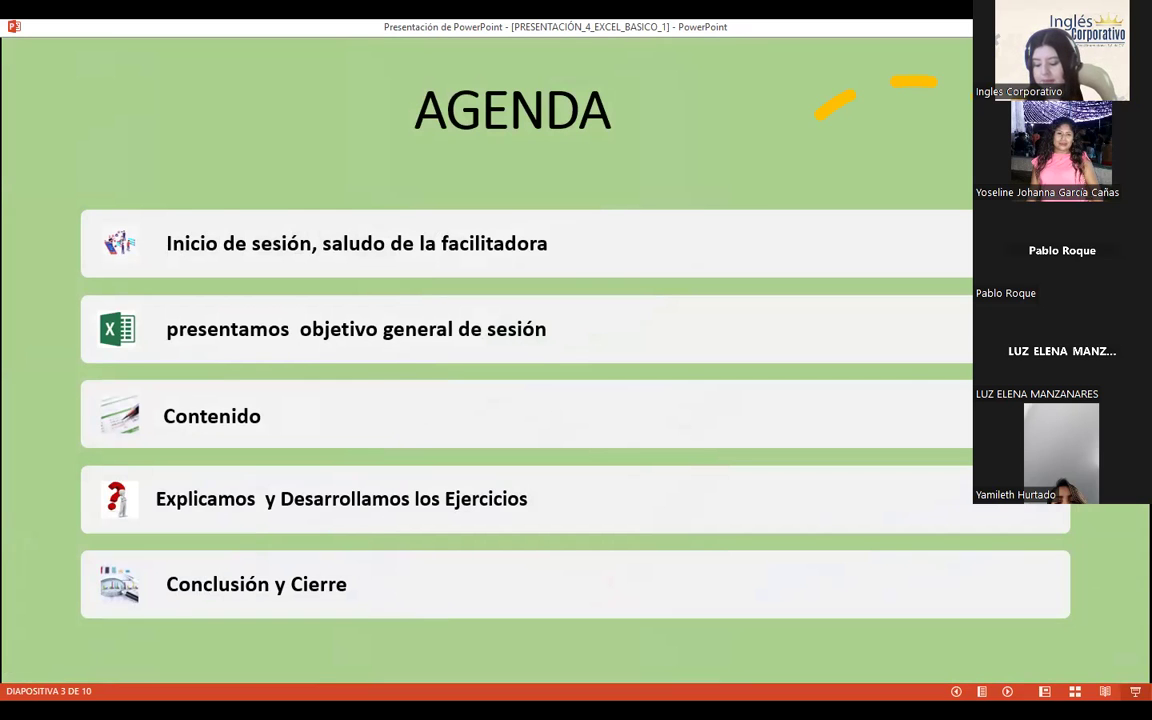
- Advance to slide 4, the session's general objective on paste special methods
key(Right)
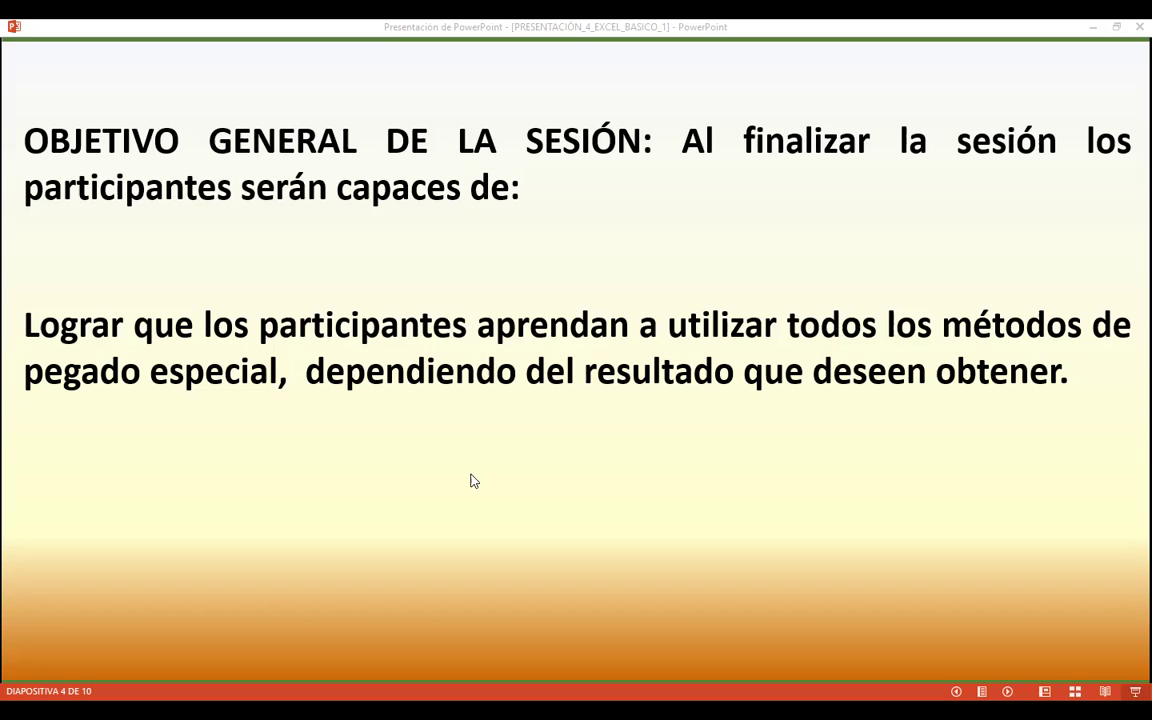
- Advance to slide 5, COPIAR FORMATO, showing B3's format copied across D3:F10
click(500, 389)
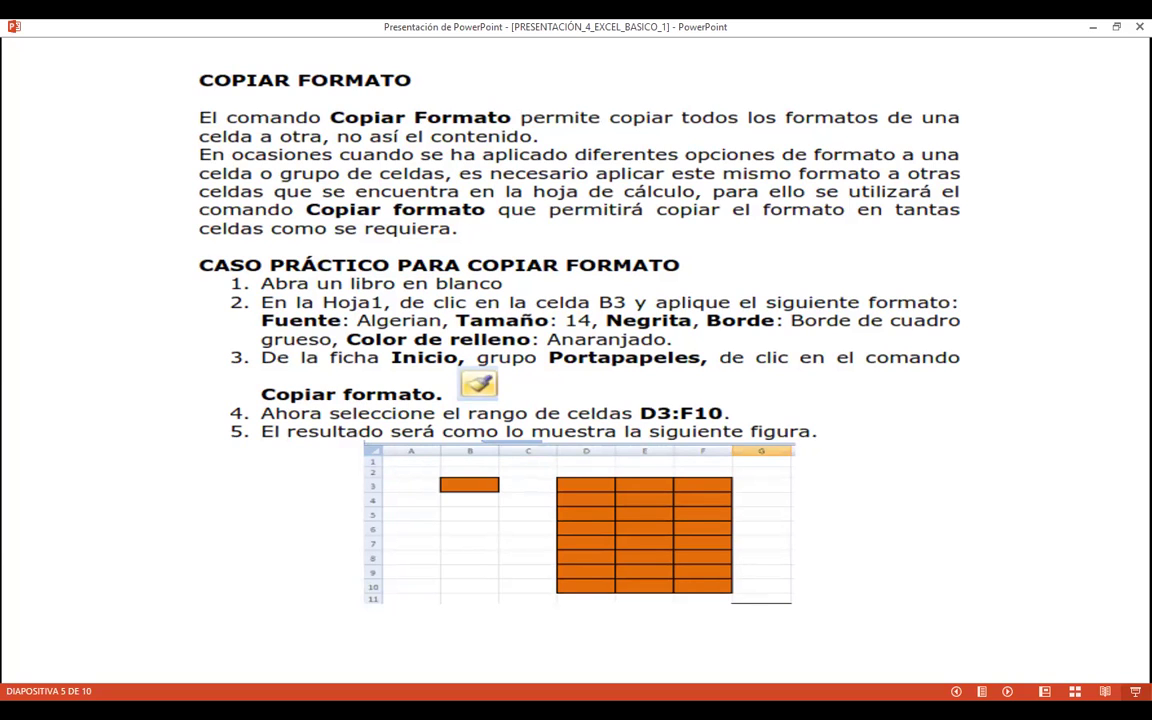
- Advance the slideshow to slide 6, PEGADO ESPECIAL
key(Right)
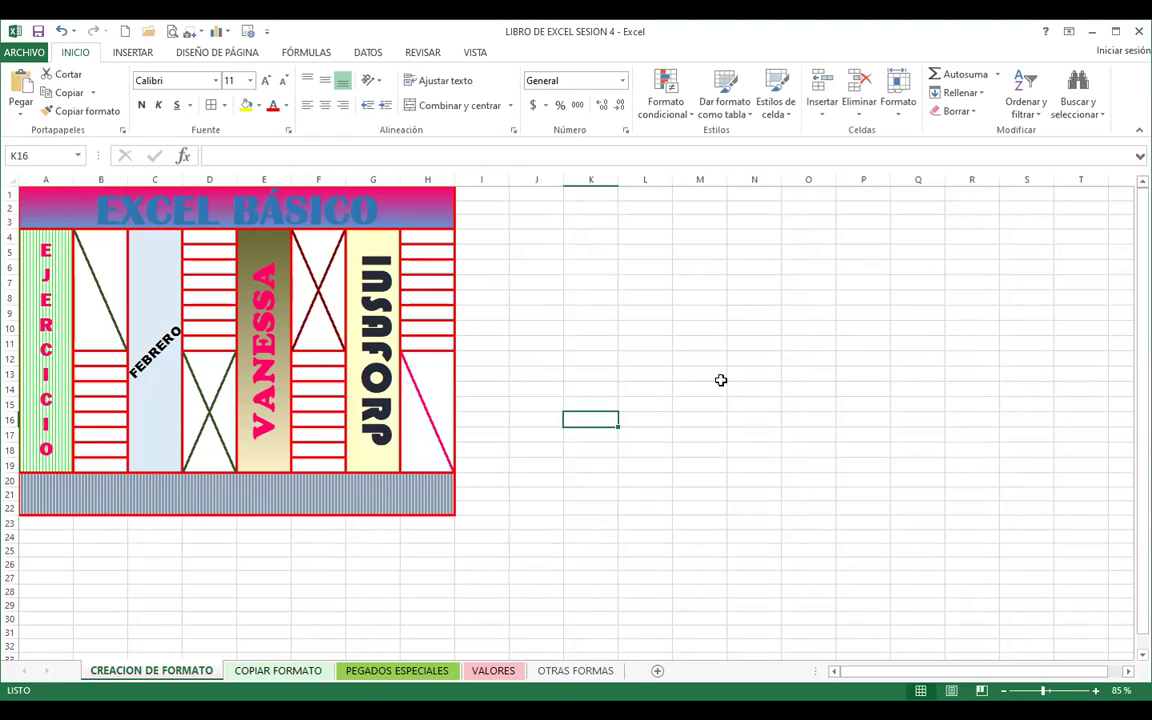
- Zoom the CREACION DE FORMATO sheet to 115% and narrow column I beside the artwork
ctrl+scroll(787, 404, up, 2)
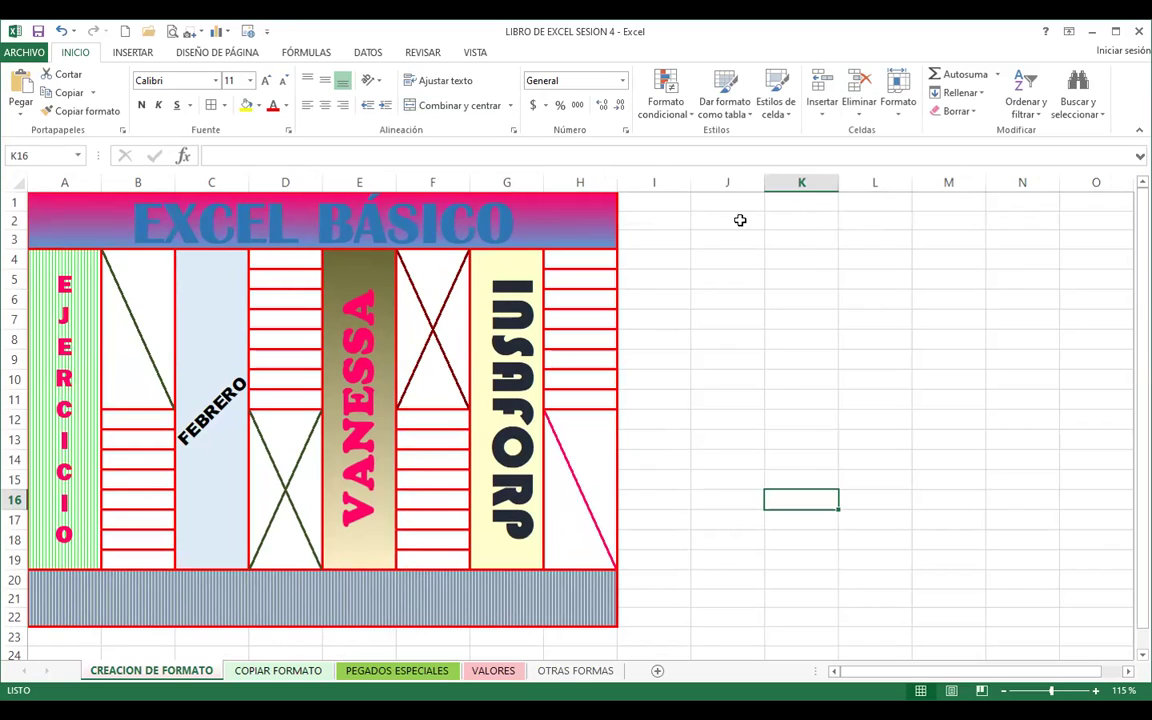
mouse_move(691, 188)
mouse_down()
mouse_move(658, 188)
mouse_move(711, 620)
mouse_up()
click(700, 201)
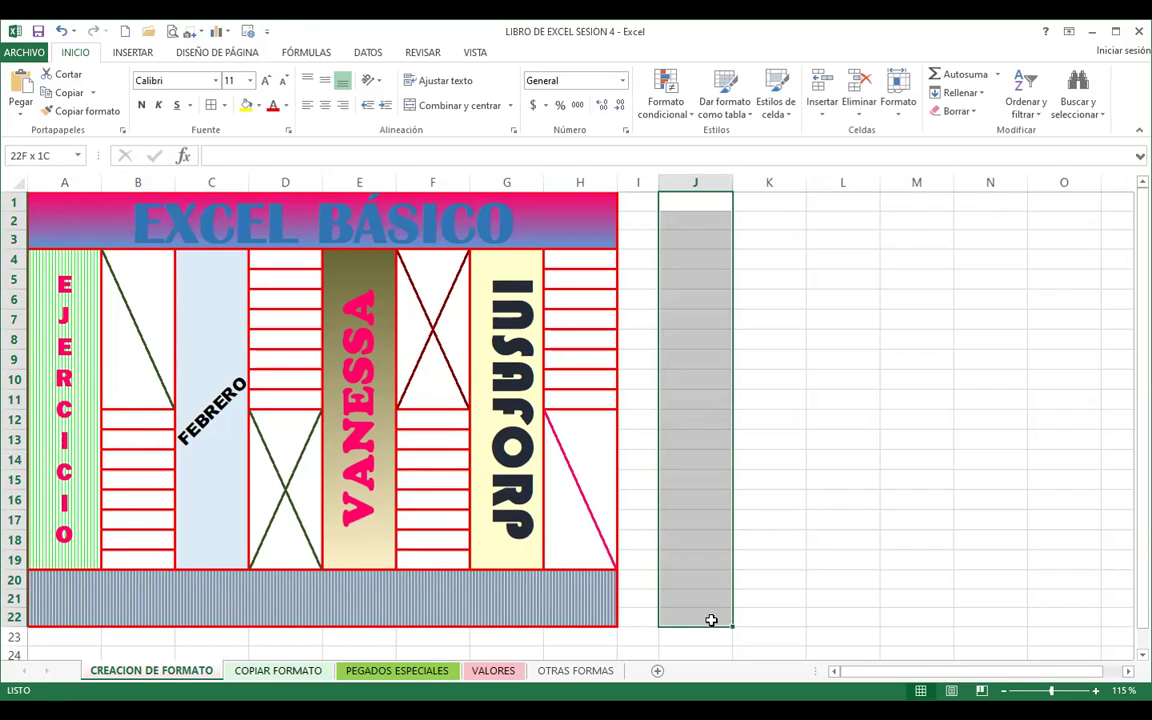
- Give J1:Q22 red double-line outline and inside borders through Format Cells
drag(711, 620, 1016, 607)
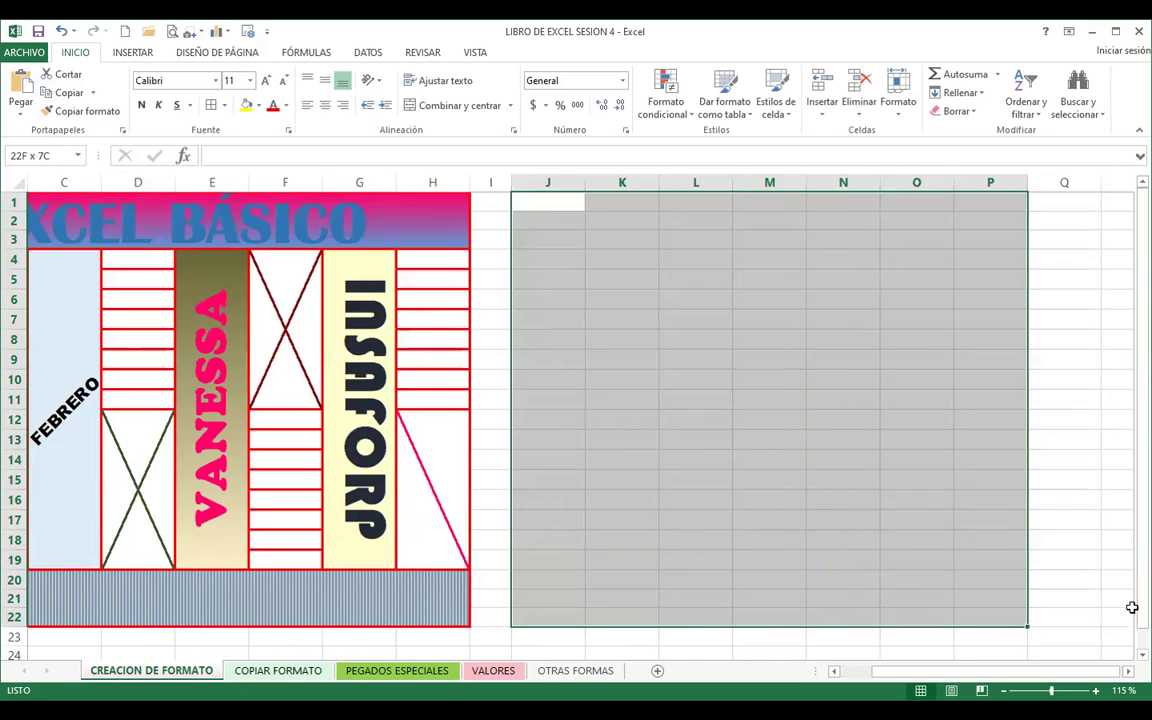
mouse_move(1016, 607)
mouse_down()
mouse_move(780, 607)
mouse_move(756, 620)
mouse_up()
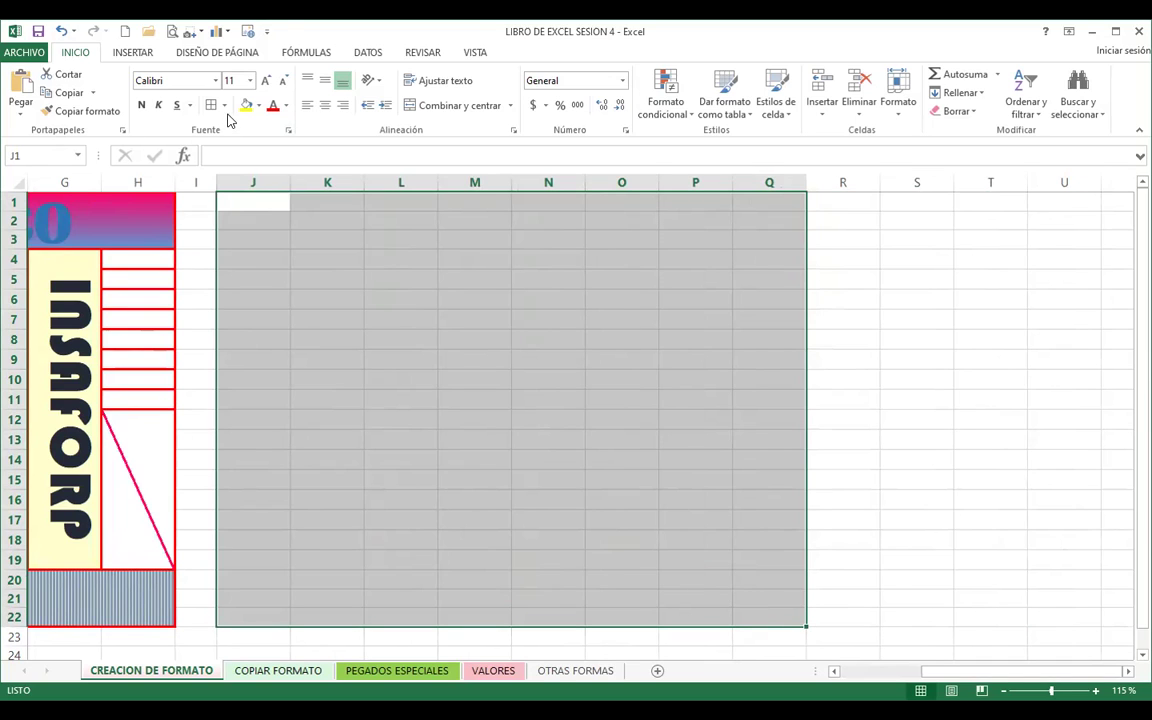
click(289, 131)
click(620, 183)
click(558, 304)
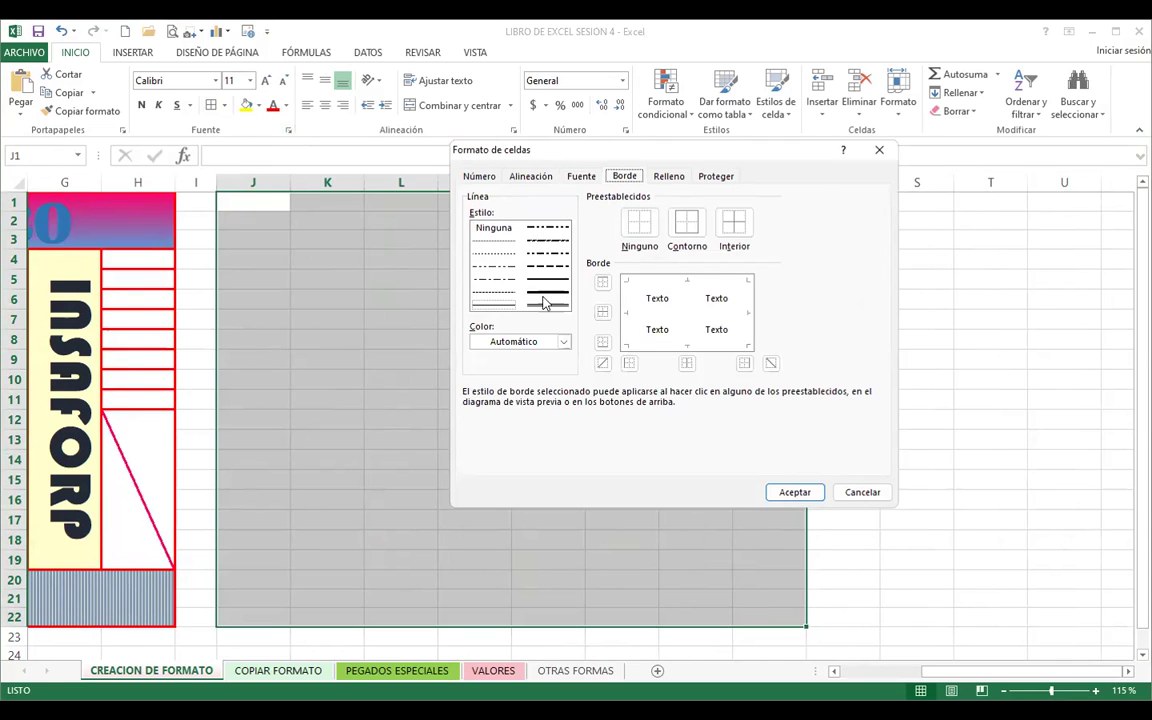
click(491, 485)
click(686, 223)
click(734, 223)
click(785, 500)
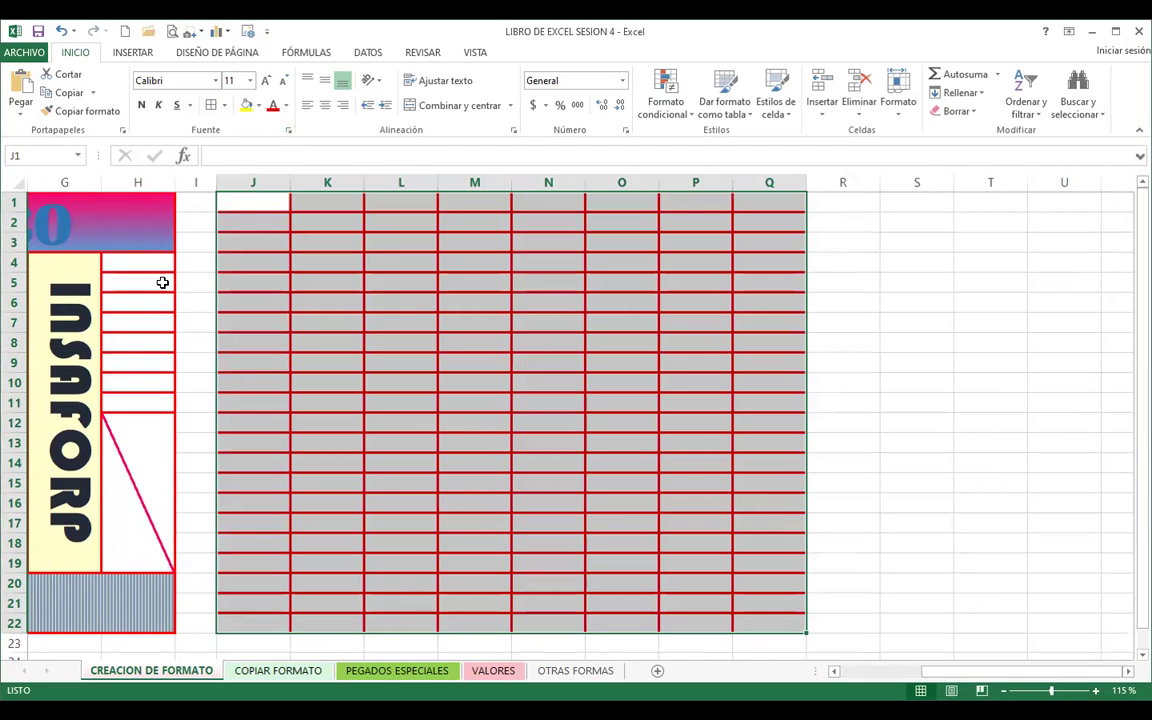
drag(938, 677, 938, 677)
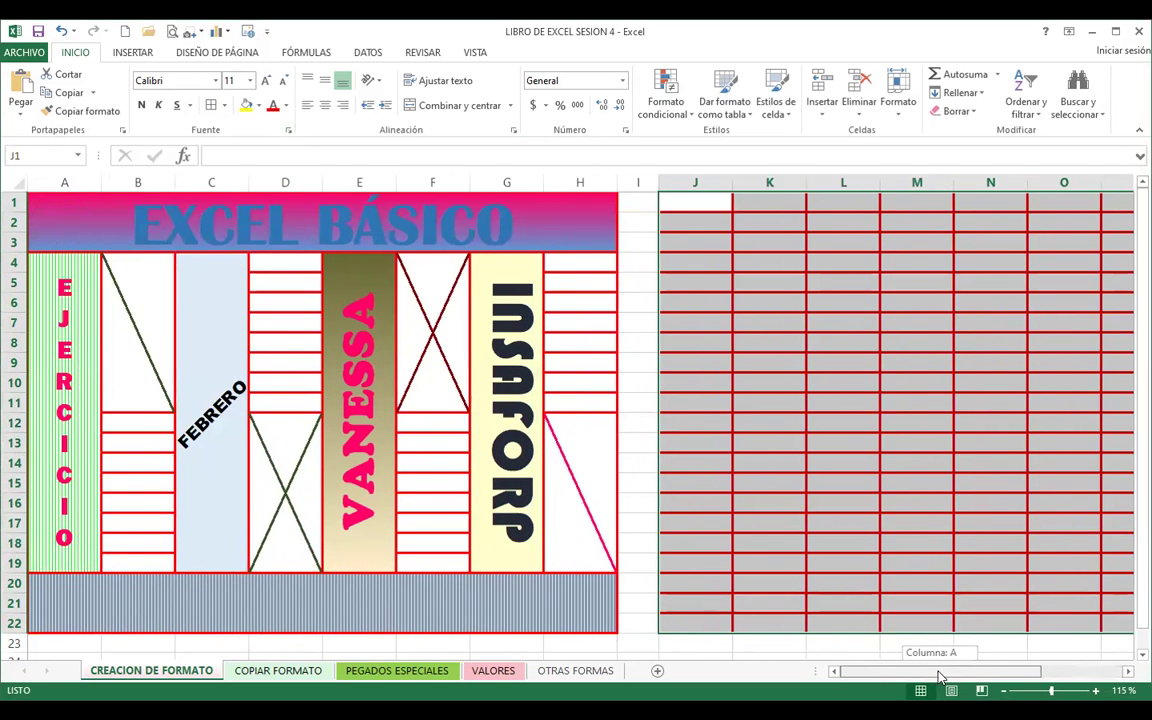
- Merge and center J1:Q3 as the top band and J20:Q22 as the bottom band
ctrl+scroll(753, 568, down, 1)
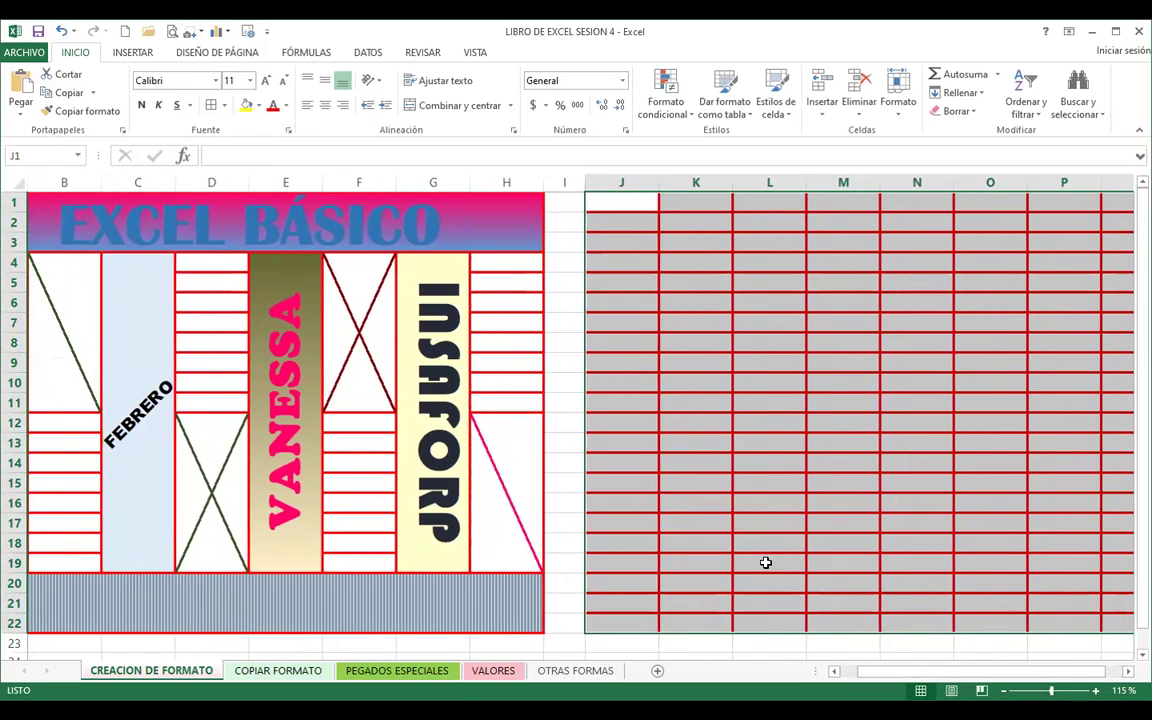
ctrl+scroll(778, 555, down, 1)
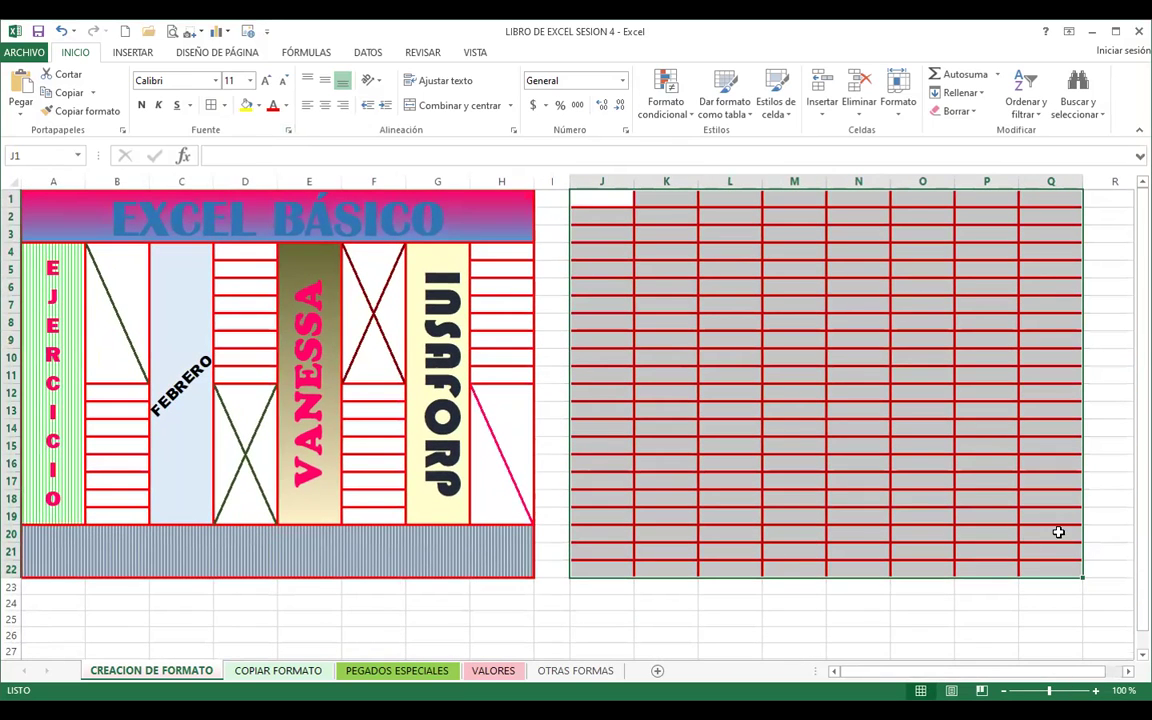
click(656, 618)
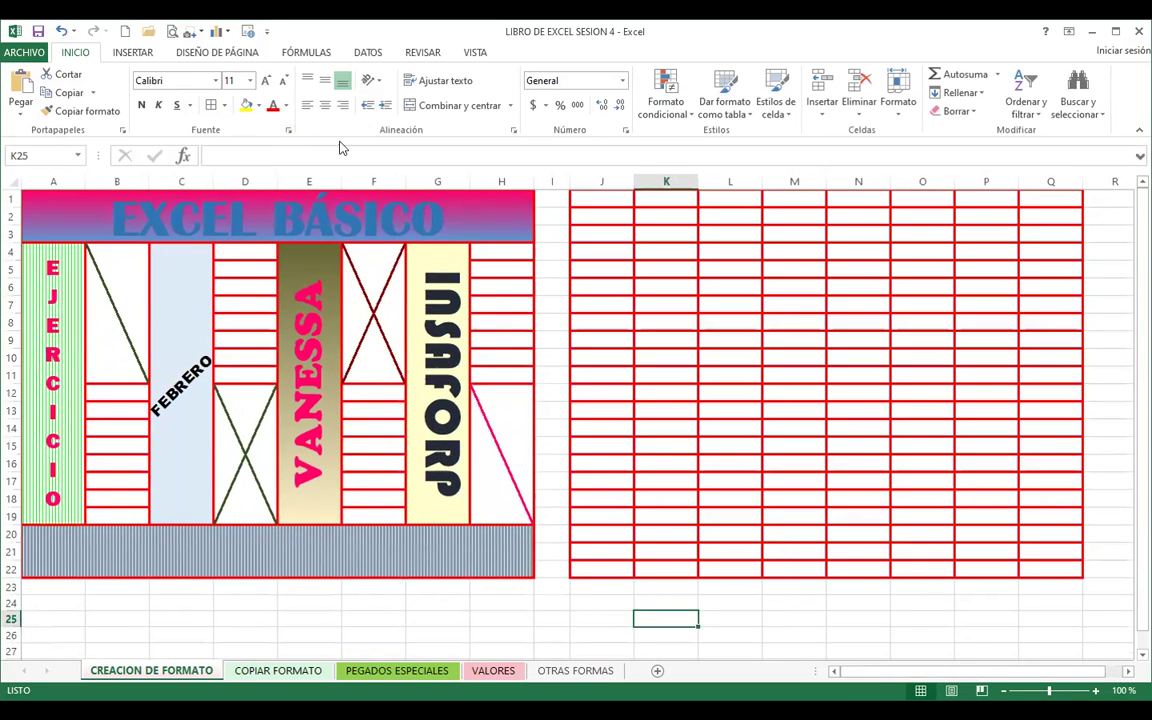
mouse_move(584, 196)
mouse_down()
mouse_move(776, 241)
mouse_move(1044, 226)
mouse_up()
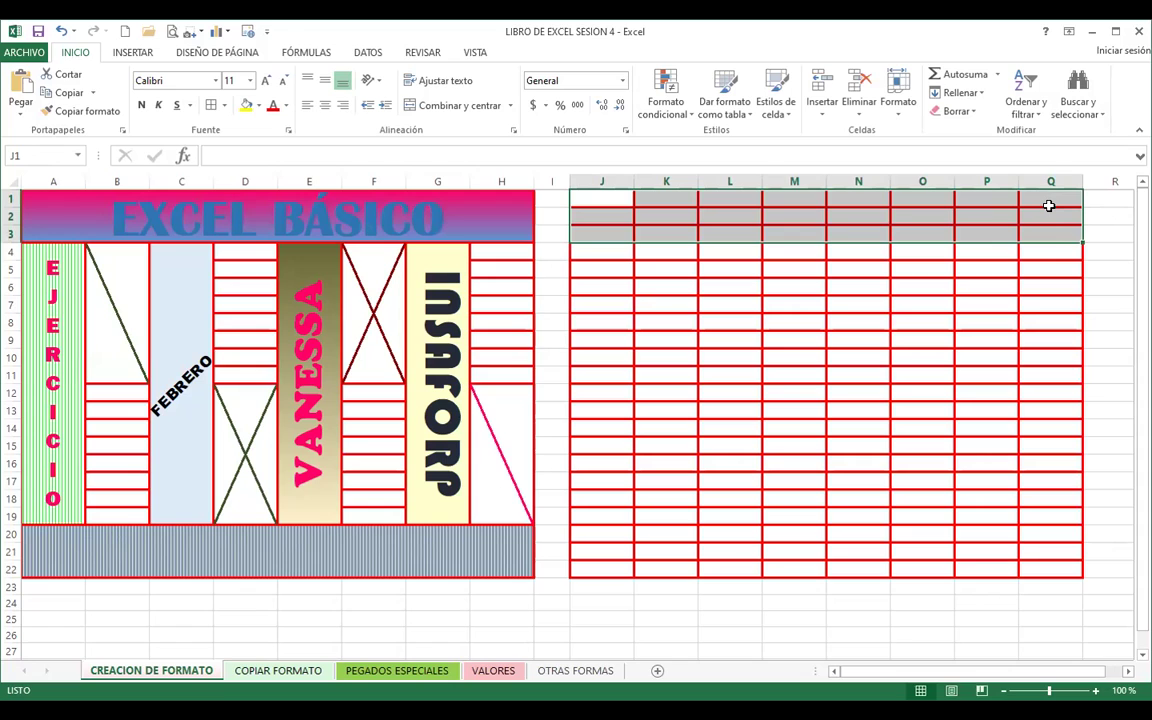
click(462, 106)
drag(593, 532, 1047, 563)
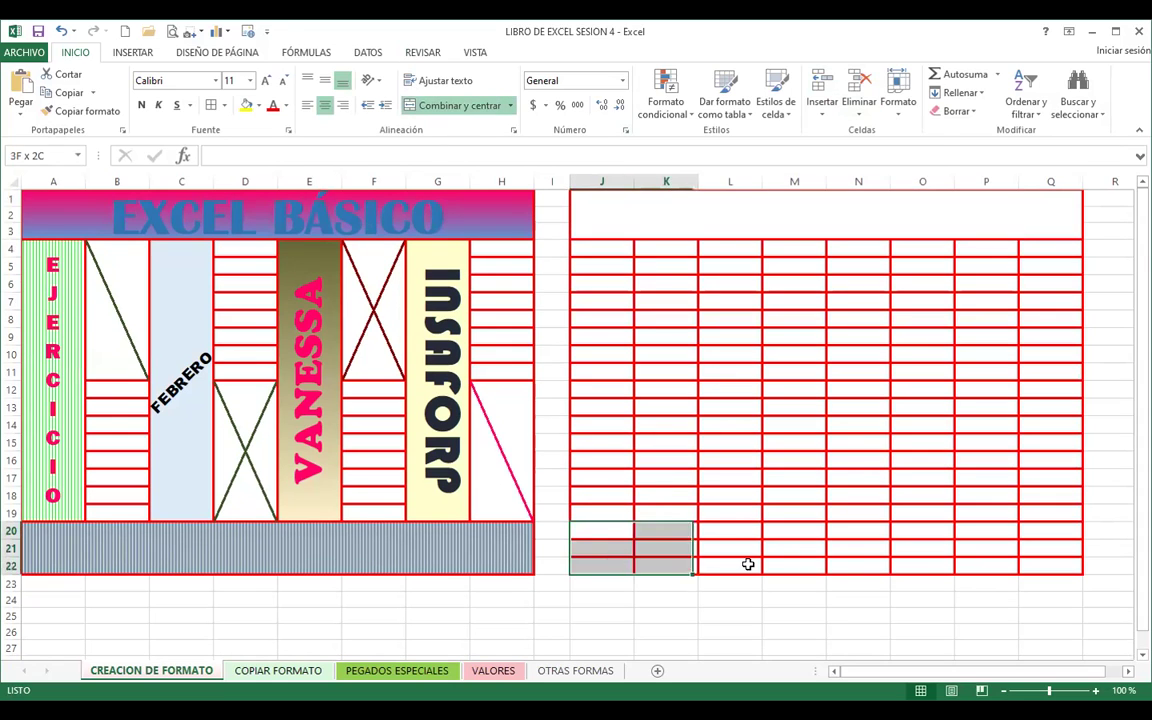
click(440, 106)
click(743, 252)
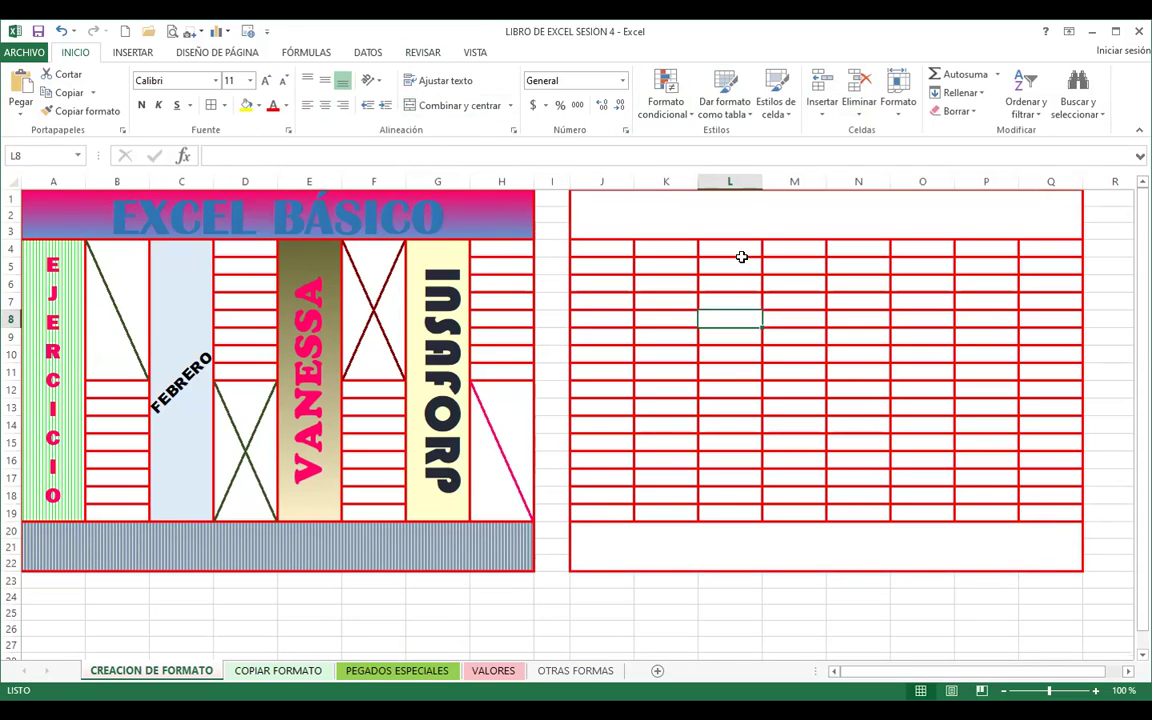
click(754, 225)
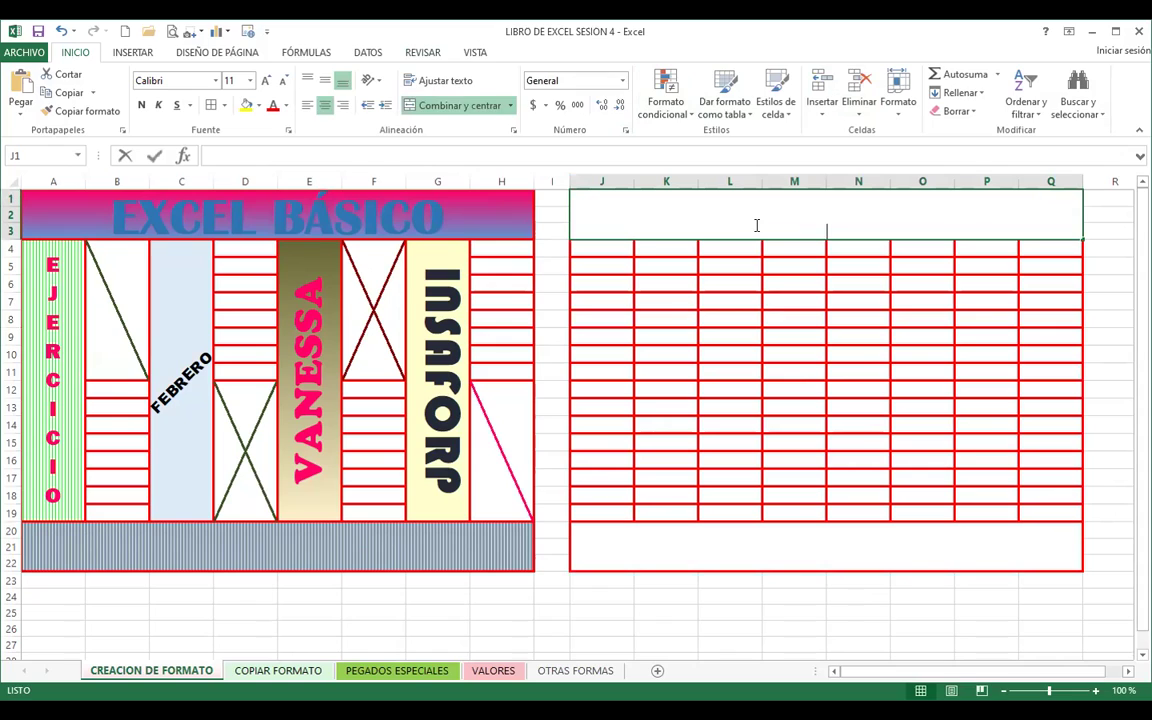
- Enter 'EXCEL BÁSICO' in the merged J1:Q3 title cell
text(EXCEL)
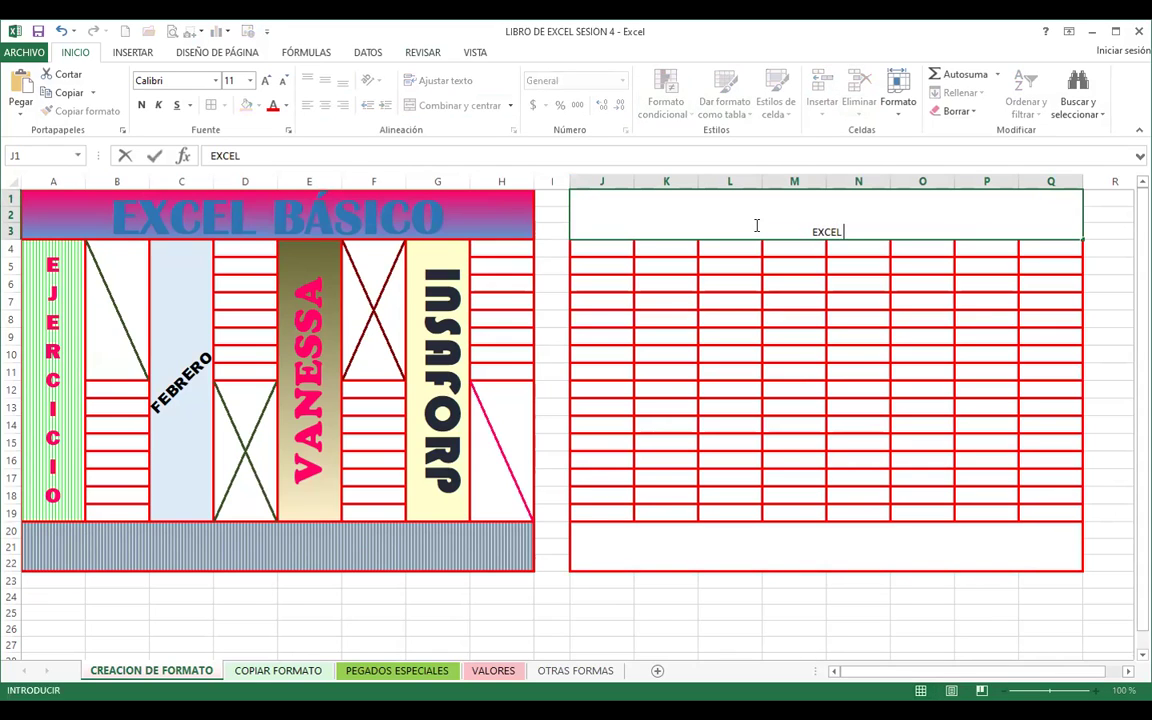
text( BÁSICO)
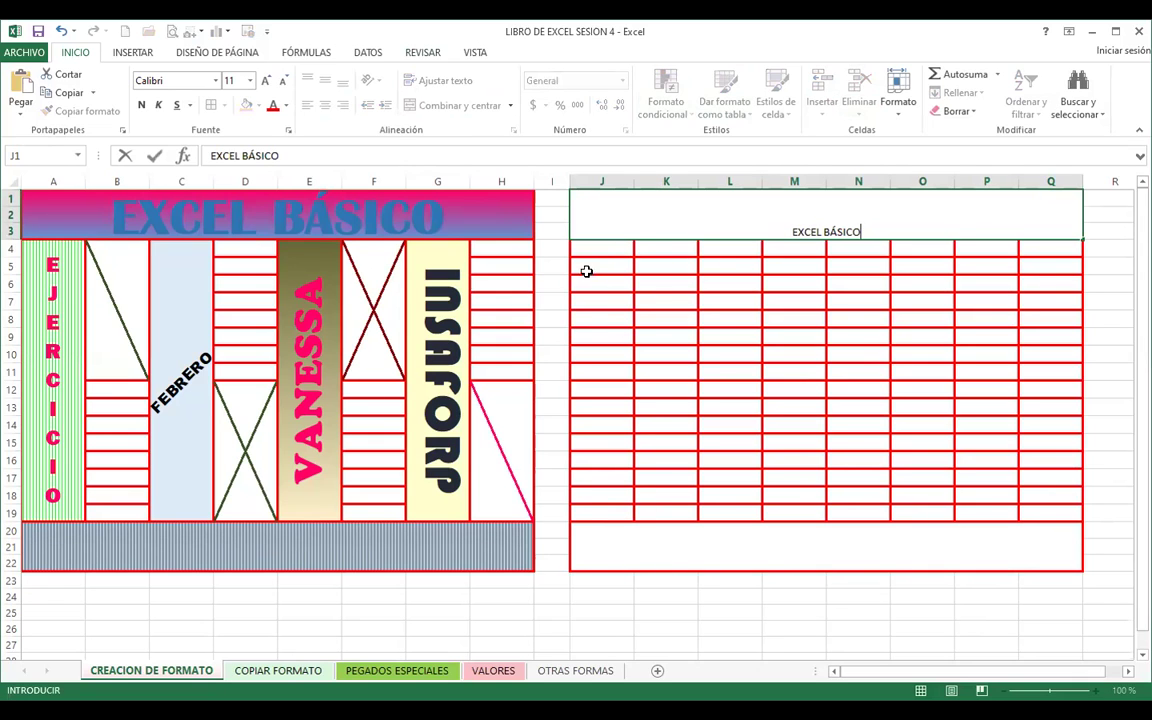
drag(603, 250, 599, 510)
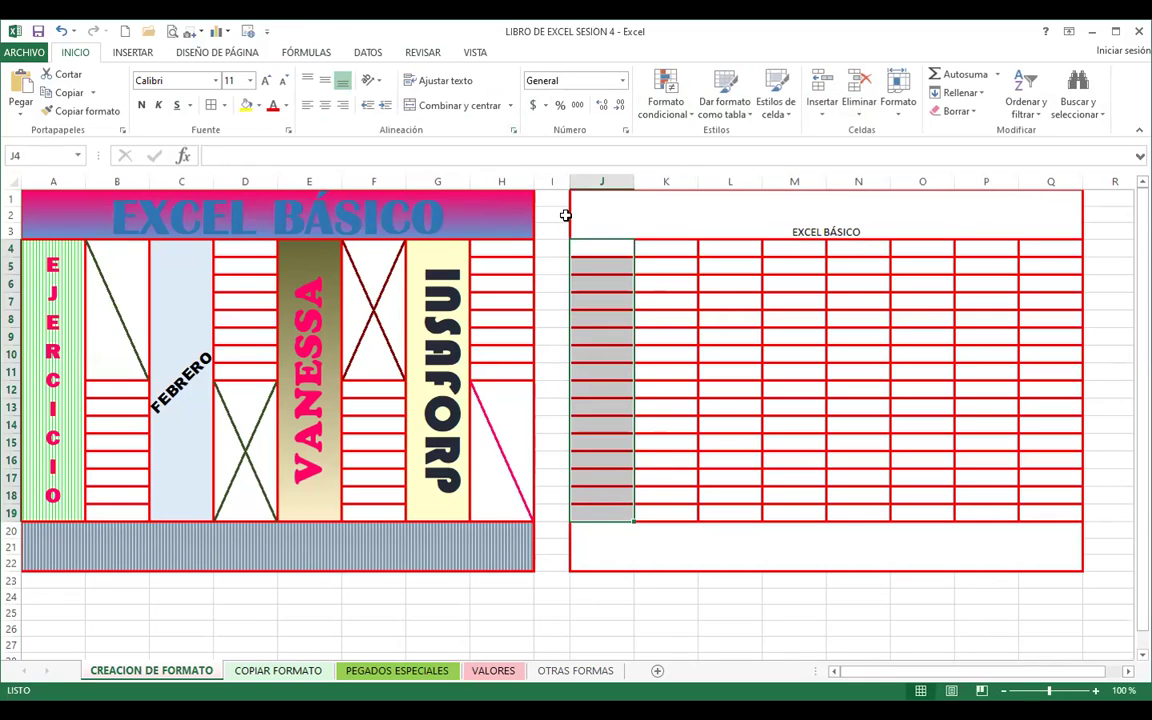
- Merge the full-height strips J4:J19 and L4:L19 into single cells
click(445, 112)
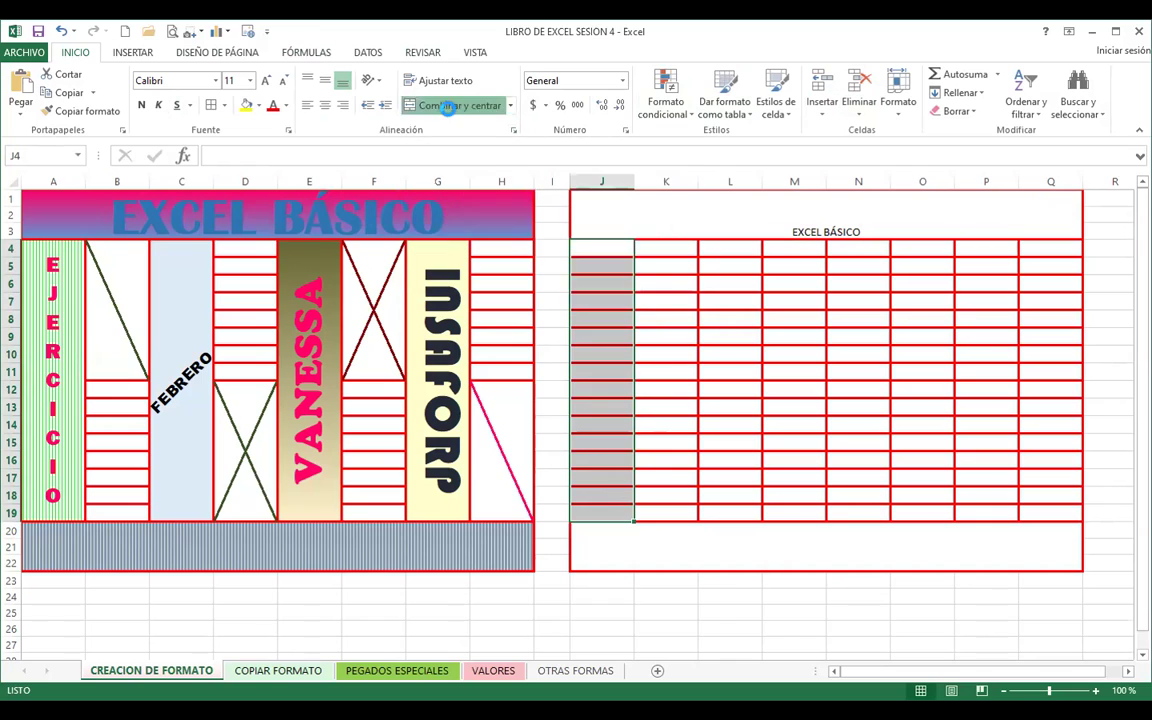
drag(797, 254, 805, 508)
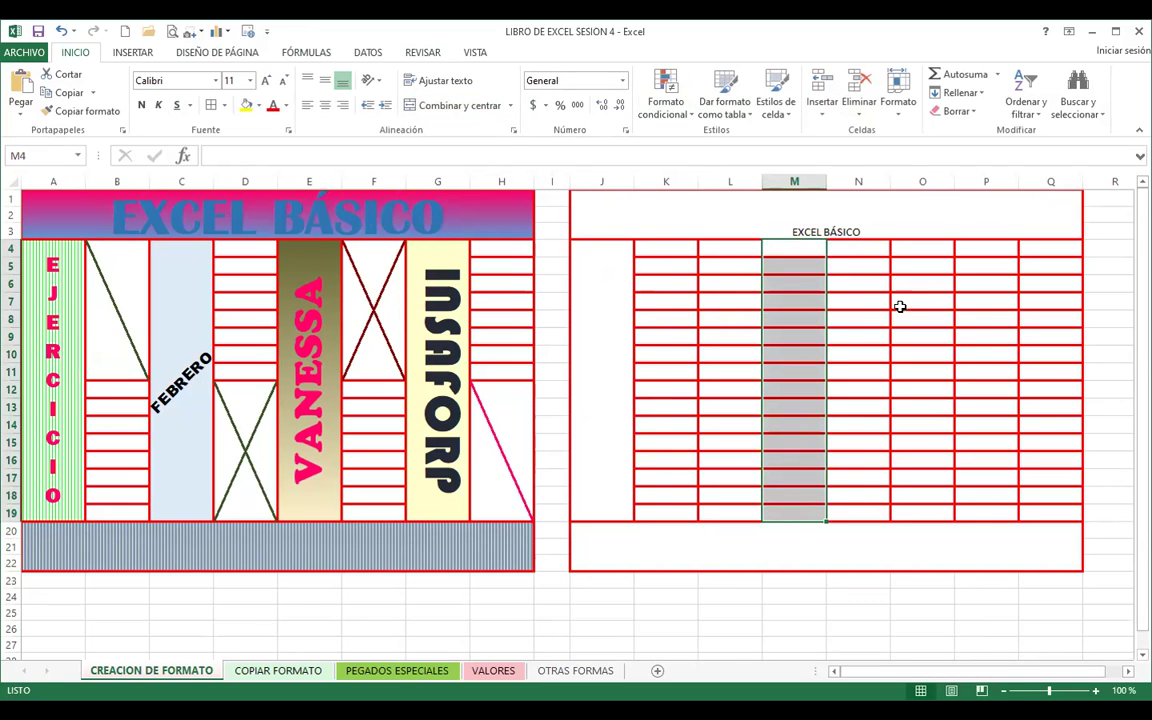
click(421, 100)
drag(917, 247, 924, 516)
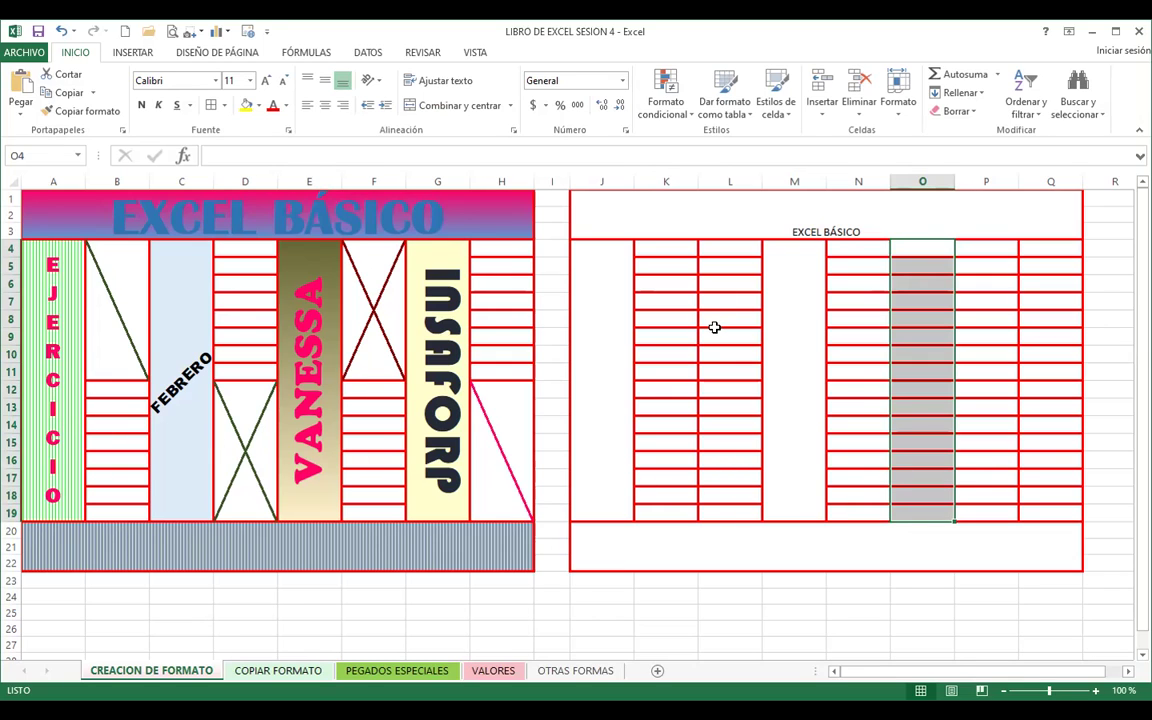
drag(729, 252, 720, 514)
click(445, 106)
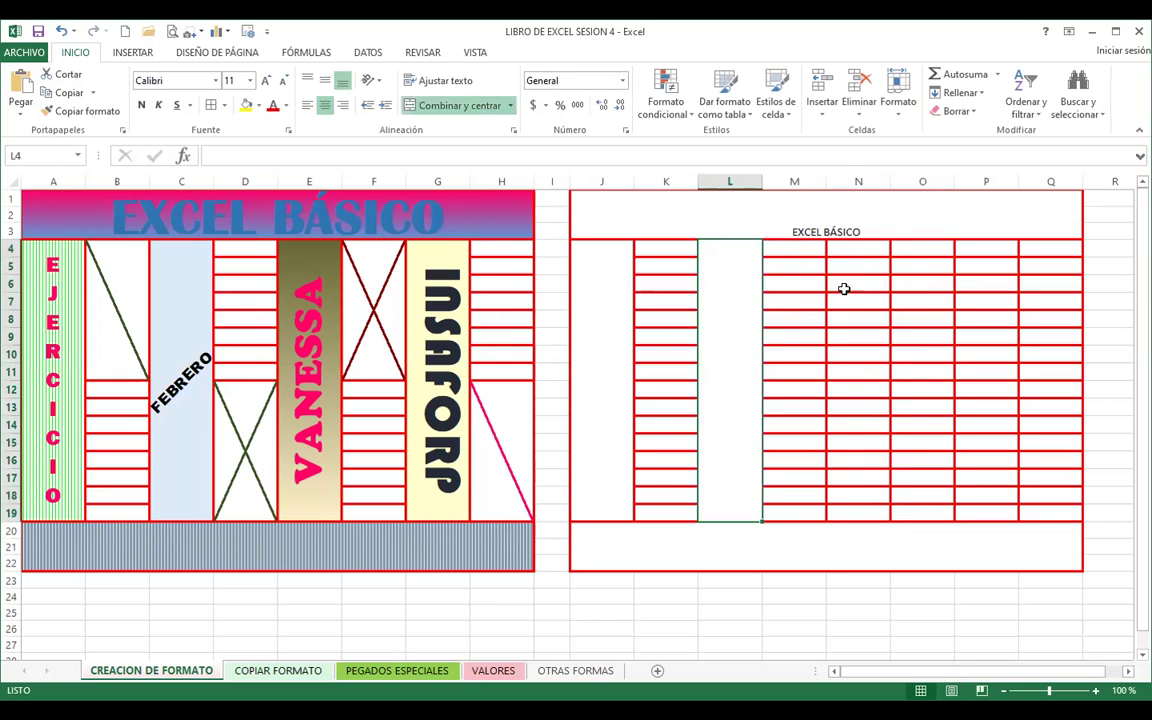
- Merge N4:N19 and P4:P19, undoing an unwanted Q4:Q19 merge
drag(858, 262, 857, 497)
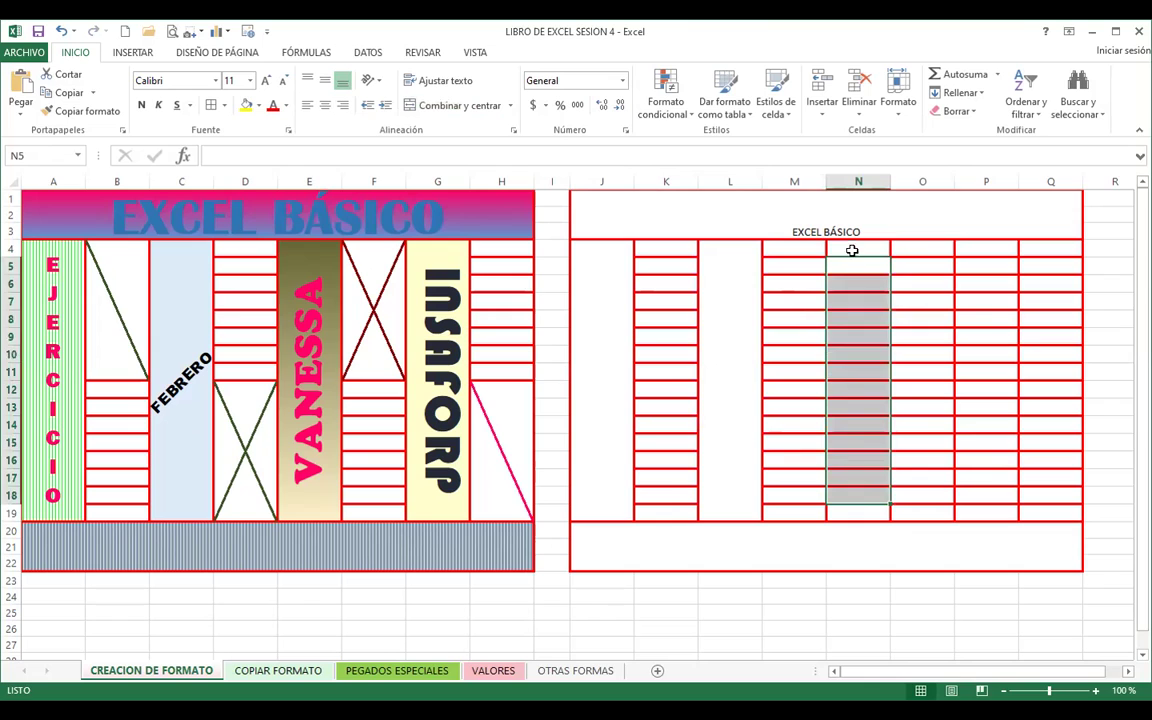
drag(852, 249, 856, 514)
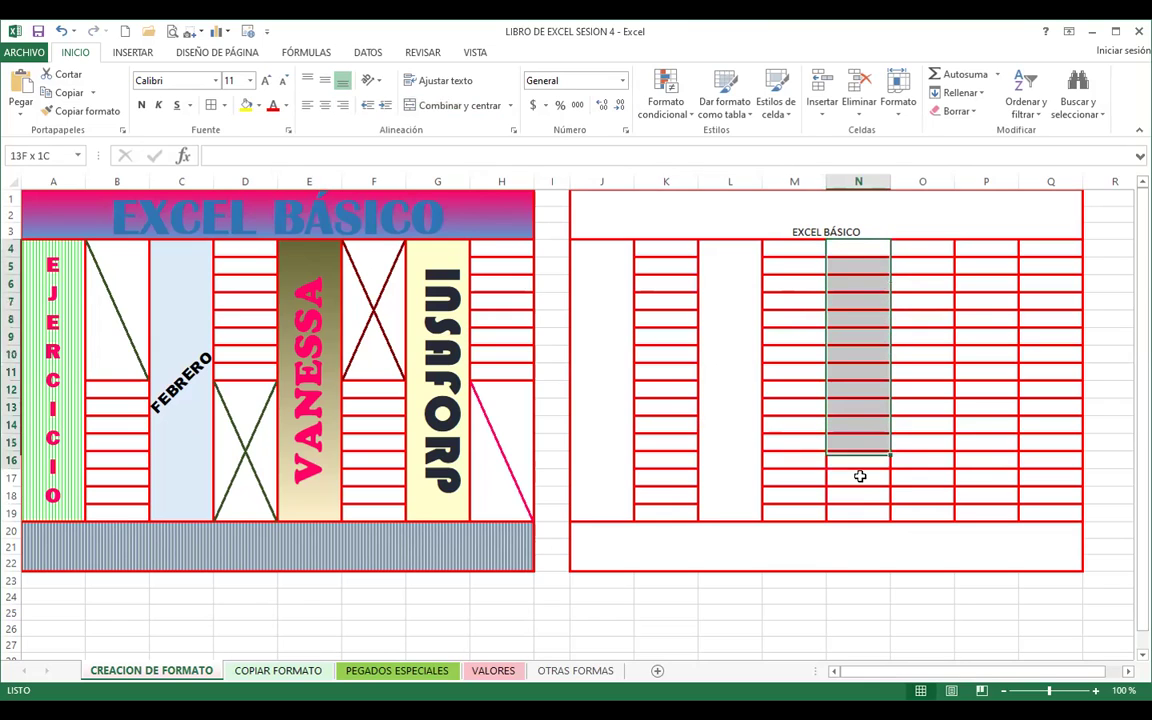
click(470, 105)
click(1041, 252)
drag(1041, 252, 1049, 512)
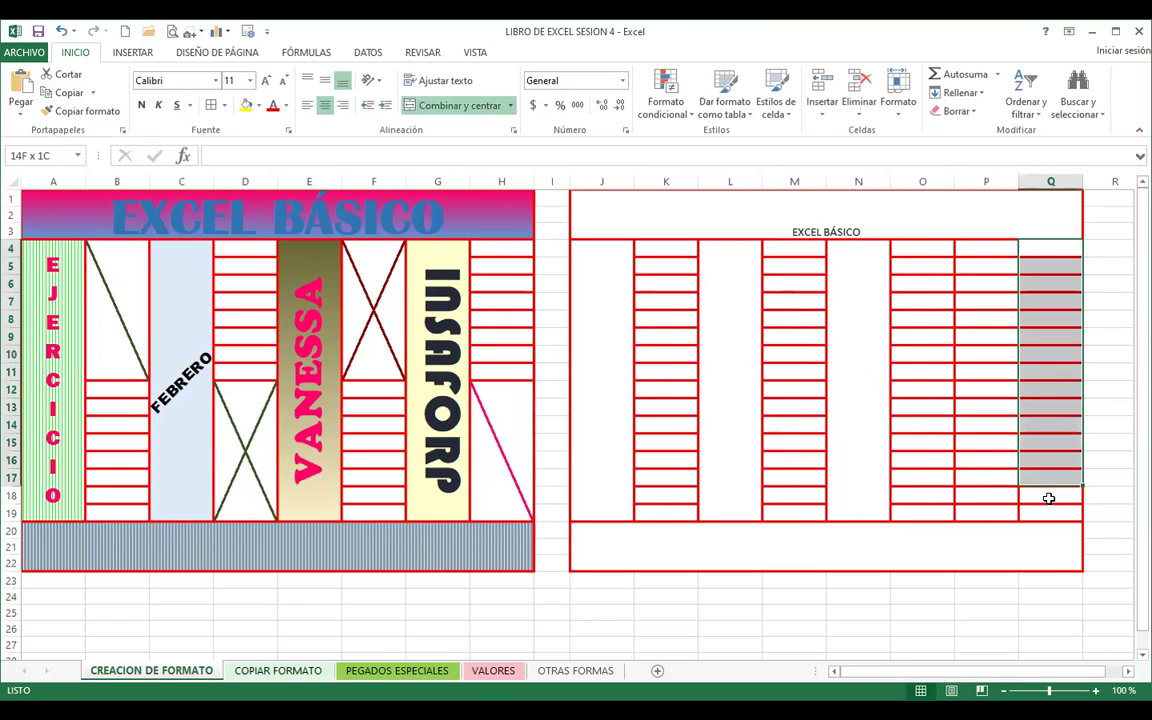
click(455, 108)
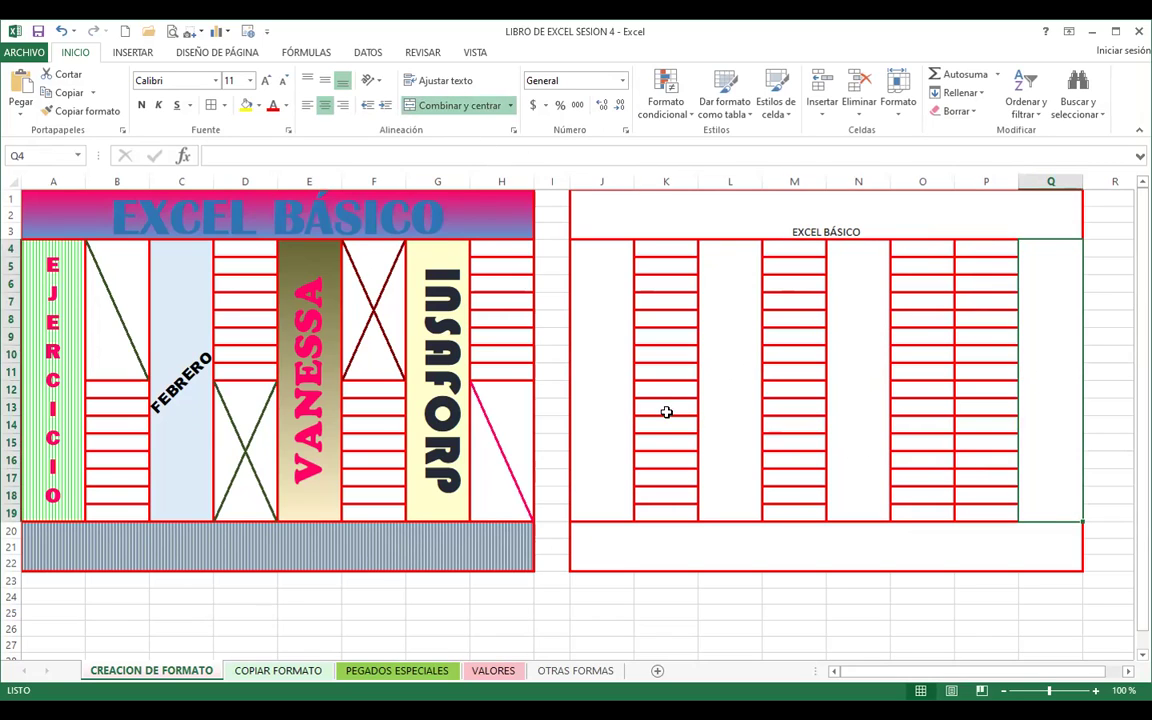
key(ctrl+z)
mouse_move(990, 252)
mouse_down()
mouse_move(999, 436)
mouse_move(988, 507)
mouse_up()
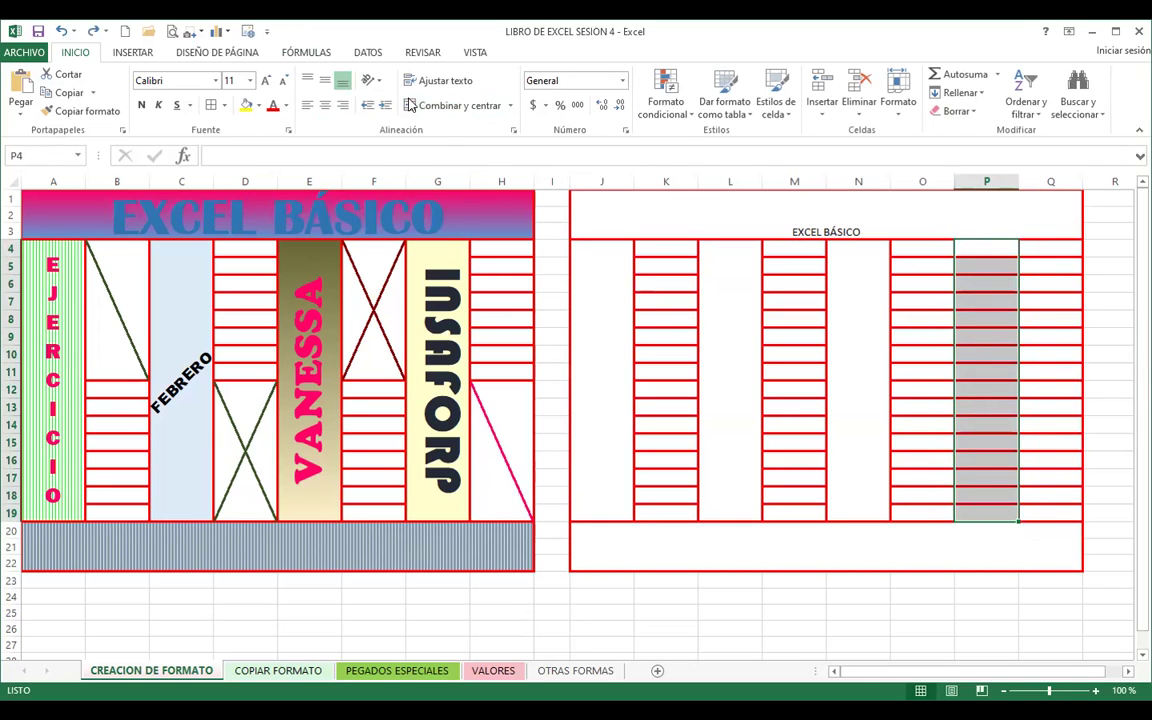
click(448, 105)
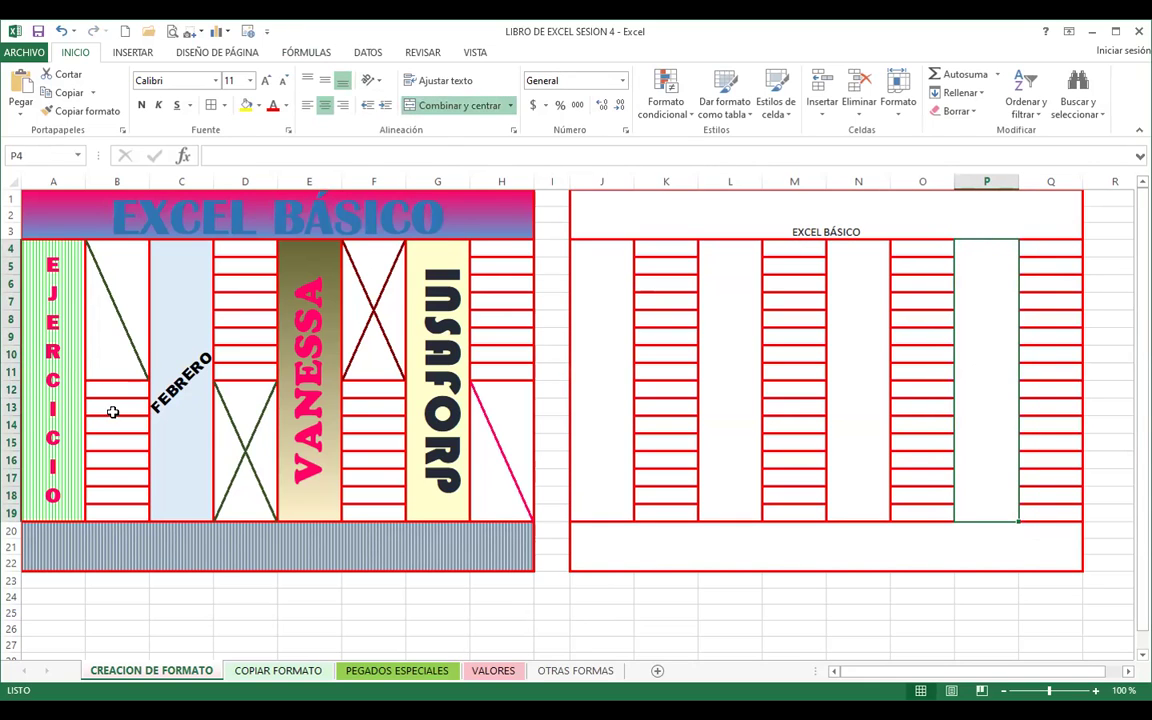
- Merge the half-height strips K4:K11, M12:M19, O4:O11 and Q12:Q19
drag(662, 248, 664, 372)
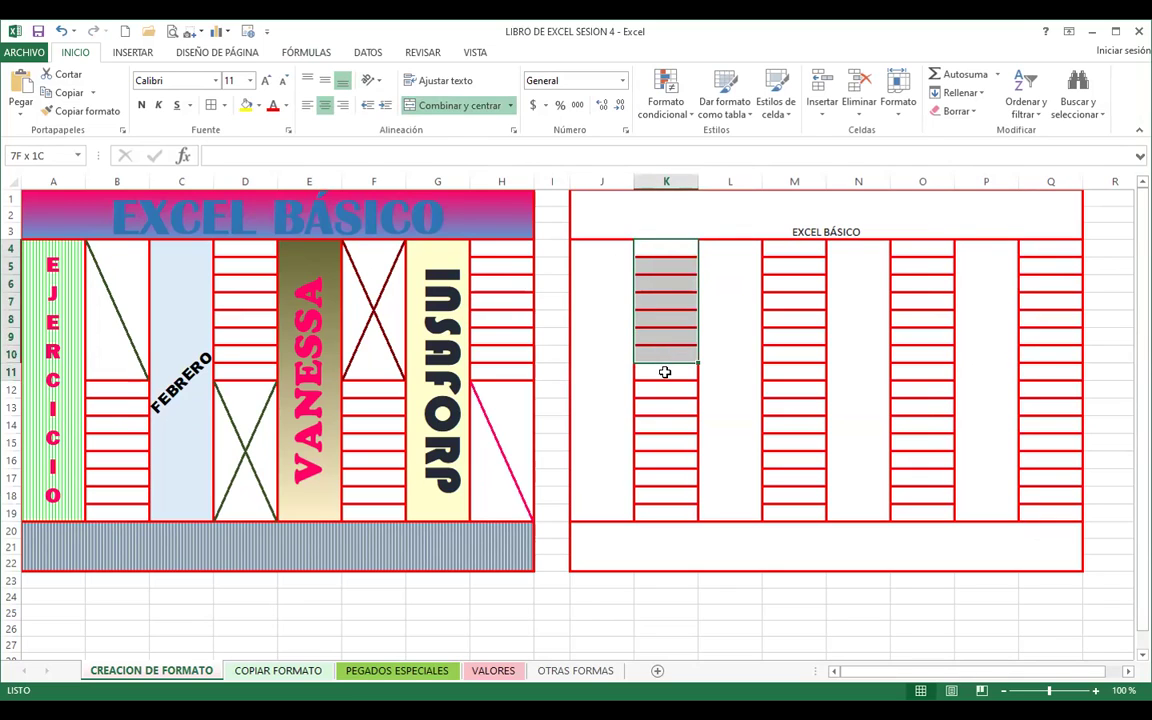
click(451, 106)
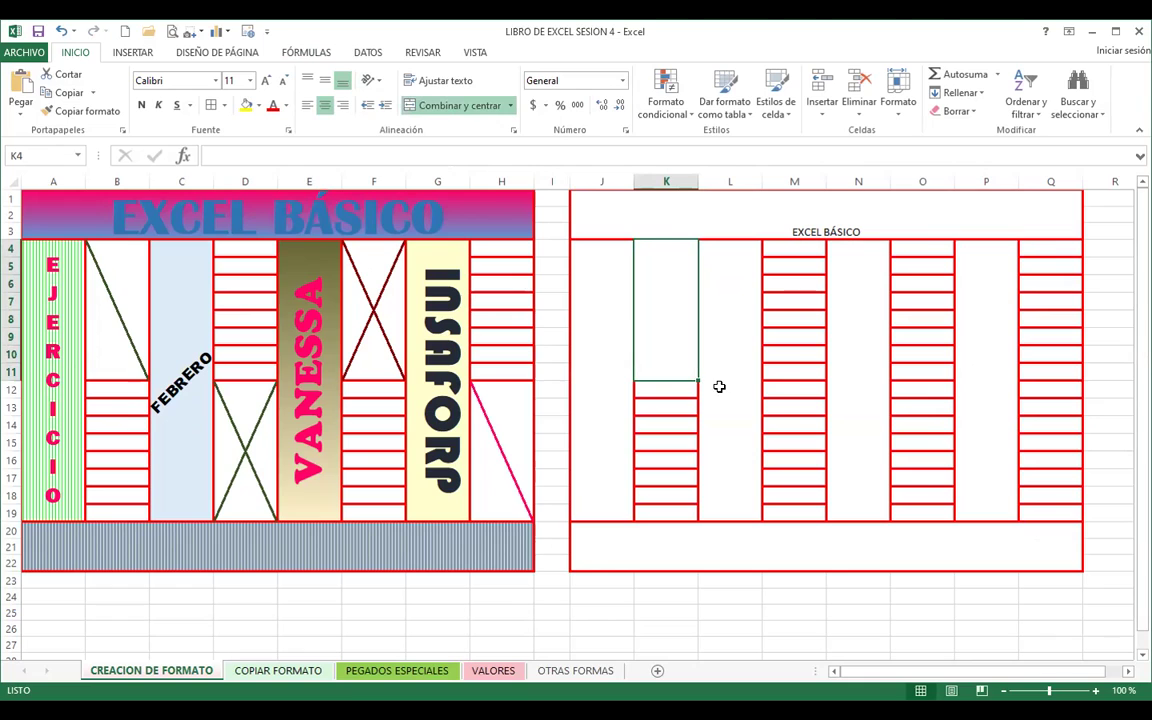
drag(801, 388, 795, 512)
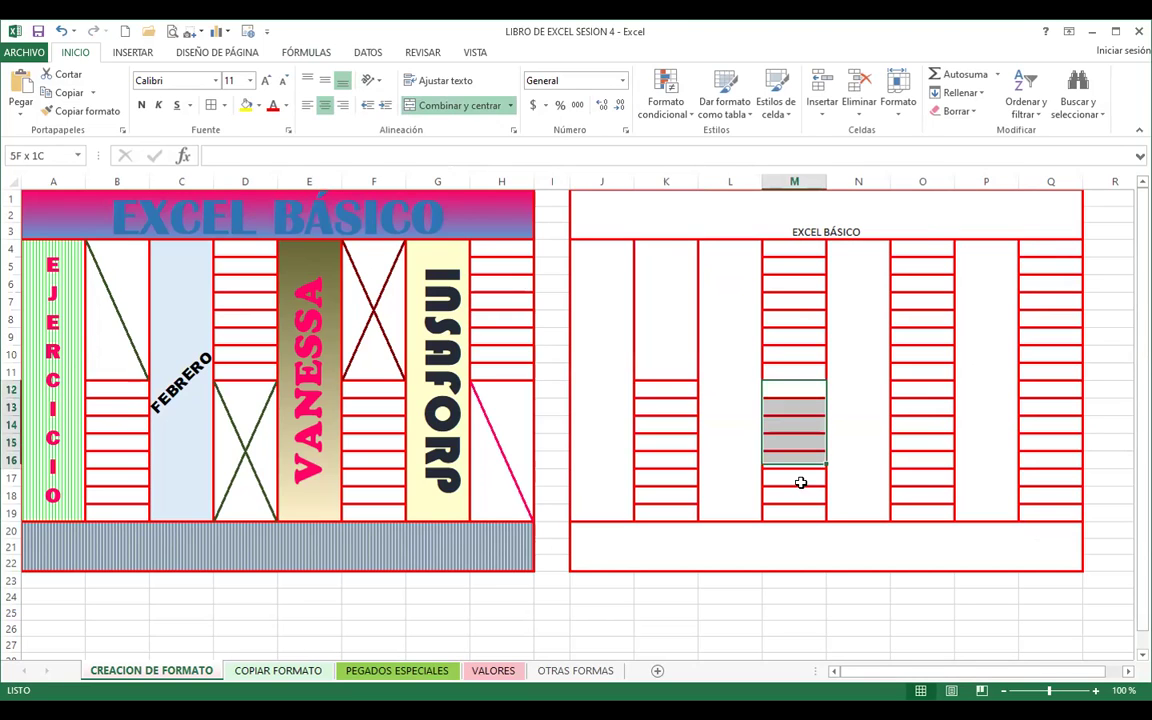
click(461, 108)
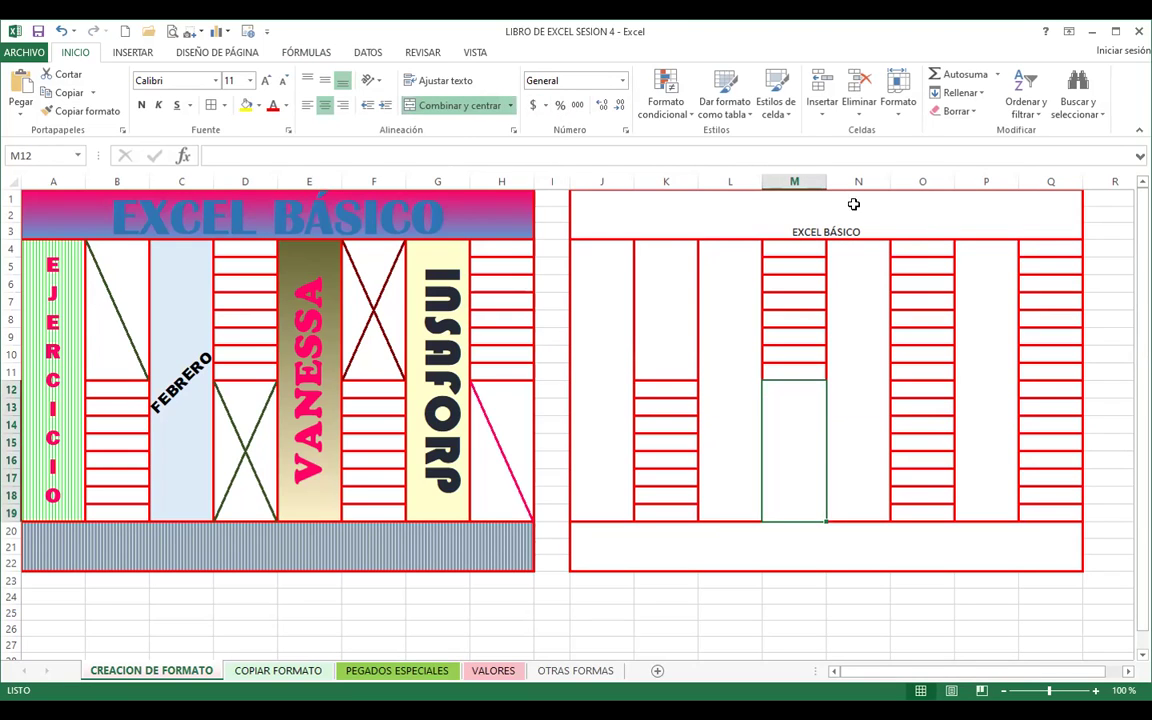
drag(921, 250, 922, 380)
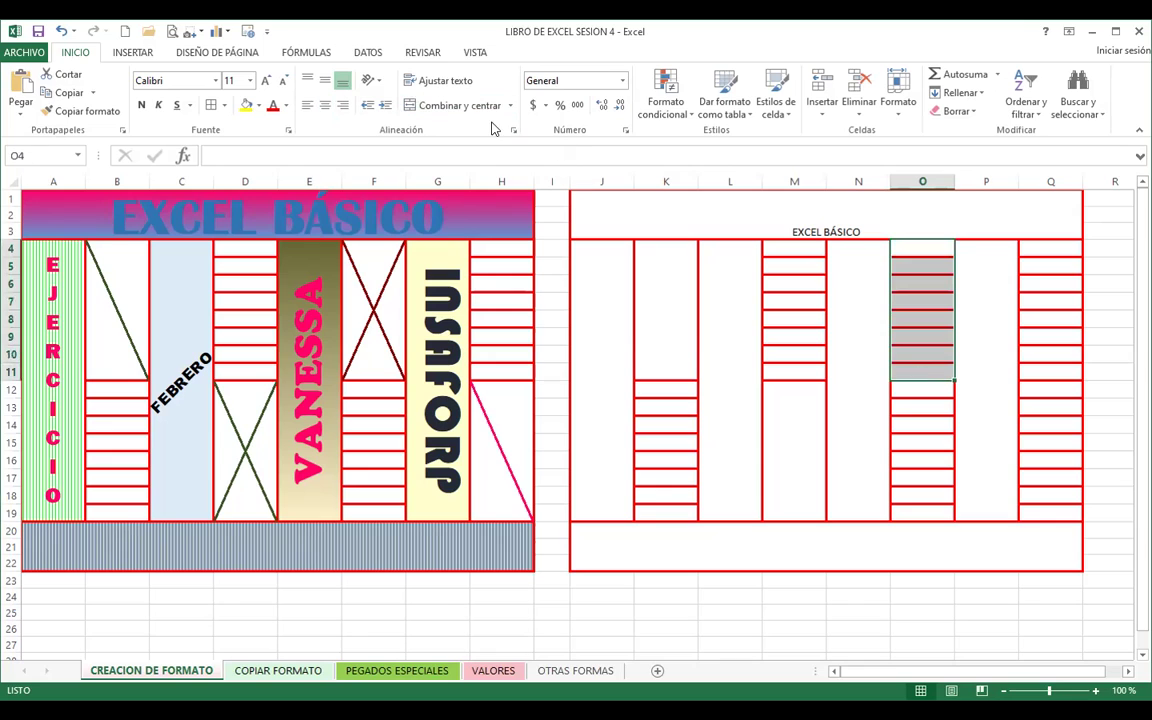
click(440, 106)
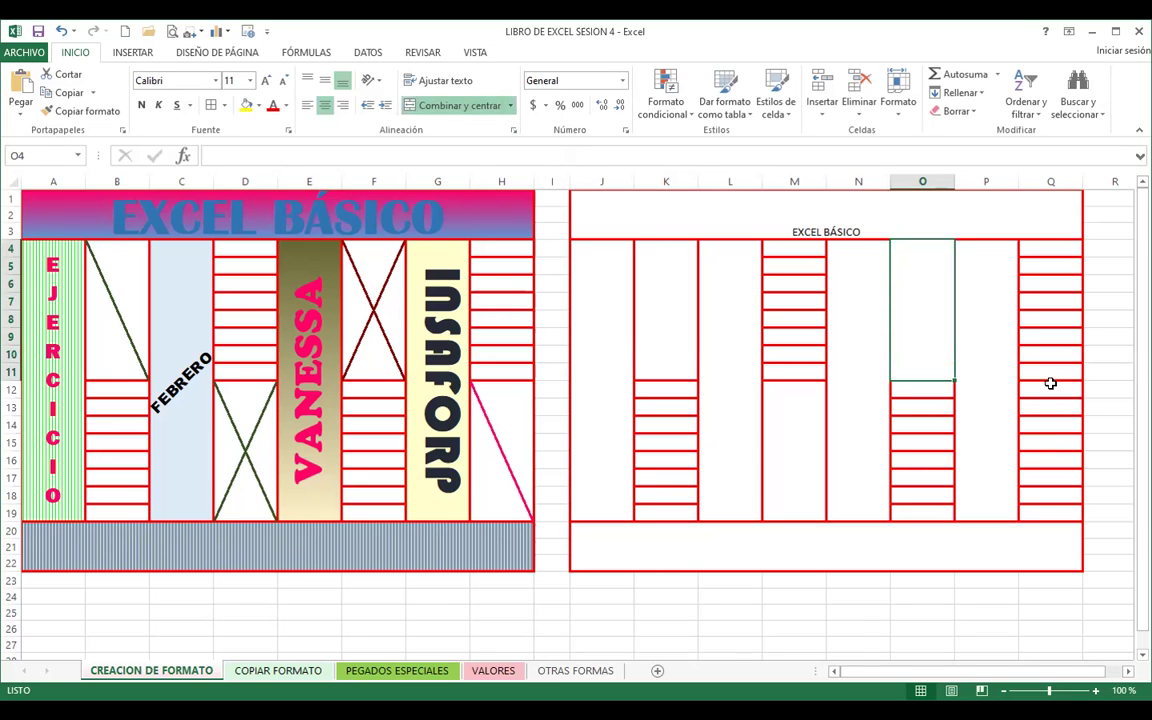
drag(1045, 393, 1049, 512)
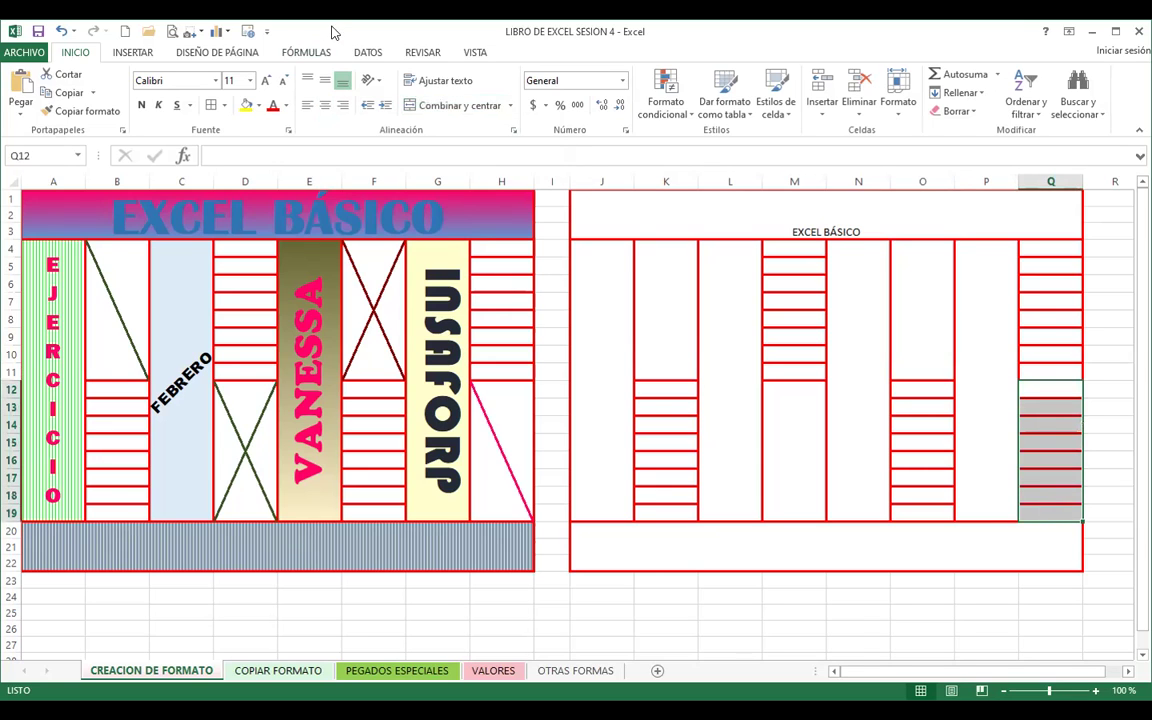
click(460, 106)
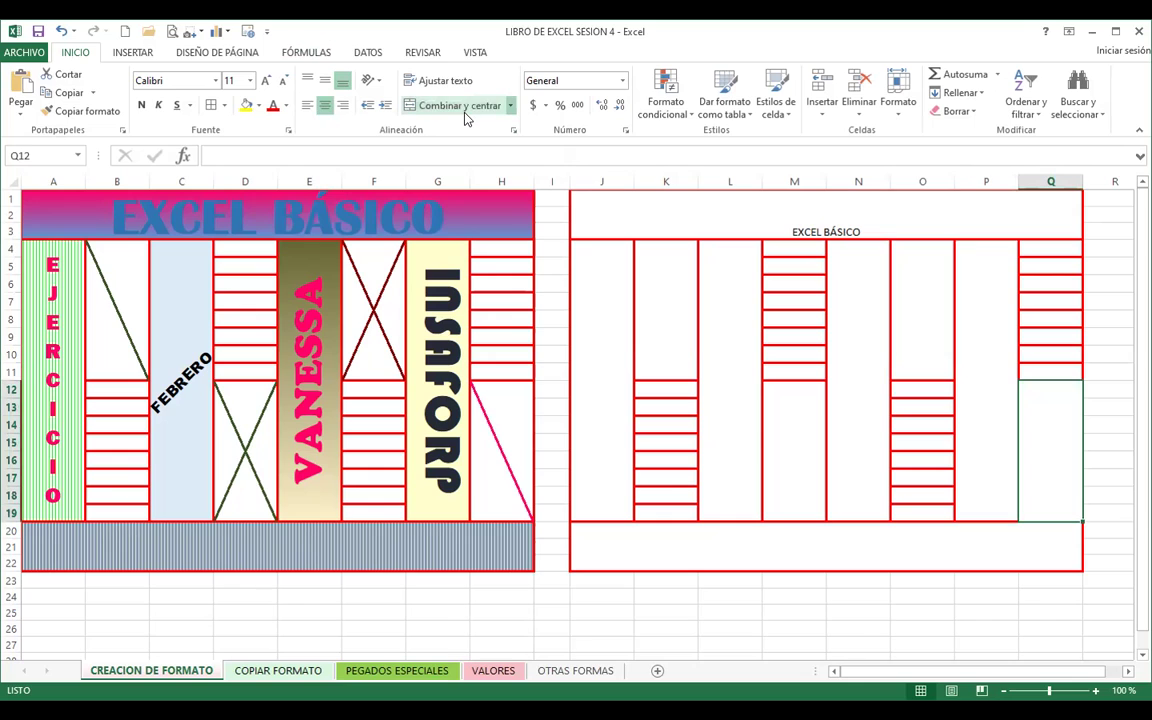
- Enter EJERCICIO, OCTUBRE, EXCEL and INSAFORP in the merged strips J4, L4, N4 and P4
click(602, 339)
text(EJERCICIO)
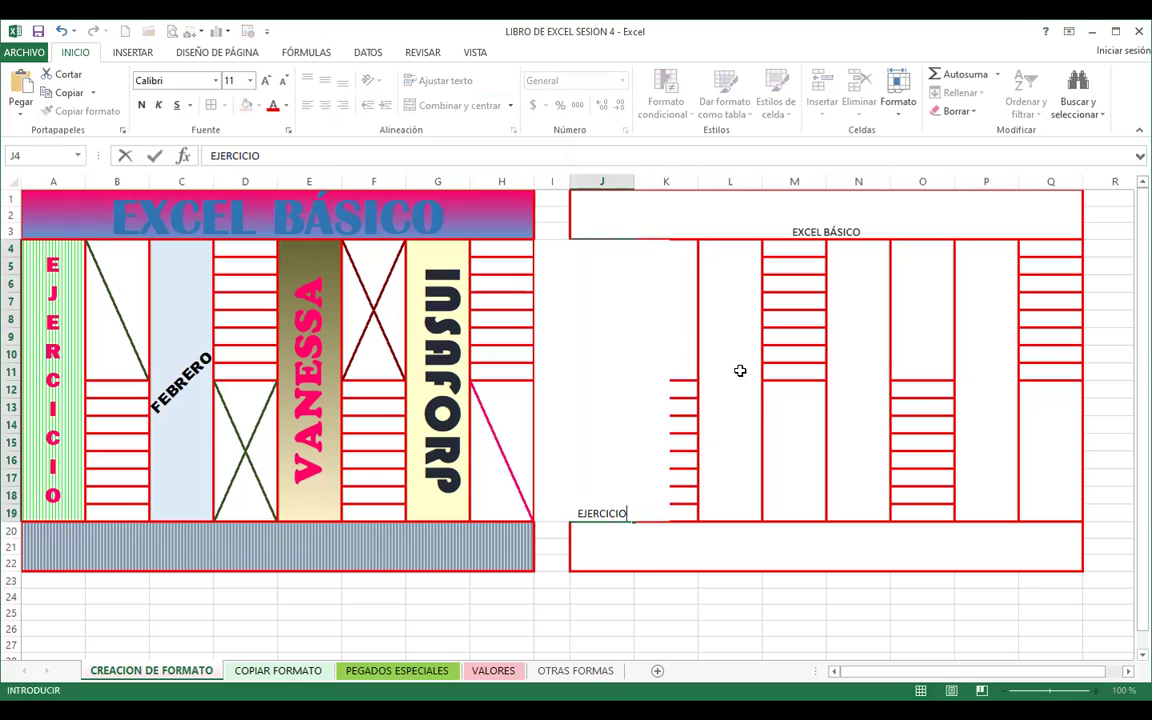
click(740, 371)
text(OCTUBRE)
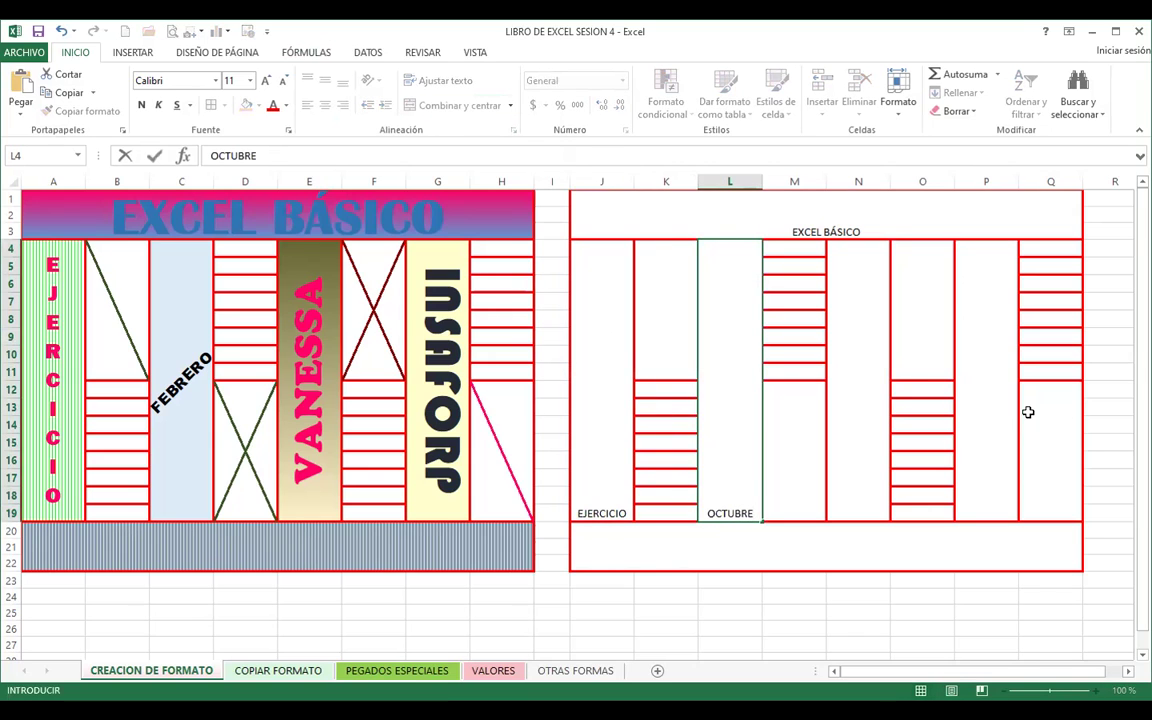
click(865, 356)
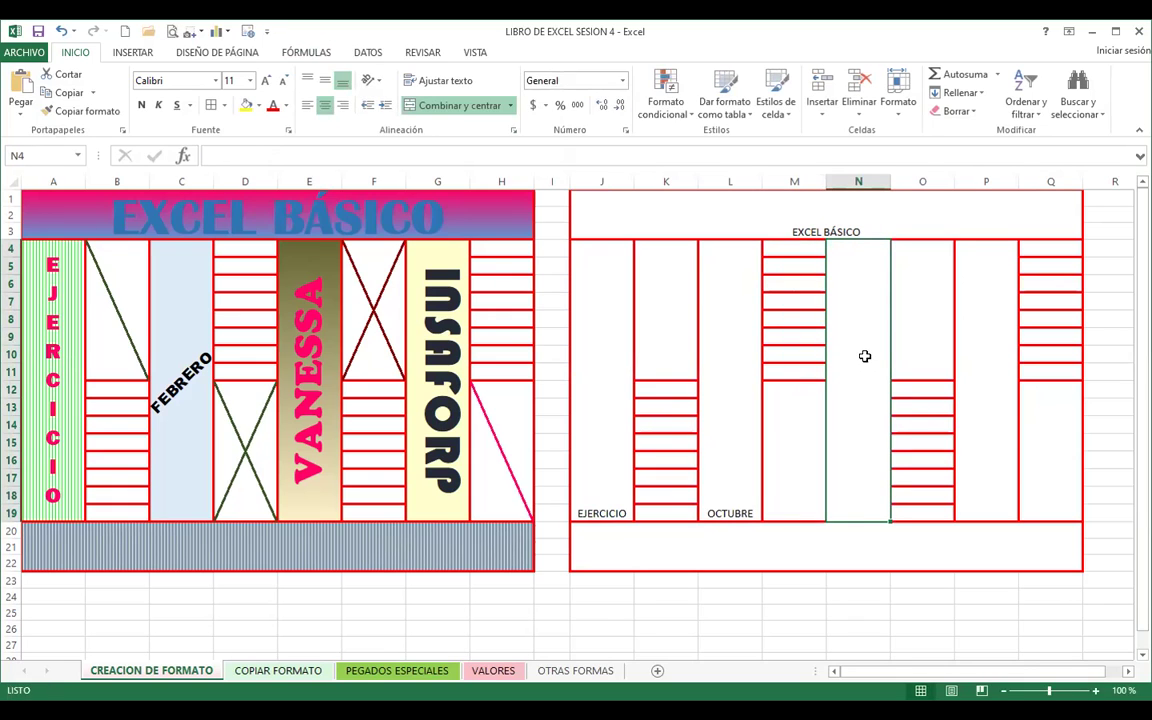
text(EXCEL)
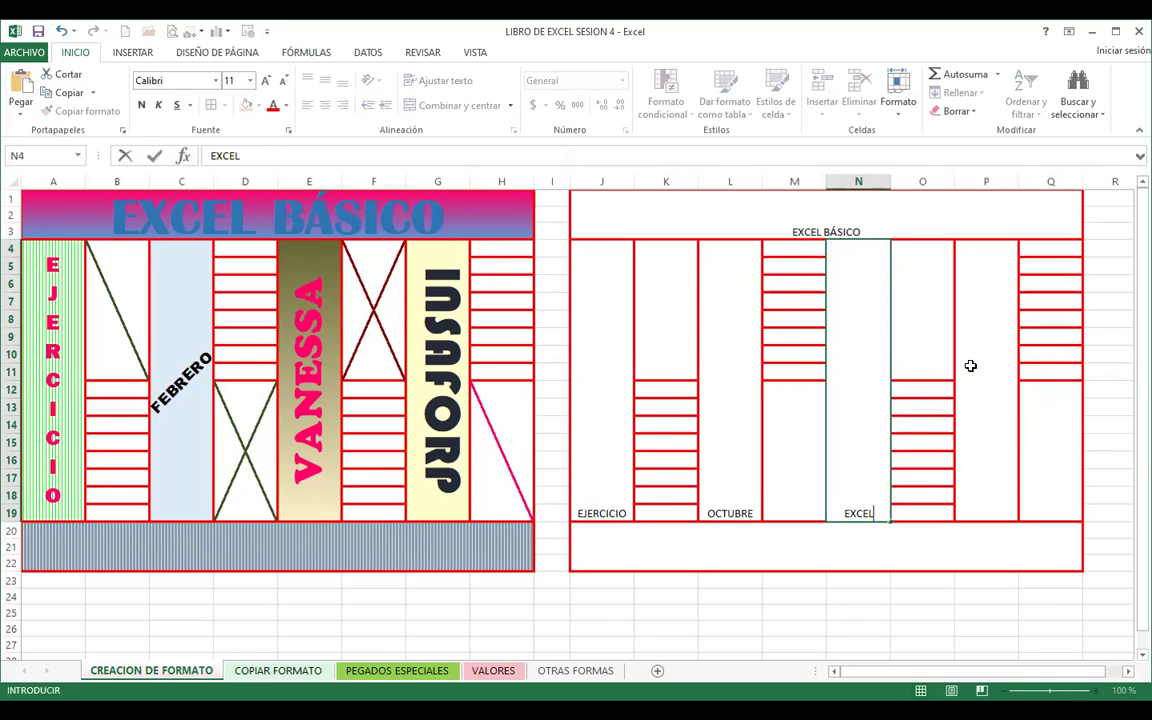
click(980, 350)
text(INSAFORP)
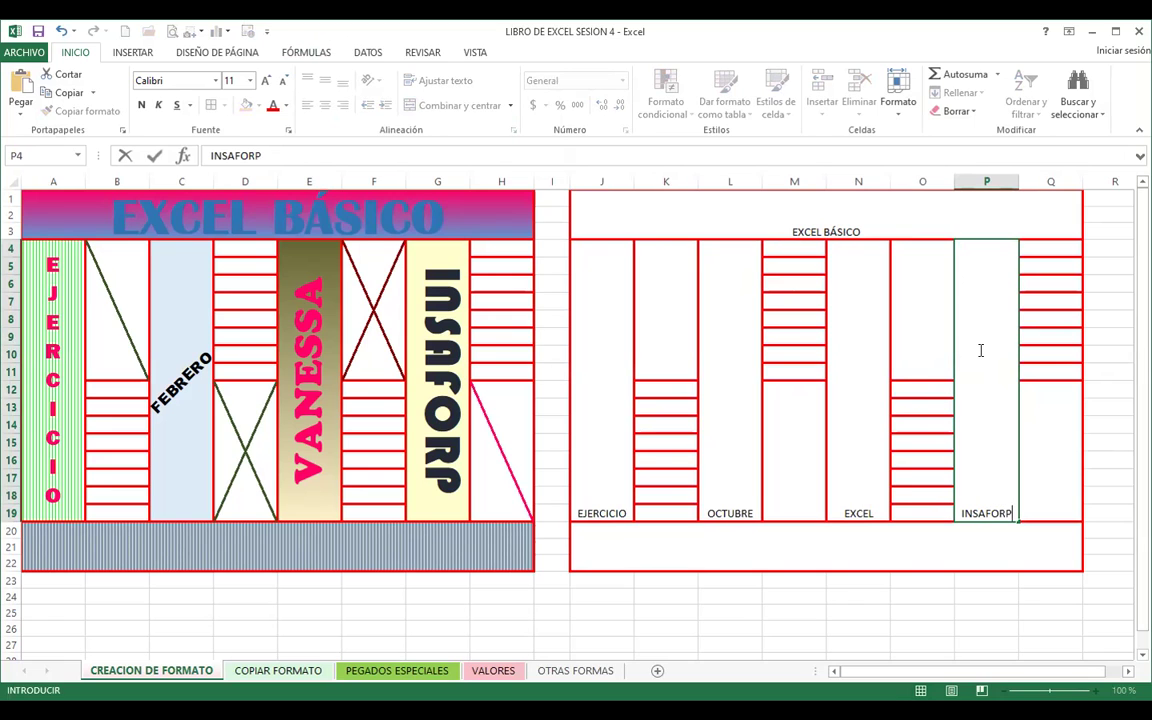
click(795, 555)
- Make the whole right-hand table J1:Q19 bold, keeping the font size at 12
drag(673, 207, 753, 422)
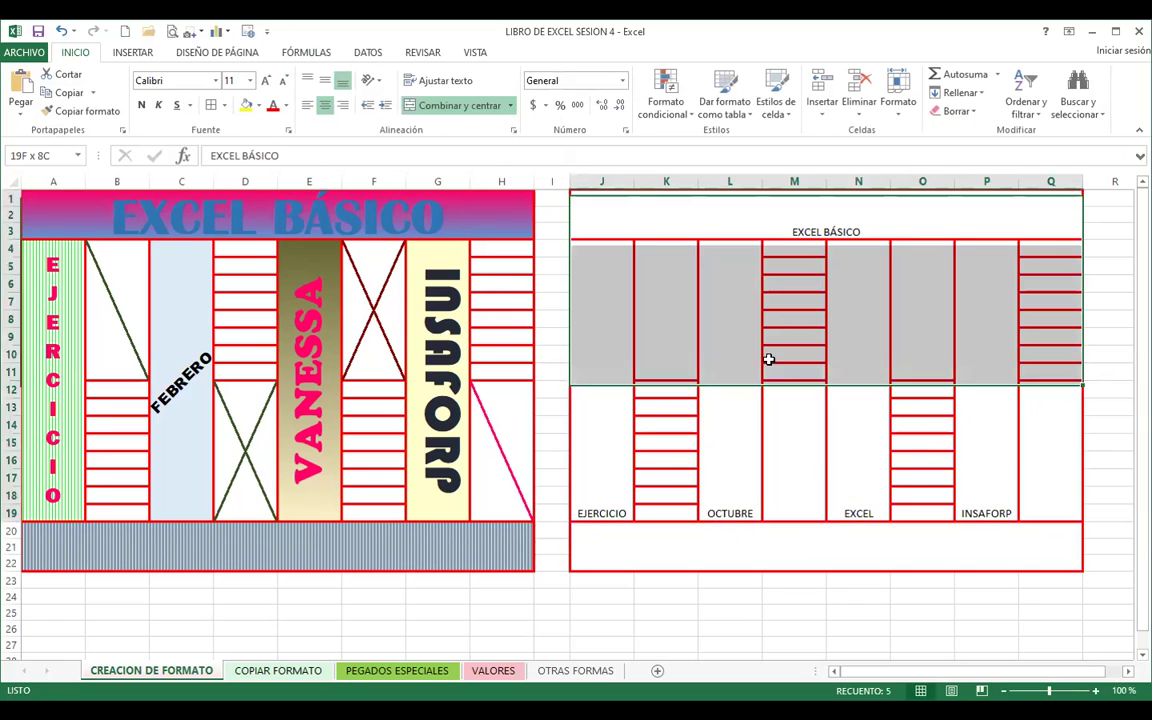
click(142, 107)
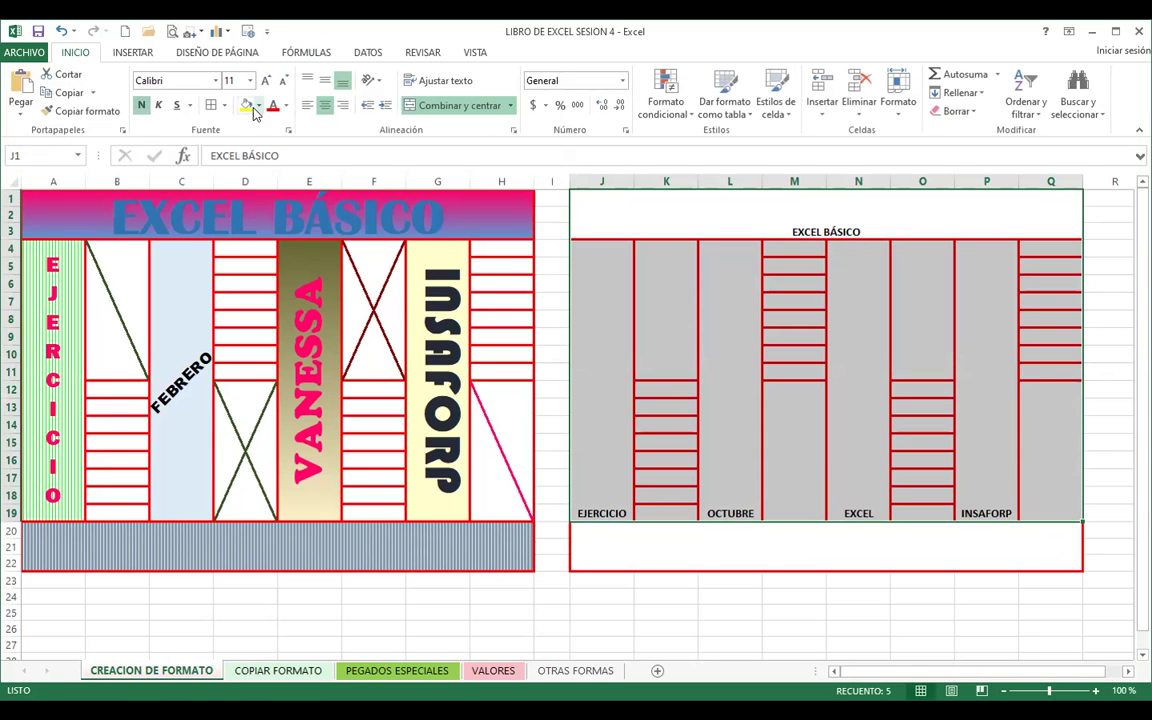
click(267, 80)
click(267, 80)
click(267, 80)
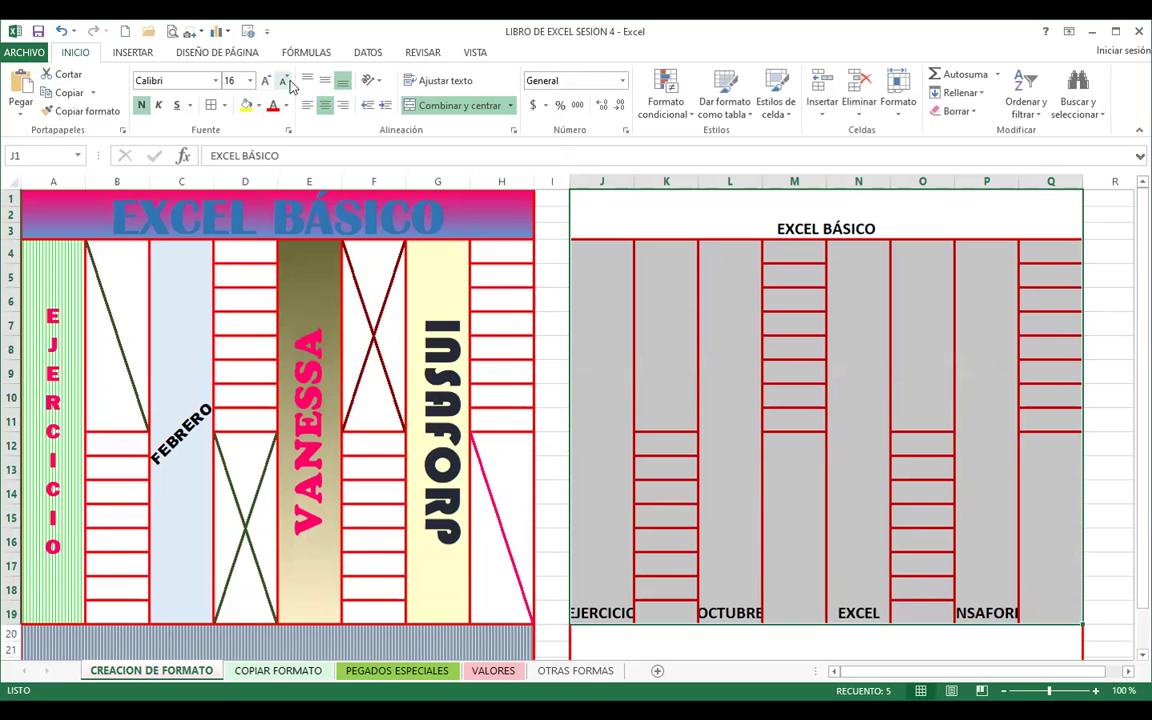
click(283, 82)
click(283, 84)
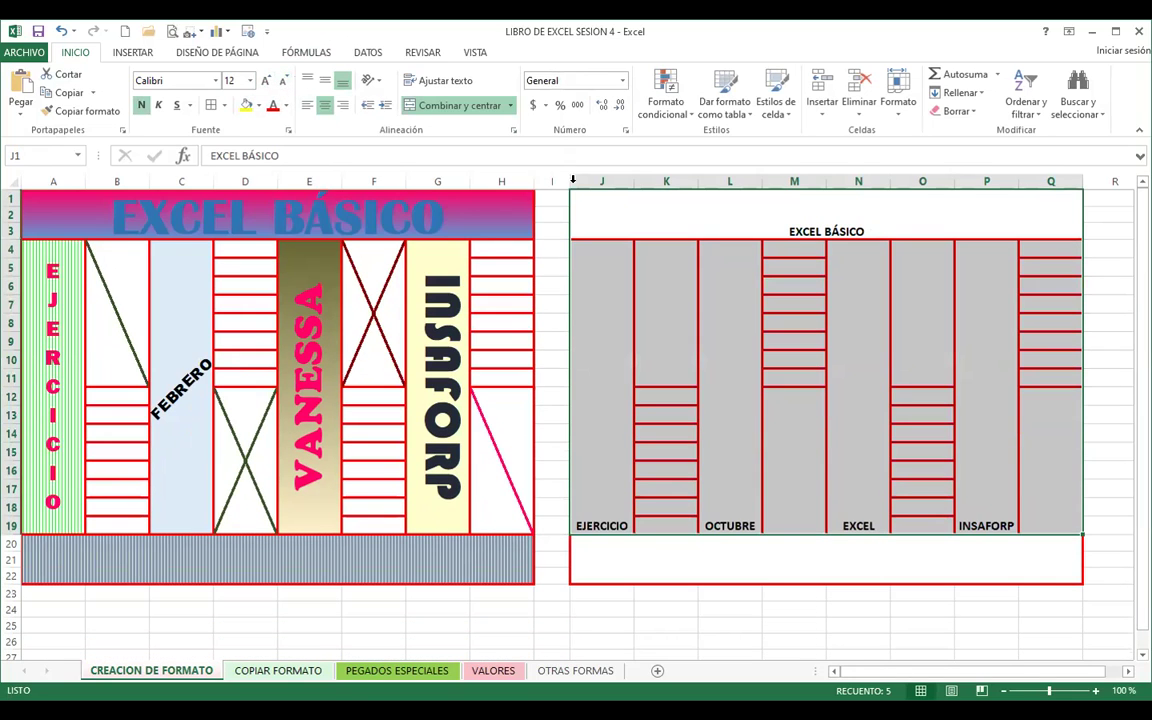
- Enlarge the EXCEL BÁSICO title to 48 pt
click(600, 200)
click(265, 81)
click(265, 81)
click(265, 81)
click(265, 81)
click(265, 81)
click(265, 81)
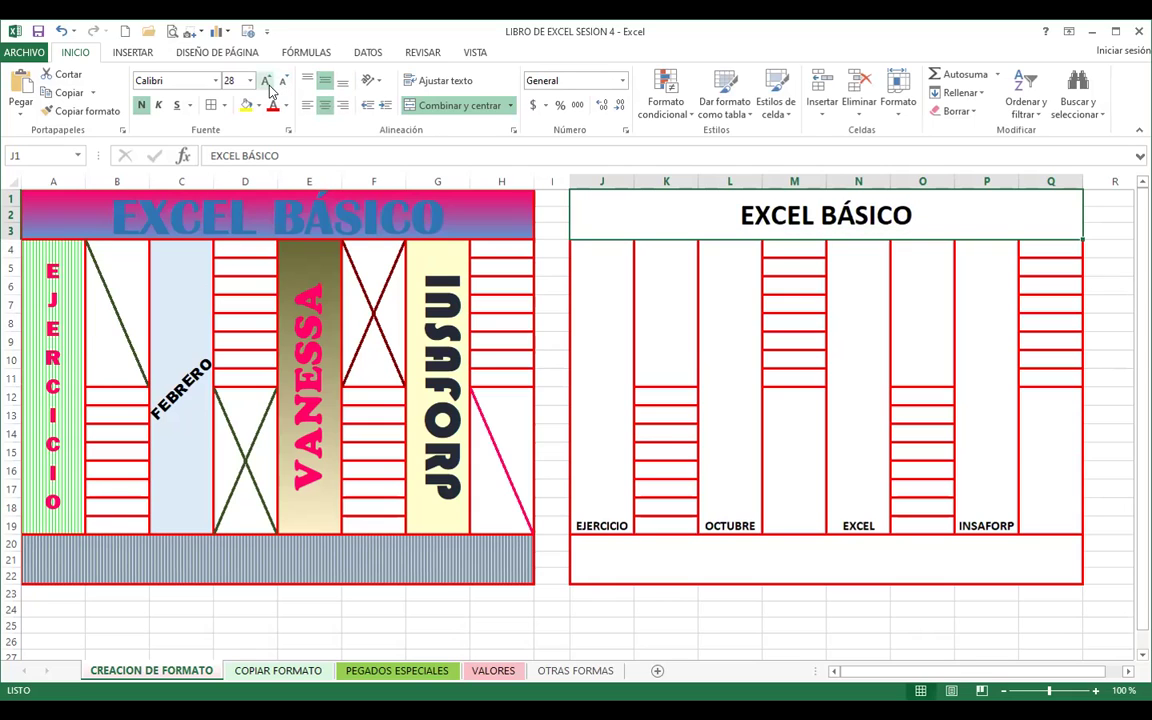
click(265, 80)
click(265, 80)
drag(601, 321, 1013, 378)
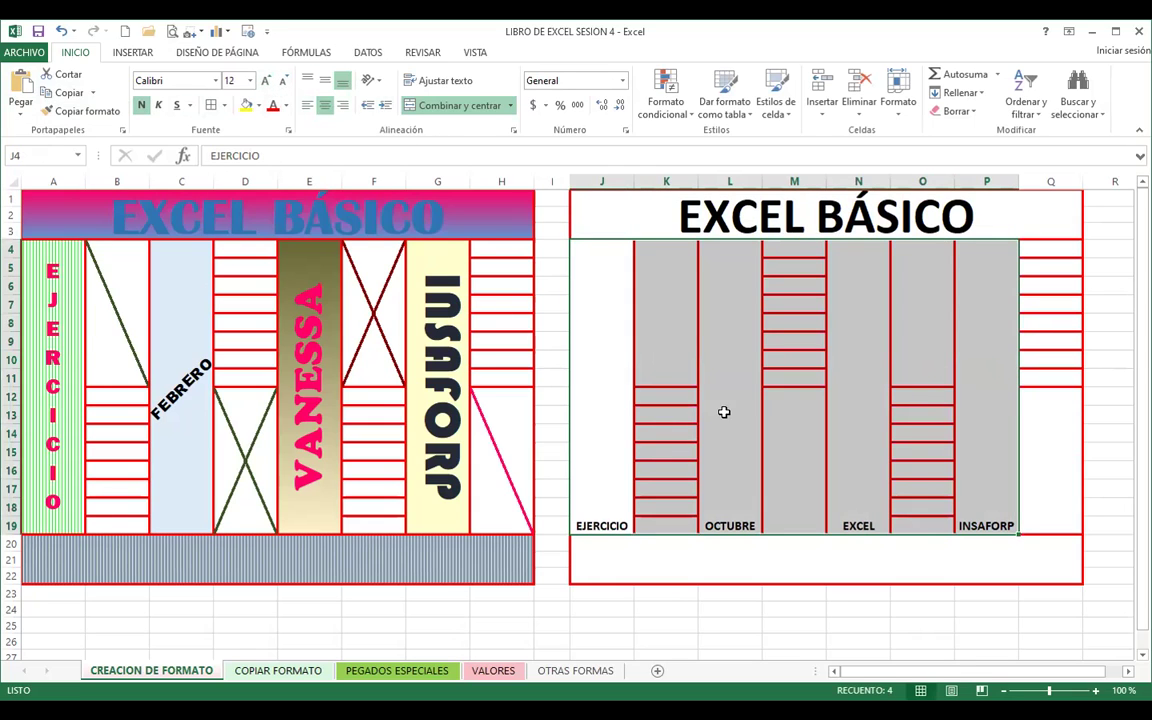
- Stack EJERCICIO vertically and tilt OCTUBRE at an upward angle
click(601, 357)
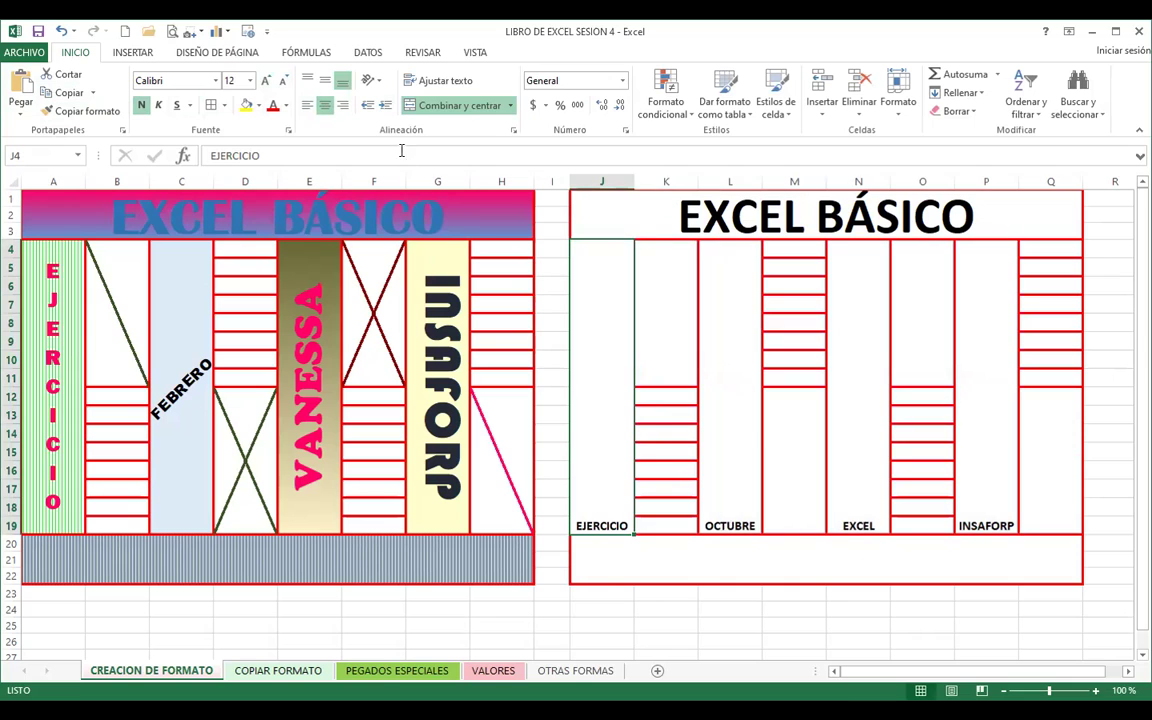
click(373, 80)
click(391, 144)
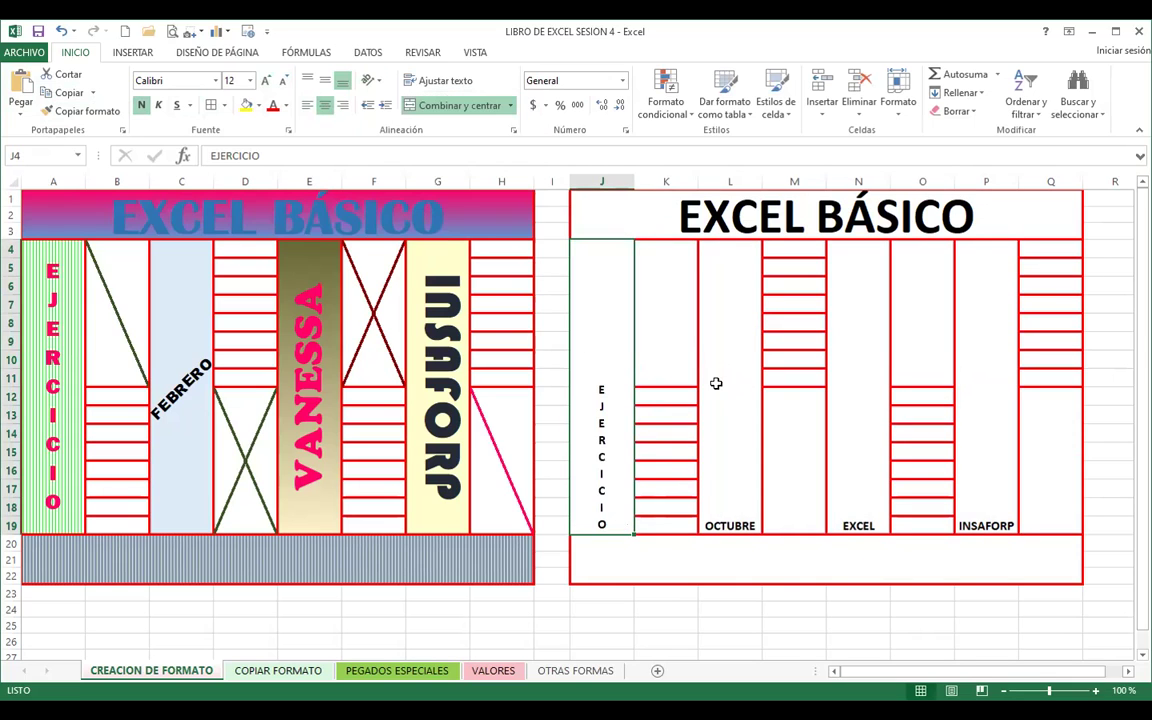
click(720, 383)
click(377, 84)
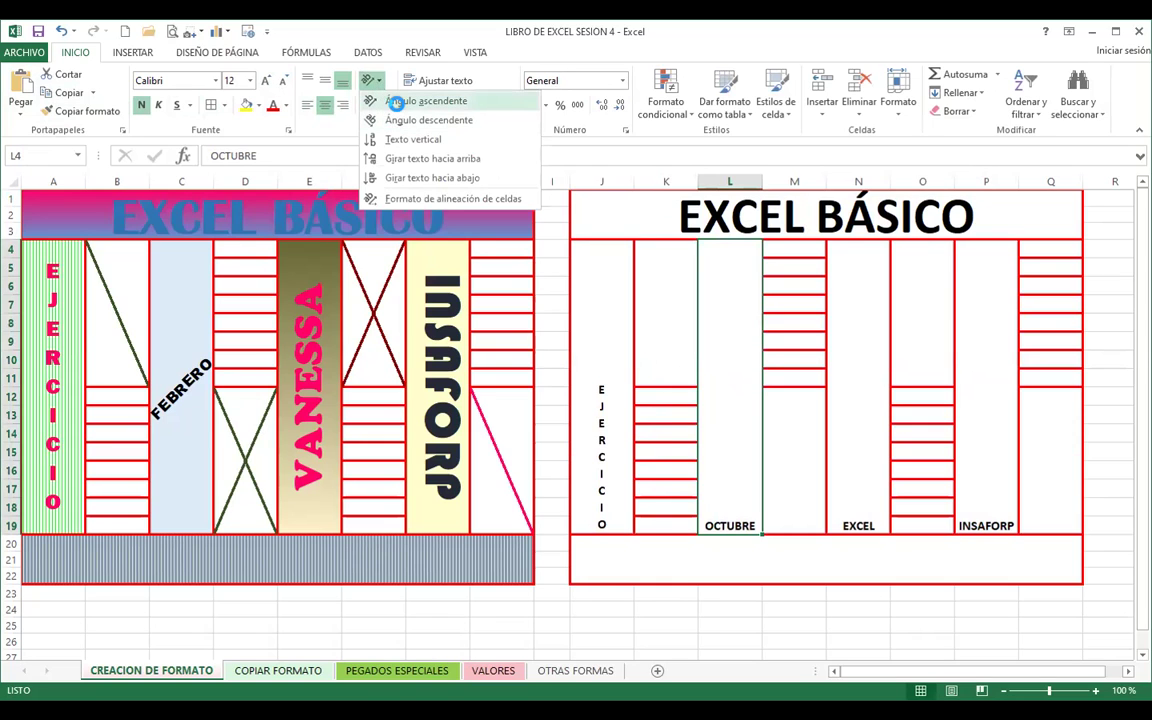
click(396, 101)
- Rotate EXCEL to read upward and INSAFORP to read downward
click(858, 390)
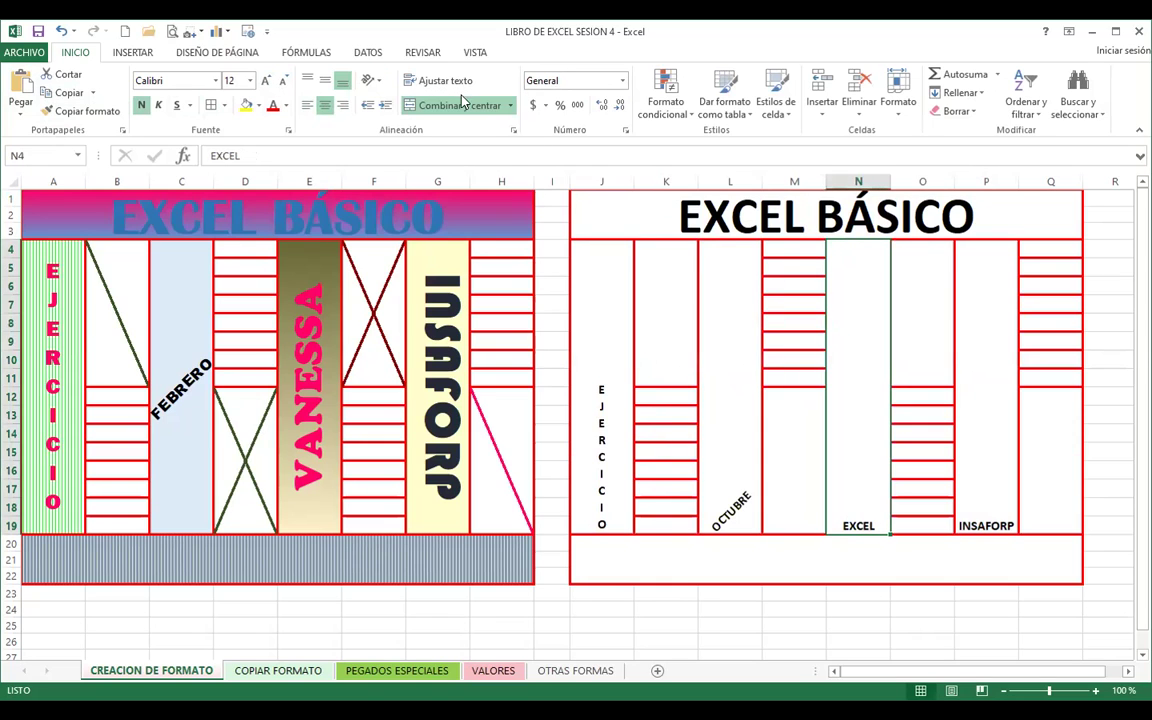
click(379, 84)
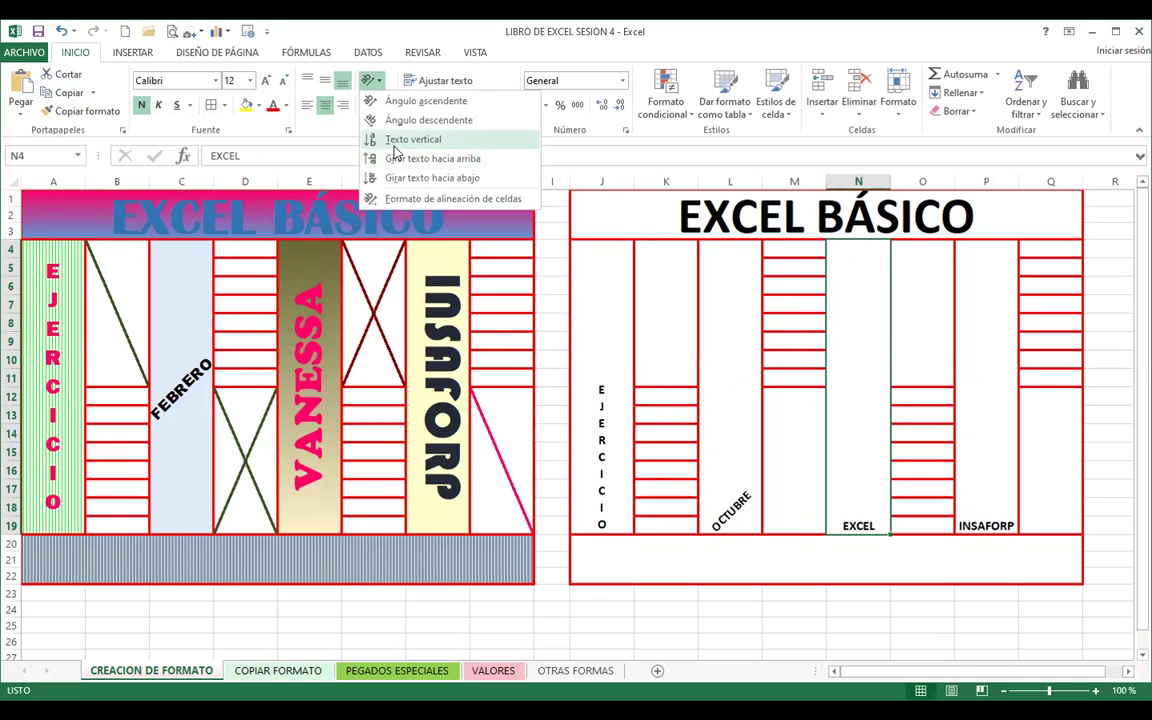
click(996, 329)
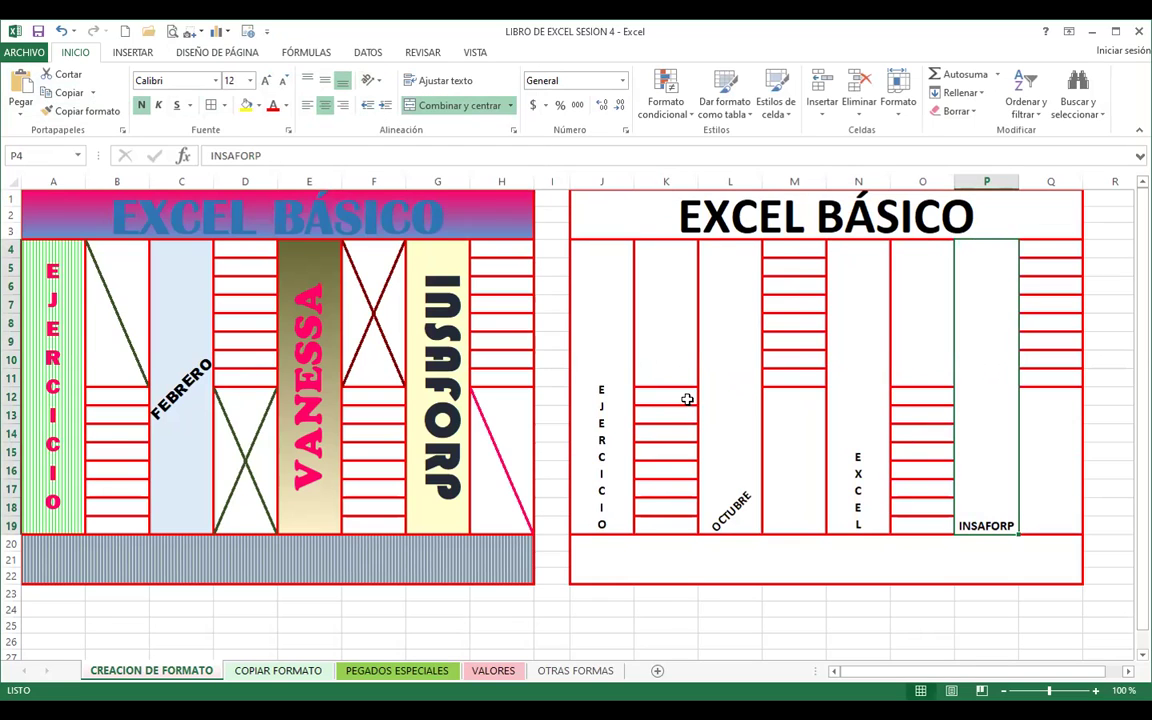
click(857, 357)
click(380, 85)
click(395, 165)
click(990, 320)
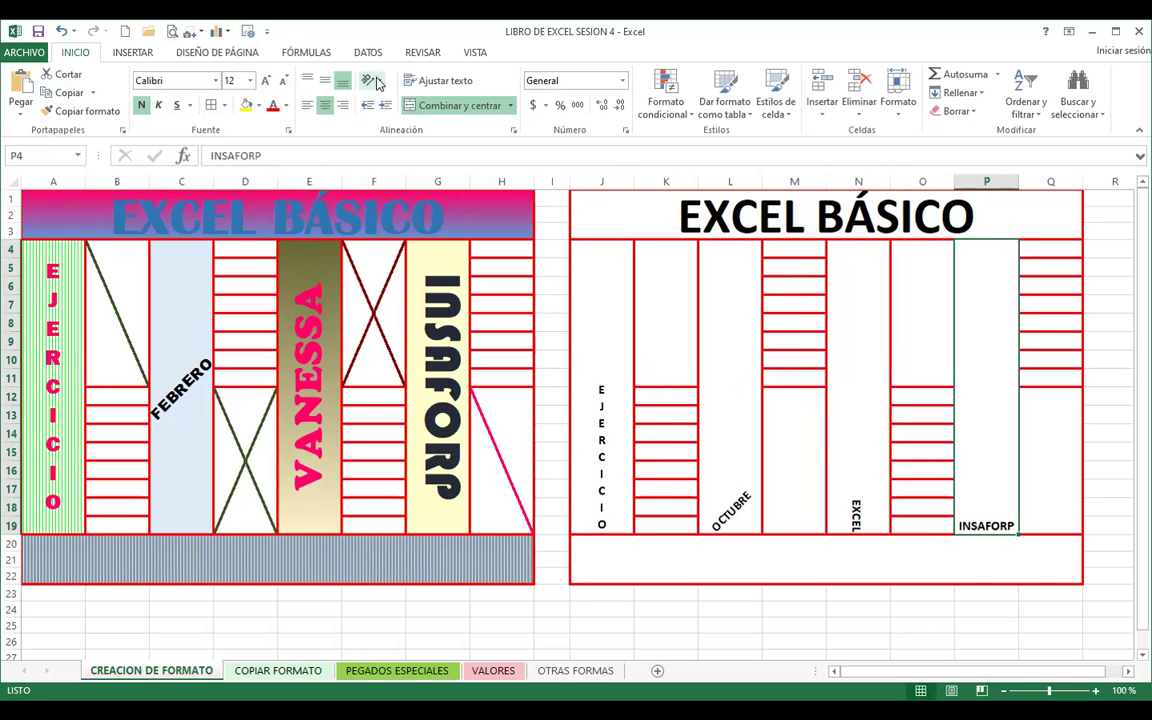
click(380, 85)
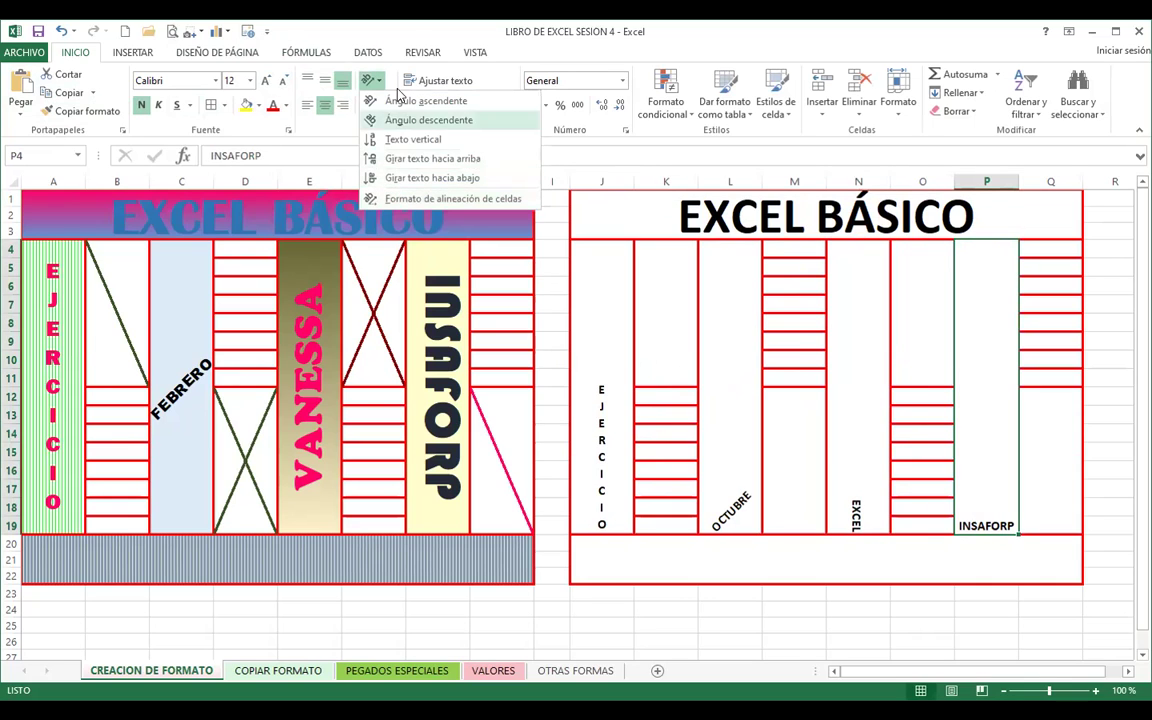
click(397, 184)
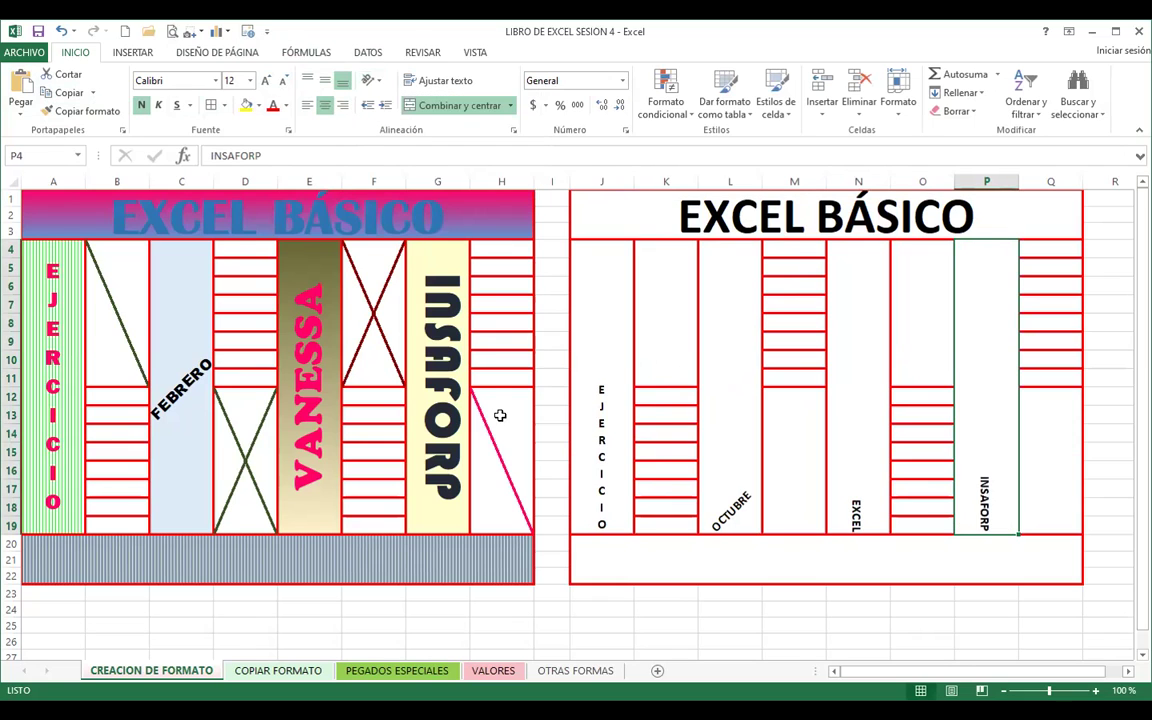
- Centre the J4:P19 column labels vertically, keeping them at 12 pt
drag(600, 345, 980, 347)
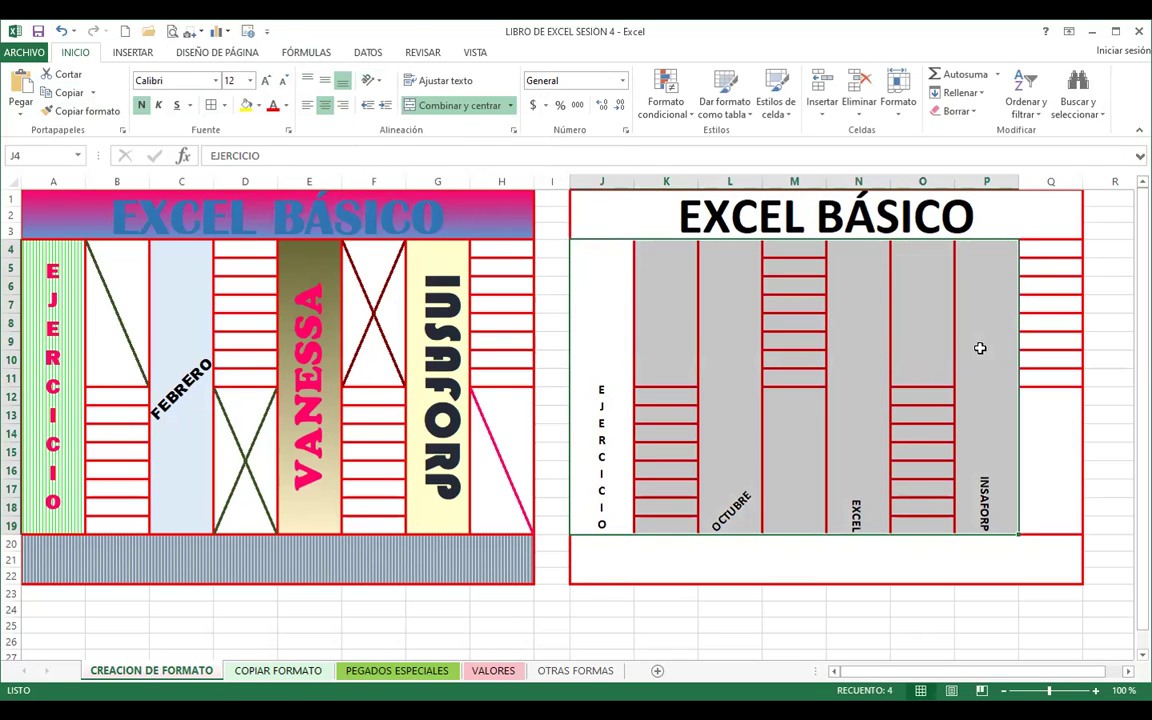
click(326, 83)
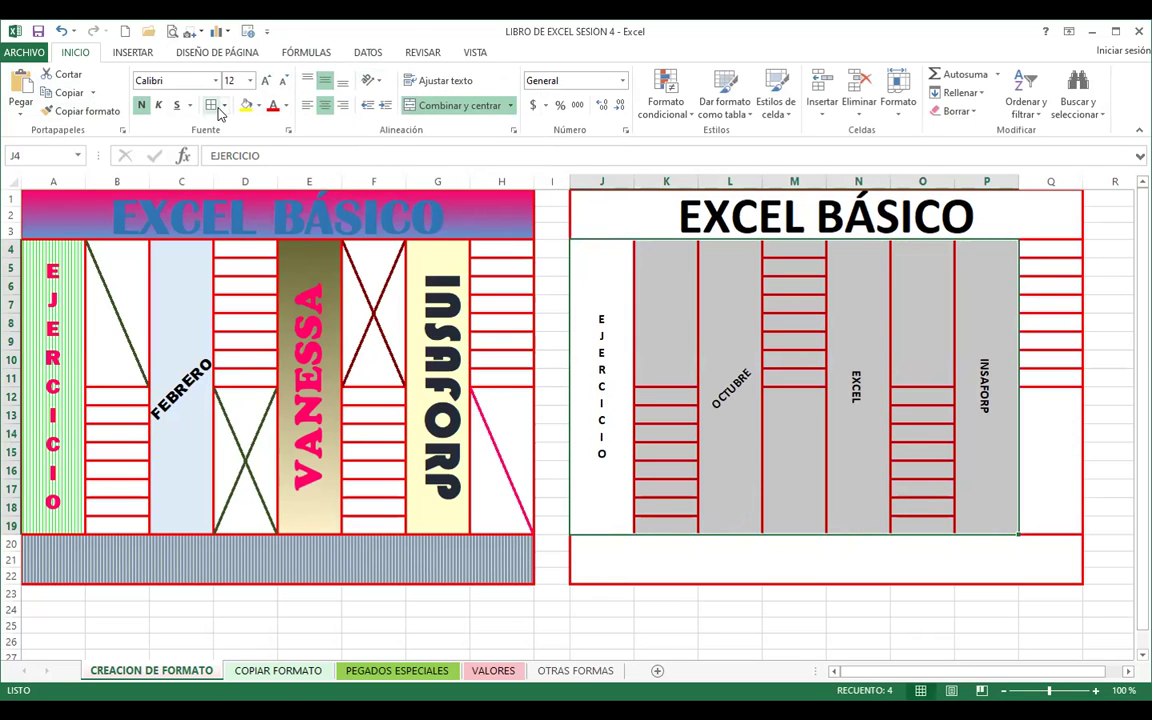
click(267, 83)
- Make the EJERCICIO label 20 pt and red
click(267, 83)
click(283, 80)
click(283, 80)
click(597, 388)
click(267, 83)
click(267, 83)
click(267, 83)
click(267, 83)
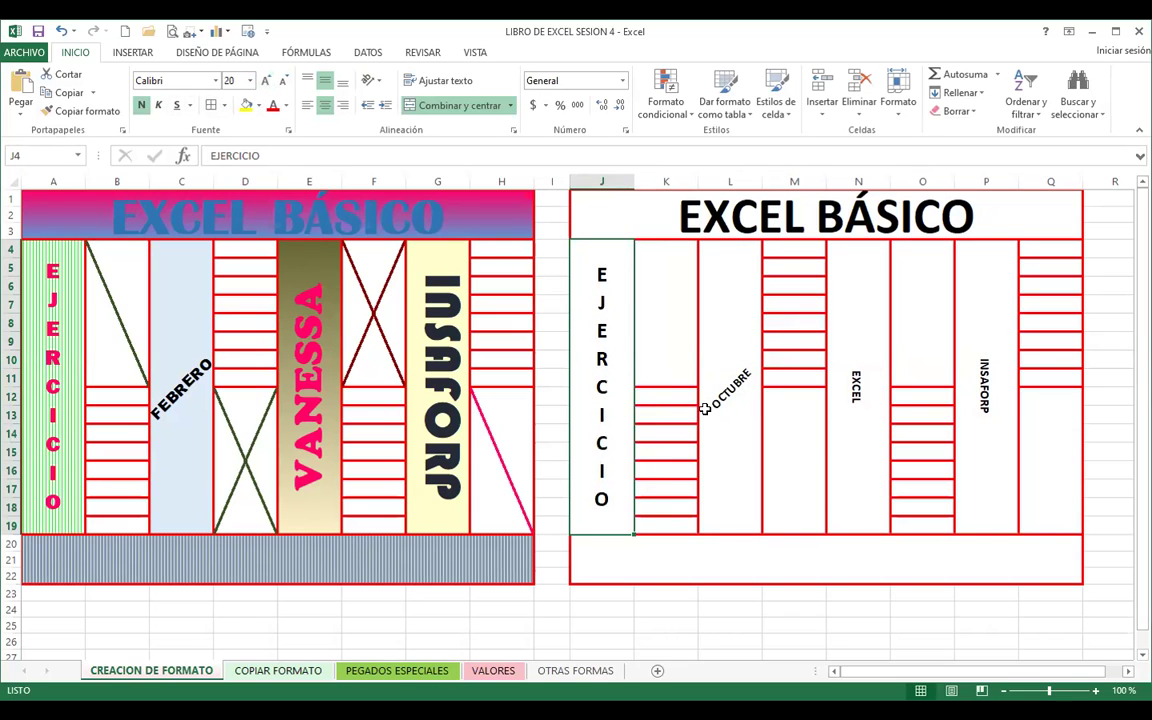
click(286, 106)
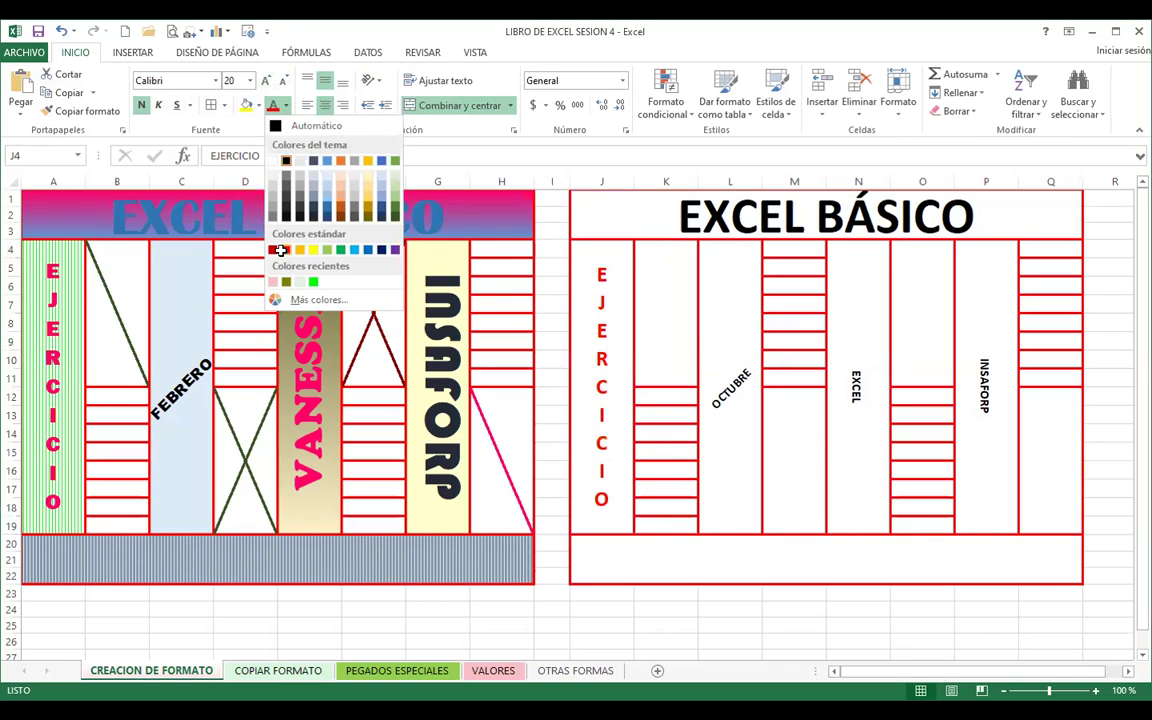
click(280, 250)
click(740, 330)
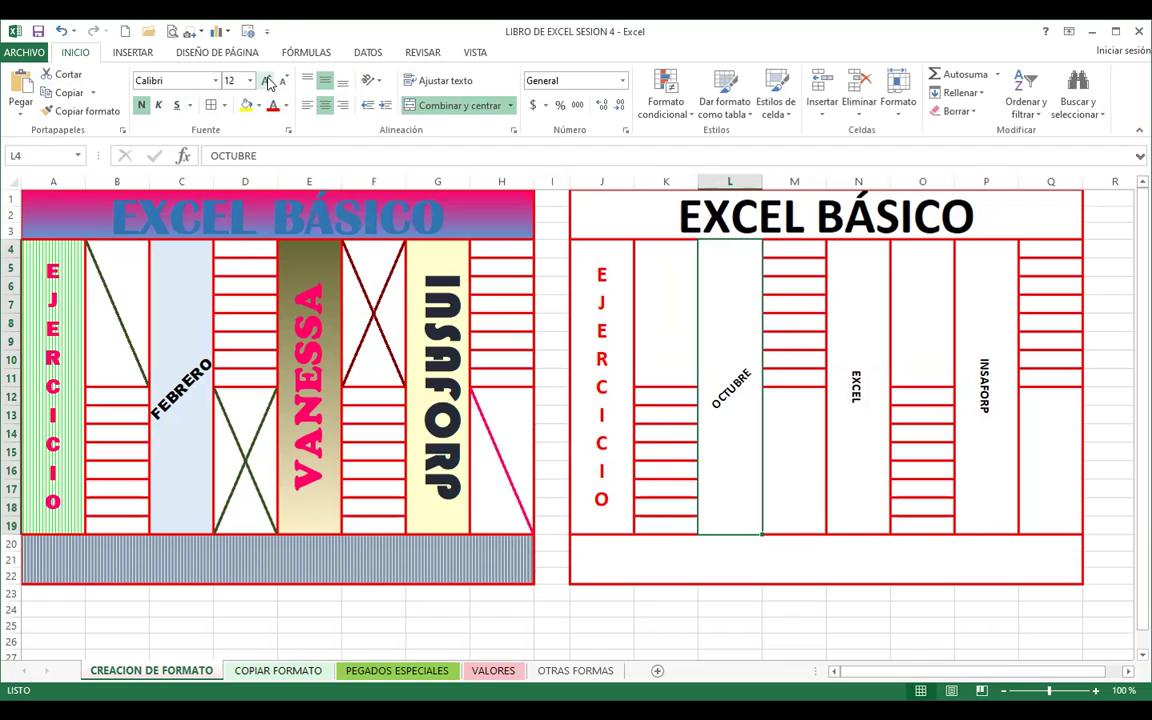
- Enlarge OCTUBRE to 14 pt, EXCEL to 72 pt and INSAFORP to 36 pt
click(267, 82)
click(870, 365)
click(265, 80)
click(265, 80)
click(265, 80)
click(265, 80)
click(265, 80)
click(265, 80)
click(265, 80)
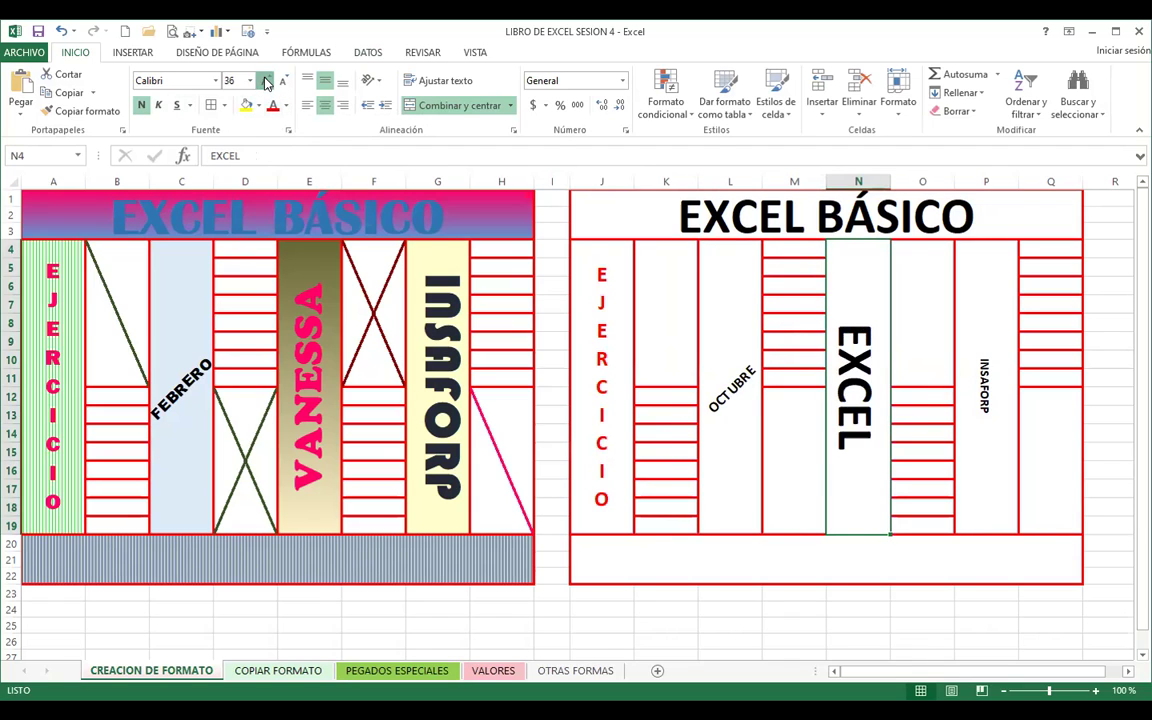
click(265, 80)
click(265, 80)
click(1005, 300)
click(265, 80)
click(265, 80)
click(265, 80)
click(265, 80)
click(265, 80)
click(265, 80)
click(265, 80)
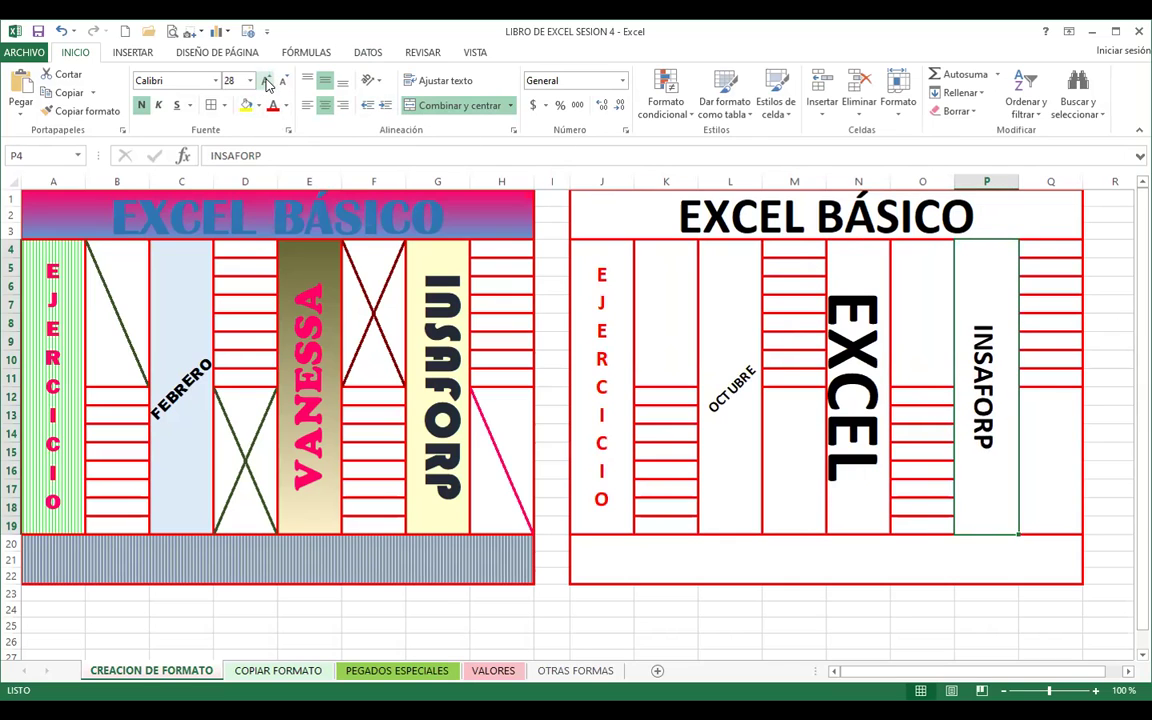
click(265, 80)
click(265, 80)
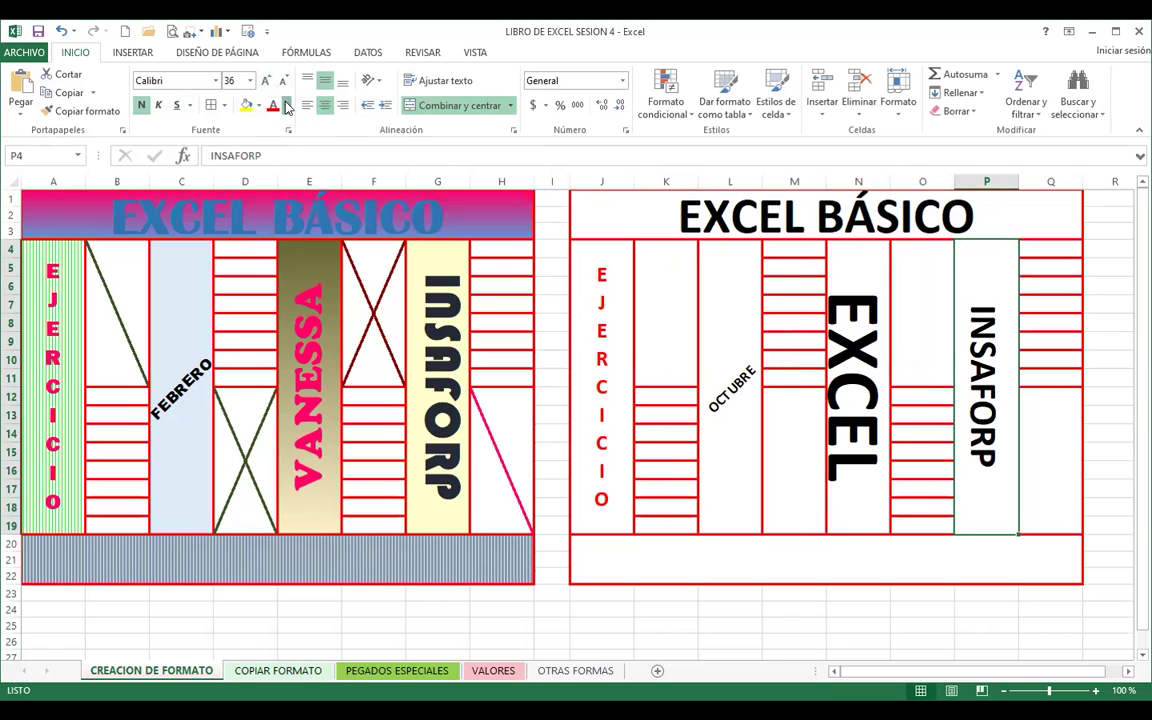
- Colour INSAFORP green and EXCEL dark blue, keeping the labels middle-aligned
click(287, 105)
click(300, 272)
key(Left)
key(Left)
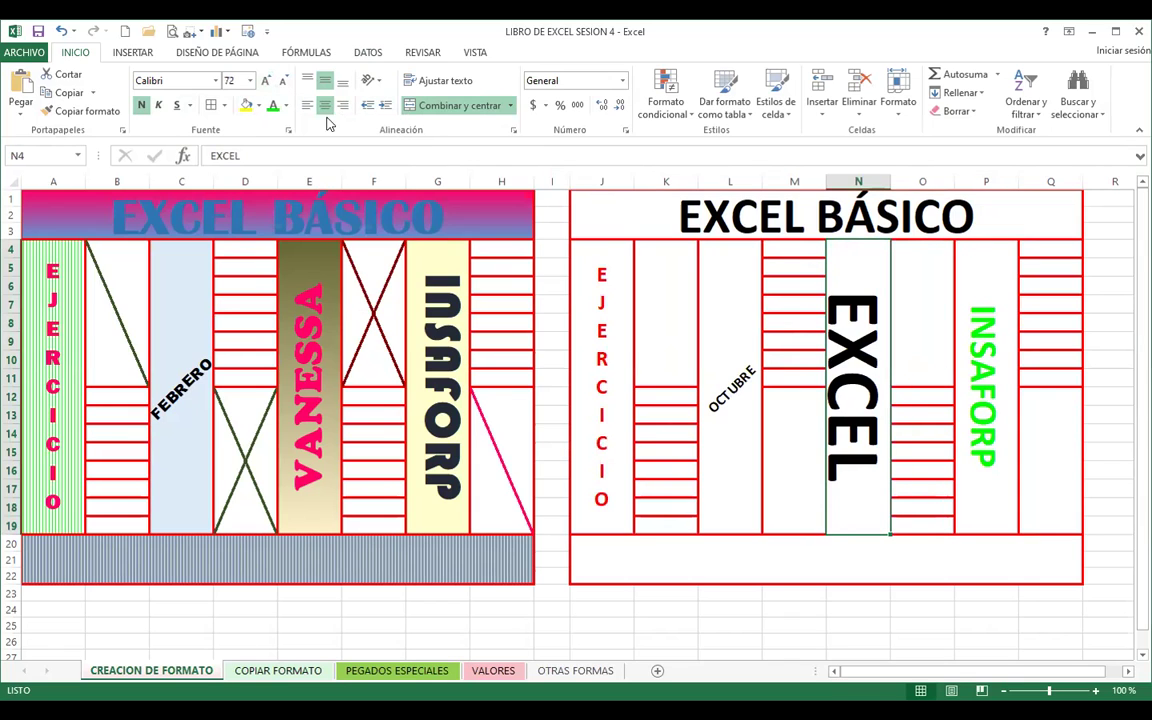
click(287, 106)
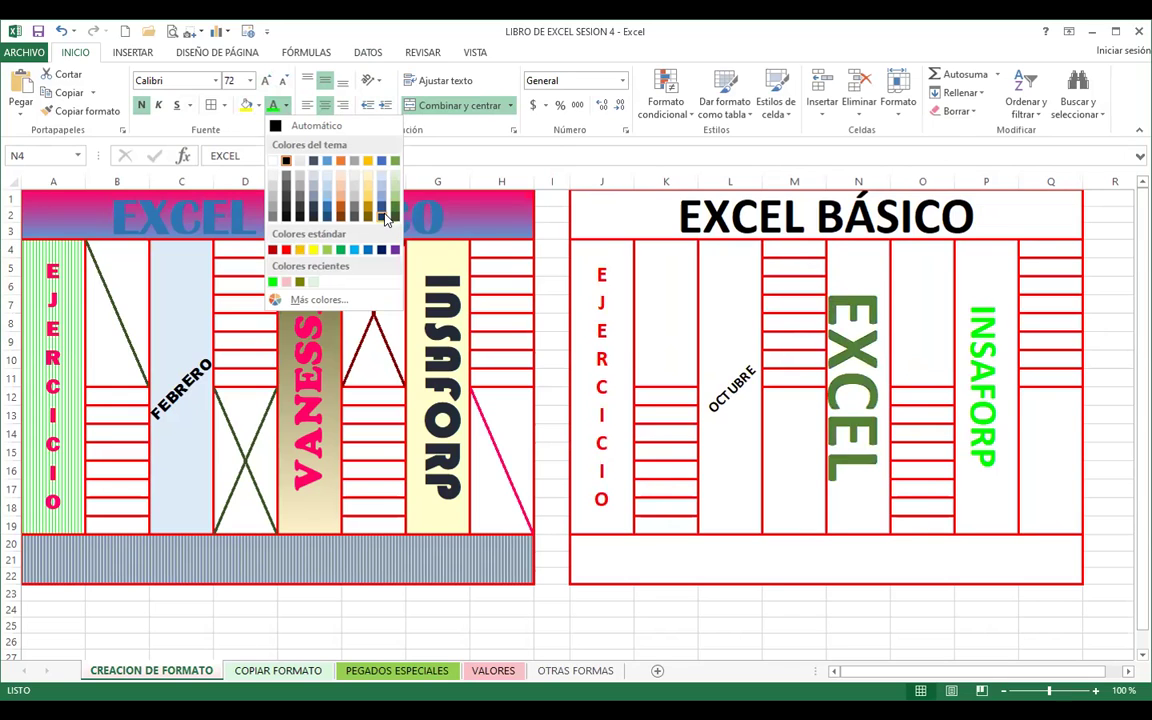
click(385, 222)
drag(586, 375, 987, 375)
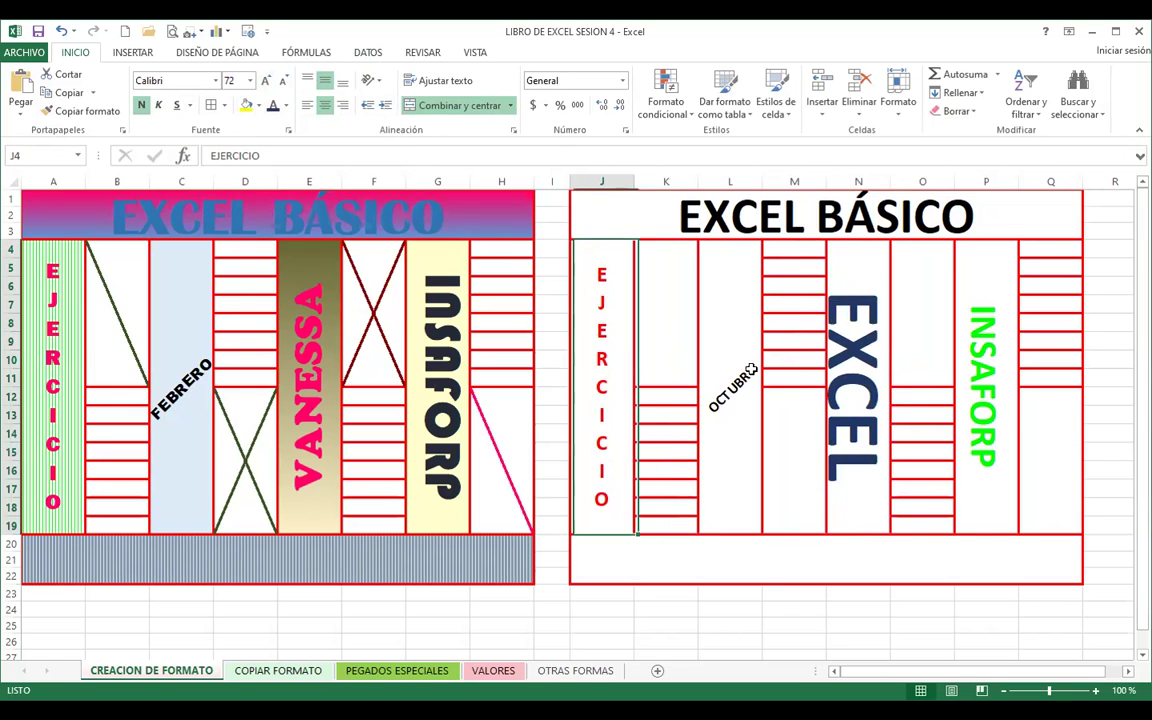
click(343, 82)
click(325, 81)
click(729, 457)
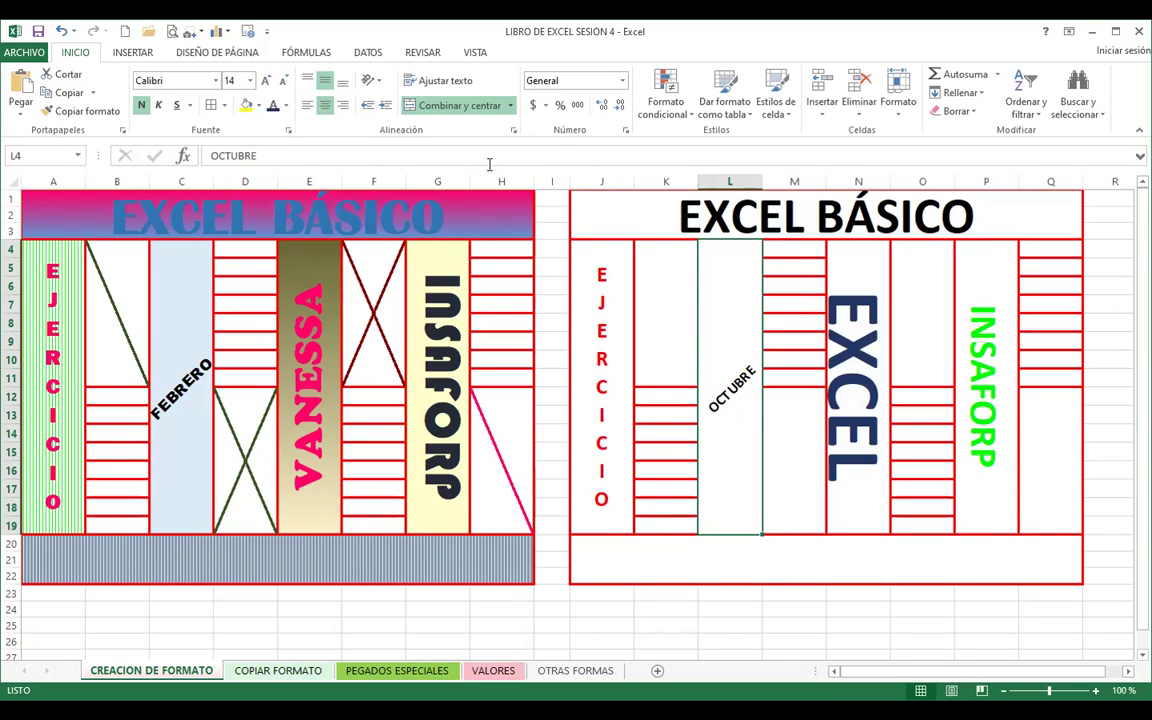
- Rotate the EXCEL label in N4 so it reads bottom to top
click(763, 557)
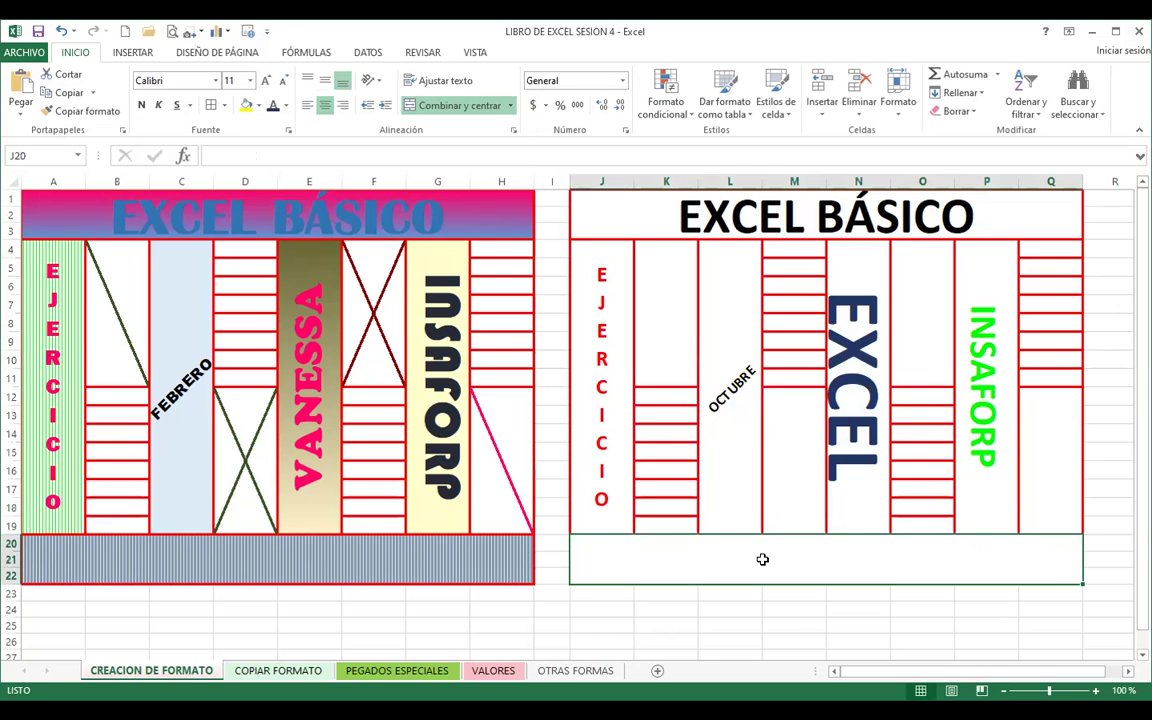
click(877, 334)
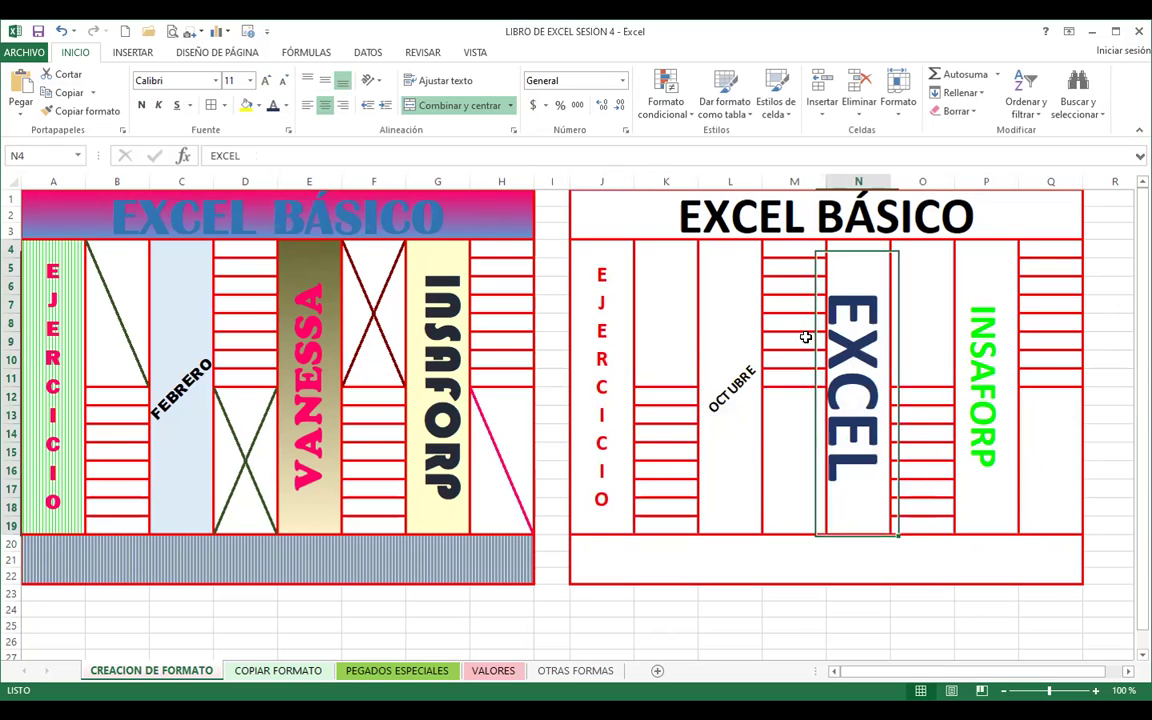
click(374, 80)
click(397, 178)
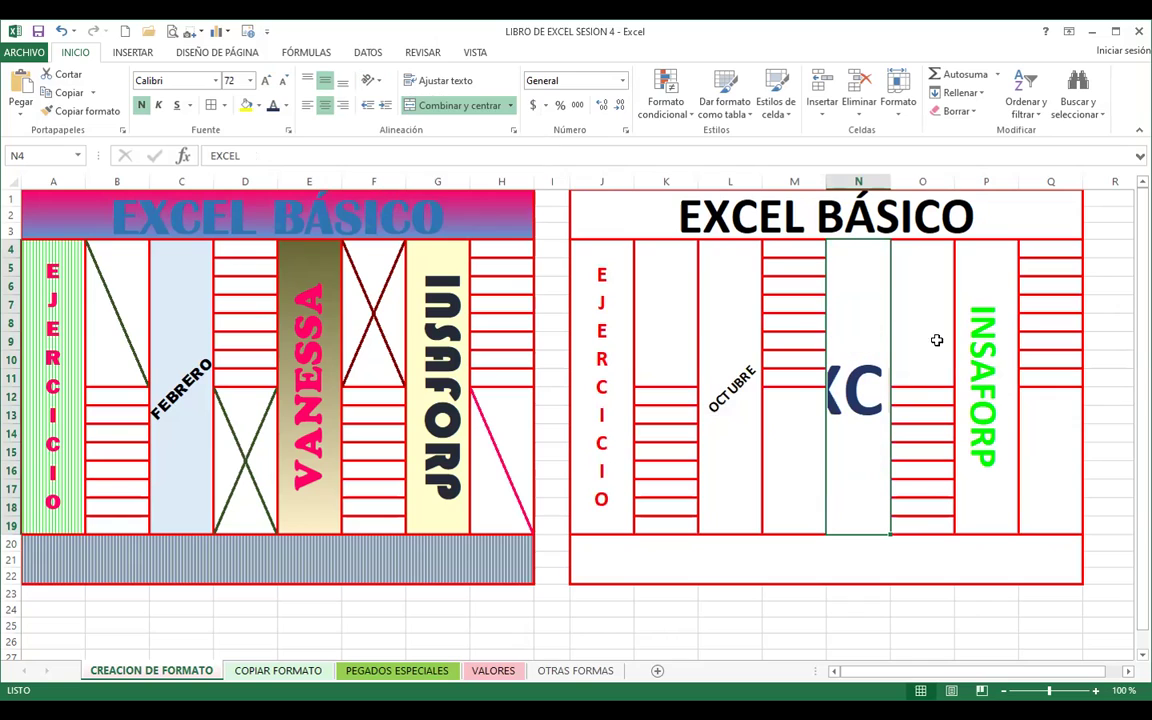
click(374, 80)
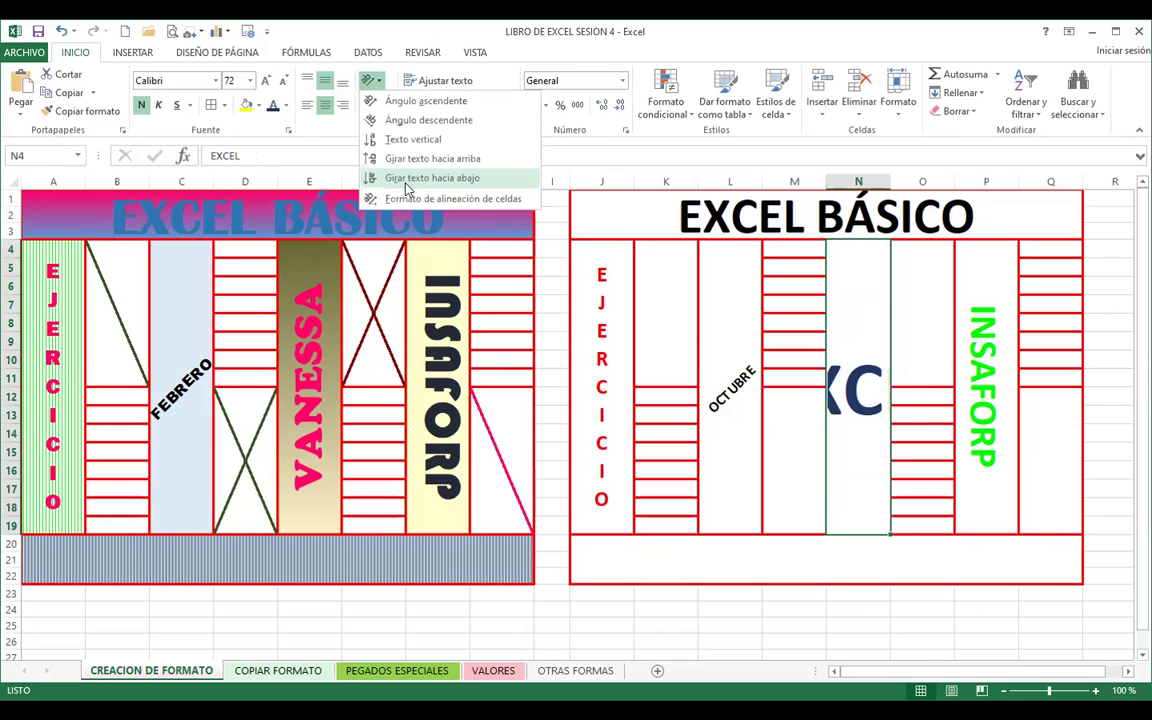
click(403, 180)
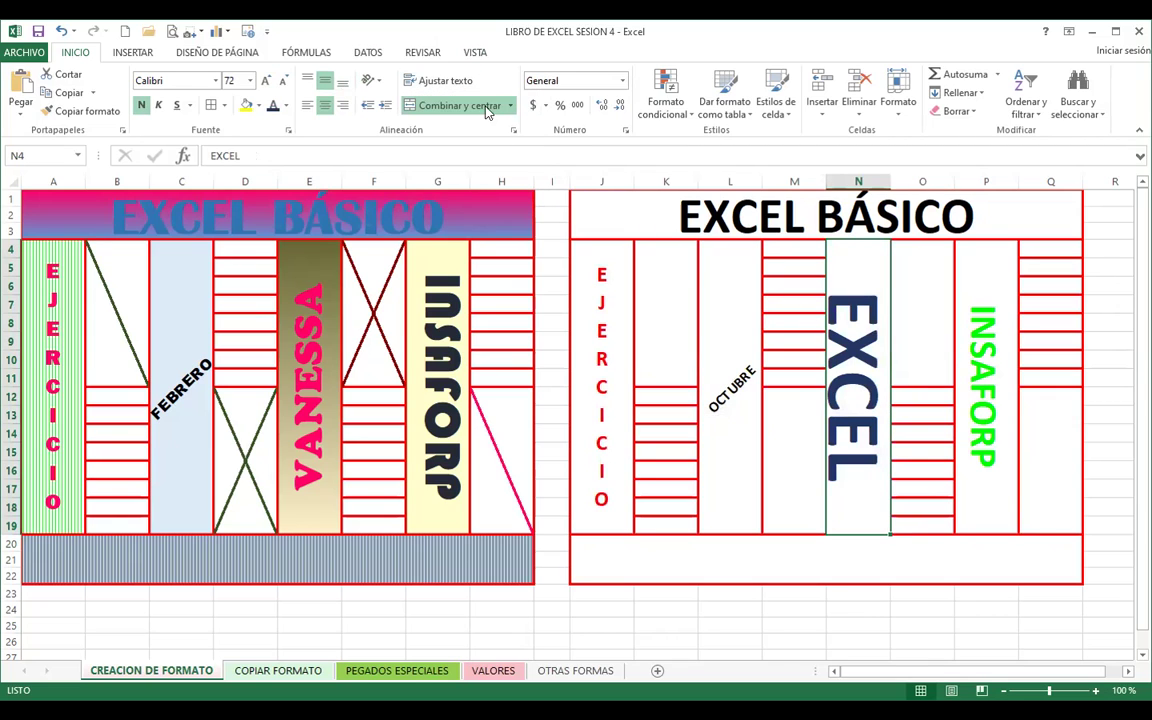
click(374, 80)
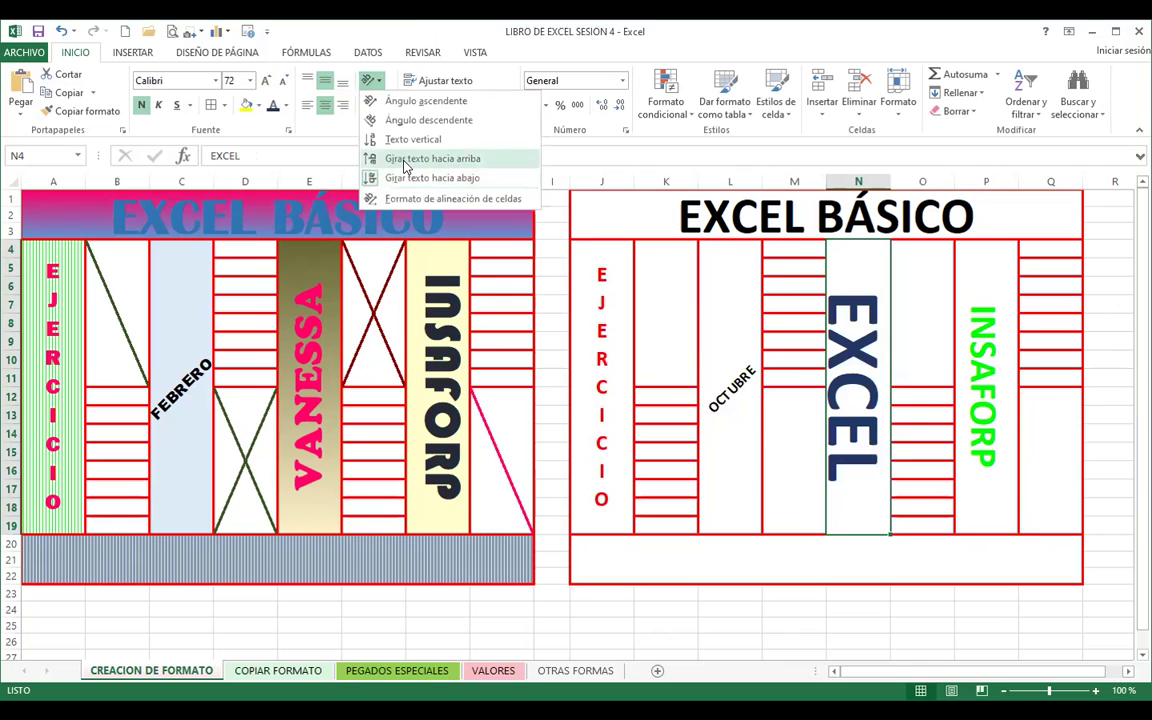
click(405, 160)
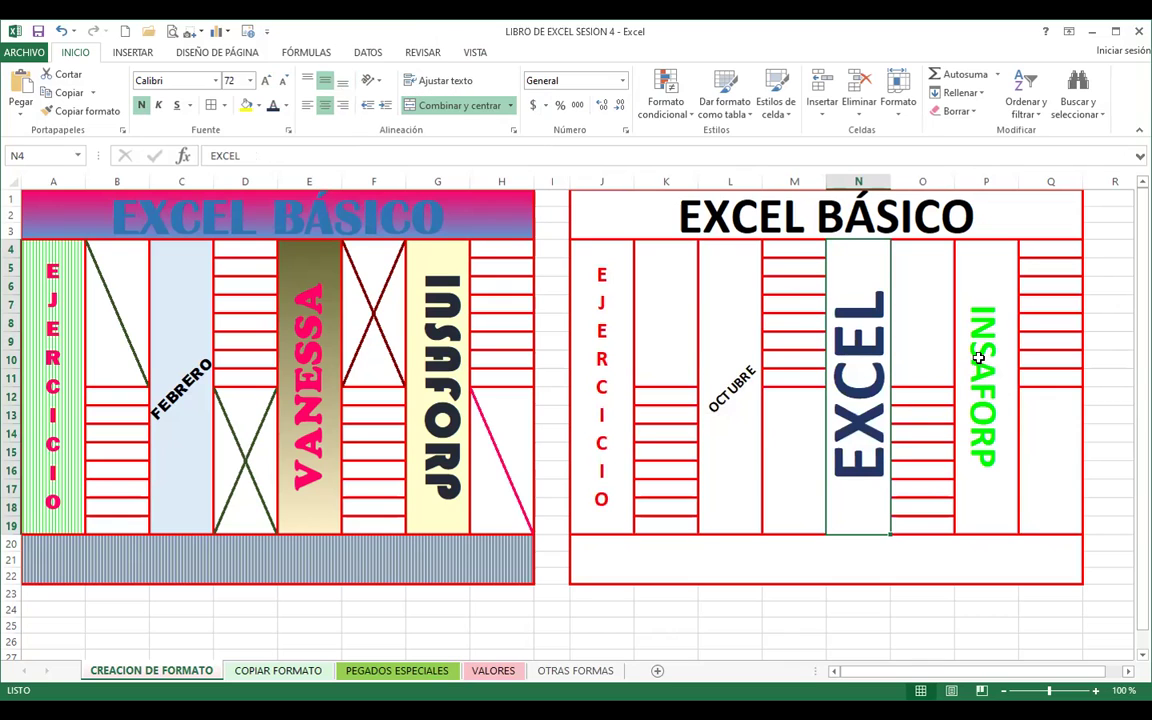
click(732, 560)
- Widen column L slightly to fit the OCTUBRE label
click(709, 388)
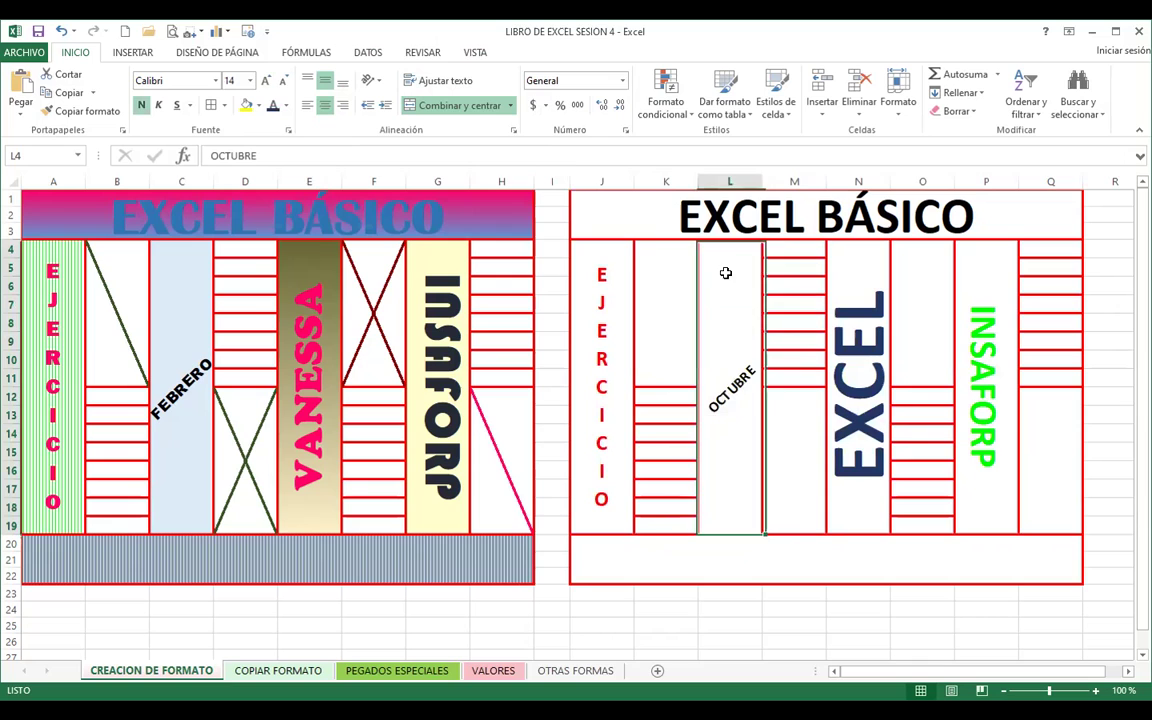
drag(761, 188, 767, 188)
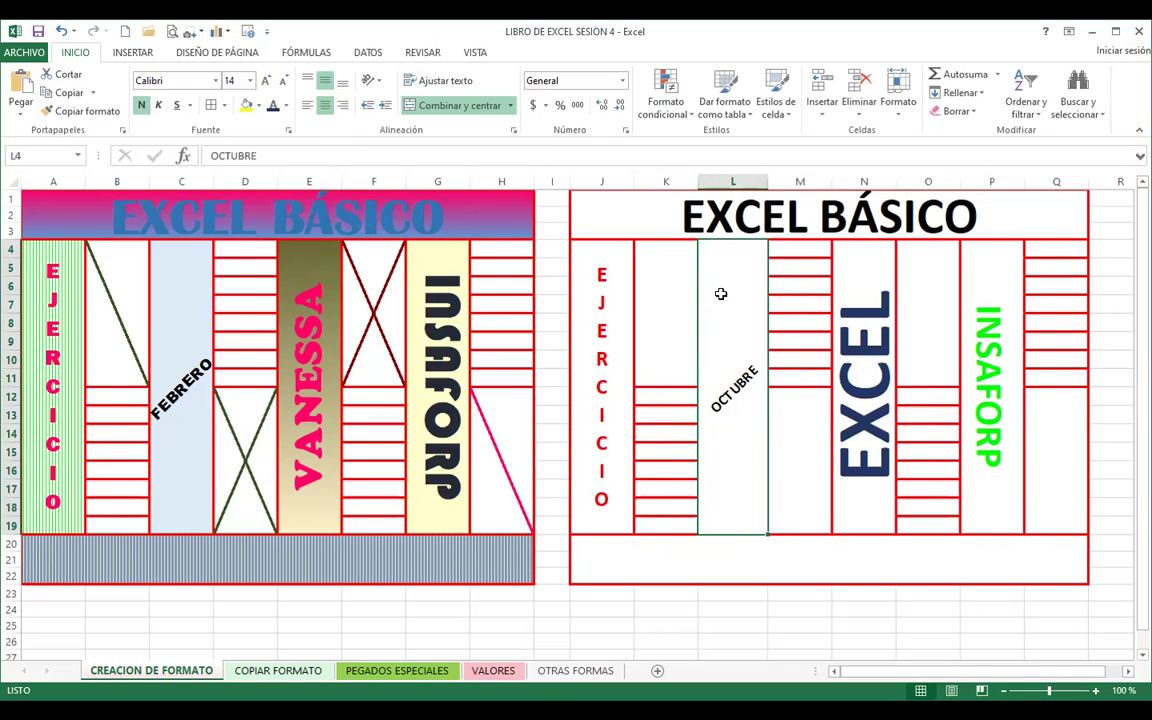
click(680, 233)
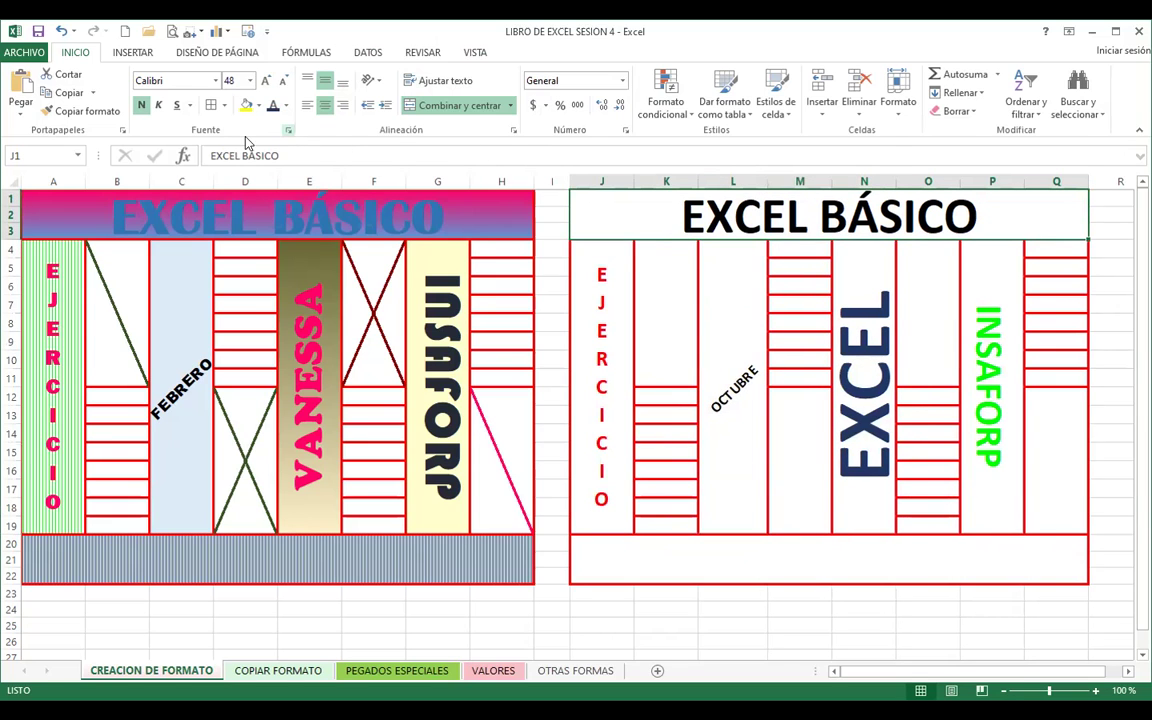
- Fill the EXCEL BÁSICO title with a two-colour pink-to-blue horizontal gradient
click(288, 130)
click(625, 178)
click(669, 176)
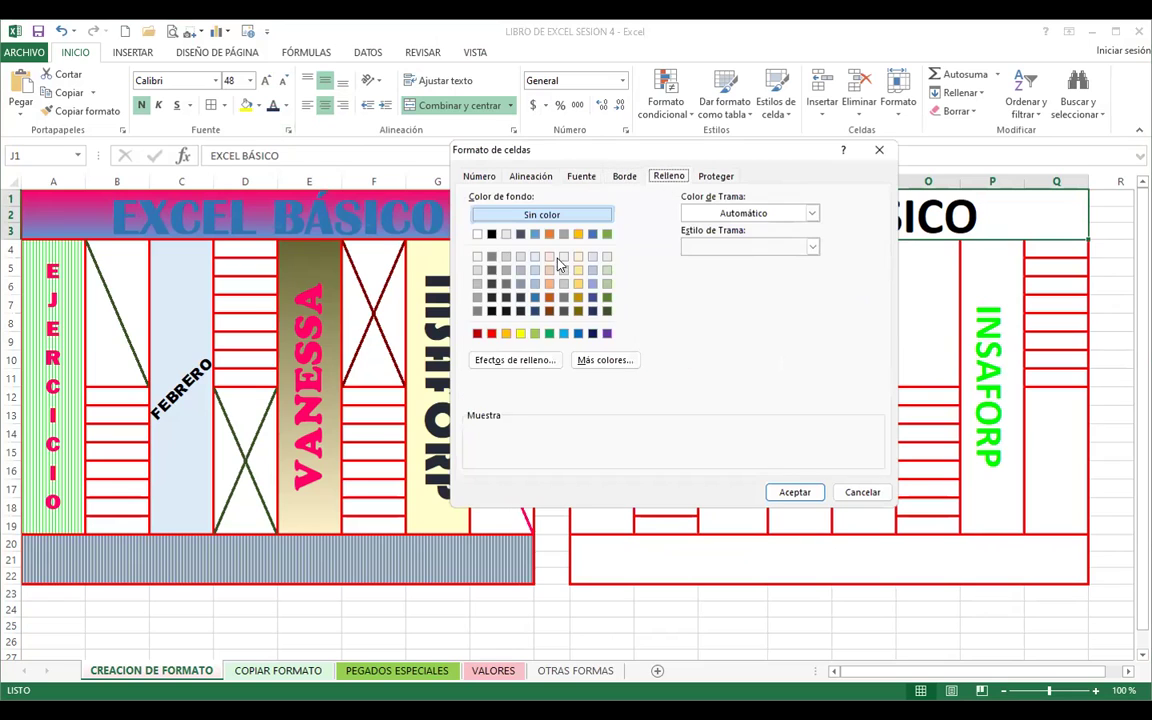
click(527, 362)
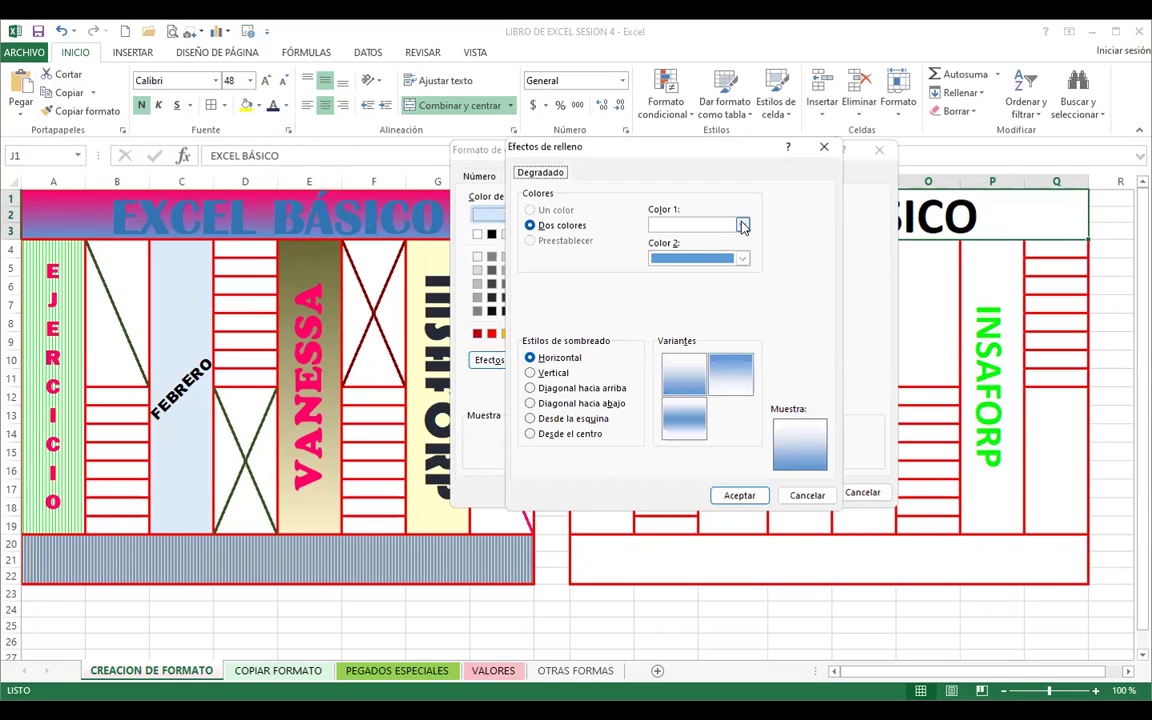
click(742, 224)
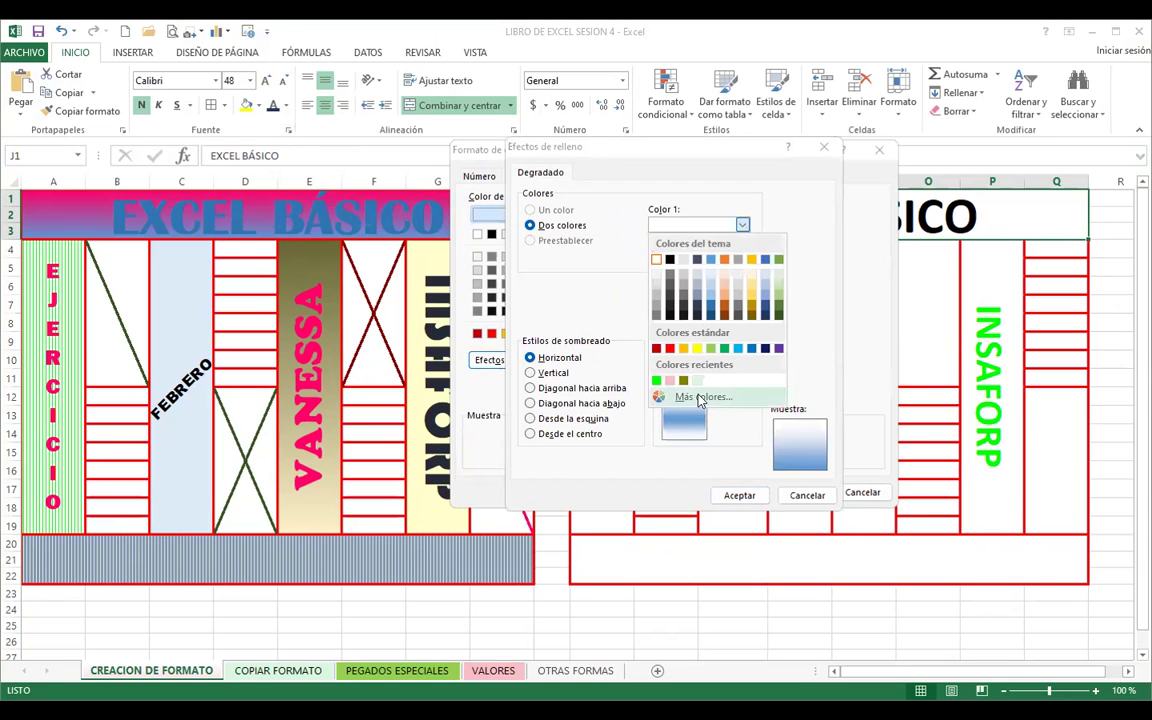
click(700, 397)
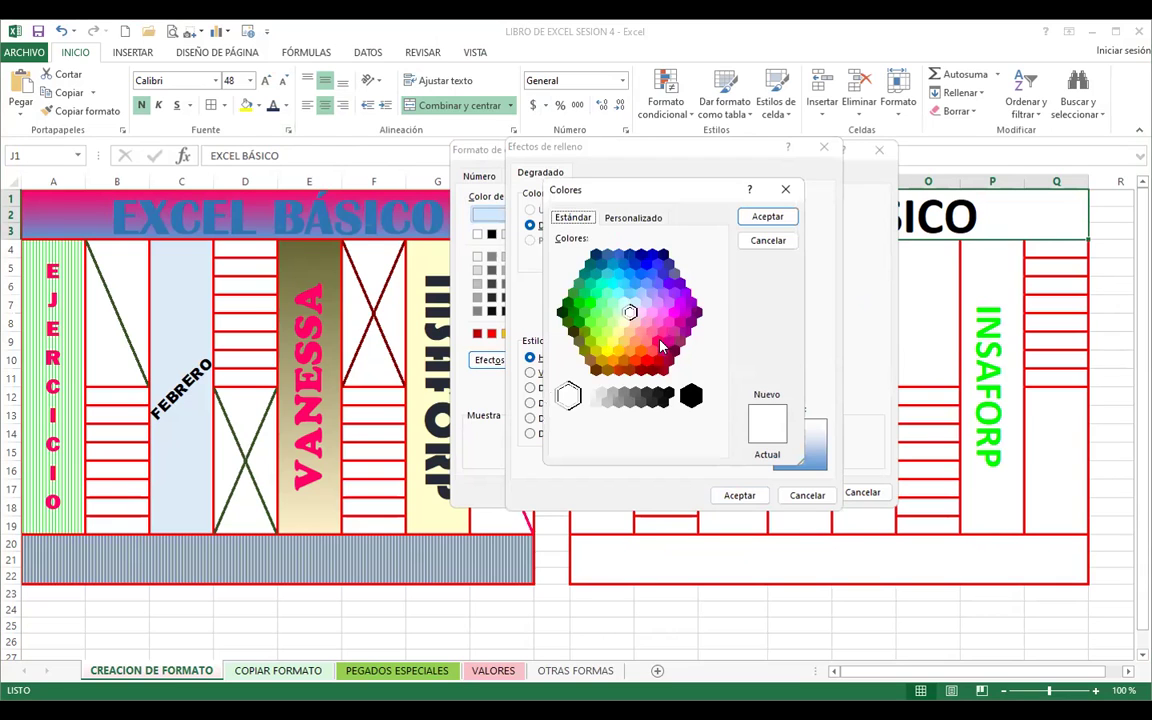
click(658, 342)
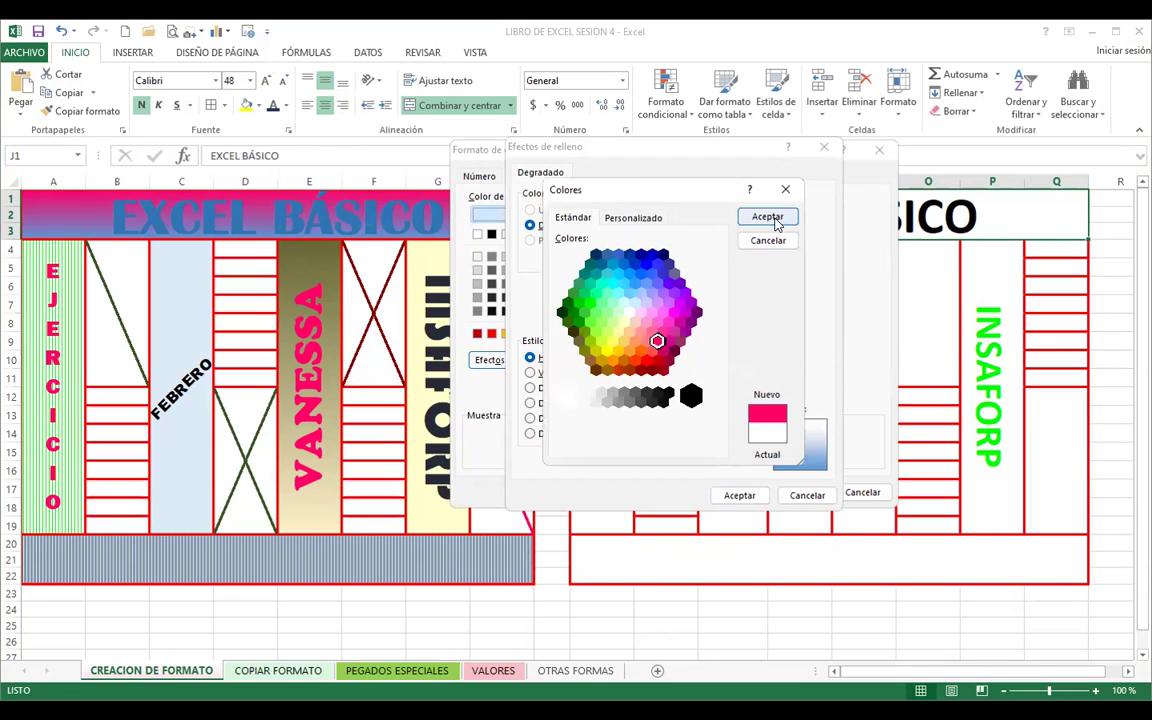
click(775, 221)
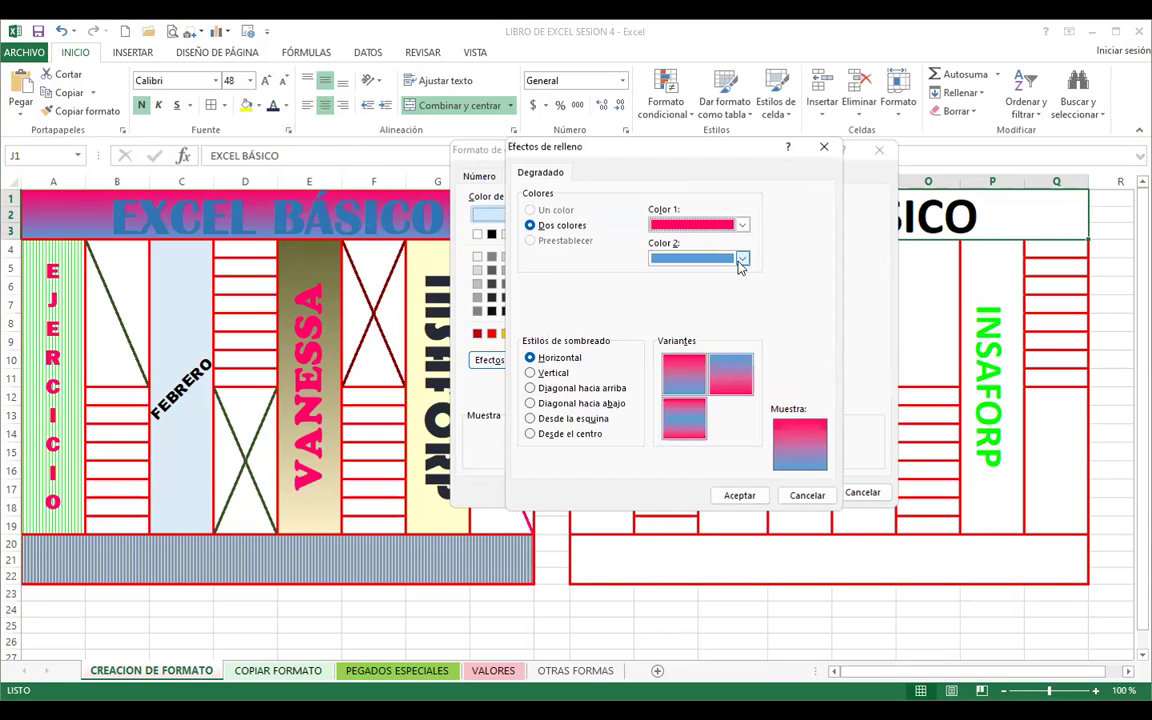
click(740, 497)
click(790, 492)
click(689, 566)
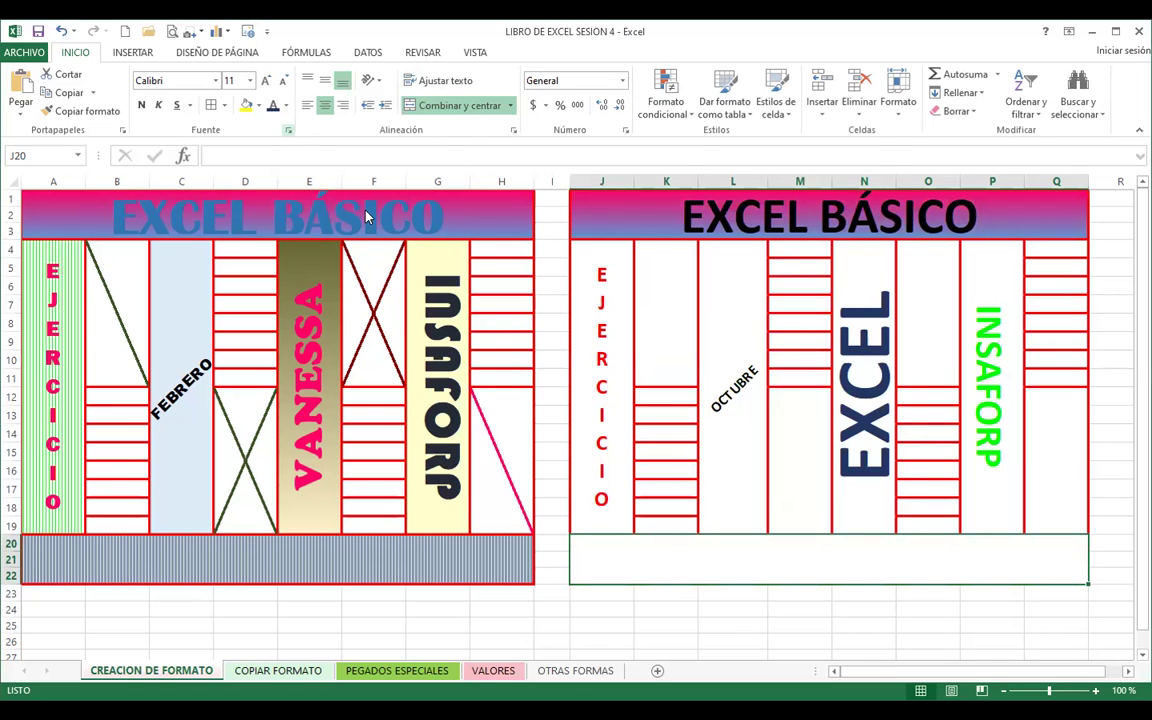
- Fill the bottom band J20 with a blue vertical-stripe pattern
click(288, 130)
click(660, 177)
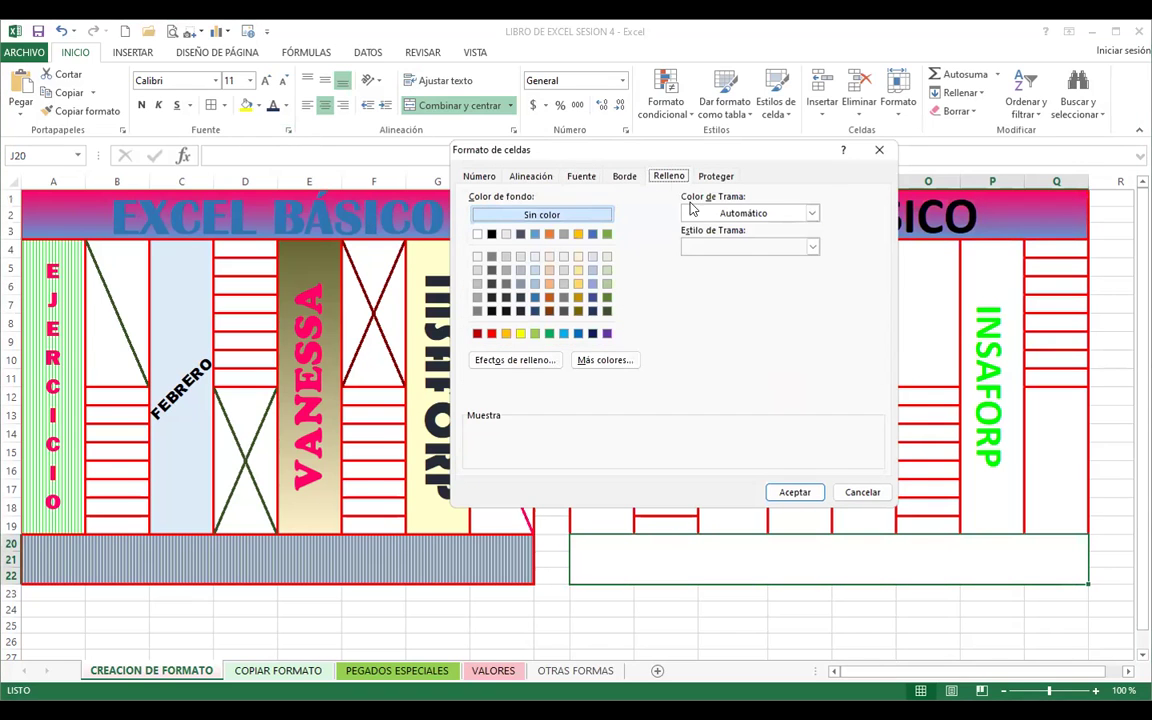
click(742, 213)
click(744, 320)
click(748, 247)
click(711, 309)
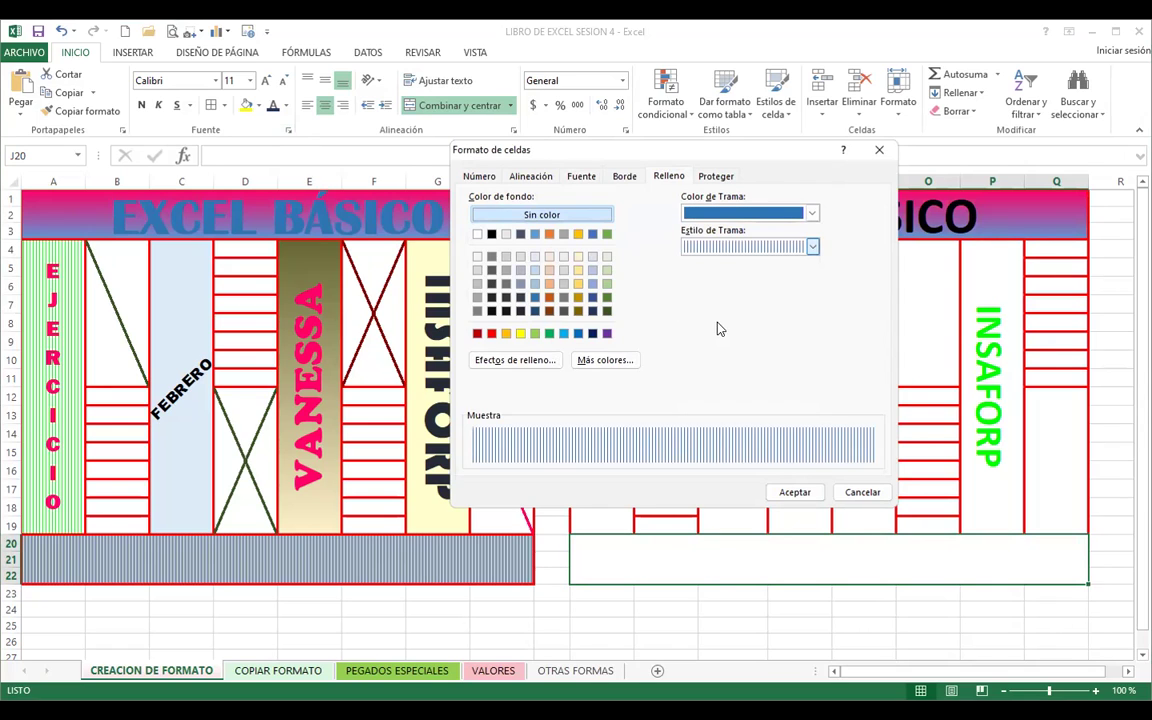
click(795, 492)
- Fill the EJERCICIO strip J4 with a light-green fine horizontal-stripe pattern
click(617, 380)
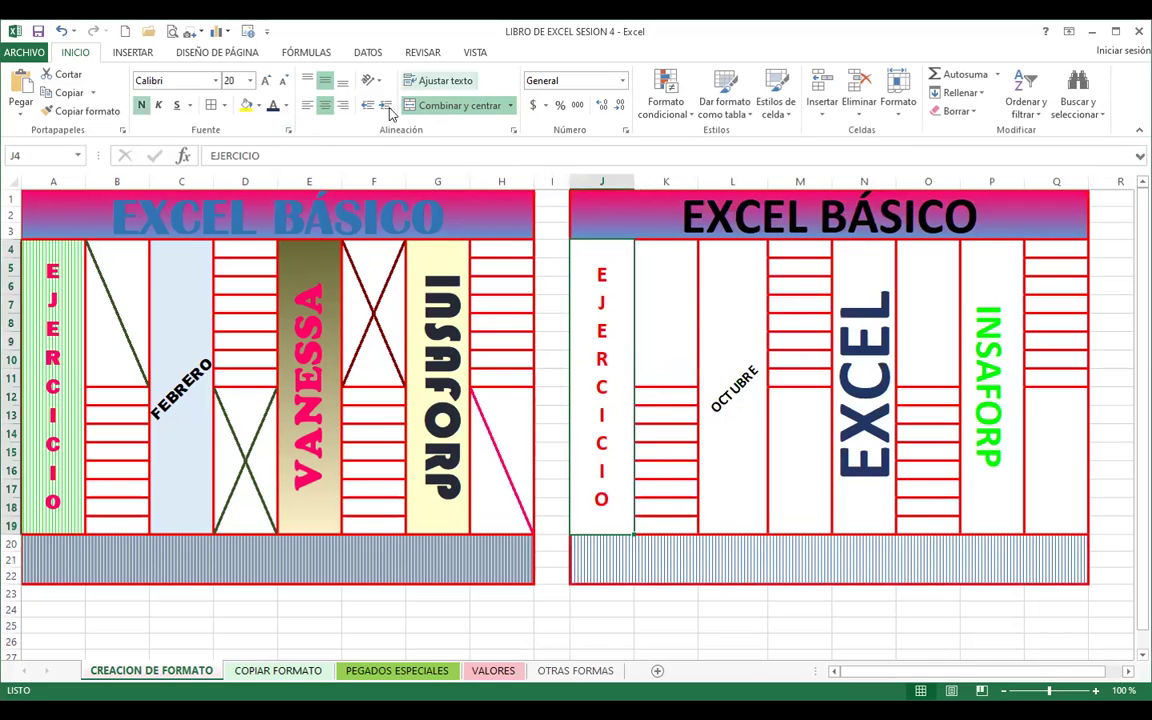
click(288, 134)
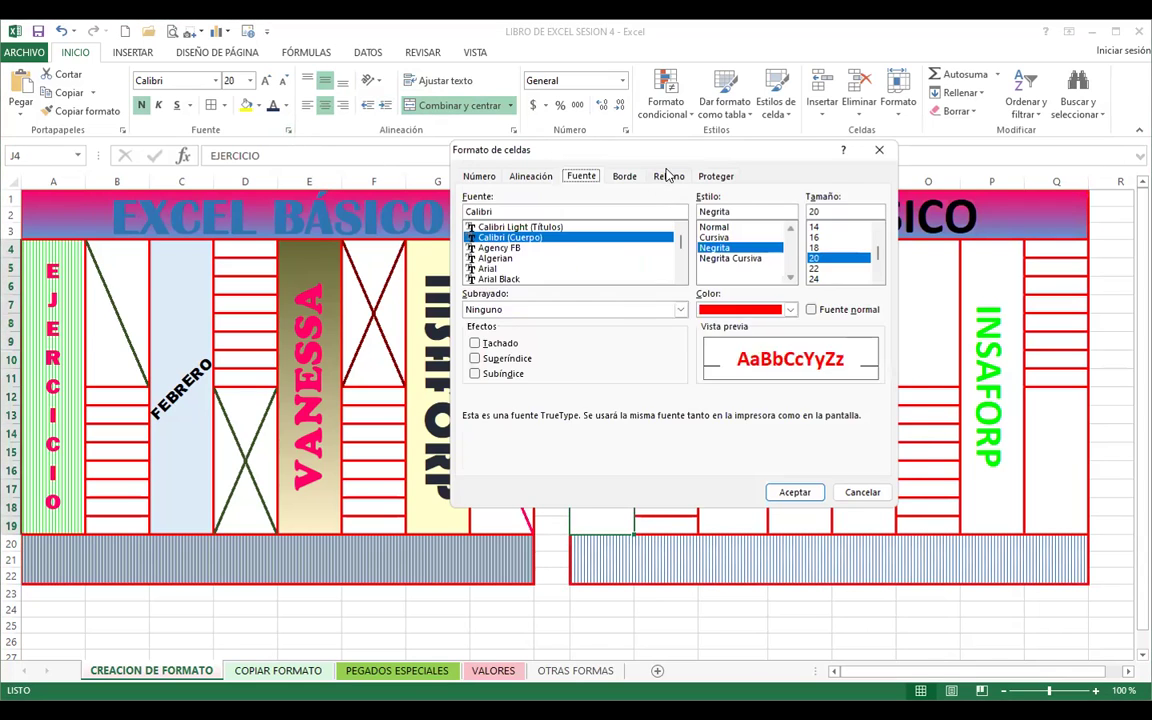
click(668, 176)
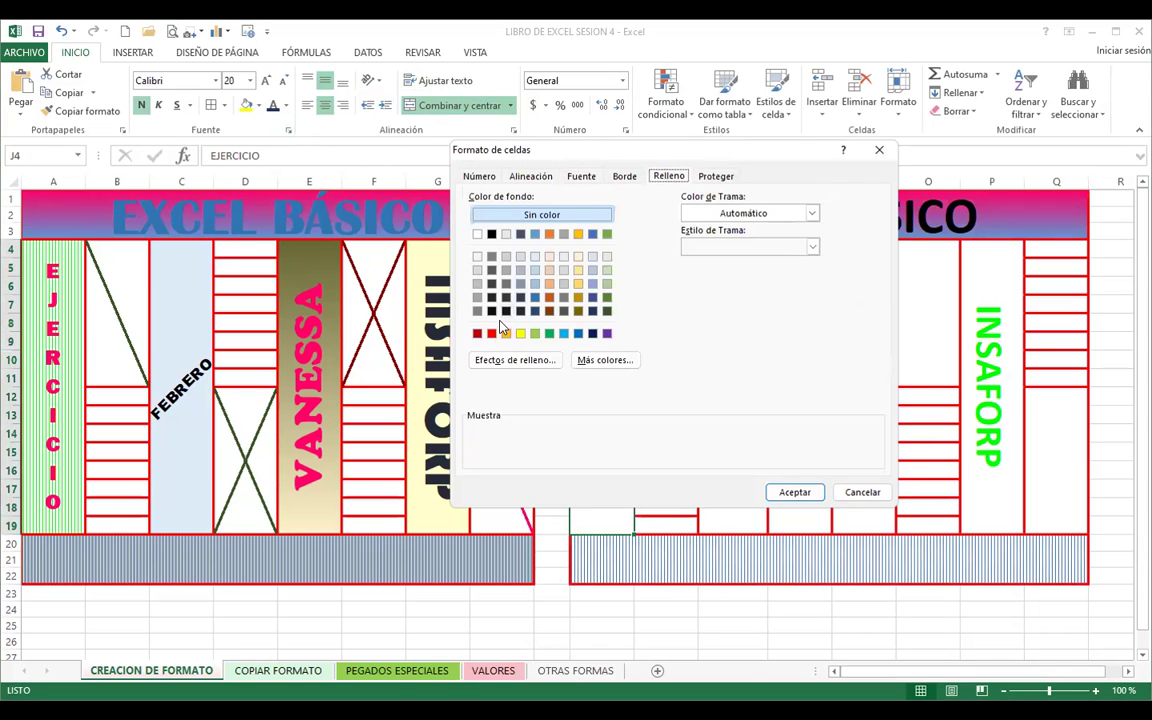
click(746, 213)
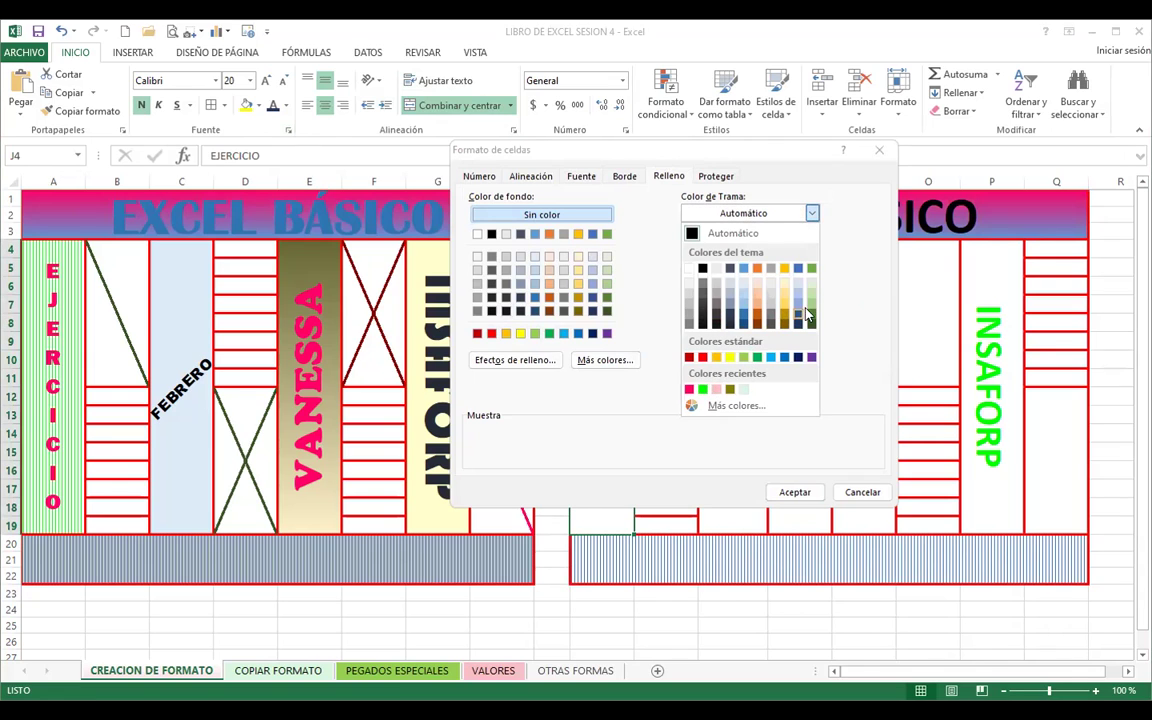
click(811, 294)
click(733, 247)
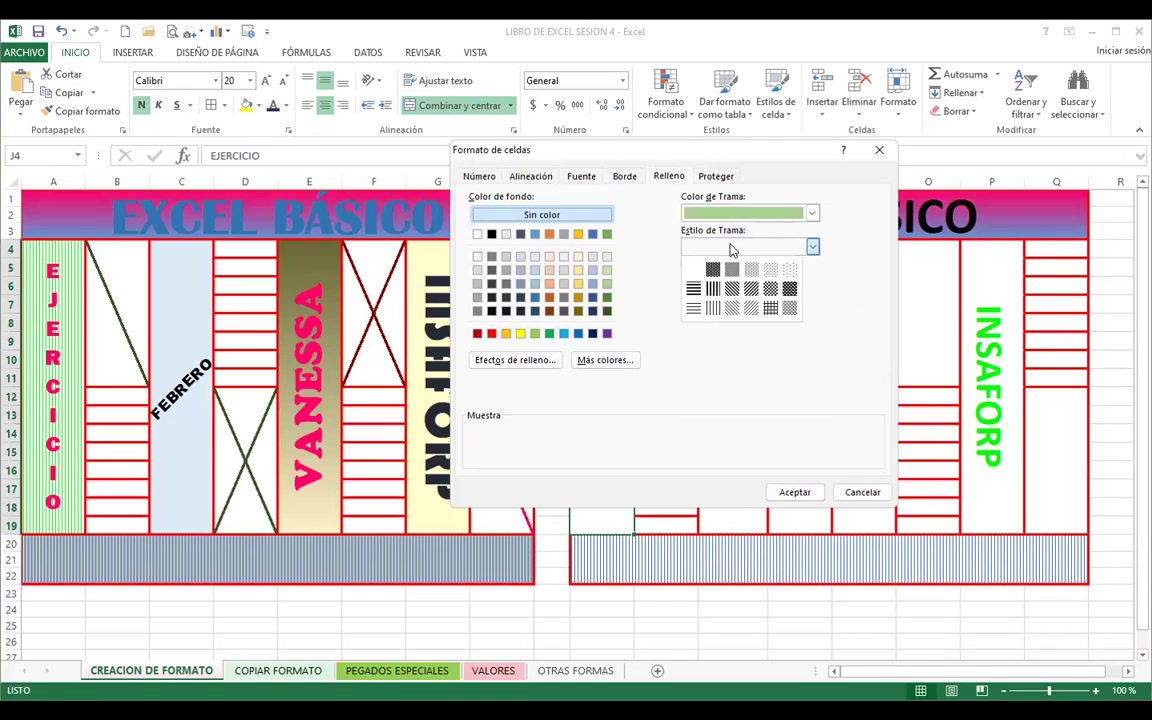
click(694, 313)
click(777, 489)
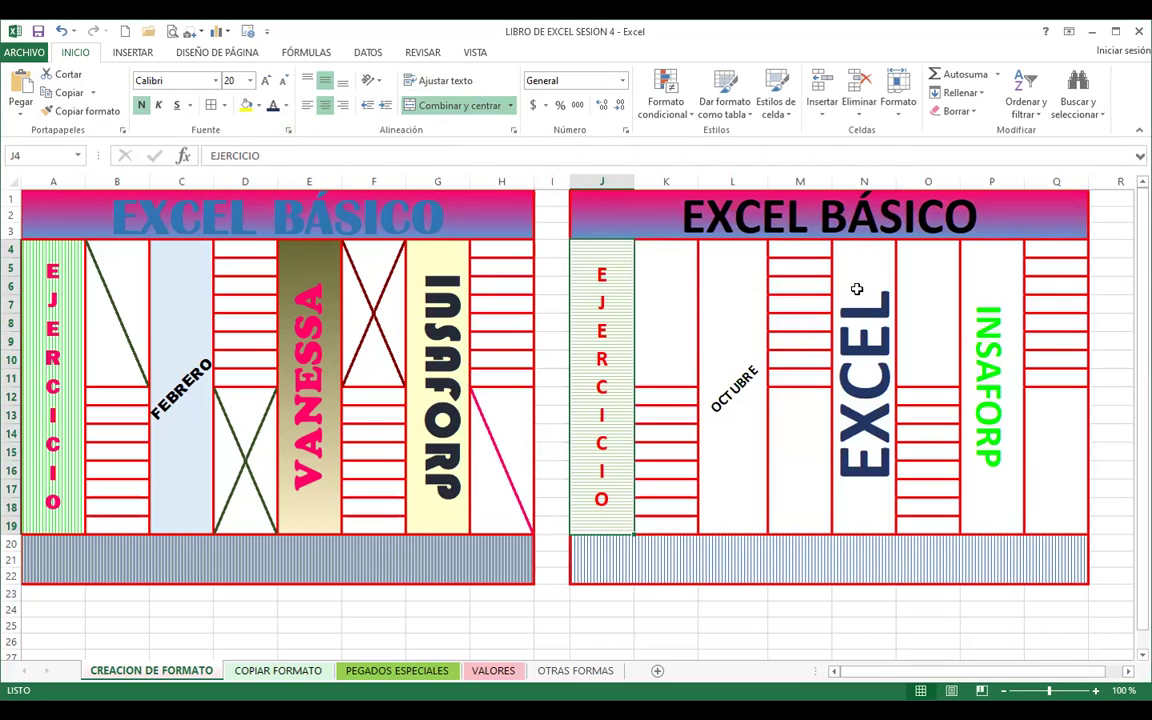
click(857, 289)
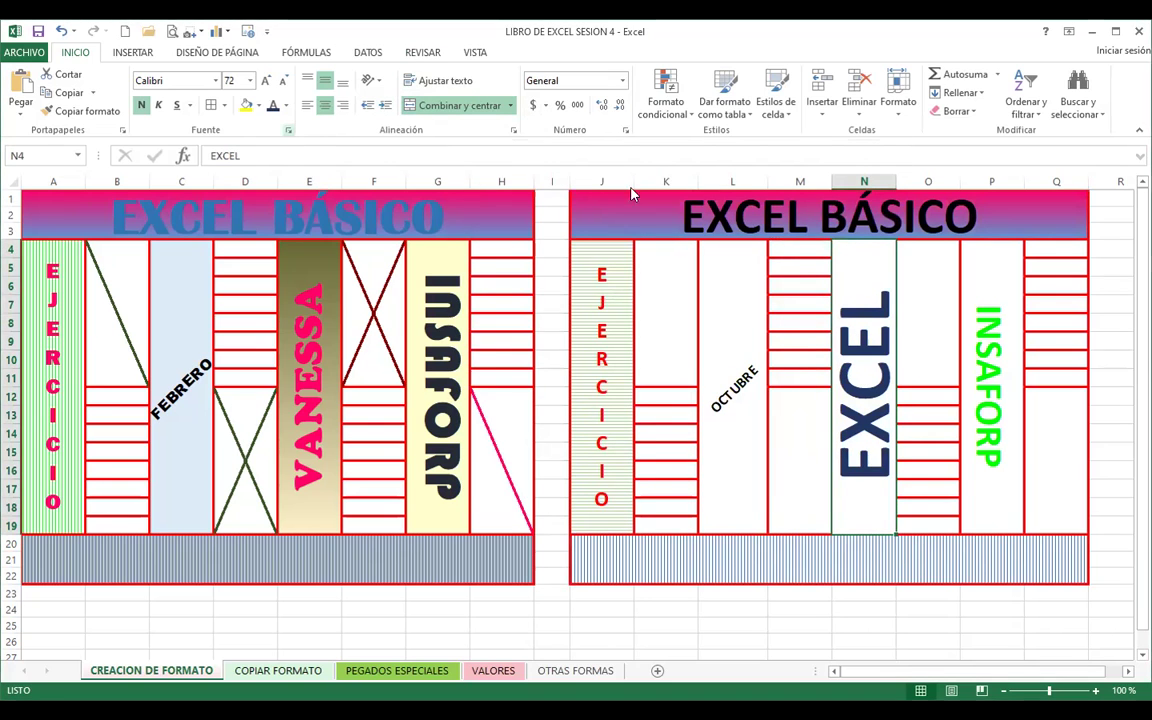
- Give the EXCEL cell N4 a two-colour gradient fill from dark gold to white
key(ctrl+1)
click(624, 176)
click(669, 176)
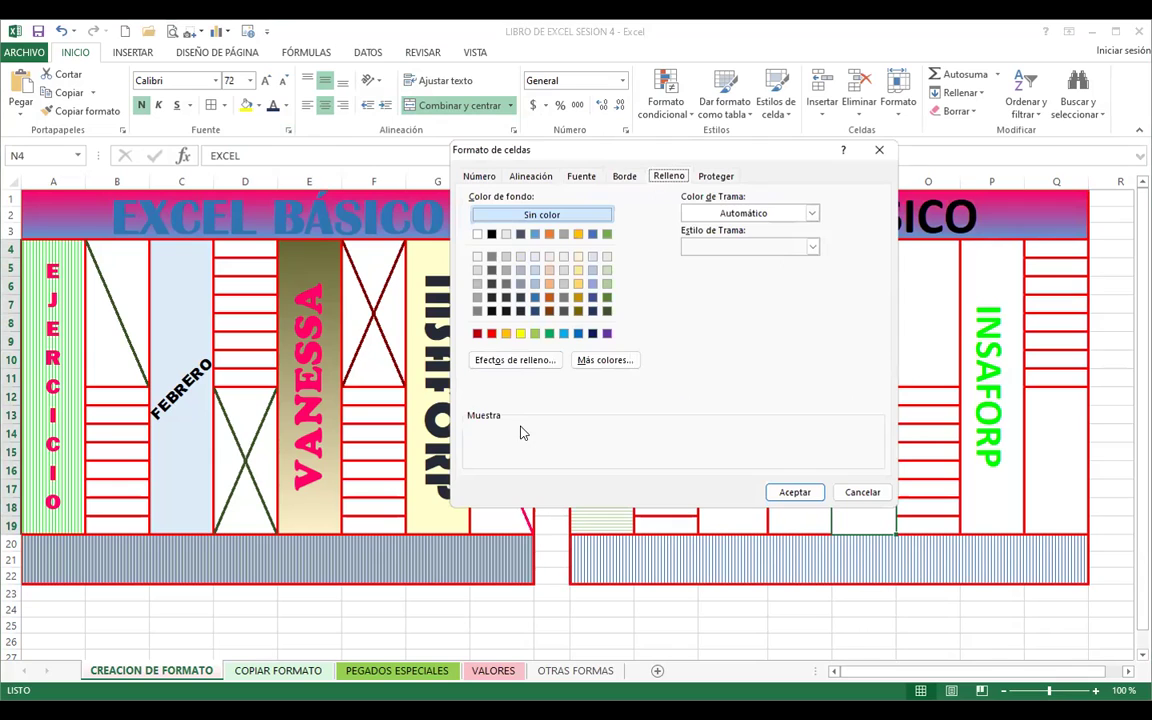
click(519, 360)
click(742, 224)
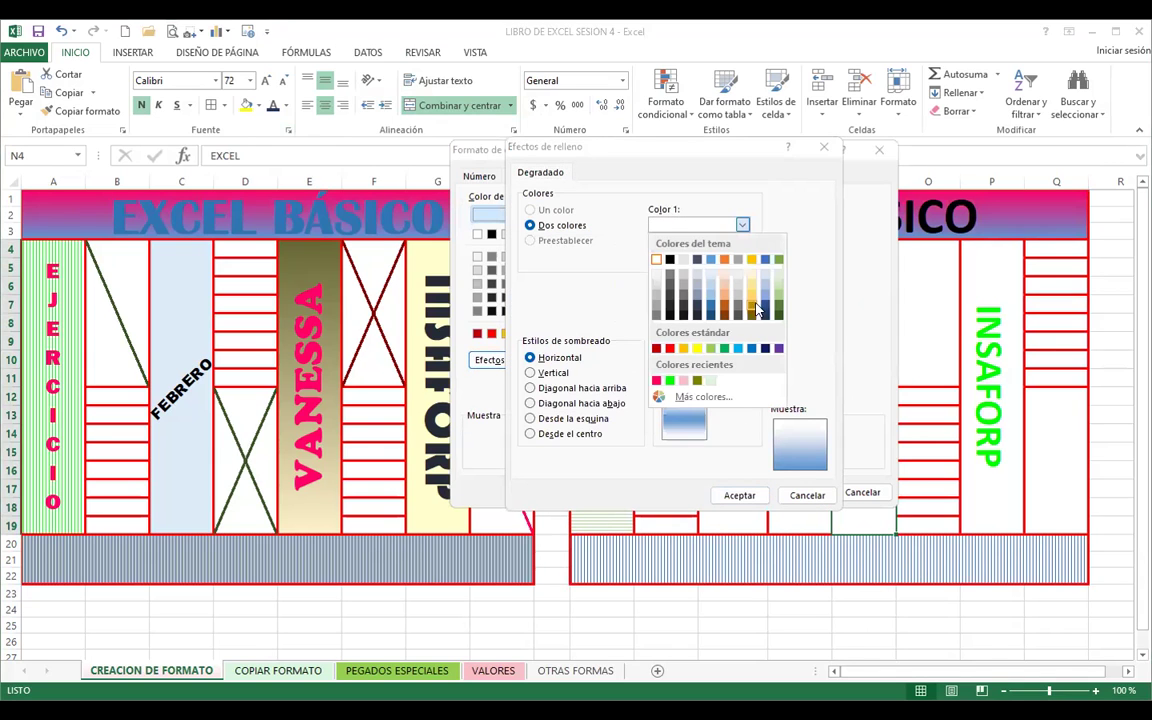
click(752, 316)
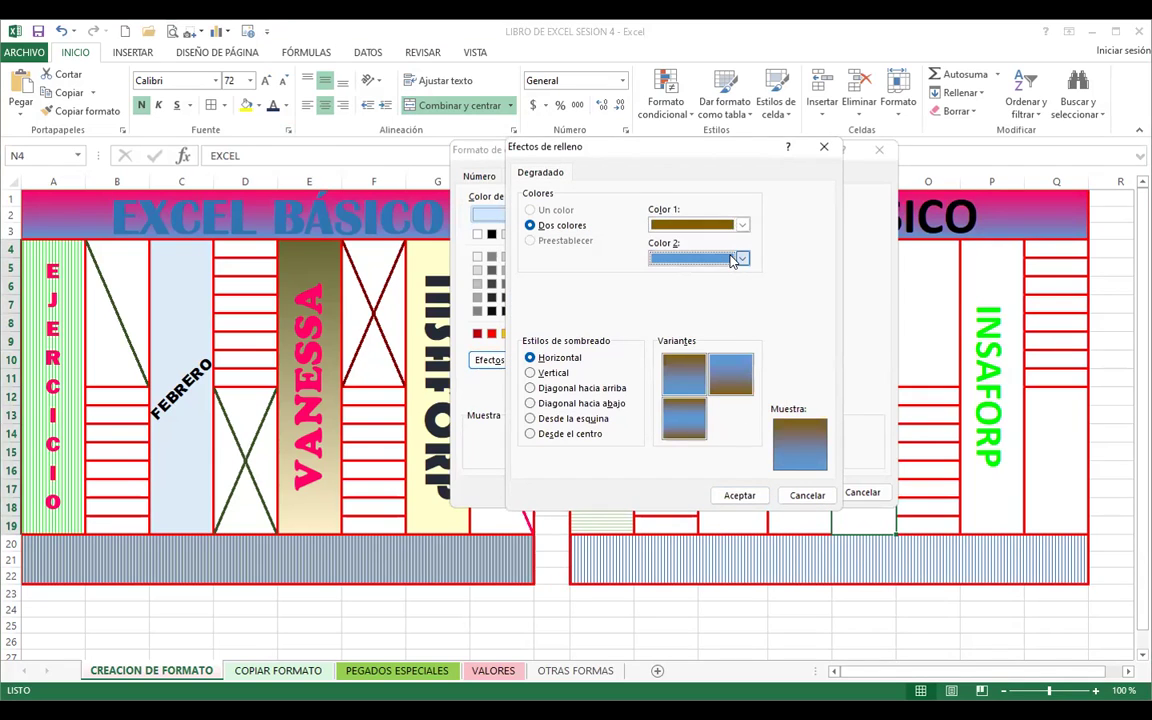
click(738, 259)
click(656, 294)
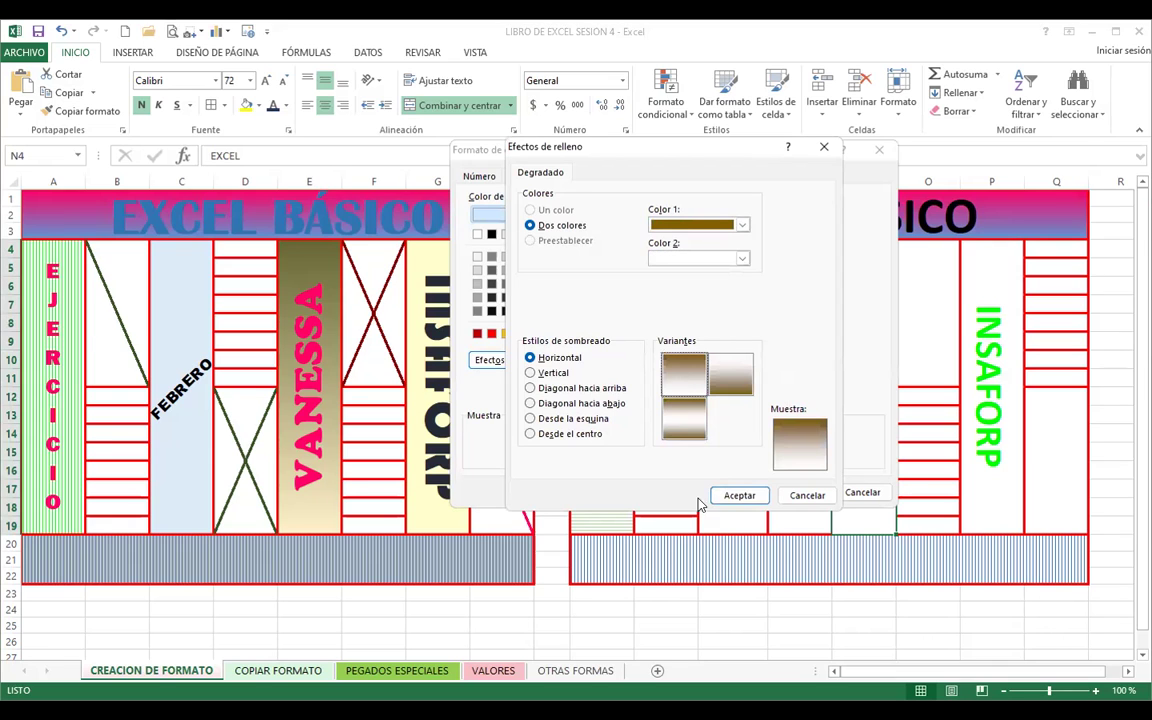
click(740, 495)
click(795, 493)
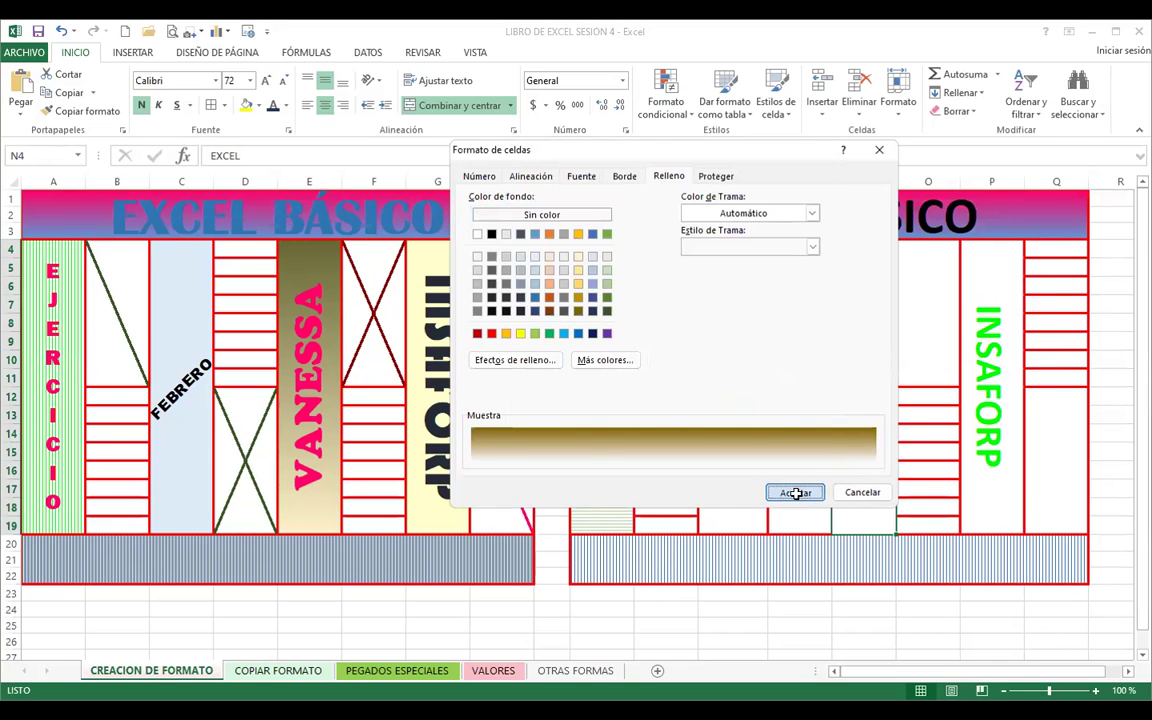
- Fill the INSAFORP cell P4 light cream
click(990, 400)
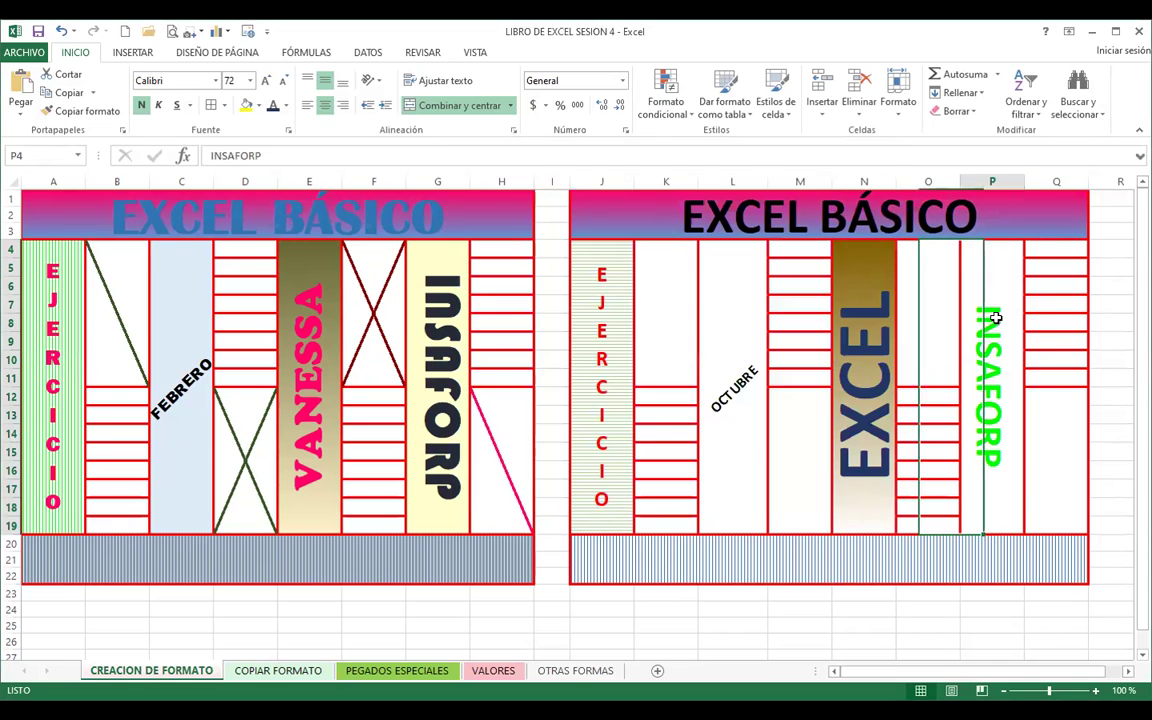
click(263, 107)
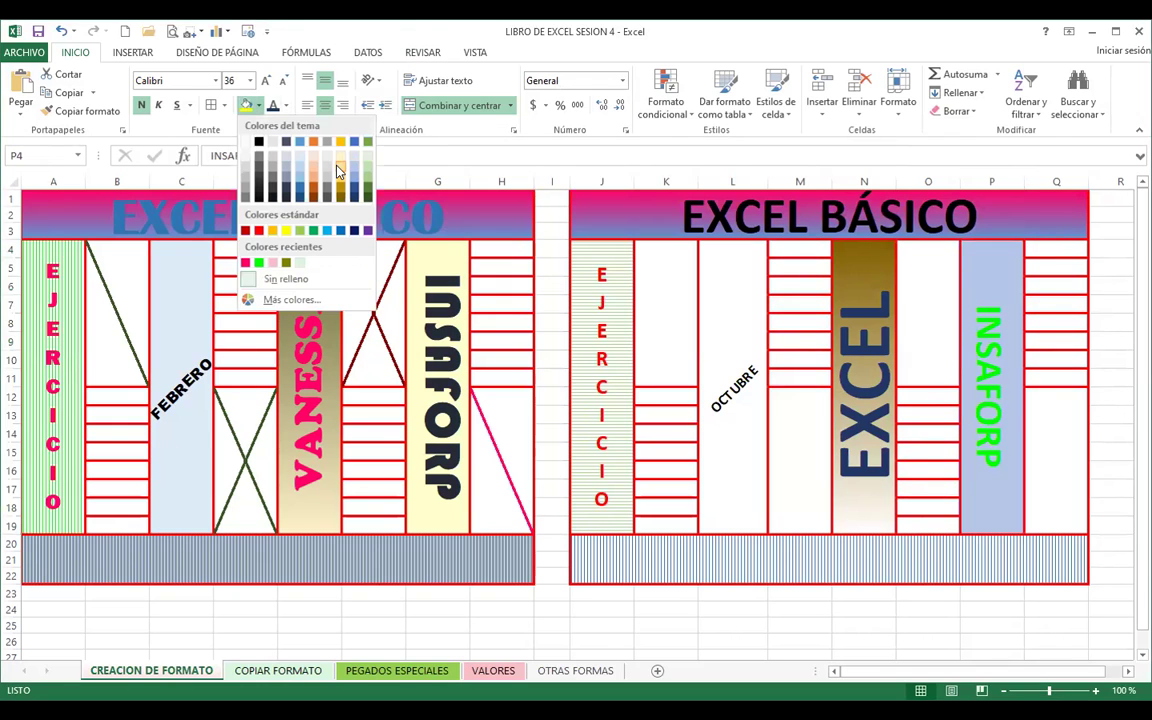
click(342, 170)
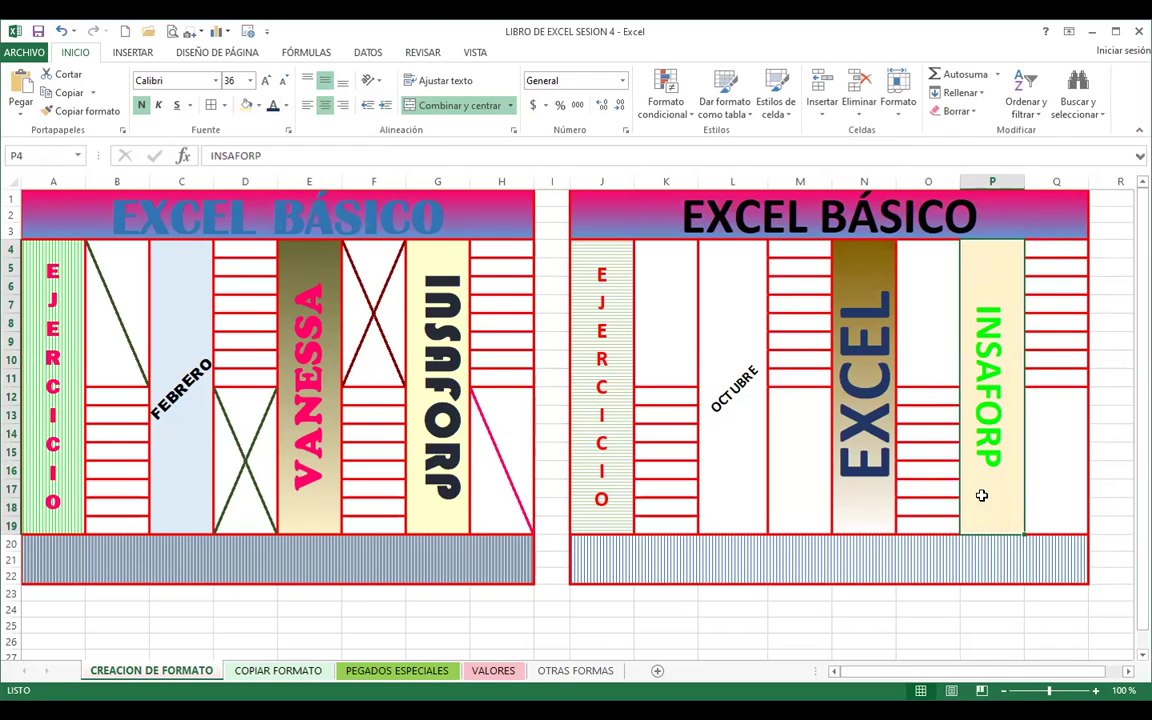
- Add a green top-left to bottom-right diagonal border to merged cell K4
click(653, 337)
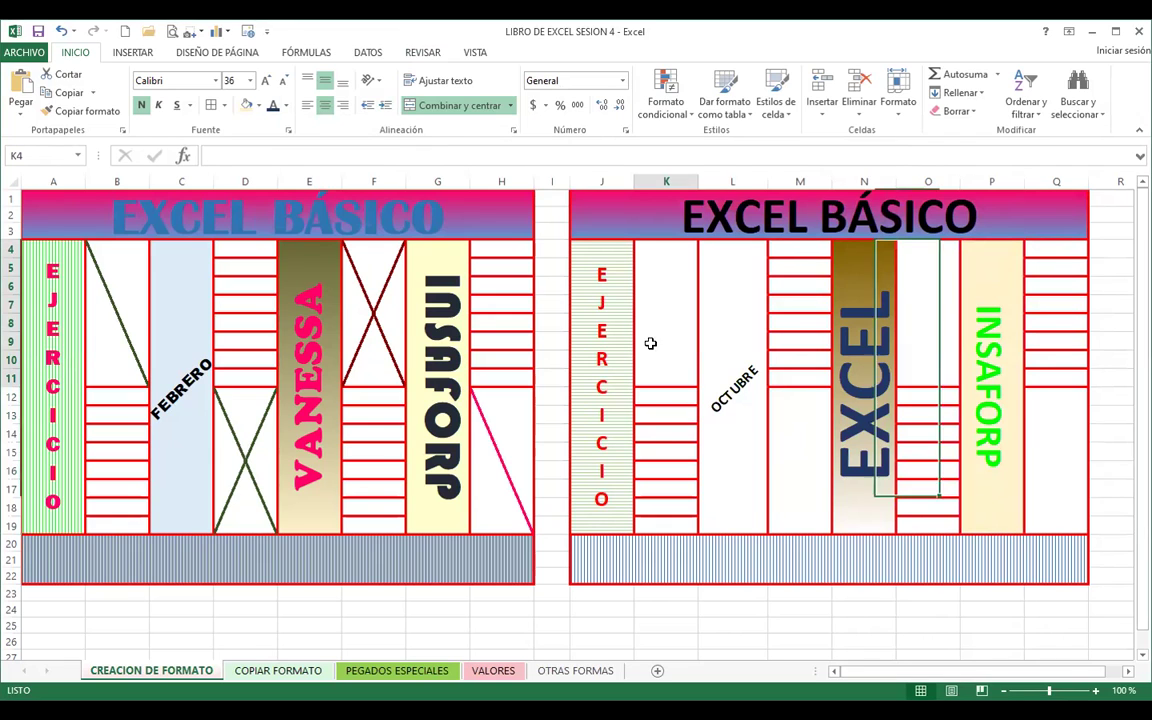
key(ctrl+1)
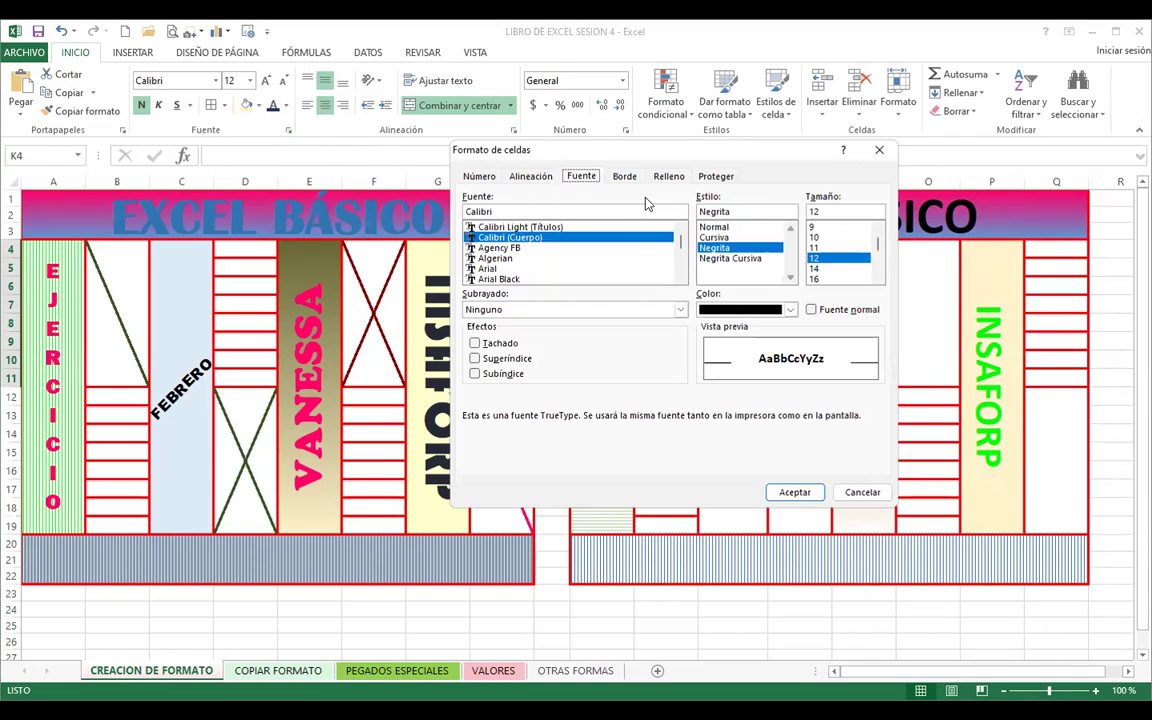
click(624, 180)
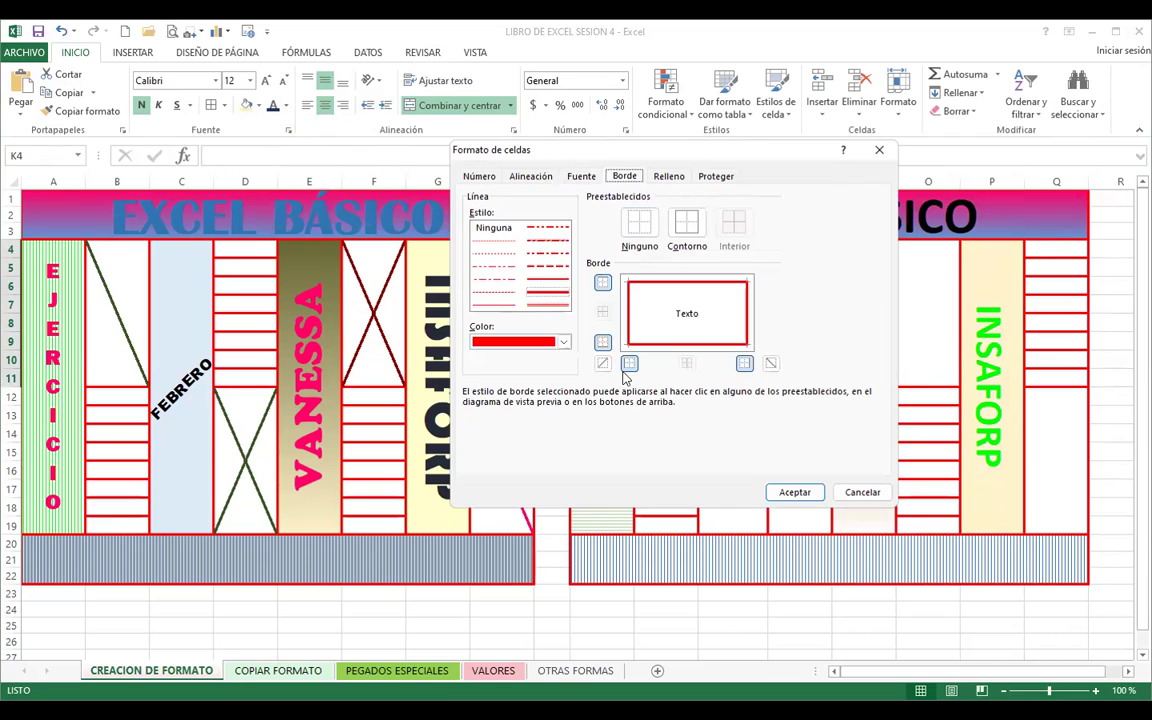
click(692, 320)
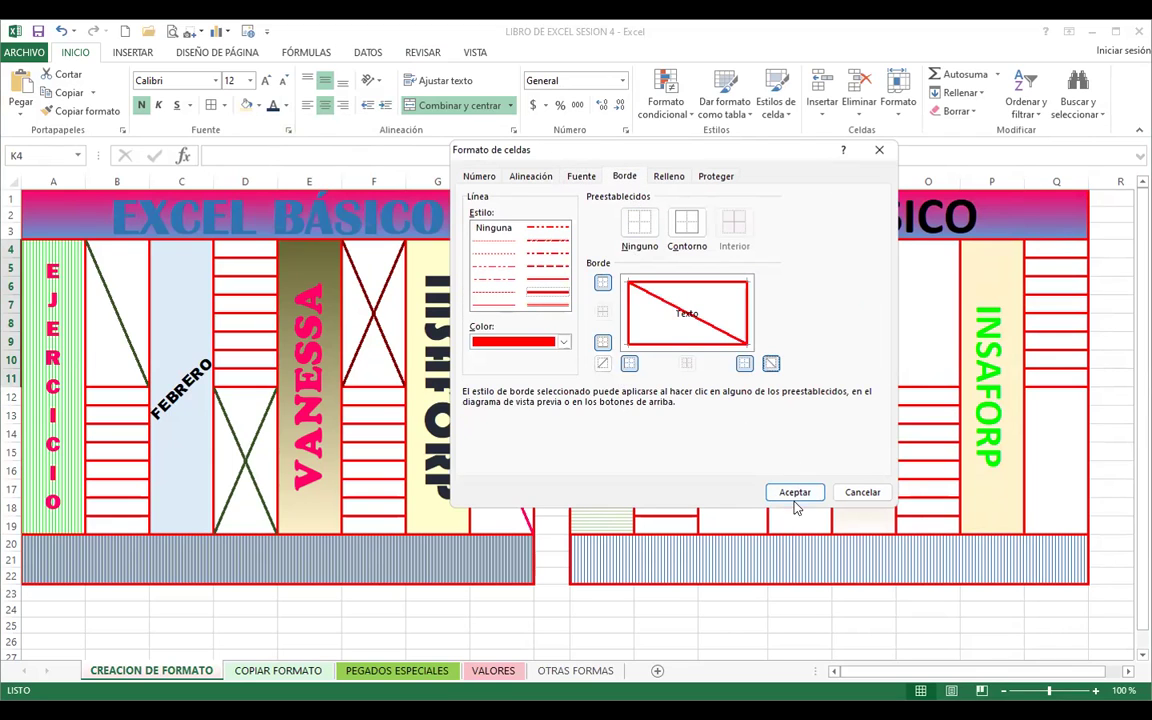
click(563, 343)
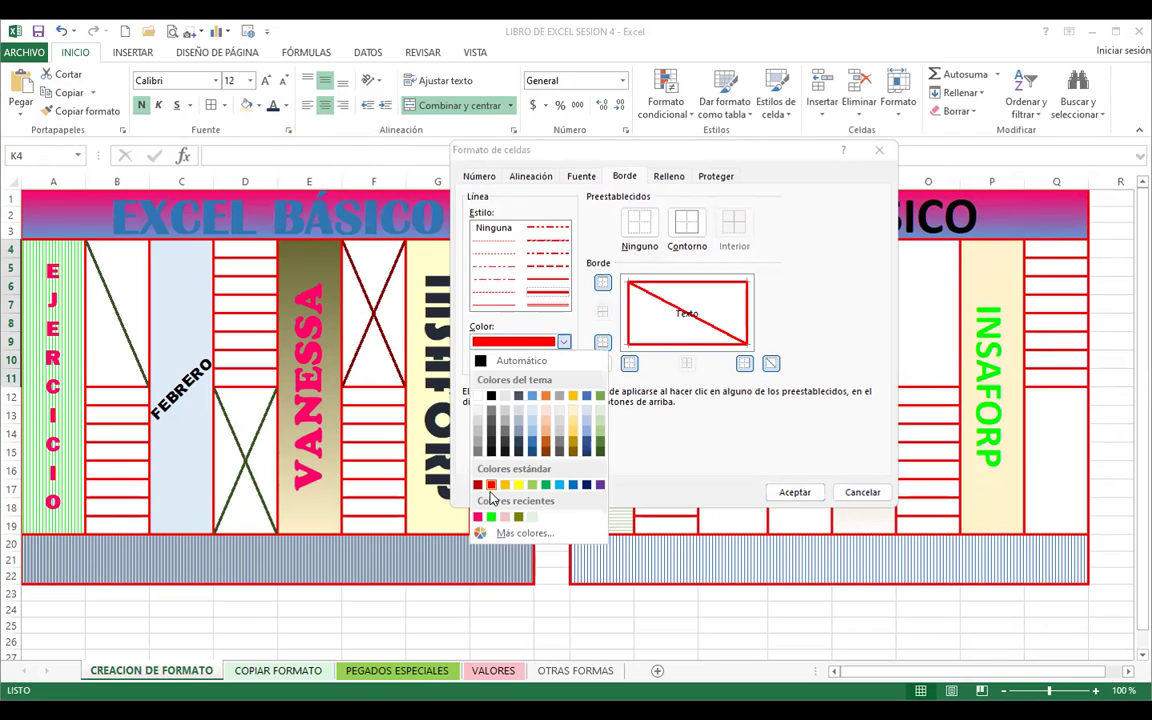
click(667, 314)
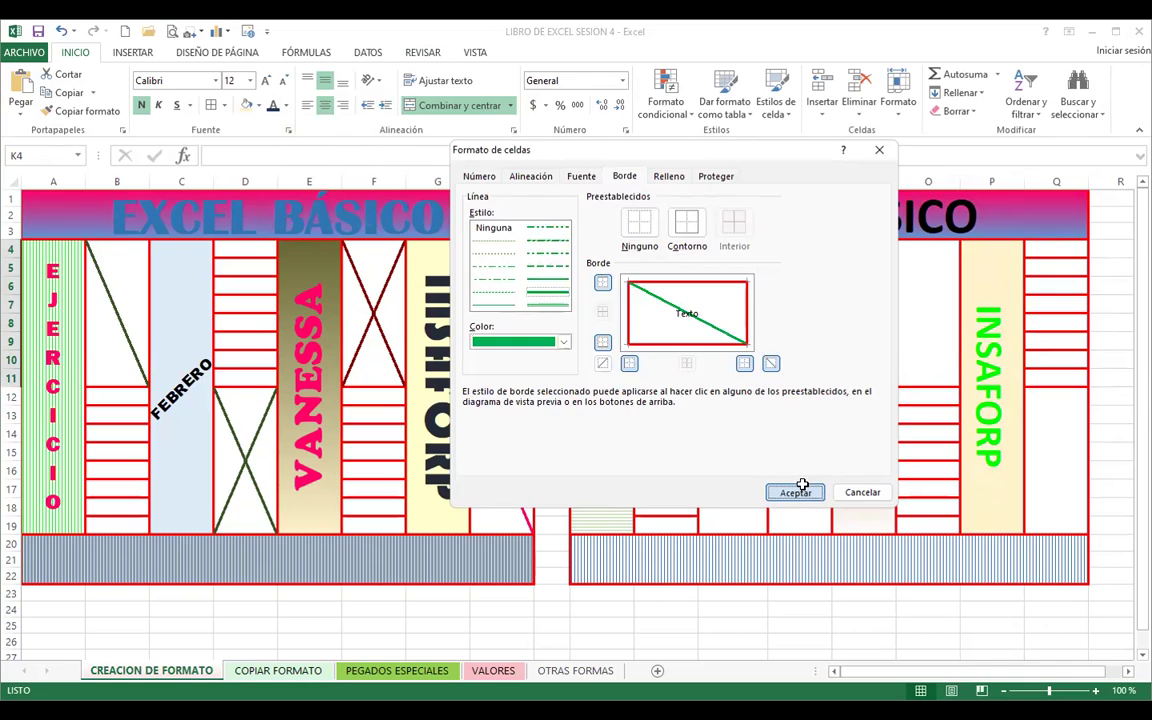
click(796, 492)
- Cross merged cell M12 with both diagonal borders in olive
click(799, 465)
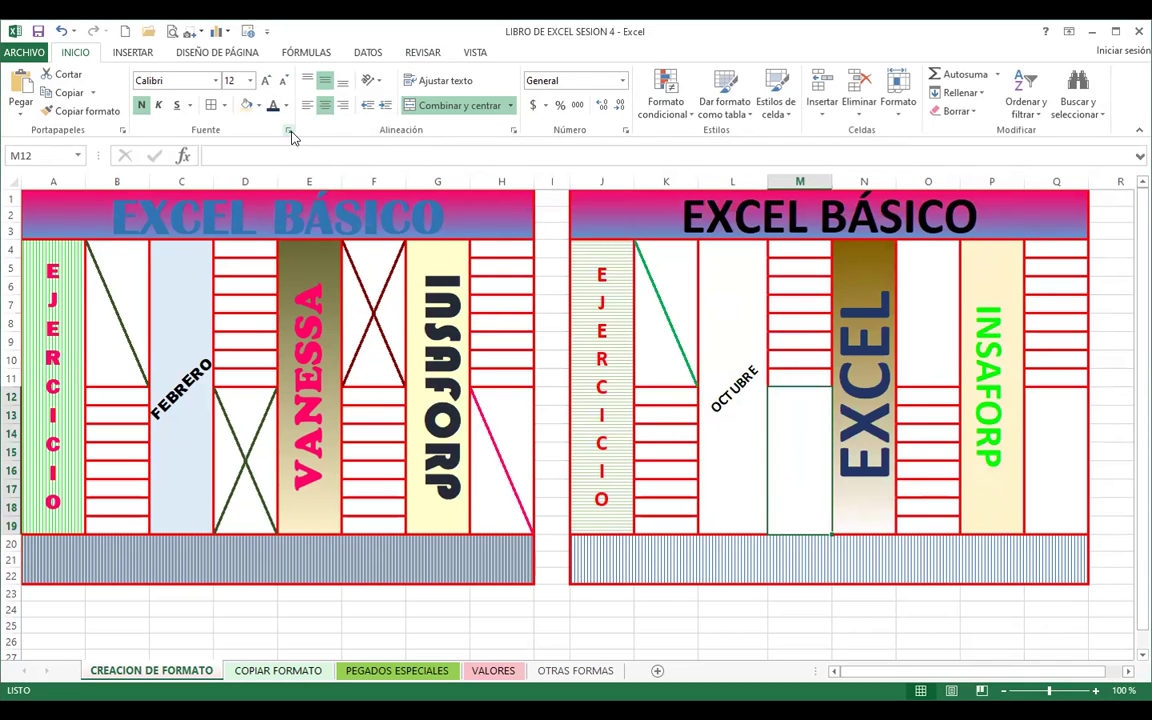
click(288, 130)
click(624, 176)
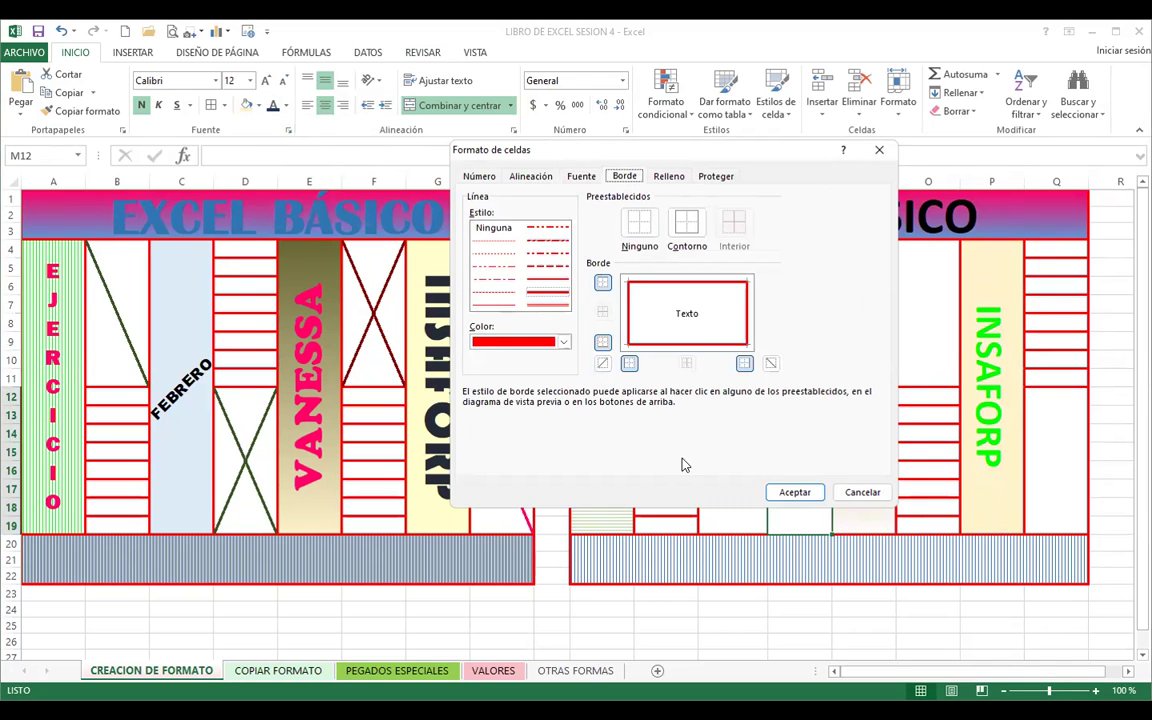
click(603, 363)
click(771, 363)
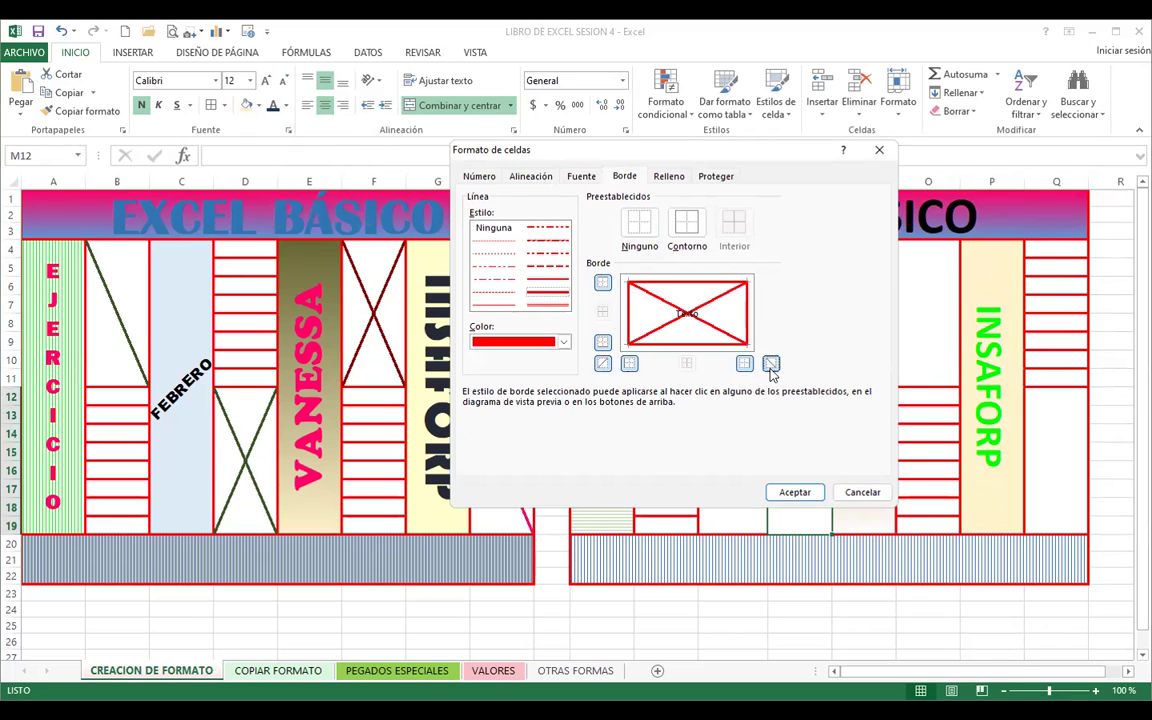
click(563, 342)
click(519, 517)
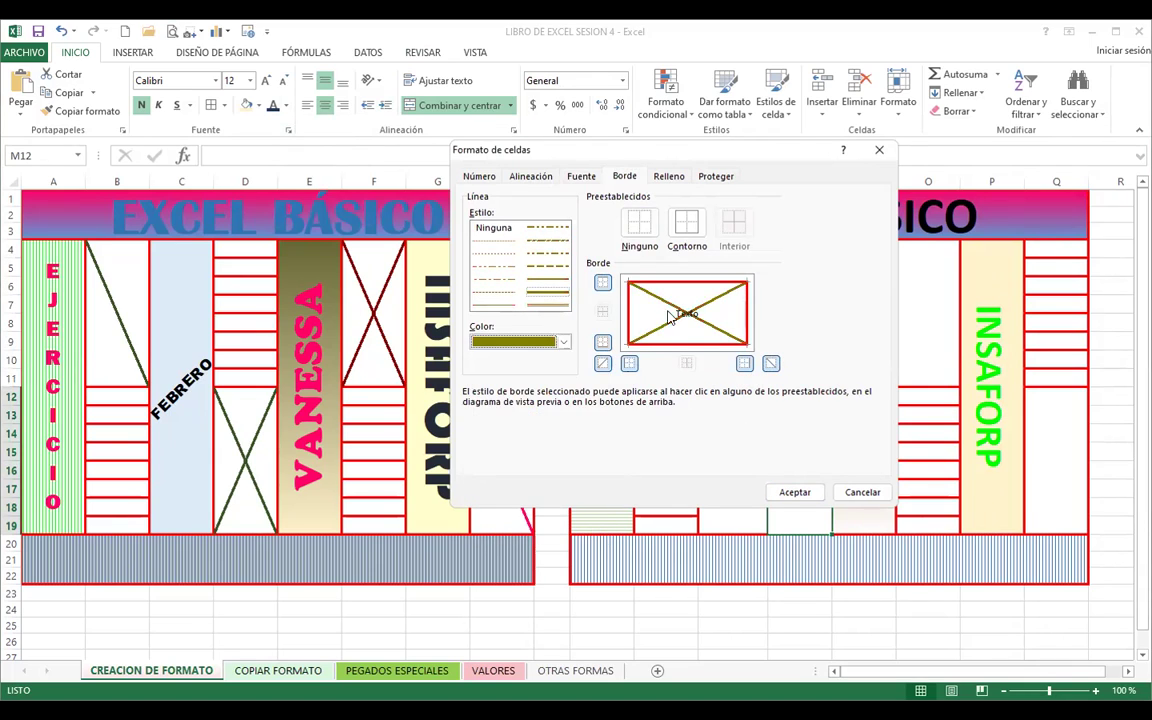
click(795, 491)
- Cross merged cell O4 with both diagonal borders in dark green
click(952, 322)
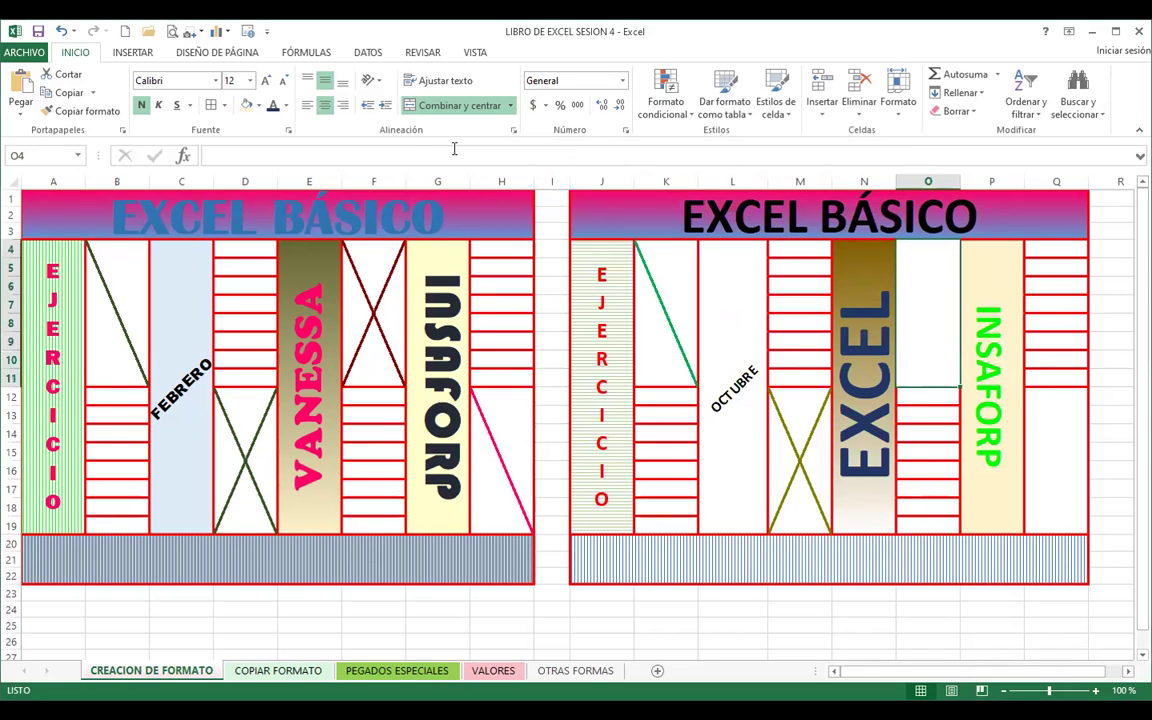
key(ctrl+1)
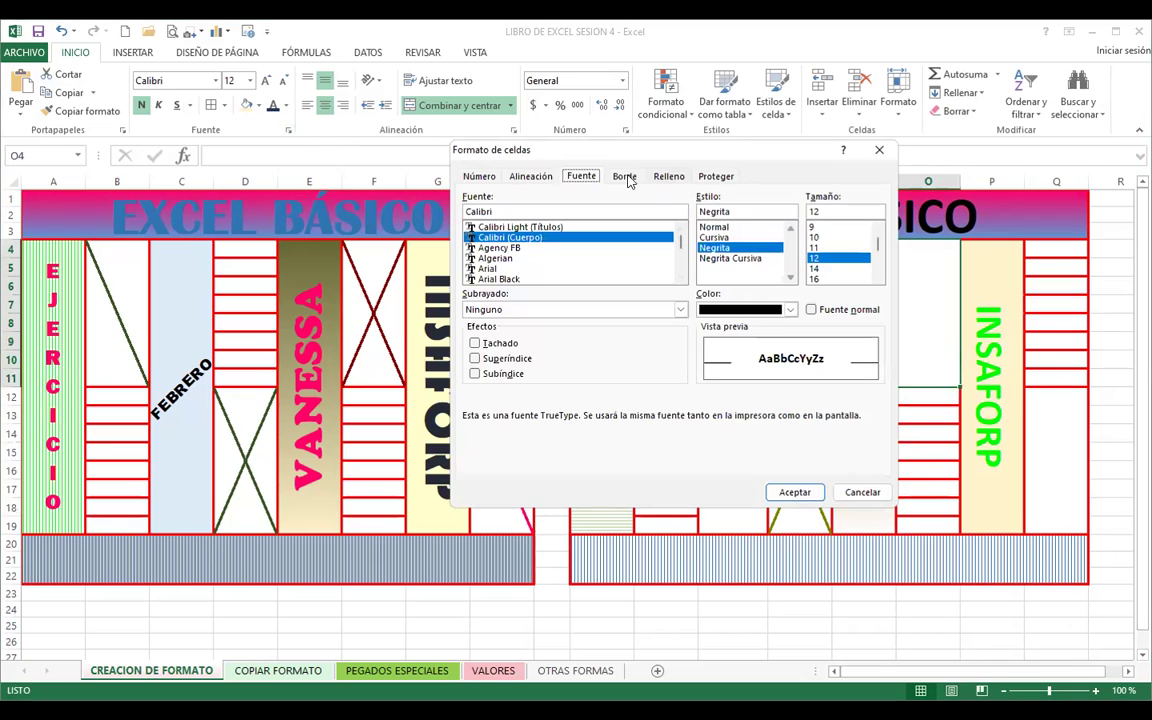
click(622, 178)
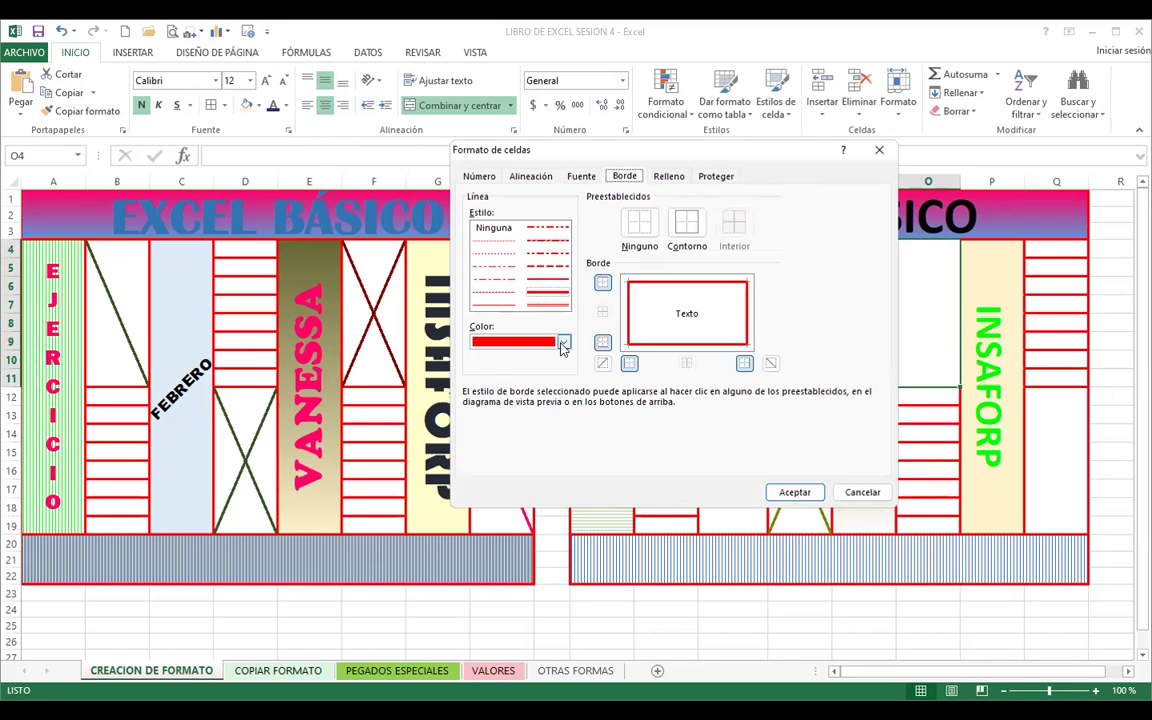
click(563, 343)
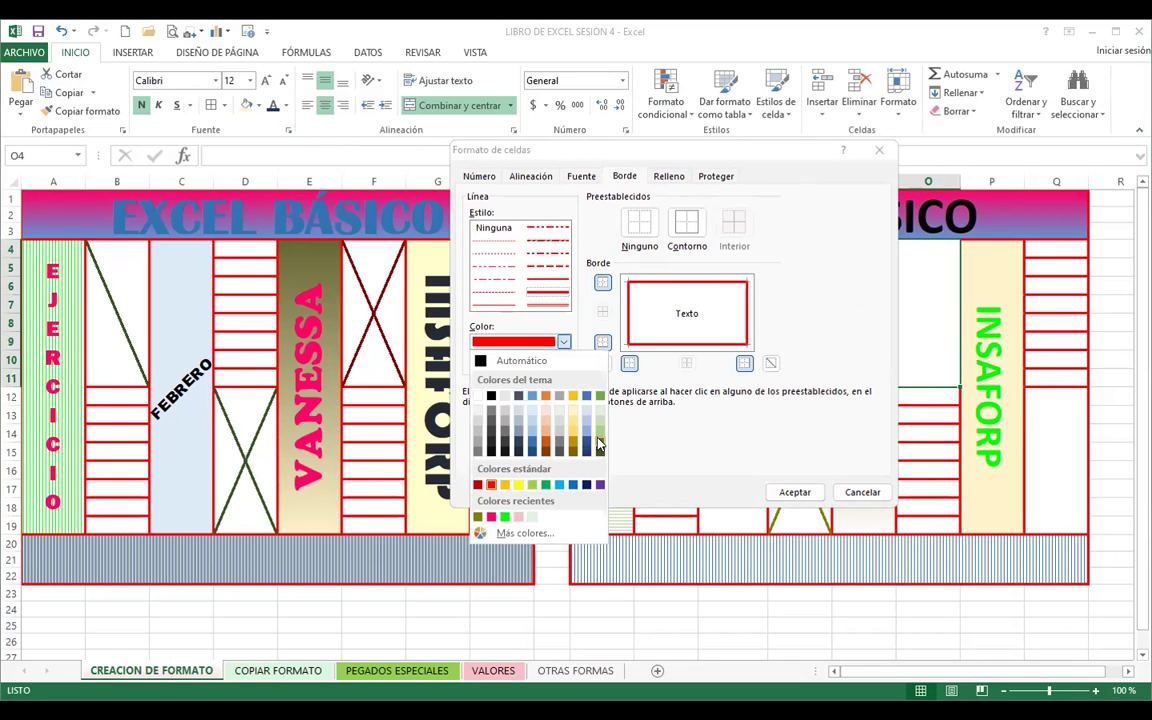
click(599, 446)
click(602, 363)
click(773, 365)
click(795, 492)
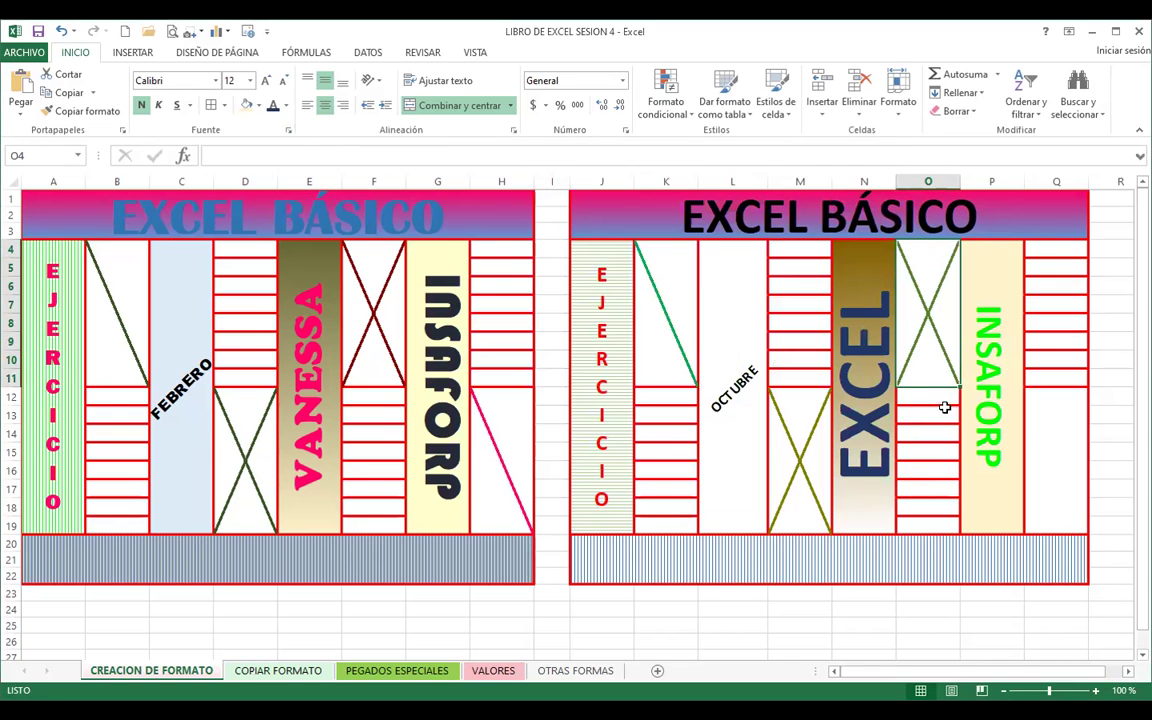
- Add a yellow diagonal border to merged cell Q12
click(1064, 442)
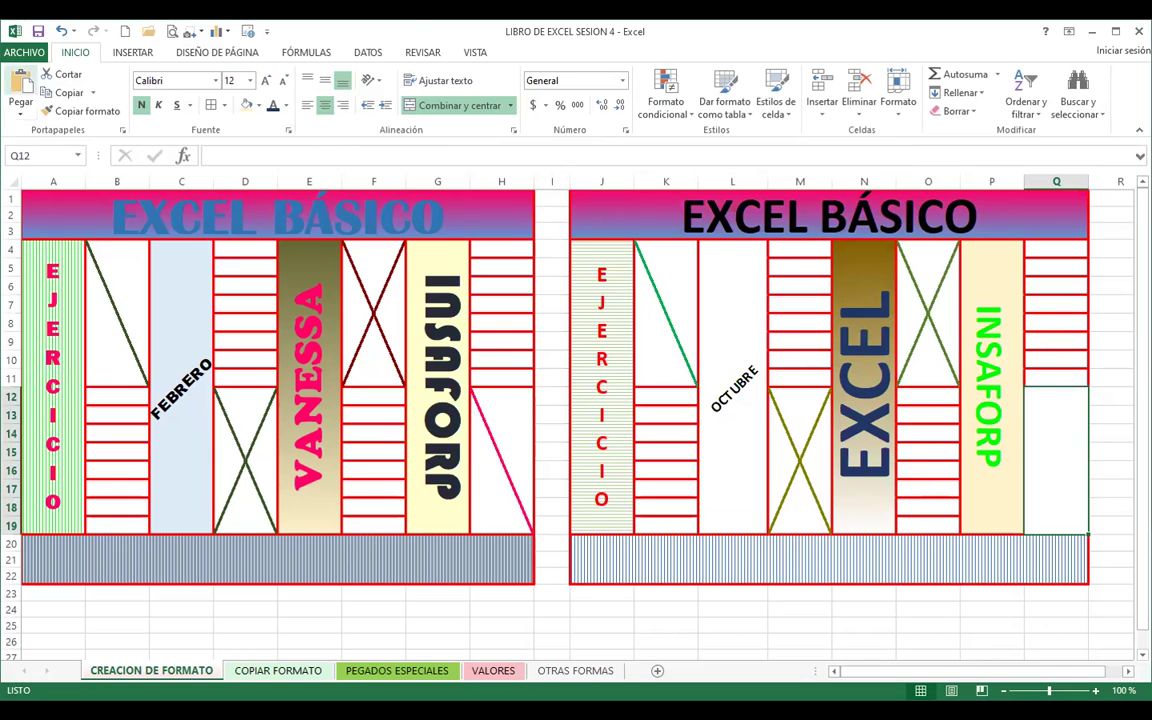
click(288, 130)
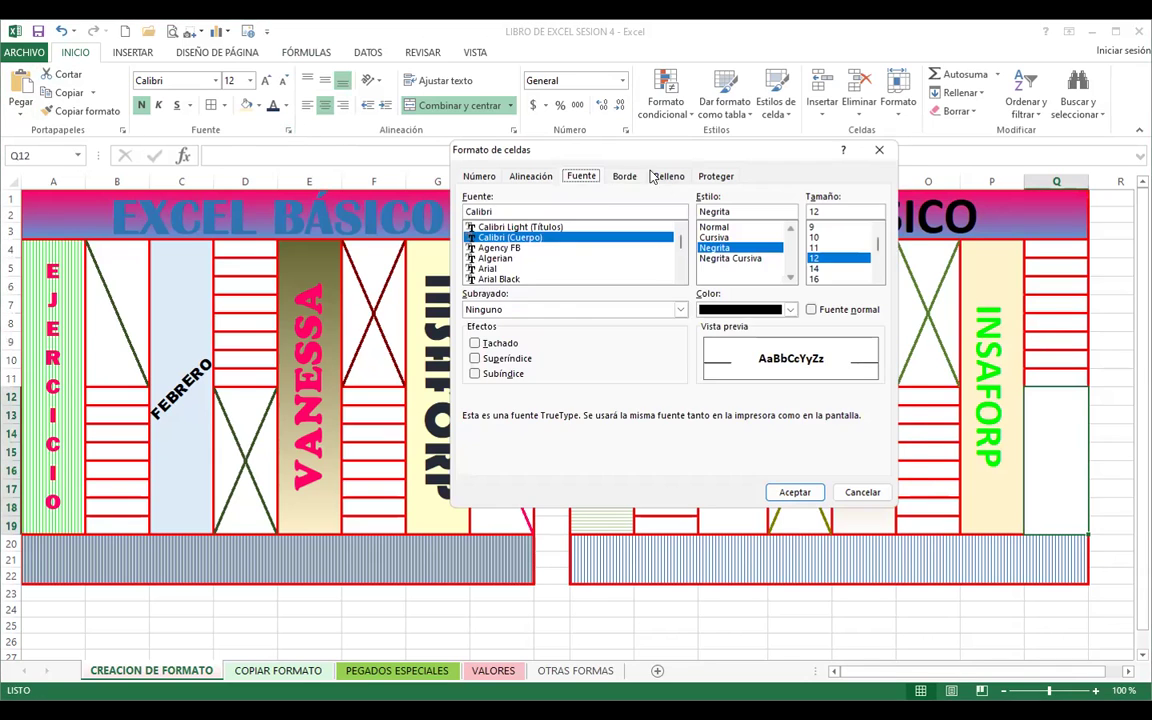
click(625, 177)
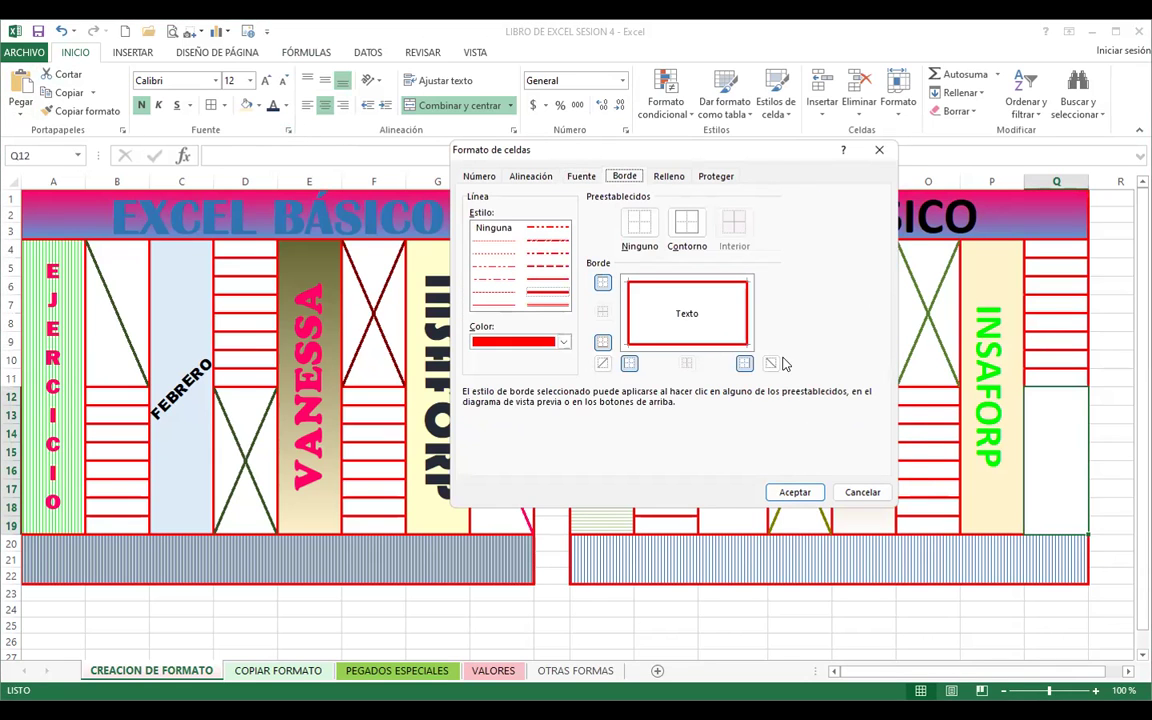
click(563, 342)
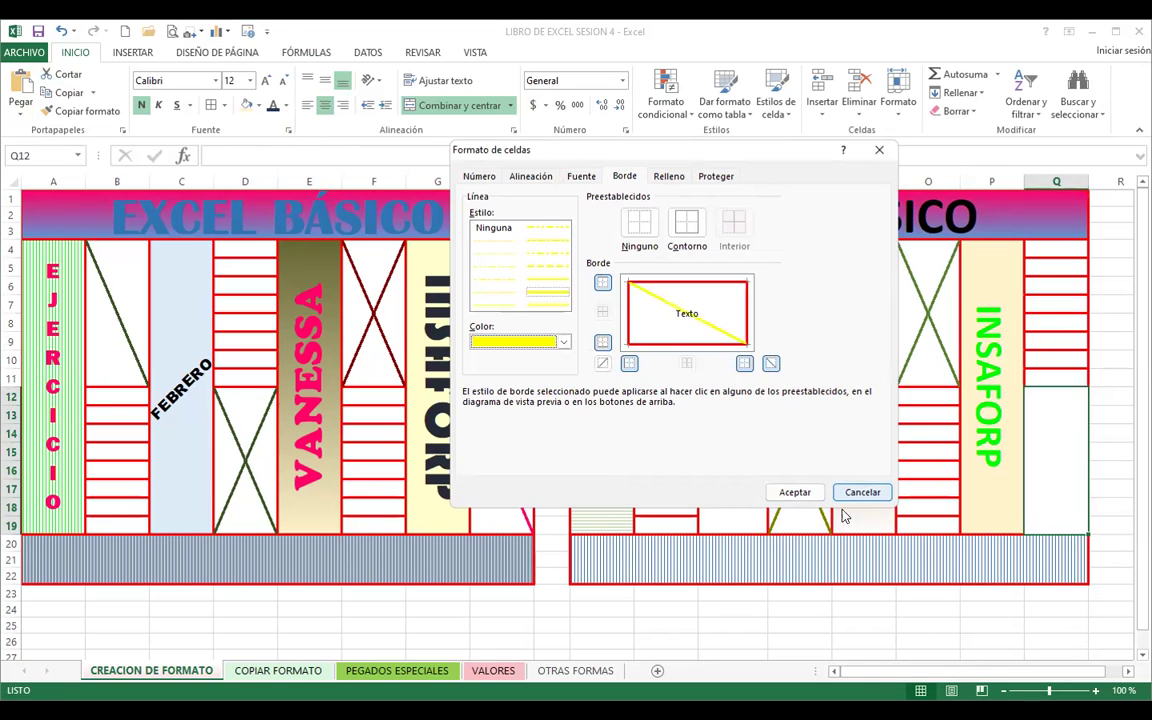
click(797, 491)
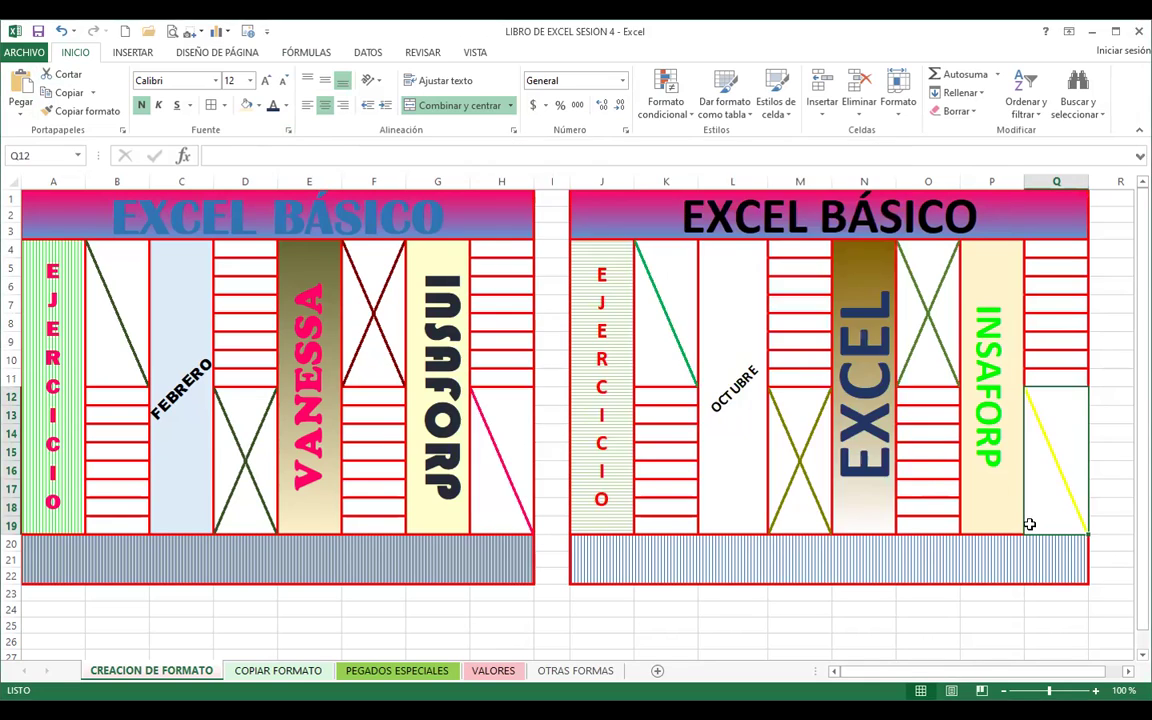
click(907, 549)
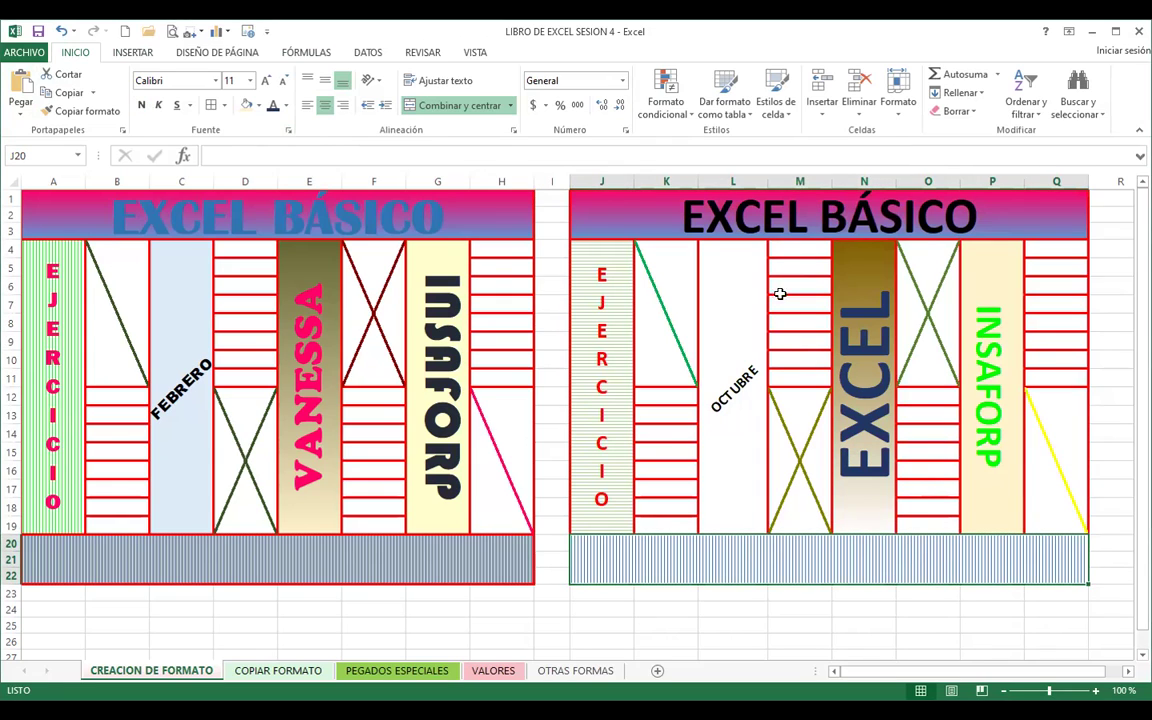
- Set the EXCEL label in N4 to 55 pt and enlarge OCTUBRE in L4 to 16 pt
click(860, 285)
click(283, 80)
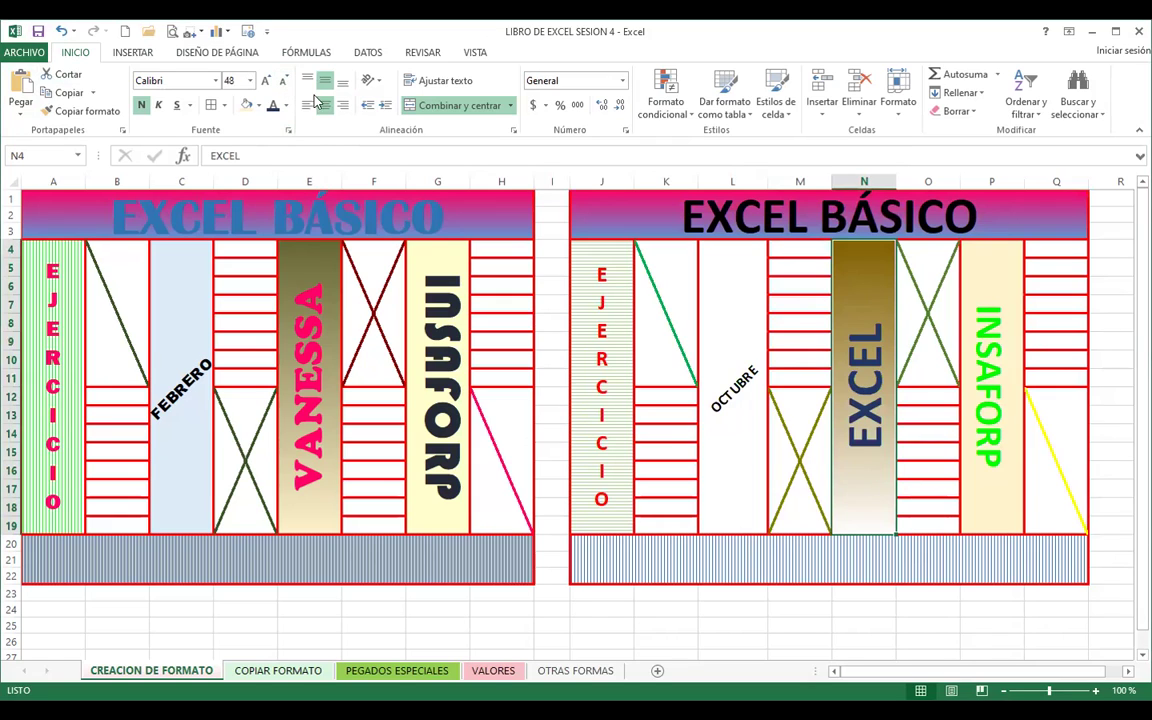
click(234, 81)
text(55)
key(Return)
text(.)
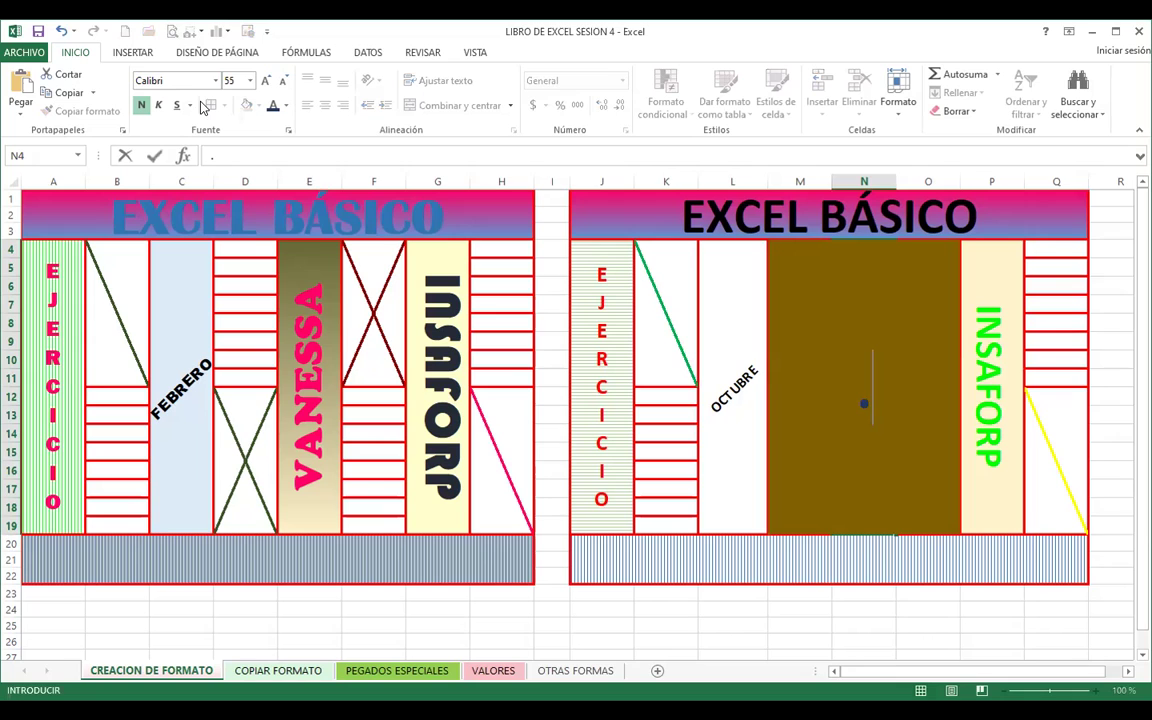
key(BackSpace)
text(EXCEL)
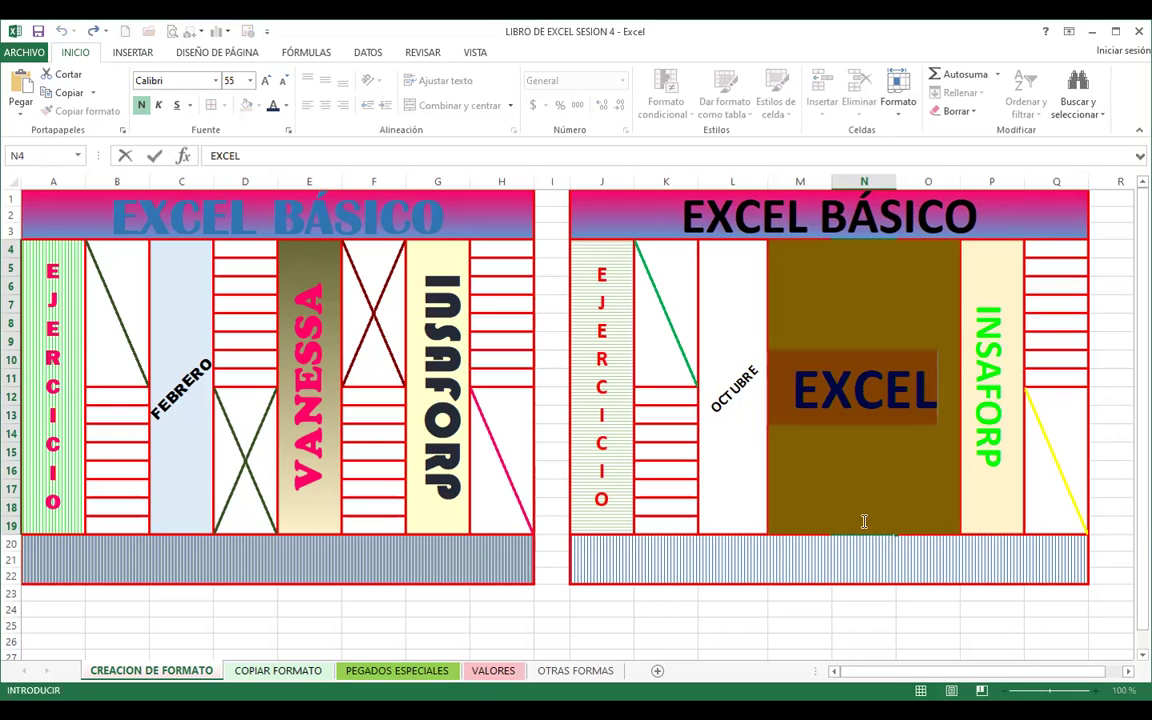
key(Return)
click(858, 468)
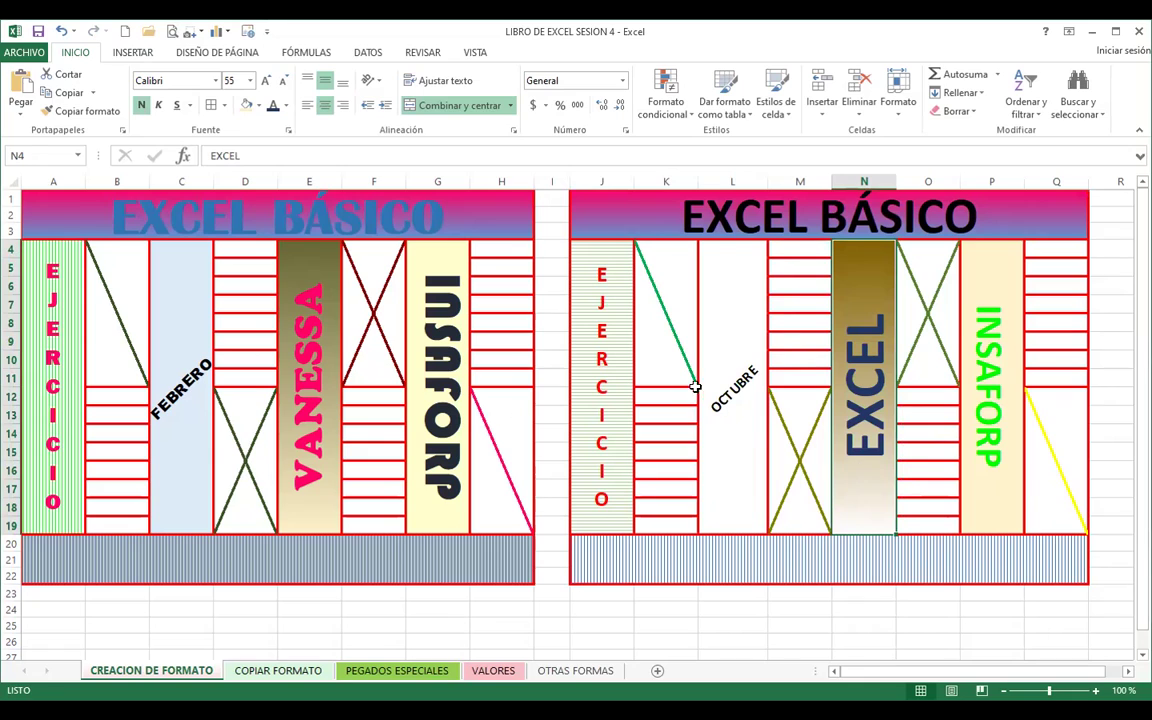
click(733, 390)
click(266, 84)
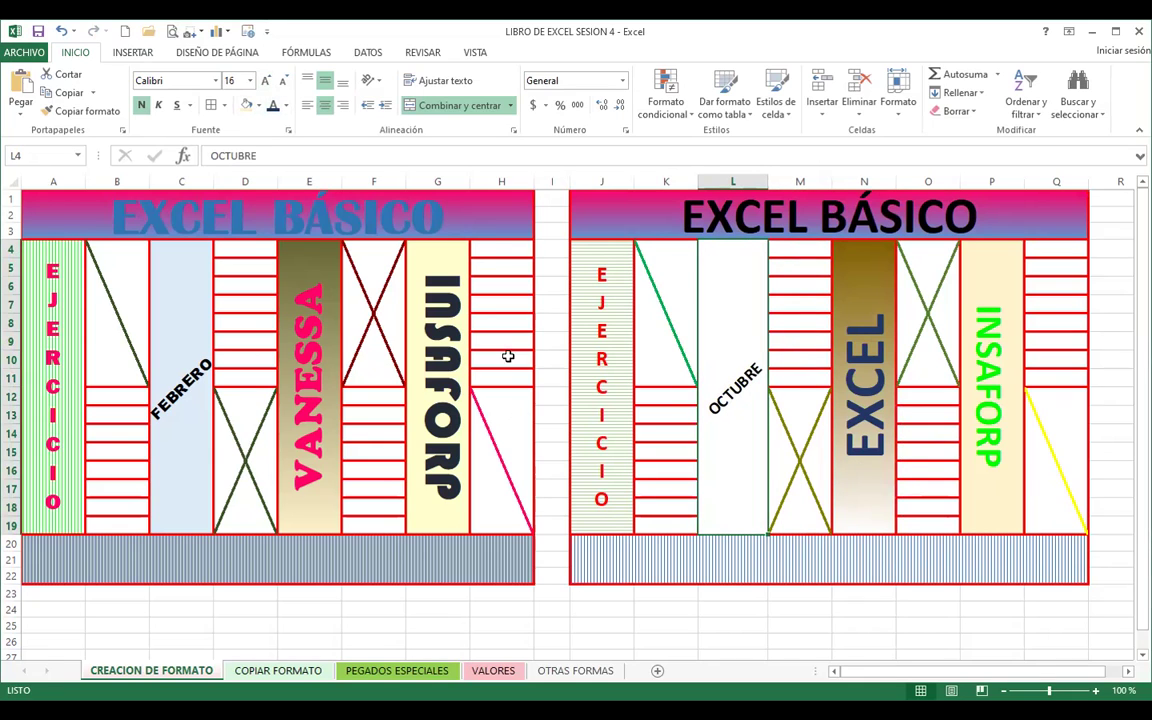
click(733, 561)
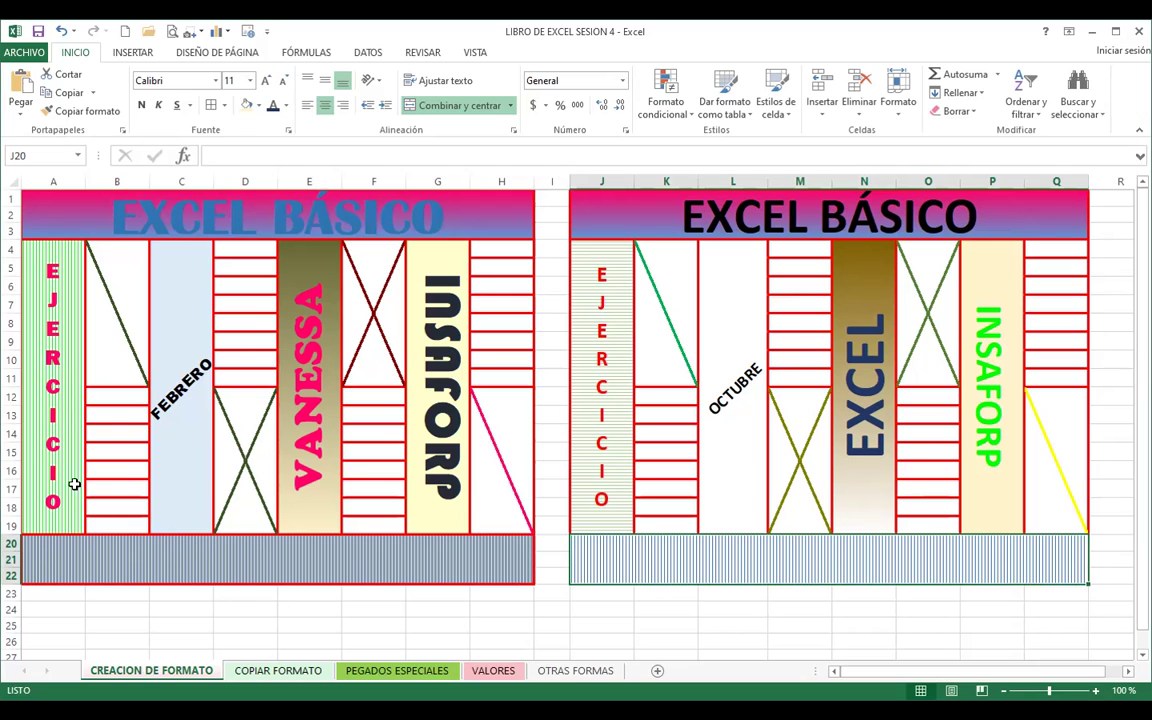
- Apply a vertical-stripe pattern fill to the merged EJERCICIO cell J4
click(600, 280)
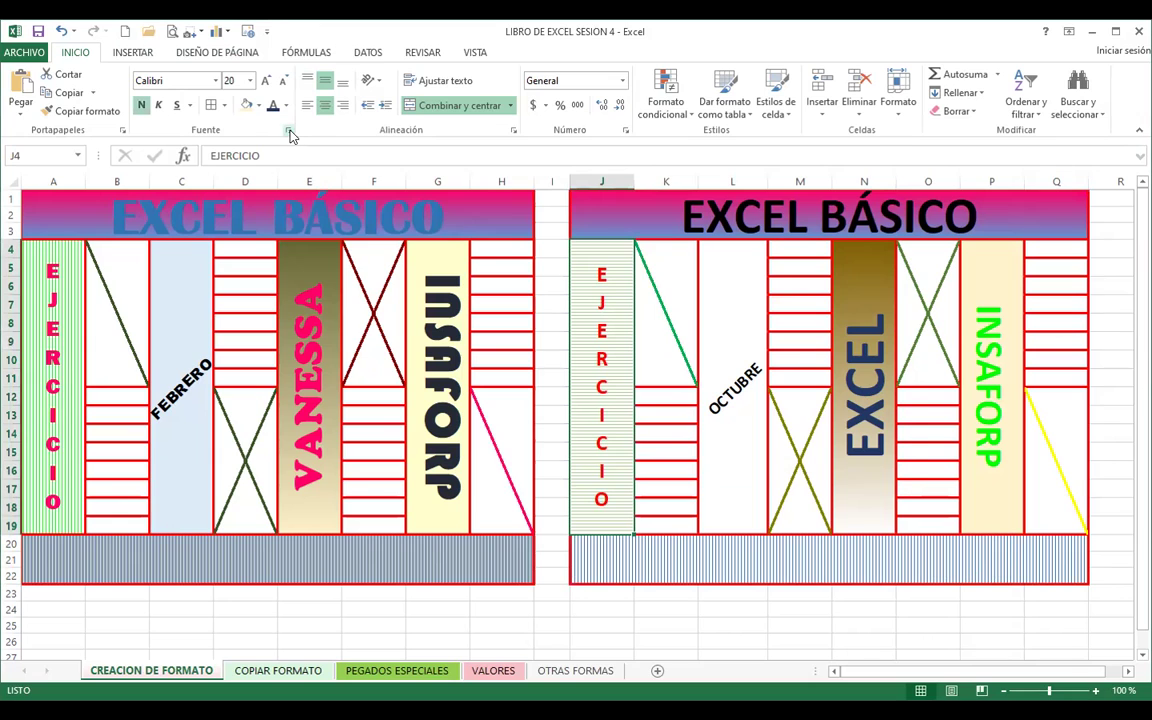
click(289, 130)
click(716, 176)
click(669, 176)
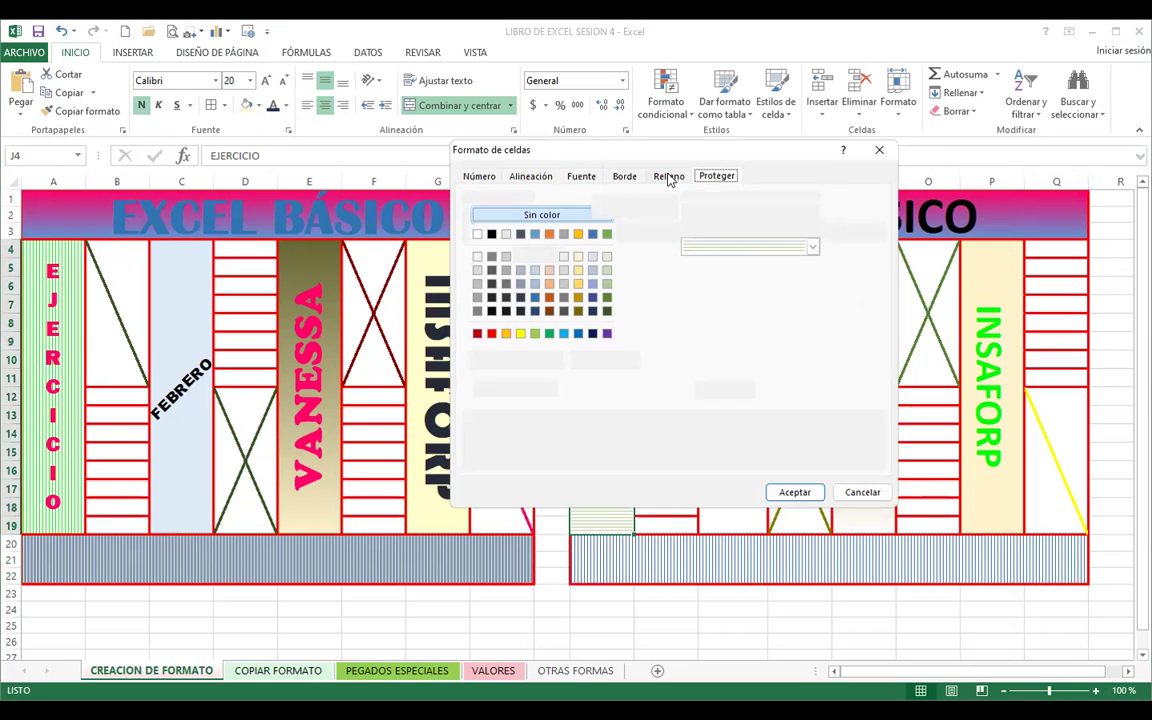
click(757, 249)
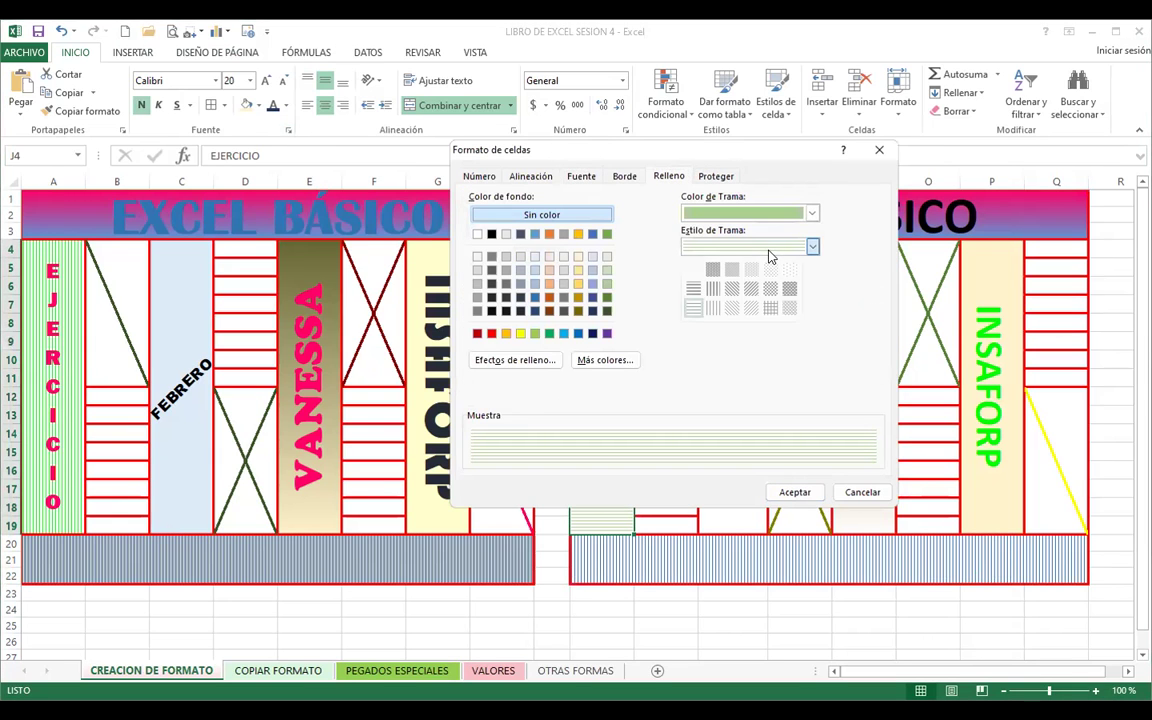
click(710, 310)
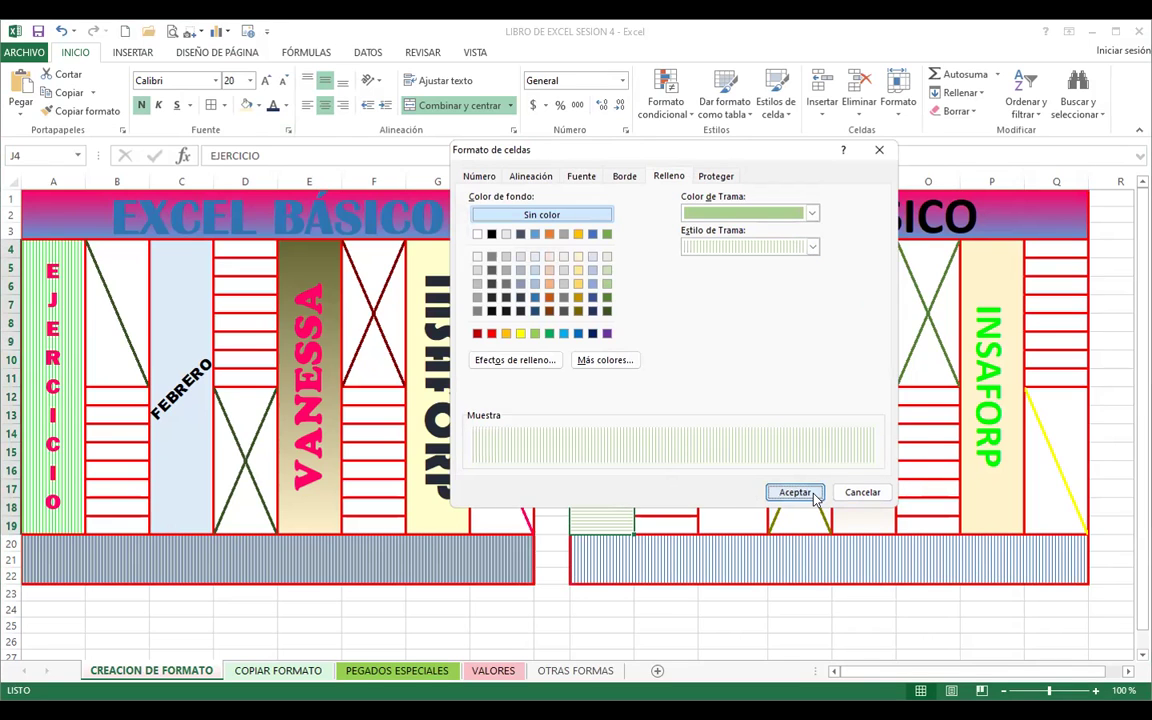
click(795, 492)
- Colour the EJERCICIO cell's stripe pattern green
click(686, 382)
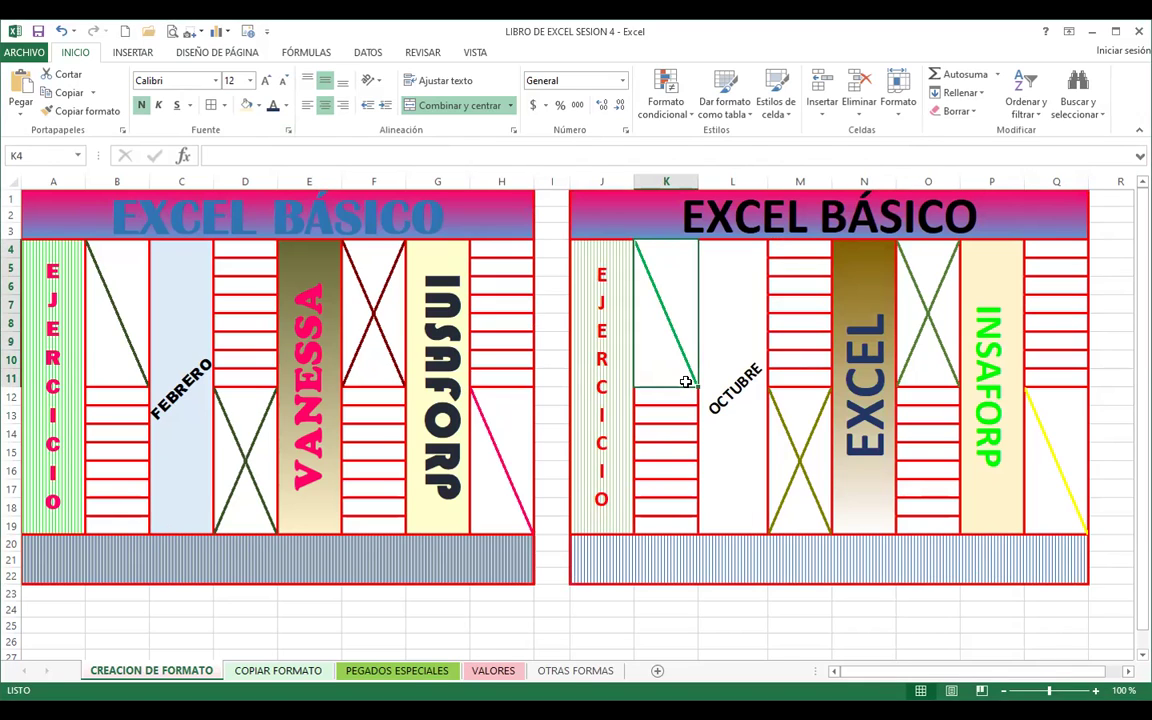
key(Left)
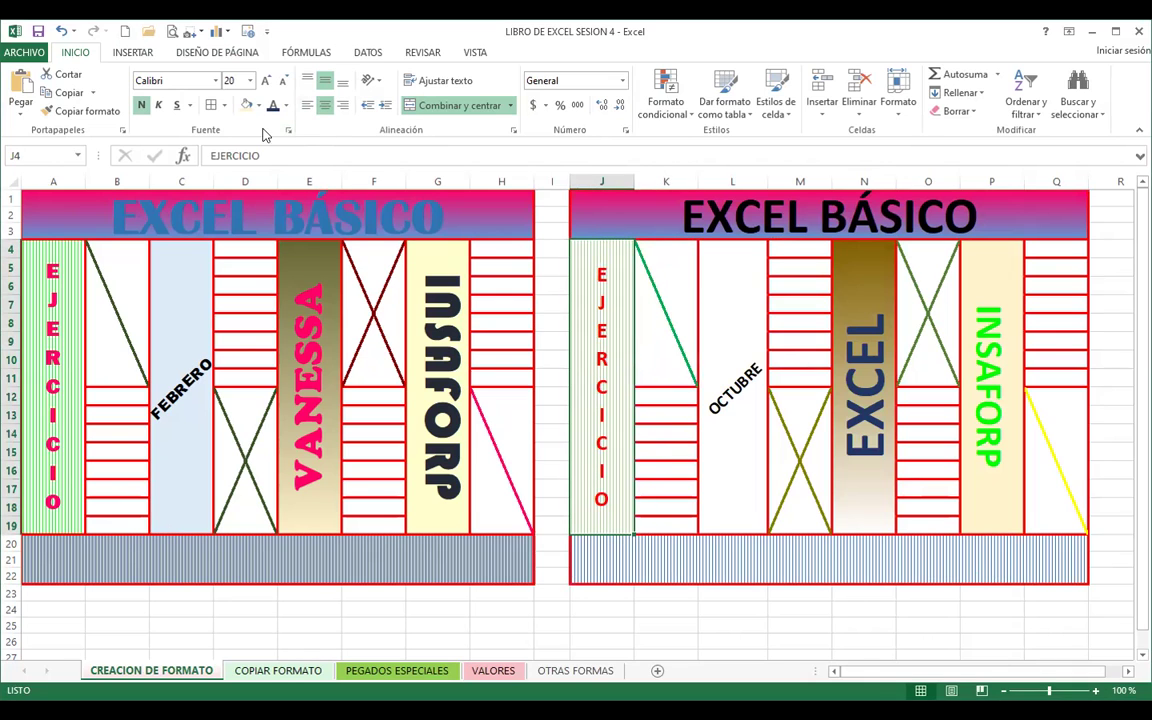
click(288, 131)
click(669, 176)
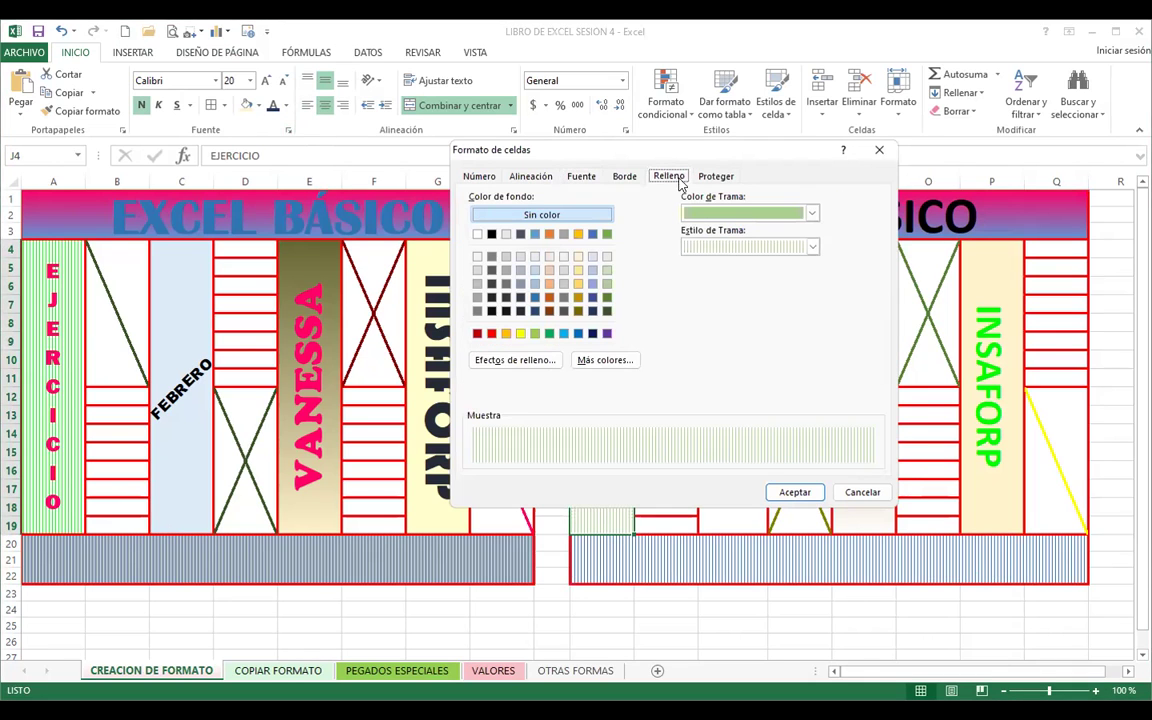
click(752, 217)
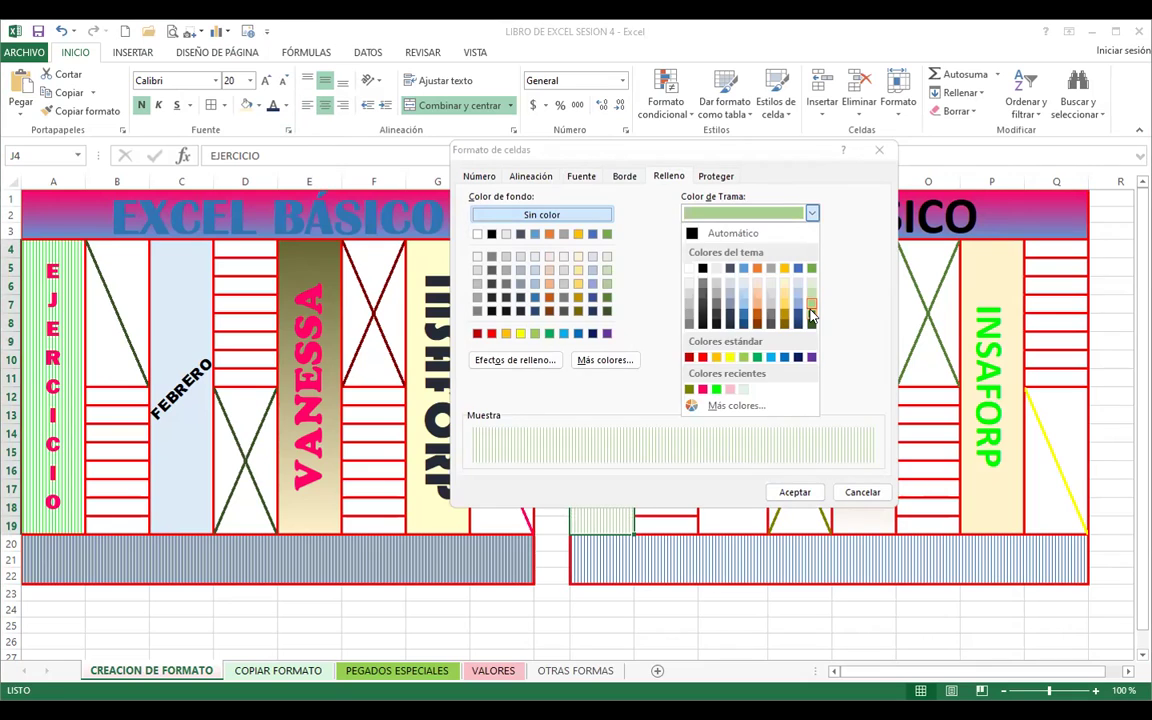
click(811, 316)
click(793, 494)
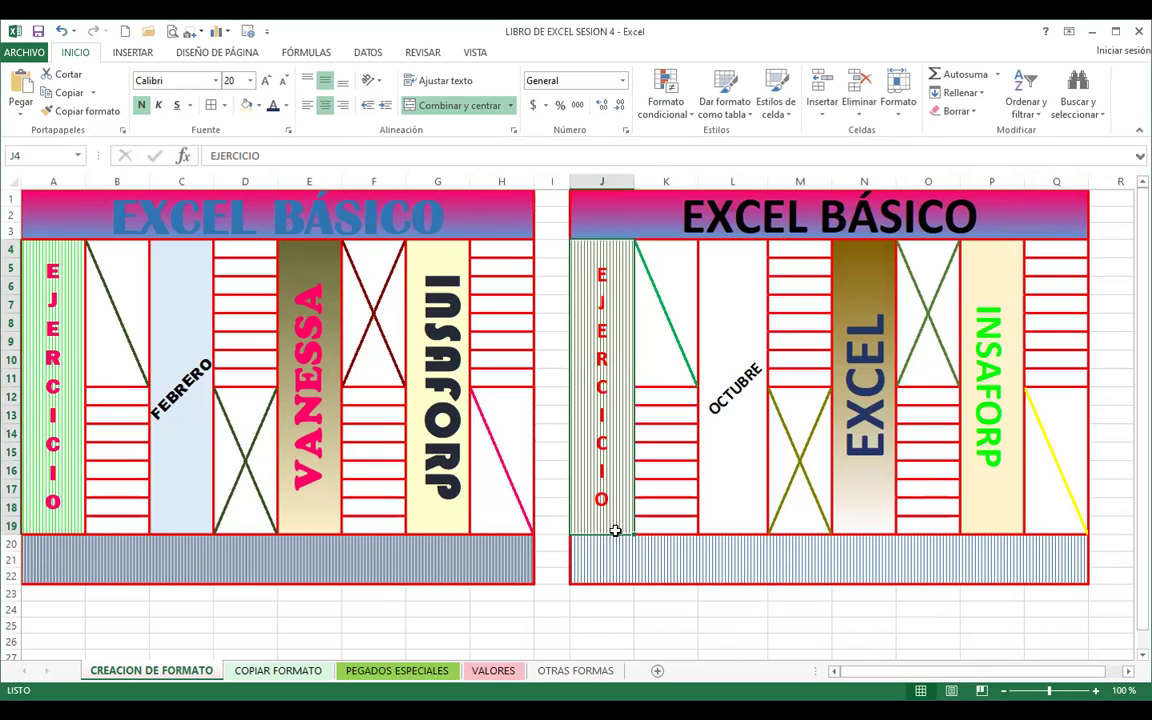
- Reapply the recently used green as the EJERCICIO pattern colour
click(288, 130)
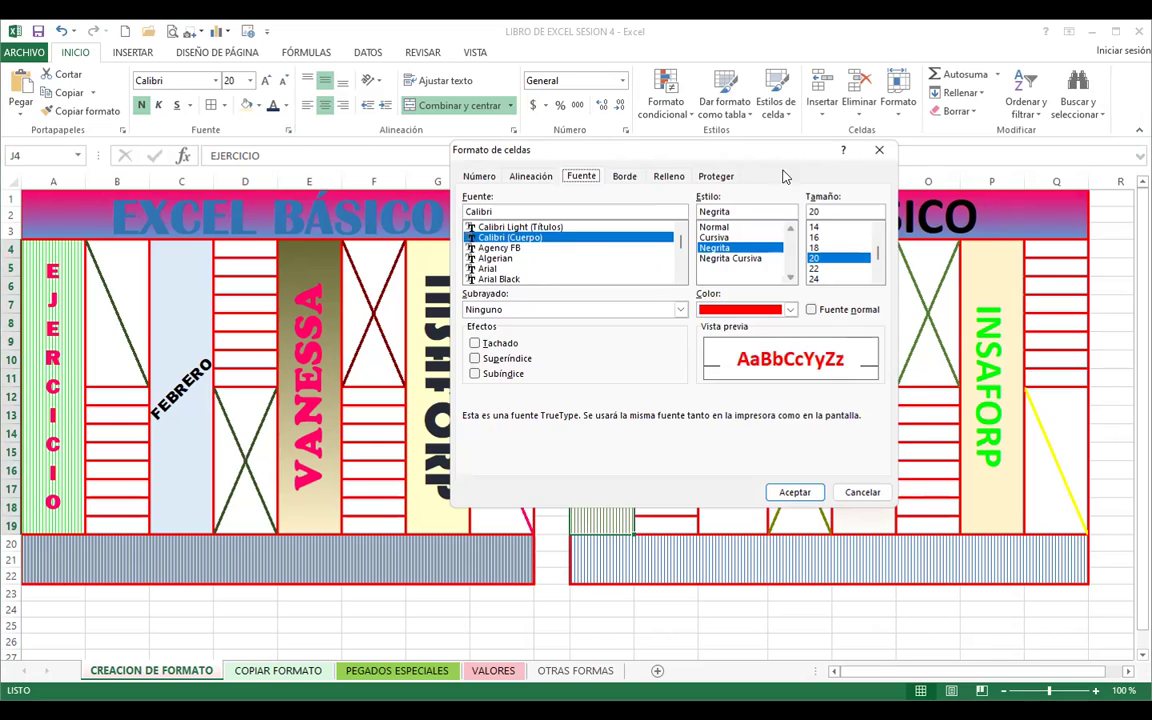
click(669, 176)
click(812, 246)
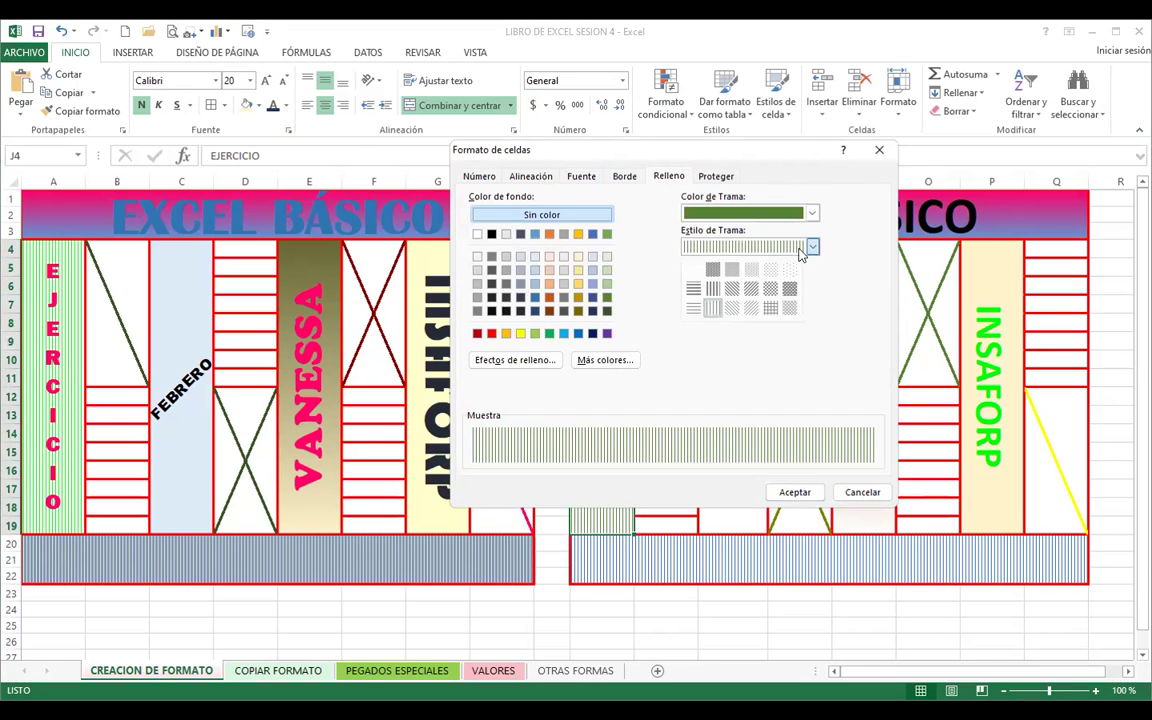
click(772, 243)
click(812, 213)
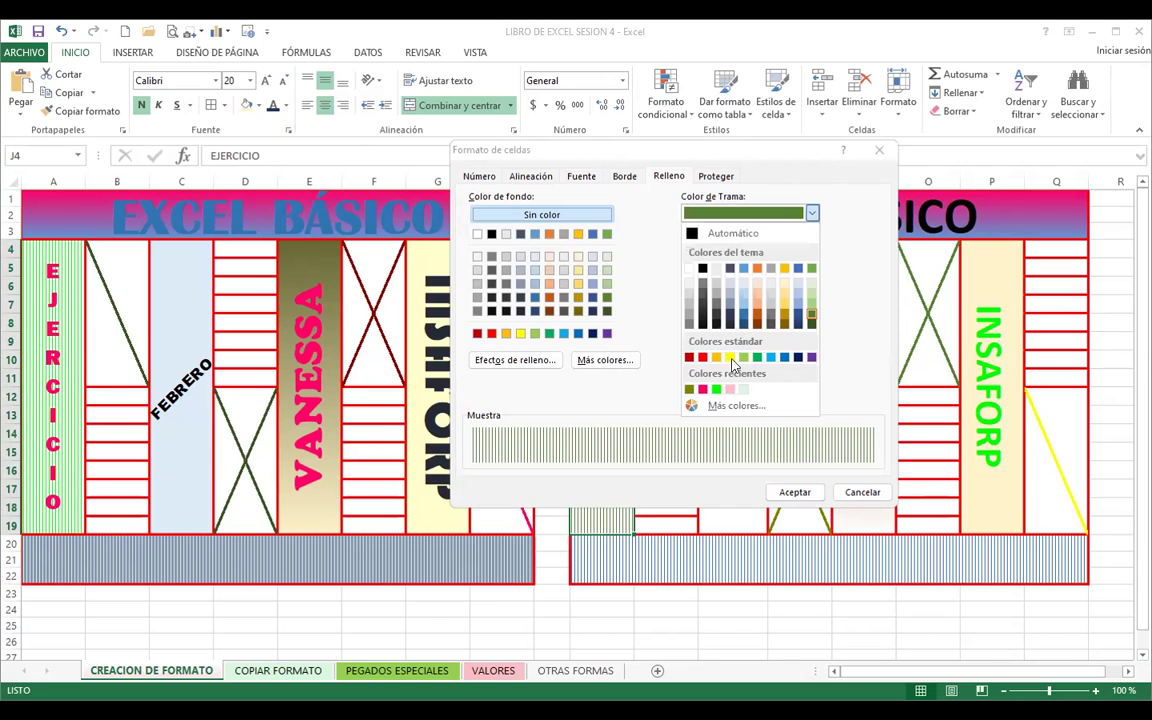
click(714, 390)
click(794, 491)
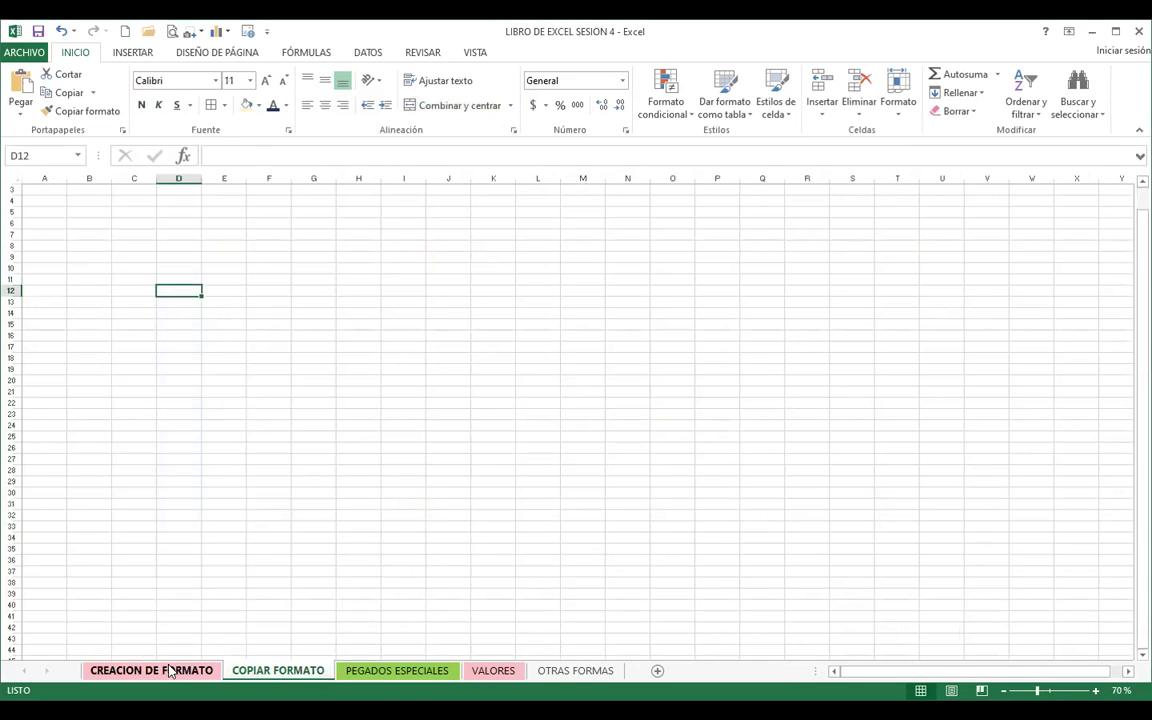
click(165, 669)
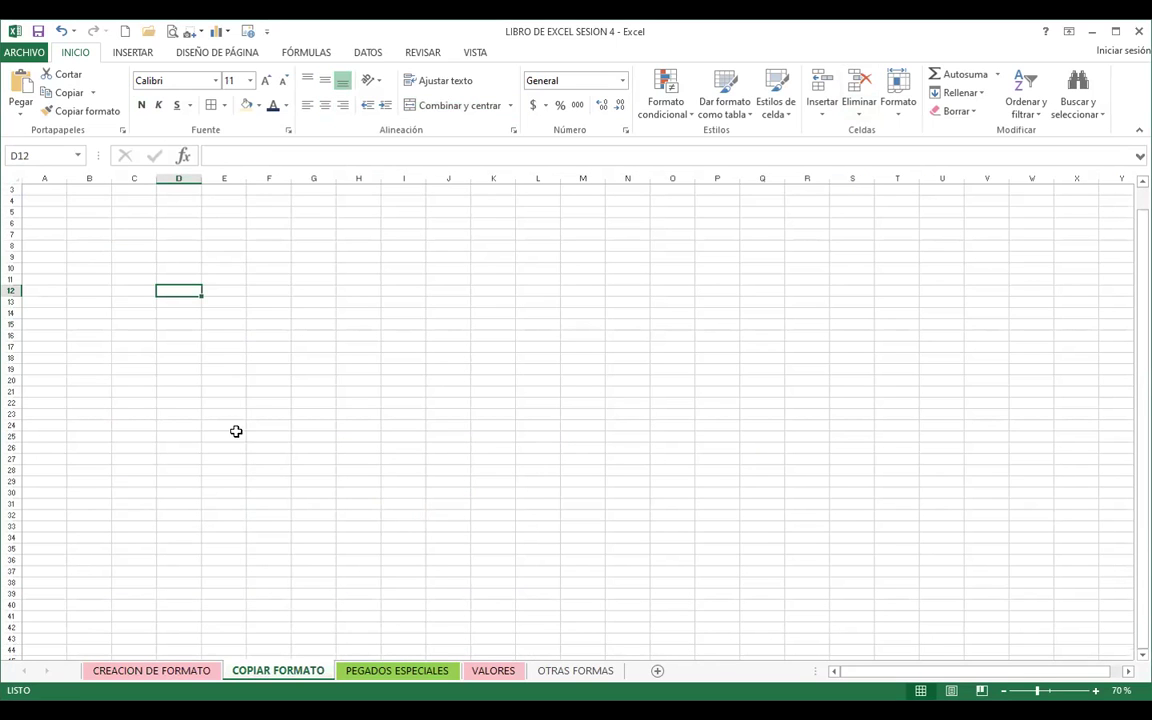
ctrl+scroll(169, 410, up, 4)
ctrl+scroll(157, 373, up, 3)
scroll(157, 368, up, 4)
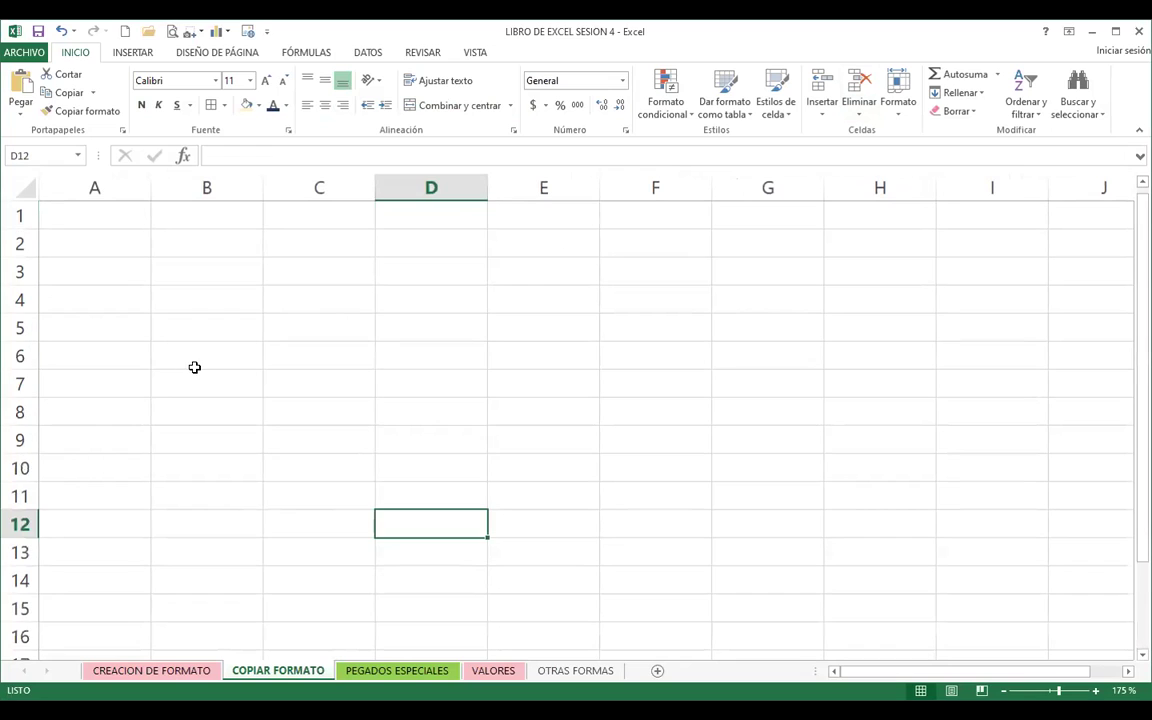
click(204, 250)
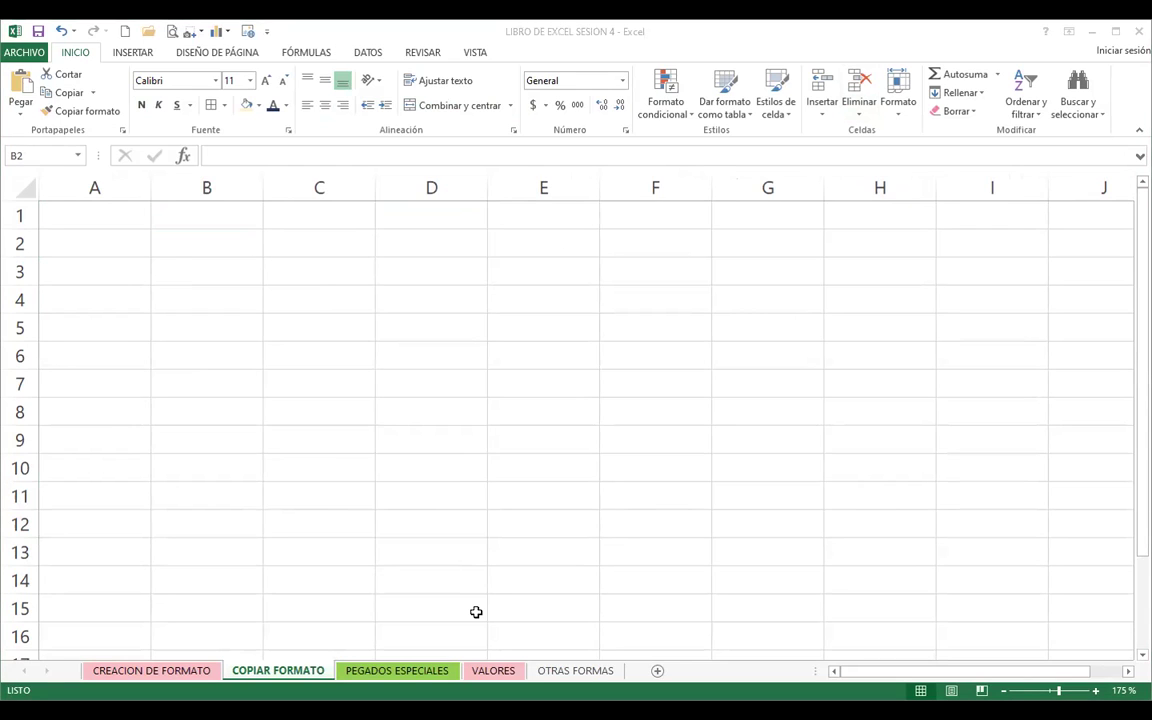
- Format C2 with Algerian font, orange fill and green text
click(170, 250)
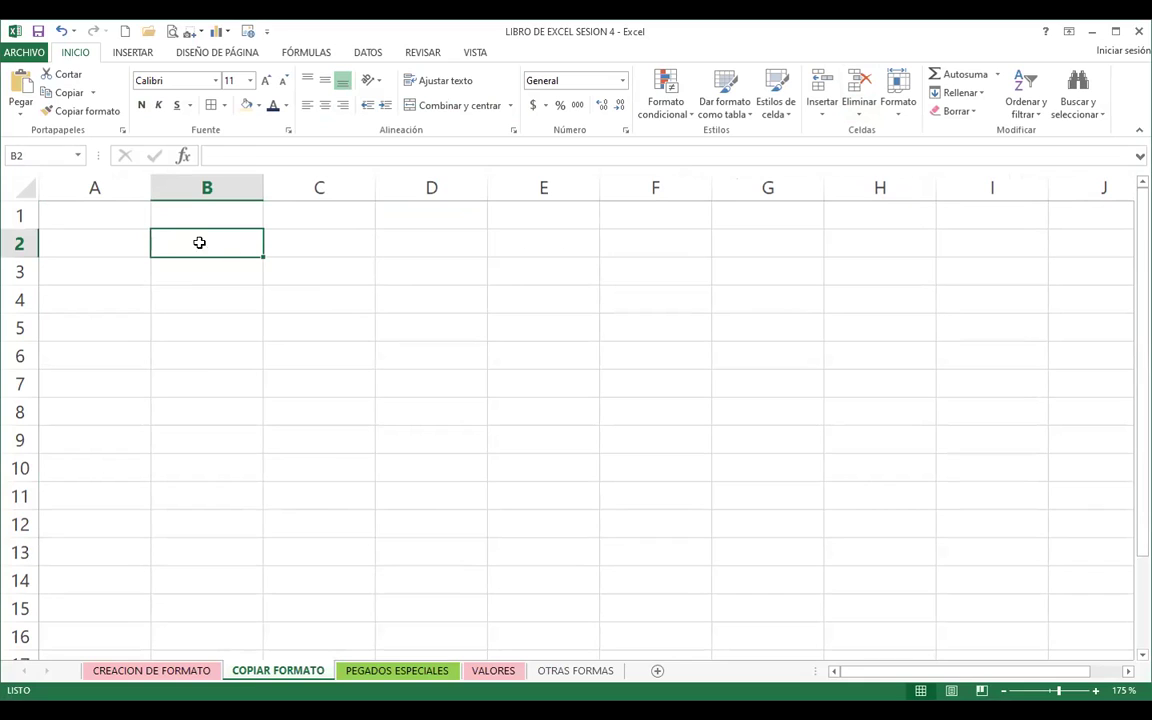
click(304, 244)
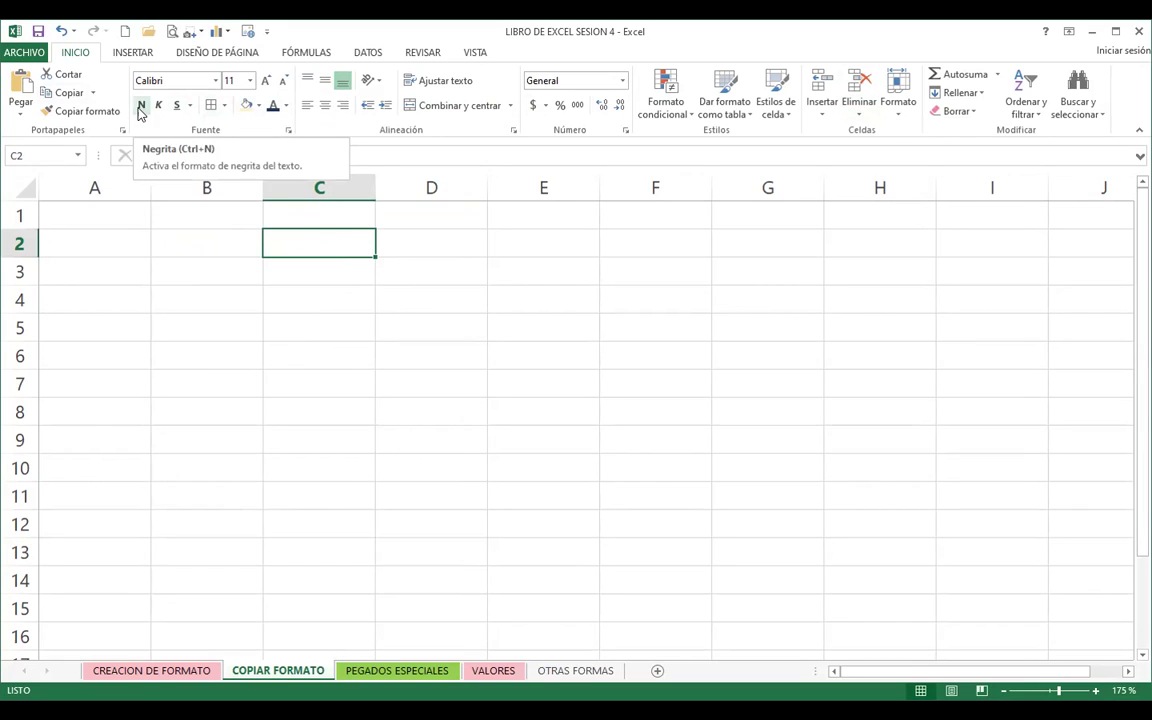
click(215, 81)
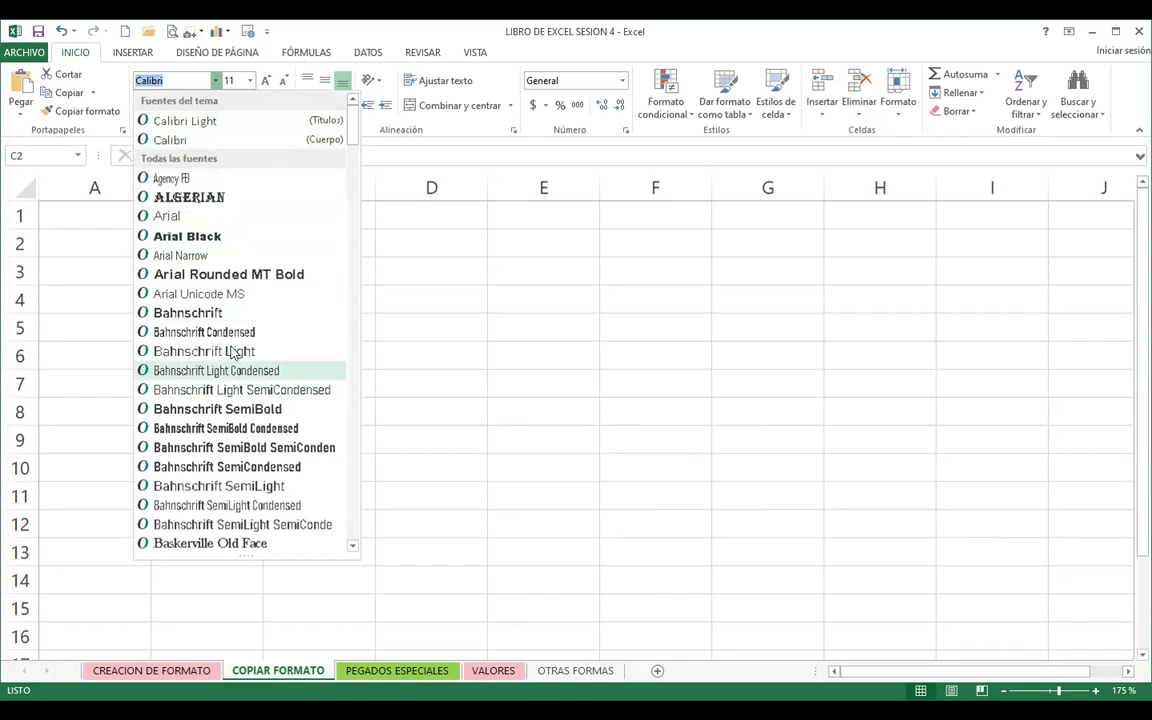
click(190, 196)
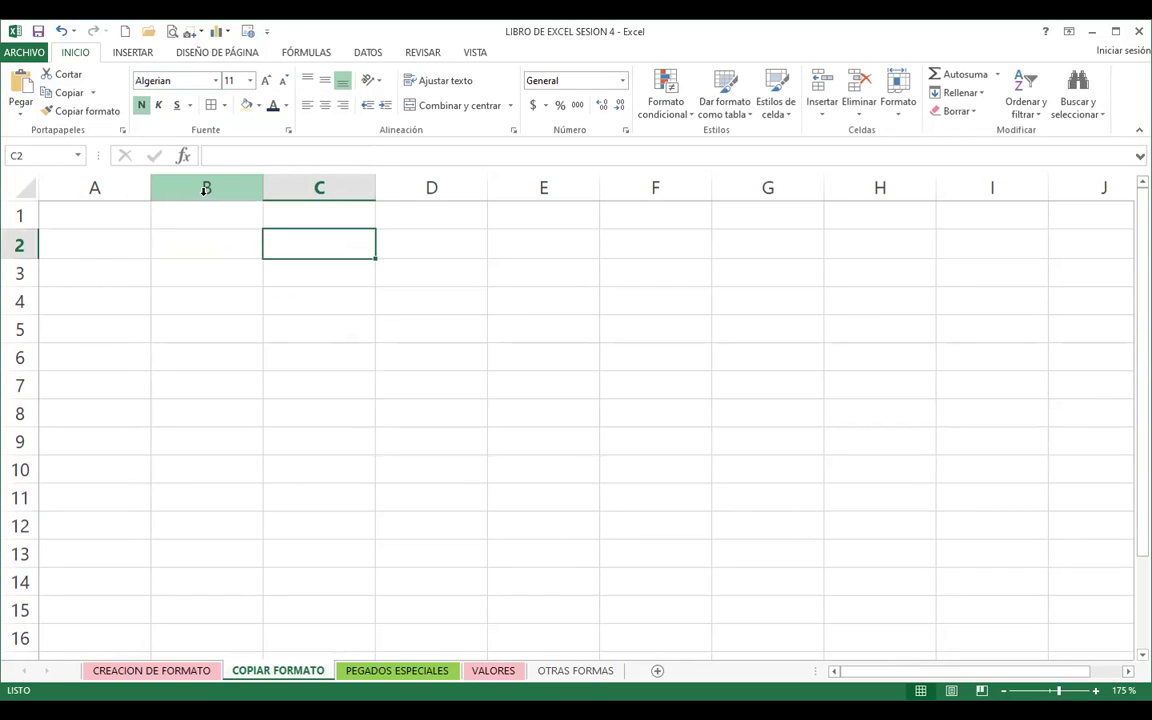
click(258, 105)
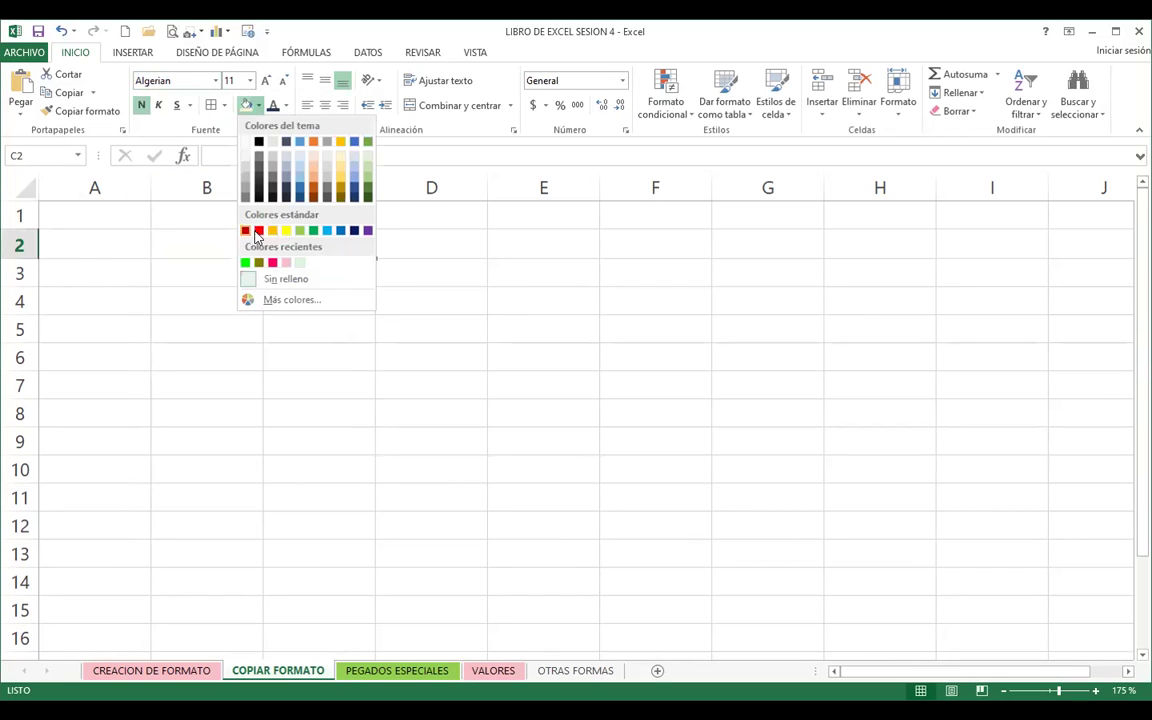
click(272, 231)
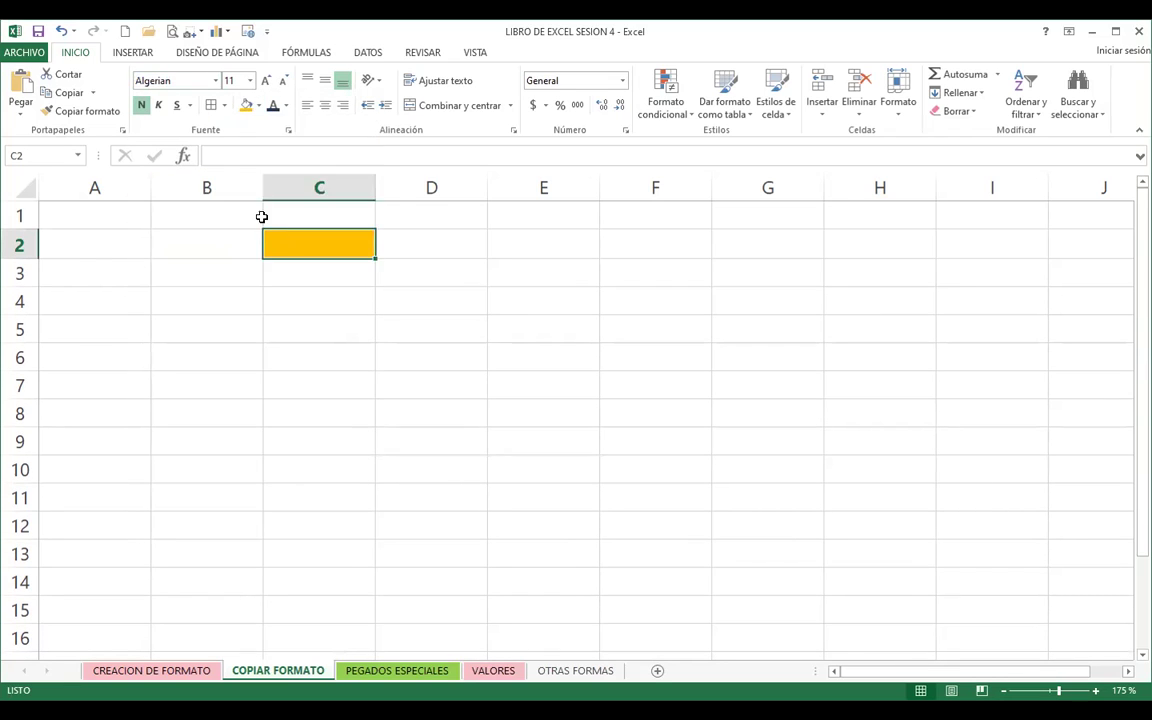
click(286, 106)
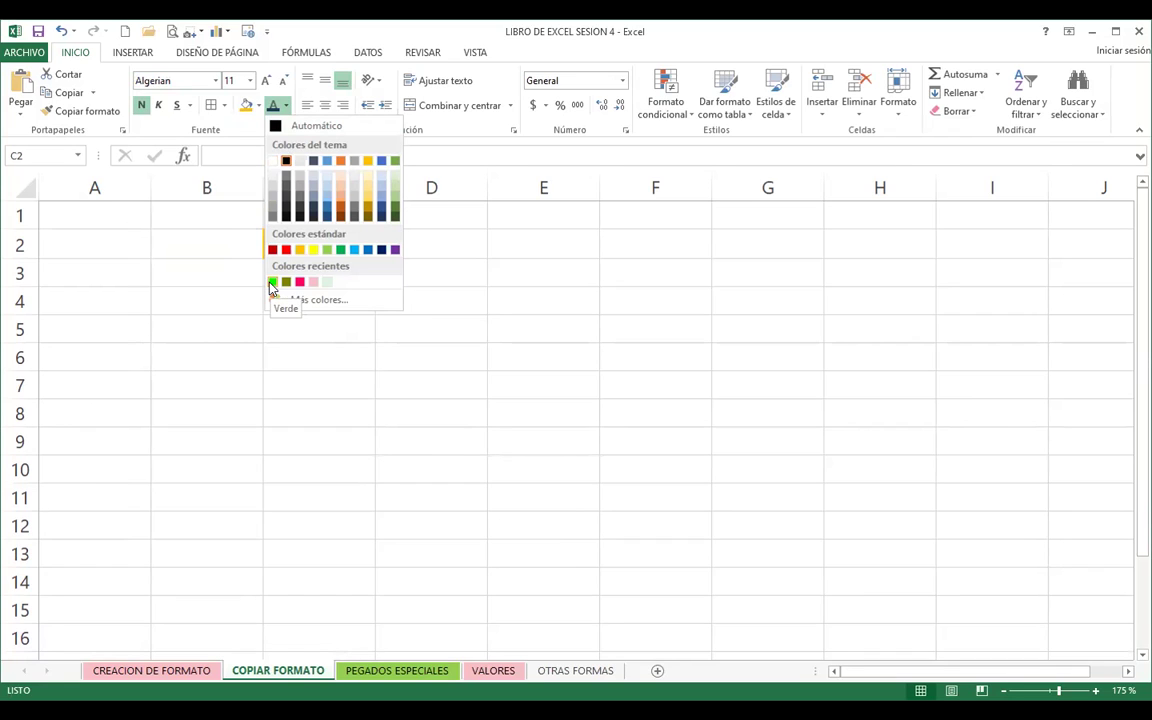
click(272, 282)
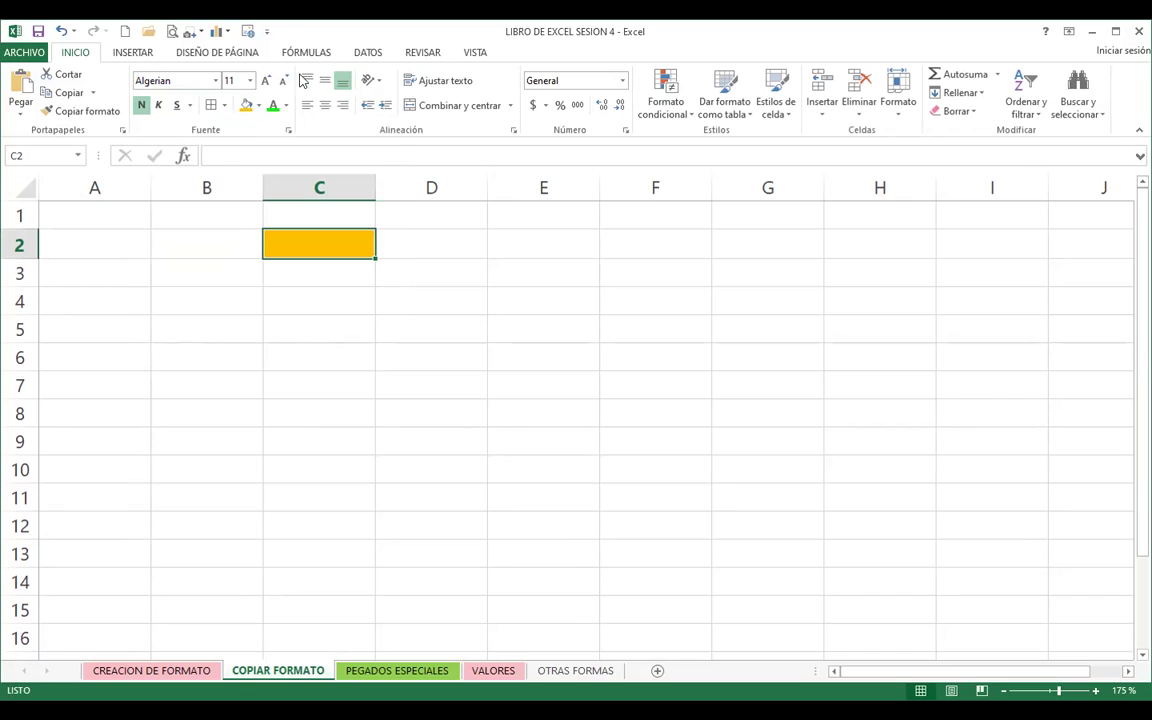
- Enlarge C2's text to 14 pt, widen column C, and add a thick box border
click(267, 80)
click(267, 80)
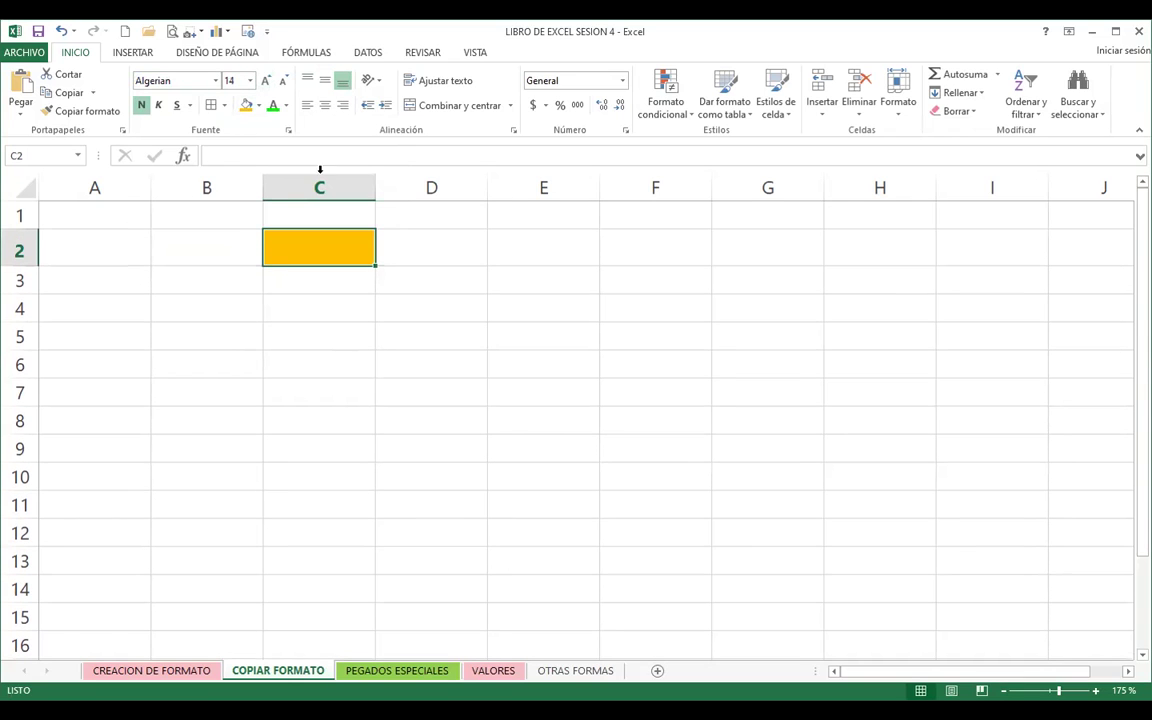
drag(376, 186, 471, 186)
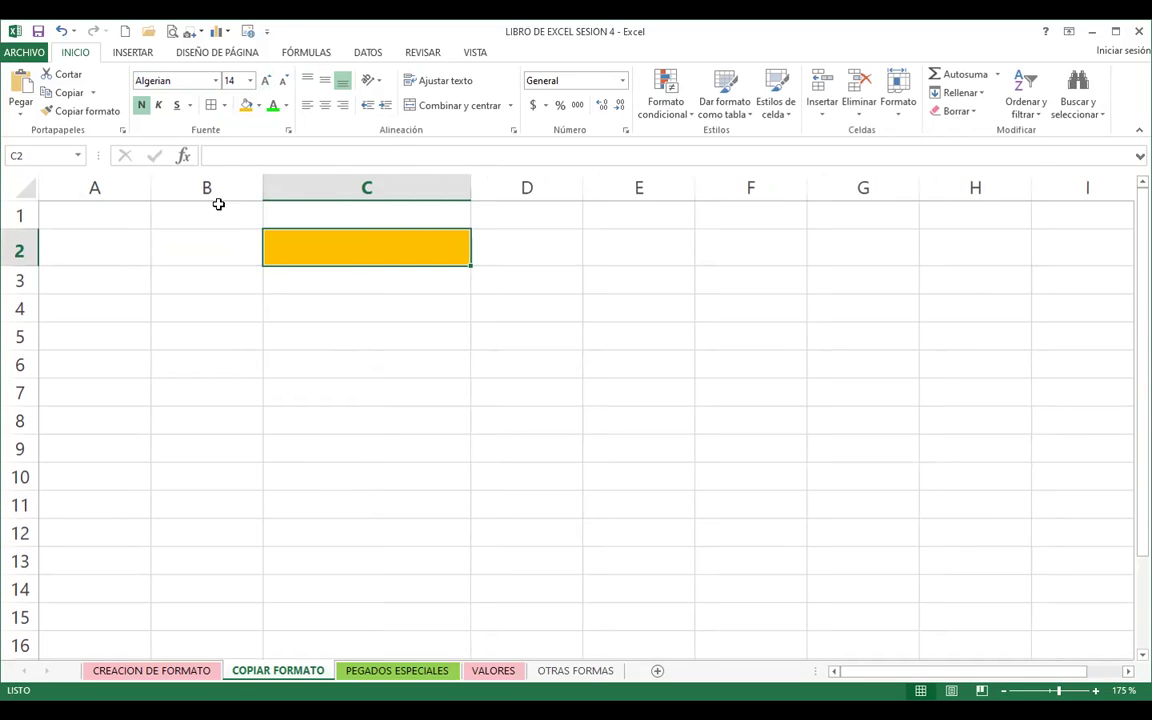
click(347, 300)
click(301, 240)
click(224, 105)
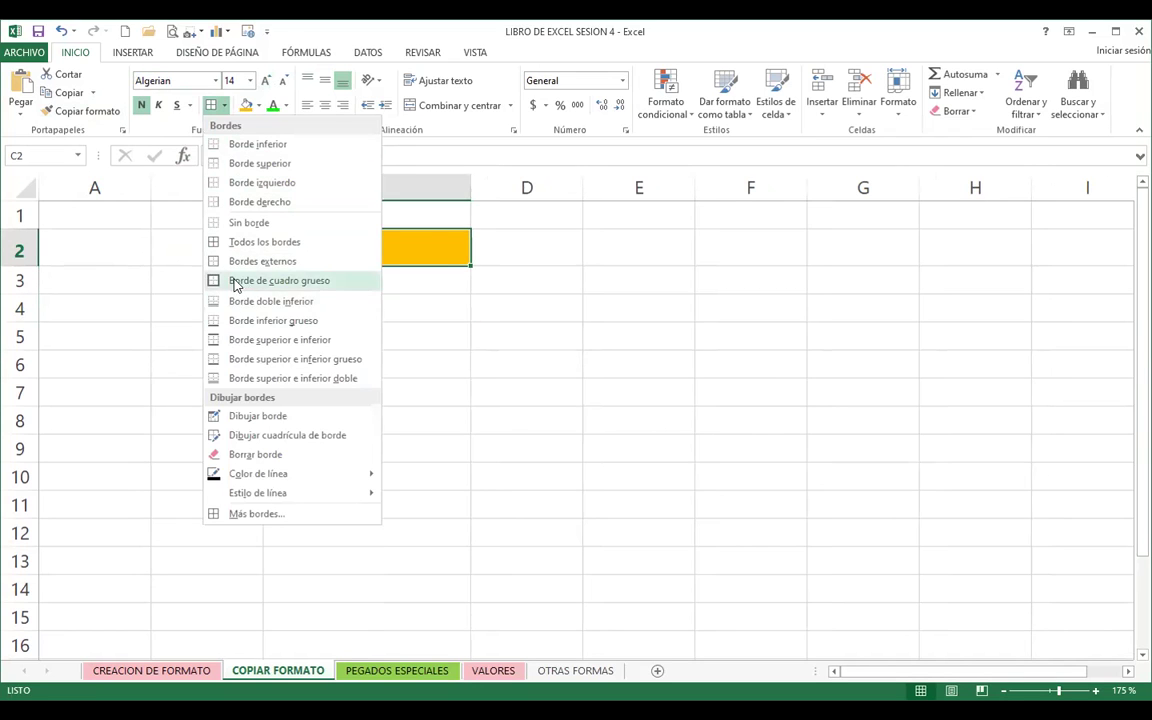
click(285, 280)
click(380, 311)
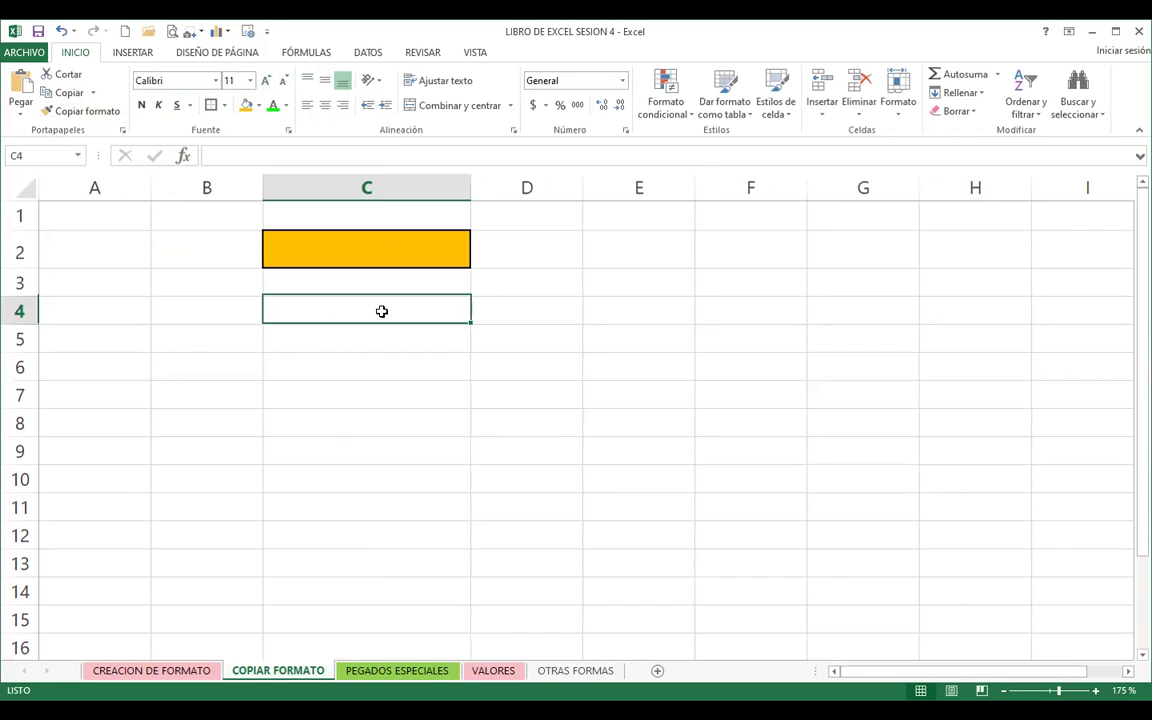
click(346, 248)
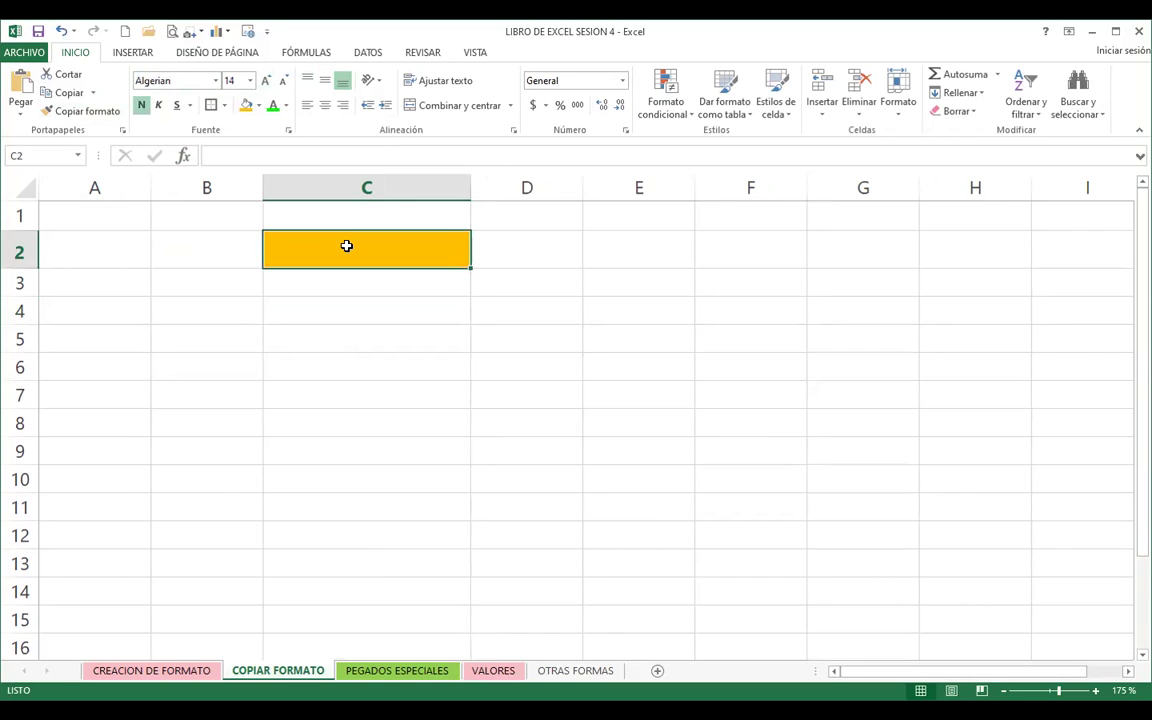
- Enter a sample name in C2, centre it horizontally and vertically, then clear it
text(VANESSA)
key(Return)
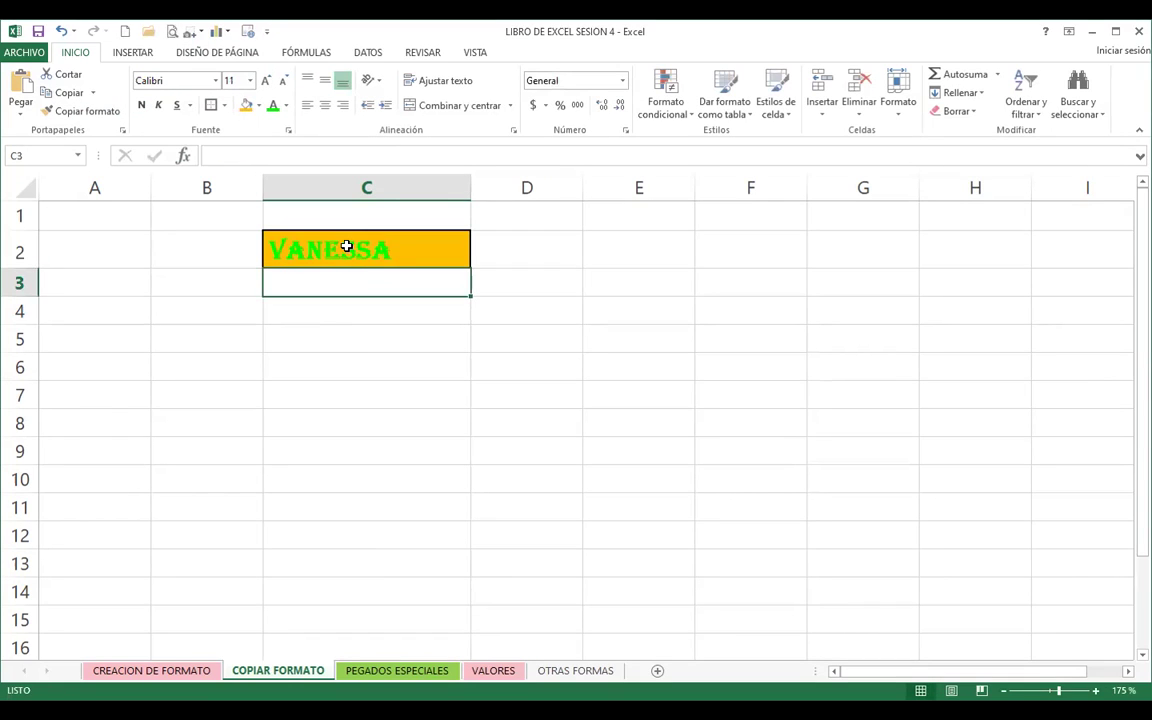
click(346, 248)
click(325, 105)
click(328, 82)
click(338, 272)
click(337, 255)
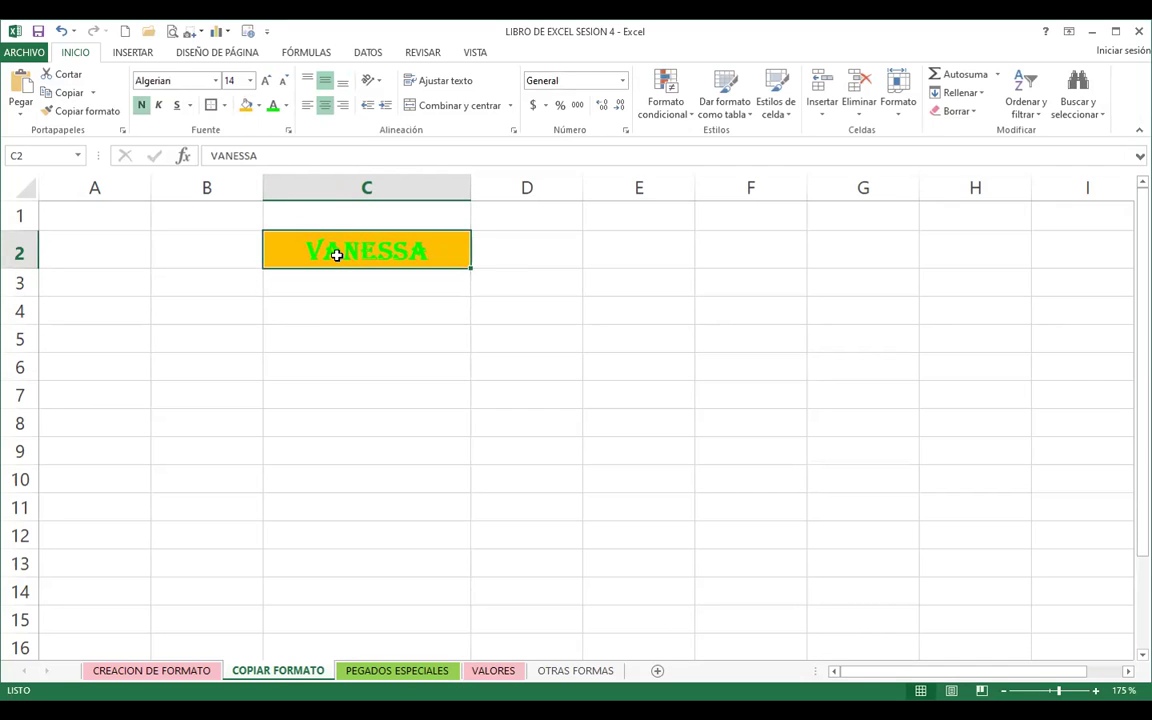
key(Delete)
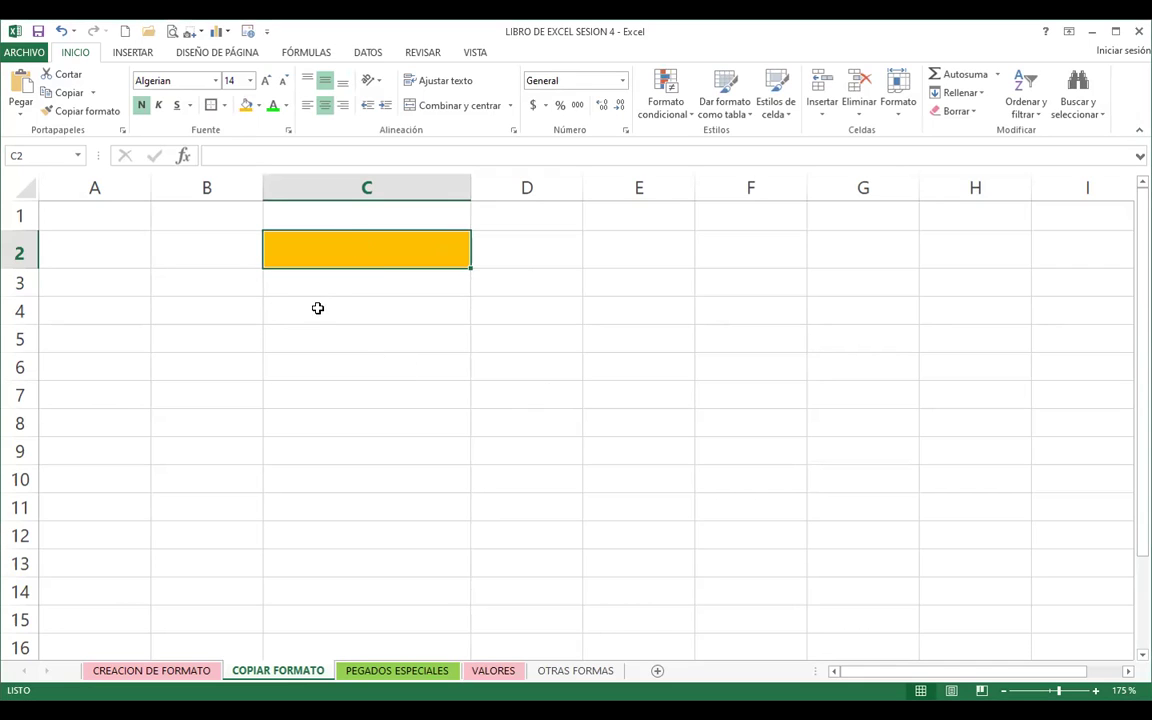
- Delete row 2 entirely, removing C2's fill and box border
click(22, 254)
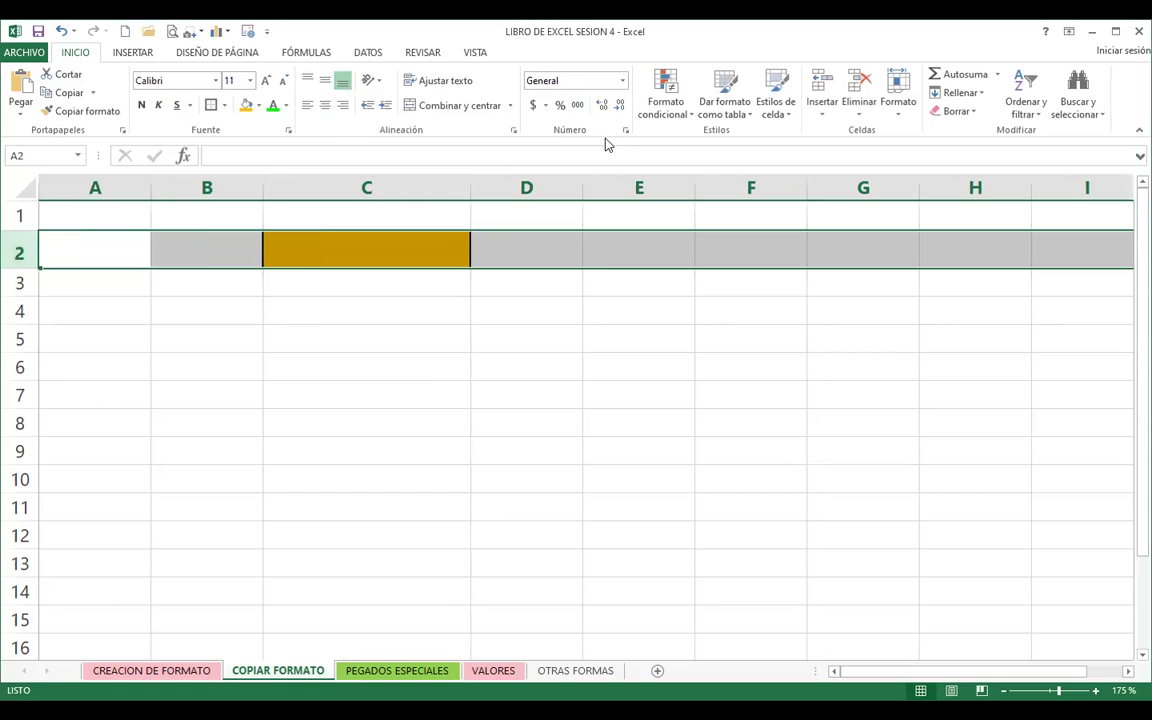
click(860, 116)
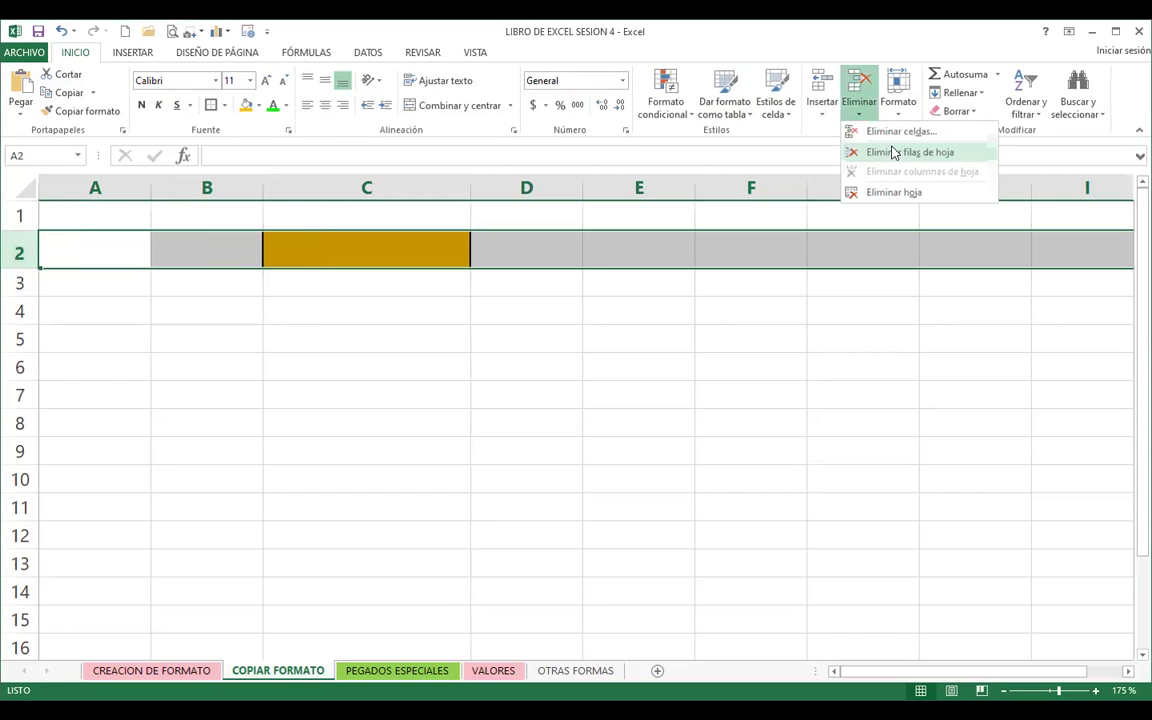
click(893, 136)
click(372, 248)
click(314, 295)
click(332, 250)
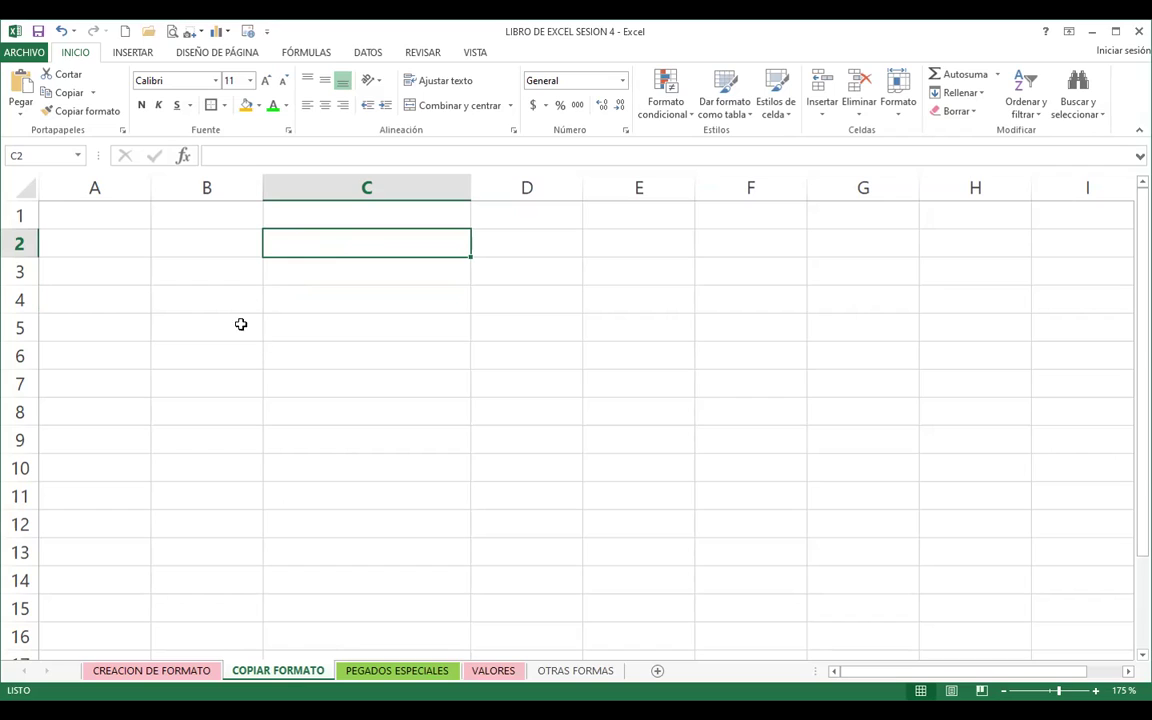
click(105, 239)
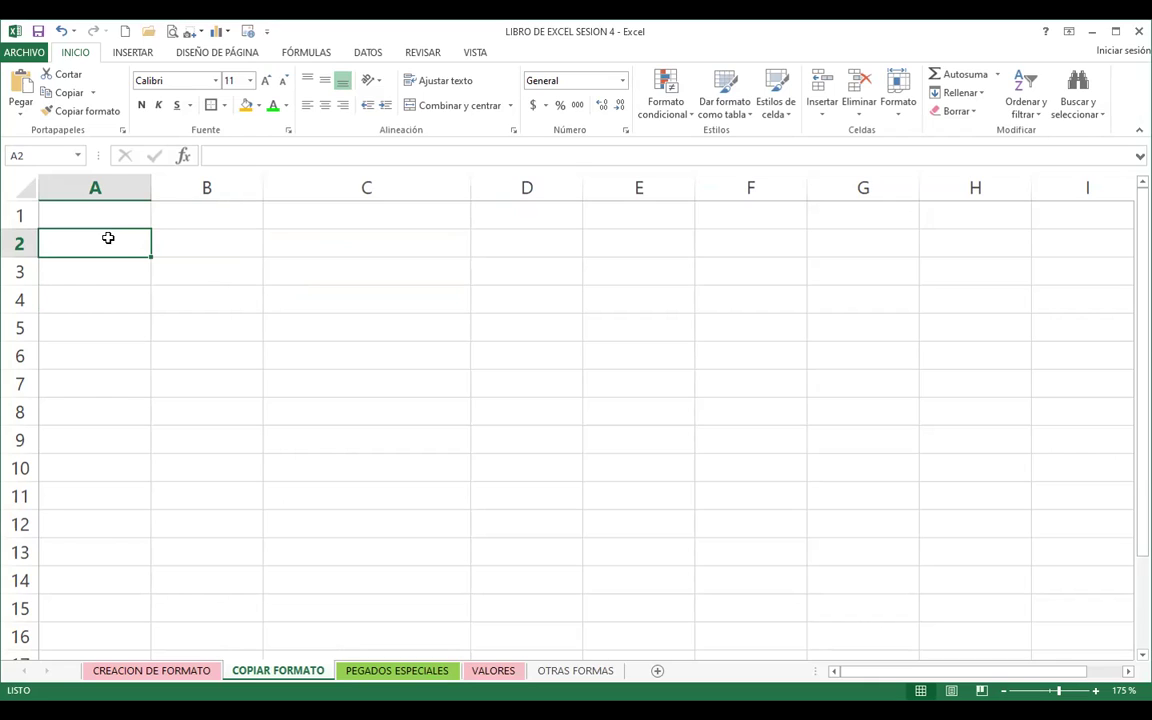
- Give C2 an orange fill and bold 14 pt Algerian text
click(345, 241)
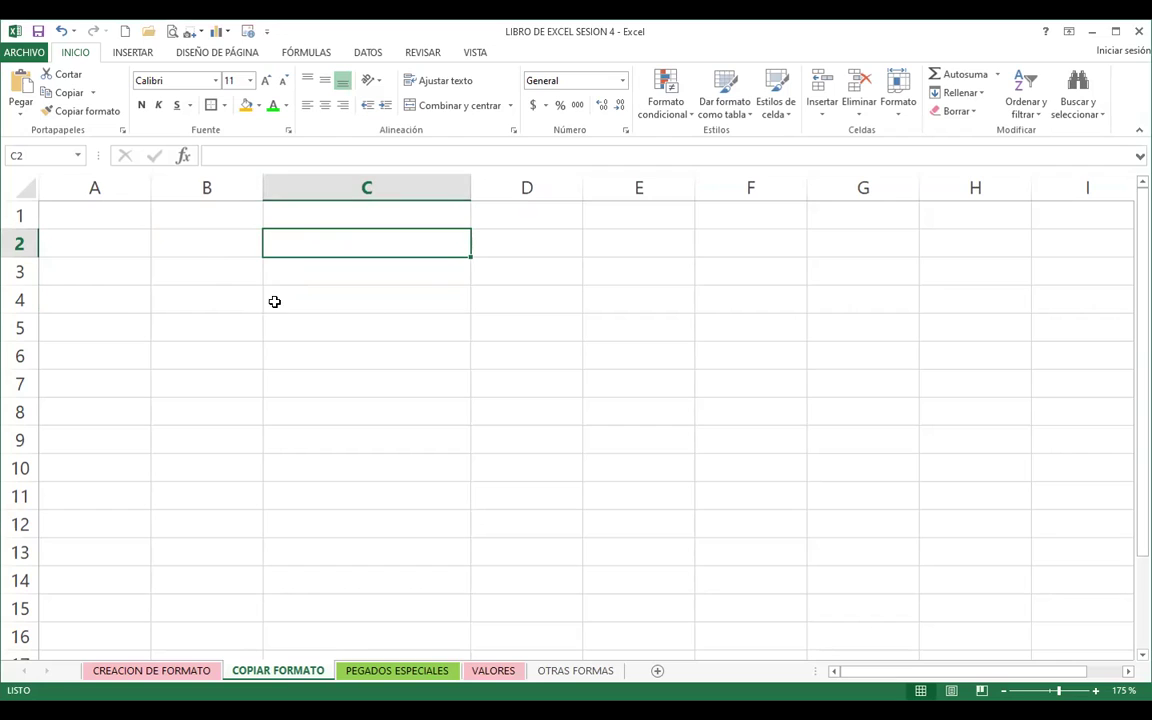
click(245, 105)
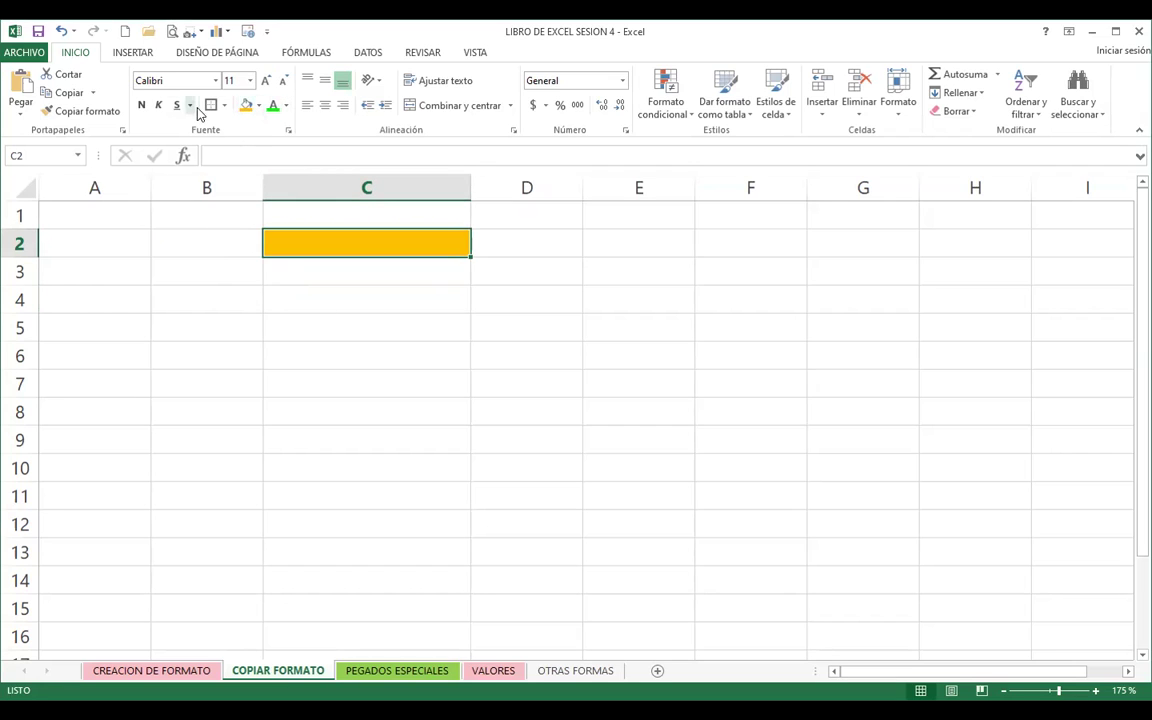
click(141, 105)
click(265, 80)
click(265, 80)
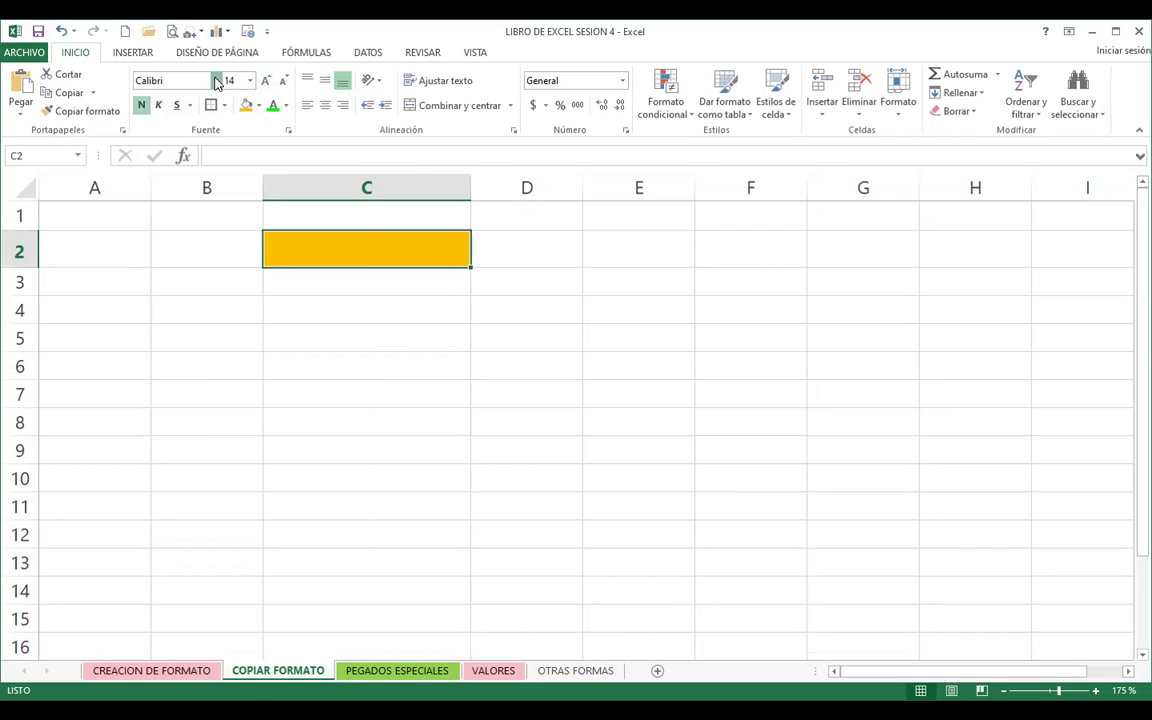
click(216, 80)
click(162, 192)
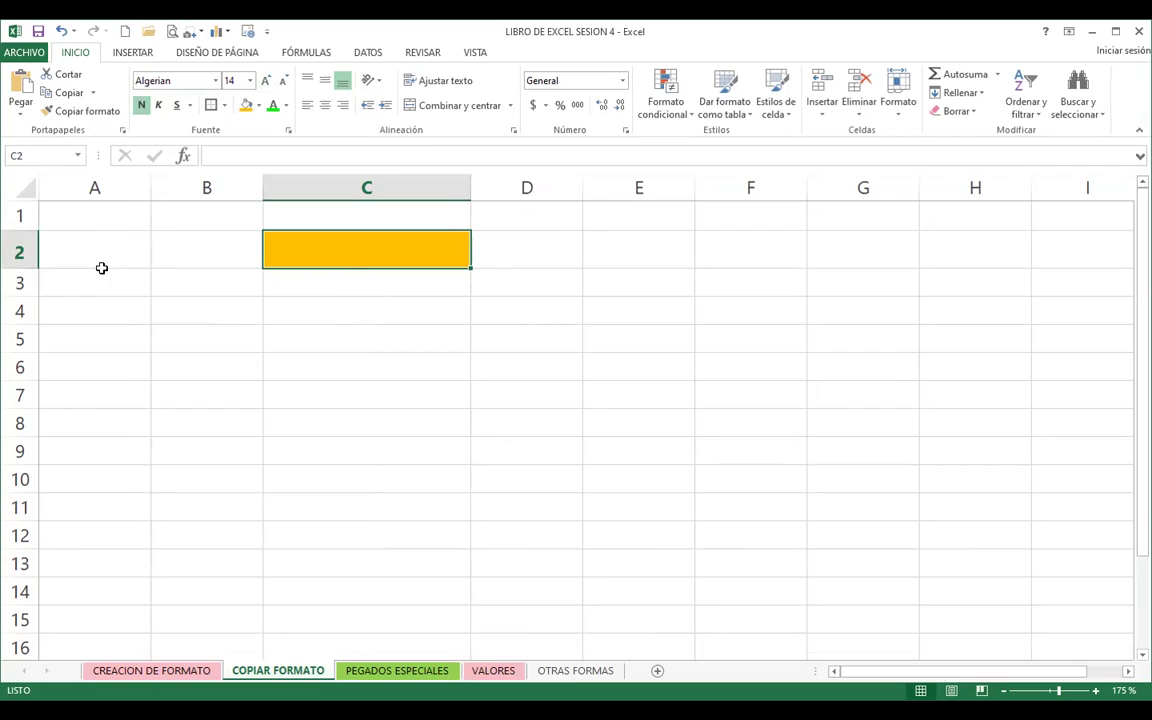
- Check C2's font, border and fill settings, leaving them unchanged
drag(82, 255, 750, 255)
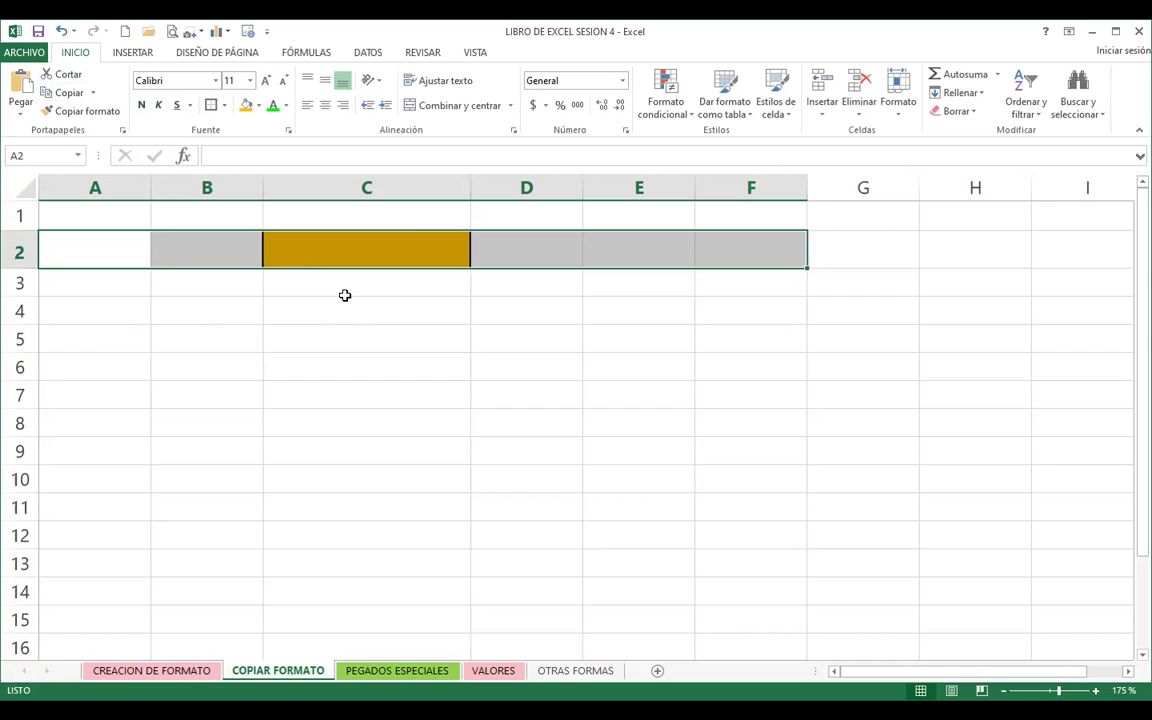
click(338, 335)
click(365, 247)
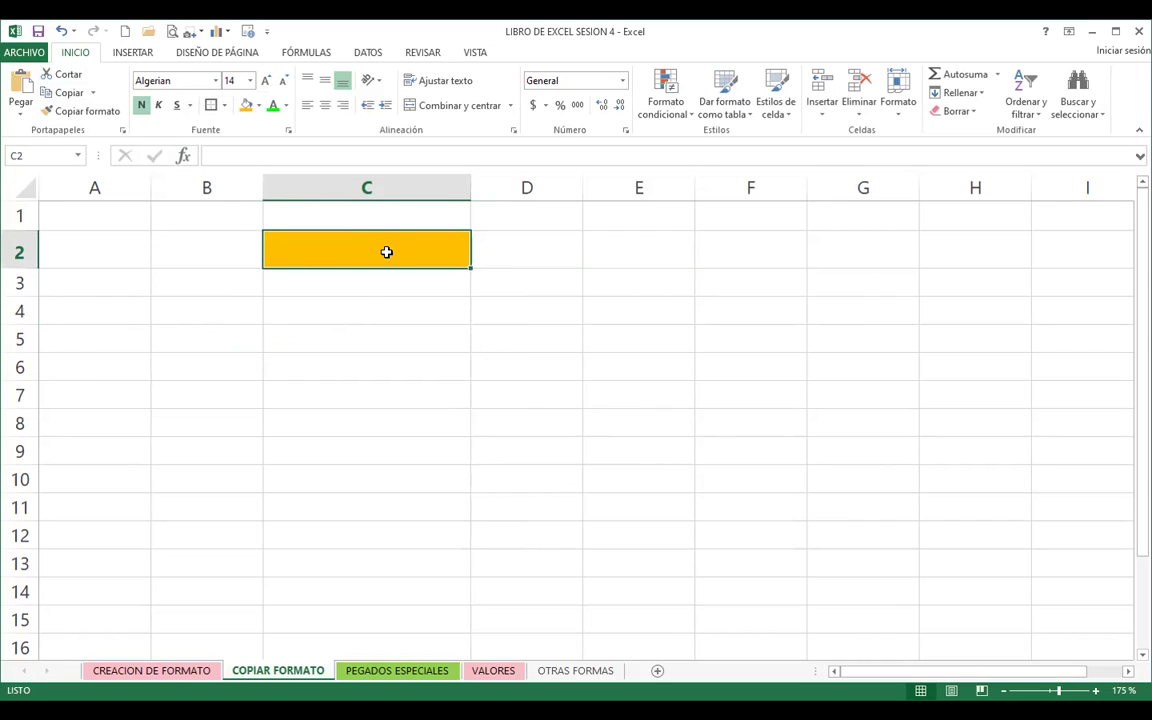
click(179, 81)
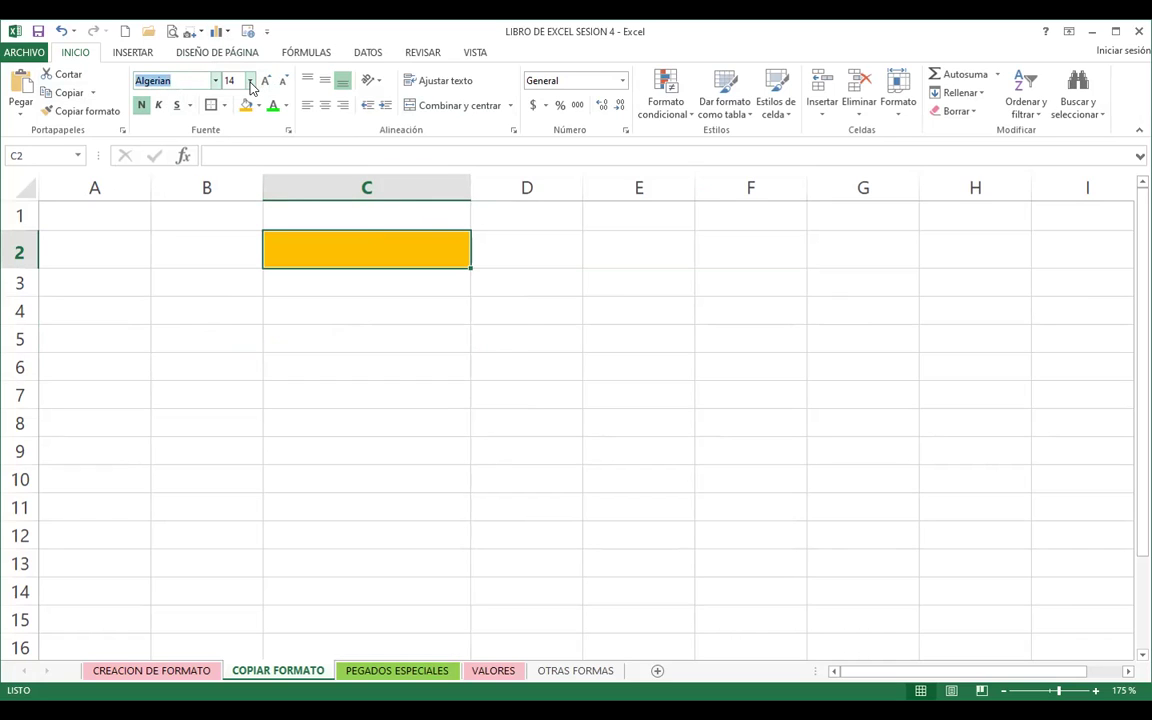
click(141, 108)
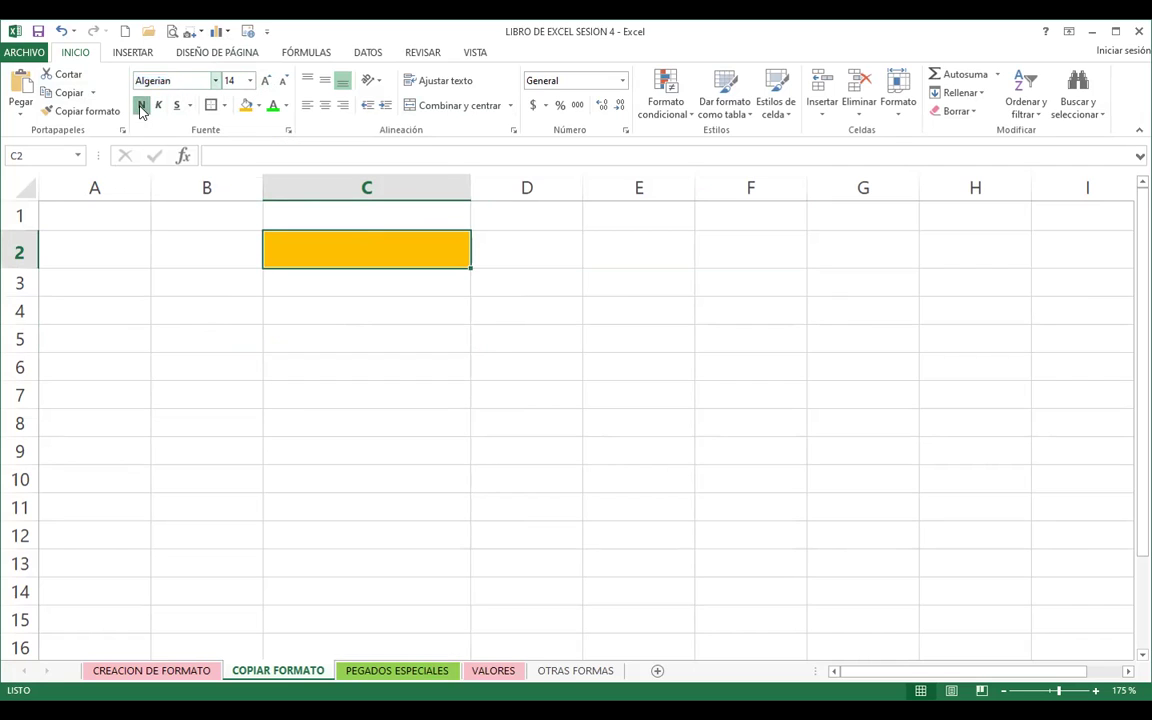
click(227, 106)
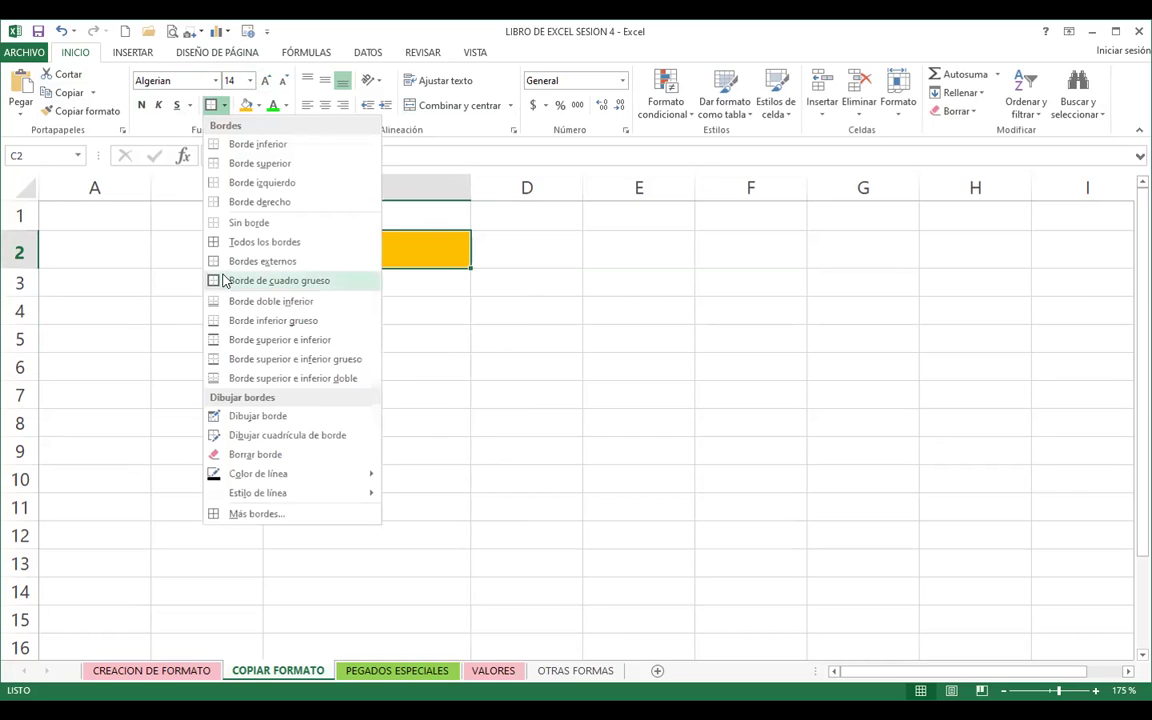
click(259, 106)
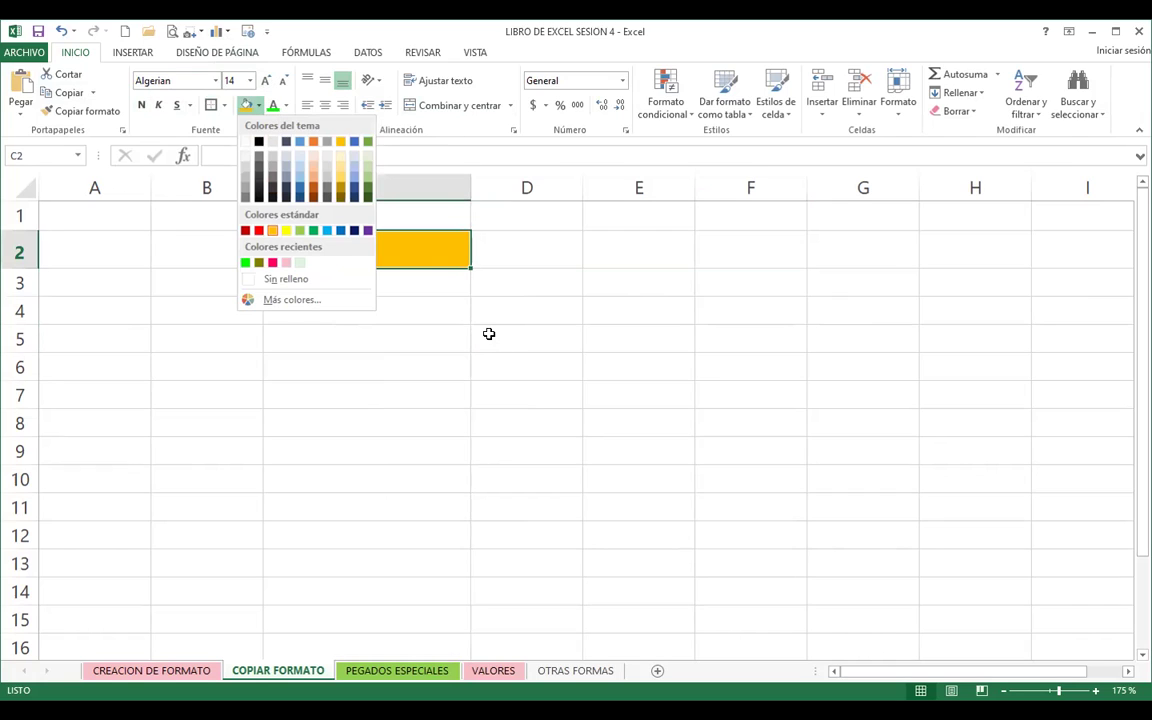
click(375, 247)
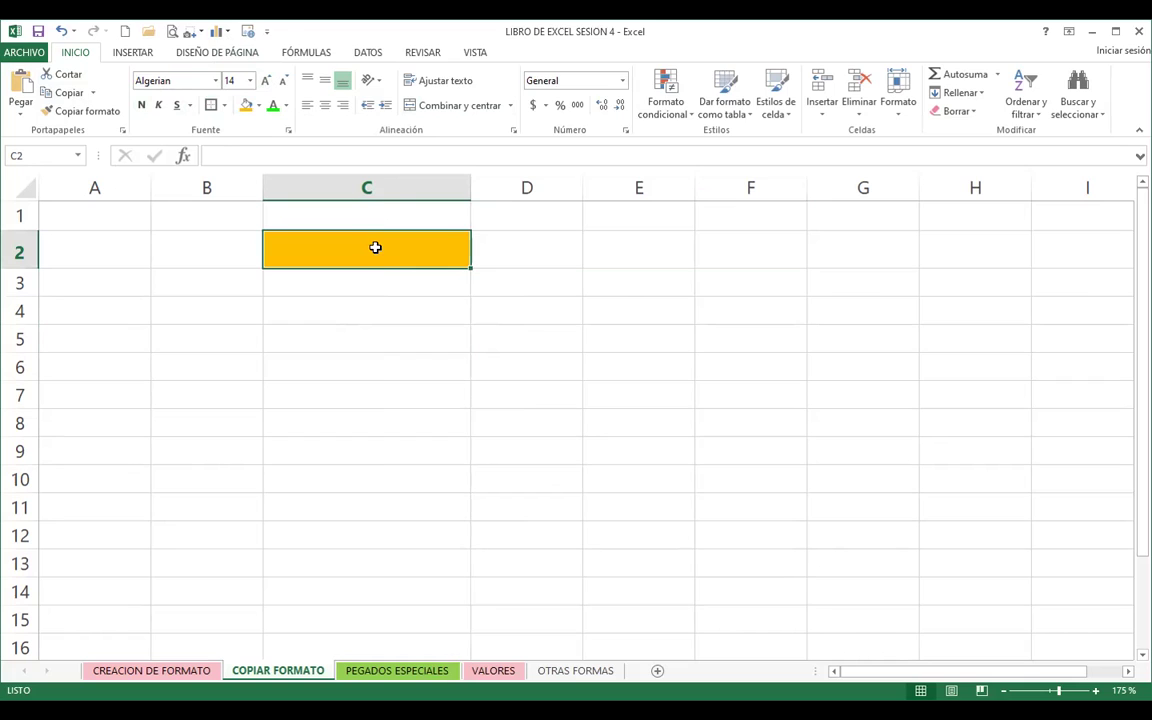
- Enter a sample name in C2 and centre it horizontally and vertically
text(VANESSA)
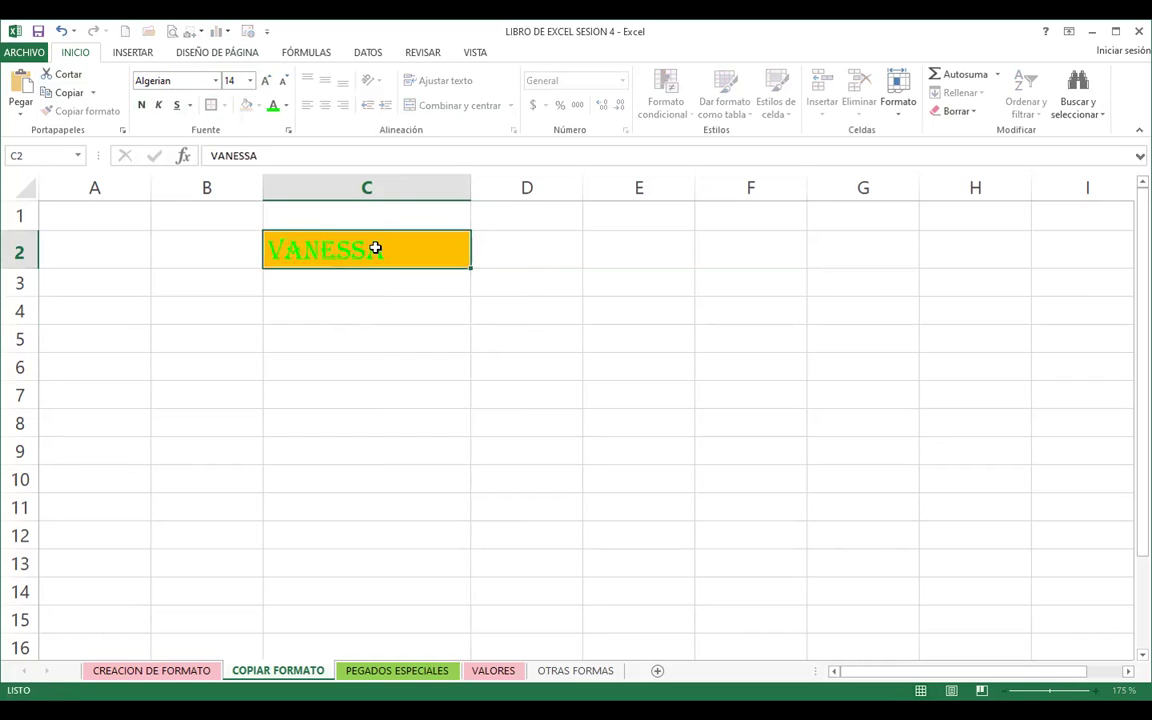
key(Return)
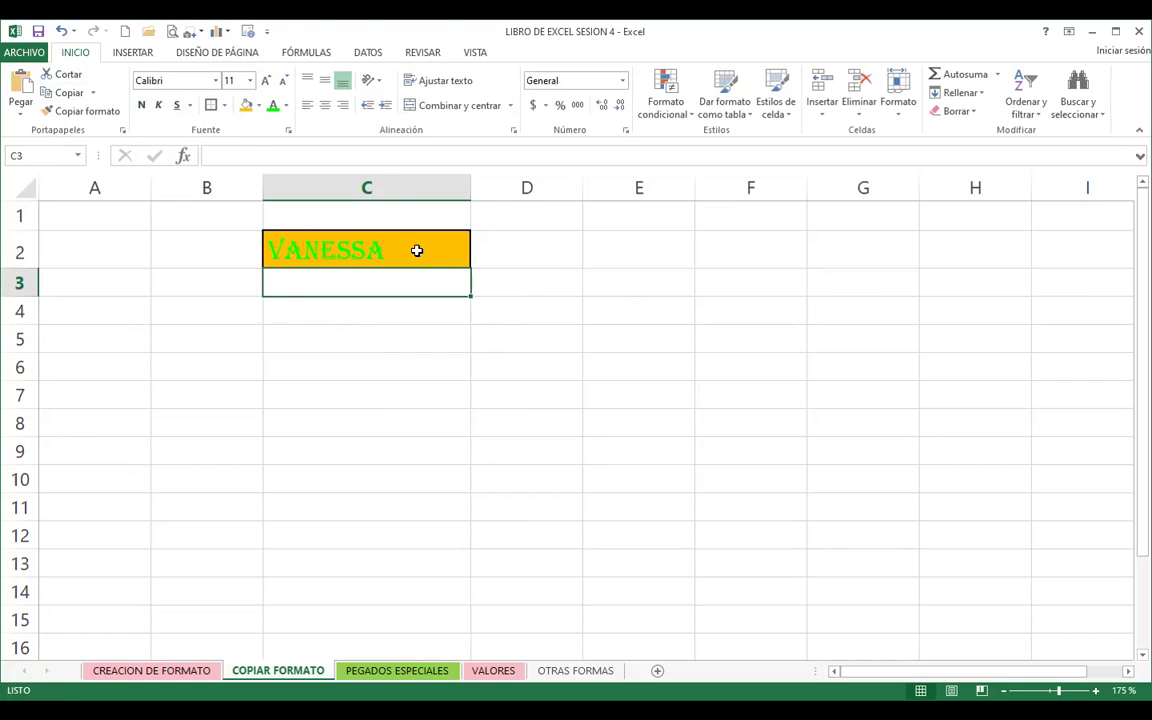
click(416, 249)
click(324, 106)
click(324, 80)
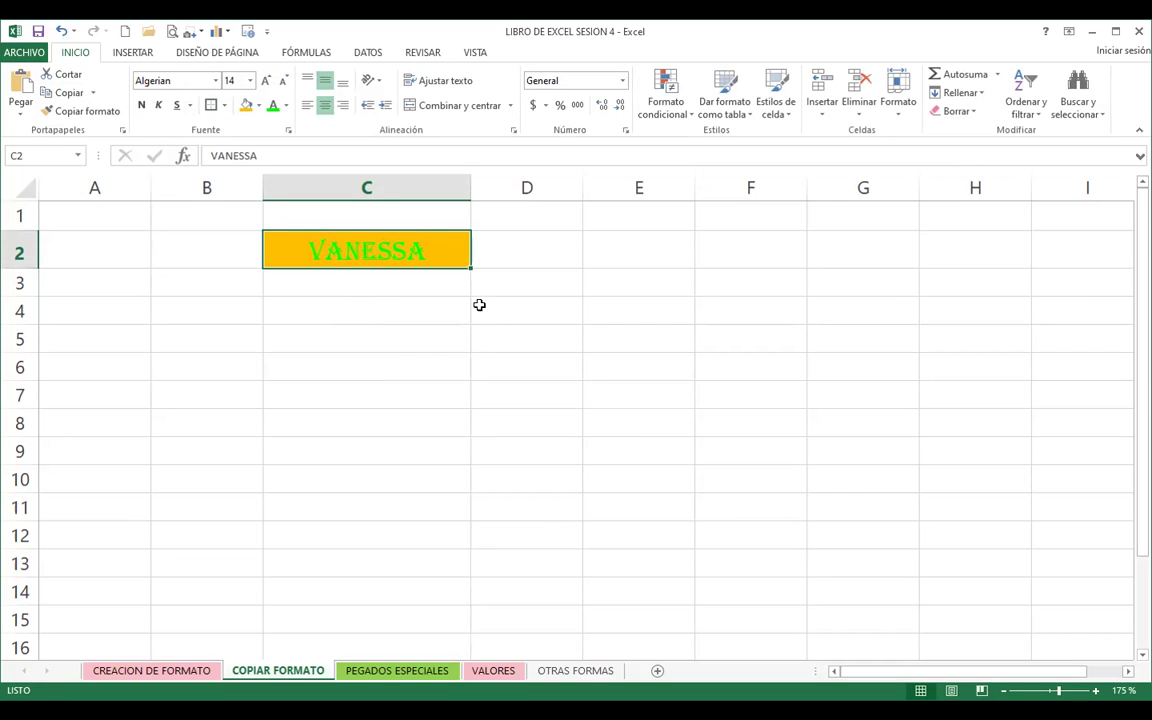
- Test the same name unformatted in C6, clear it, and reselect C2
key(Down)
key(Down)
key(Down)
key(Down)
text(VANESSA)
key(ctrl+Return)
key(Return)
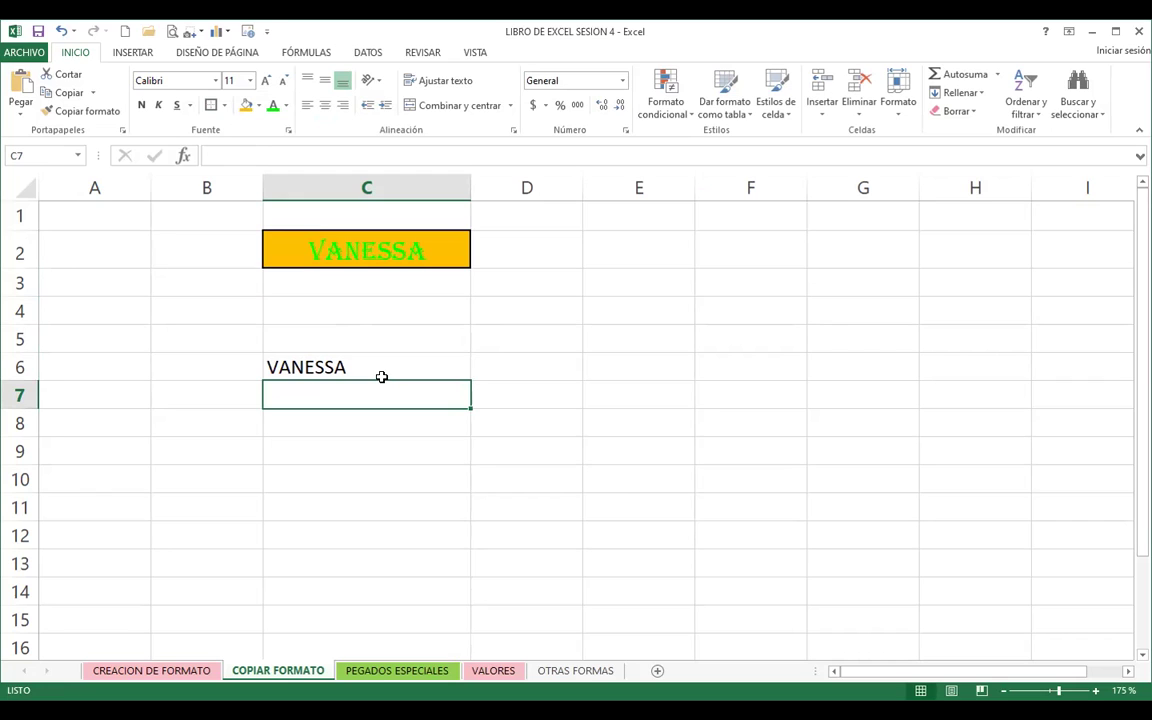
key(Up)
key(BackSpace)
key(Up)
key(Up)
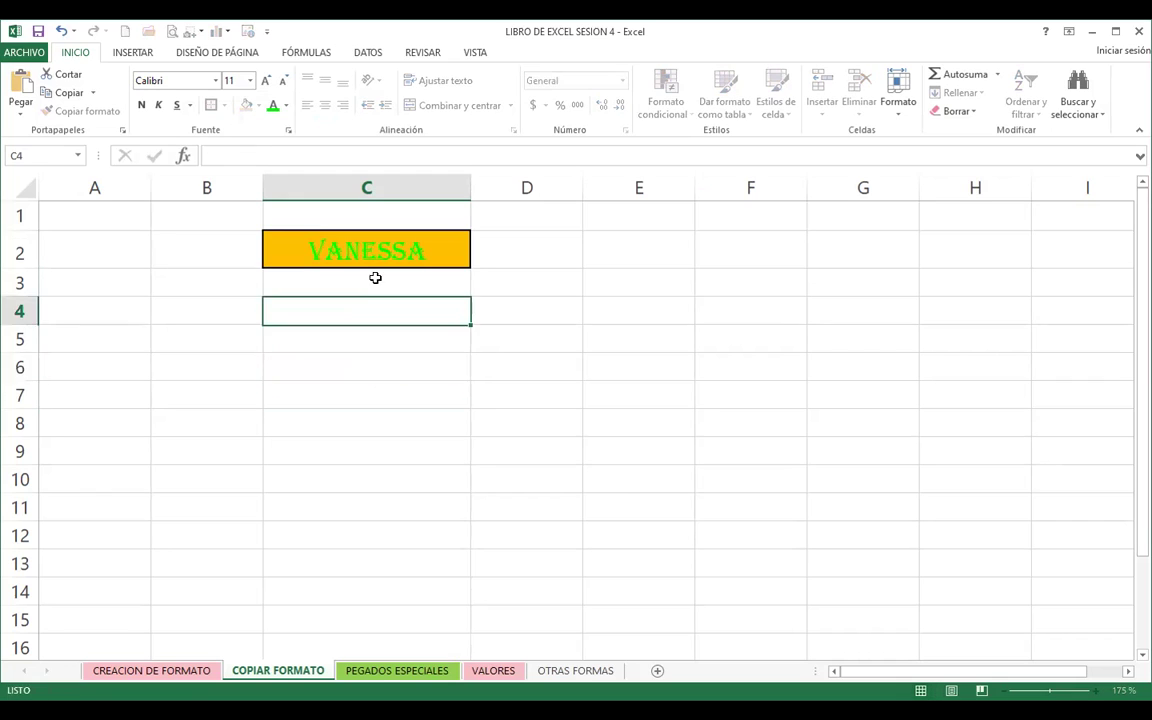
click(365, 250)
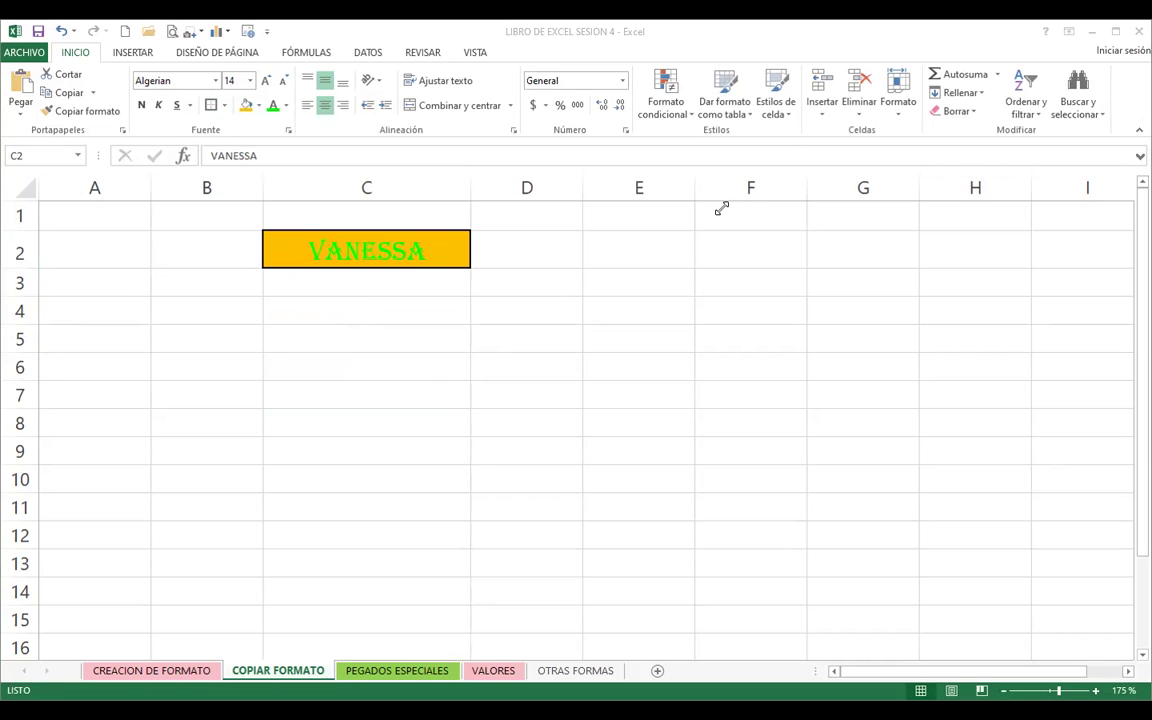
- Clear the sample name from cell C2
click(352, 257)
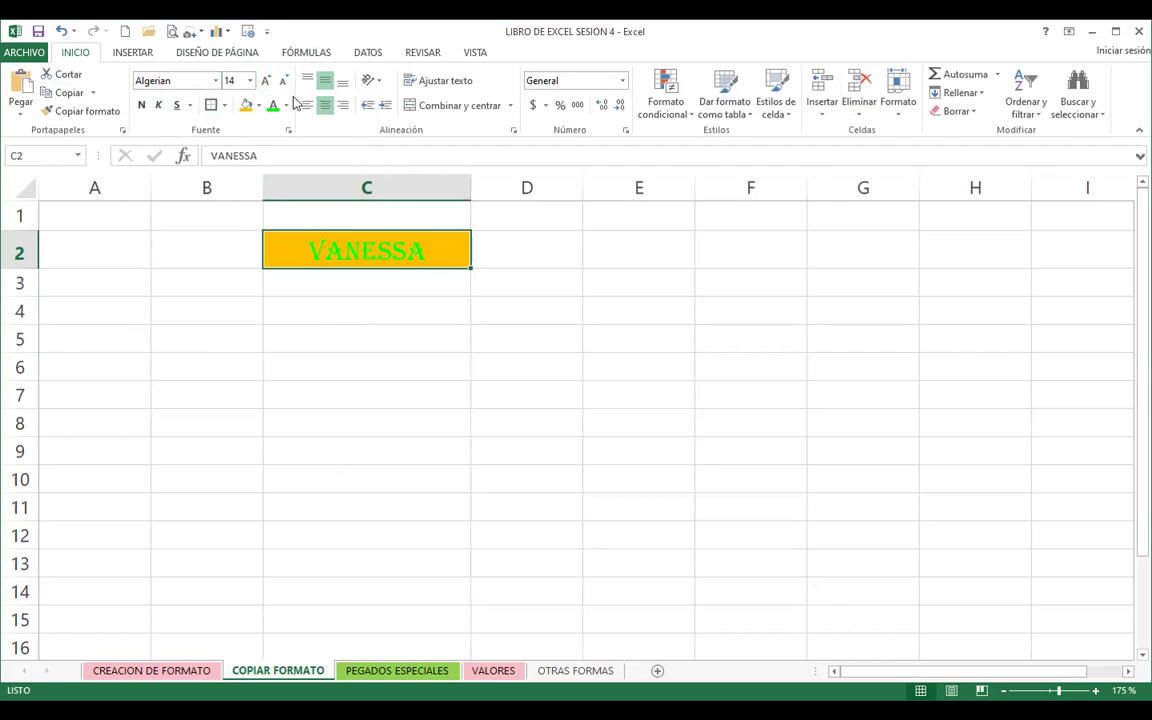
click(397, 316)
click(367, 257)
key(Delete)
click(365, 285)
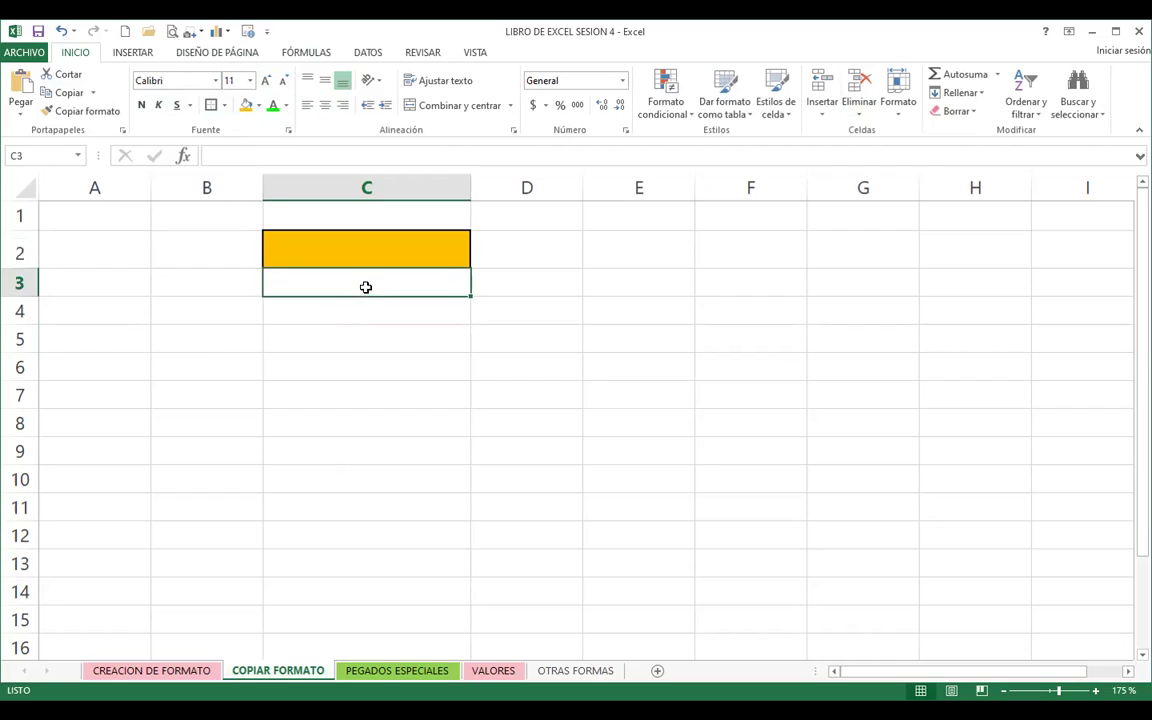
- Delete the whole of row 2 from the sheet with Eliminar filas de hoja
click(8, 255)
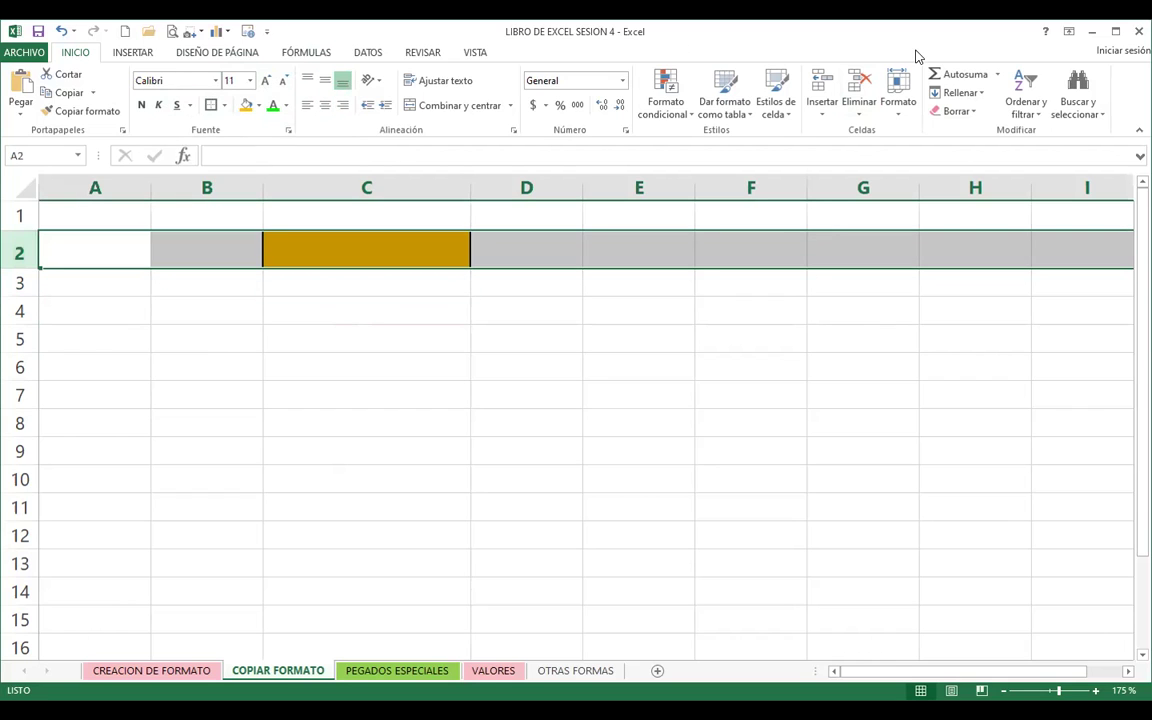
click(858, 114)
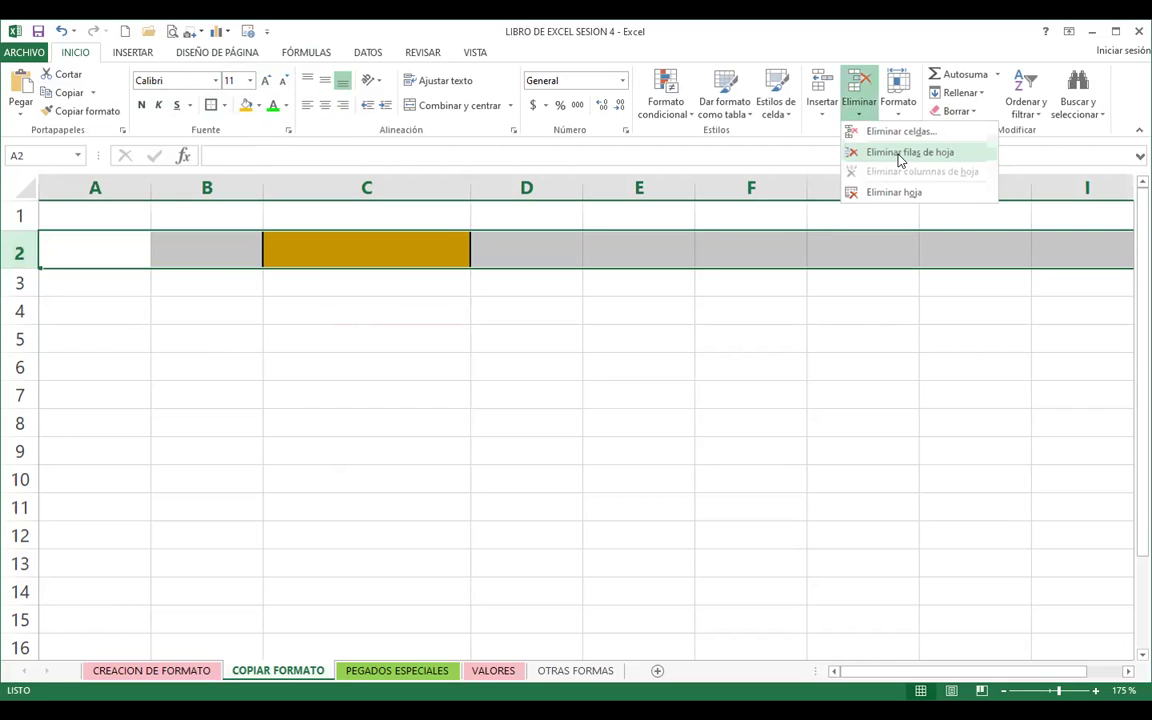
click(900, 152)
click(328, 245)
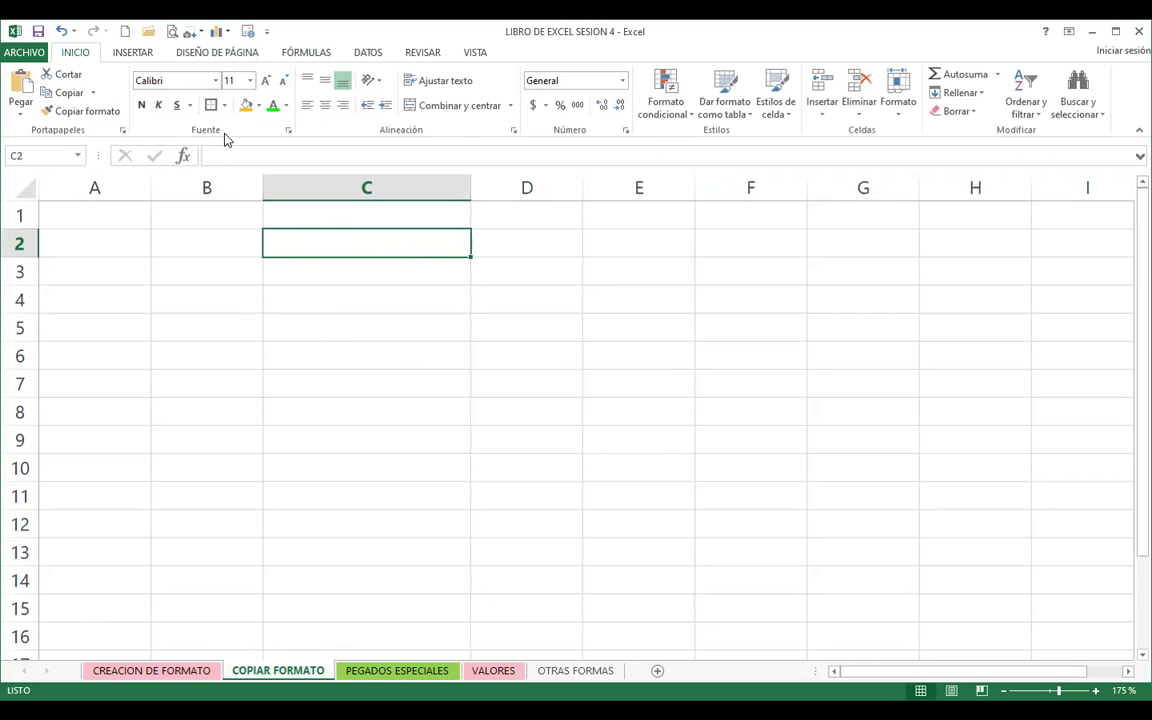
- Set C2's text to bold Algerian, size 14
click(215, 80)
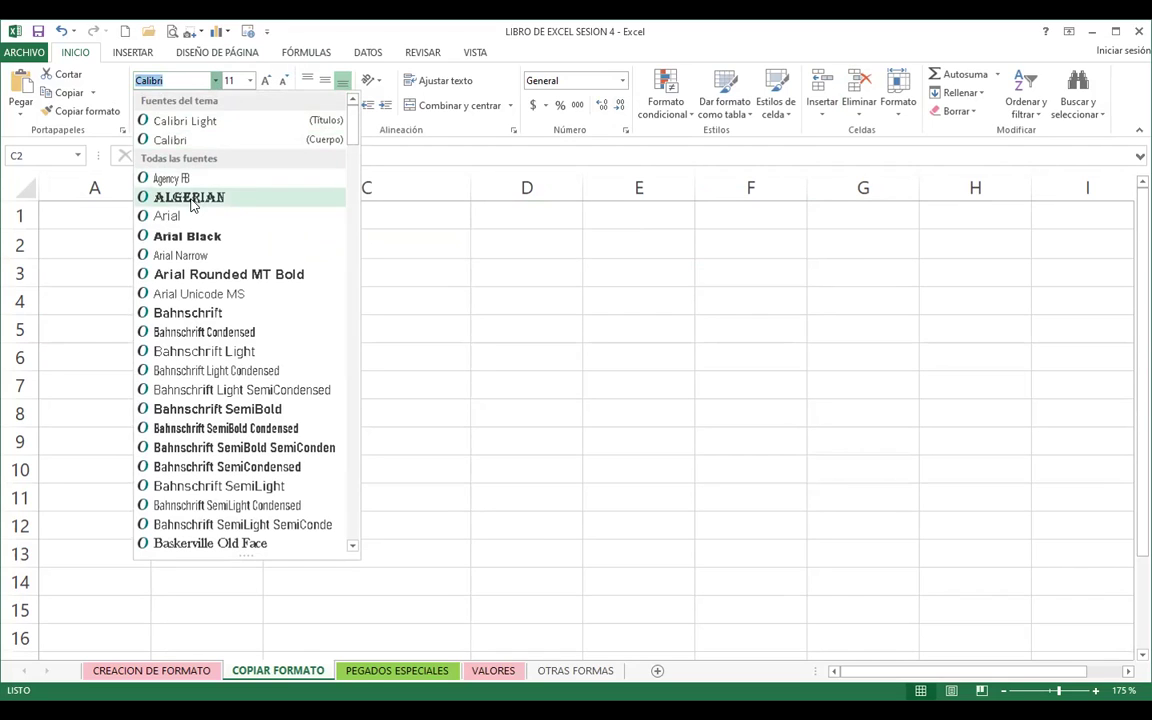
click(190, 198)
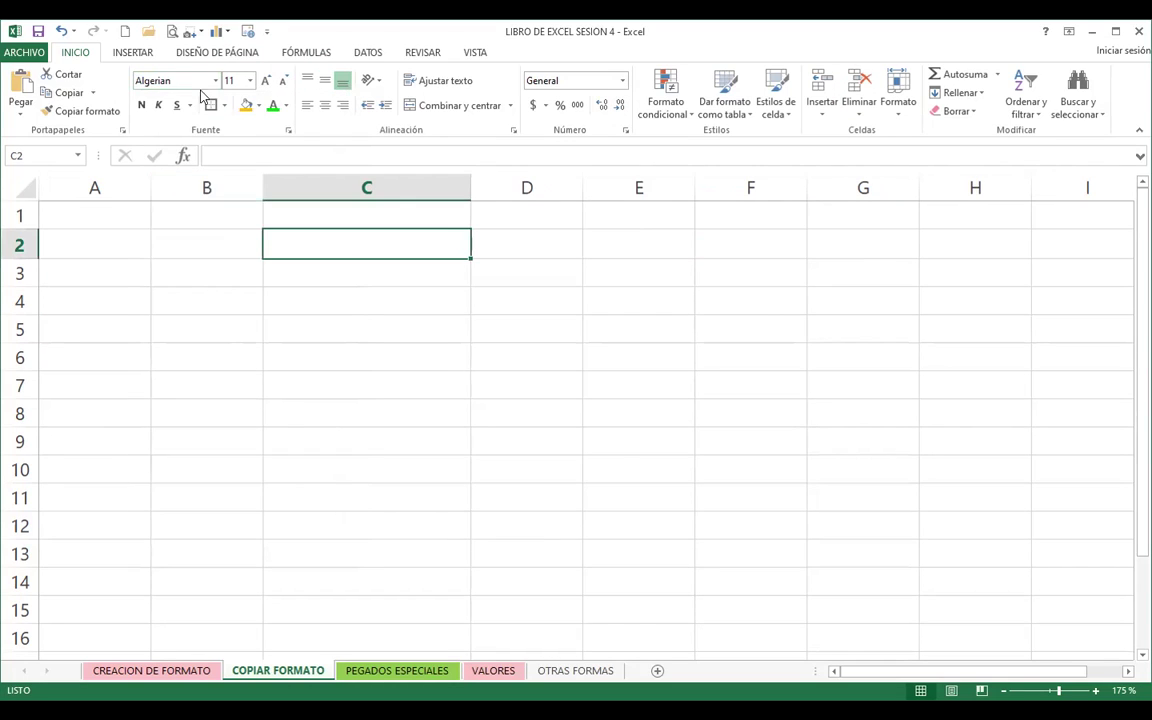
click(250, 80)
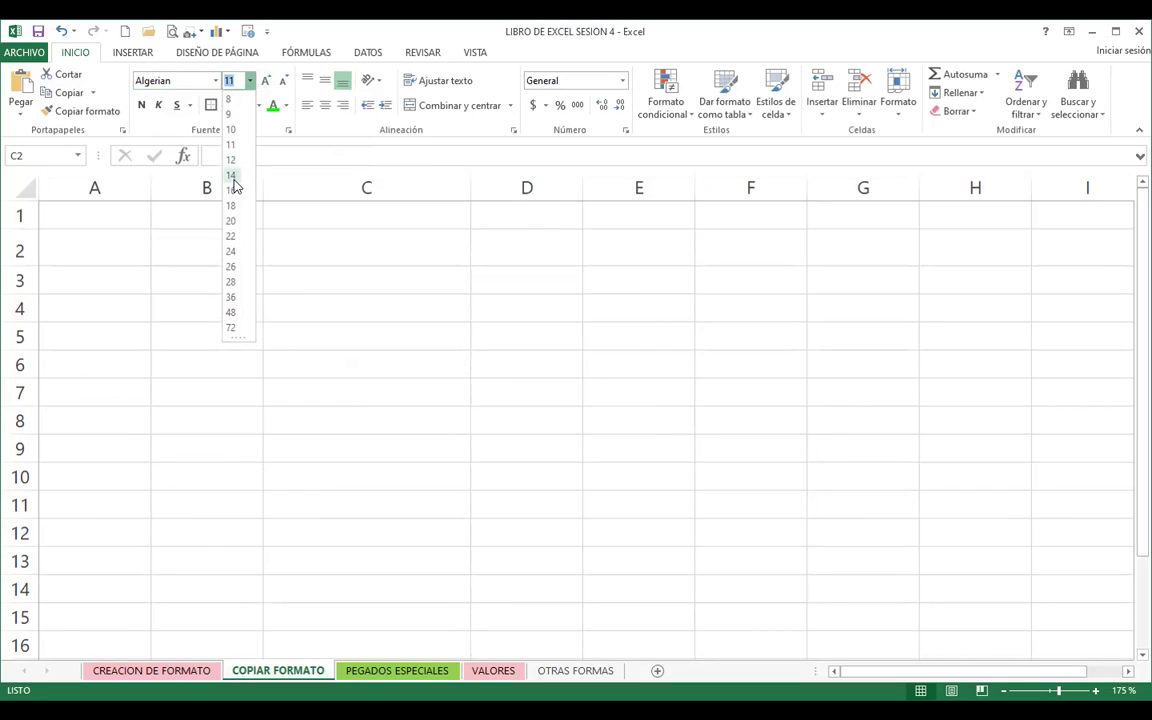
click(232, 176)
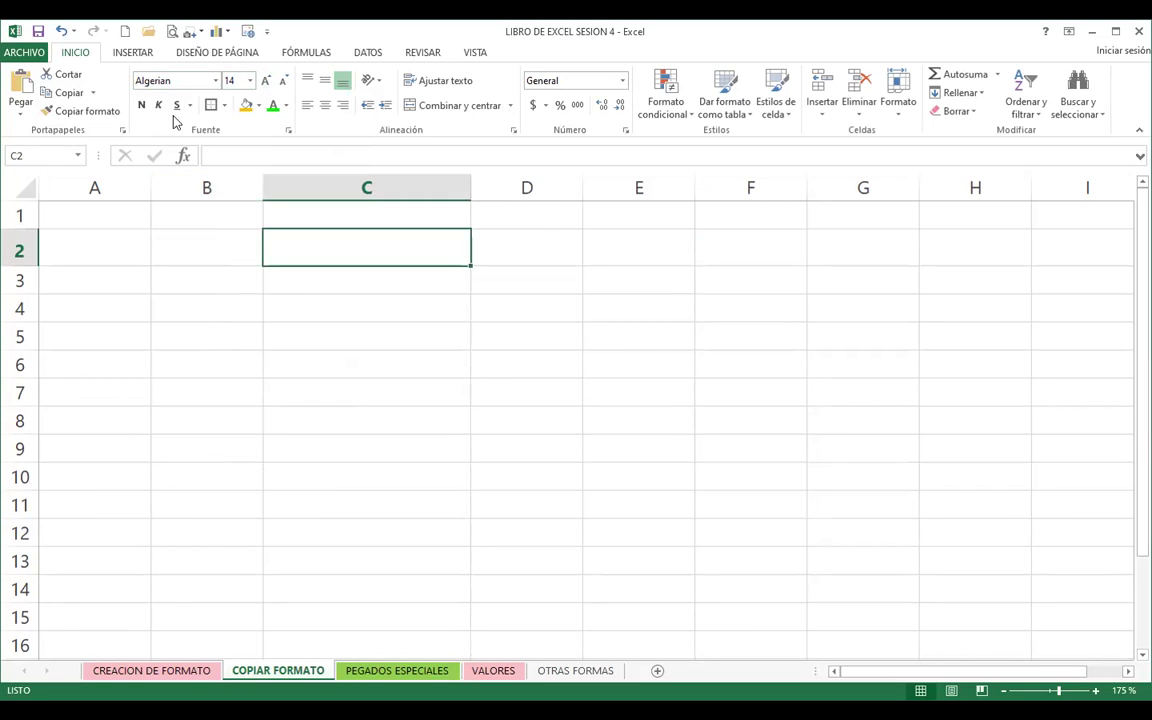
click(142, 106)
- Give C2 a thick box border, orange fill and green font colour
click(223, 106)
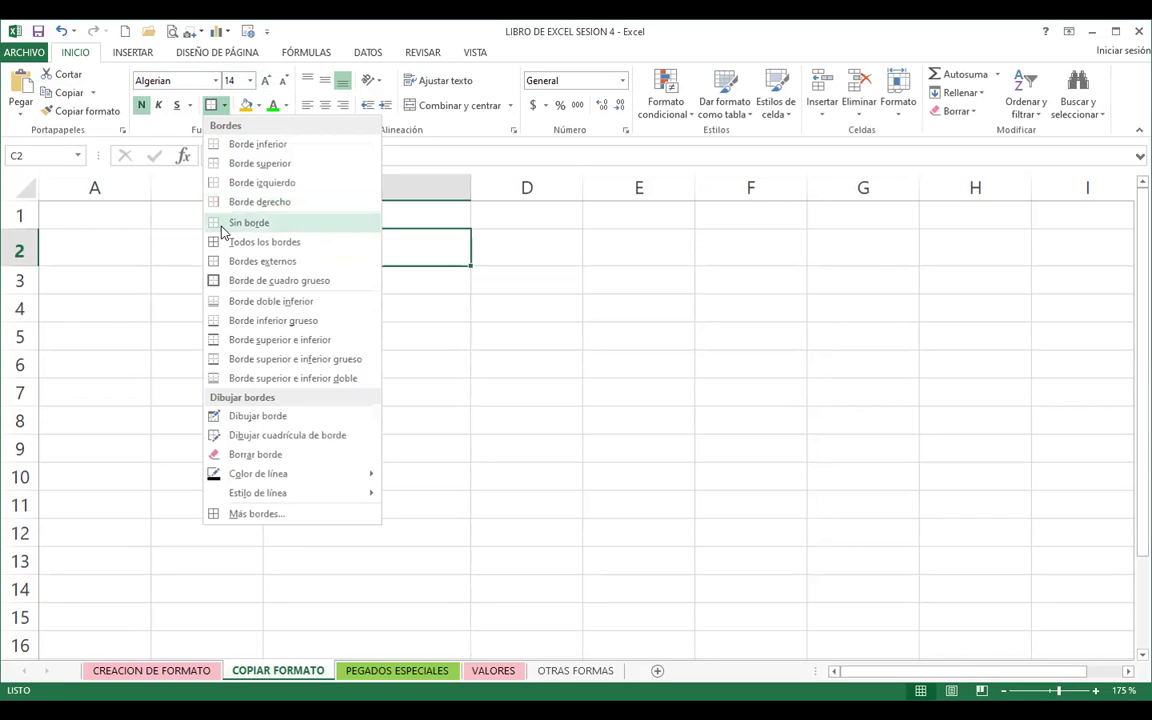
click(290, 283)
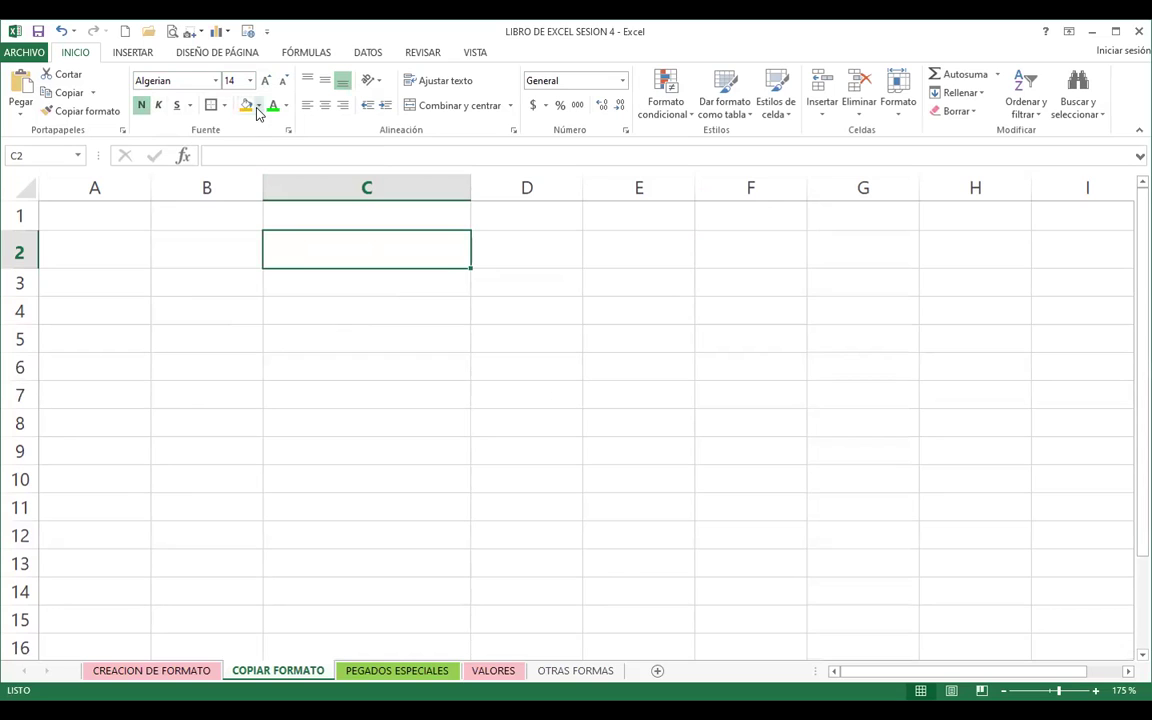
click(257, 106)
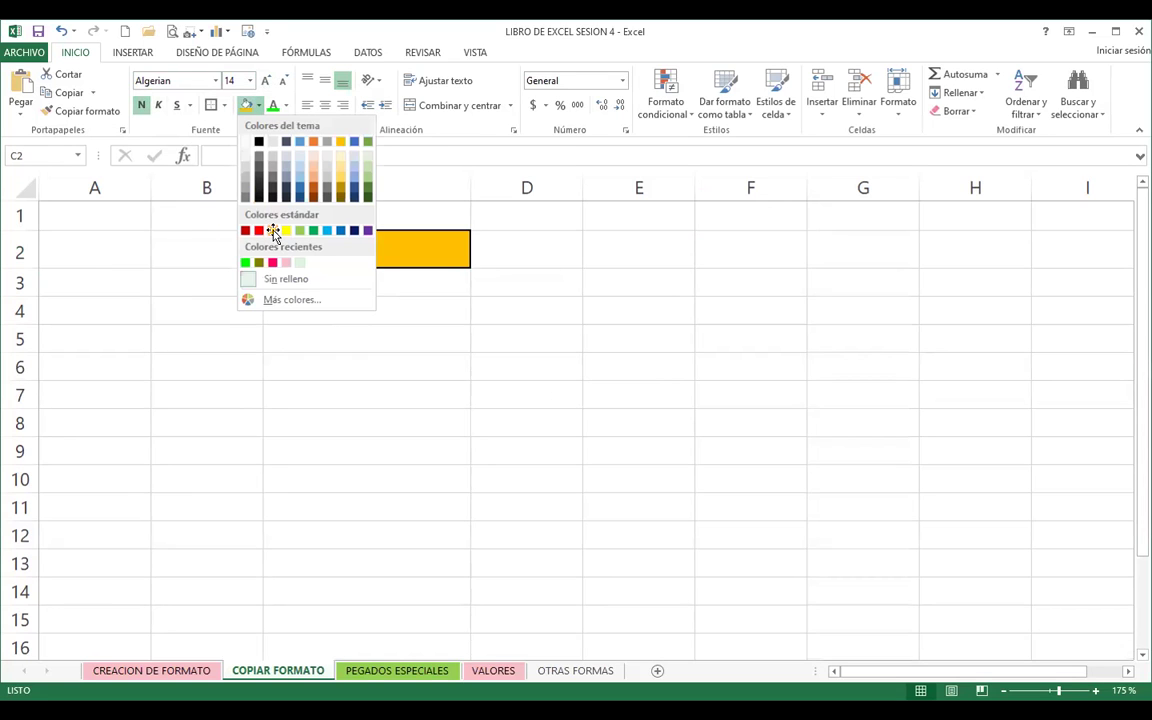
click(275, 230)
click(286, 106)
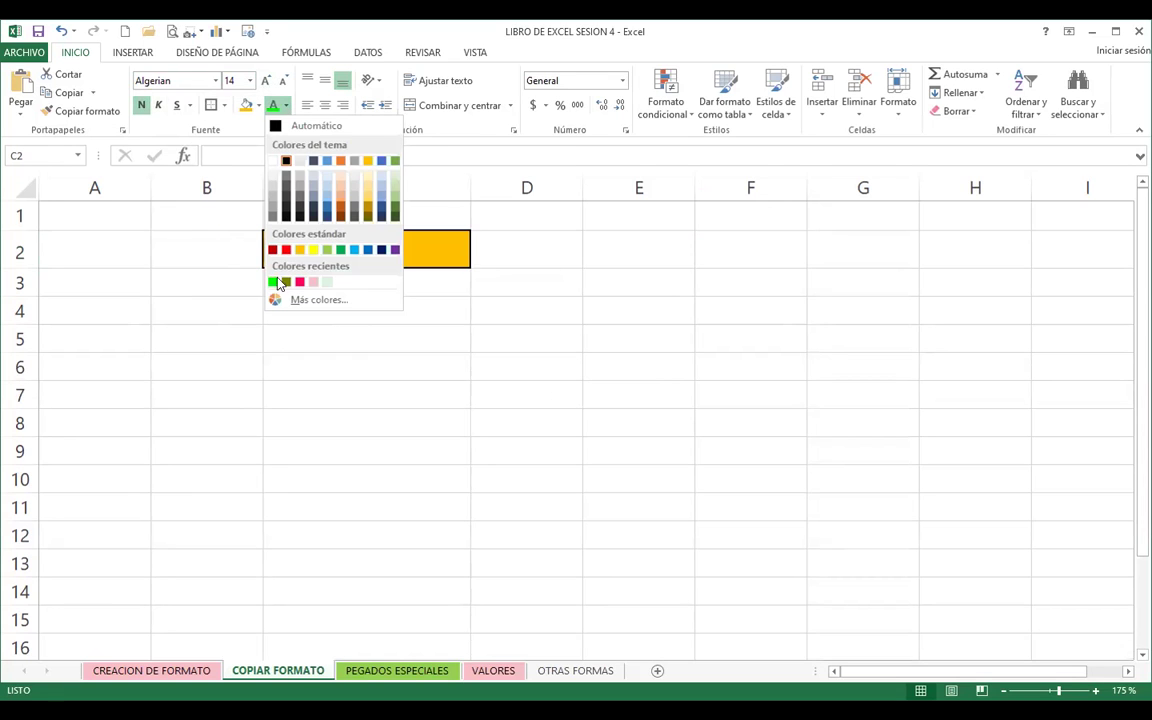
click(274, 283)
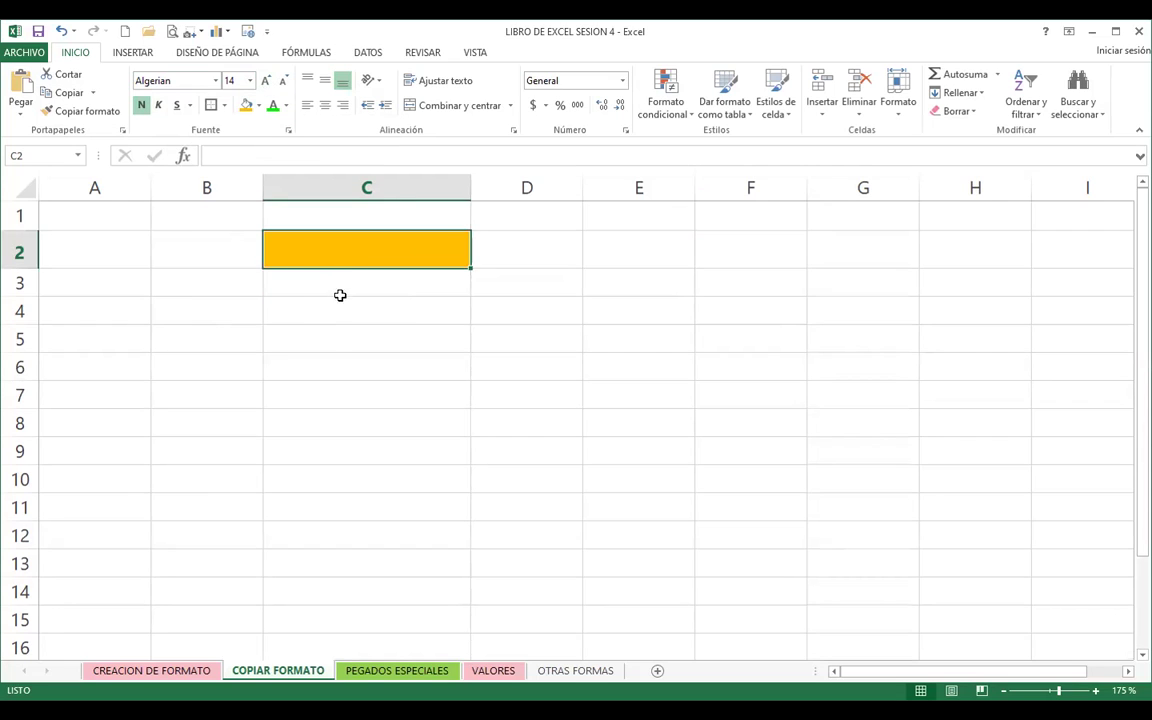
click(306, 301)
click(360, 250)
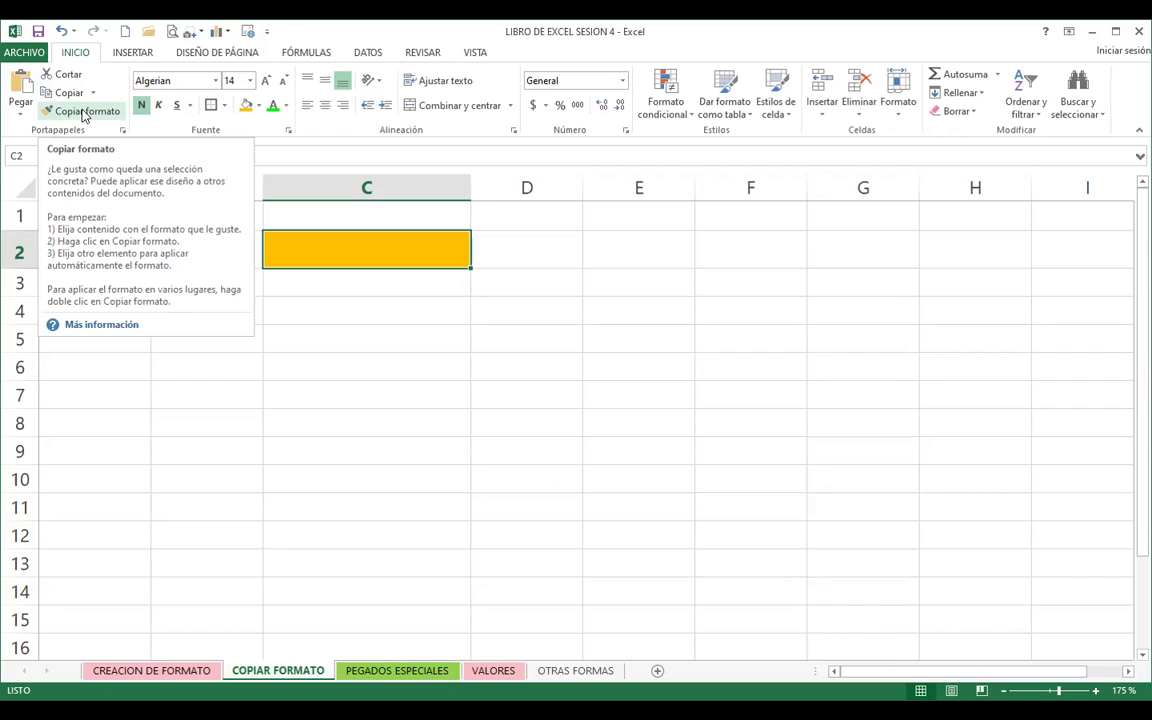
- Activate Copiar formato to pick up C2's orange, bordered, bold green Algerian formatting
click(85, 113)
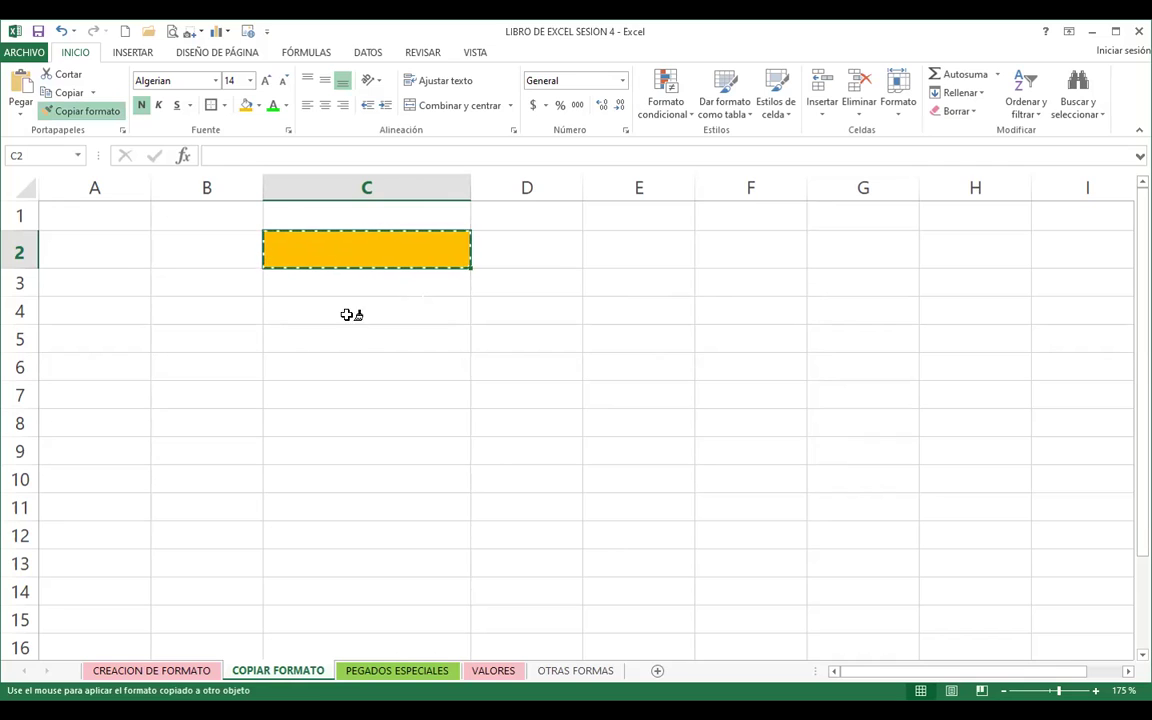
- Paint C2's orange bordered format onto C9, enter EXCEL there, then reselect C2
click(337, 451)
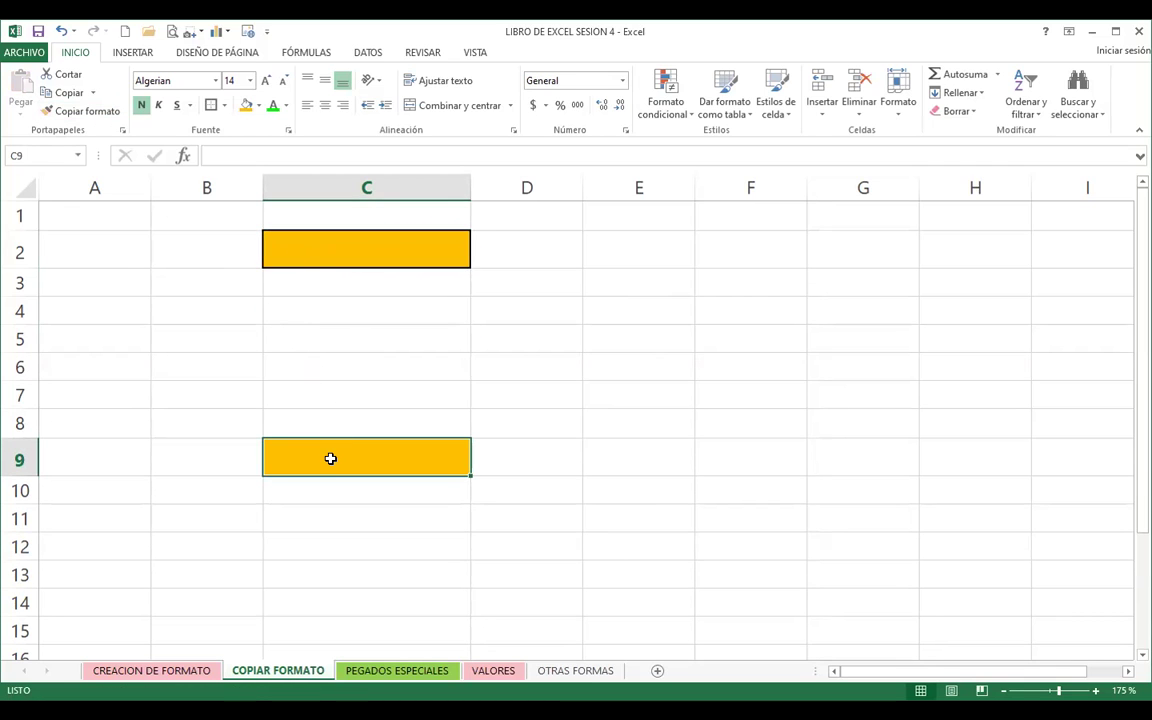
text(EXCEL)
key(Return)
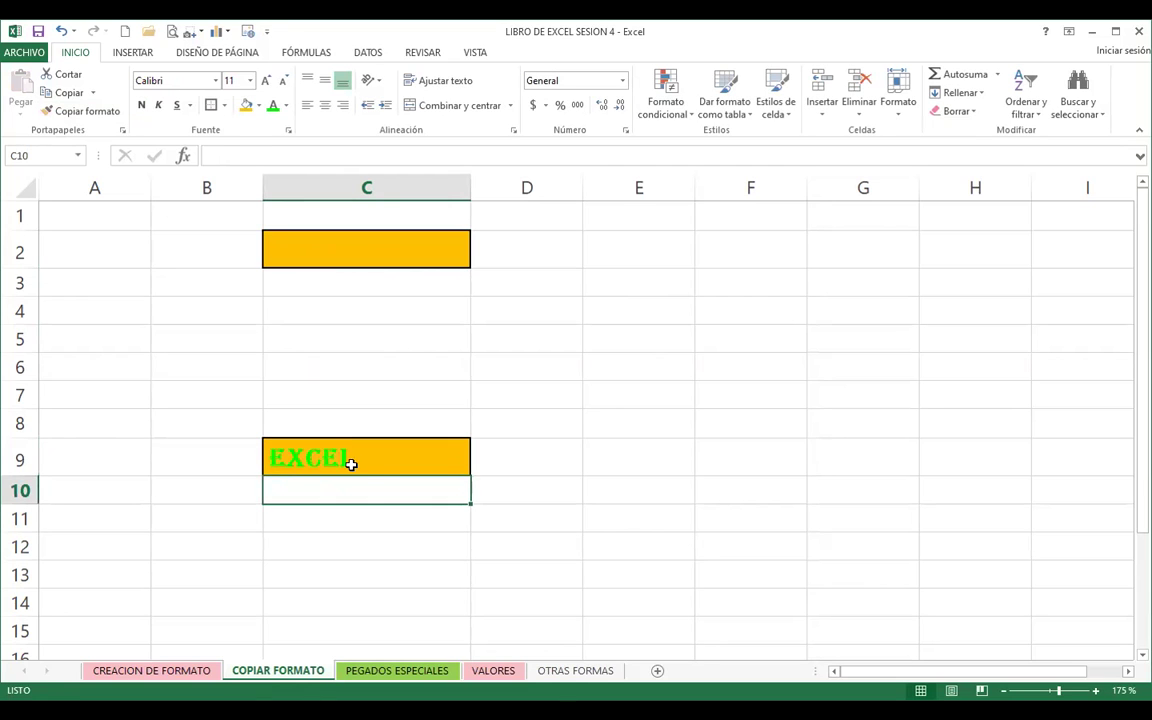
click(360, 461)
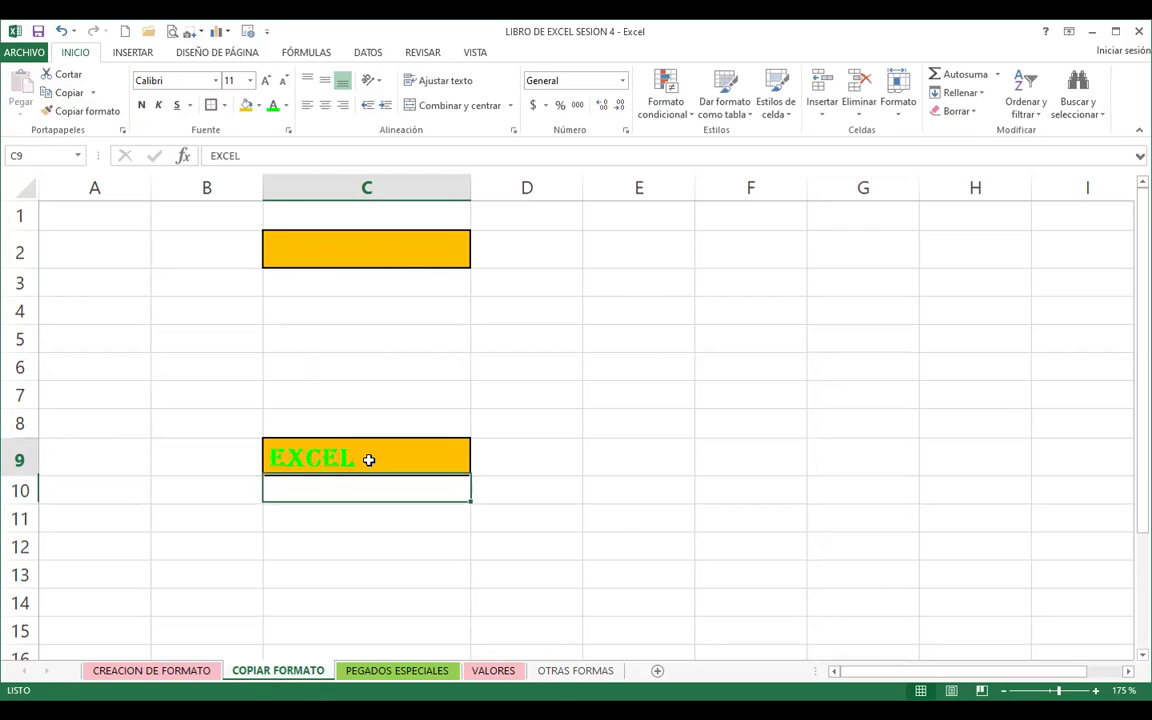
click(351, 261)
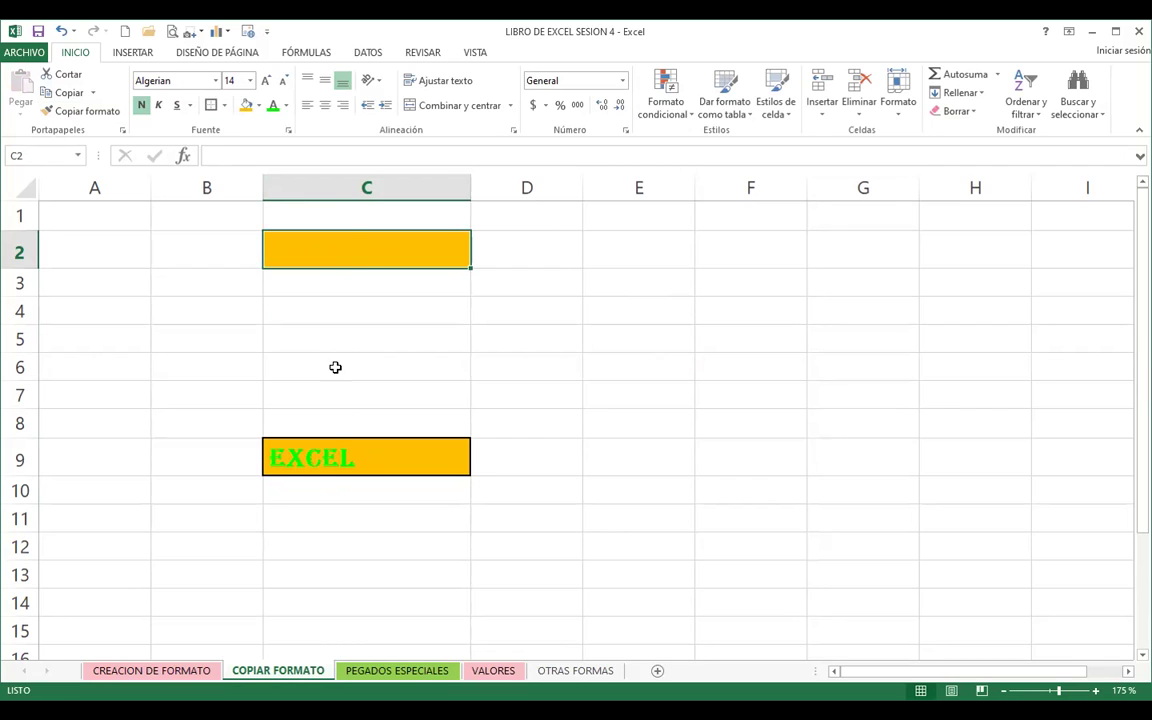
- Centre C2's contents vertically and horizontally
click(324, 104)
click(324, 80)
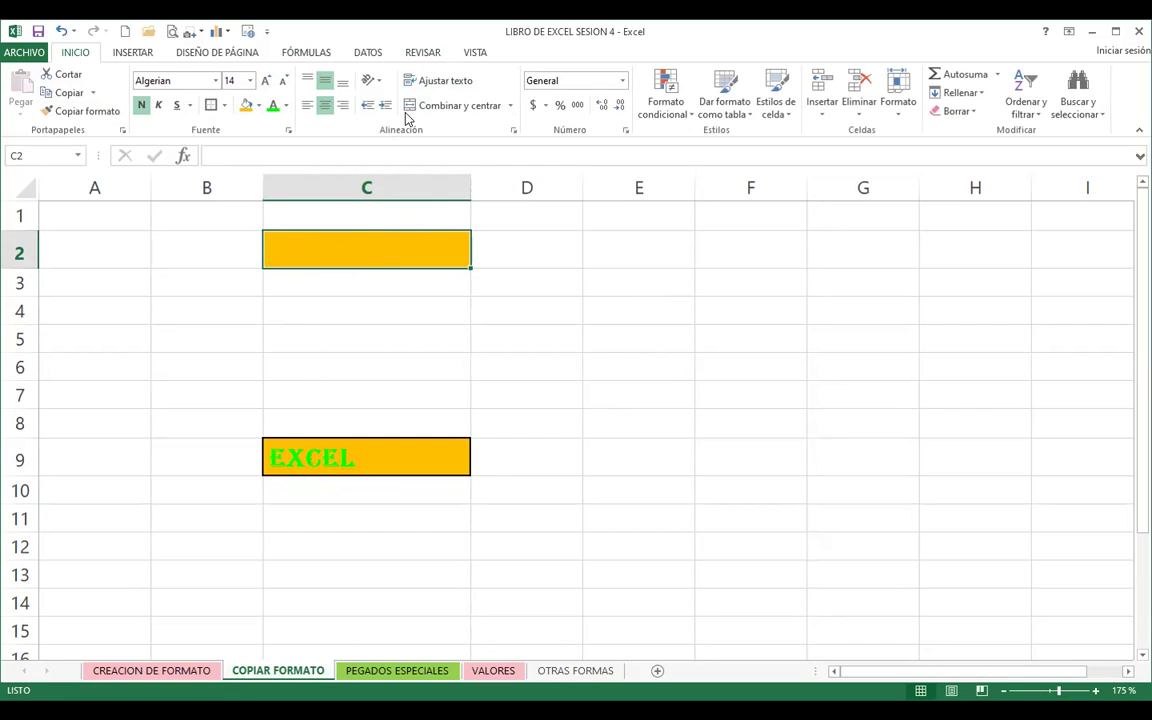
click(324, 106)
- Copy C2's format onto C6 and enter BÁSICO there, then reselect C2
click(86, 111)
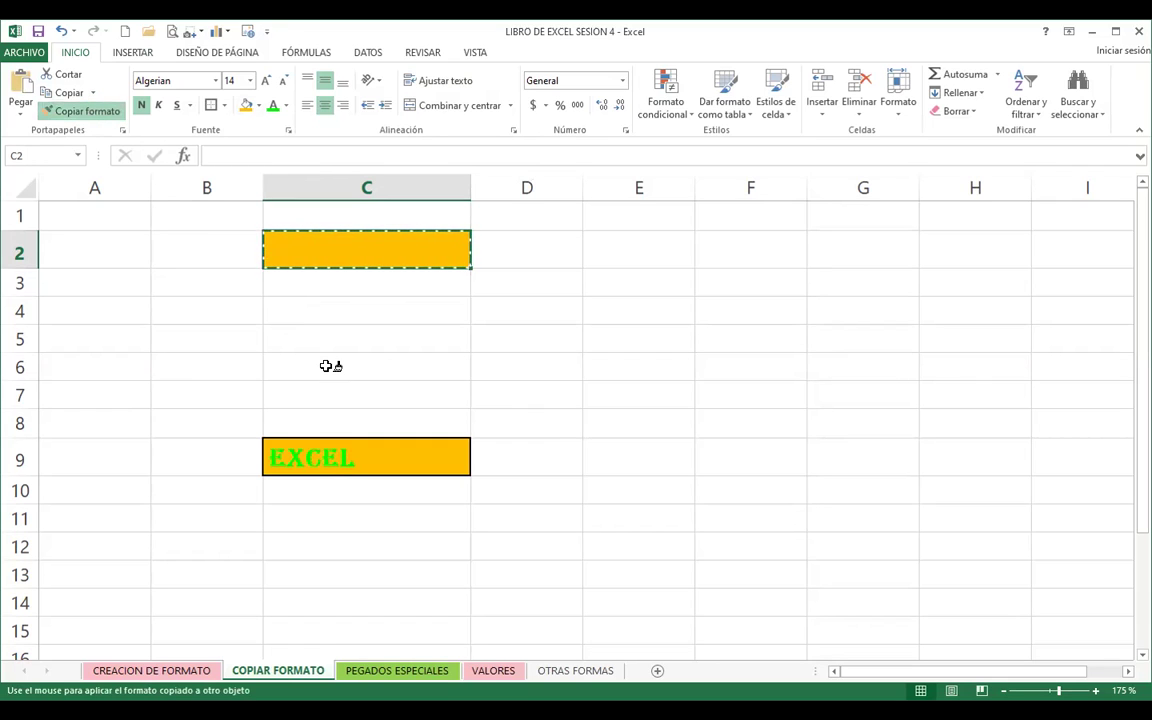
click(330, 367)
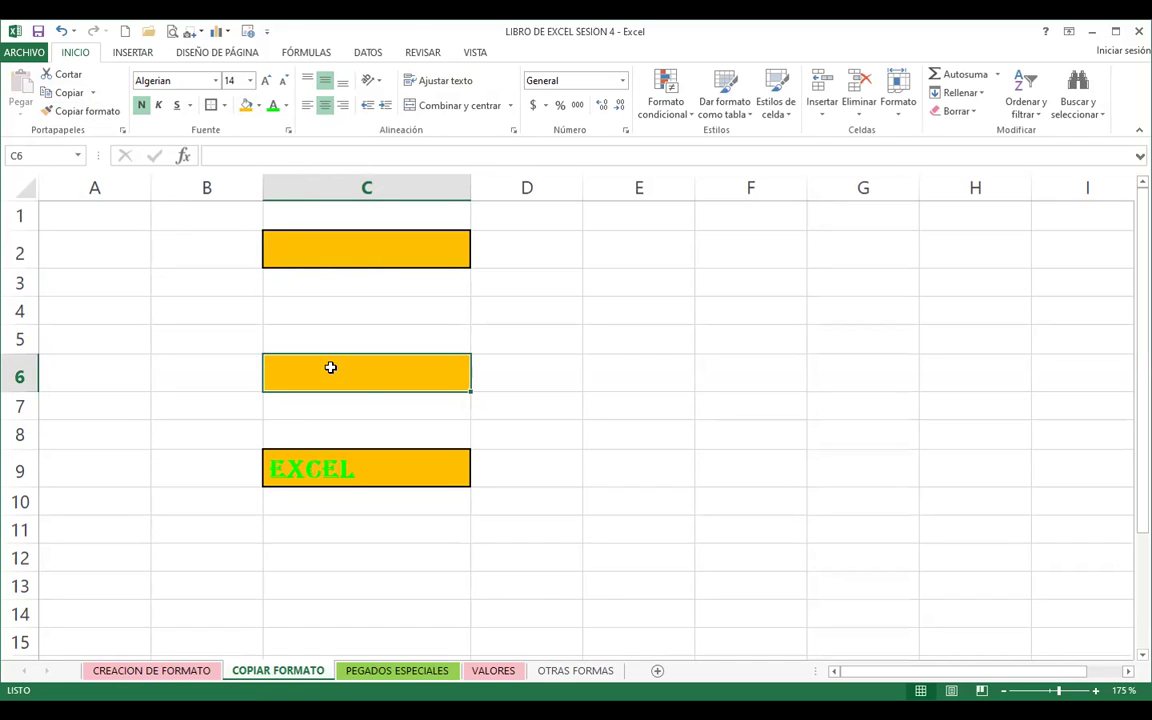
text(BÁSICA)
key(BackSpace)
text(O)
key(Return)
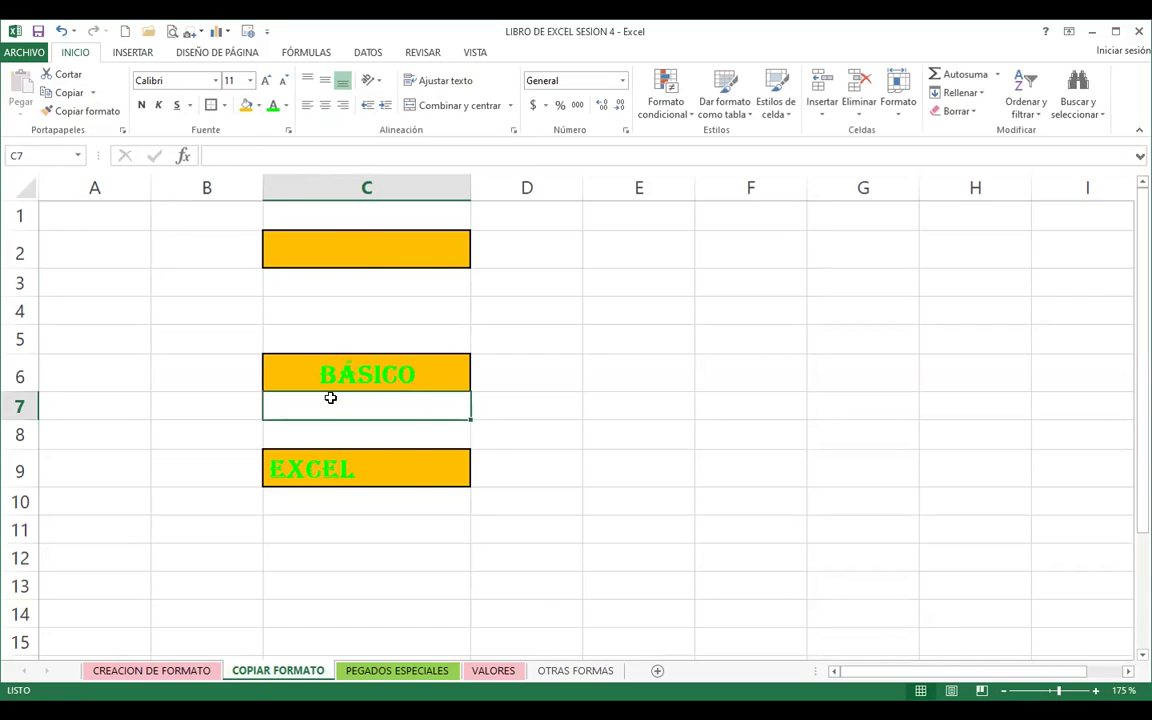
click(347, 252)
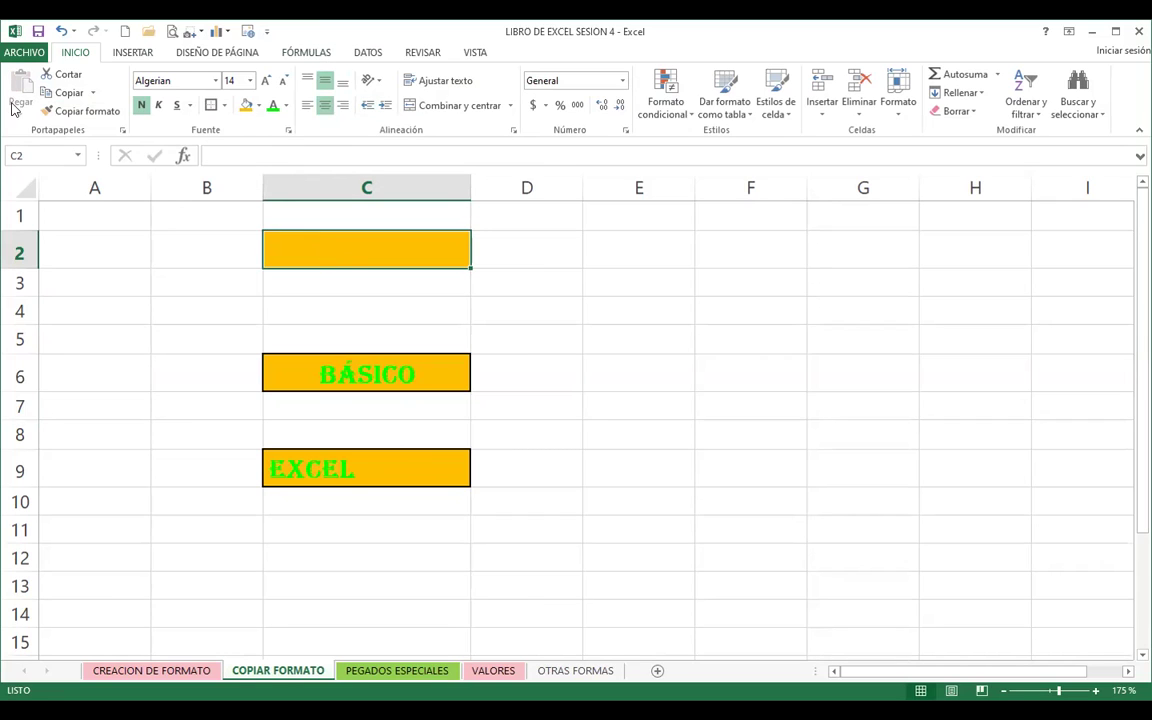
click(80, 111)
click(391, 374)
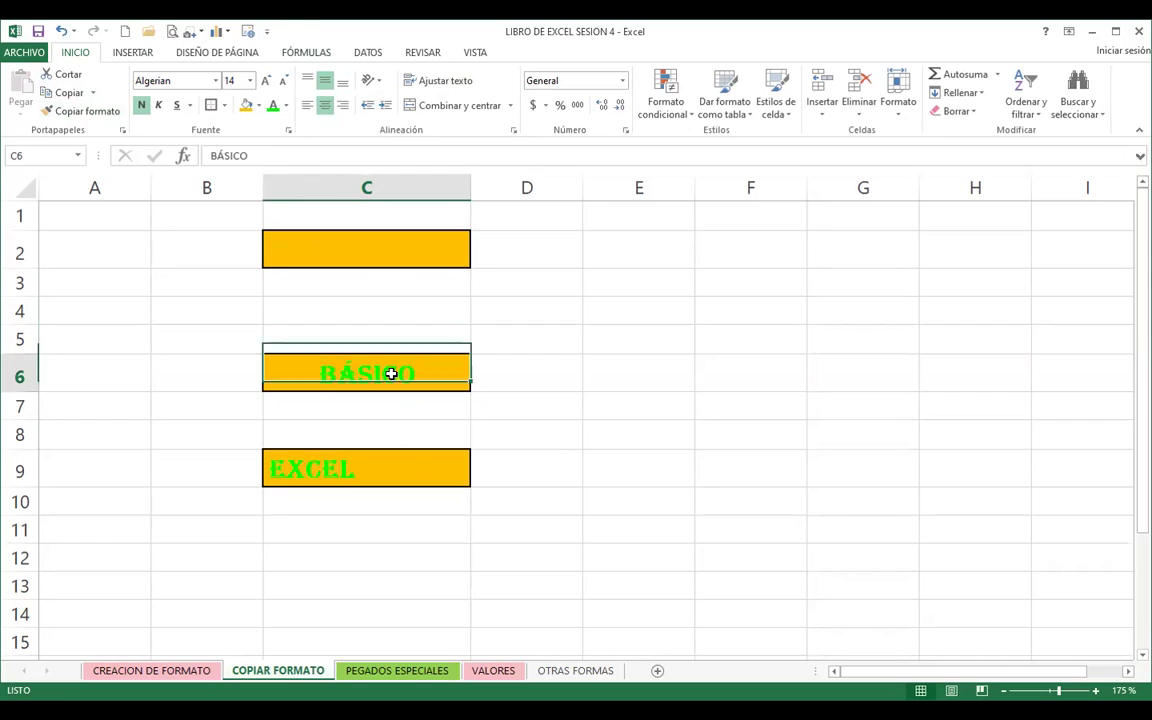
click(368, 468)
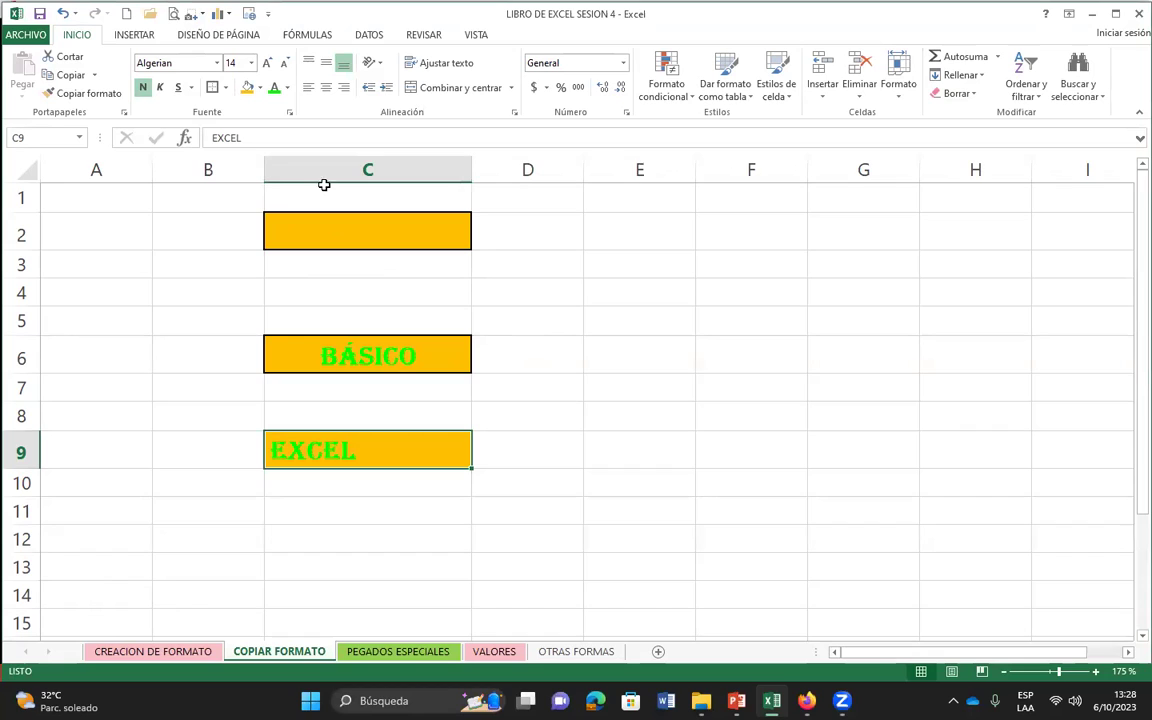
click(284, 228)
click(320, 367)
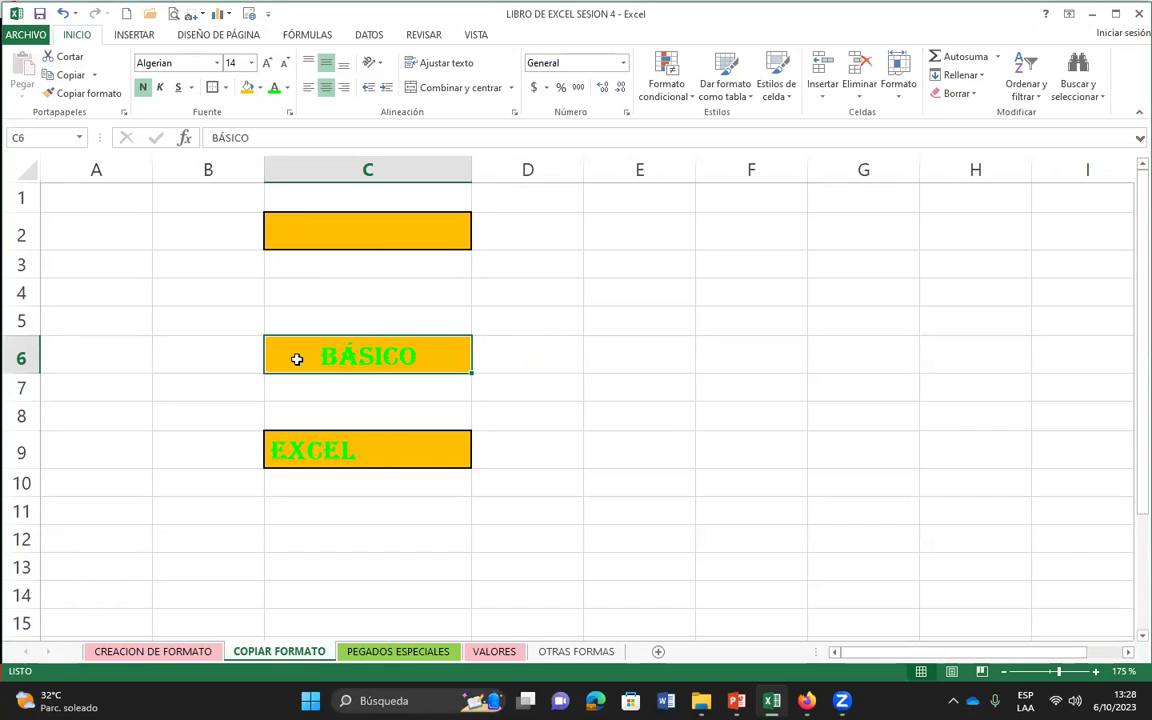
click(355, 452)
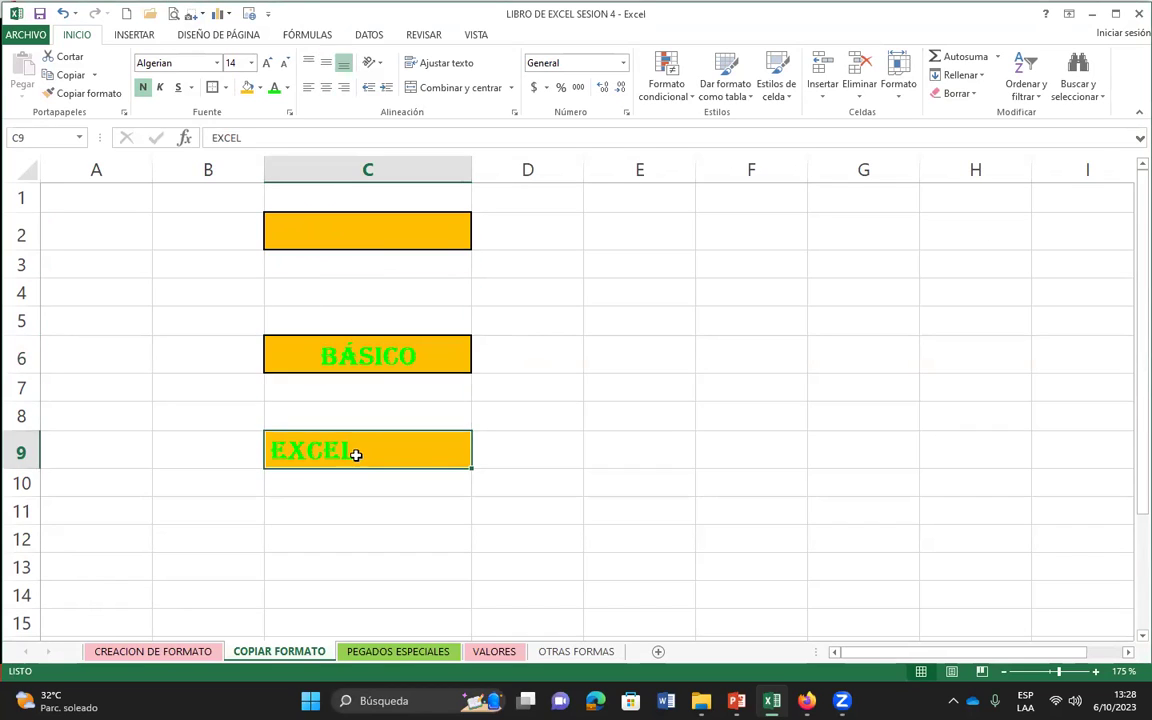
click(320, 242)
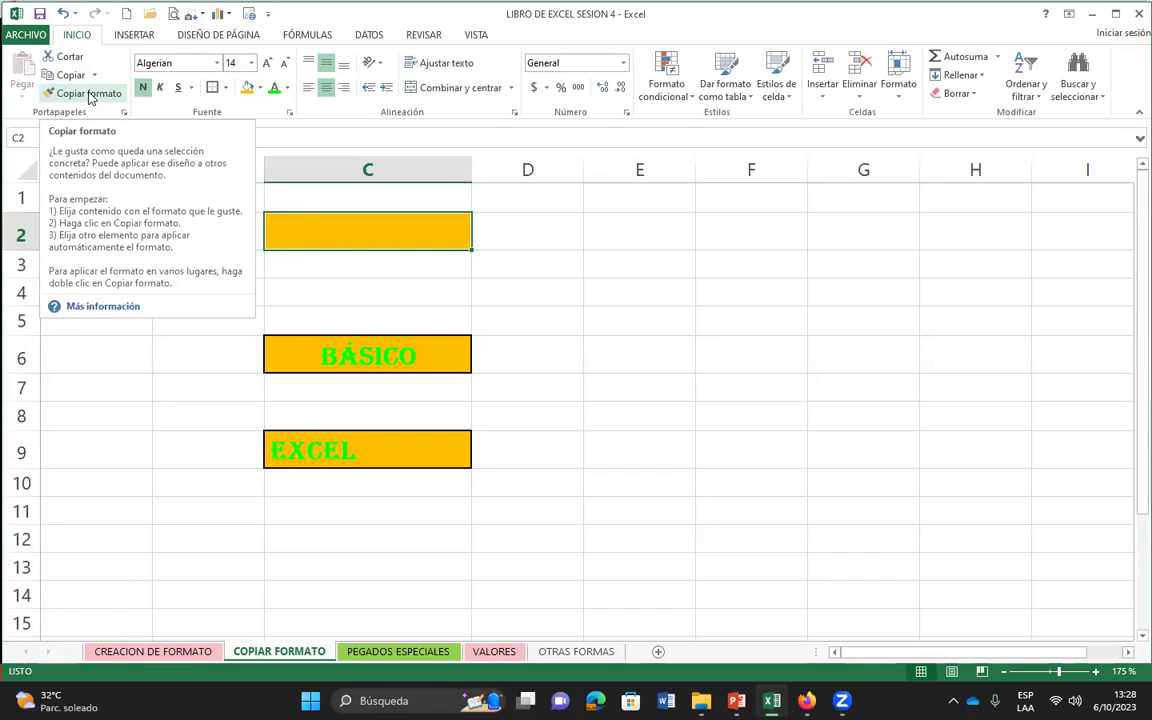
- Lock the format painter and paint B14, D14, E13:G15, C18:C20, E18:G20, C14:D18, A17:B19 orange
click(90, 97)
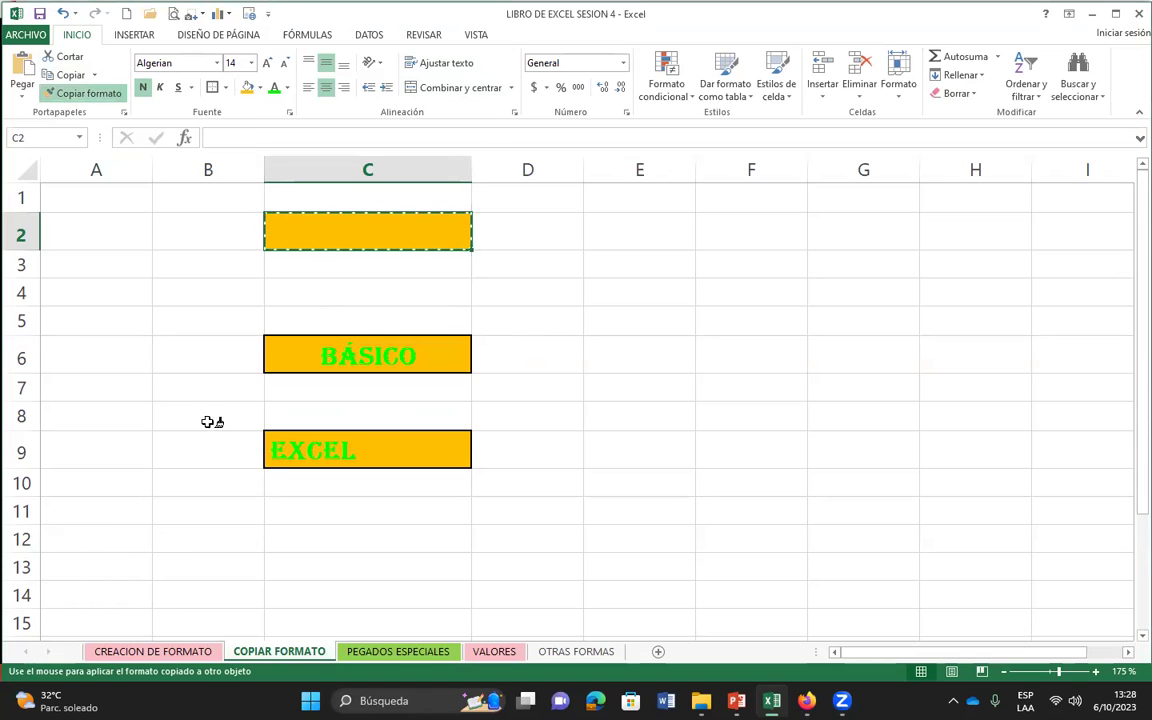
scroll(207, 424, down, 2)
scroll(206, 415, down, 2)
scroll(225, 395, up, 4)
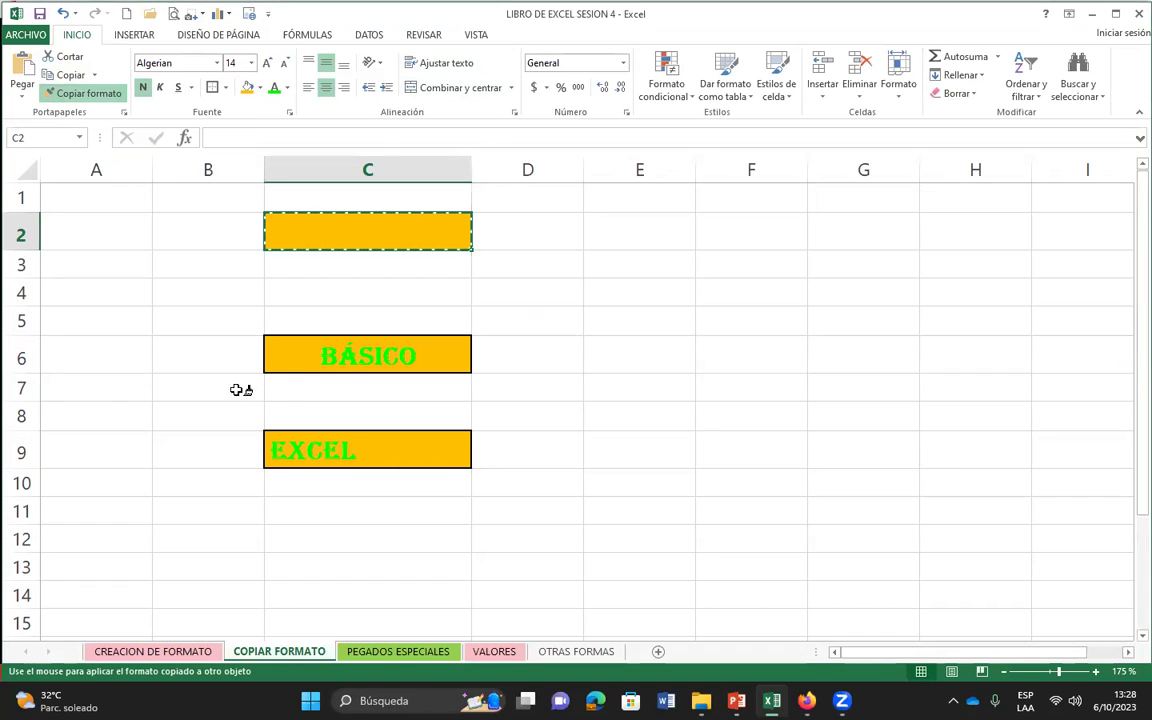
scroll(173, 325, down, 4)
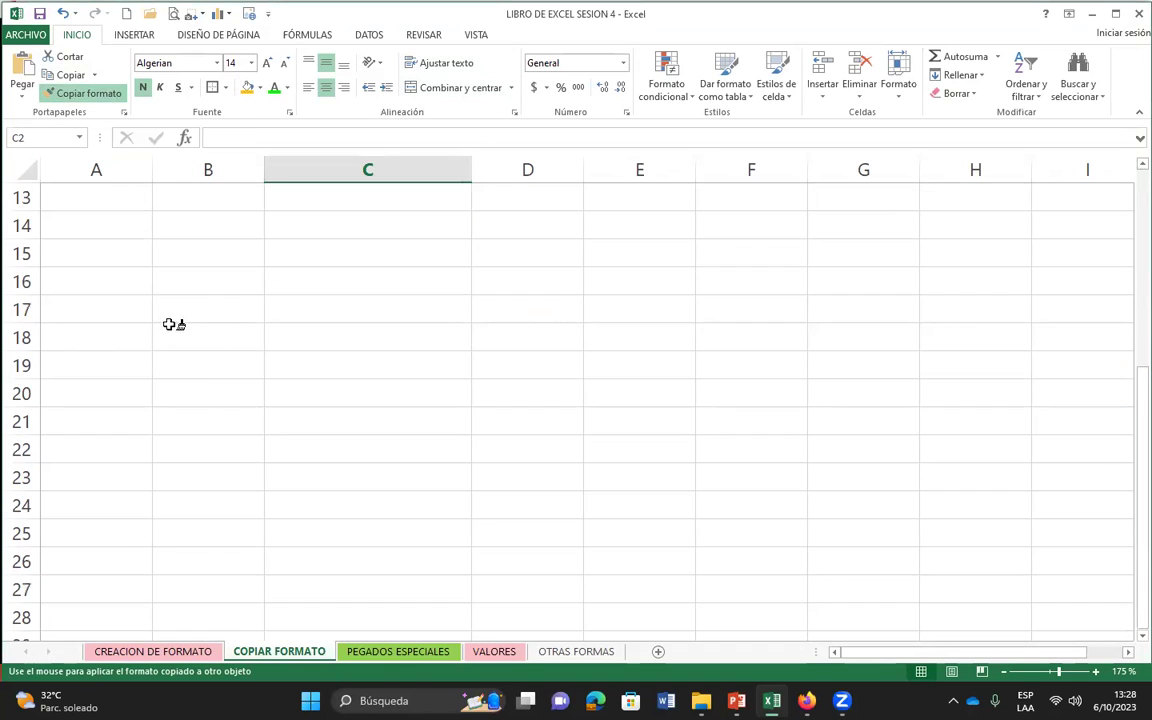
click(180, 218)
click(543, 237)
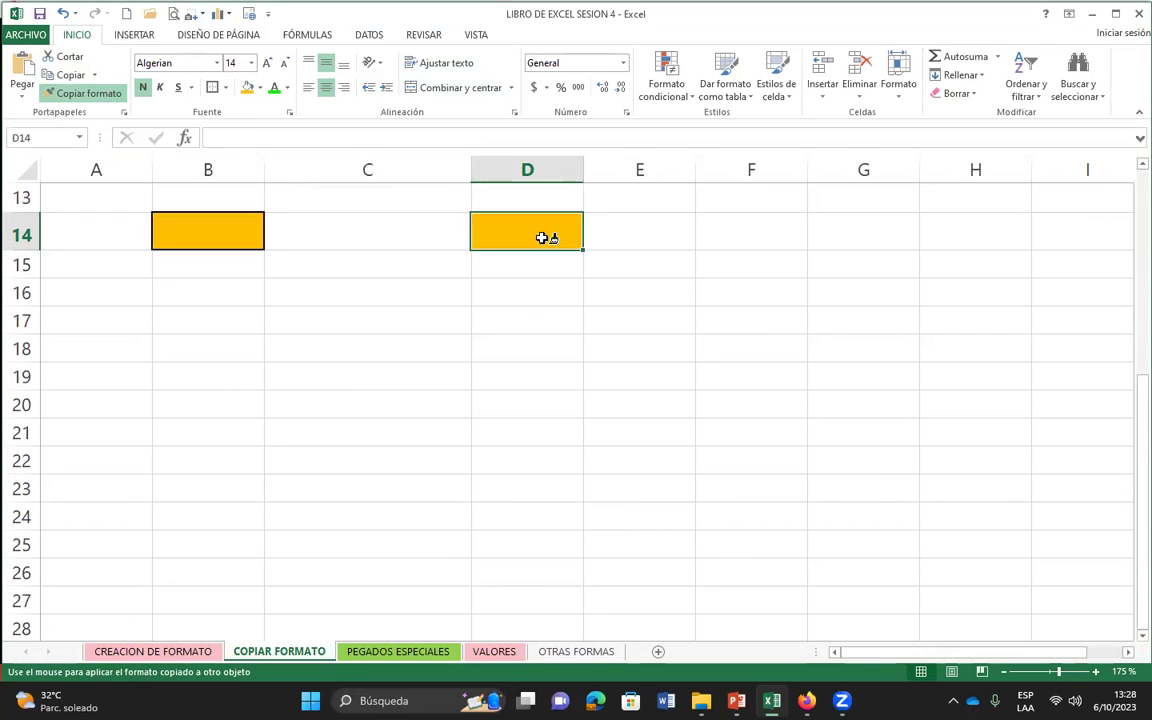
drag(600, 193, 850, 265)
drag(288, 373, 330, 425)
drag(600, 372, 780, 410)
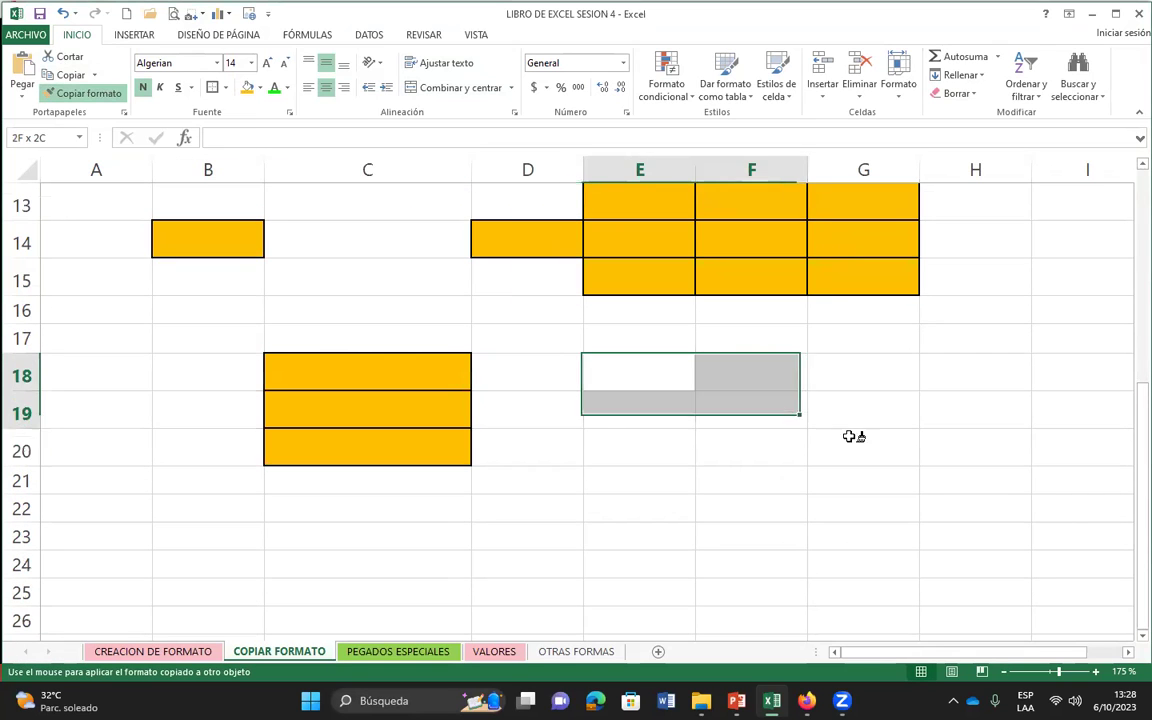
drag(848, 436, 850, 445)
drag(400, 240, 525, 385)
drag(95, 355, 216, 428)
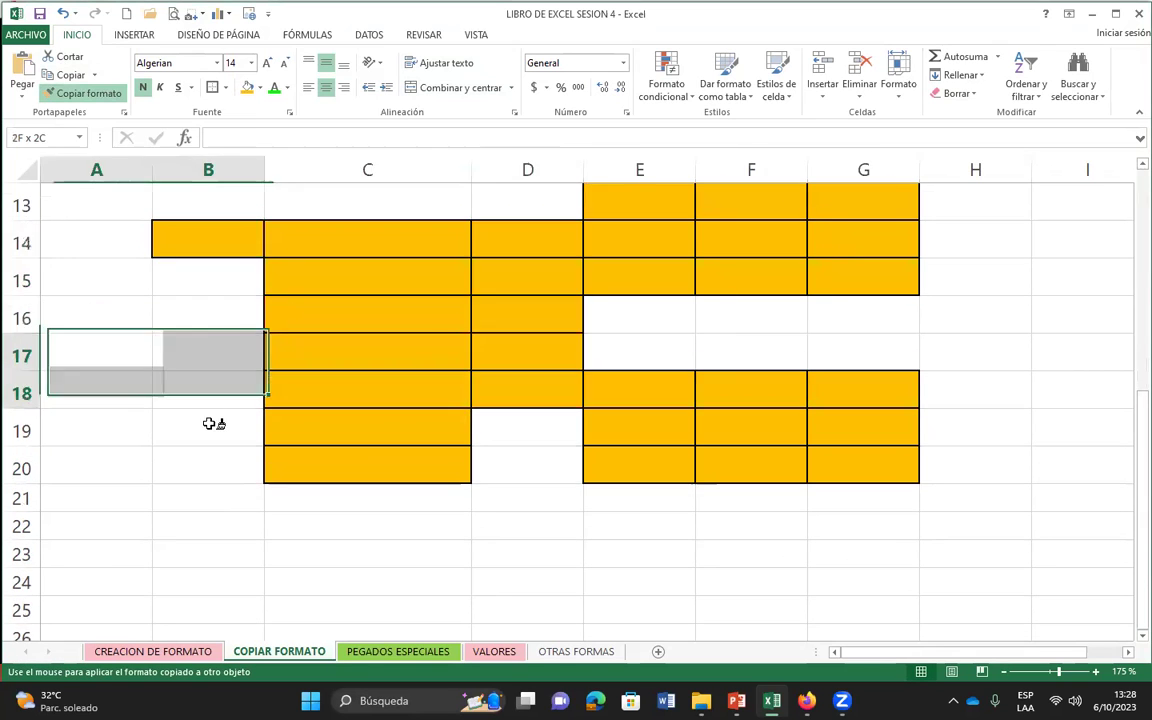
- Paint A27:B29, C27:D28, F26:G28, C32:E32, G32:H33 and D35 with the orange format
click(116, 272)
scroll(218, 385, down, 4)
drag(90, 252, 188, 340)
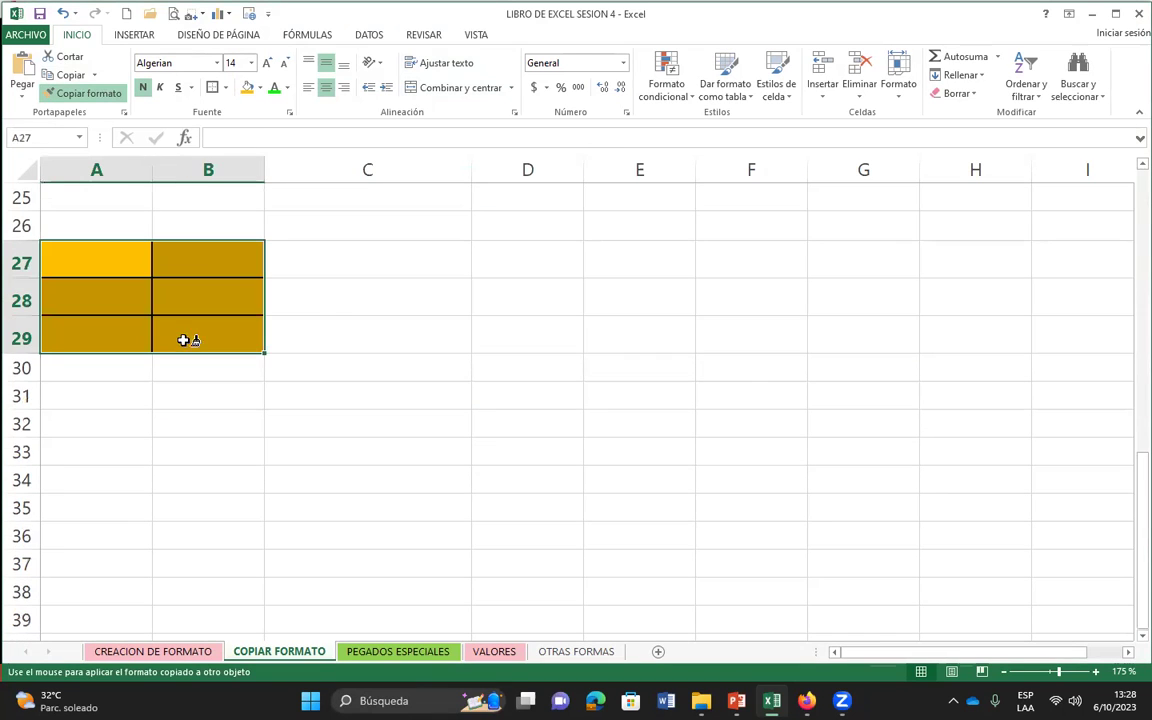
drag(342, 262, 555, 300)
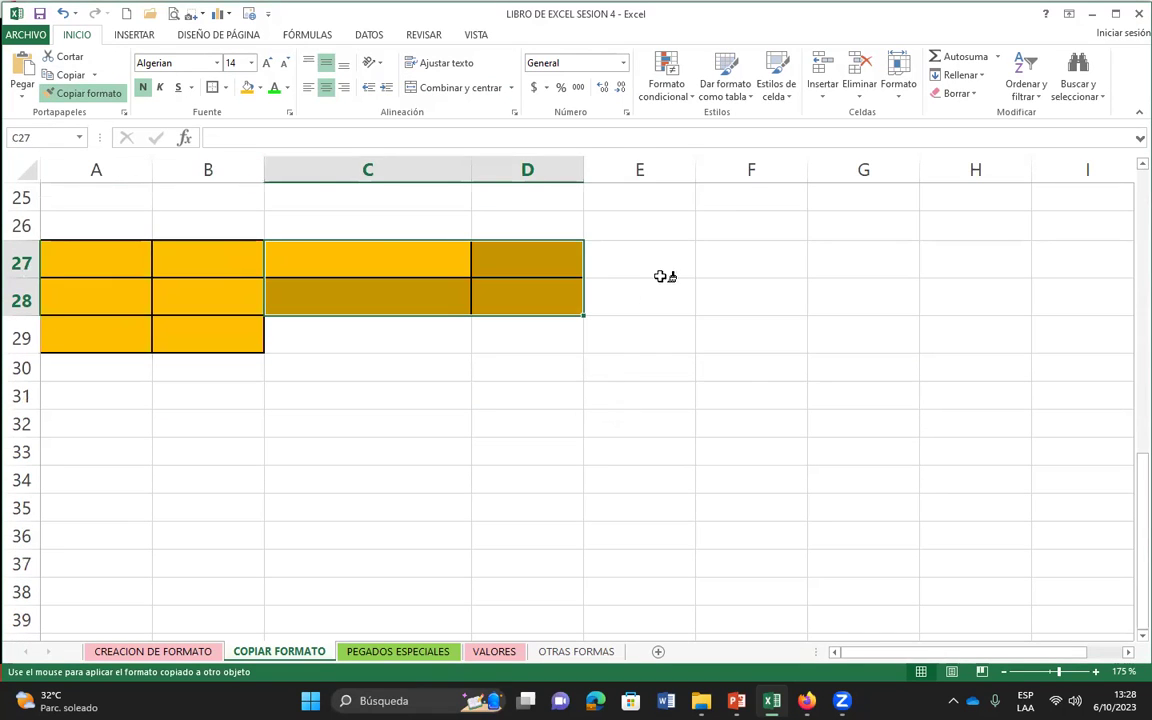
drag(710, 225, 900, 305)
drag(300, 432, 650, 435)
drag(830, 440, 991, 466)
click(552, 540)
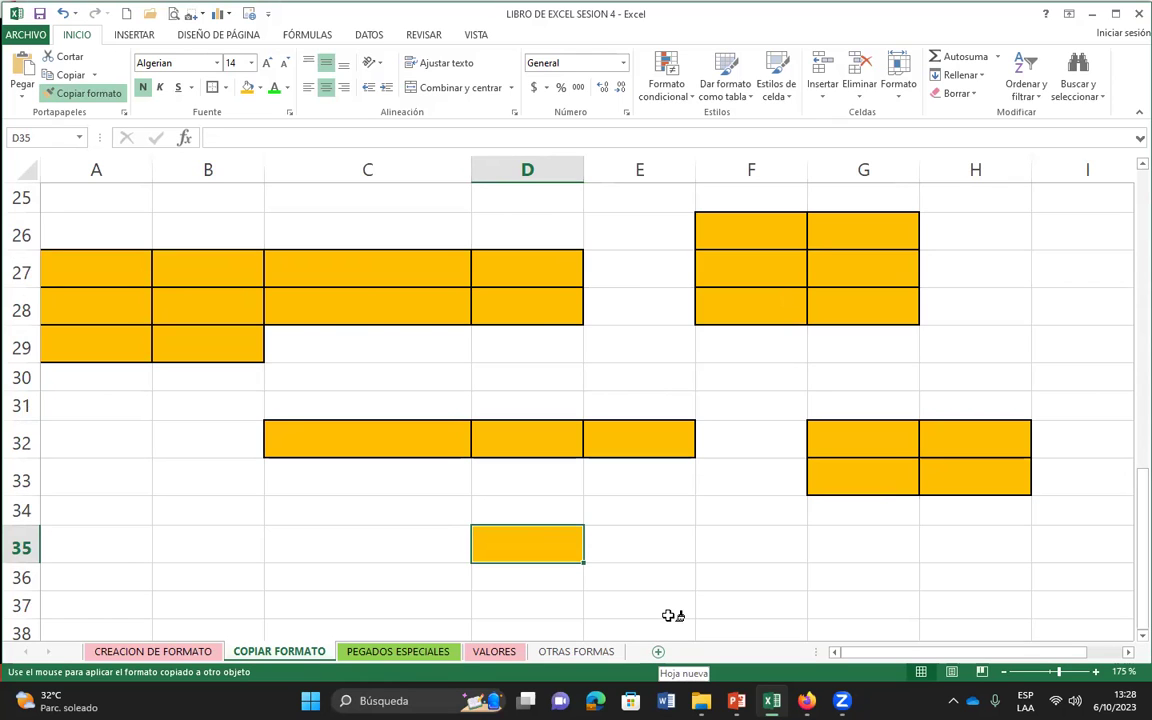
- On a new sheet Hoja2, paint A2:D8, G5:I9, L4:N7, L13:M19 and G16:G20 orange
click(658, 651)
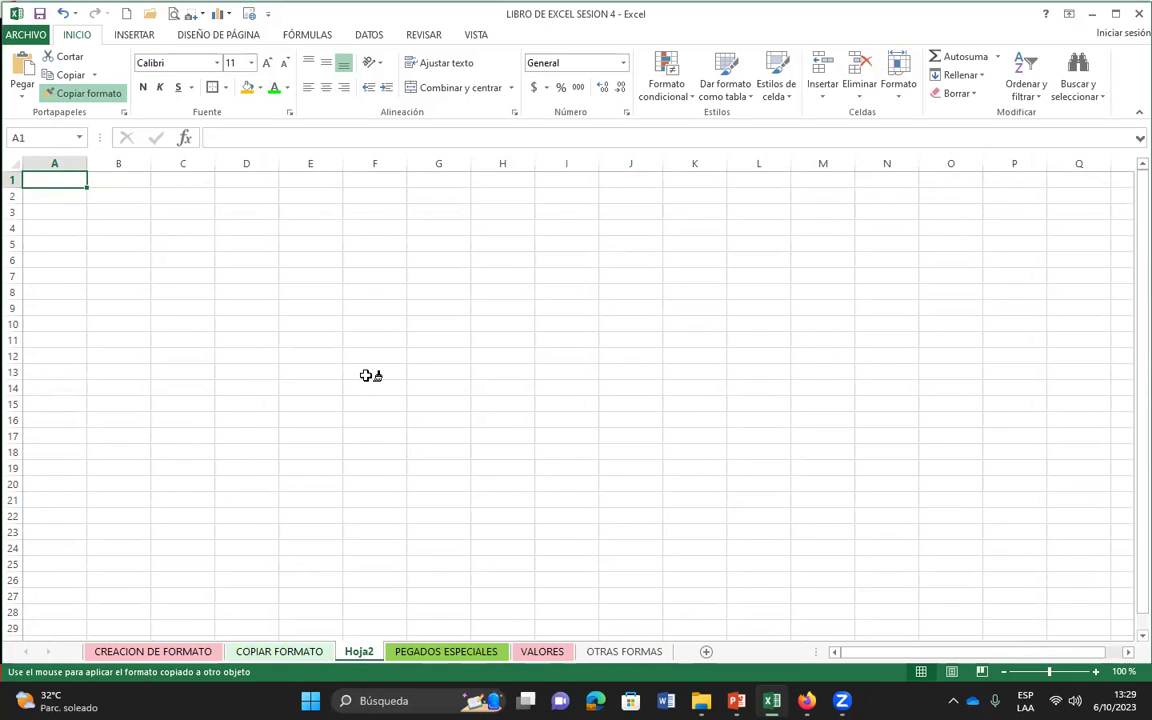
click(80, 196)
drag(178, 232, 250, 292)
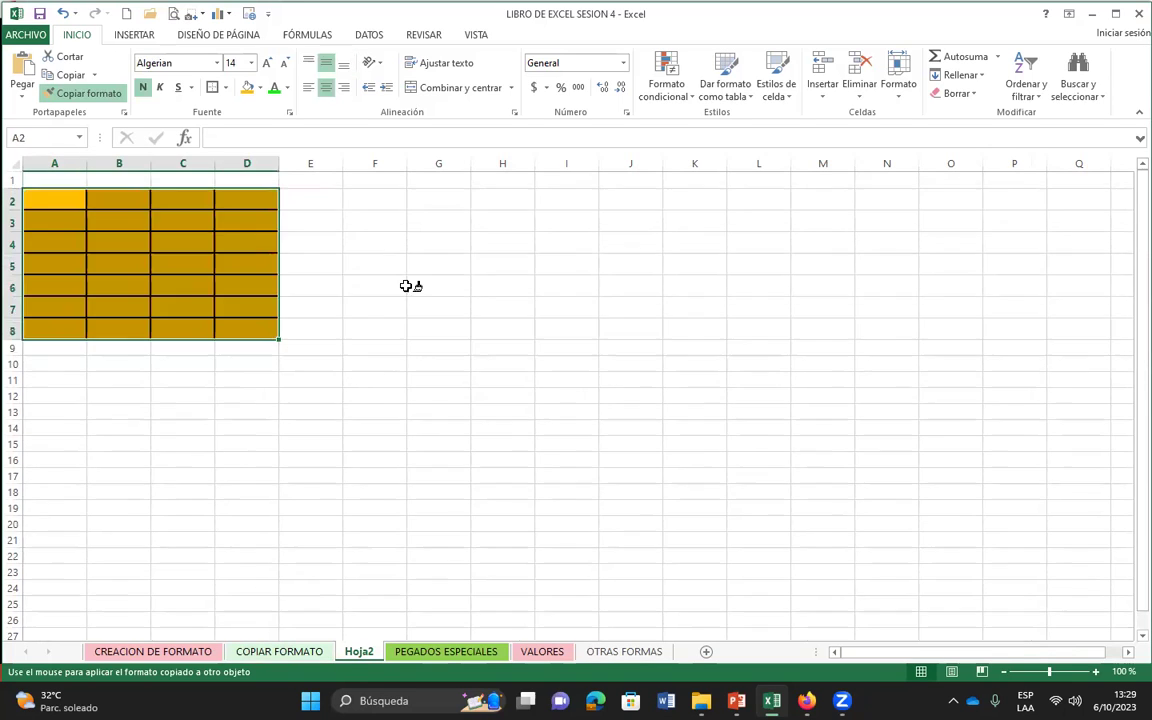
drag(425, 262, 580, 350)
drag(777, 240, 885, 308)
drag(758, 420, 822, 550)
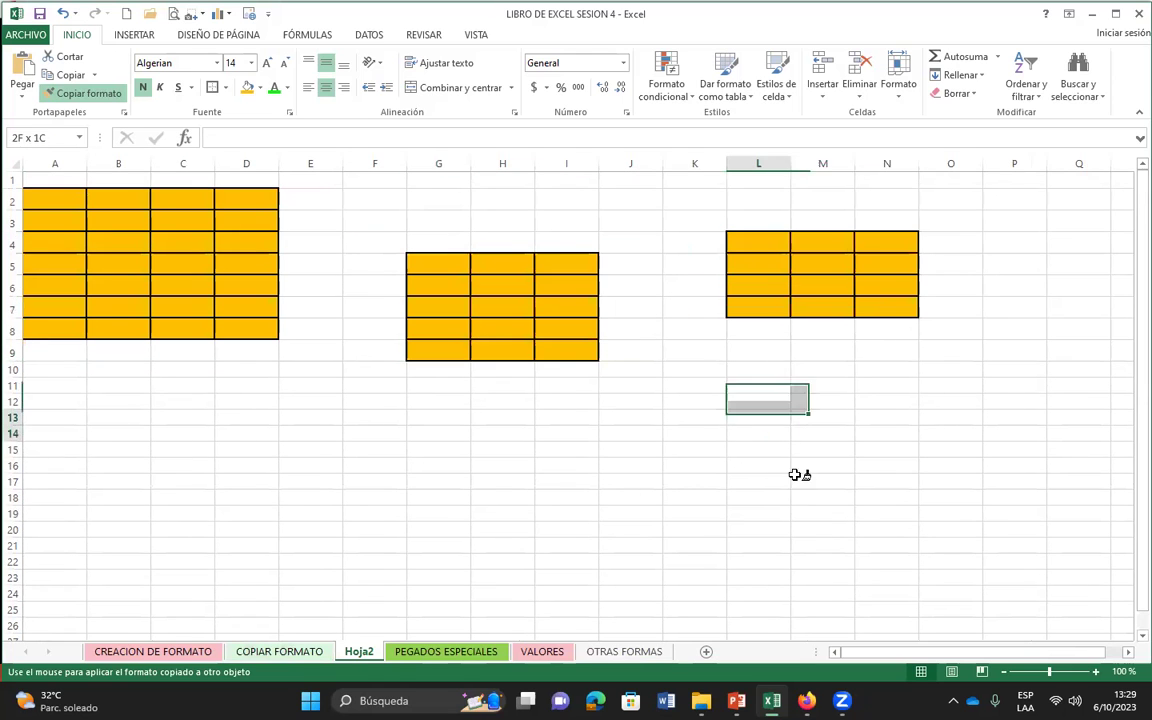
drag(438, 484, 438, 570)
- Paint B14:B18, E14:F19, I13:J21, N11:Q18, O1:P6, K3:K8, F3:F4, C9 and C14:C18 orange
drag(120, 442, 118, 530)
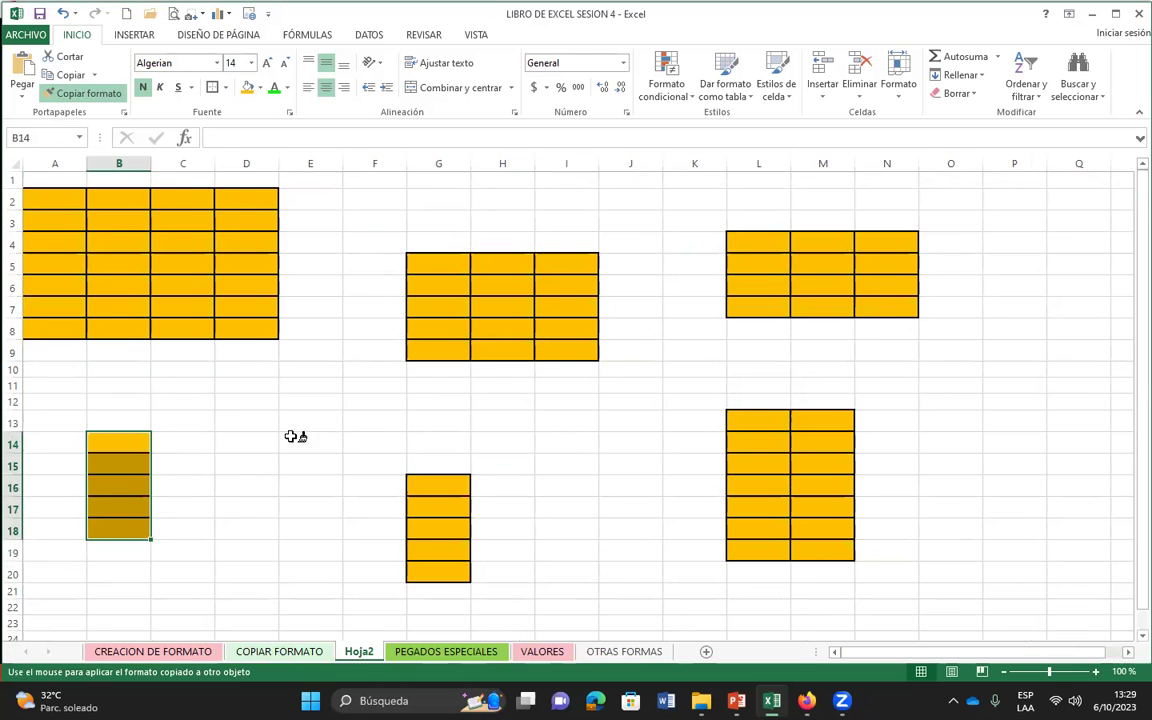
drag(310, 442, 375, 550)
drag(566, 420, 630, 595)
drag(886, 386, 1058, 536)
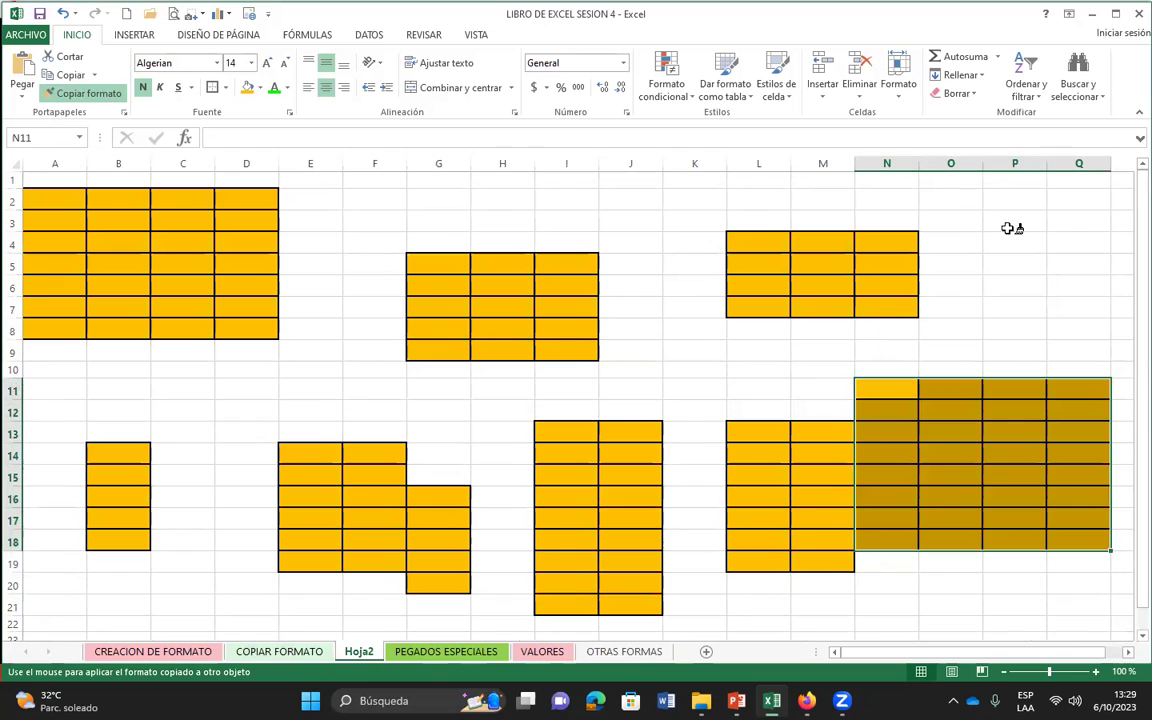
drag(950, 182, 1014, 290)
drag(700, 228, 700, 335)
drag(385, 228, 365, 247)
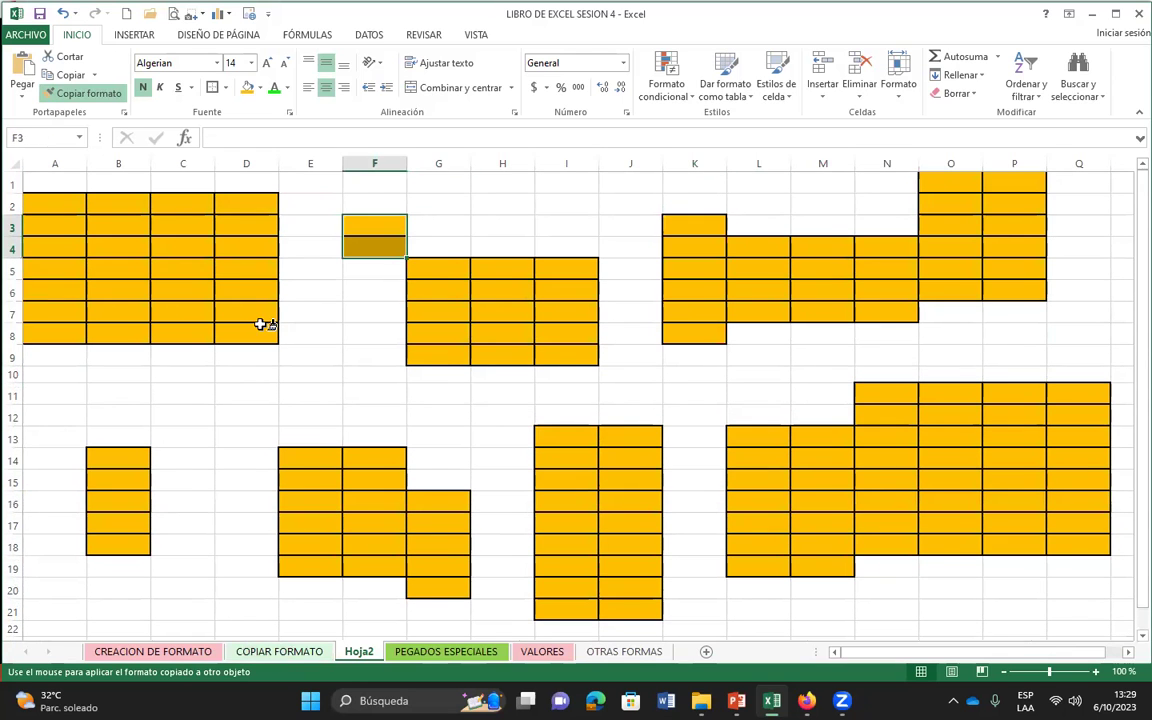
click(182, 355)
drag(190, 460, 185, 545)
- Paint further lower blocks orange, including K30:K32, D30:D32 and B43:C49
scroll(240, 480, down, 4)
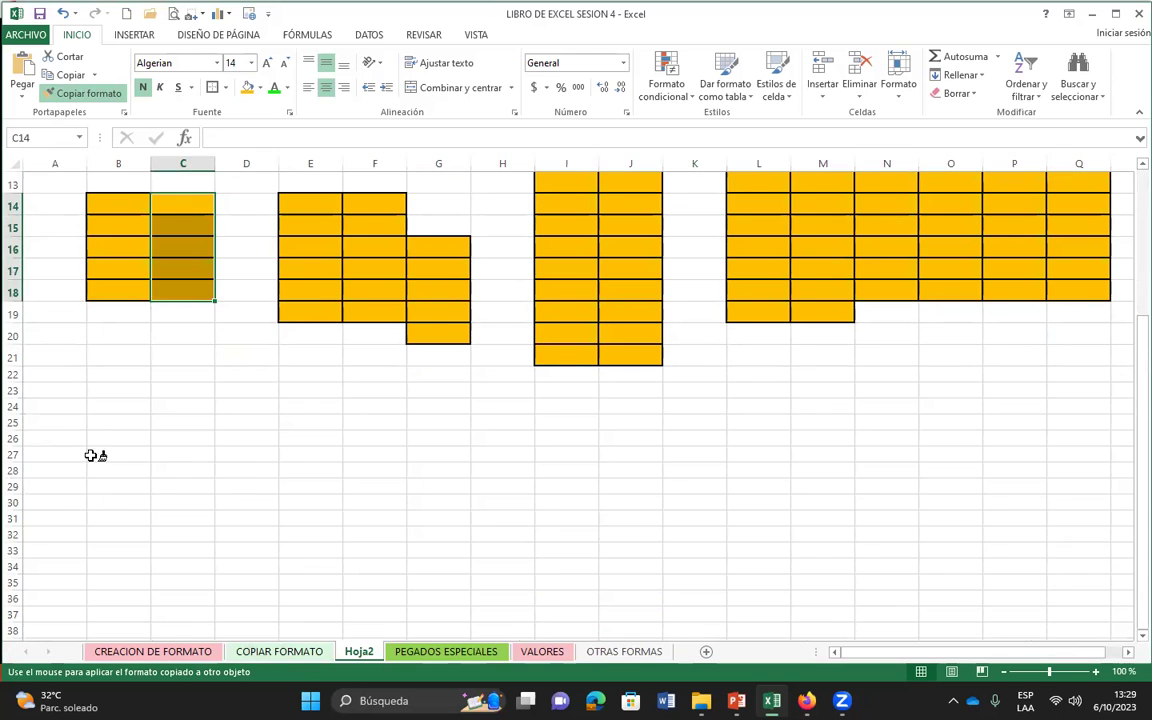
drag(95, 455, 55, 570)
drag(375, 440, 566, 570)
drag(818, 381, 950, 505)
drag(695, 548, 695, 592)
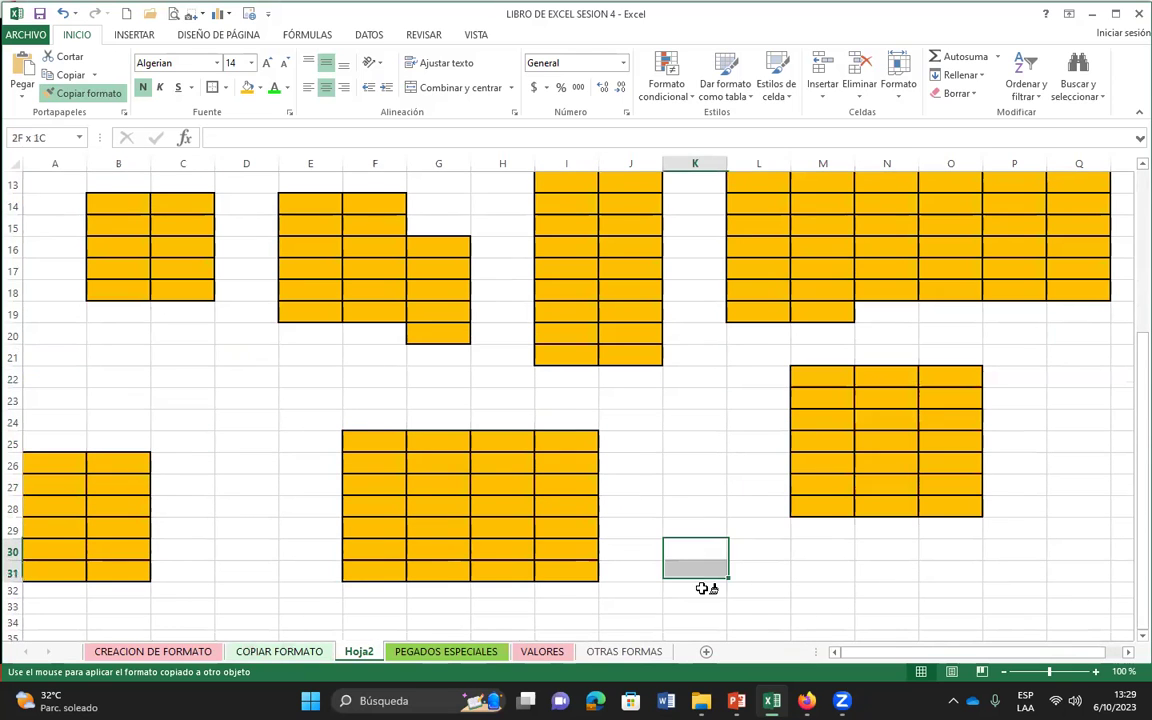
scroll(200, 318, down, 2)
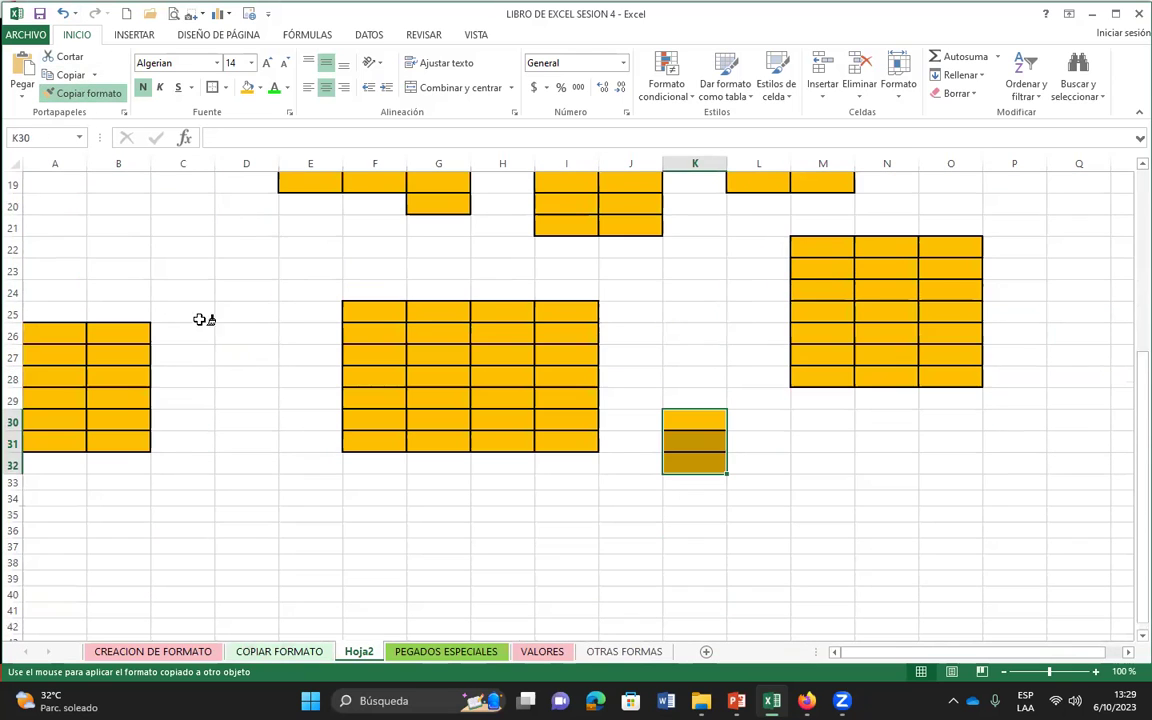
click(230, 417)
scroll(278, 420, down, 4)
mouse_move(125, 362)
mouse_down()
mouse_move(150, 462)
mouse_move(190, 525)
mouse_up()
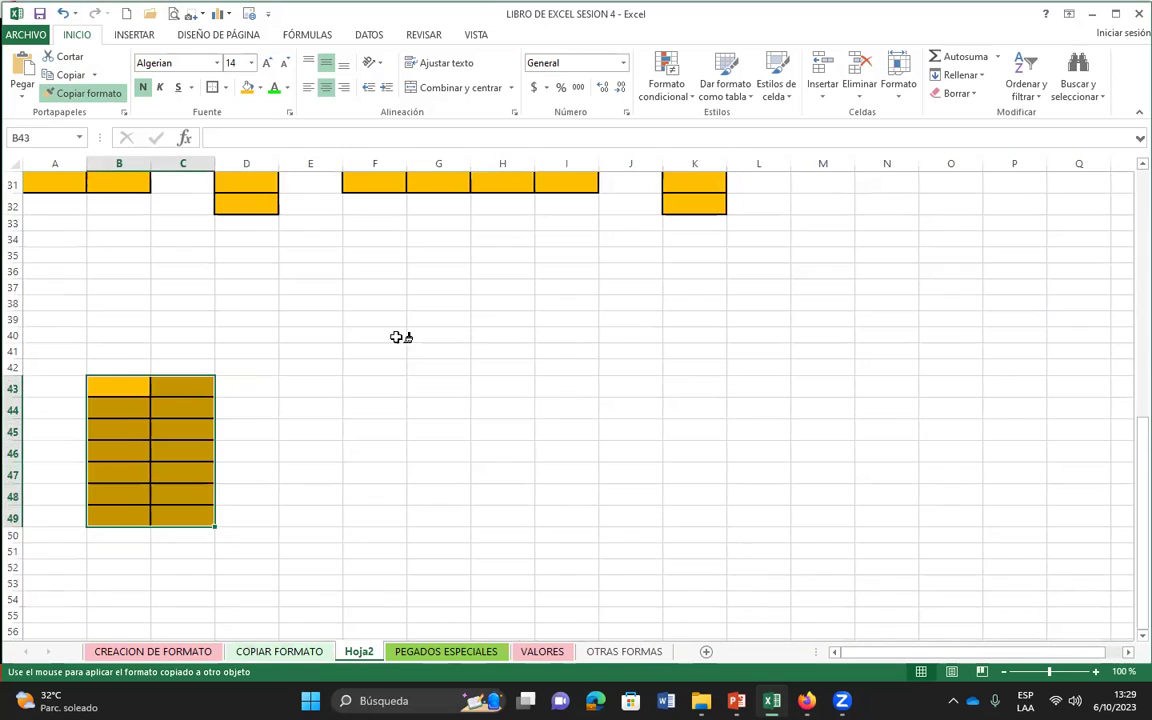
drag(385, 320, 585, 478)
- Paint A59:B74 and an O outline in columns D–F, rows 59–74, orange
scroll(183, 411, down, 5)
scroll(154, 419, down, 2)
drag(86, 250, 93, 490)
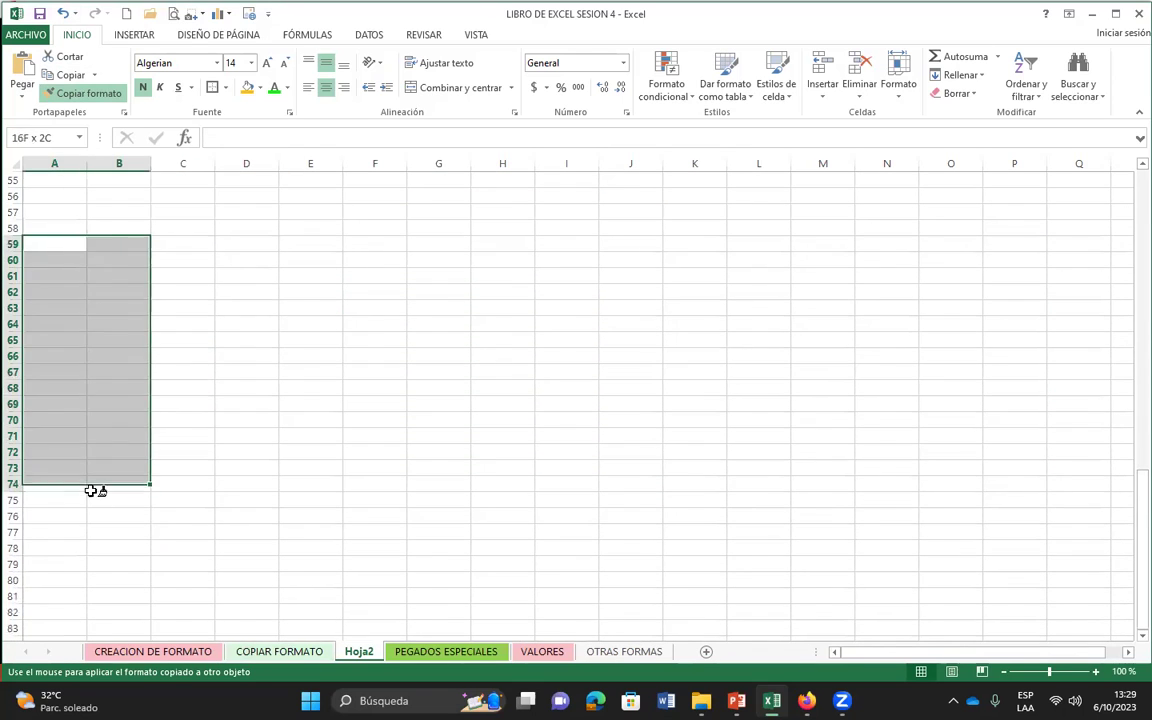
mouse_move(198, 247)
mouse_down()
mouse_move(249, 252)
mouse_move(270, 550)
mouse_up()
click(303, 550)
click(247, 568)
click(302, 569)
drag(374, 569, 373, 247)
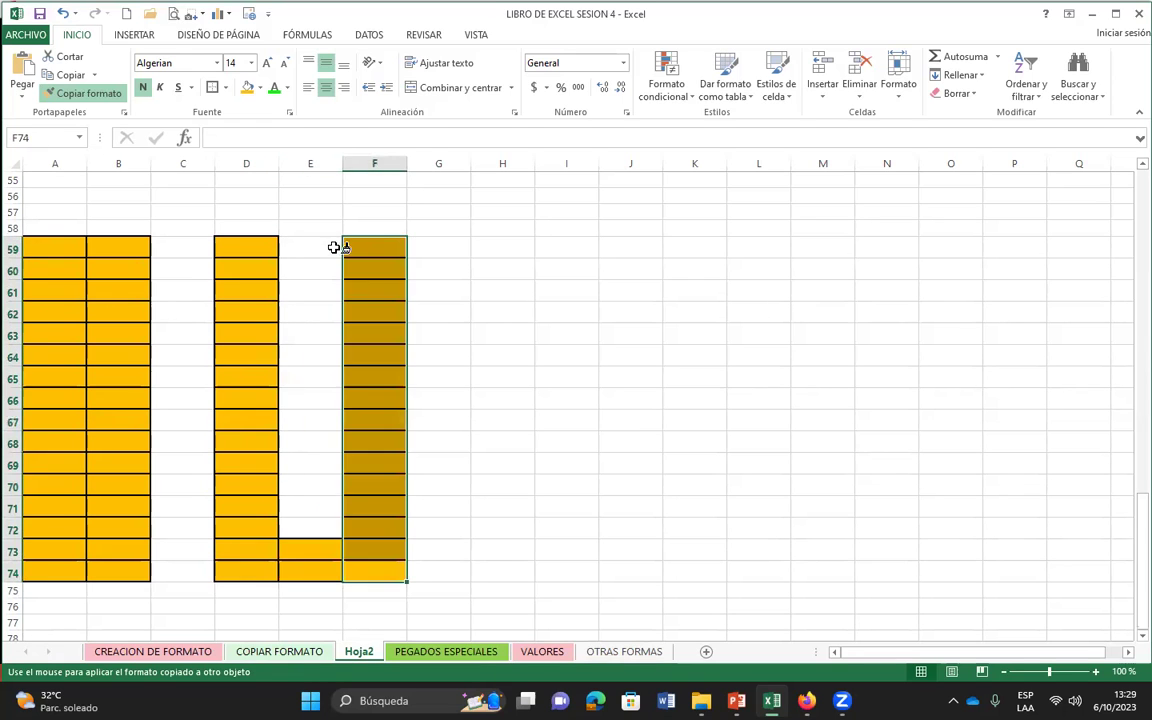
click(310, 248)
- Paint an orange L in I59:K74 and an A in M59:O74
mouse_move(566, 248)
mouse_down()
mouse_move(571, 568)
mouse_move(630, 571)
mouse_up()
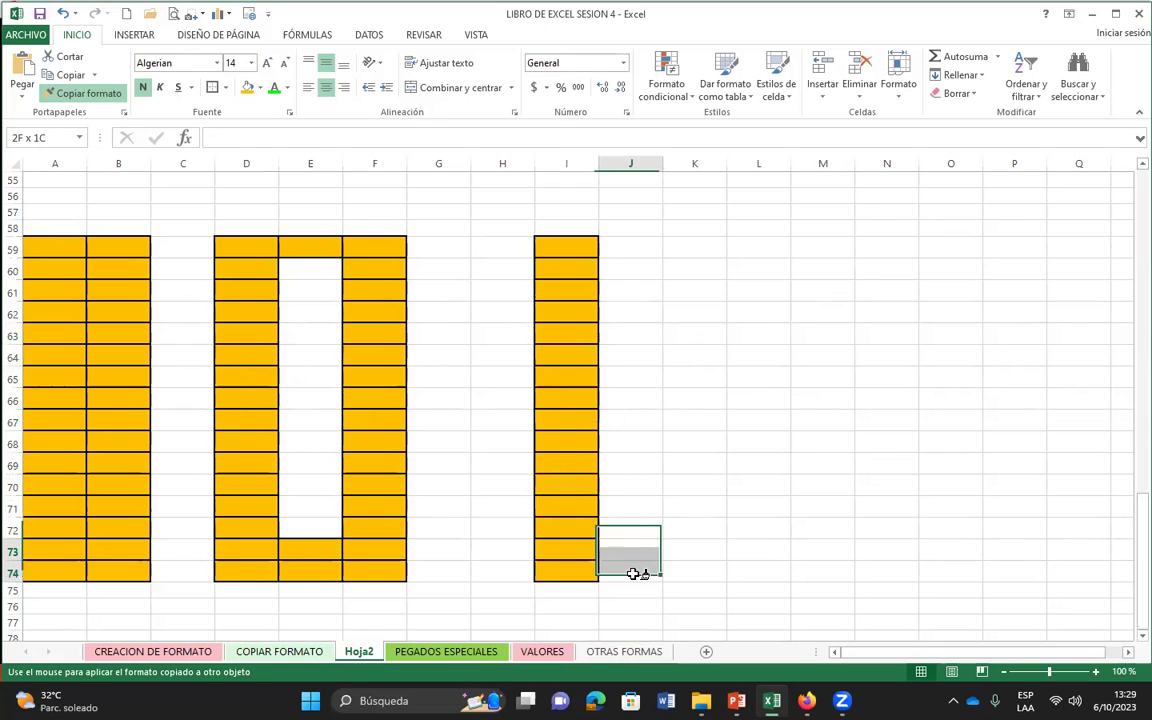
drag(695, 551, 695, 571)
drag(826, 248, 823, 570)
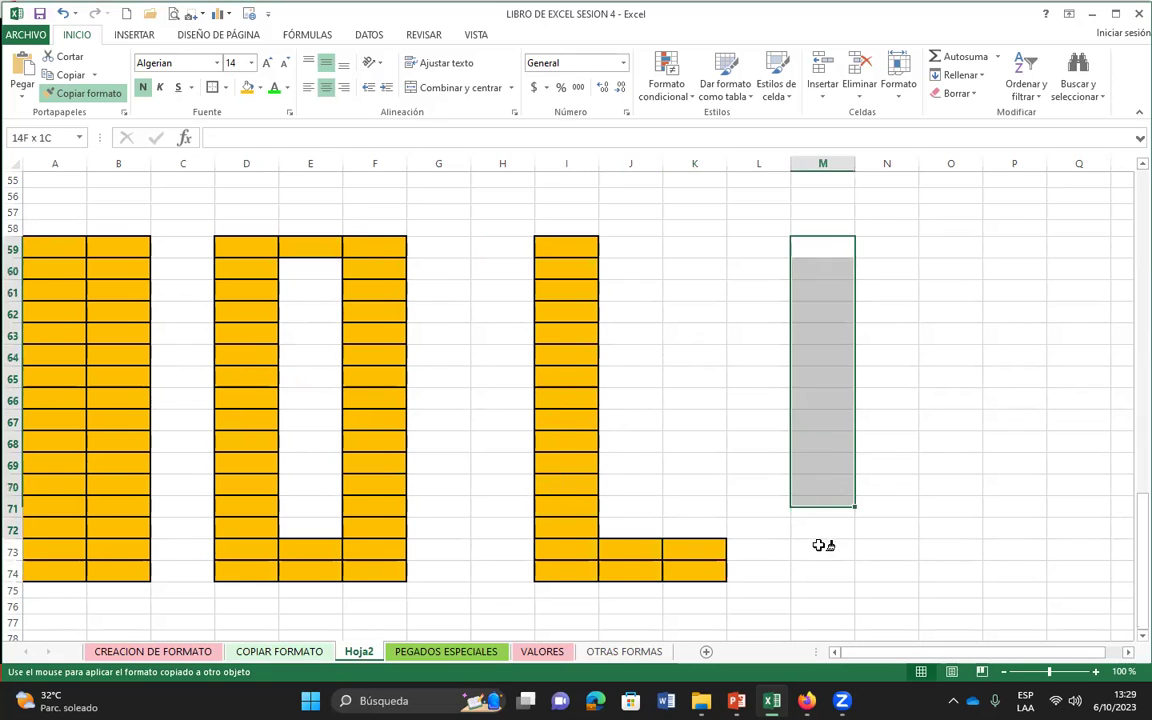
click(895, 248)
drag(950, 248, 965, 570)
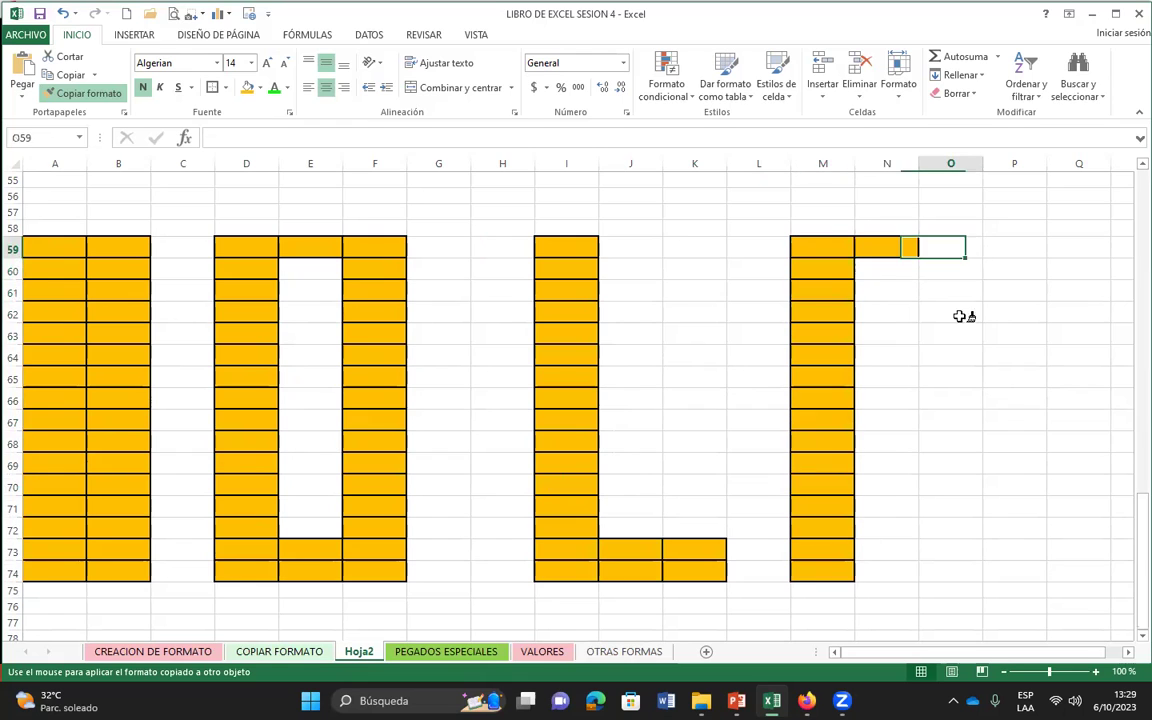
click(885, 414)
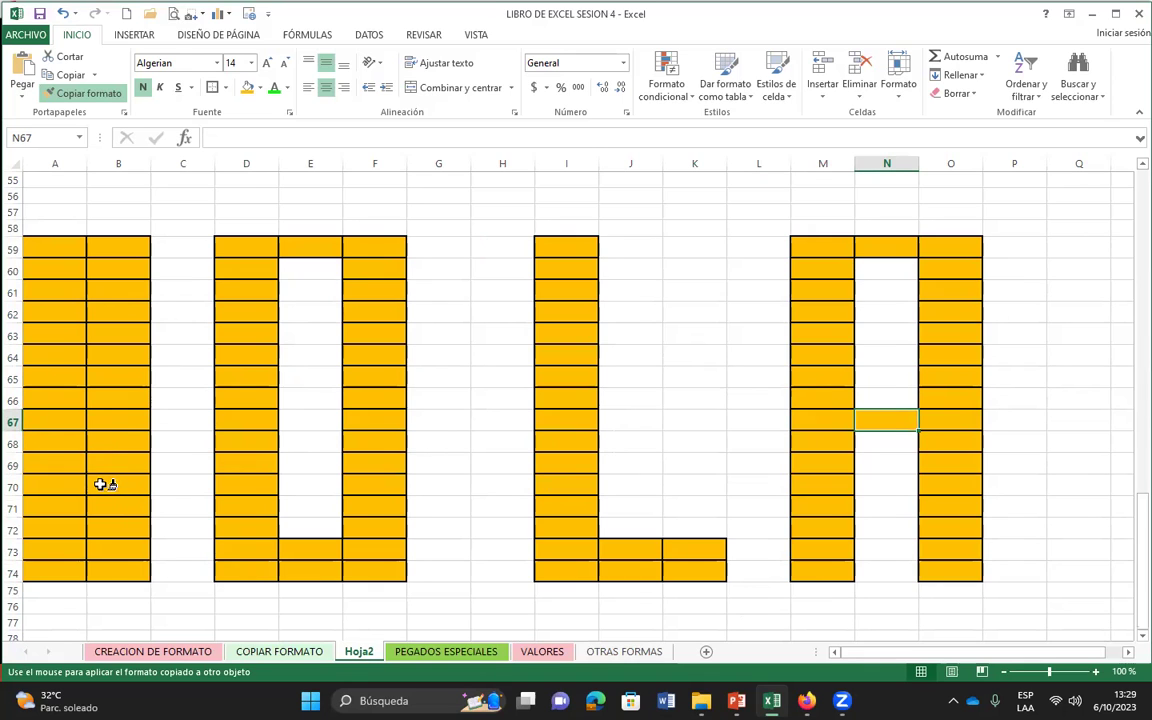
- Paint scattered cells E78, F77, I77, G83, C80, H78, L81 and I74 orange
scroll(399, 386, down, 4)
click(335, 405)
click(370, 387)
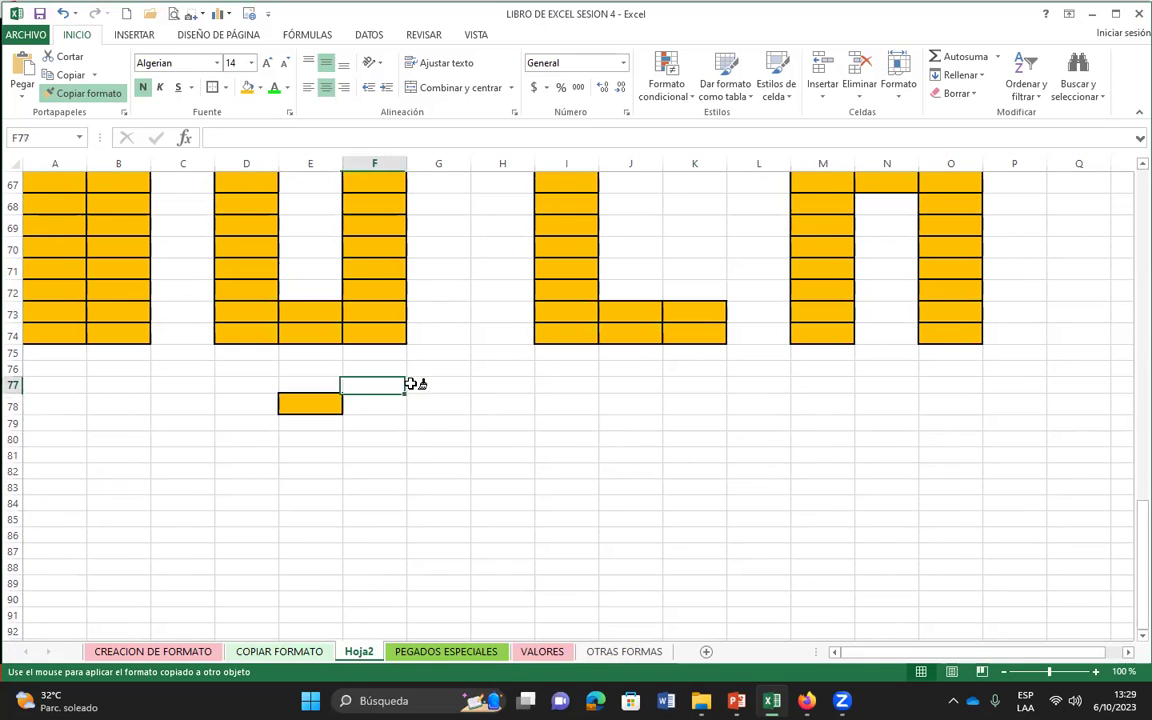
click(570, 388)
click(437, 500)
click(182, 448)
click(500, 410)
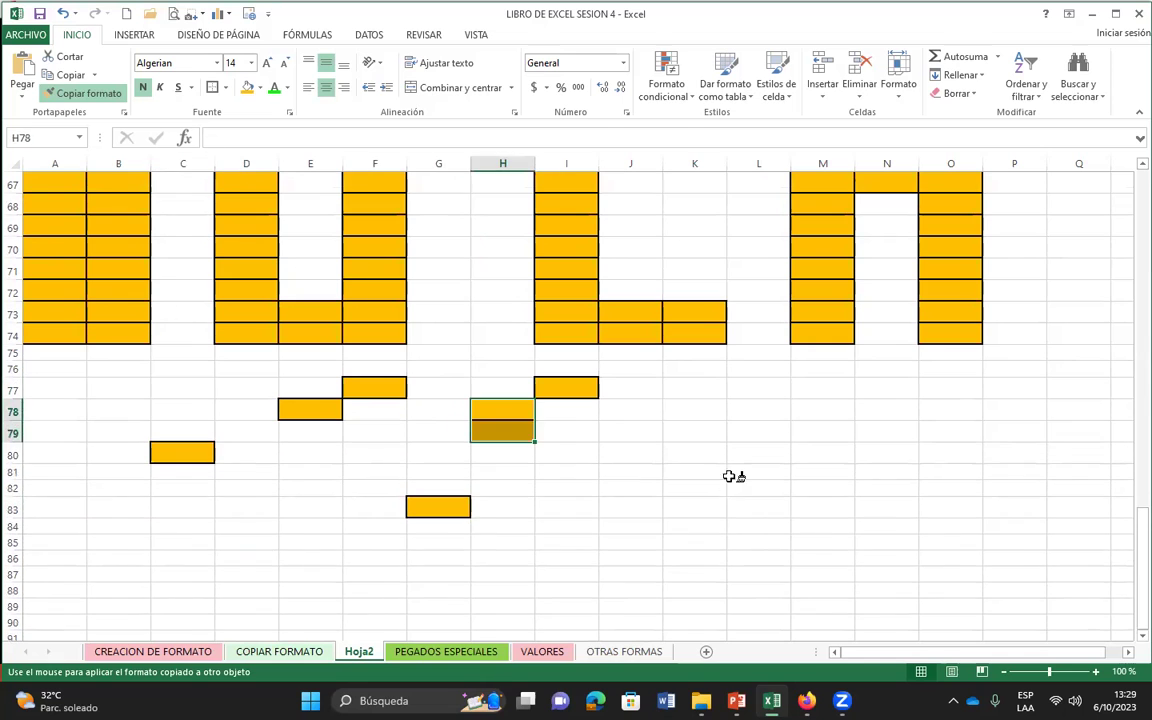
click(758, 467)
click(545, 333)
- Paint further single cells J51, L49, G22, L29, O34 and G34 orange
scroll(478, 410, up, 10)
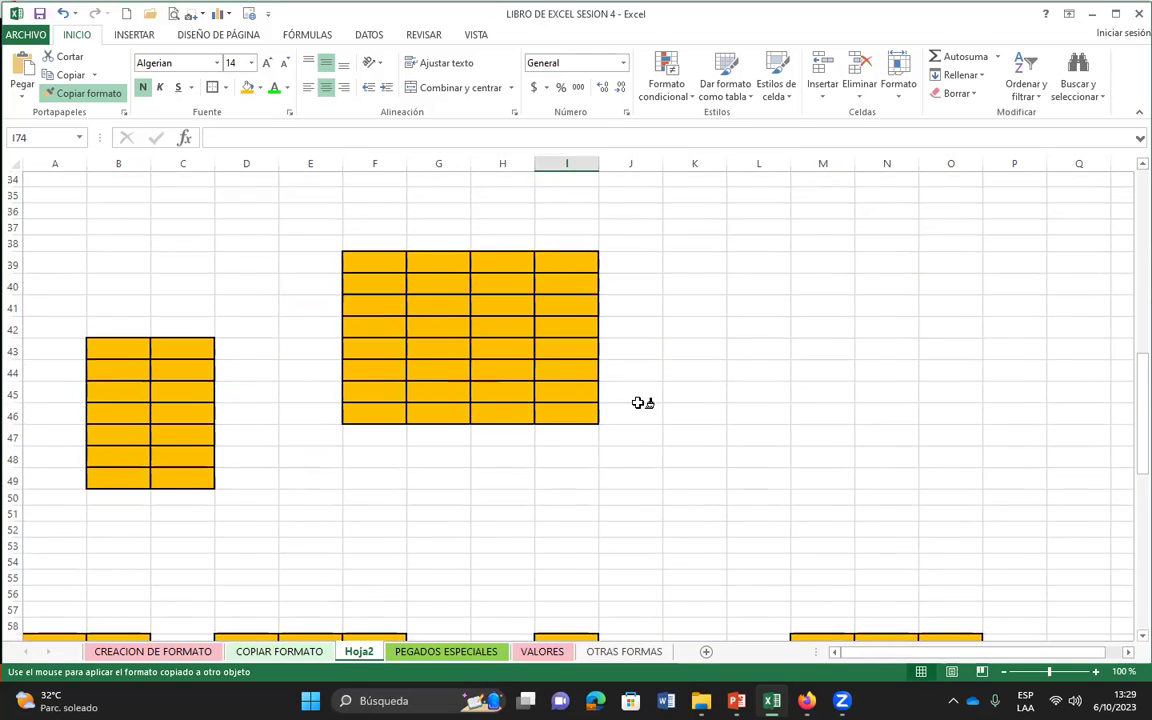
scroll(638, 380, down, 2)
click(635, 346)
click(762, 310)
scroll(471, 441, up, 9)
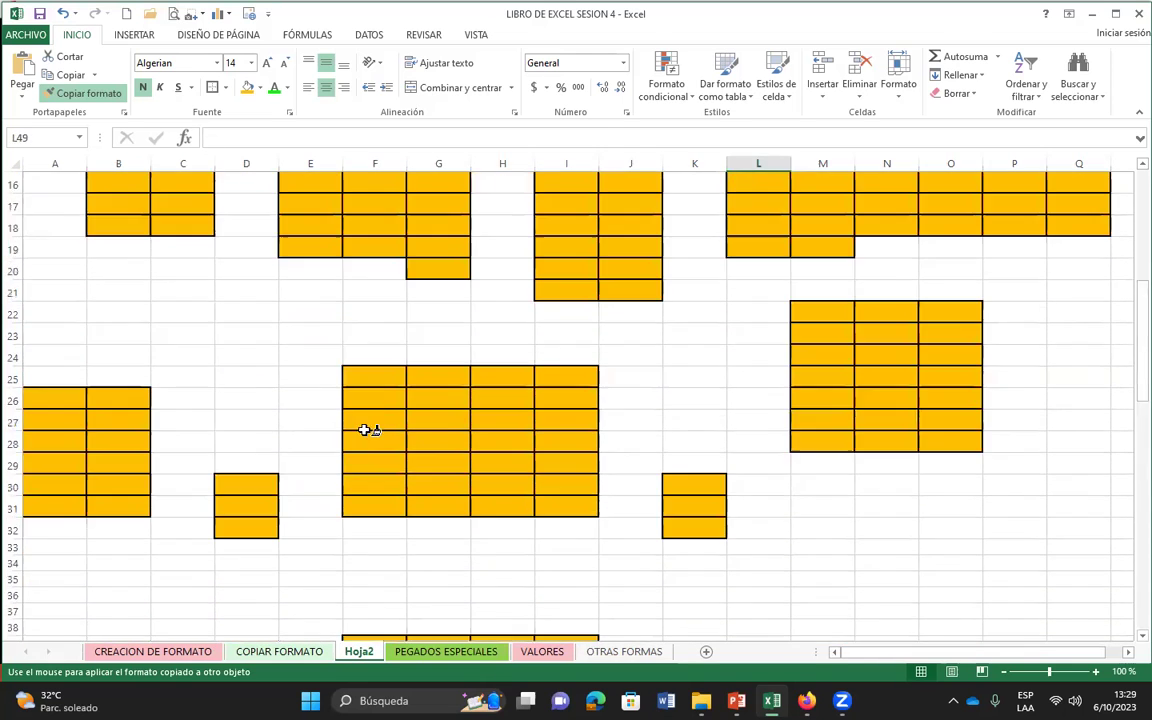
click(420, 312)
drag(758, 465, 758, 487)
click(932, 567)
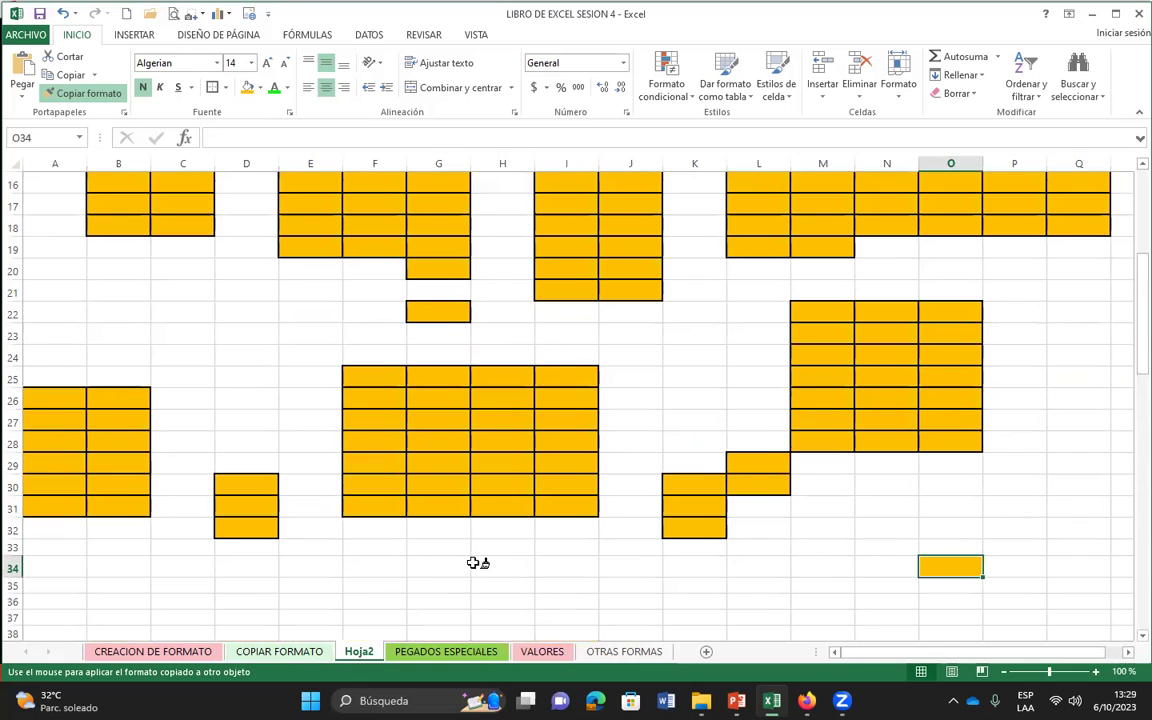
click(425, 566)
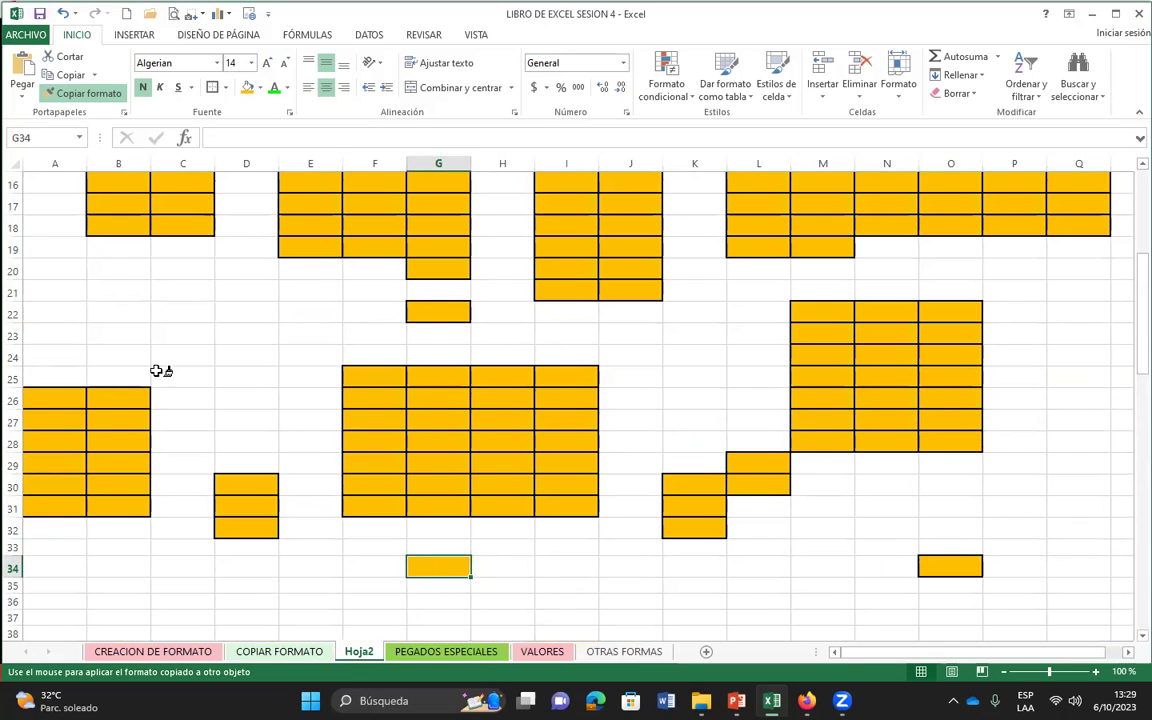
- Open a new maximized workbook and paint an orange H across B4:D11
click(127, 15)
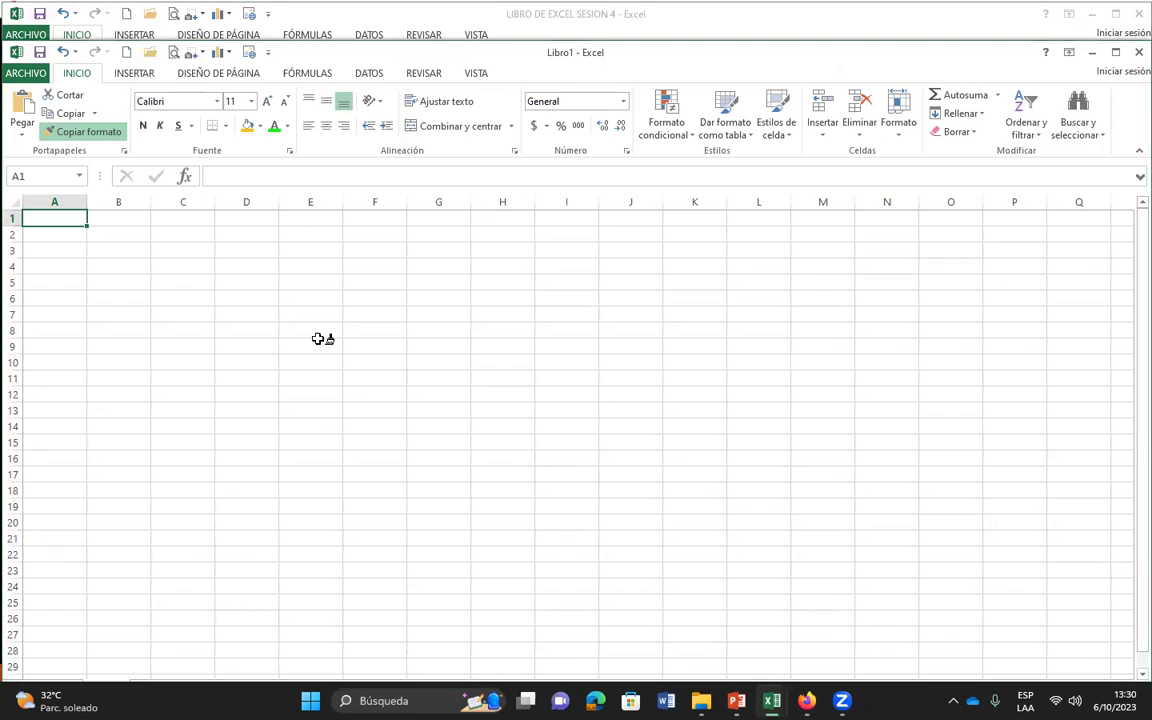
click(1116, 52)
drag(116, 227, 116, 380)
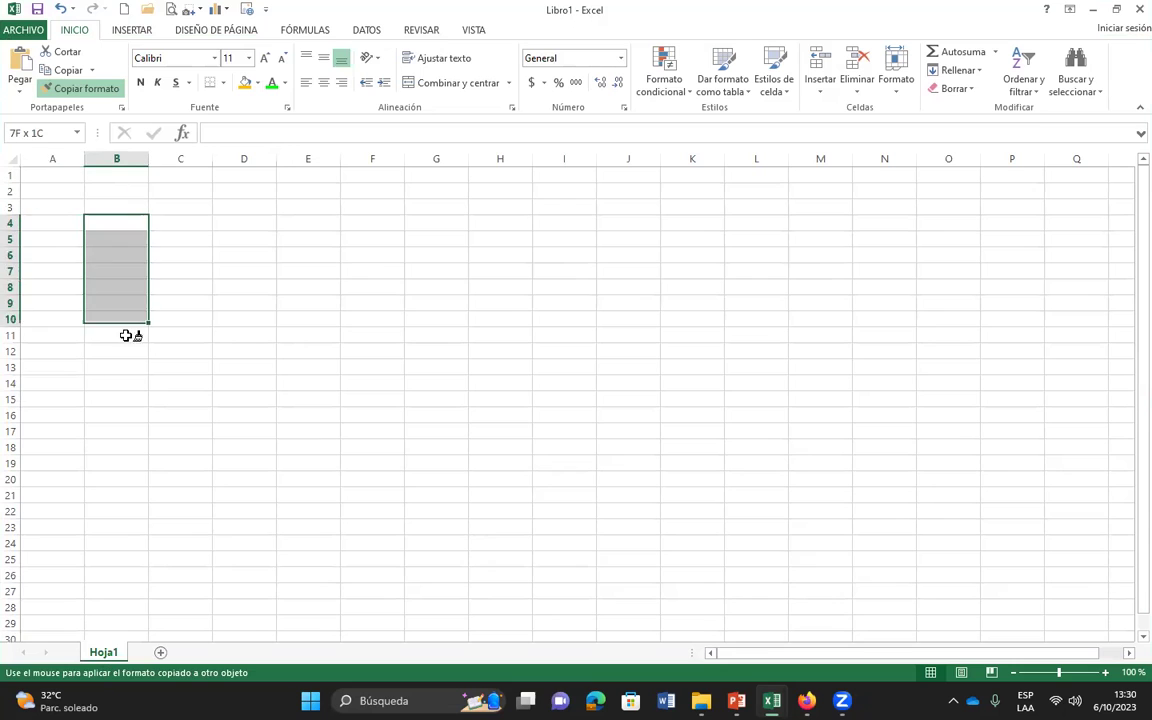
drag(238, 227, 238, 376)
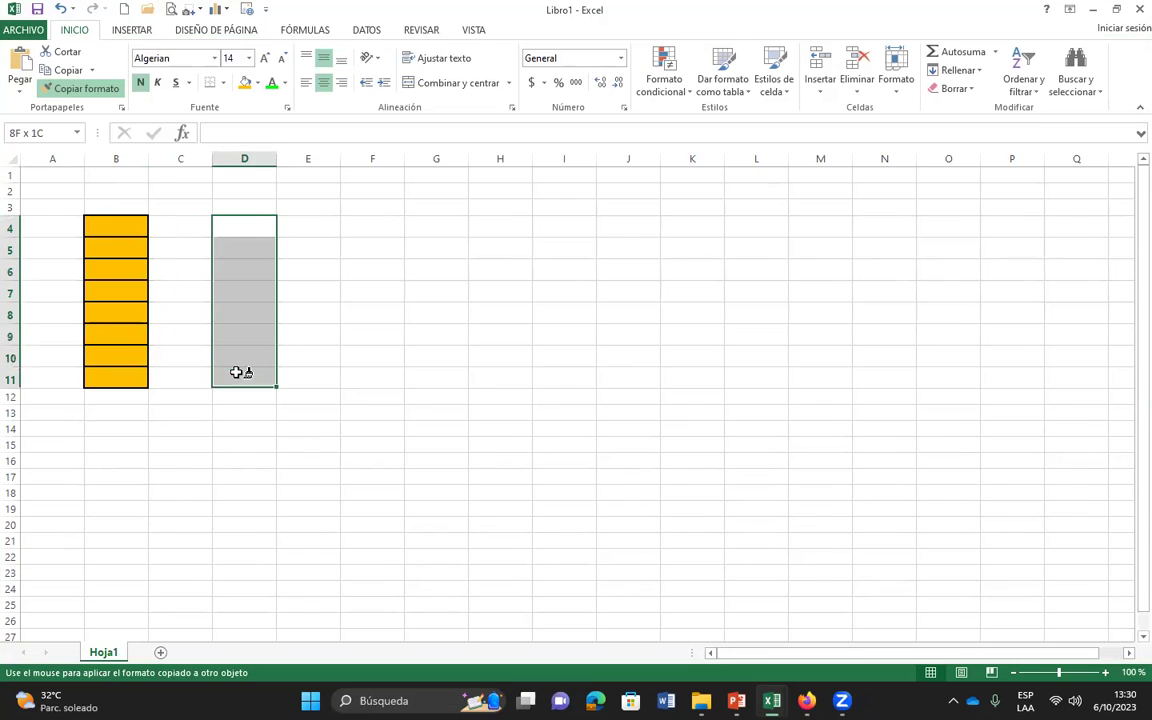
click(195, 294)
- Paint an orange O outline across F4:H11
drag(362, 226, 372, 387)
click(436, 380)
drag(500, 380, 486, 226)
click(436, 226)
- Paint an orange L in J4:K11 and A in N4:O11, then turn the painter off
mouse_move(622, 226)
mouse_down()
mouse_move(638, 382)
mouse_move(690, 378)
mouse_up()
drag(812, 228, 818, 378)
click(874, 225)
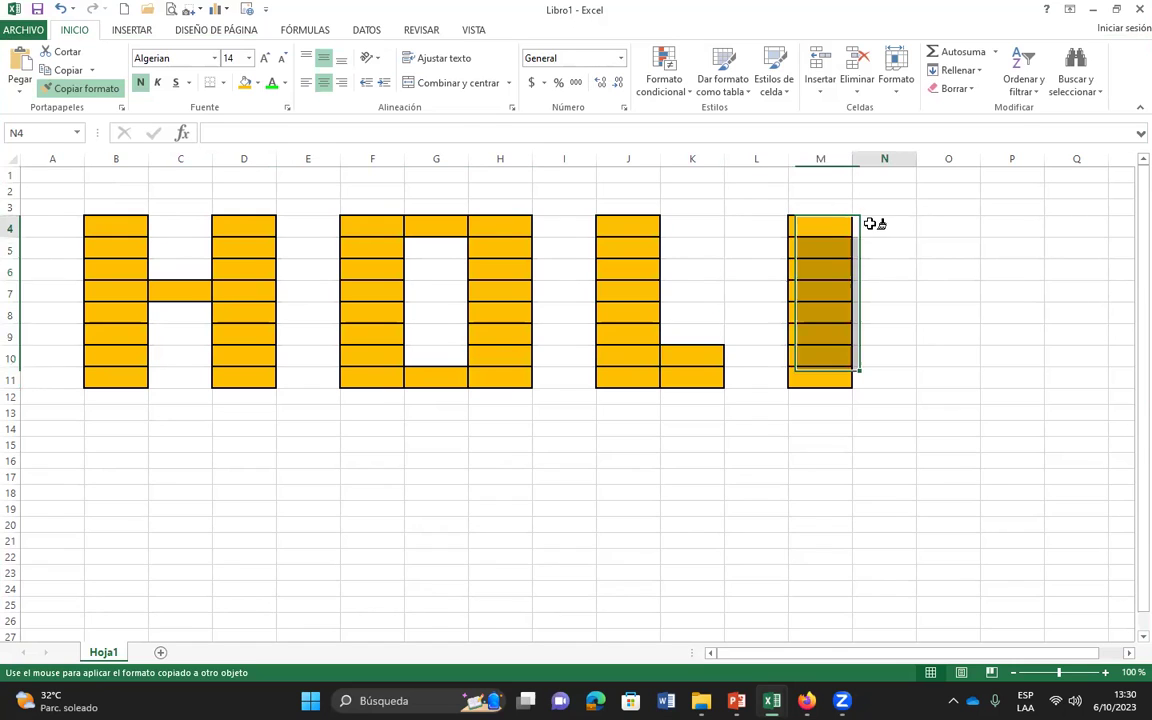
drag(945, 226, 959, 375)
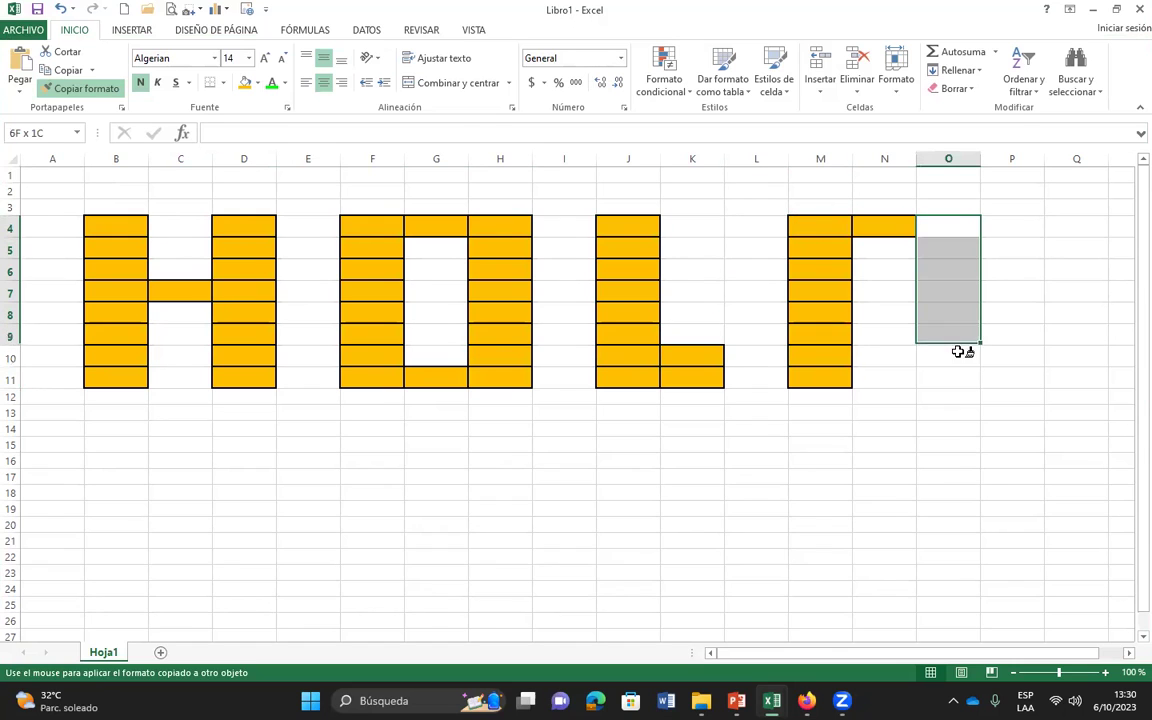
click(884, 314)
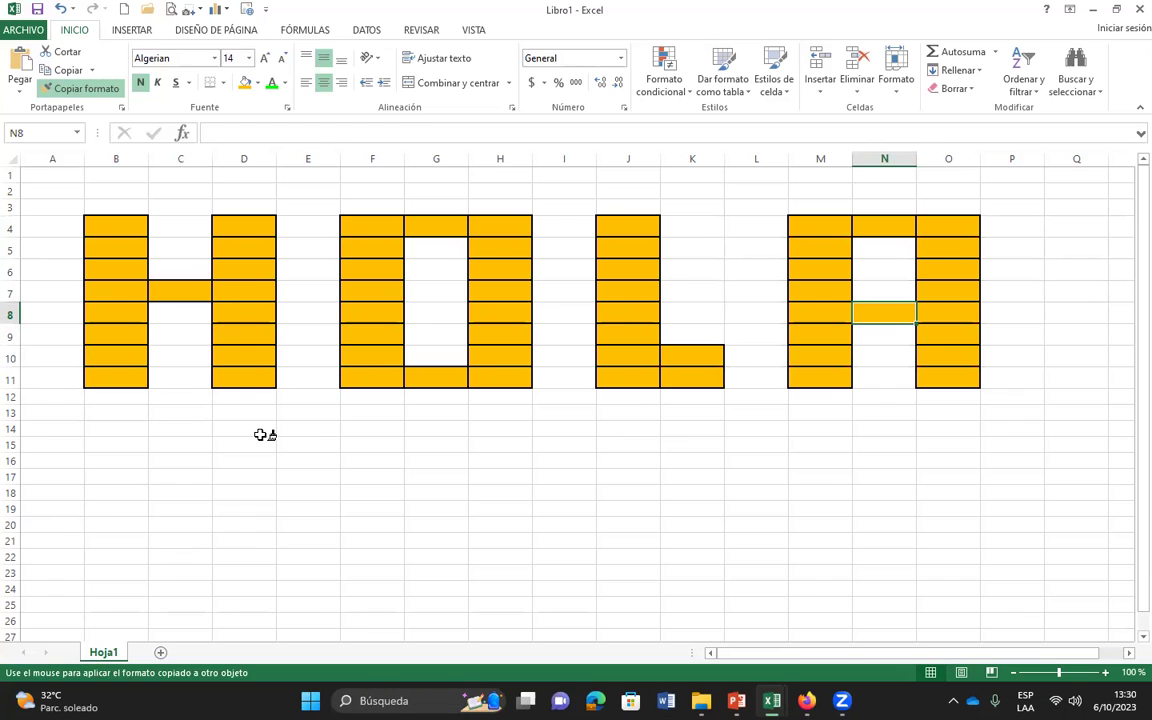
key(Escape)
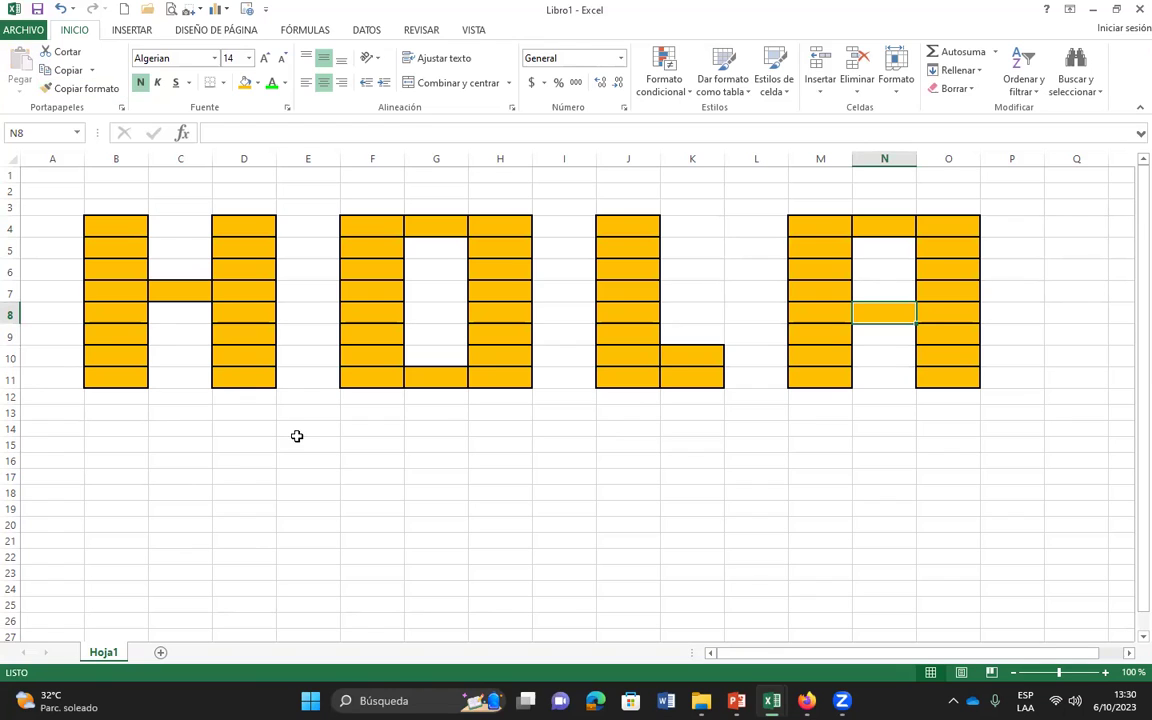
- Select several empty cells to confirm they no longer get the orange format
click(297, 436)
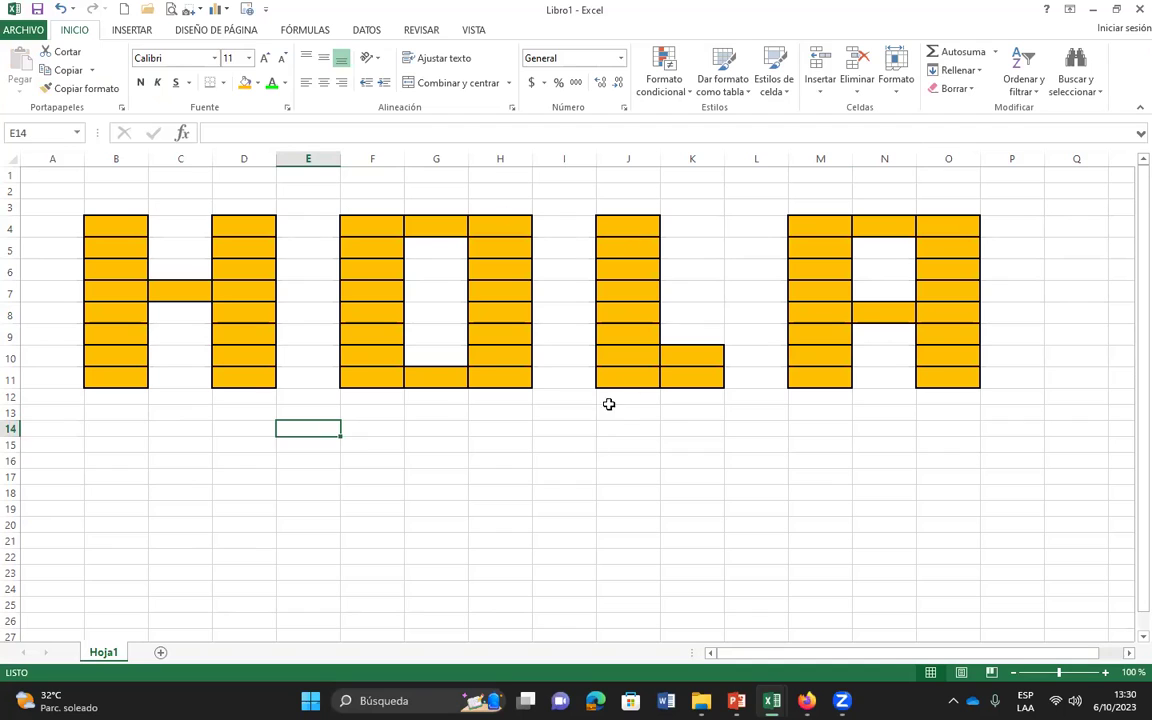
click(552, 412)
click(700, 492)
click(244, 492)
click(756, 524)
click(848, 545)
click(573, 471)
click(308, 525)
click(500, 509)
click(756, 493)
click(500, 589)
drag(628, 477, 692, 477)
click(915, 497)
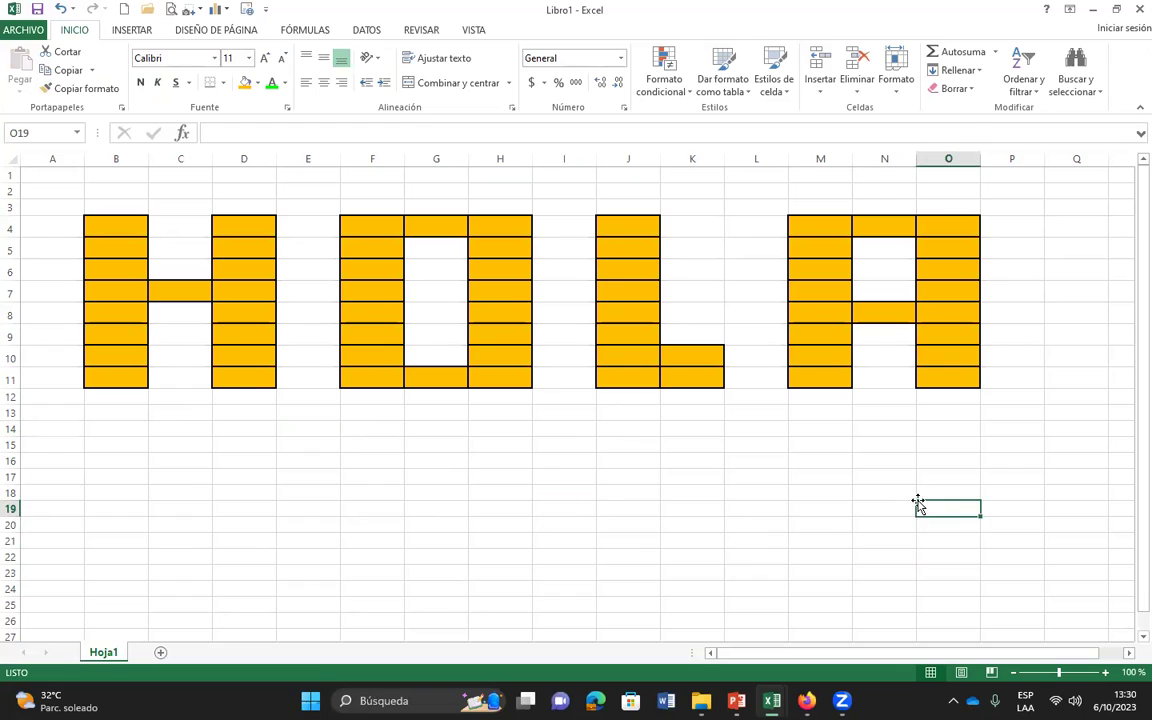
- Close Libro1 with Alt+F4 without saving its changes
click(312, 442)
click(500, 589)
click(743, 505)
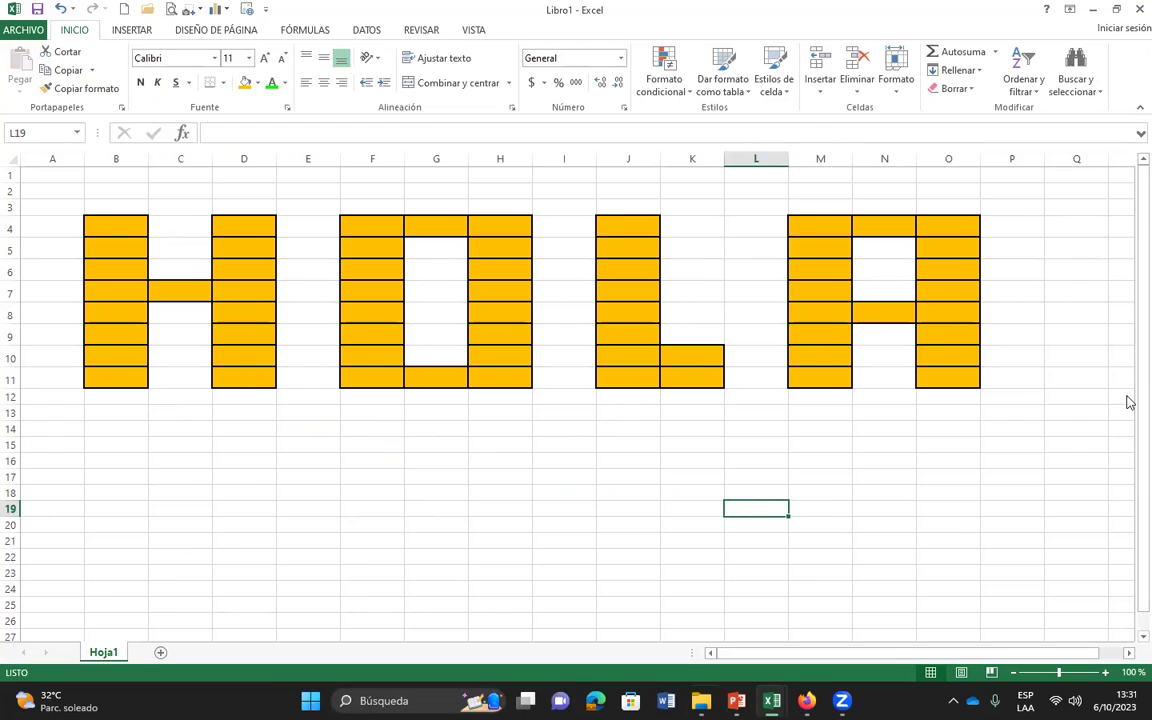
key(alt+F4)
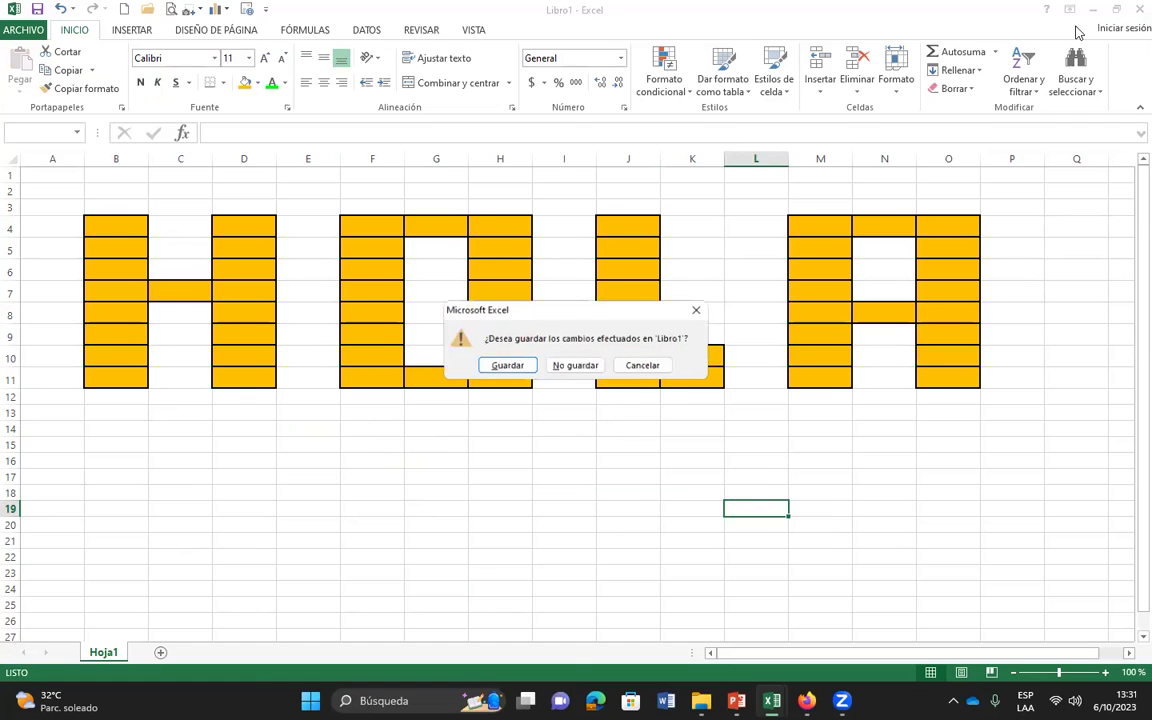
click(573, 366)
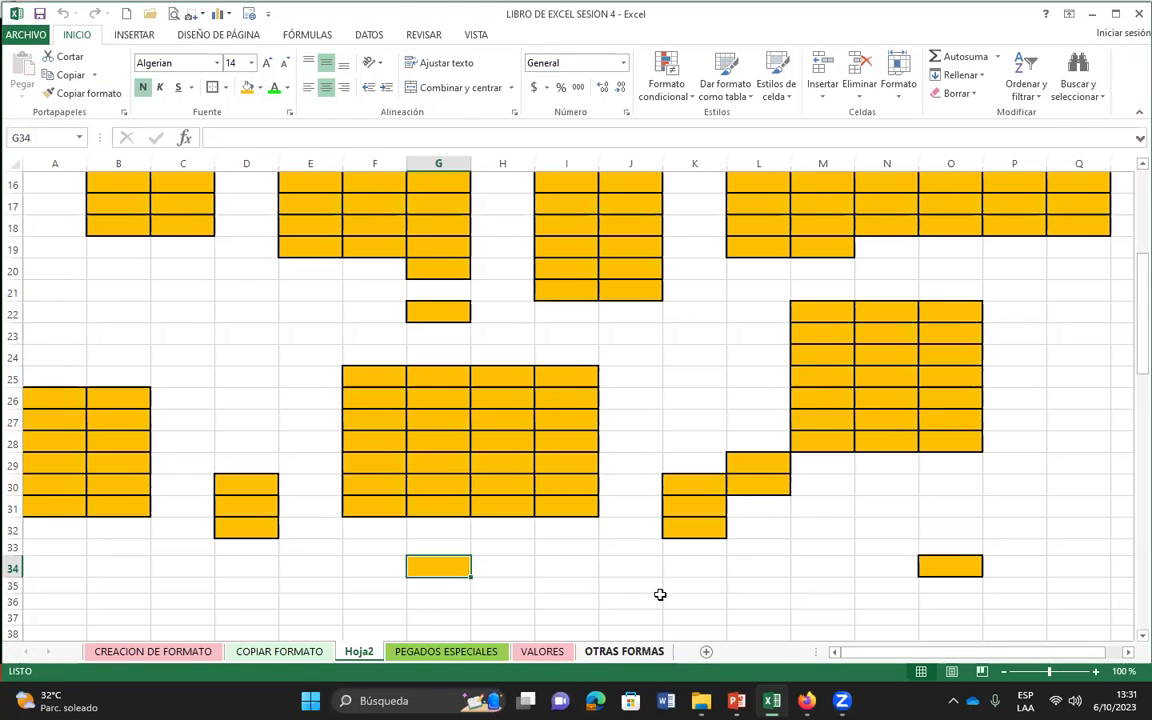
key(alt+F4)
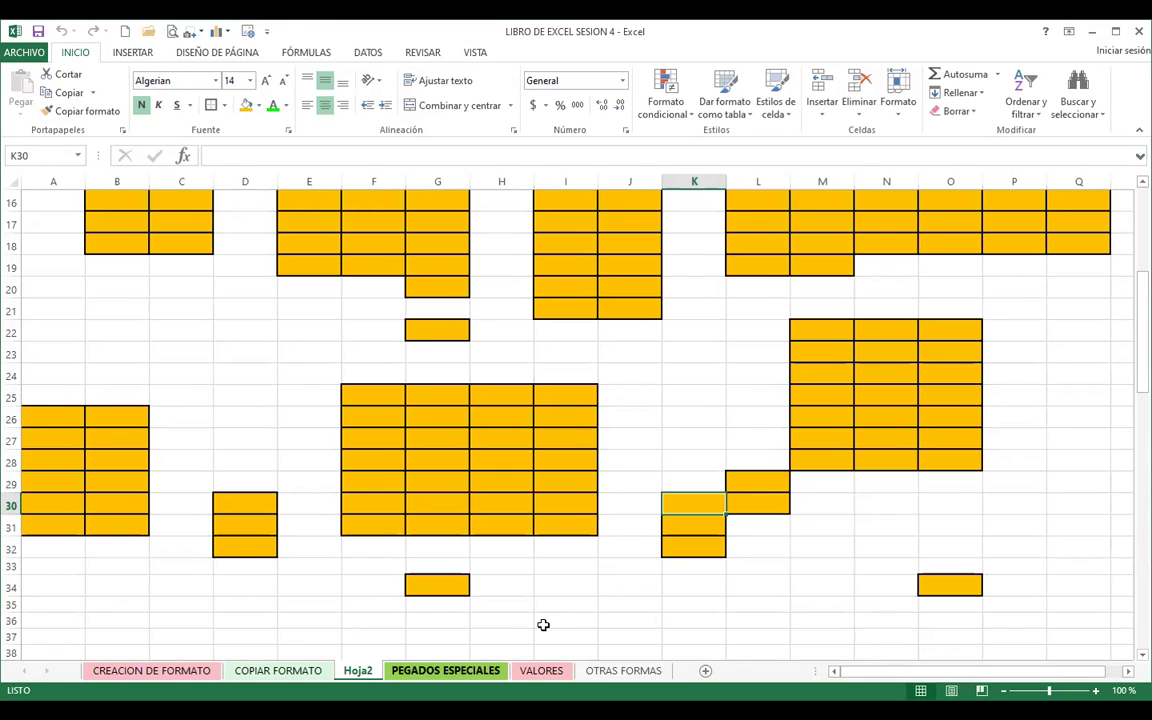
click(578, 564)
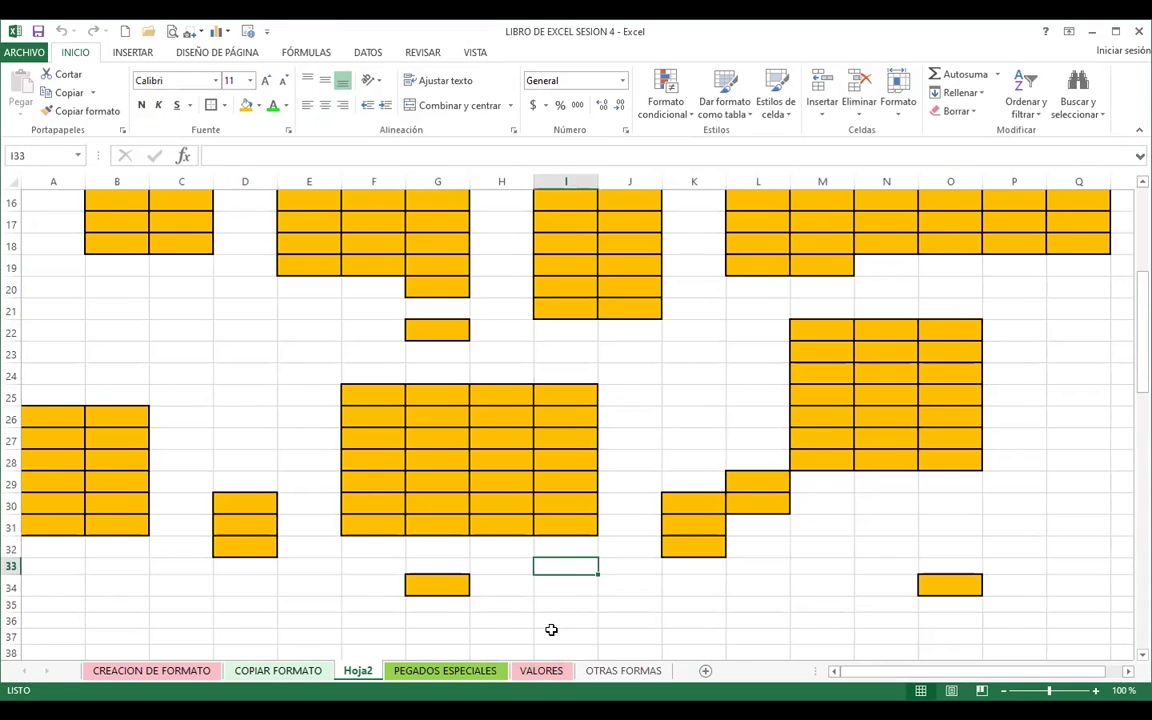
click(558, 575)
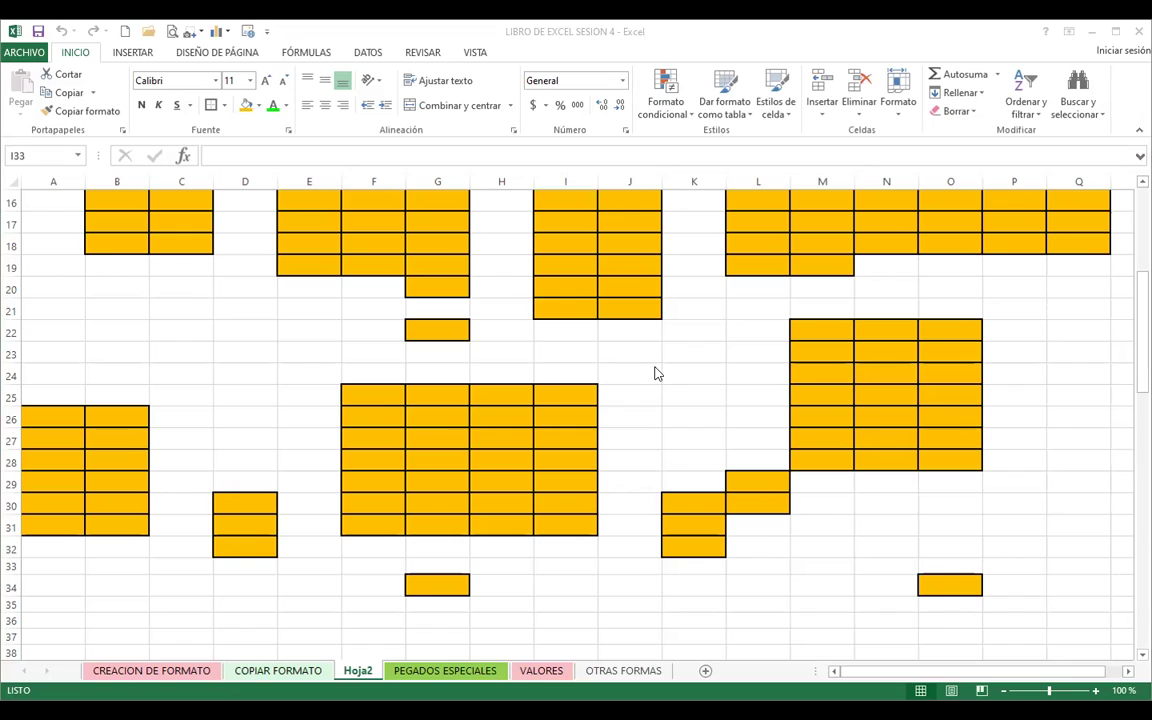
click(708, 366)
- Paint the orange bordered format onto single cells, locking Copiar formato on for C21
click(85, 111)
click(226, 378)
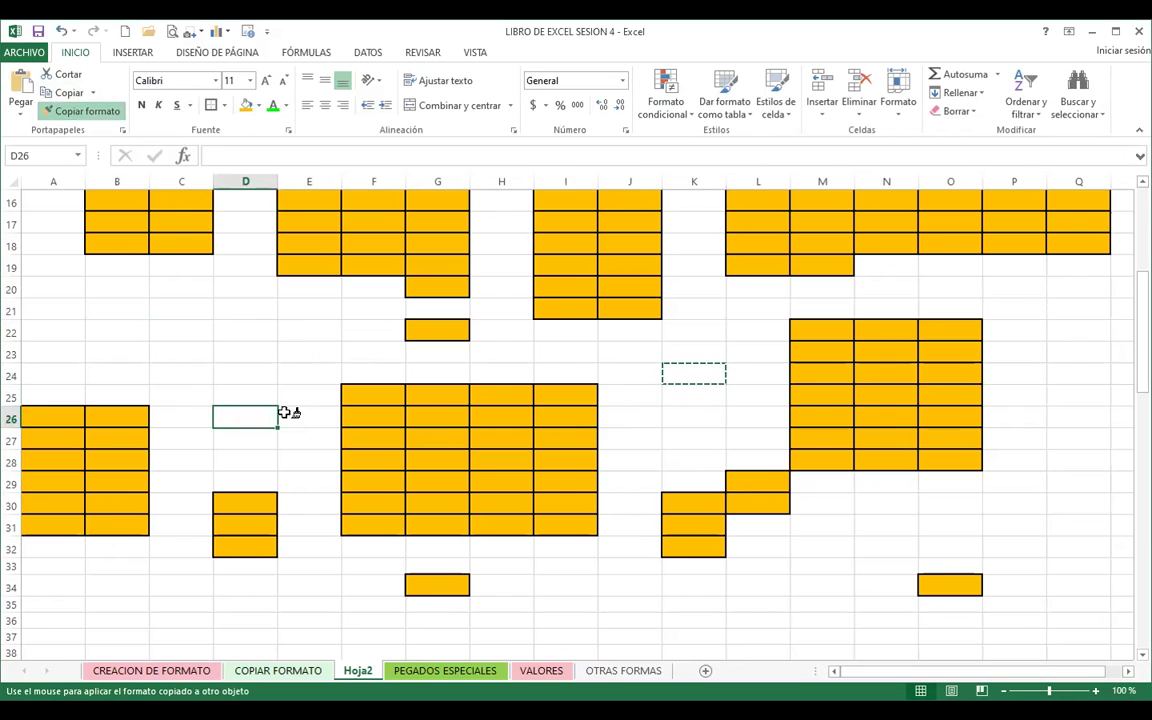
click(228, 307)
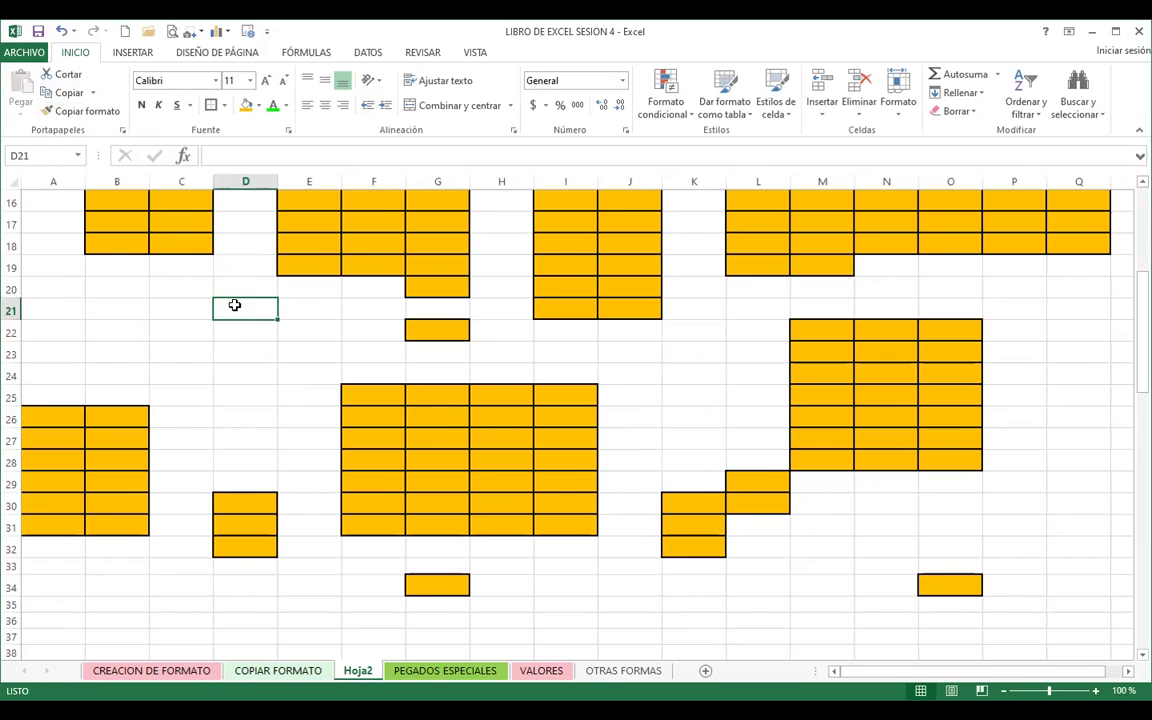
click(309, 265)
double_click(85, 111)
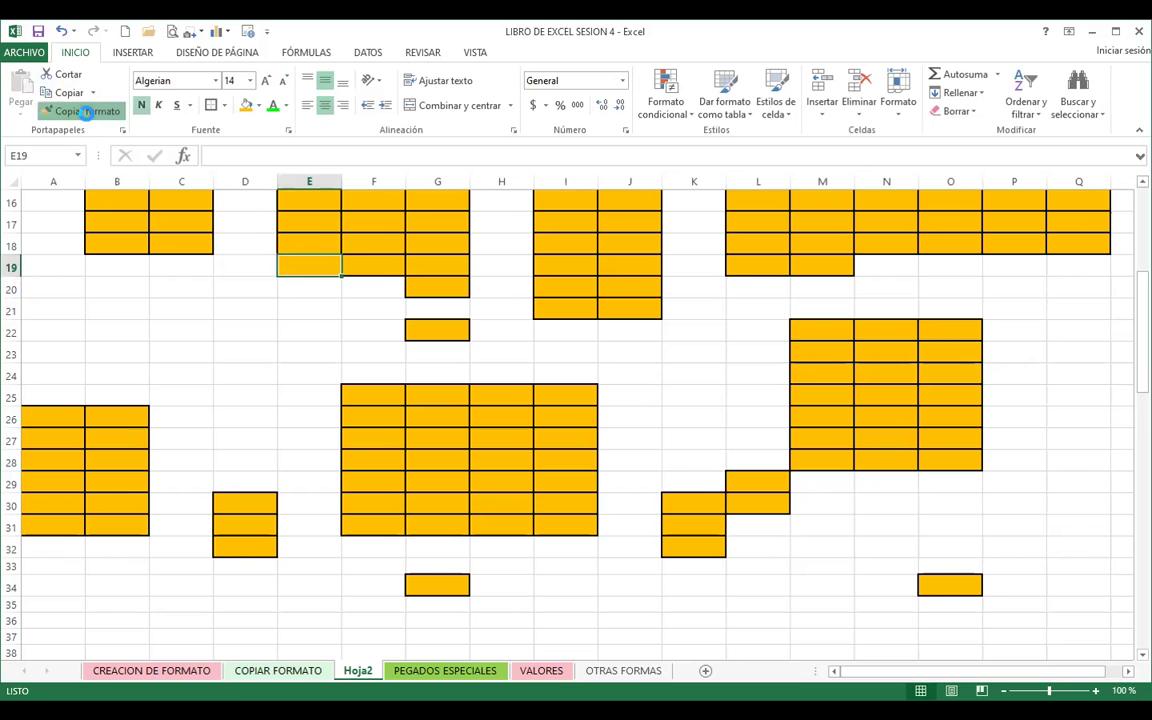
click(181, 311)
- Paint the orange format over D35:G38, I35:K40, L39:N44 and G52:J57
scroll(350, 401, down, 3)
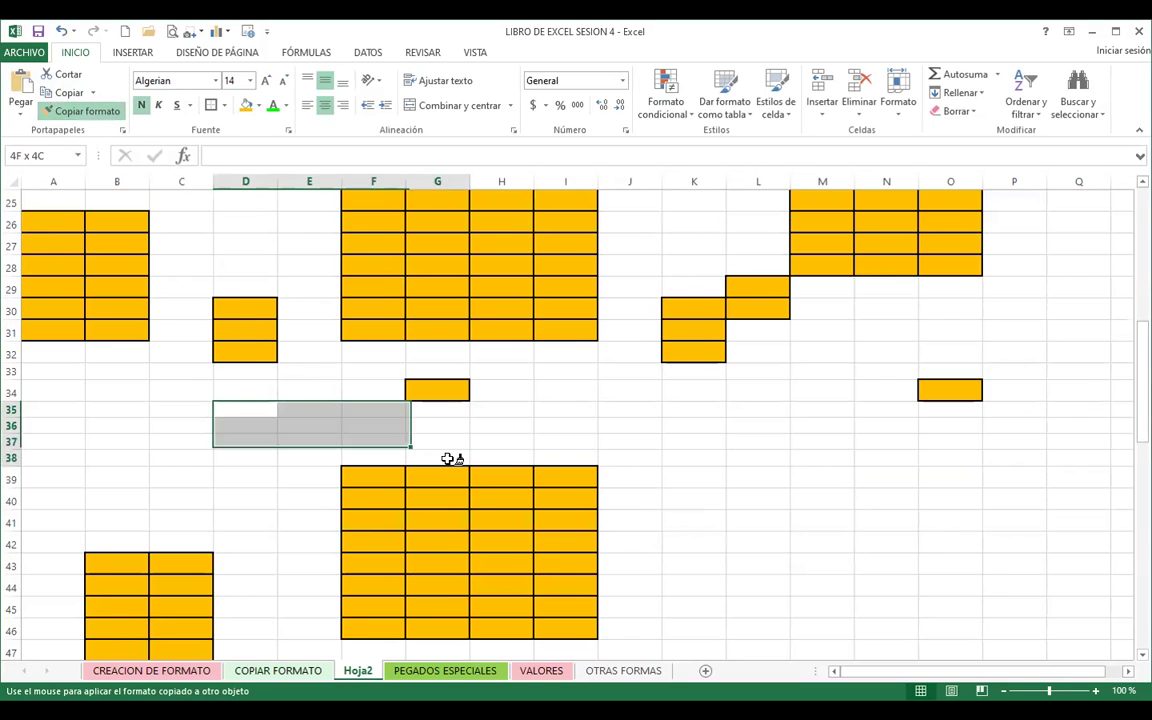
drag(245, 409, 437, 458)
scroll(761, 432, down, 1)
drag(758, 436, 886, 543)
drag(565, 349, 694, 457)
scroll(540, 456, down, 4)
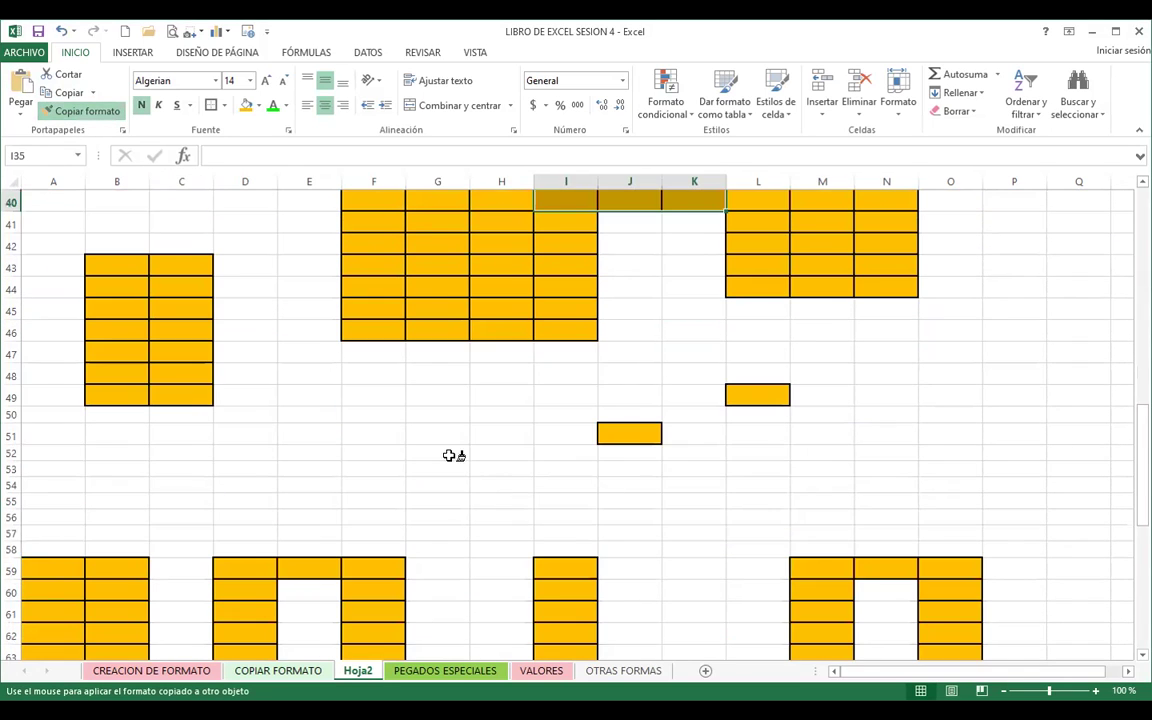
drag(437, 456, 630, 560)
- Paint C85:I90, J93:M97, D99:G105, G93:J98, A92:D96 and I101:K103, then switch to PEGADOS ESPECIALES
scroll(330, 460, down, 5)
scroll(280, 475, down, 5)
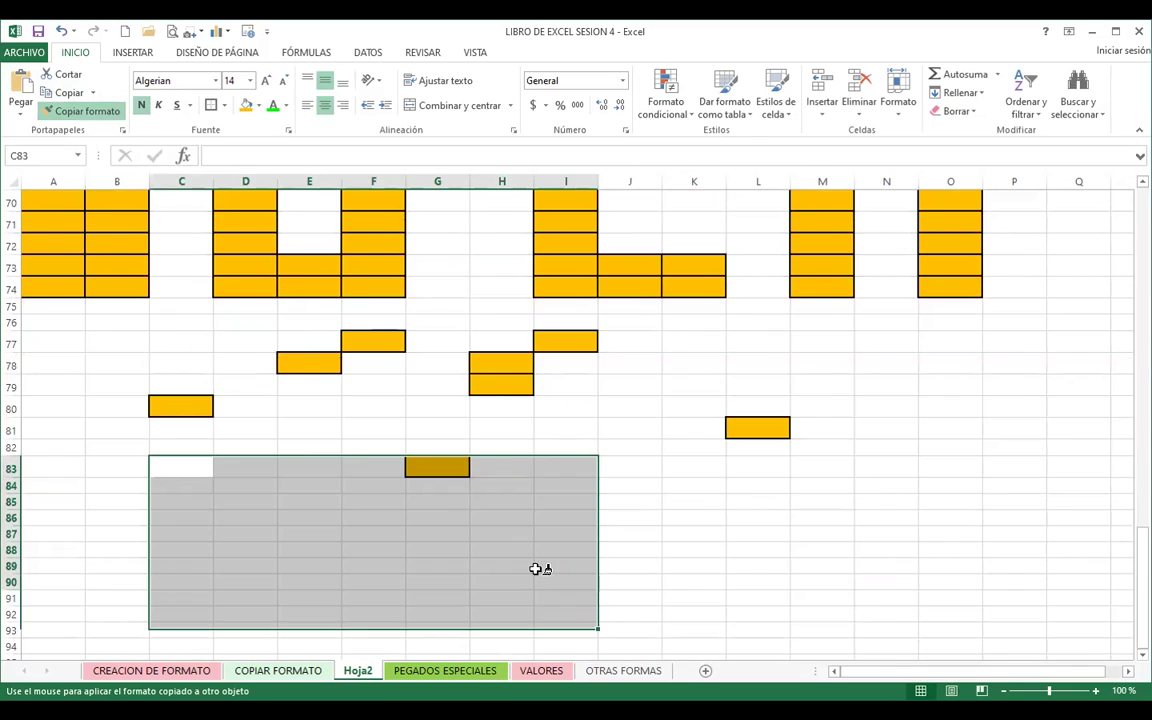
drag(200, 474, 565, 582)
scroll(600, 420, down, 5)
drag(630, 365, 822, 450)
drag(240, 490, 437, 615)
drag(420, 364, 612, 478)
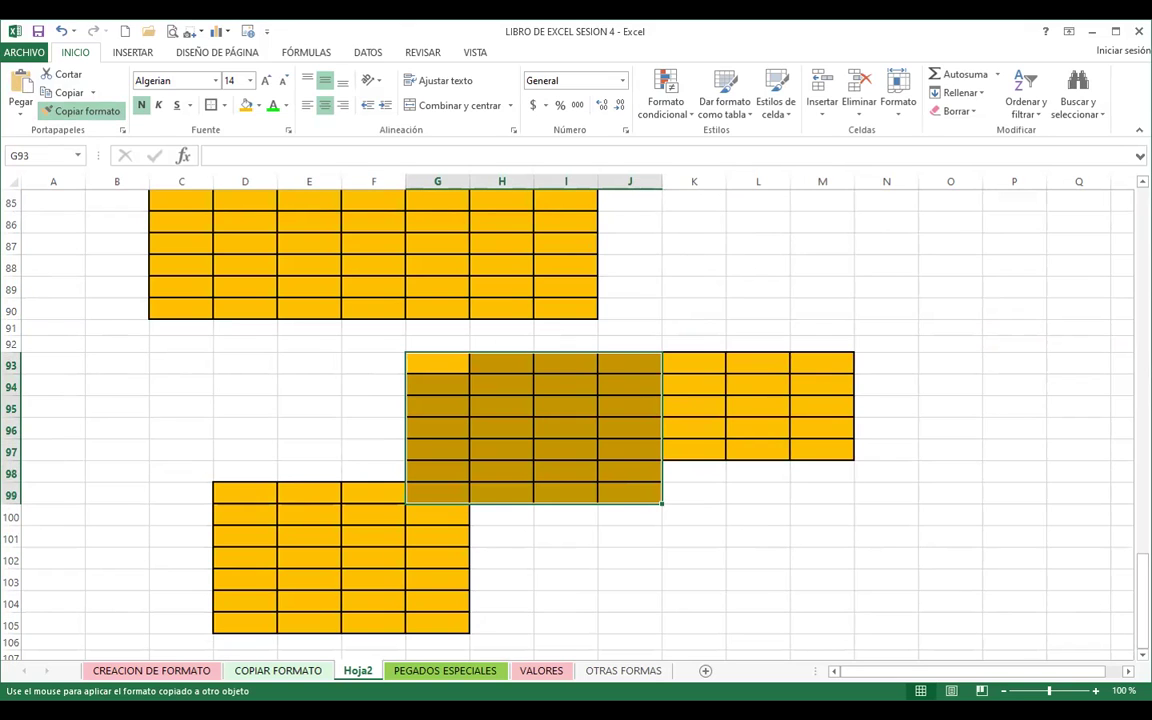
drag(40, 344, 254, 415)
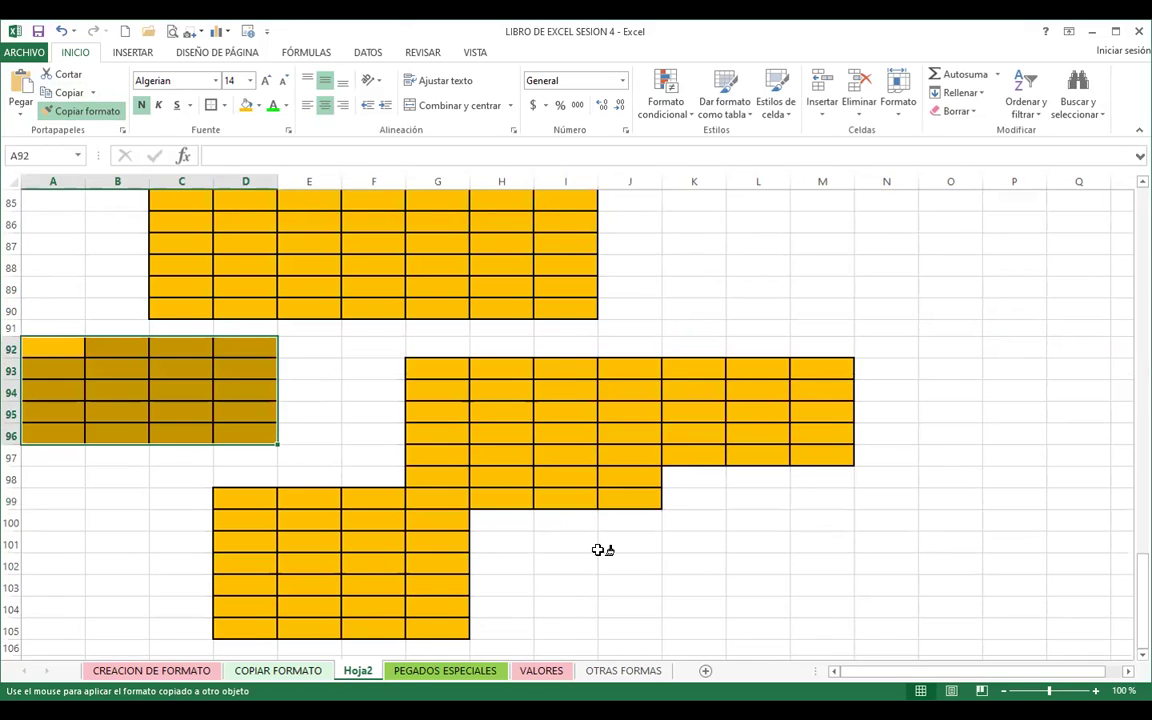
drag(560, 543, 731, 592)
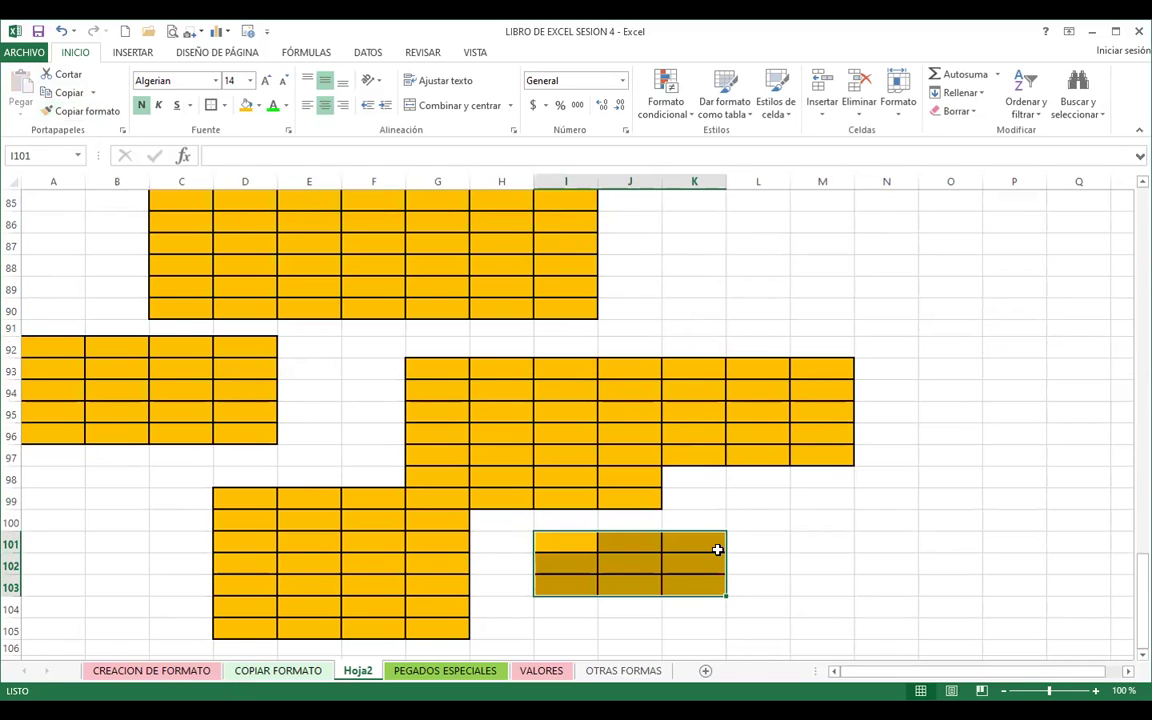
click(428, 374)
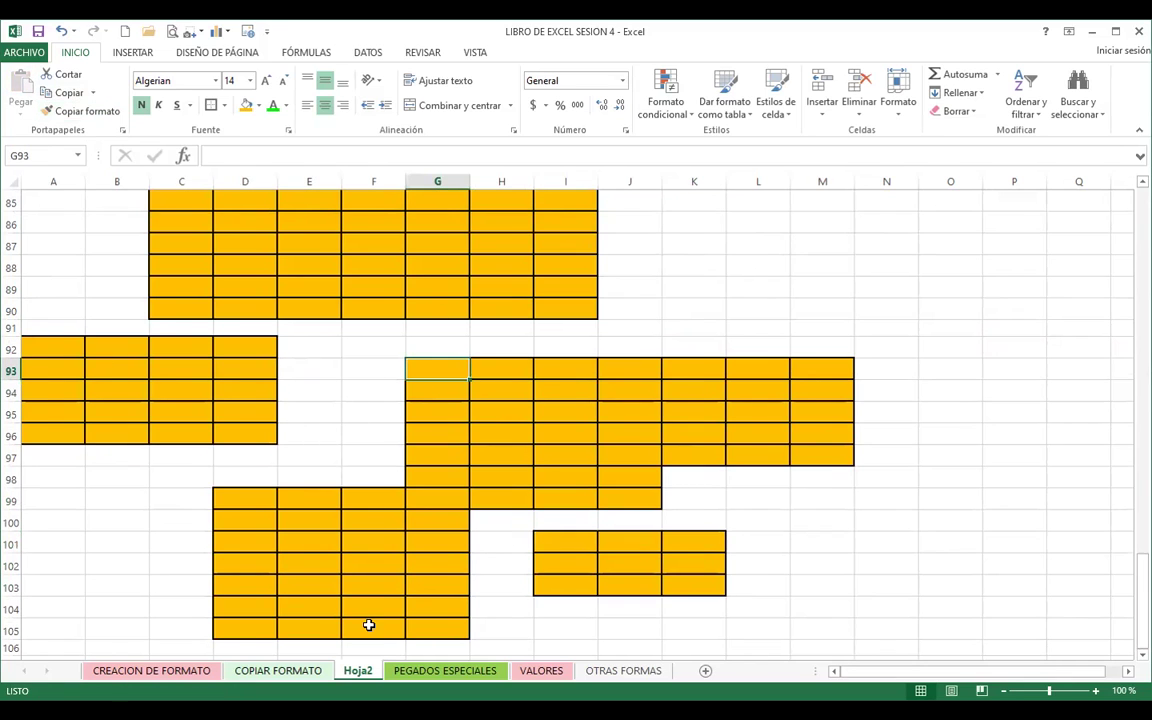
key(ctrl+Page_Down)
click(391, 416)
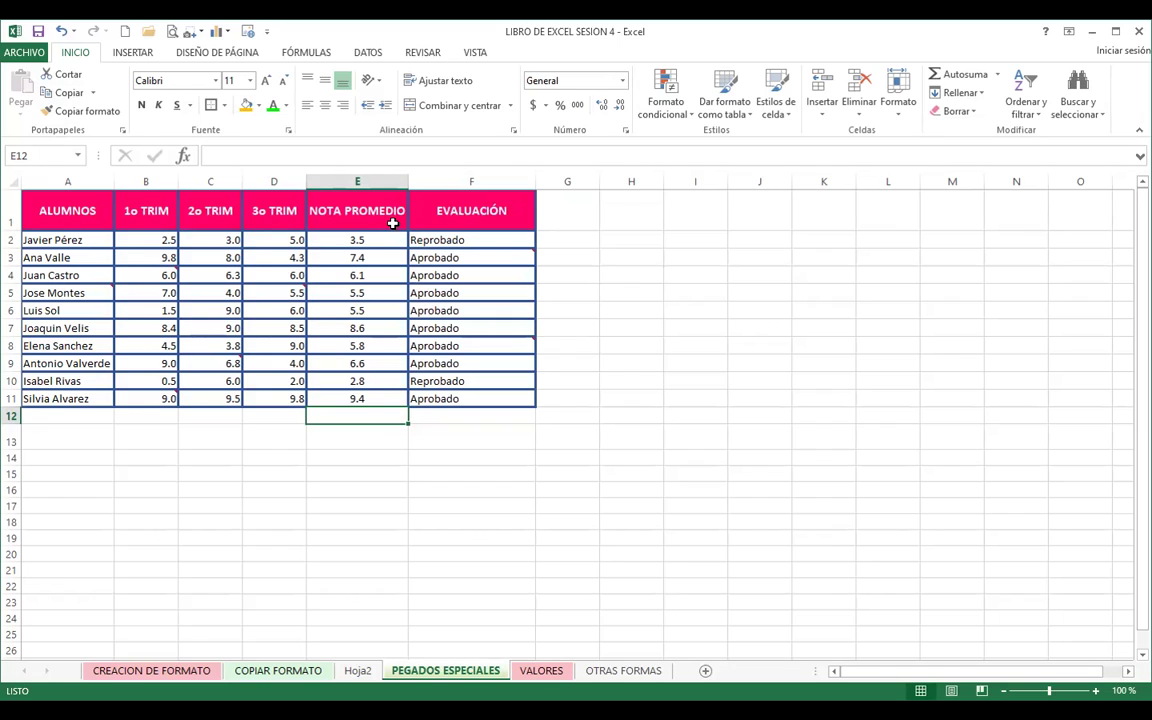
click(363, 238)
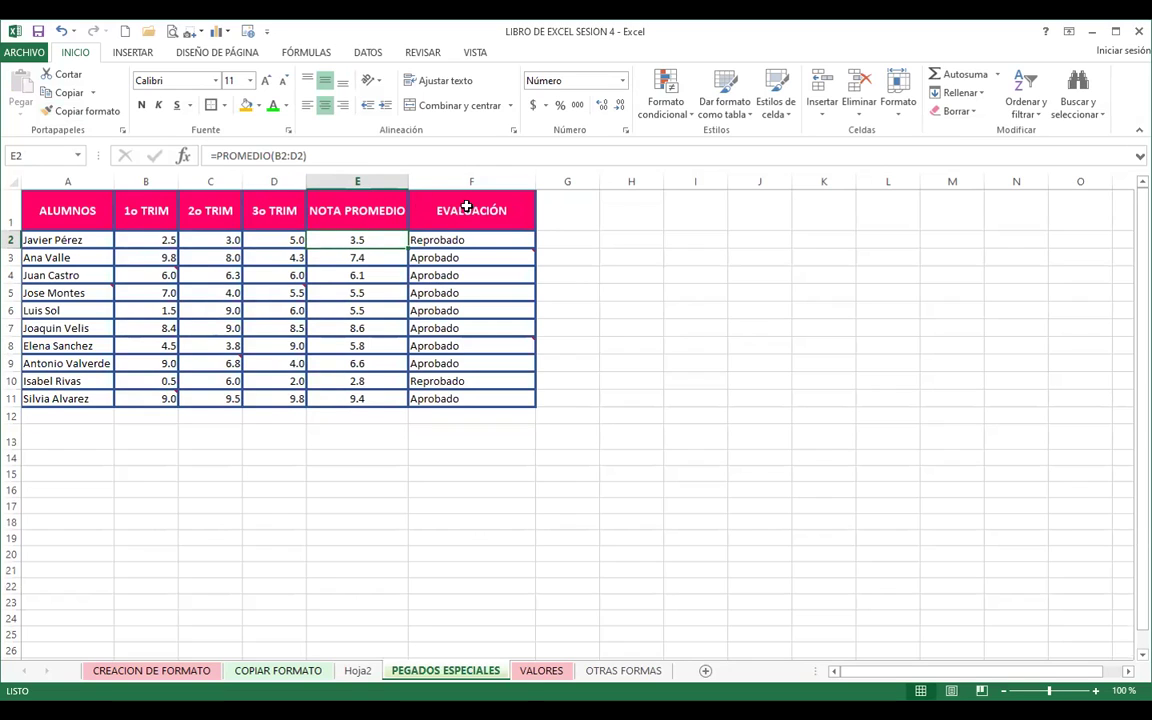
click(494, 244)
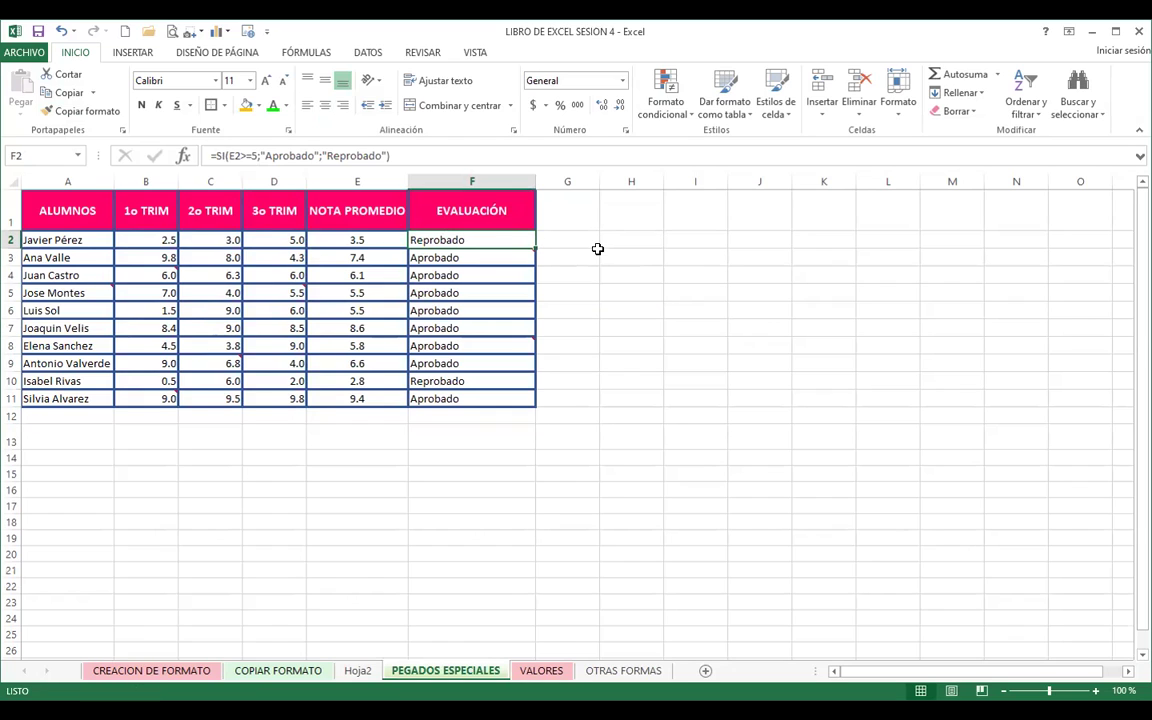
click(451, 311)
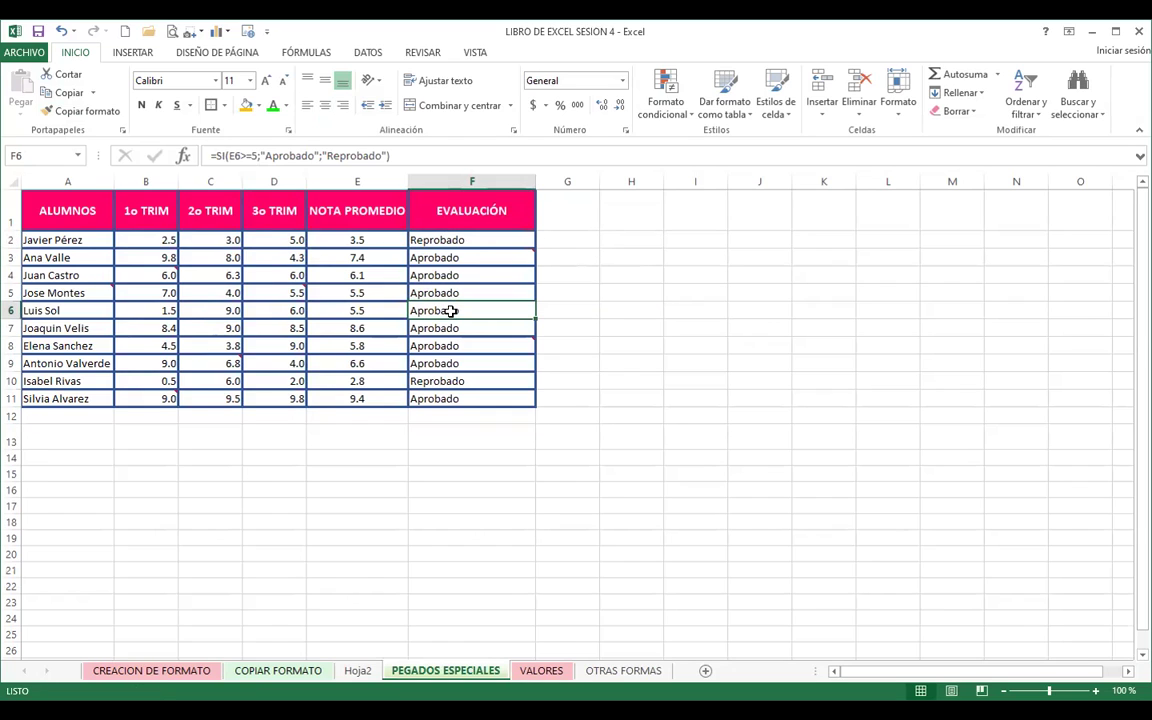
click(285, 293)
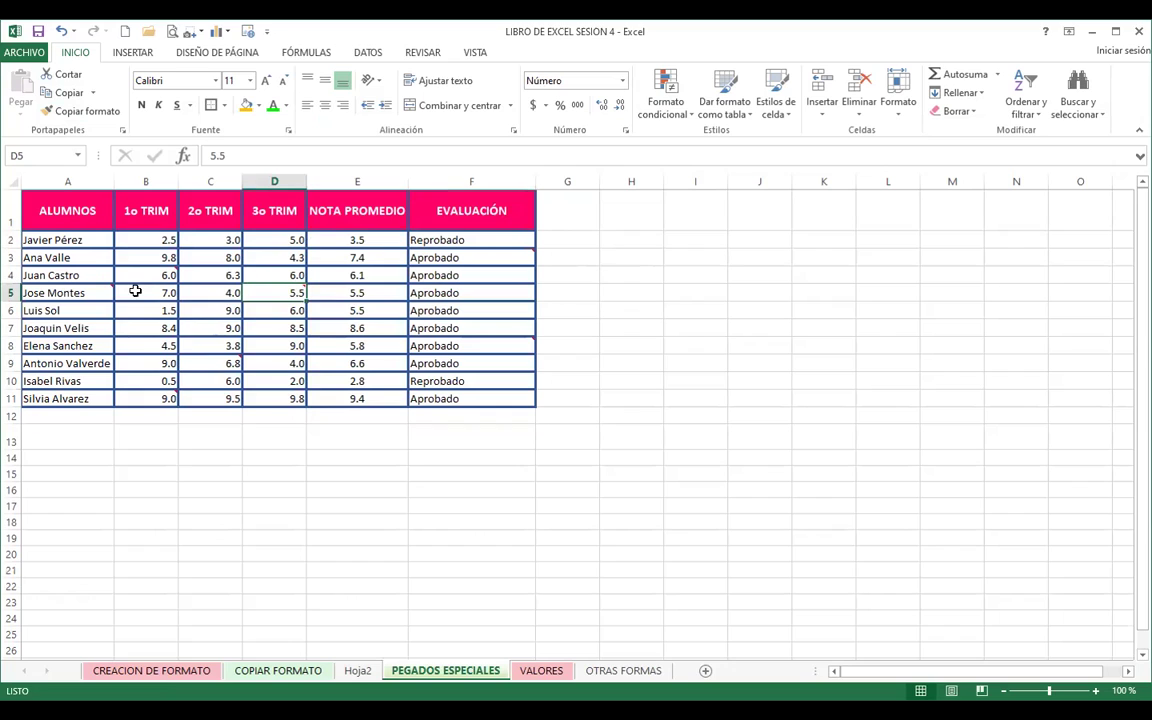
click(153, 272)
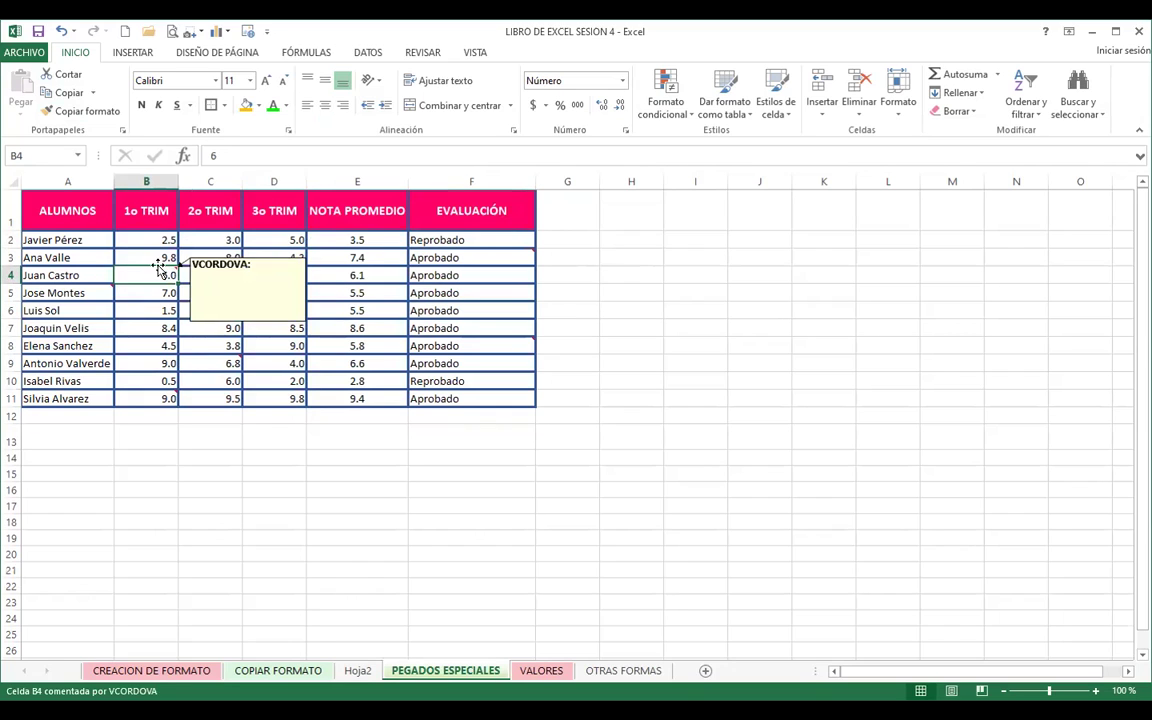
click(160, 384)
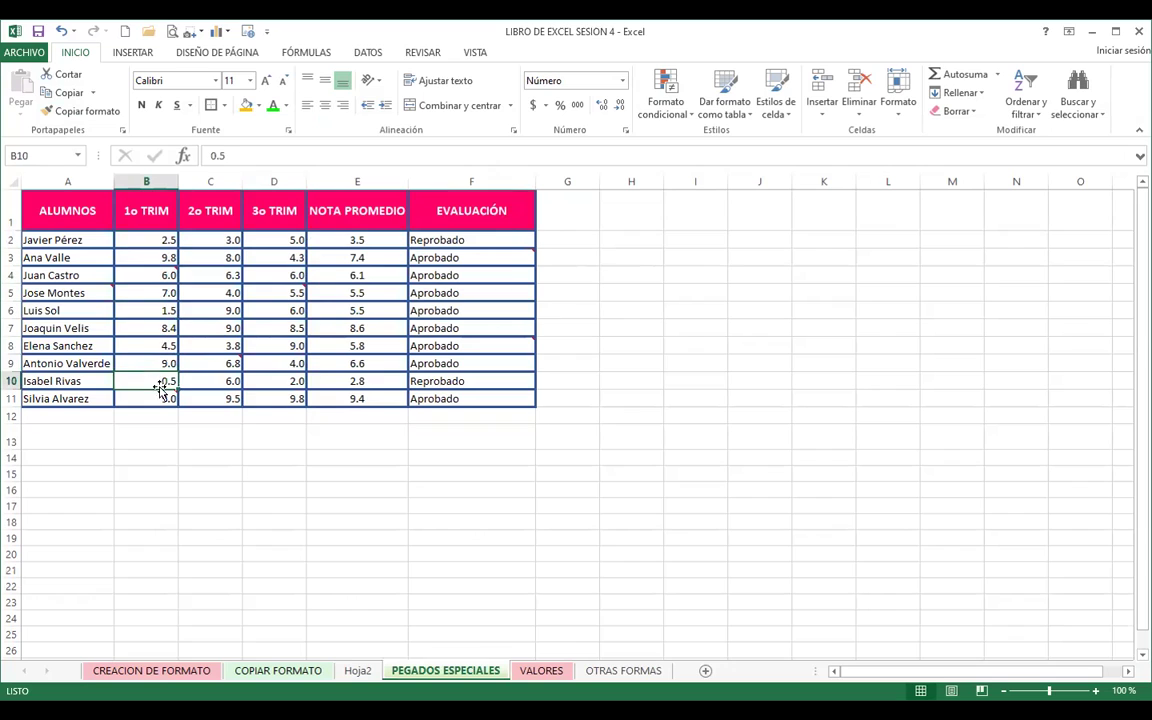
click(196, 287)
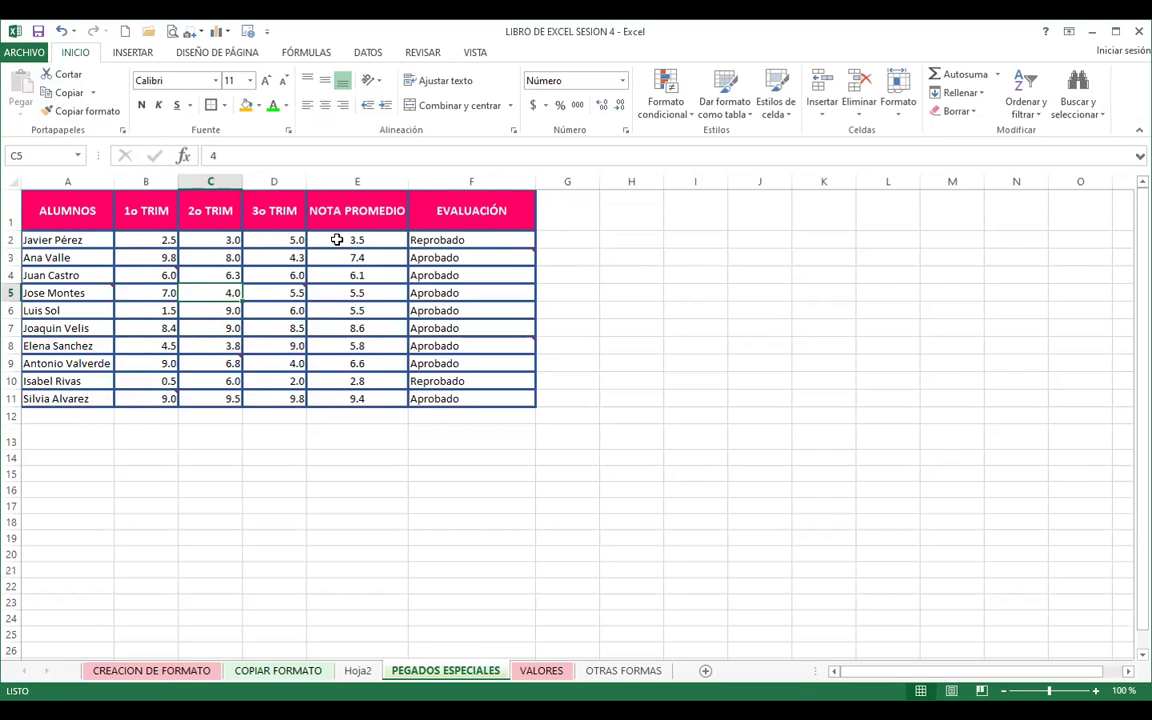
click(336, 240)
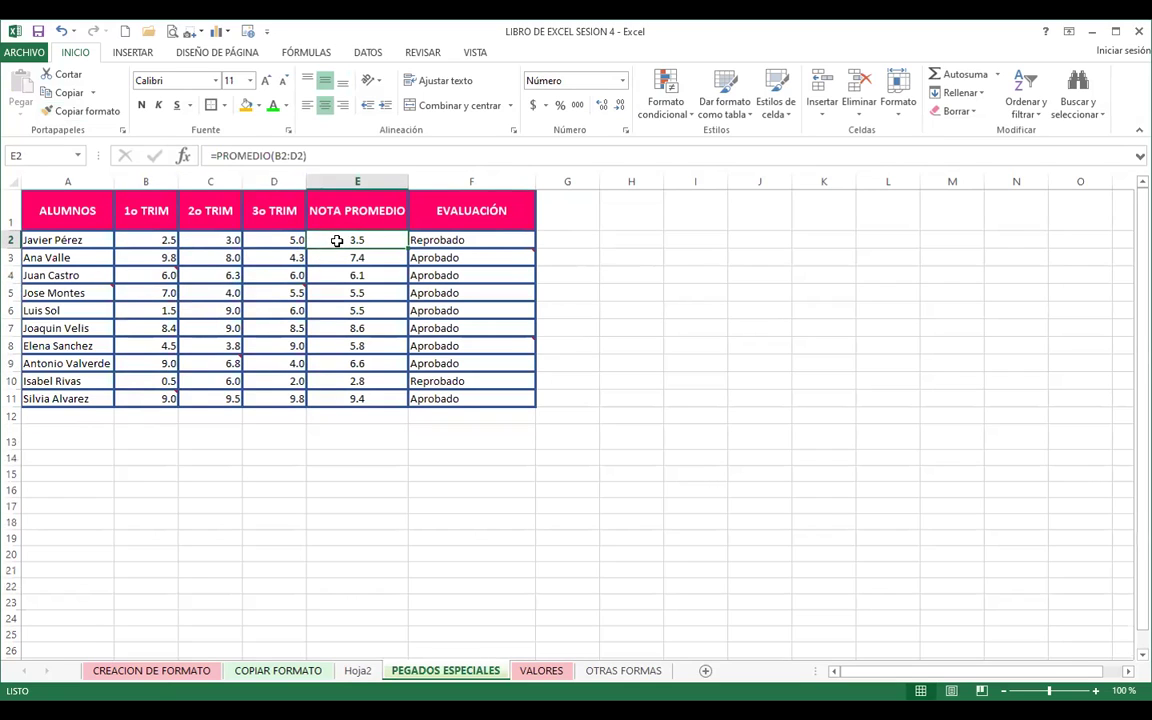
click(155, 328)
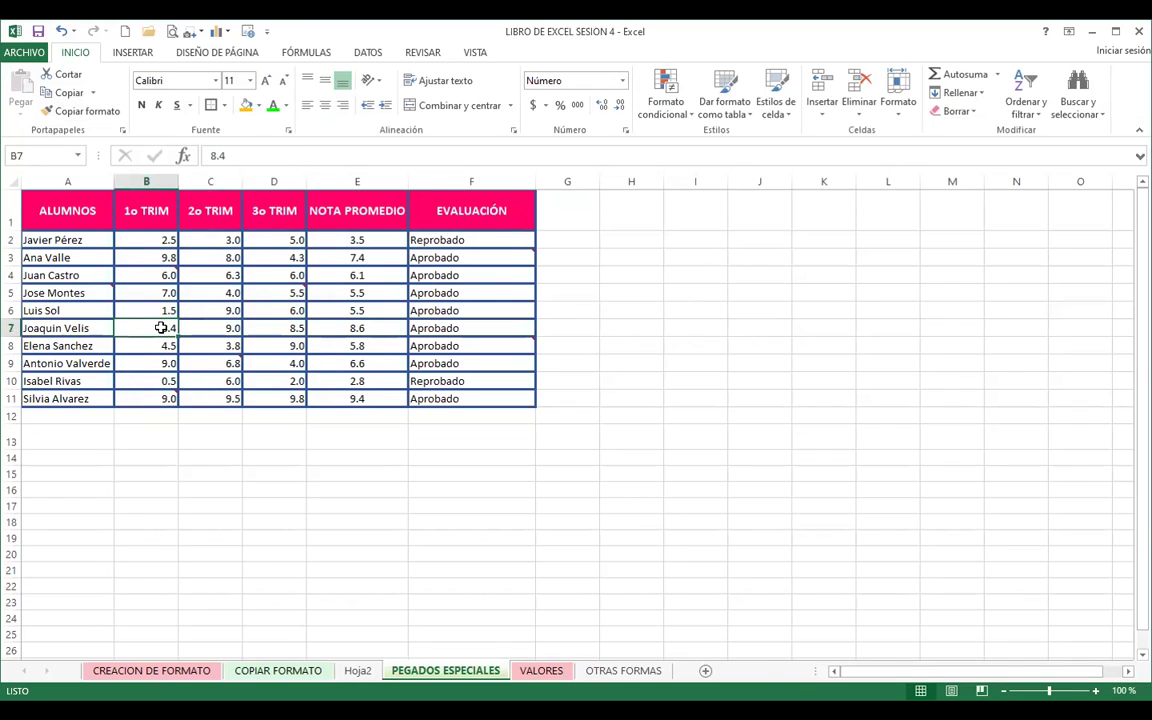
click(484, 255)
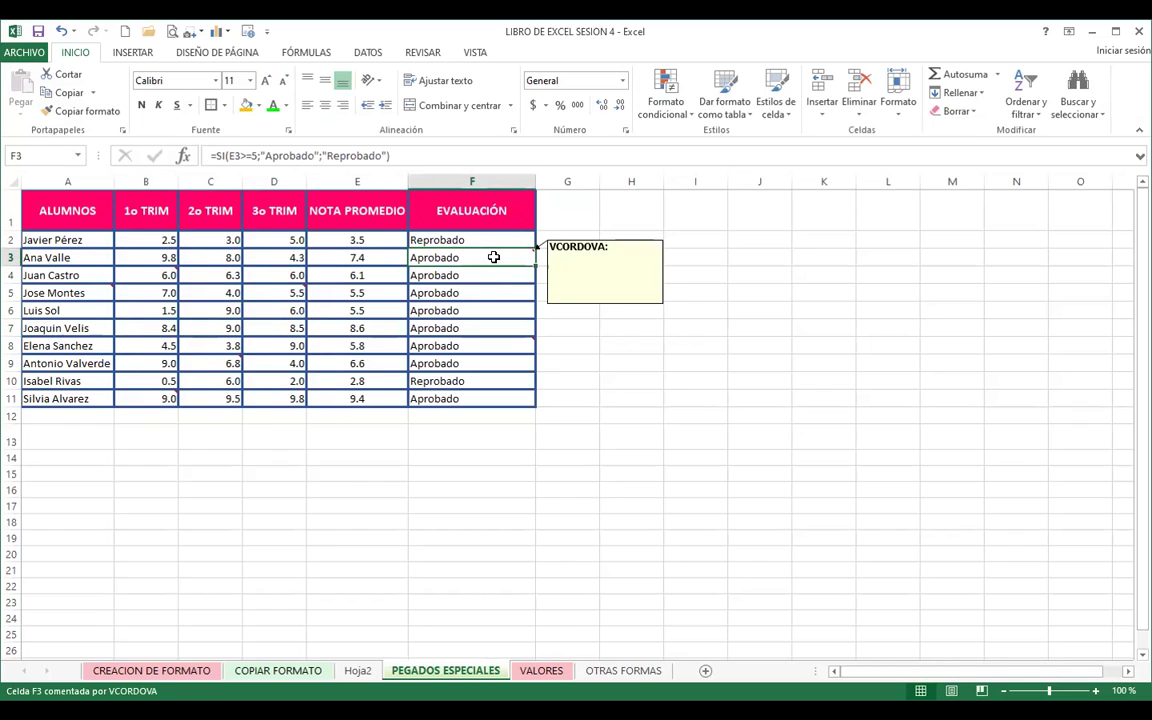
right_click(494, 258)
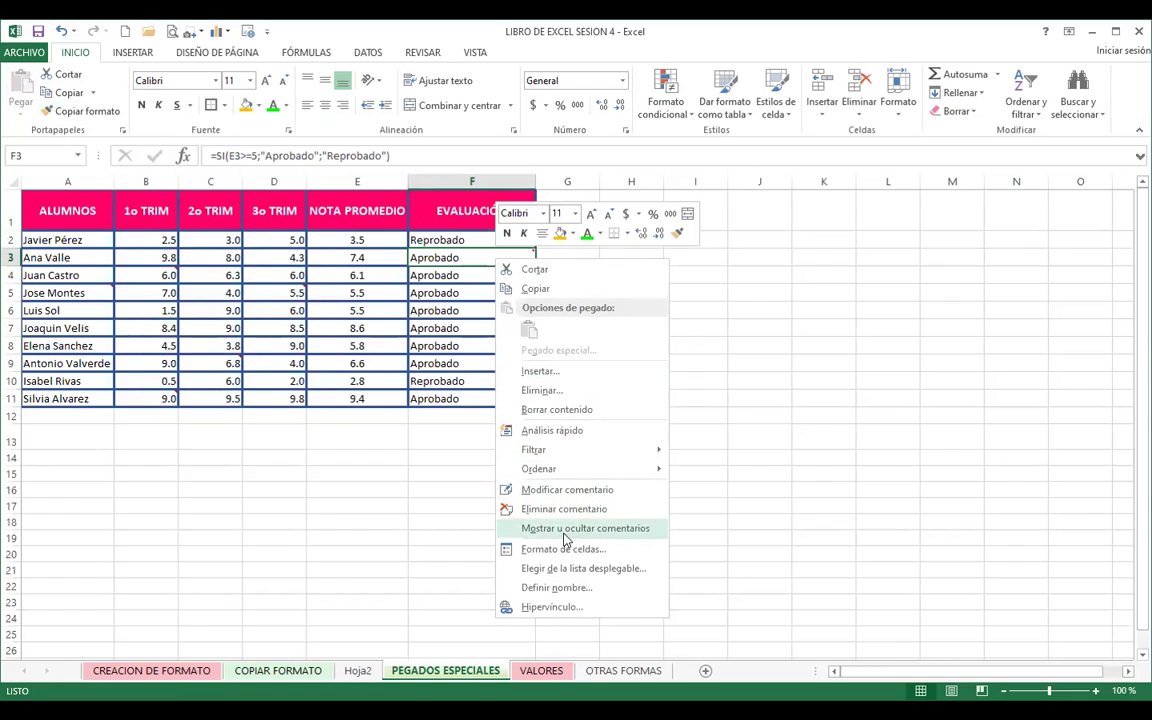
key(Escape)
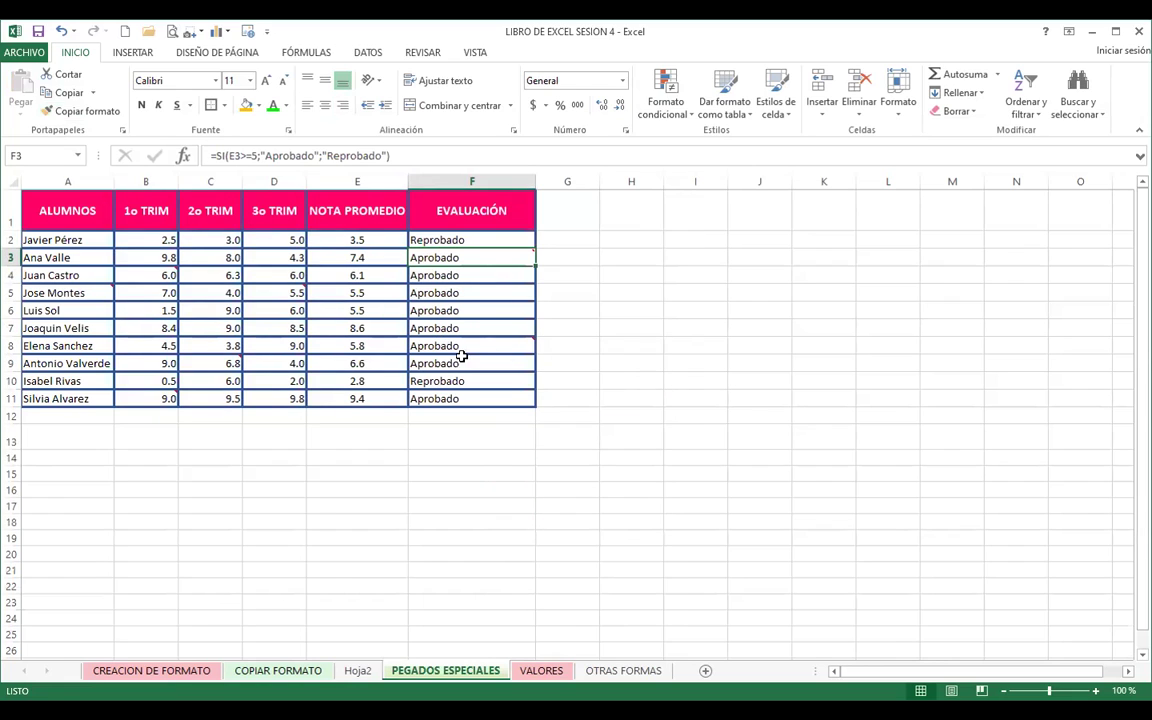
mouse_move(493, 345)
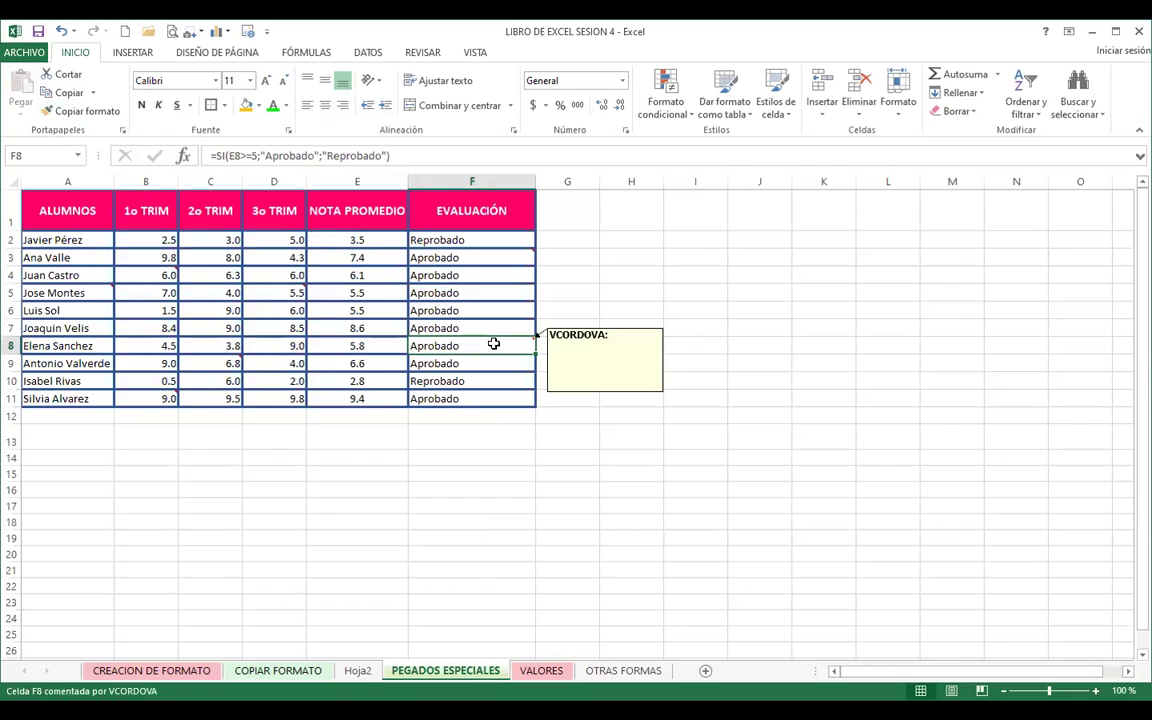
click(199, 363)
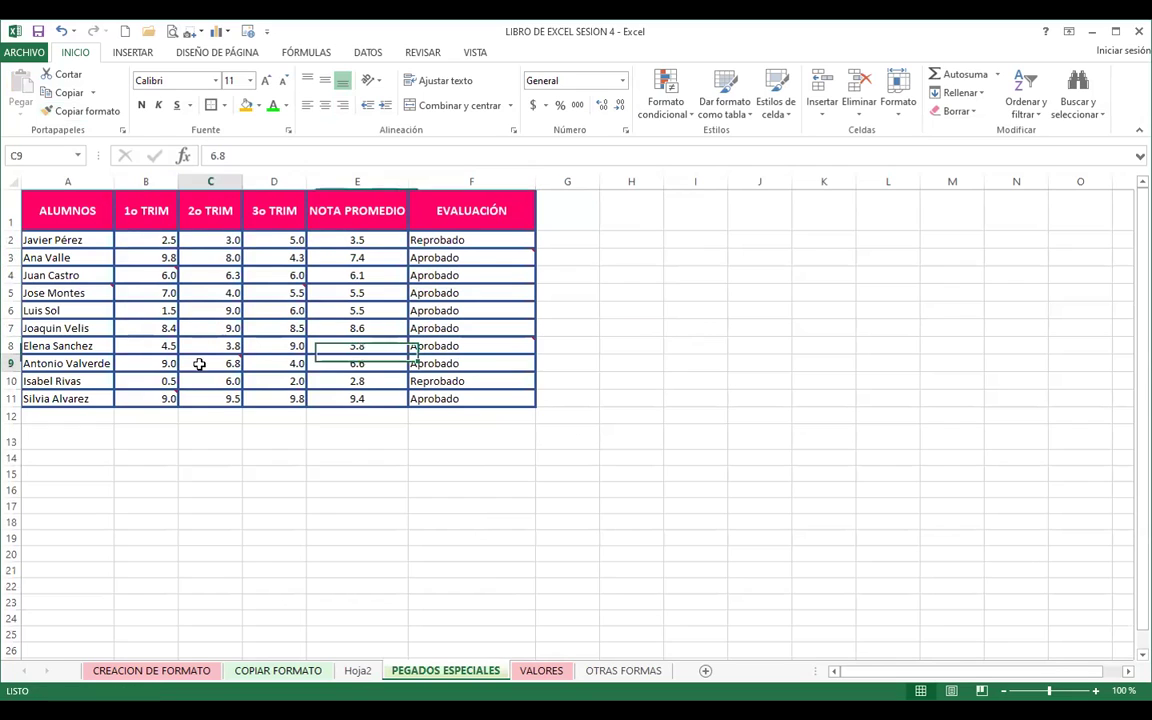
click(145, 272)
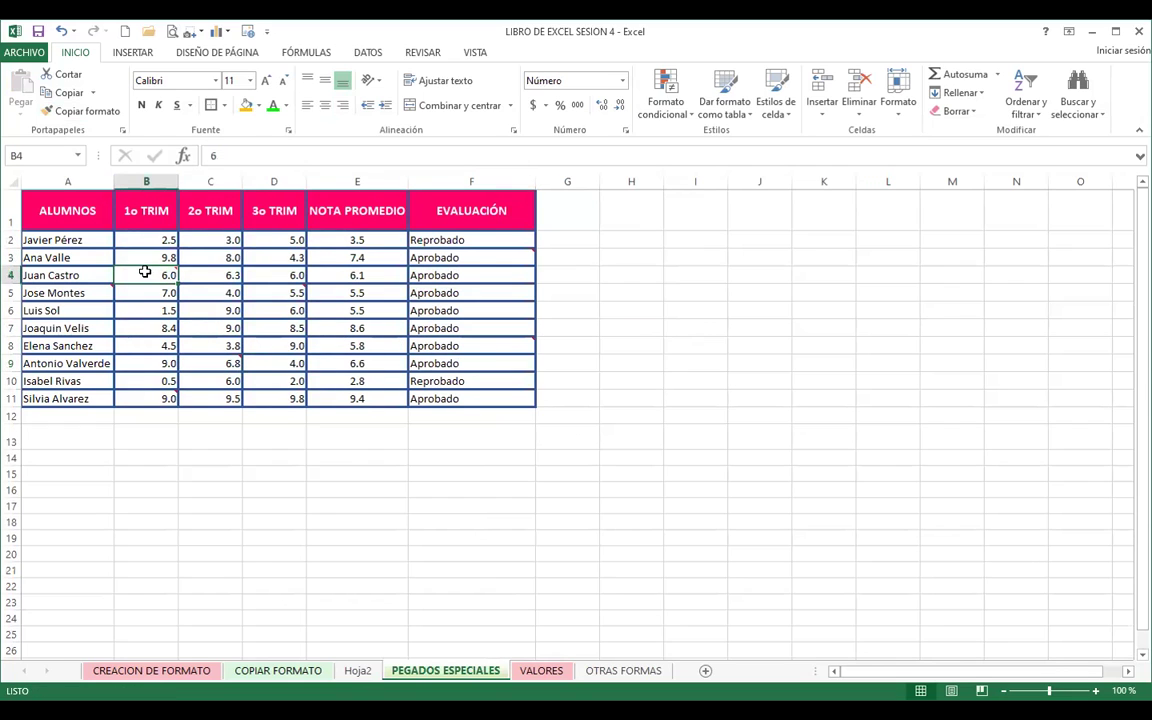
click(388, 293)
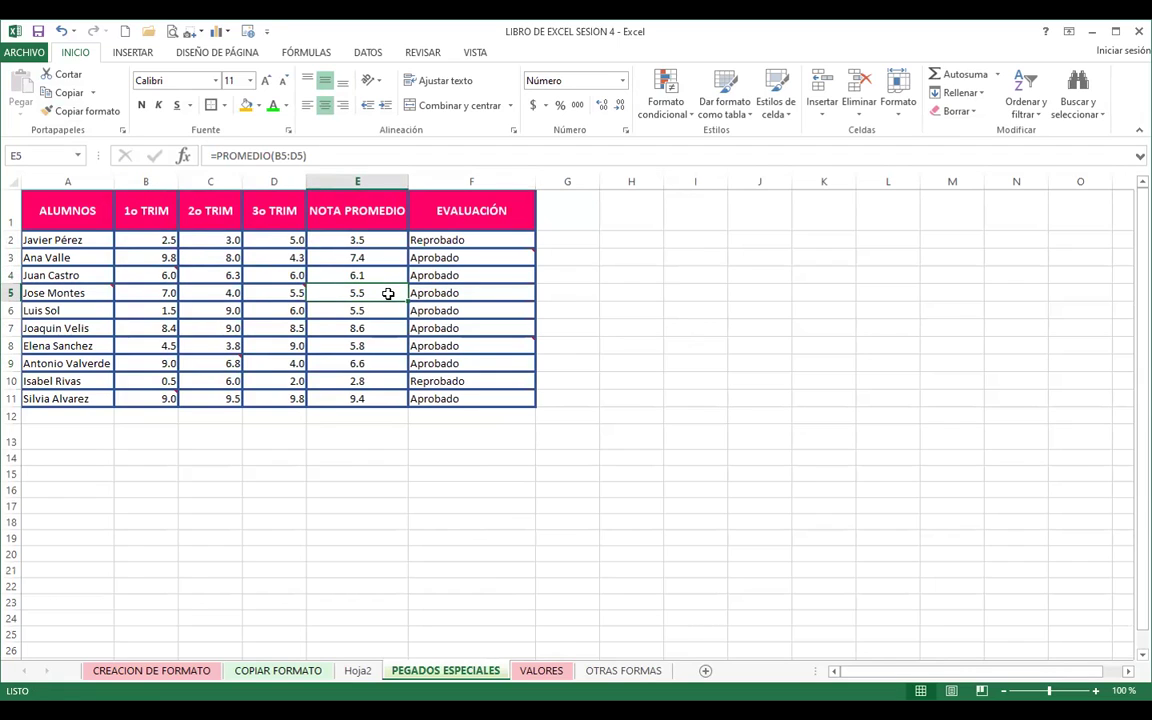
click(417, 455)
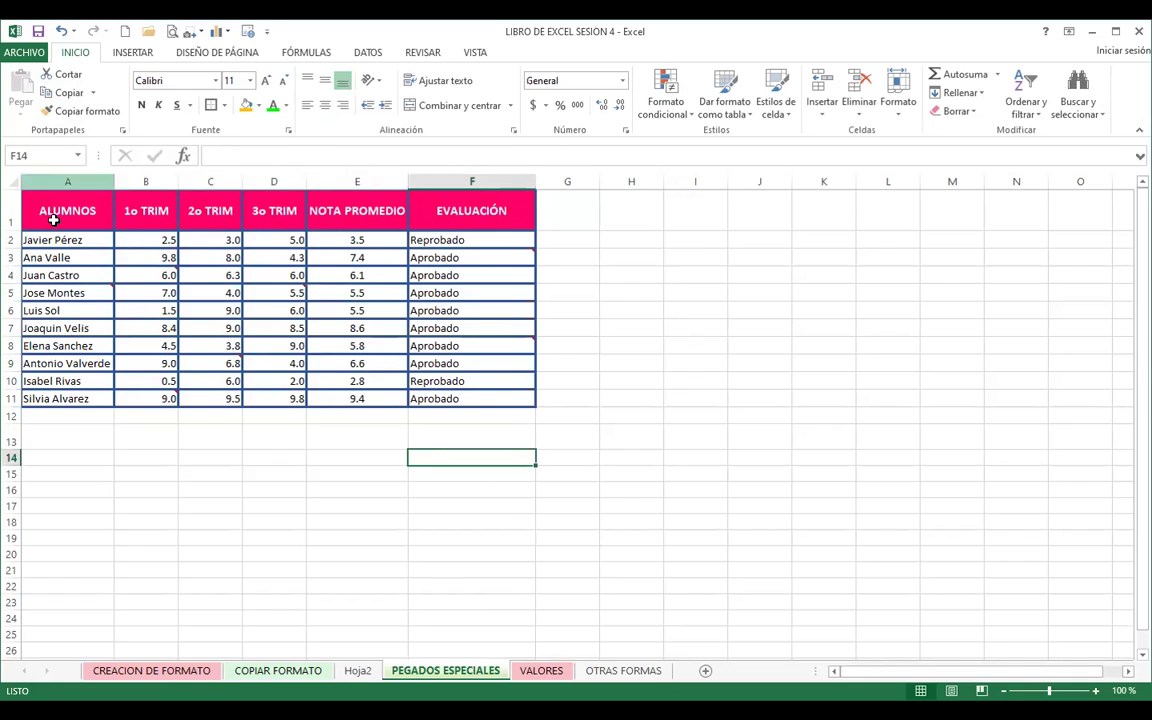
- Select the grades table A1:F12 with its headers and copy it
mouse_move(28, 205)
mouse_down()
mouse_move(468, 428)
mouse_move(470, 413)
mouse_up()
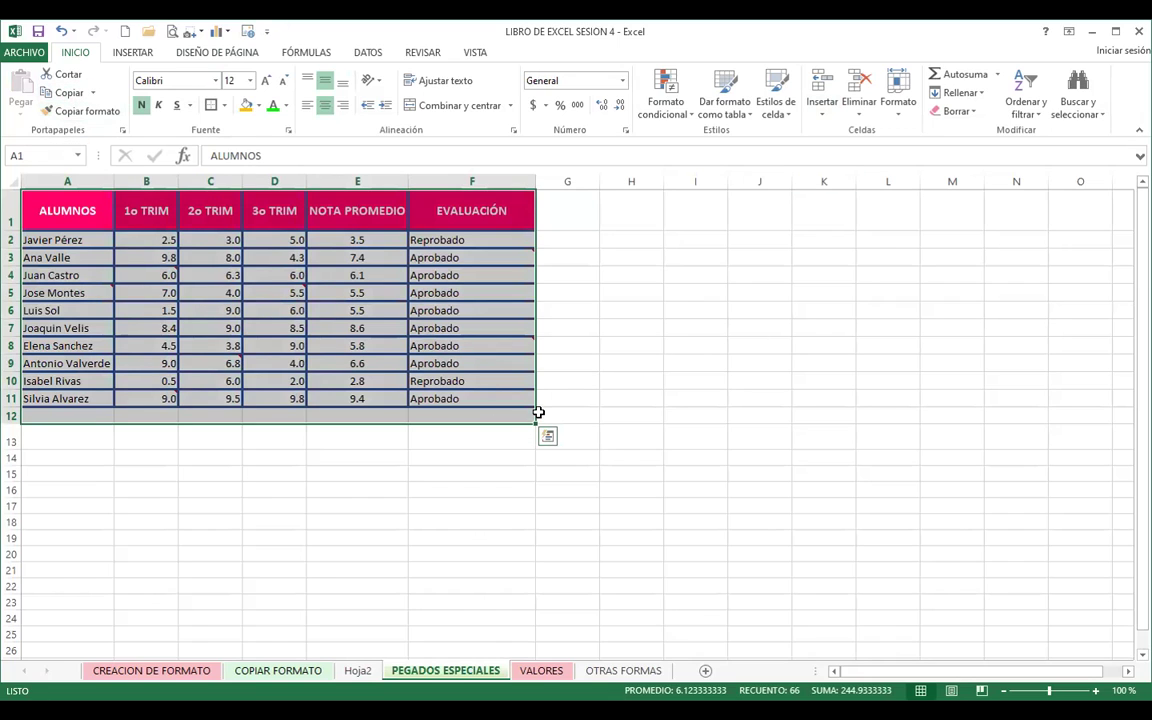
key(Escape)
click(69, 93)
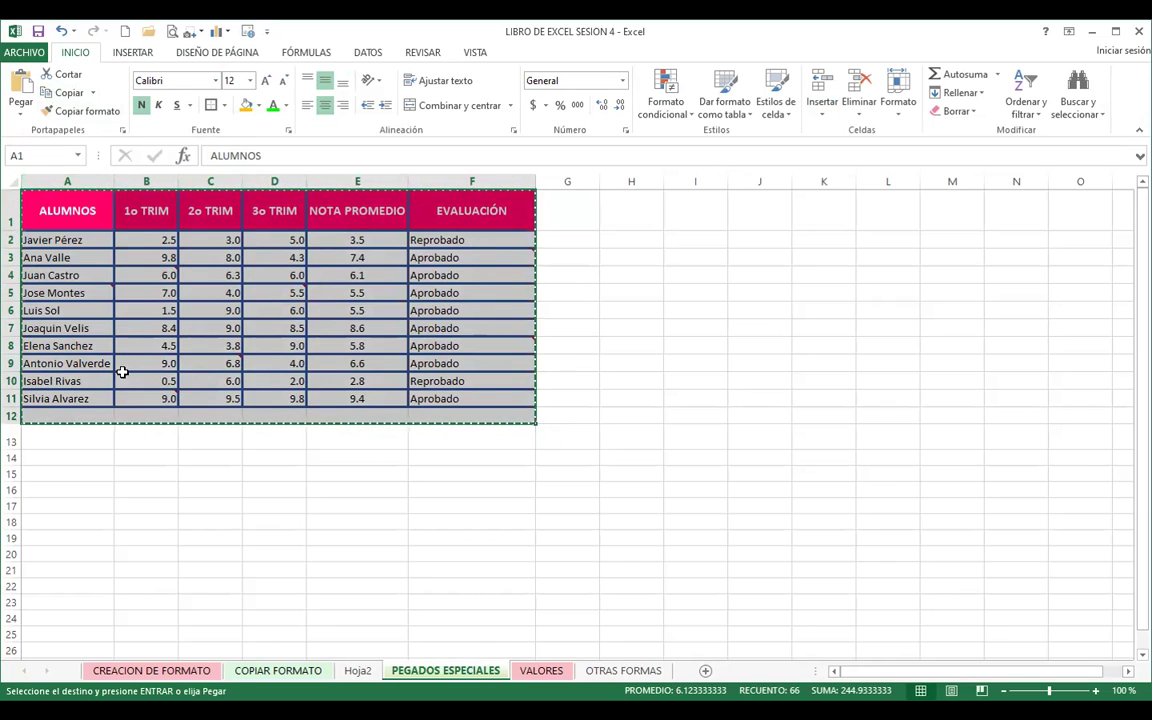
mouse_move(586, 417)
- Select A15 as the paste destination and show the Pegar options gallery
click(48, 476)
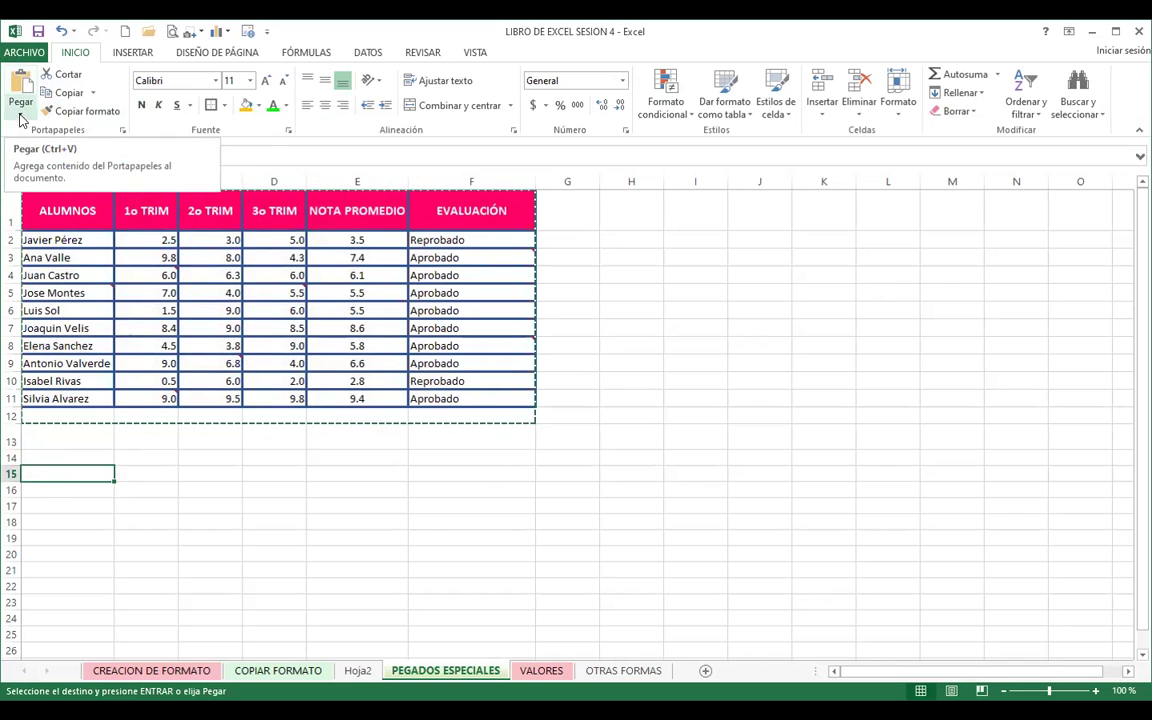
click(20, 116)
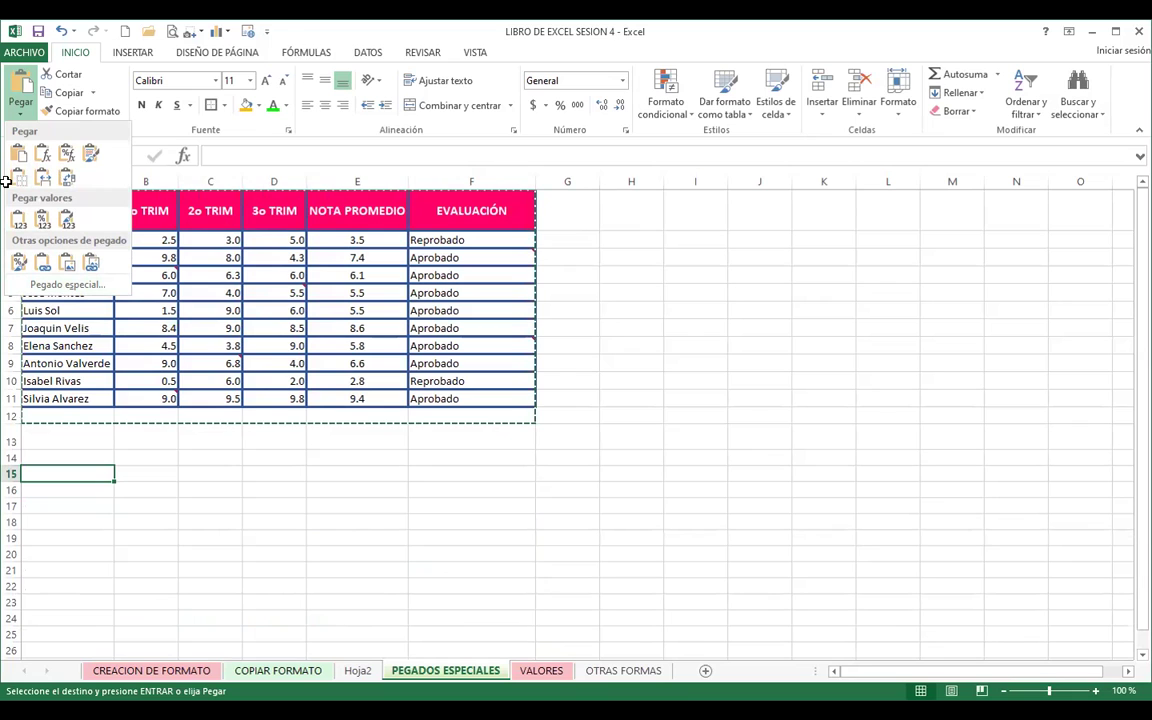
- Paste the grades table at A15 as formulas only via Pegado especial
click(21, 108)
click(21, 108)
click(45, 287)
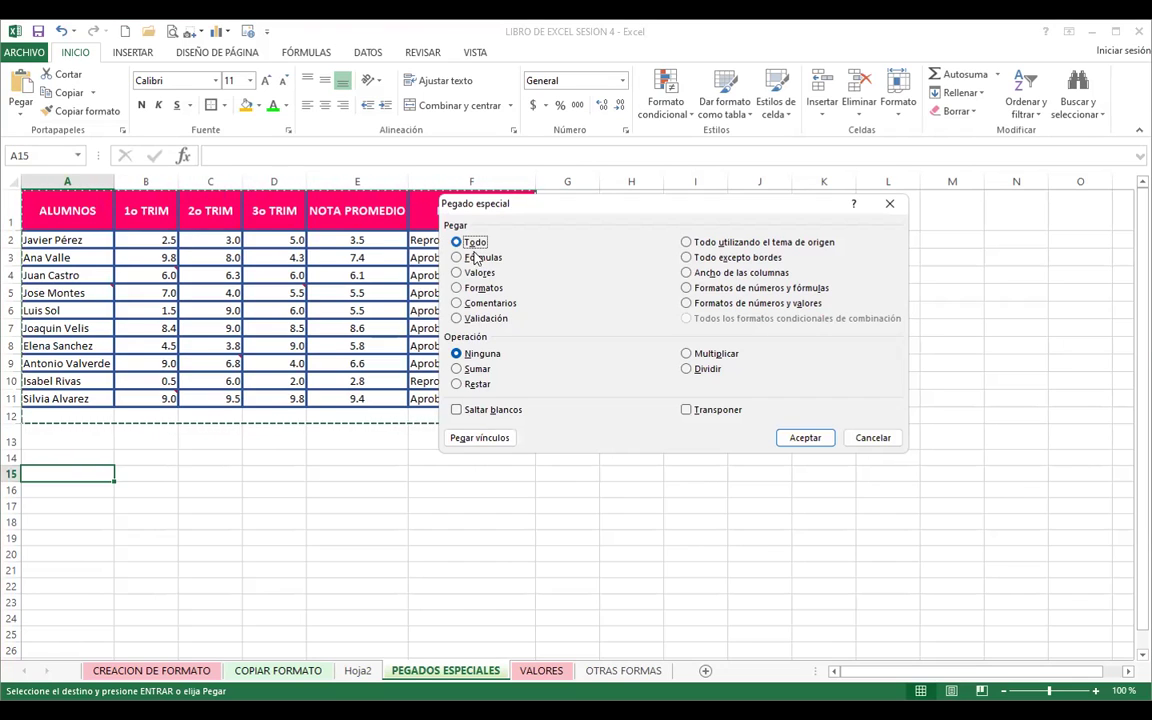
click(457, 258)
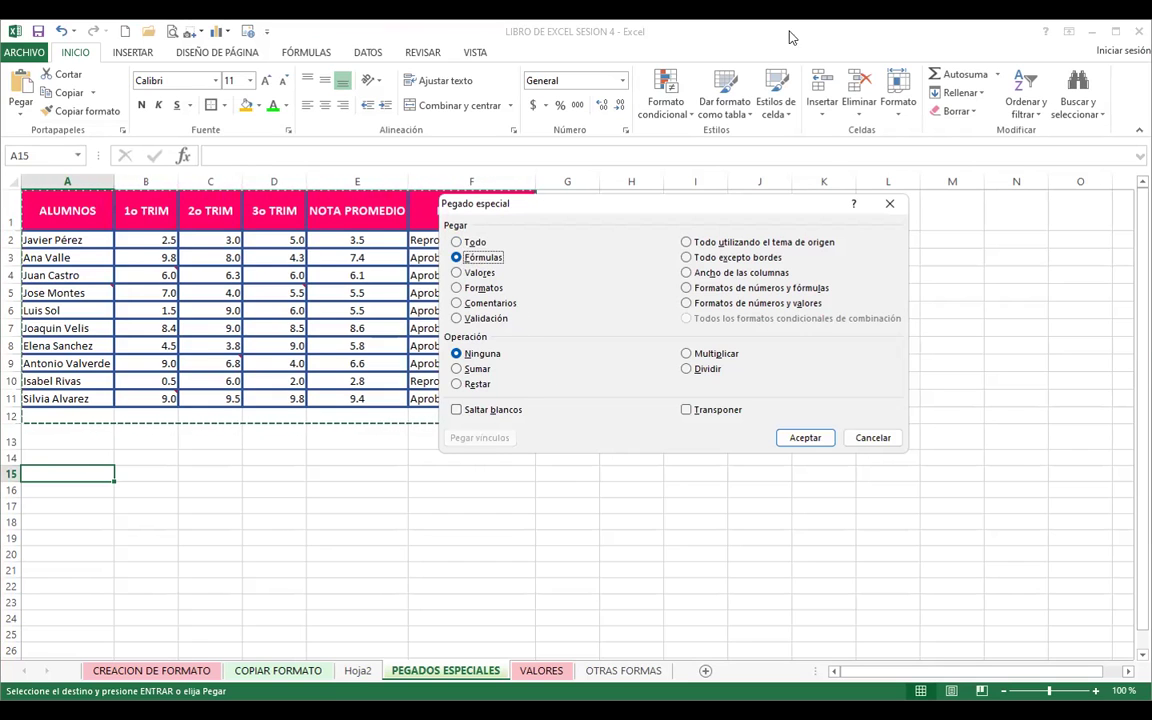
click(803, 445)
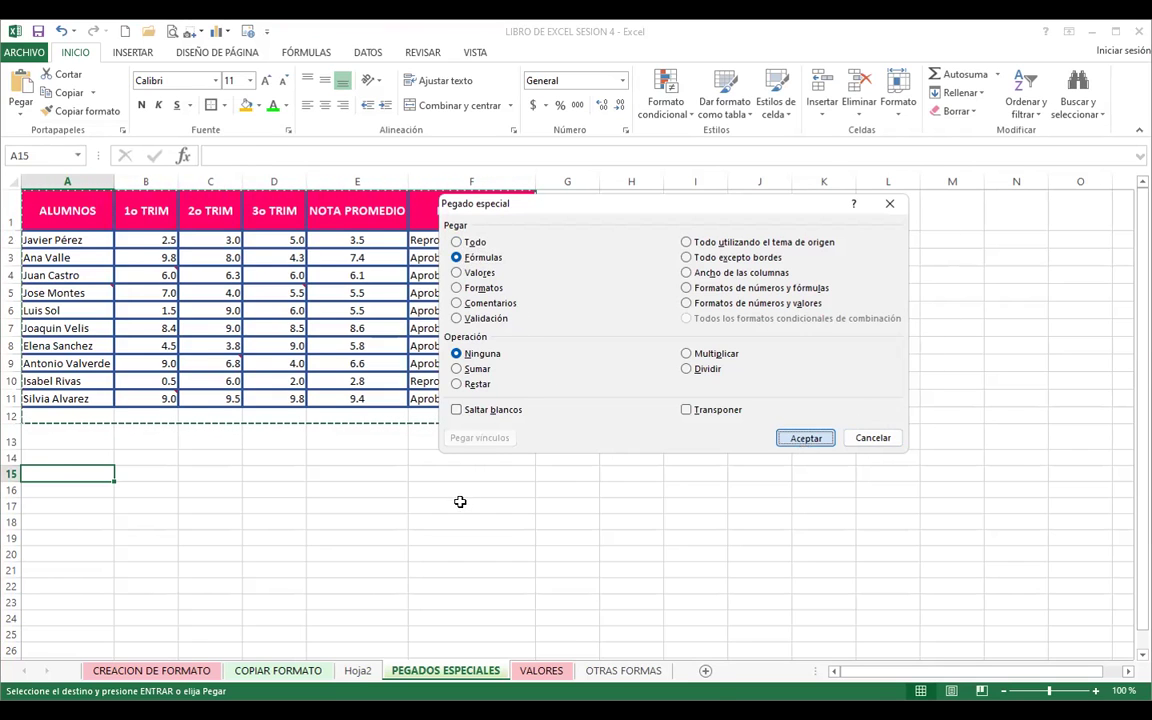
scroll(350, 432, down, 2)
scroll(553, 458, up, 1)
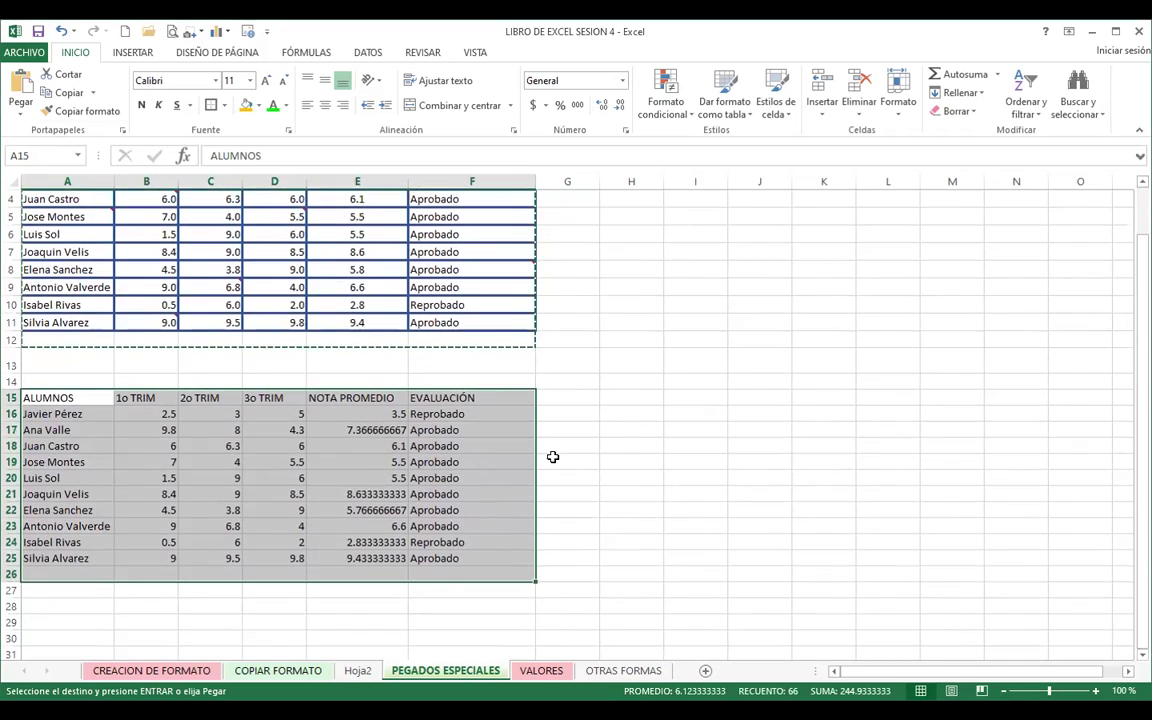
scroll(573, 460, up, 1)
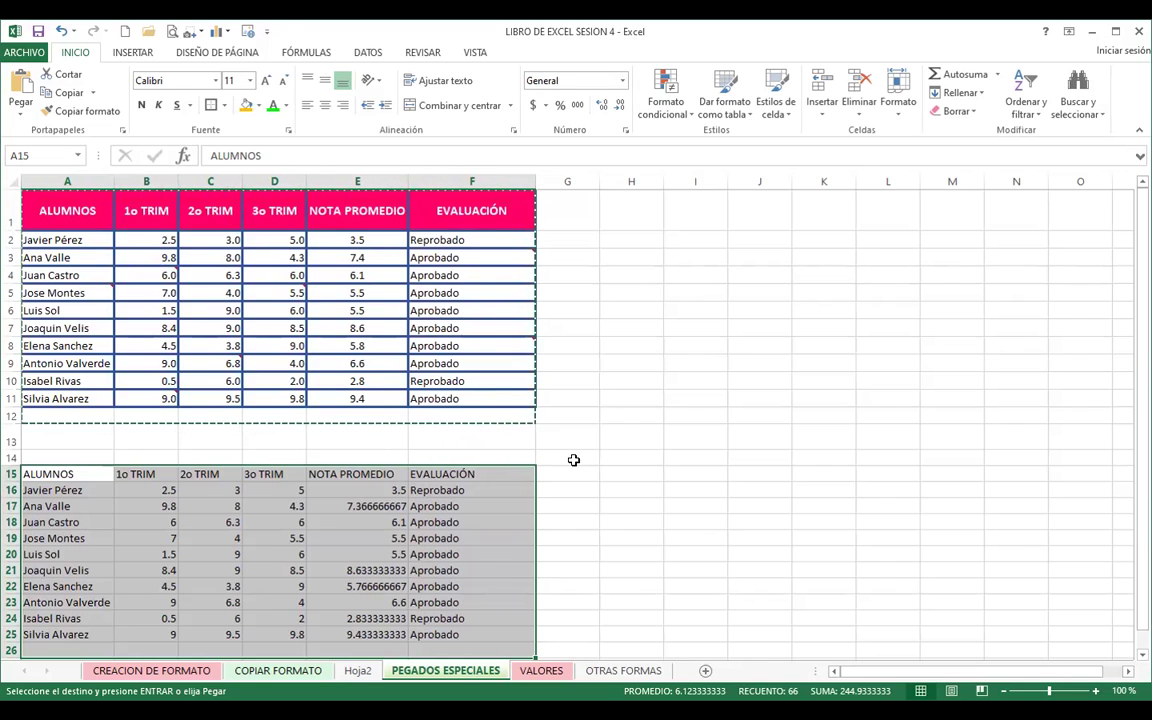
click(360, 505)
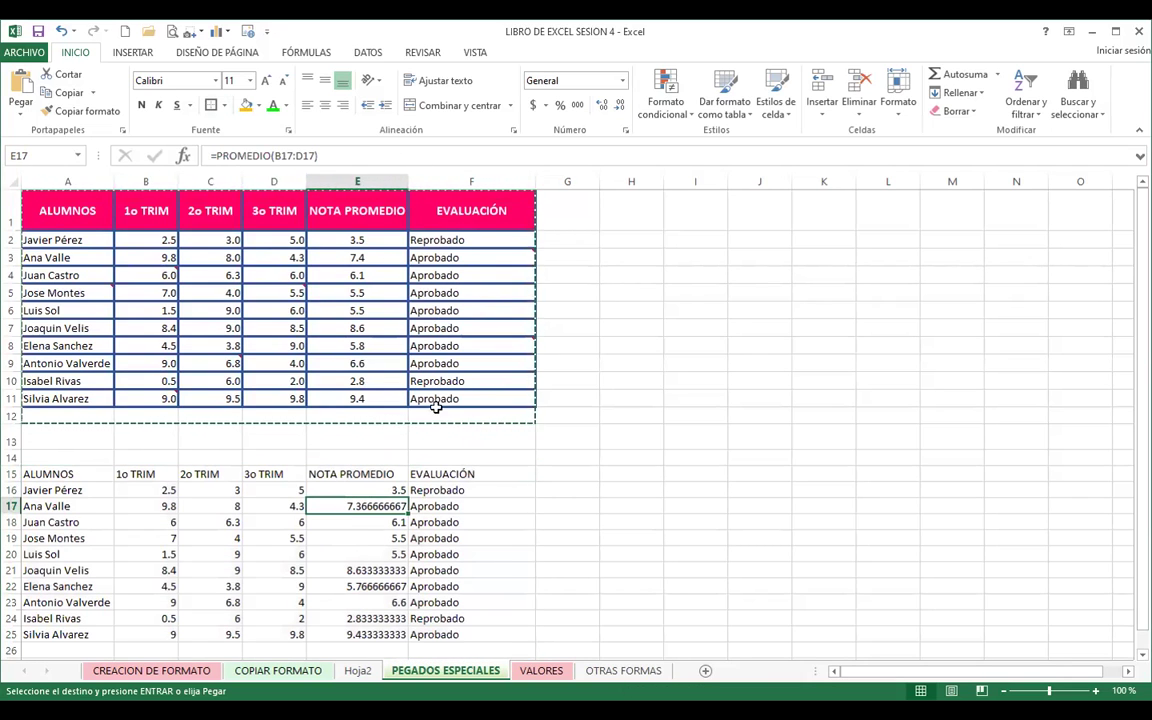
click(449, 492)
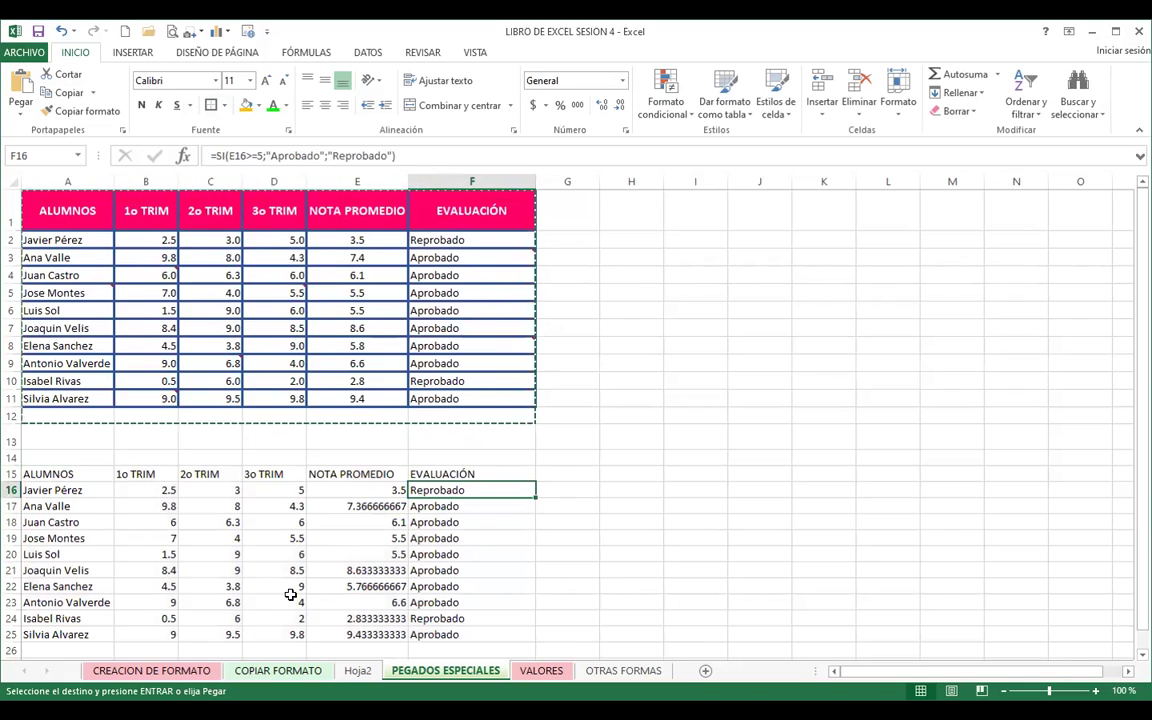
click(210, 504)
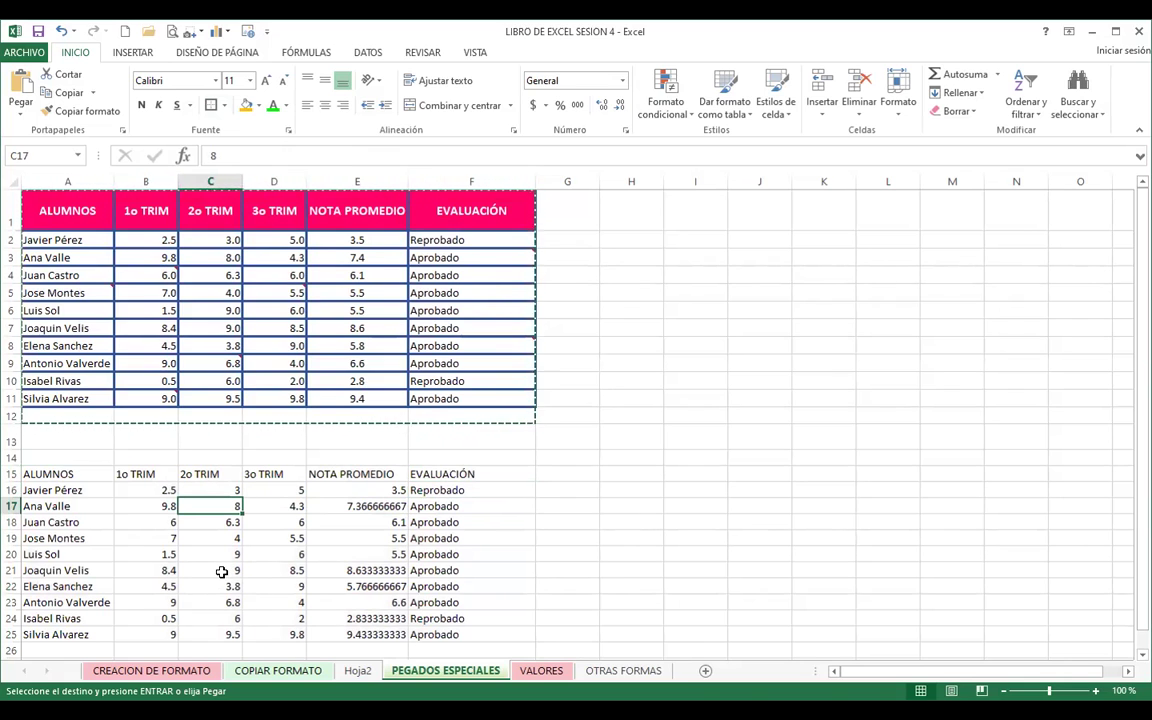
click(375, 489)
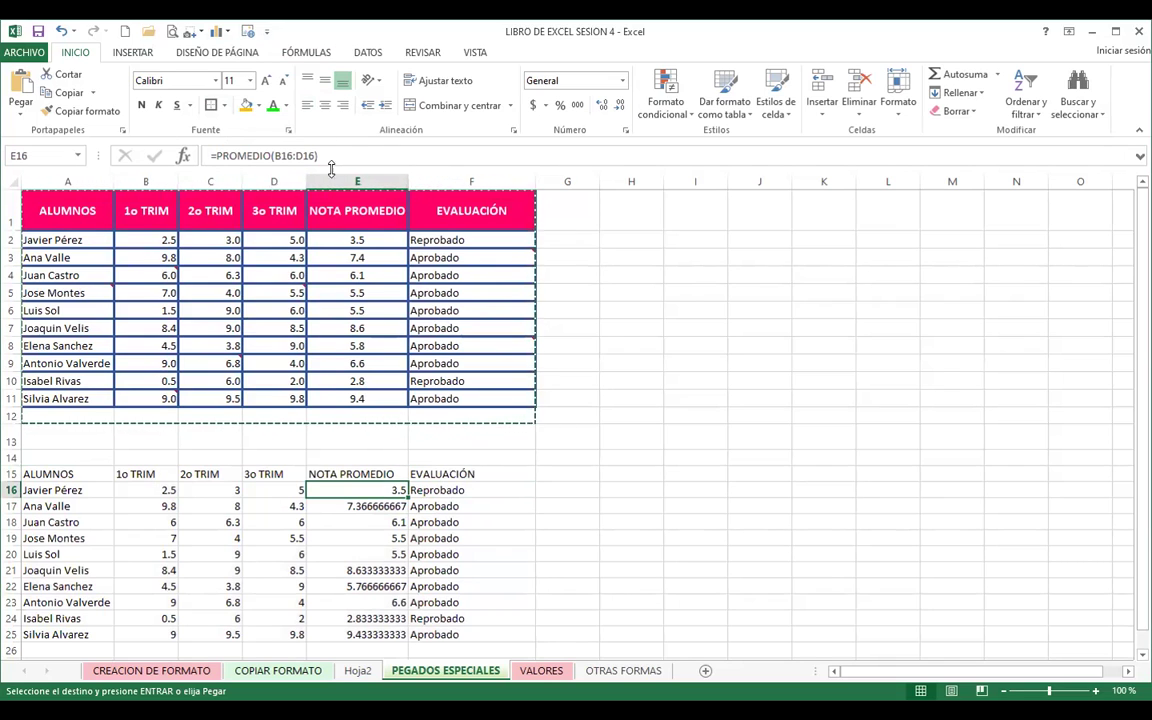
click(440, 490)
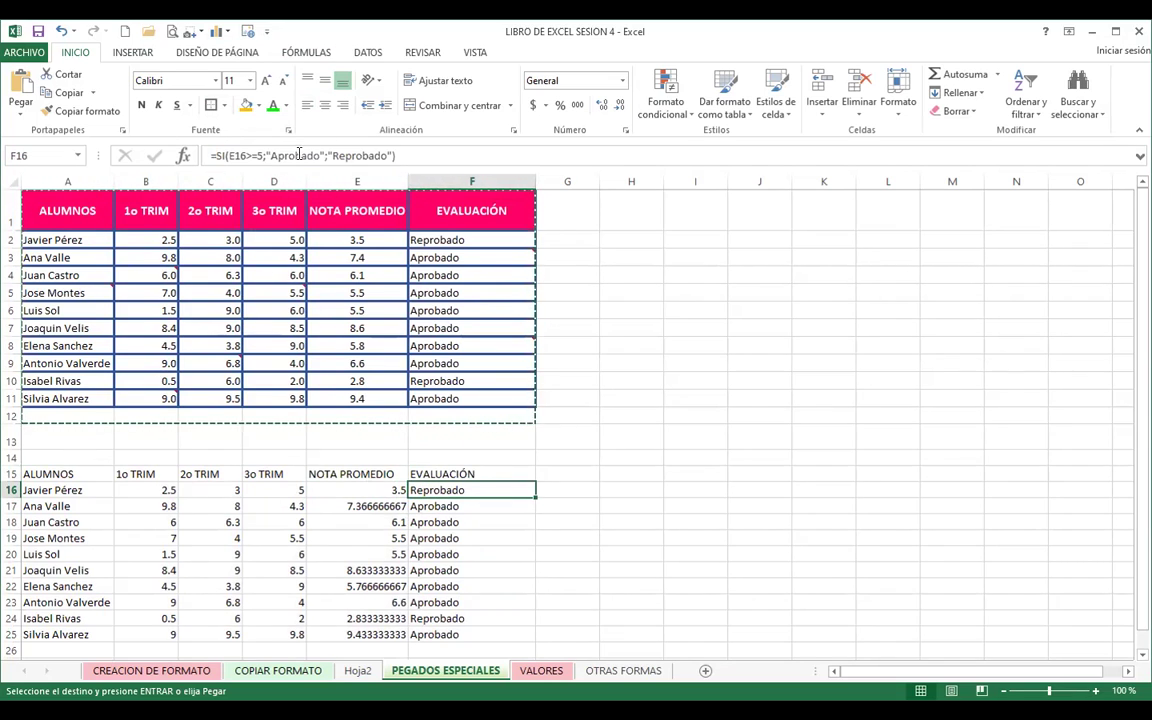
click(362, 489)
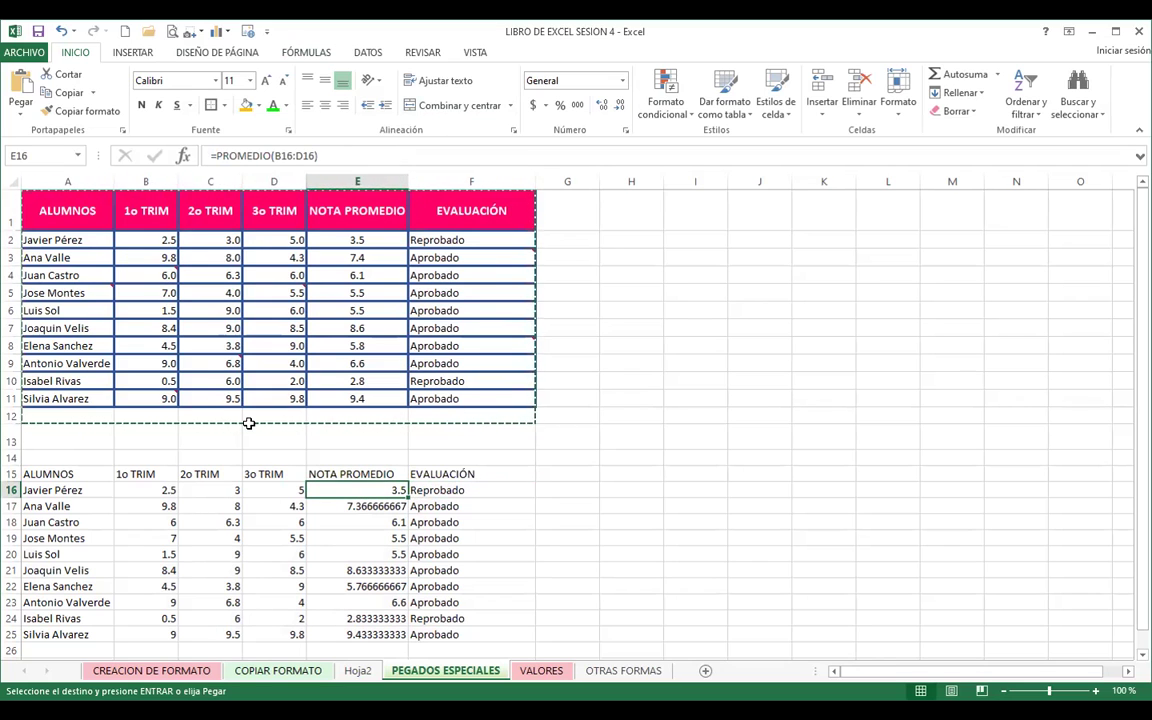
scroll(44, 489, down, 2)
scroll(44, 489, down, 1)
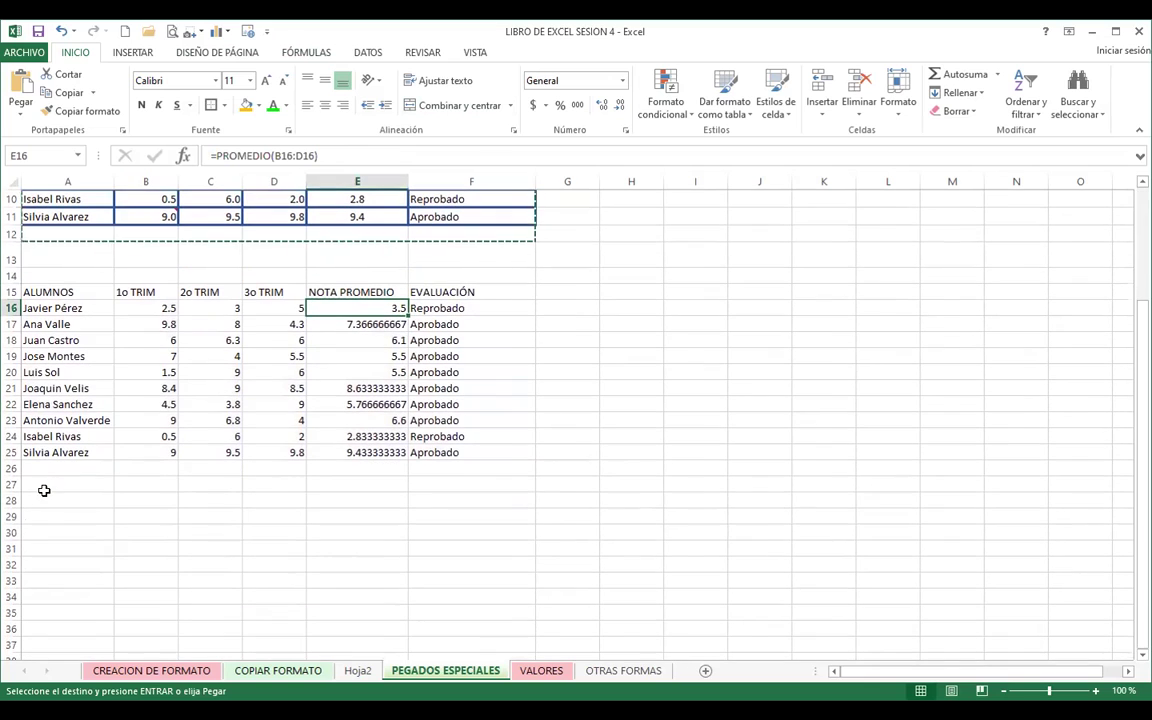
- Paste the grades table at A28 as values only via Pegado especial > Valores
click(45, 505)
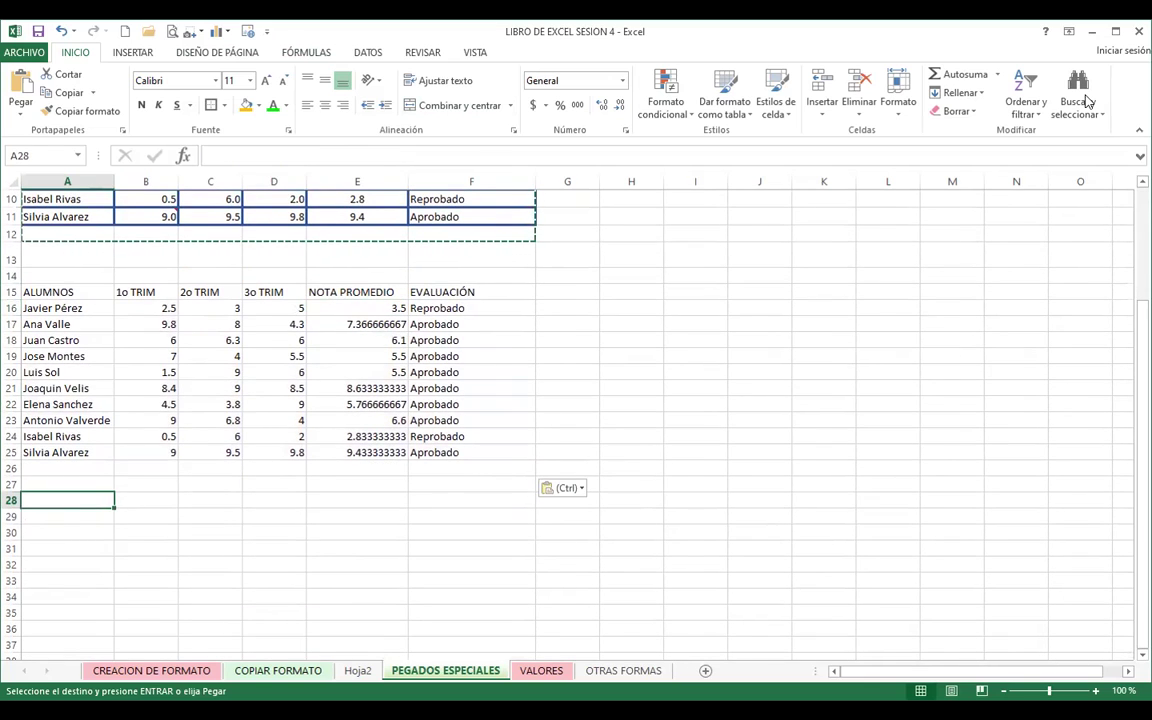
click(24, 110)
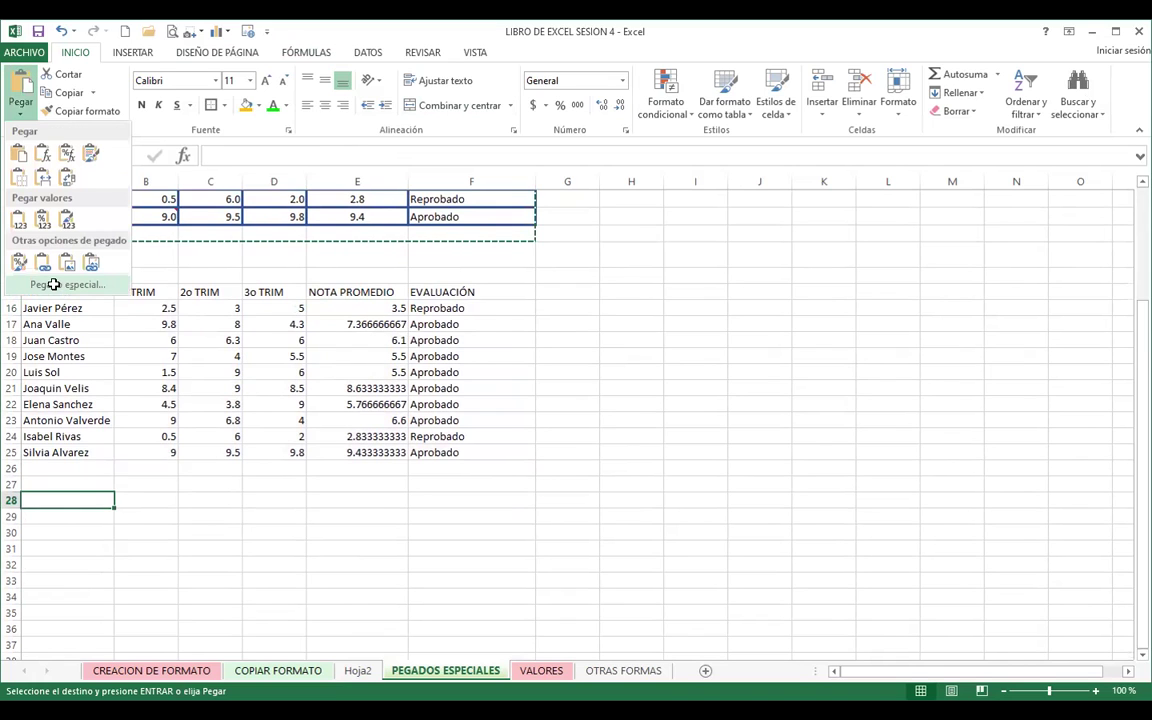
key(e)
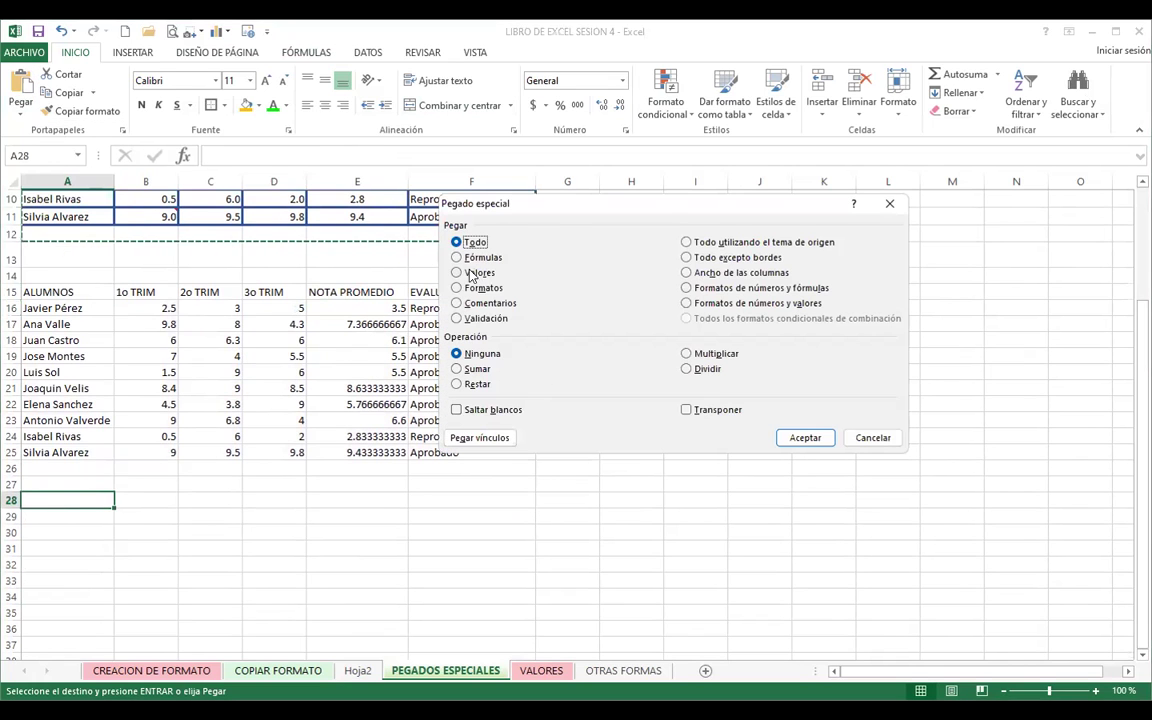
click(456, 273)
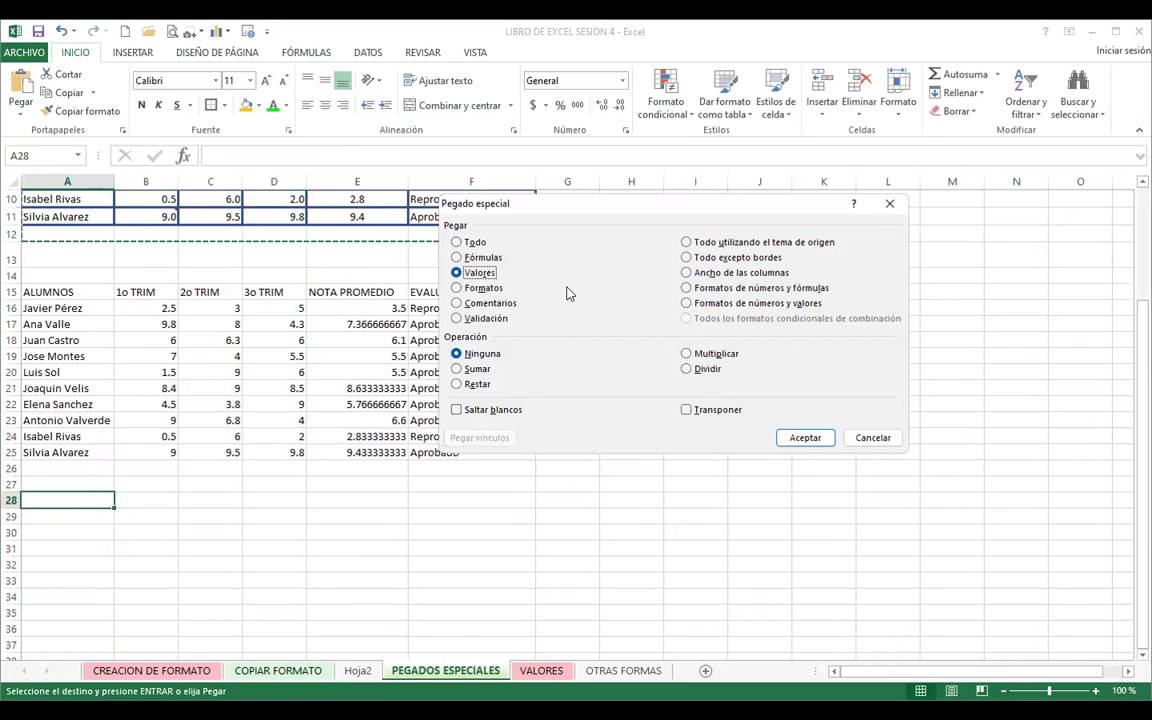
click(805, 437)
scroll(665, 480, down, 2)
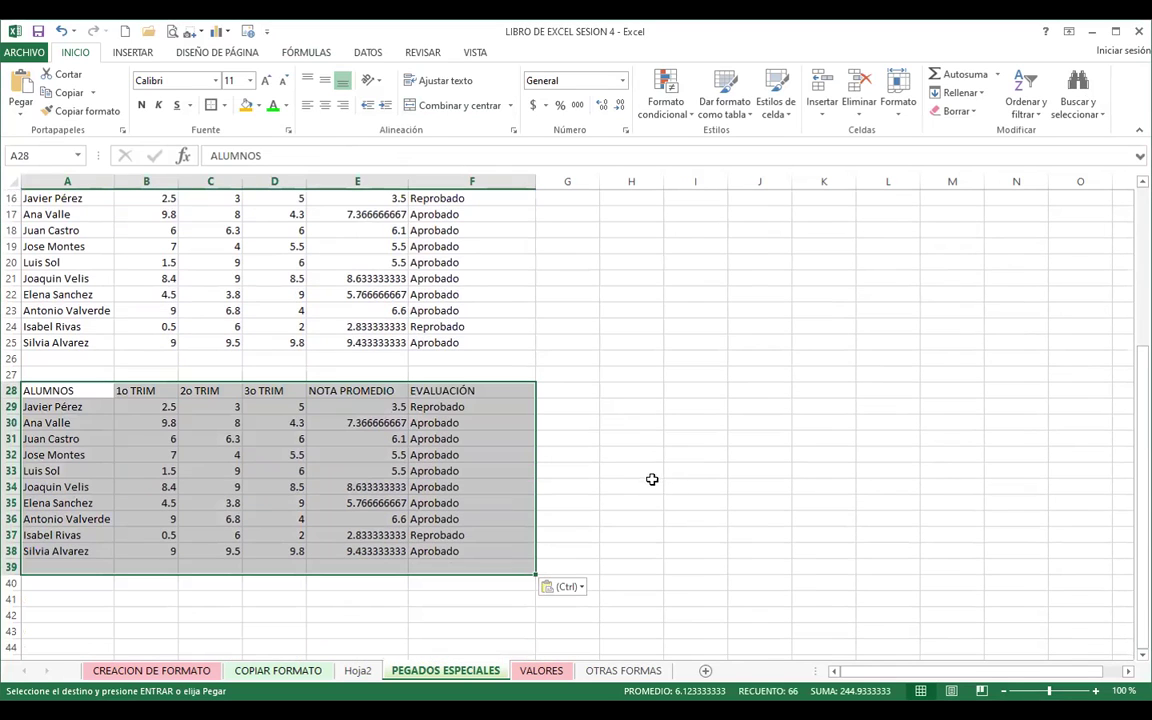
scroll(643, 457, up, 1)
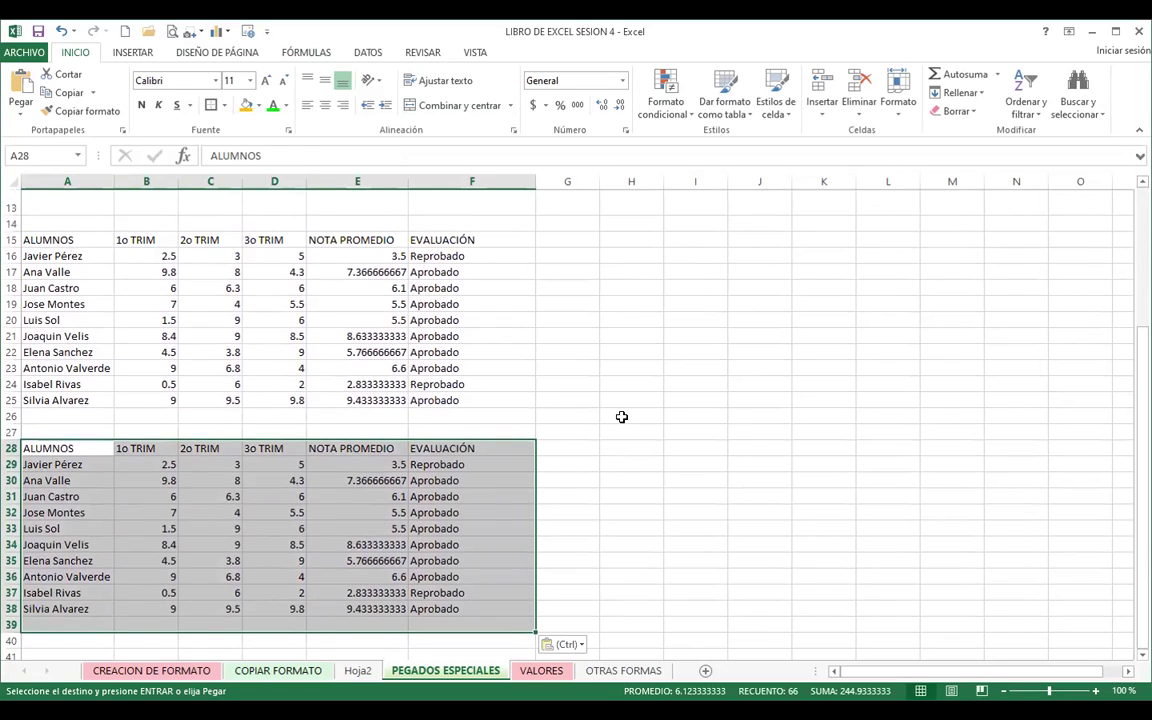
- Compare the formulas in E16 and F16 with the plain values in E29 and F29
click(651, 351)
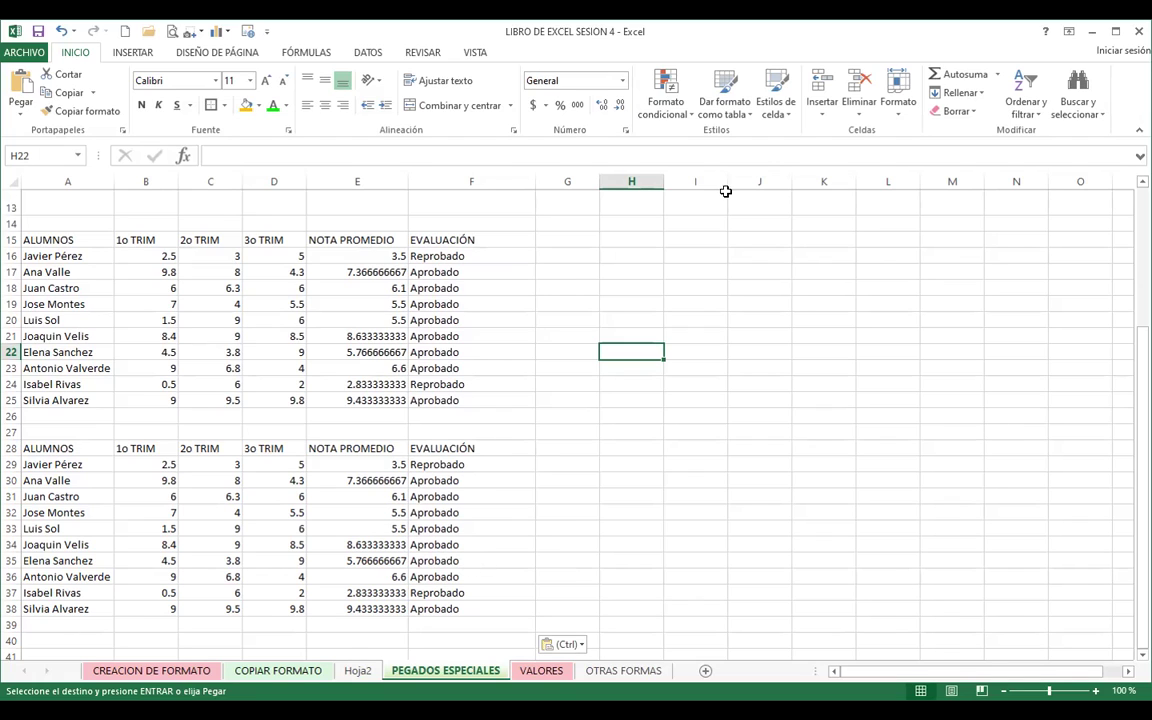
click(355, 253)
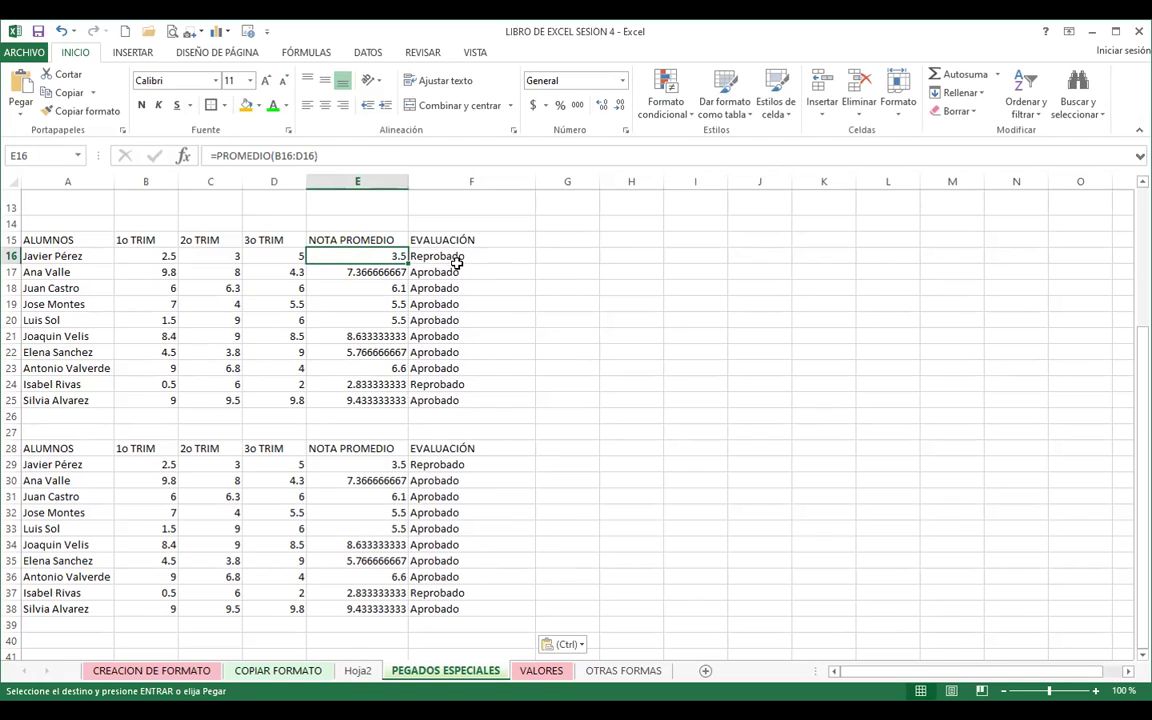
click(413, 250)
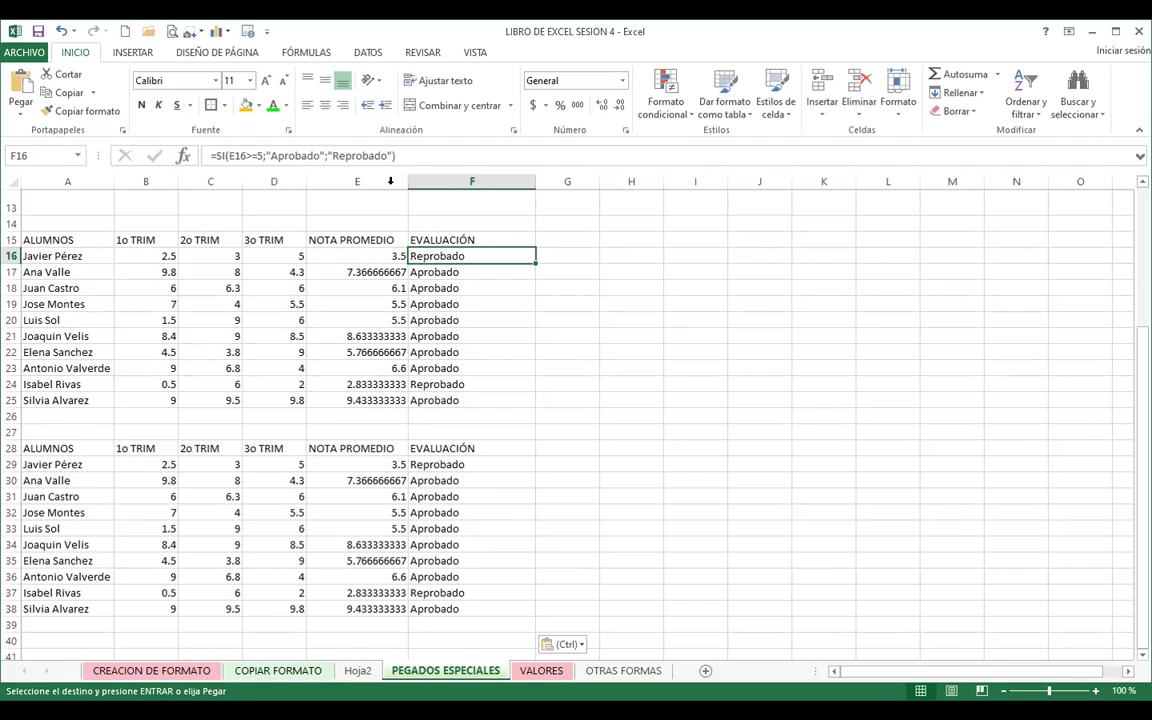
click(376, 462)
click(466, 464)
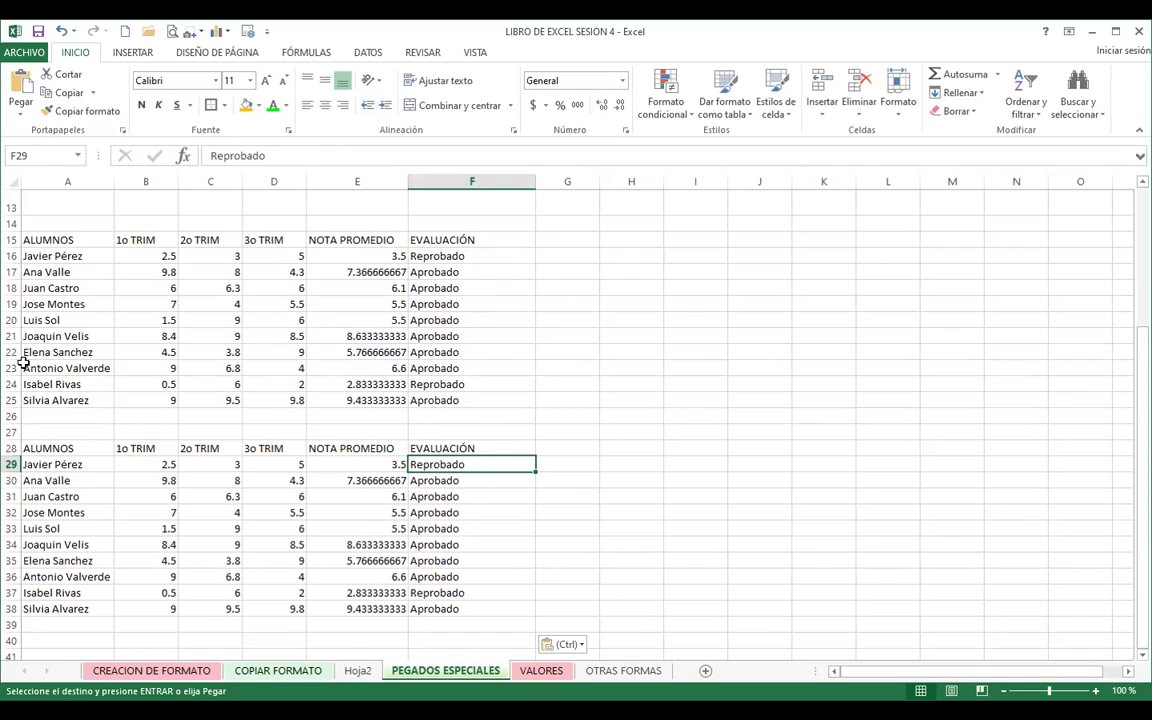
click(87, 476)
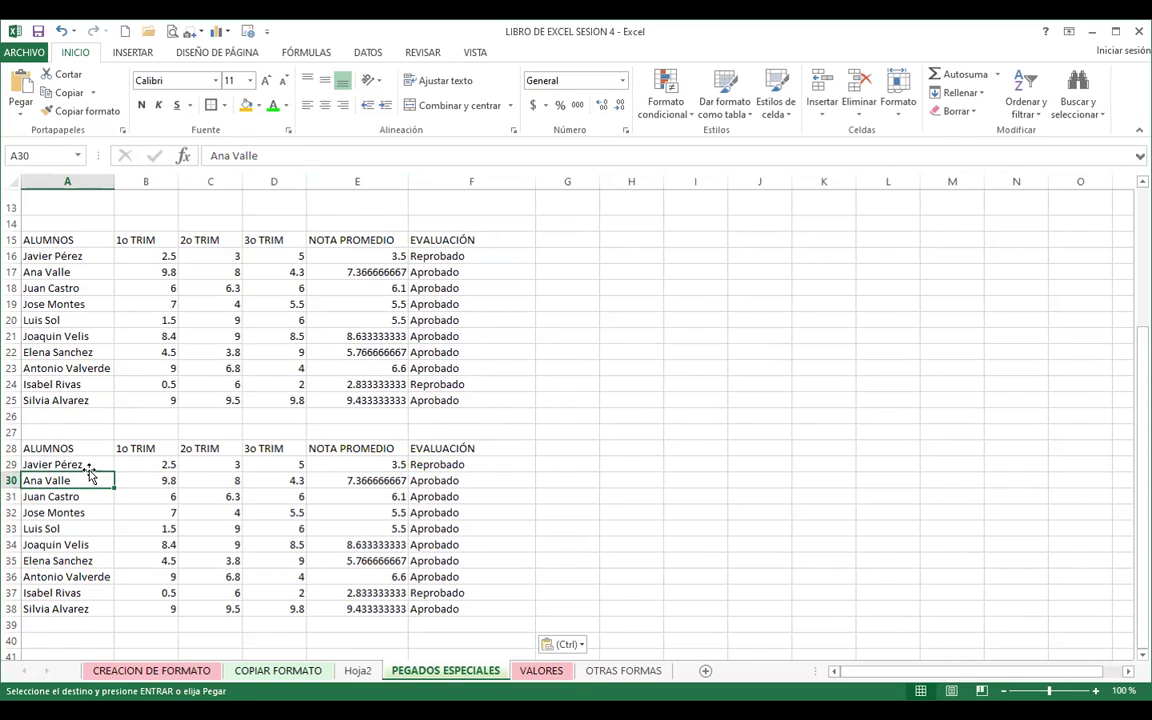
click(352, 465)
click(460, 464)
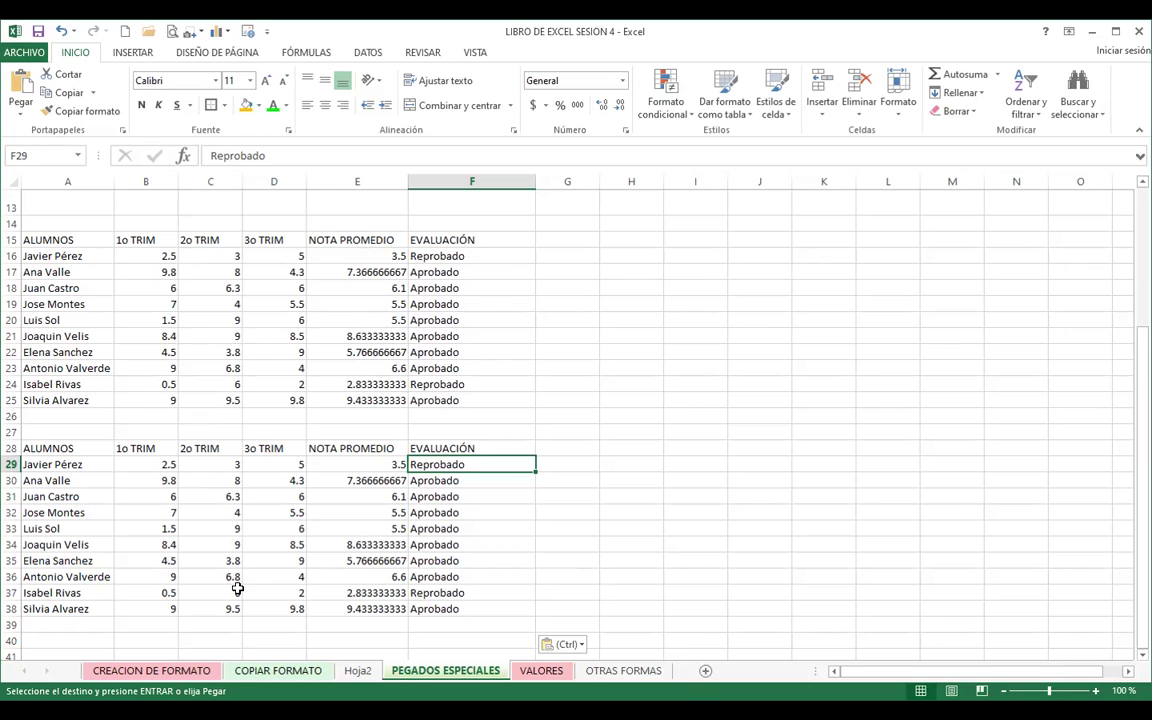
- Recheck the original average formula against the pasted value, then select A41
scroll(256, 482, down, 2)
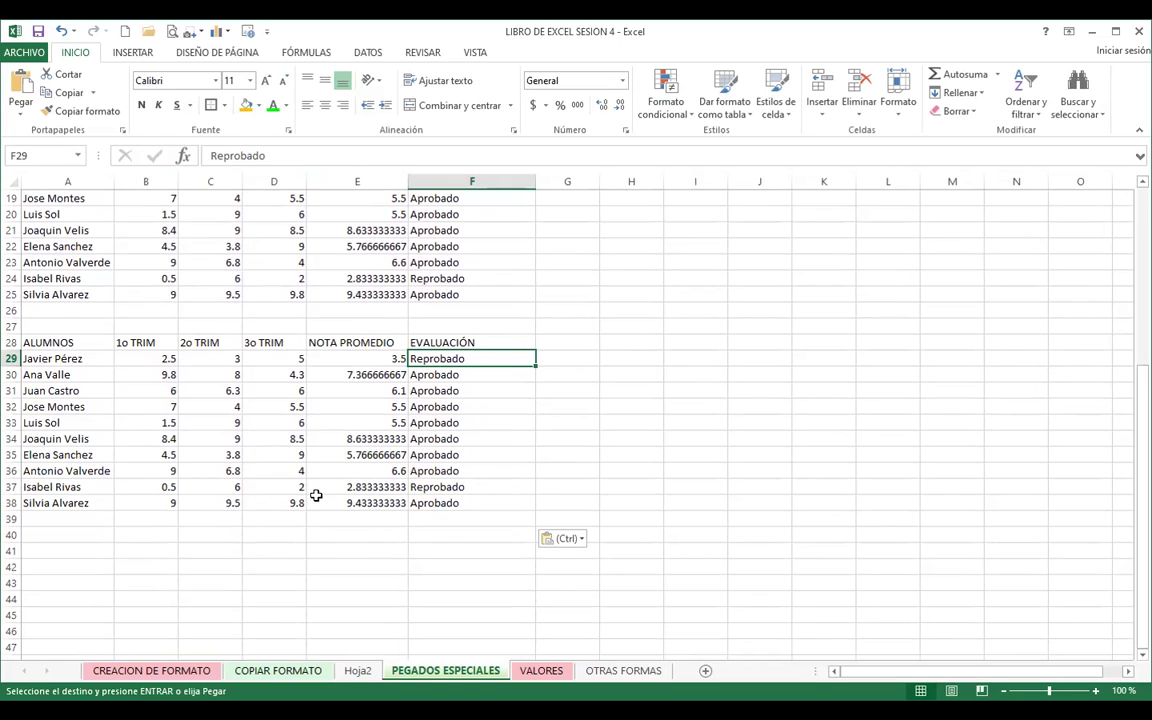
scroll(325, 460, up, 2)
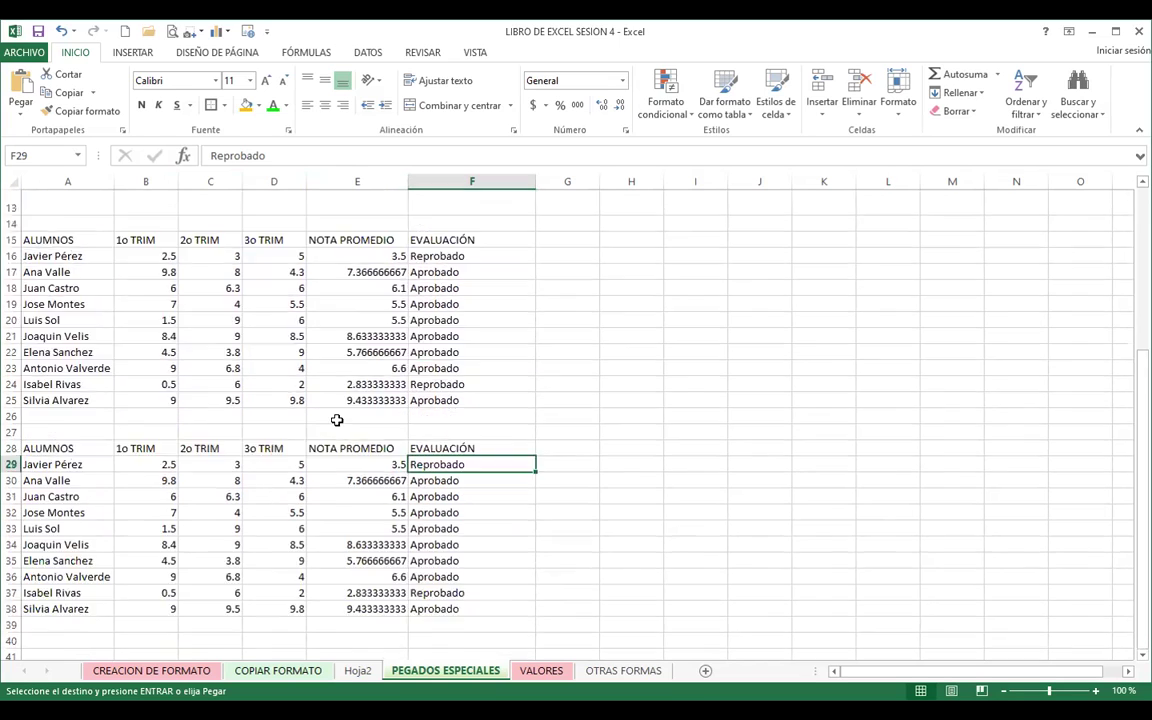
scroll(310, 350, up, 4)
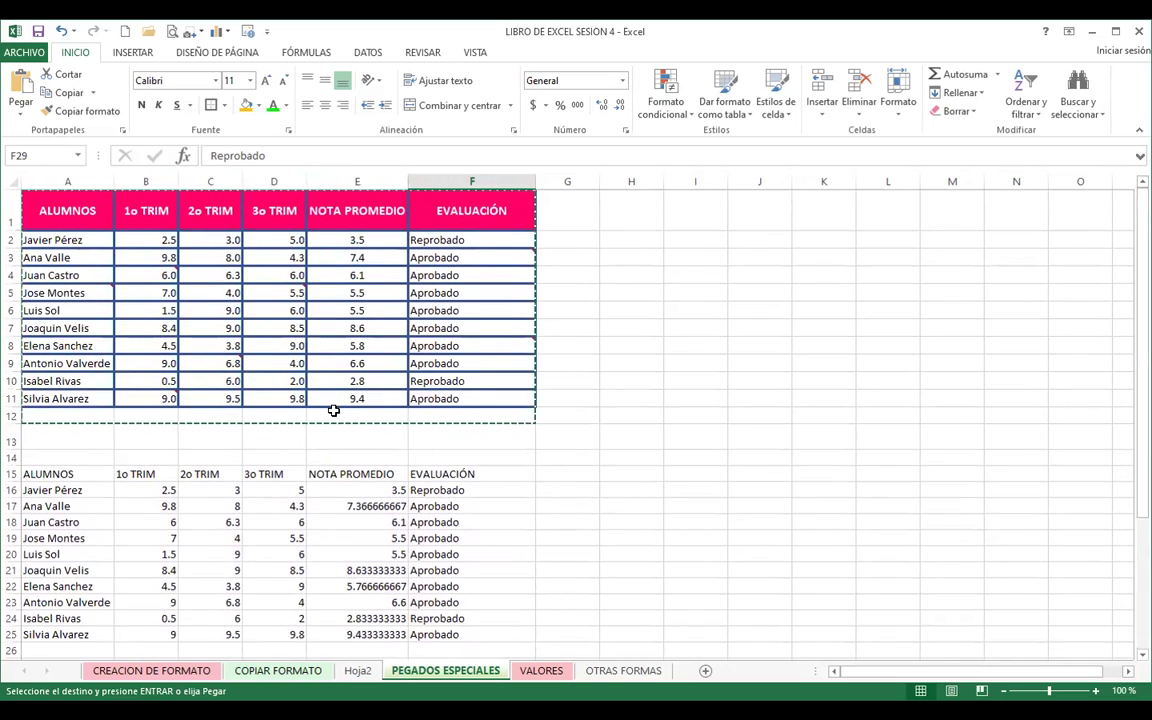
scroll(333, 409, down, 4)
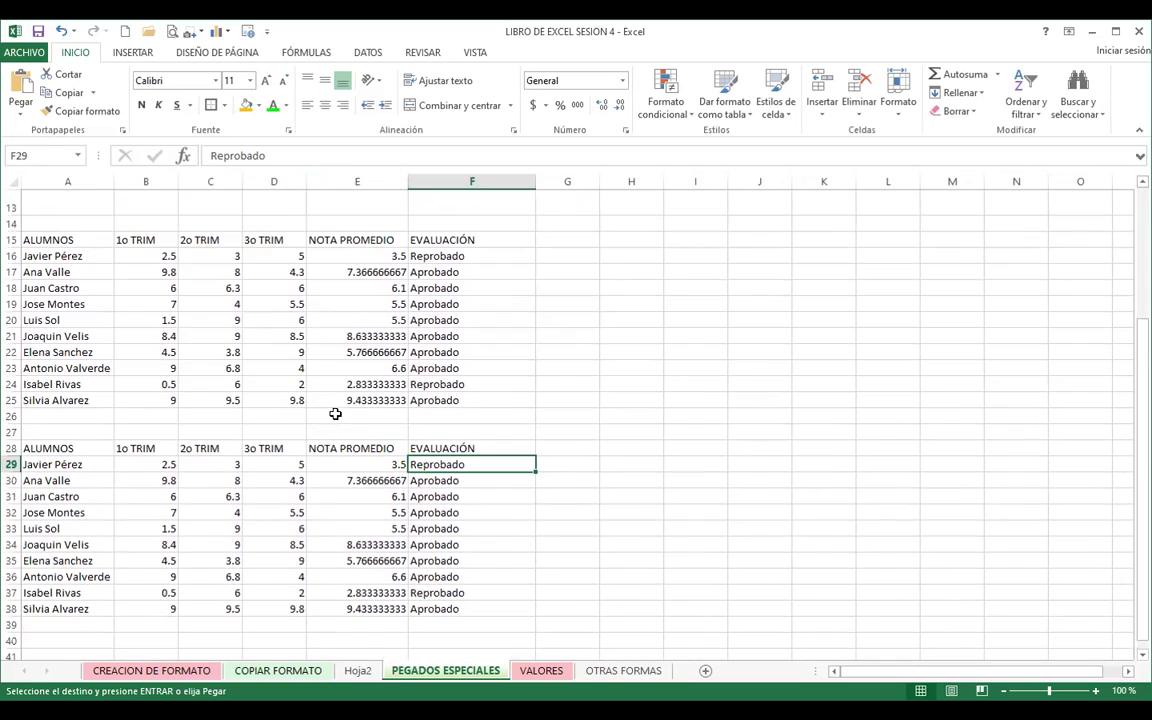
click(372, 256)
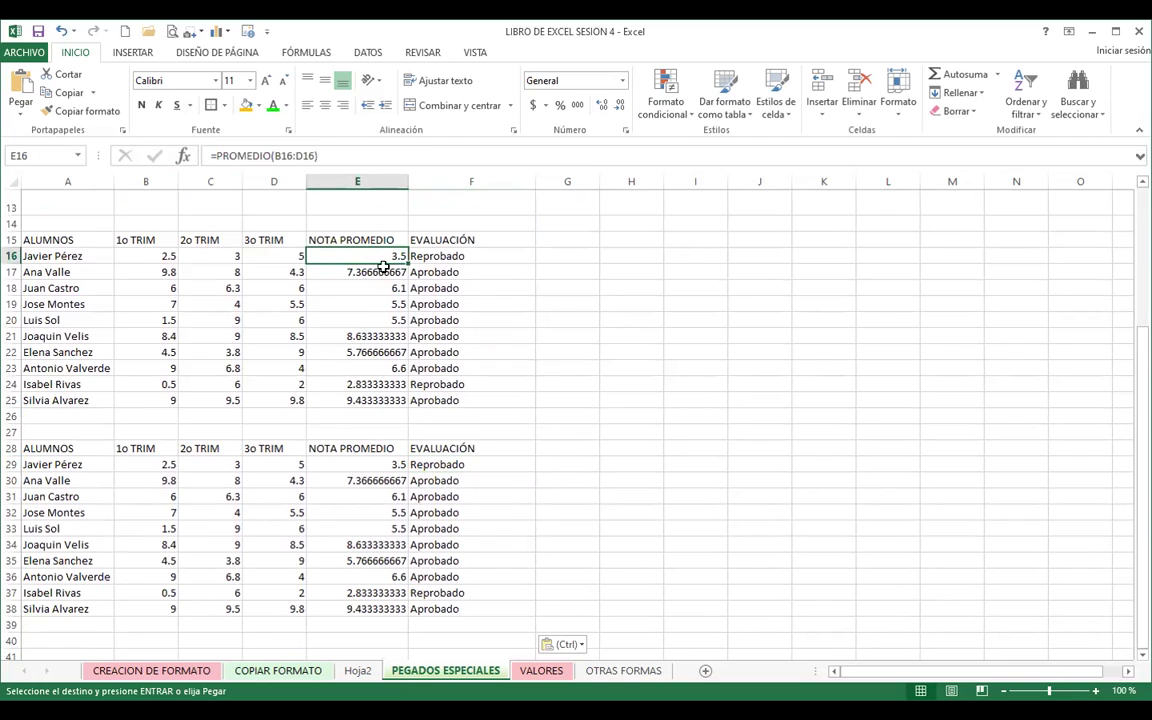
click(364, 478)
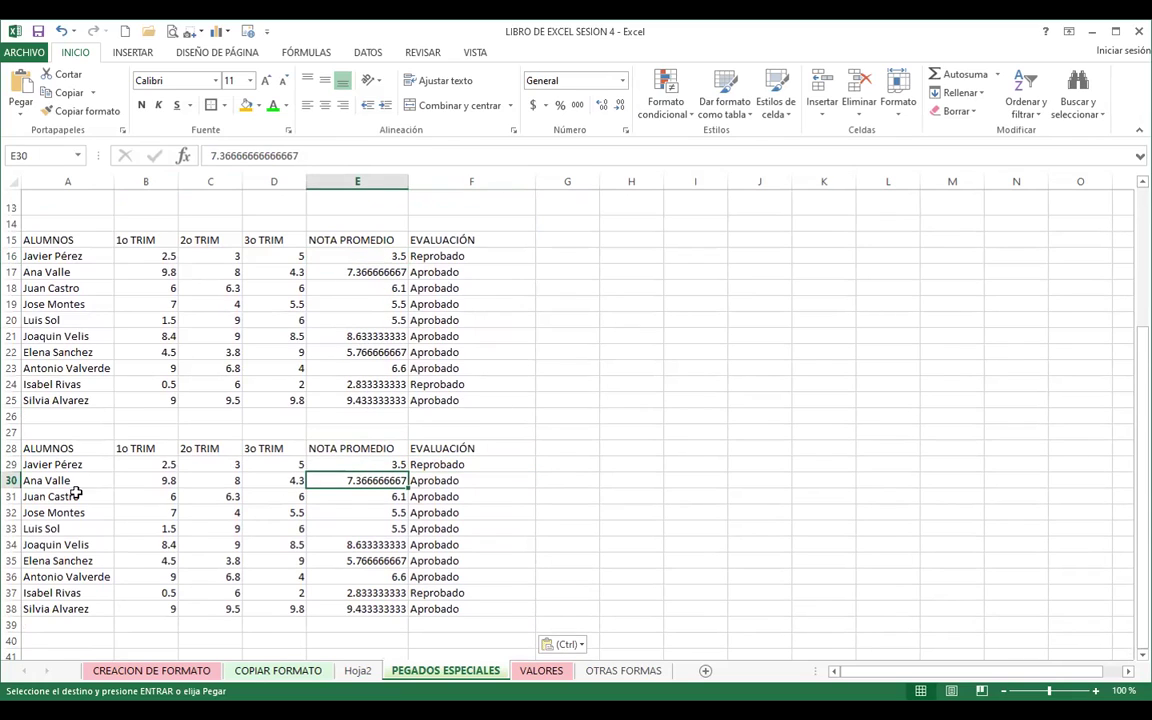
scroll(20, 540, down, 2)
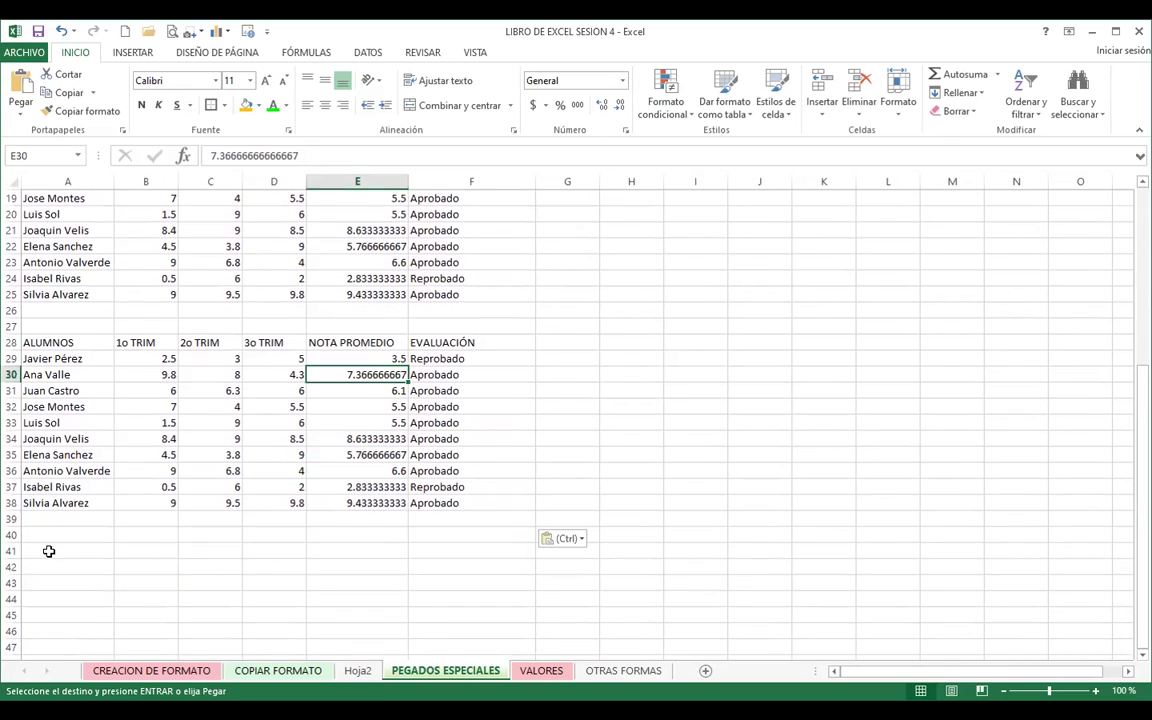
click(47, 553)
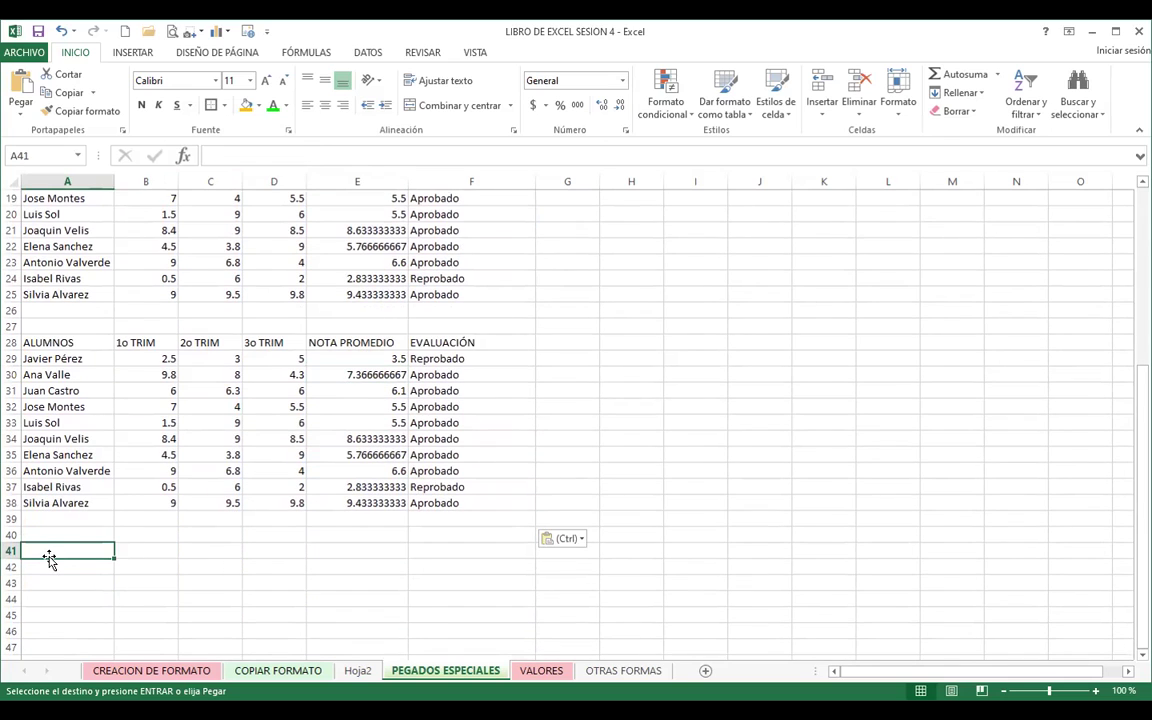
- Paste only the formats at A41 via Pegado especial > Formatos
scroll(49, 561, up, 6)
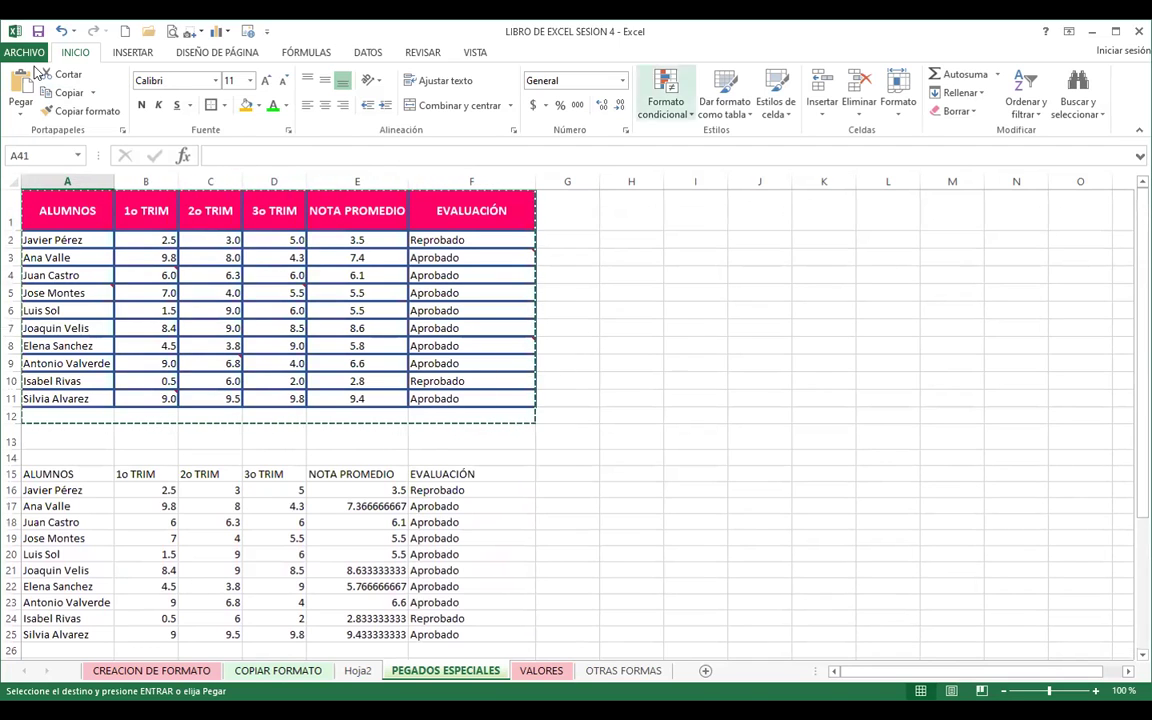
click(20, 110)
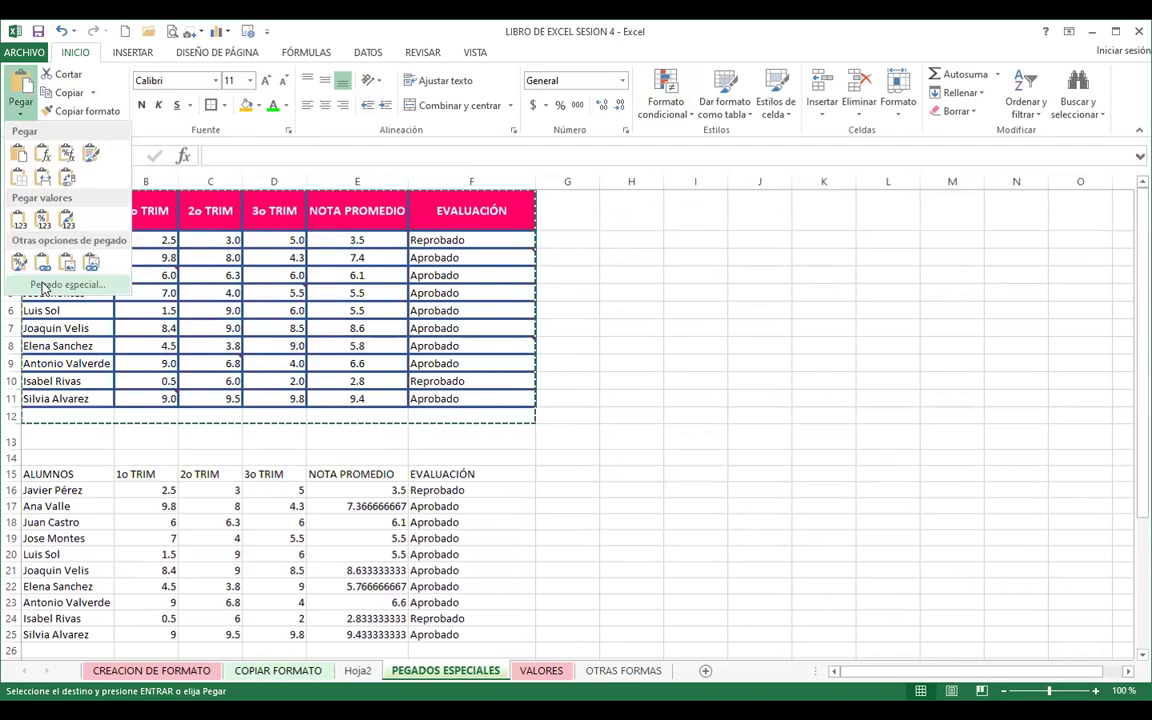
click(60, 285)
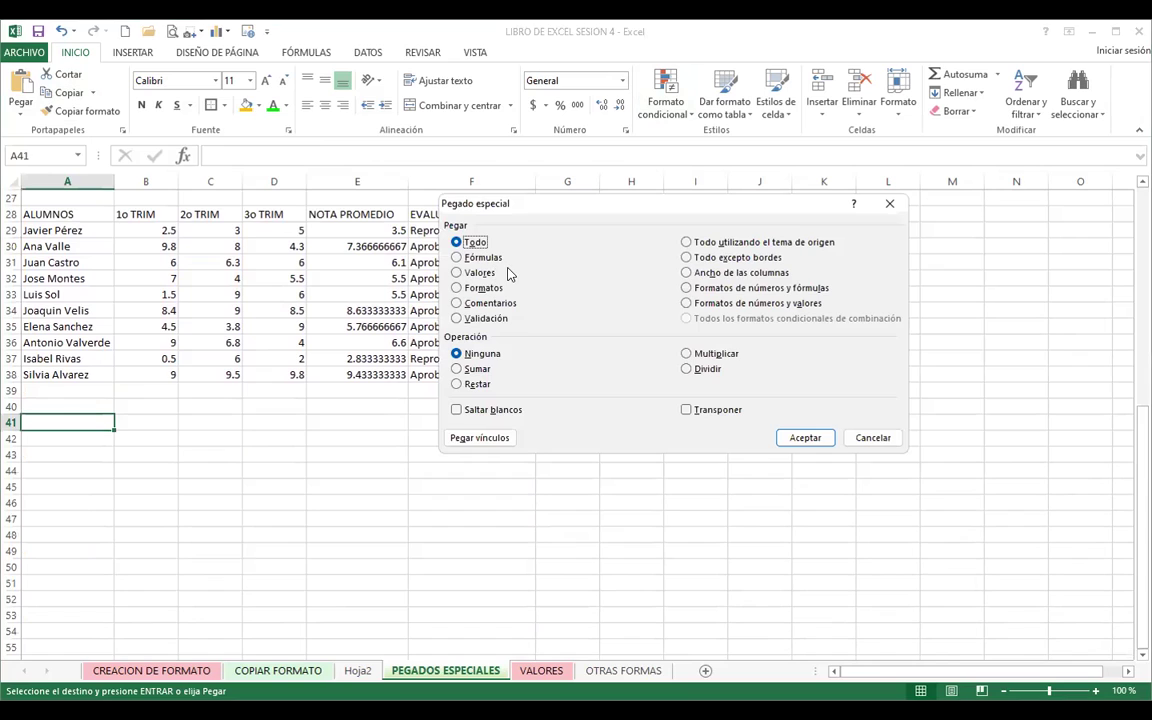
click(458, 288)
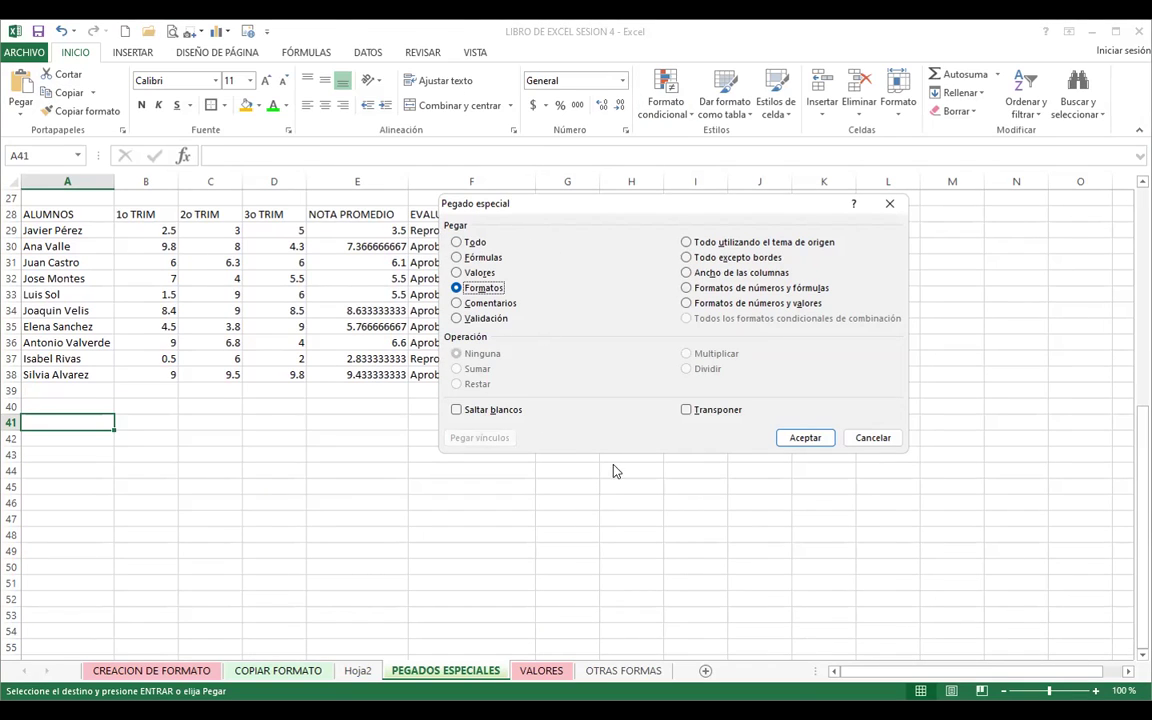
click(806, 438)
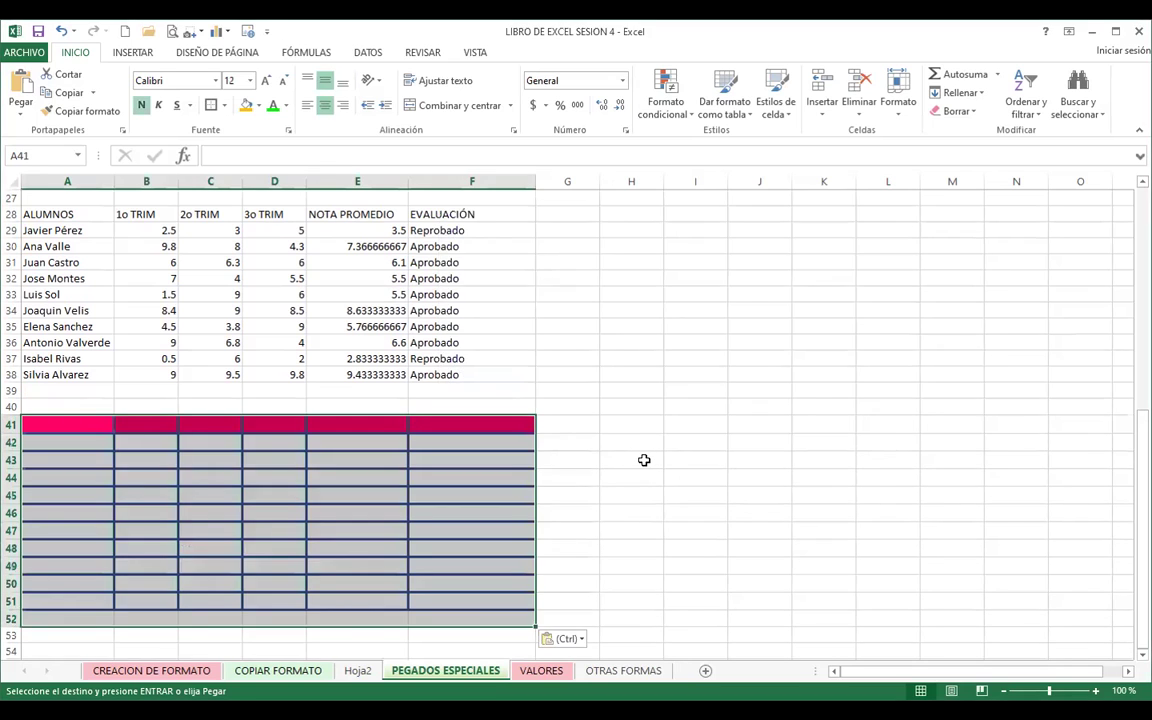
scroll(644, 460, down, 1)
scroll(644, 460, down, 1)
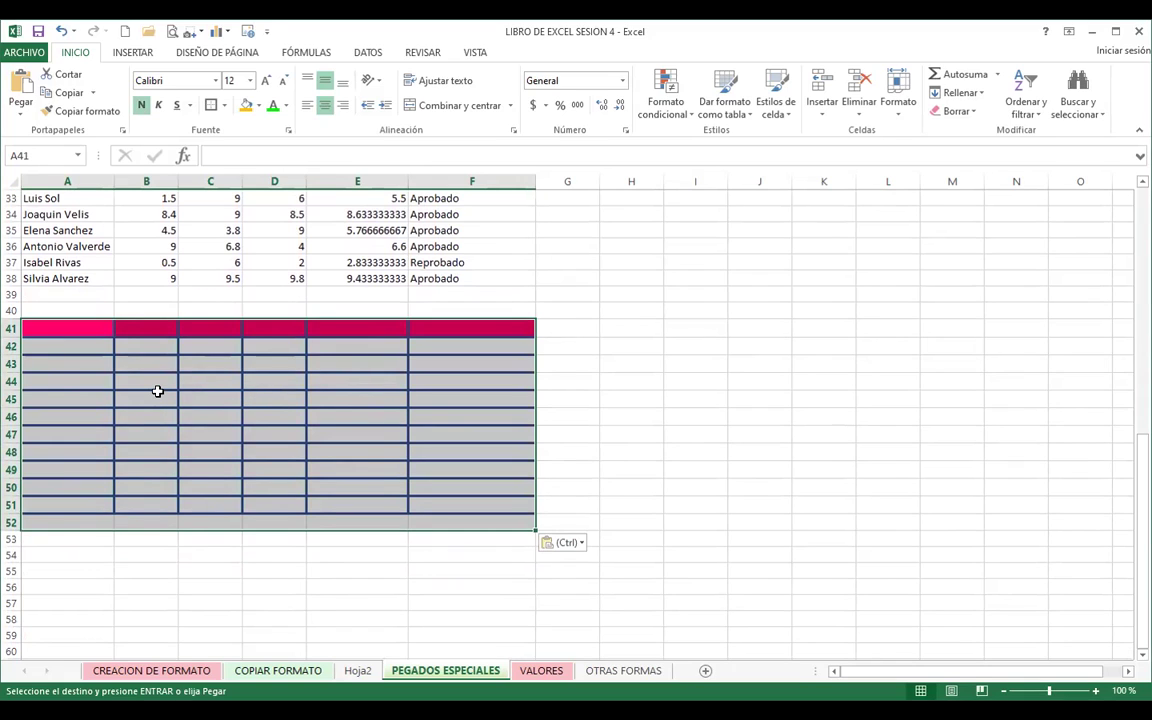
- Paste only the comments at A55 via Pegado especial > Comentarios
click(41, 568)
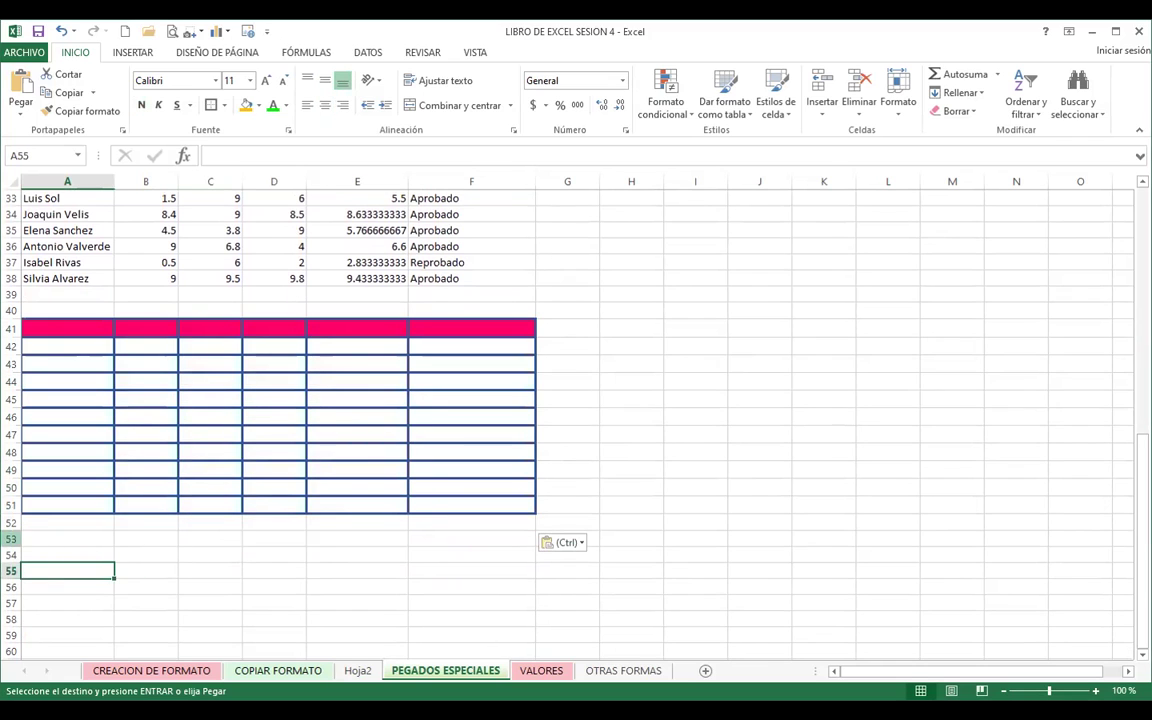
click(20, 112)
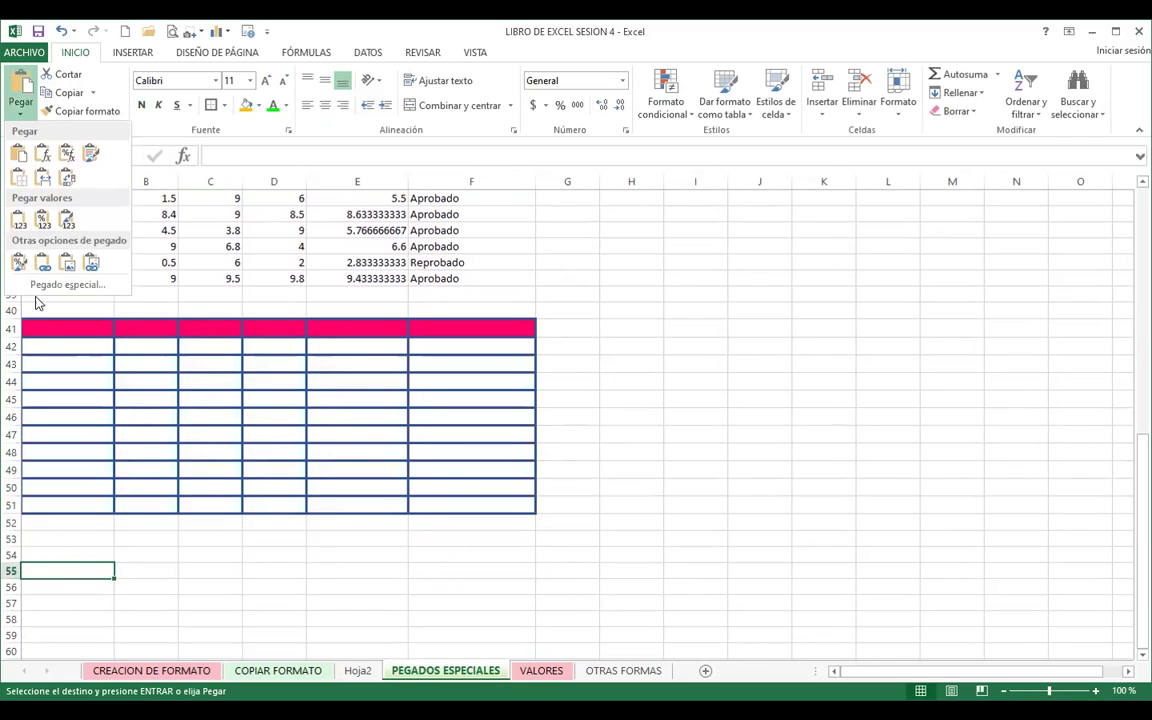
click(45, 281)
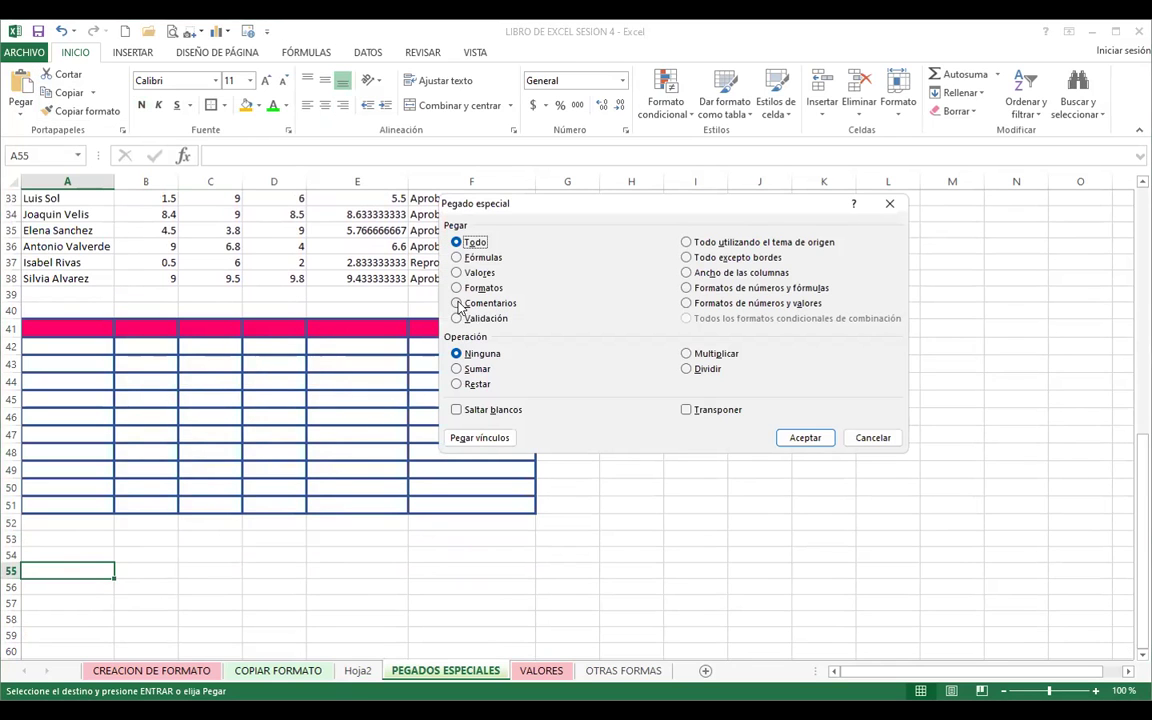
click(457, 304)
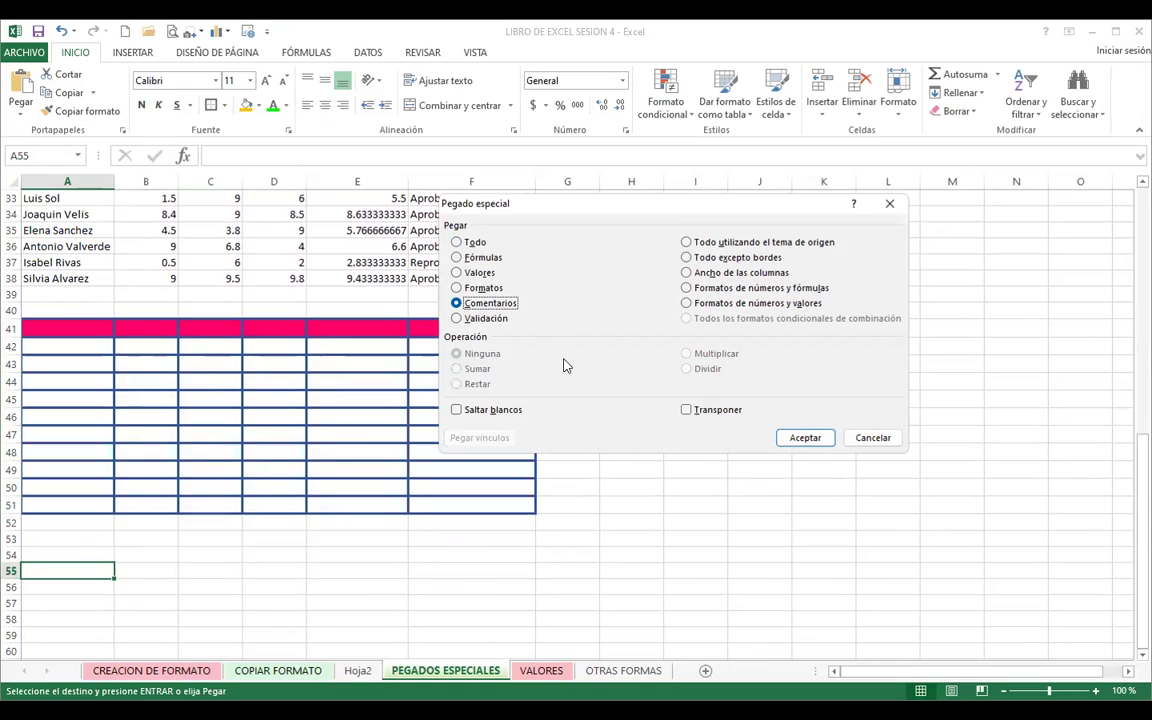
click(816, 445)
- View the pasted comment markers in rows 55–66
scroll(817, 442, down, 2)
scroll(817, 442, down, 2)
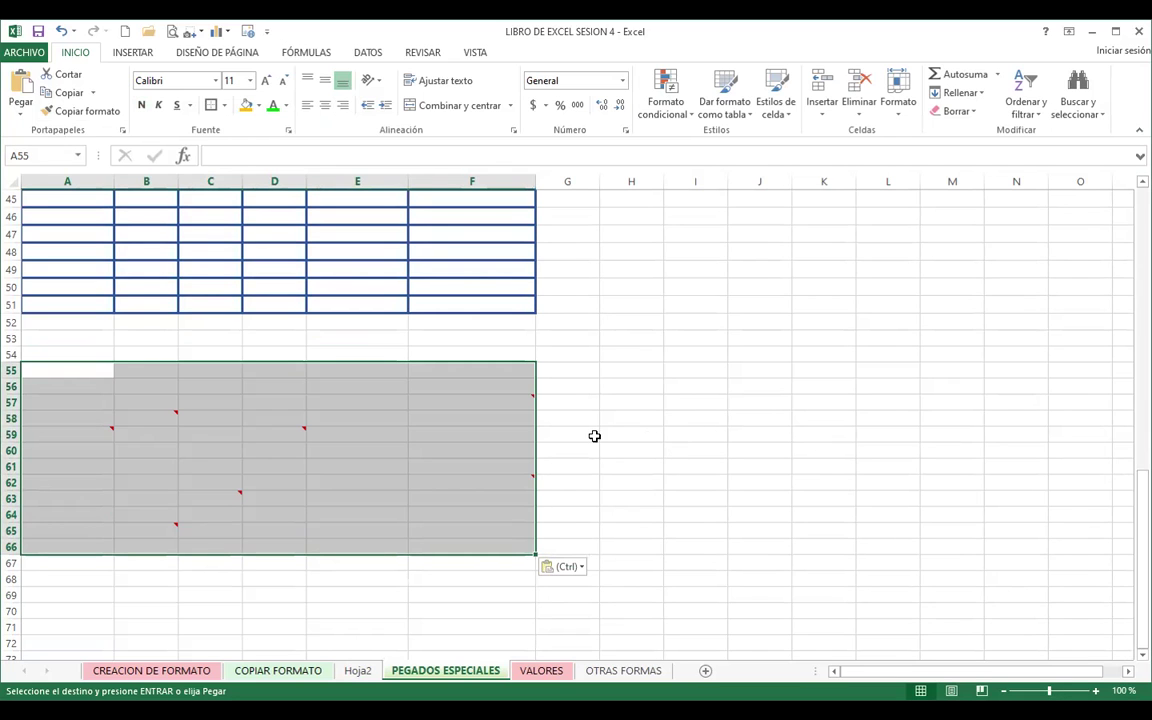
ctrl+scroll(594, 434, up, 4)
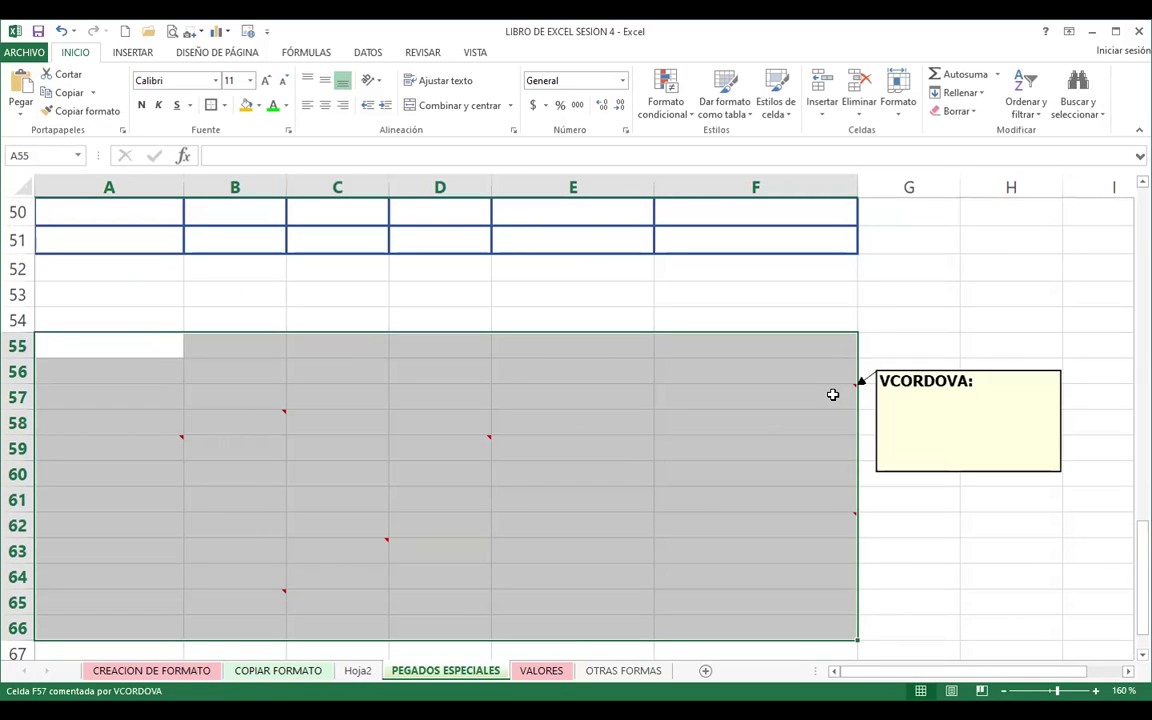
mouse_move(823, 527)
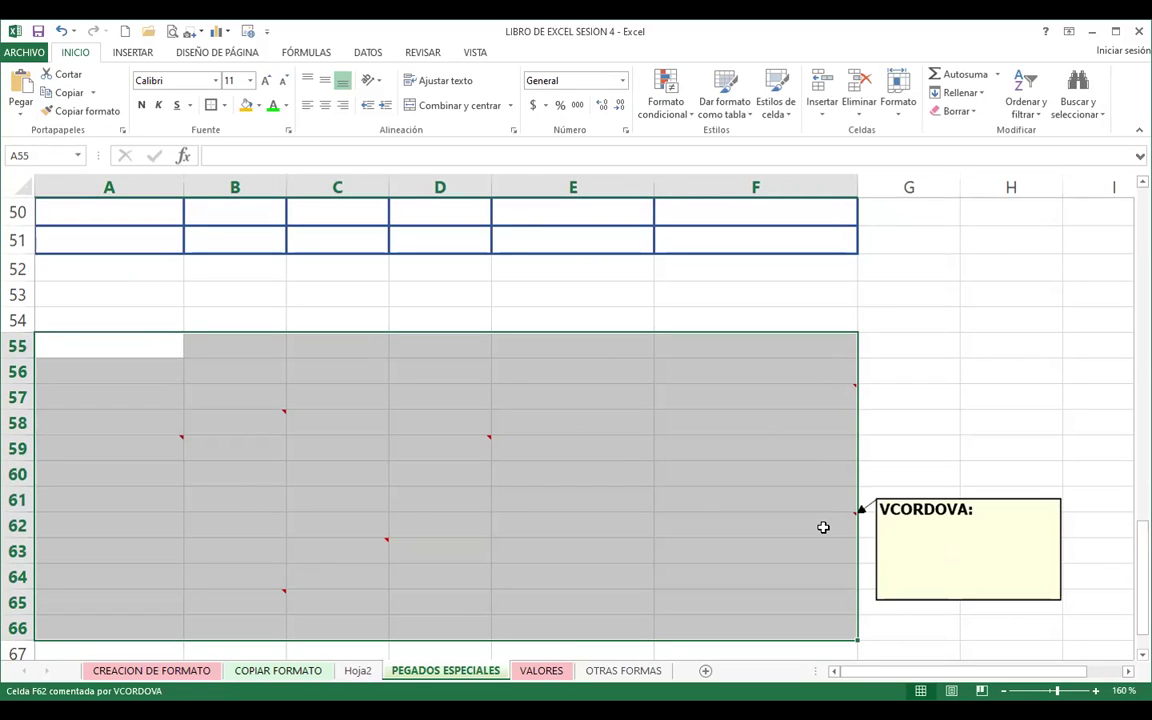
mouse_move(344, 538)
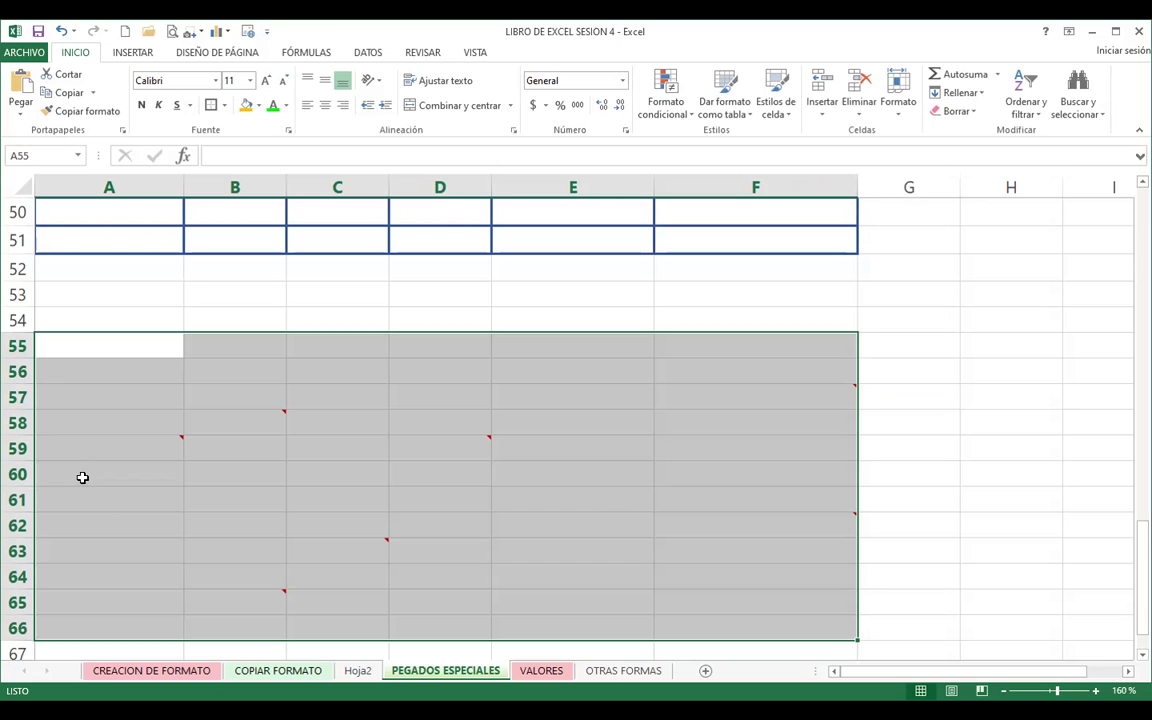
- Paste only the validation rules at A69 via Pegado especial > Validación
scroll(86, 470, down, 2)
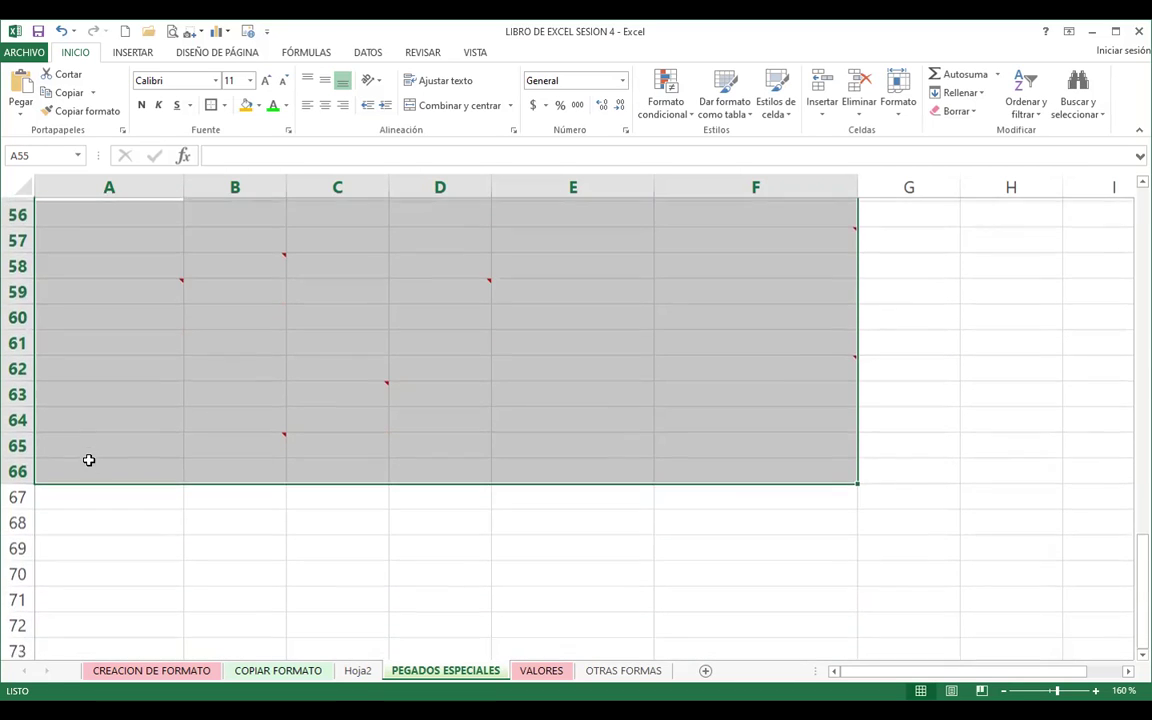
scroll(88, 460, down, 1)
click(59, 468)
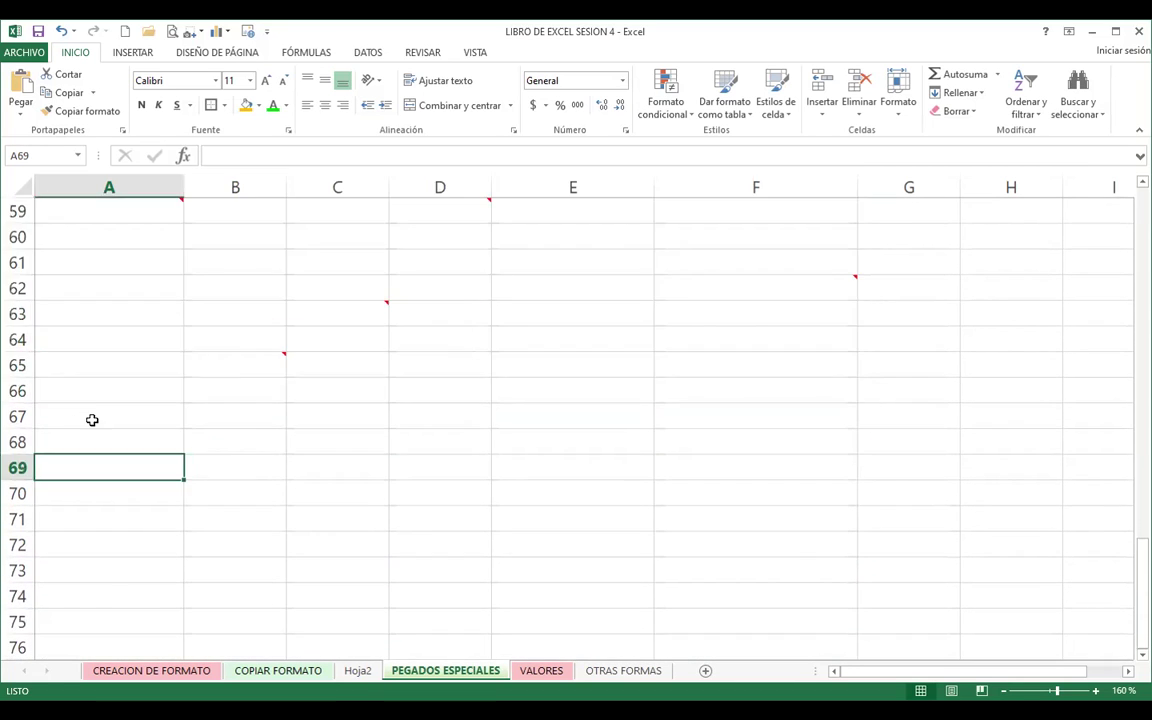
click(22, 115)
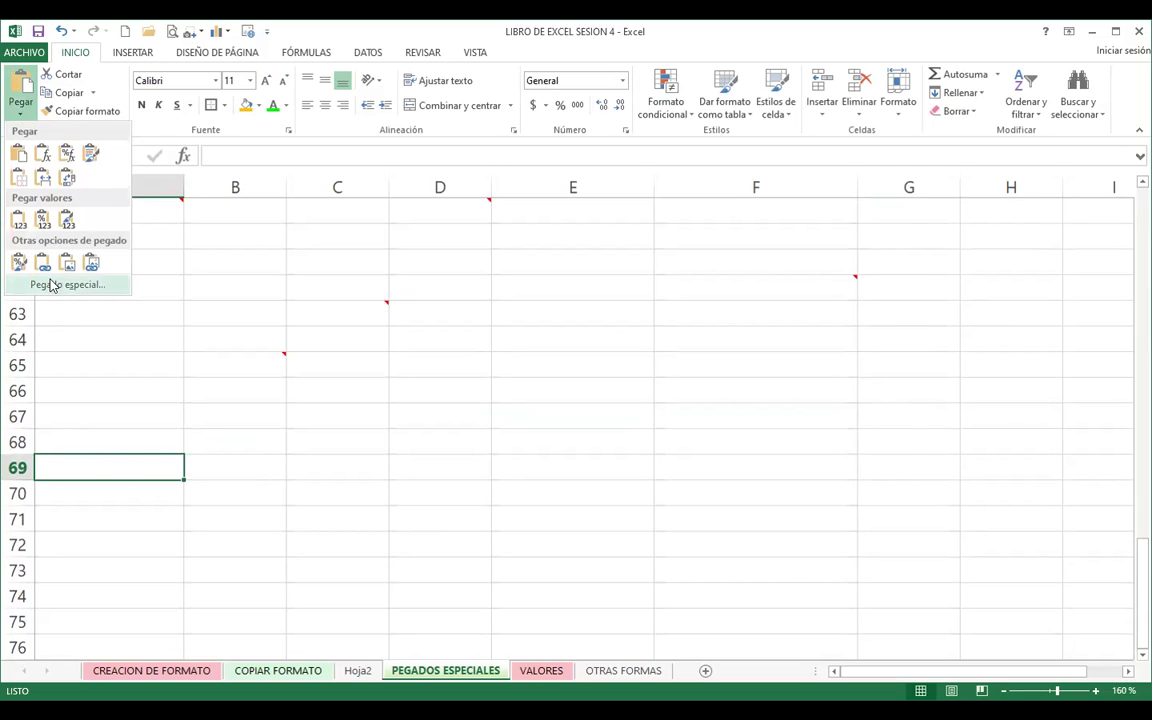
click(52, 285)
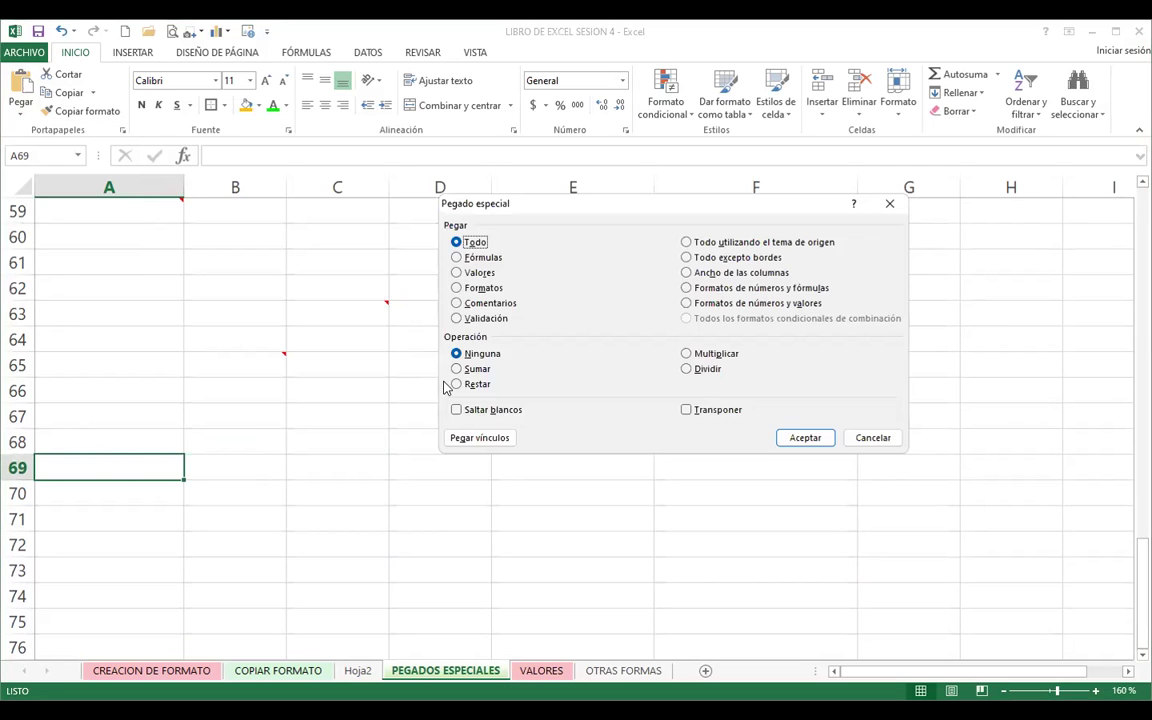
click(458, 319)
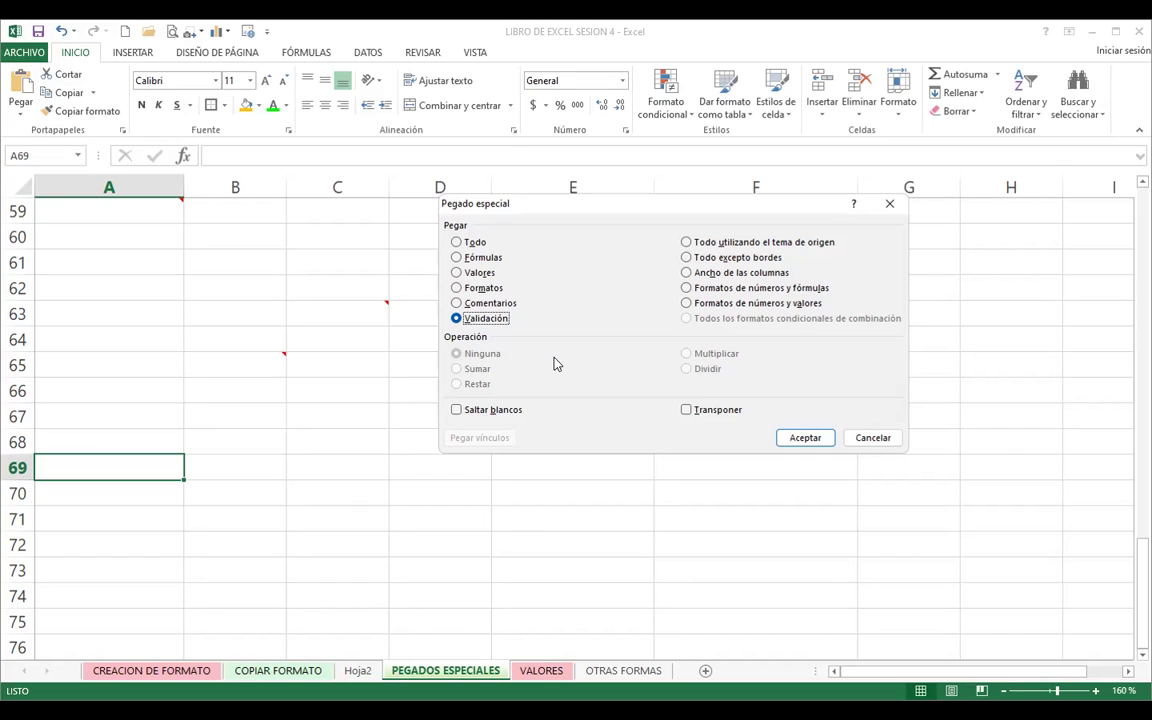
click(805, 439)
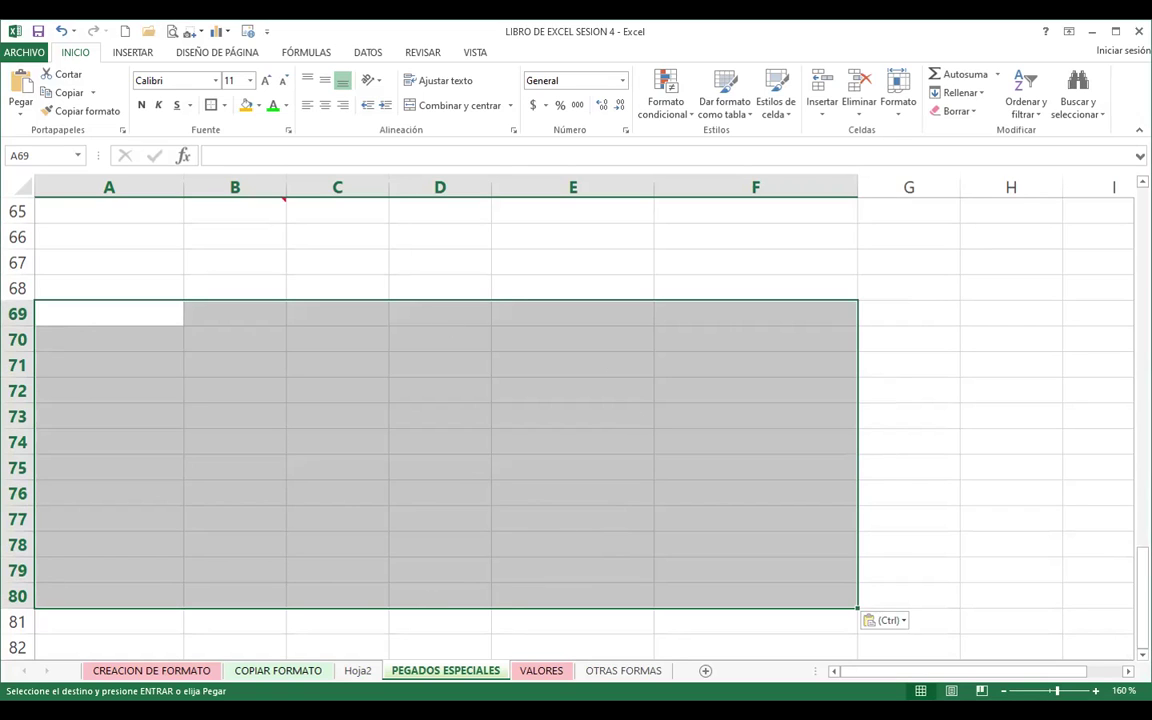
- Cancel the pending copy and fill cell A80 yellow-orange
click(95, 593)
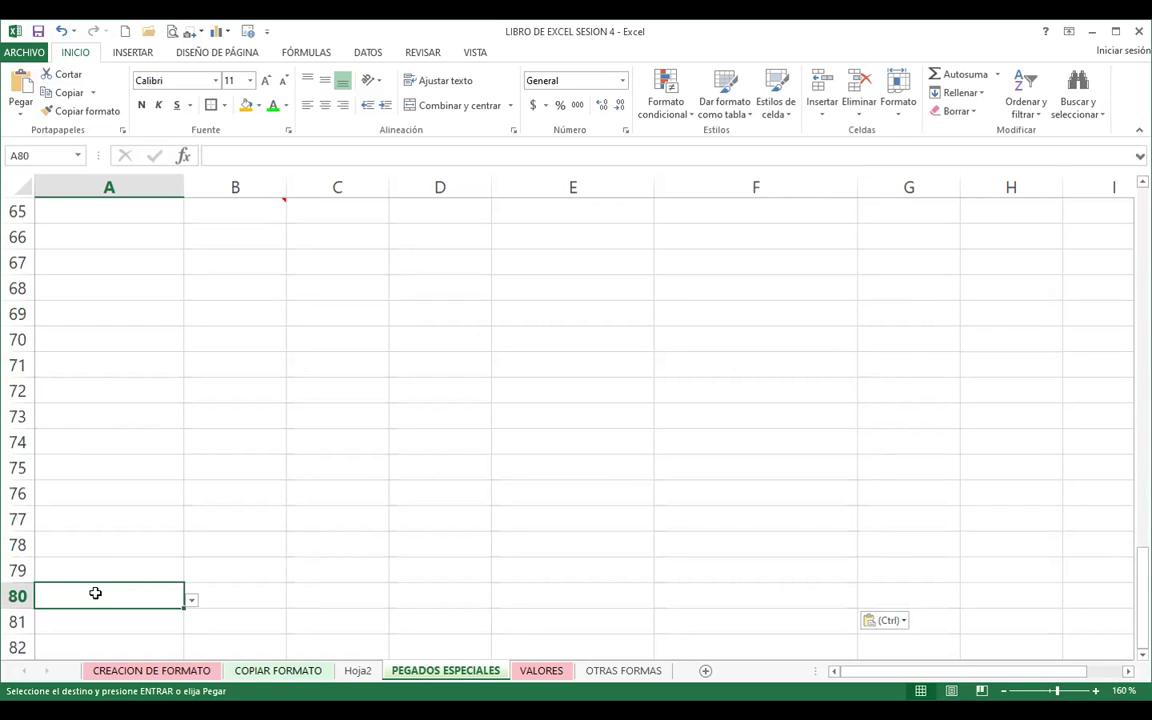
key(Escape)
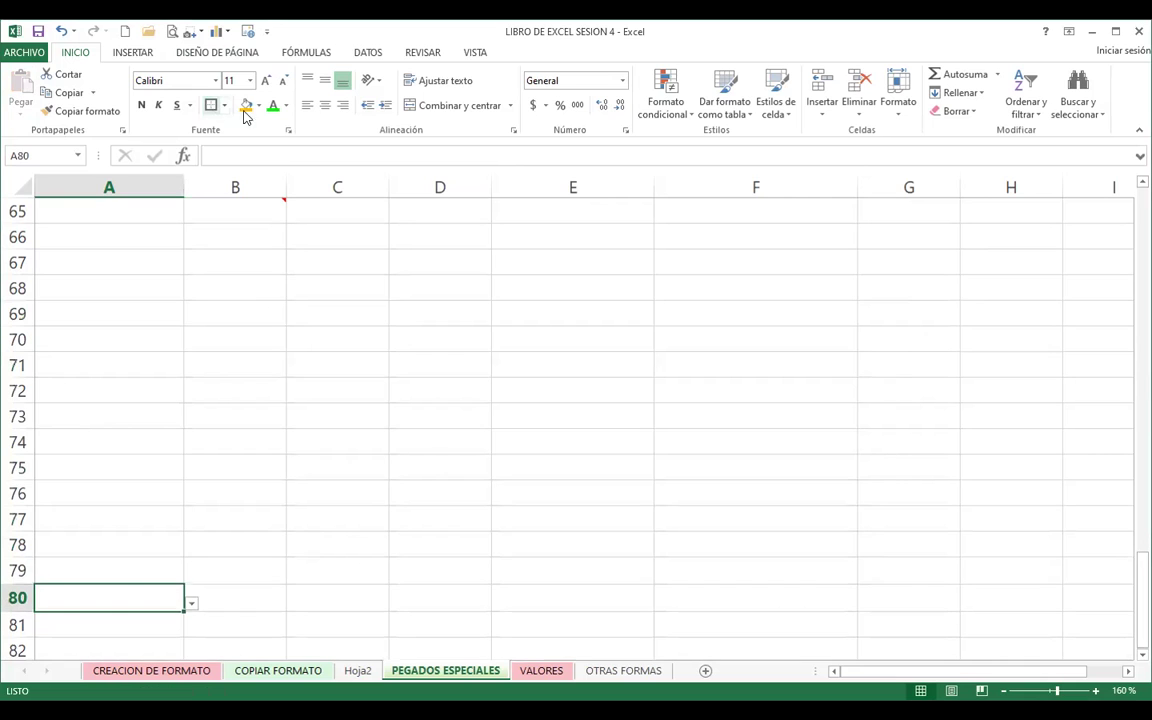
click(245, 105)
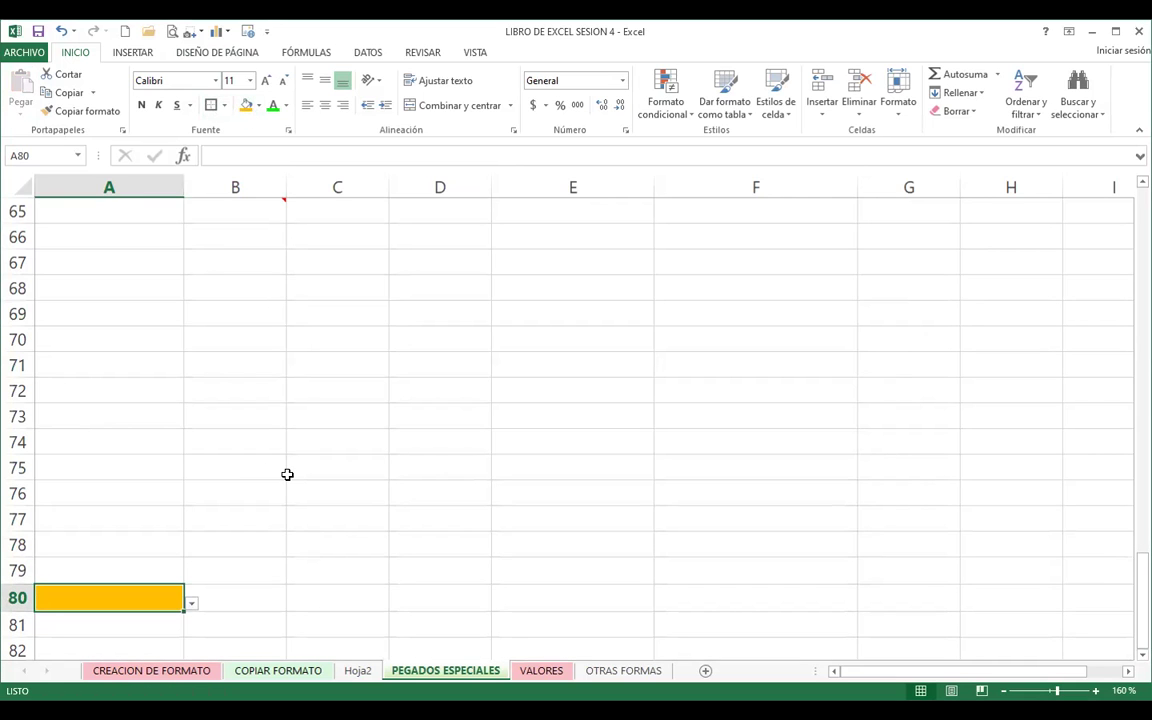
scroll(287, 474, down, 1)
scroll(287, 474, down, 1)
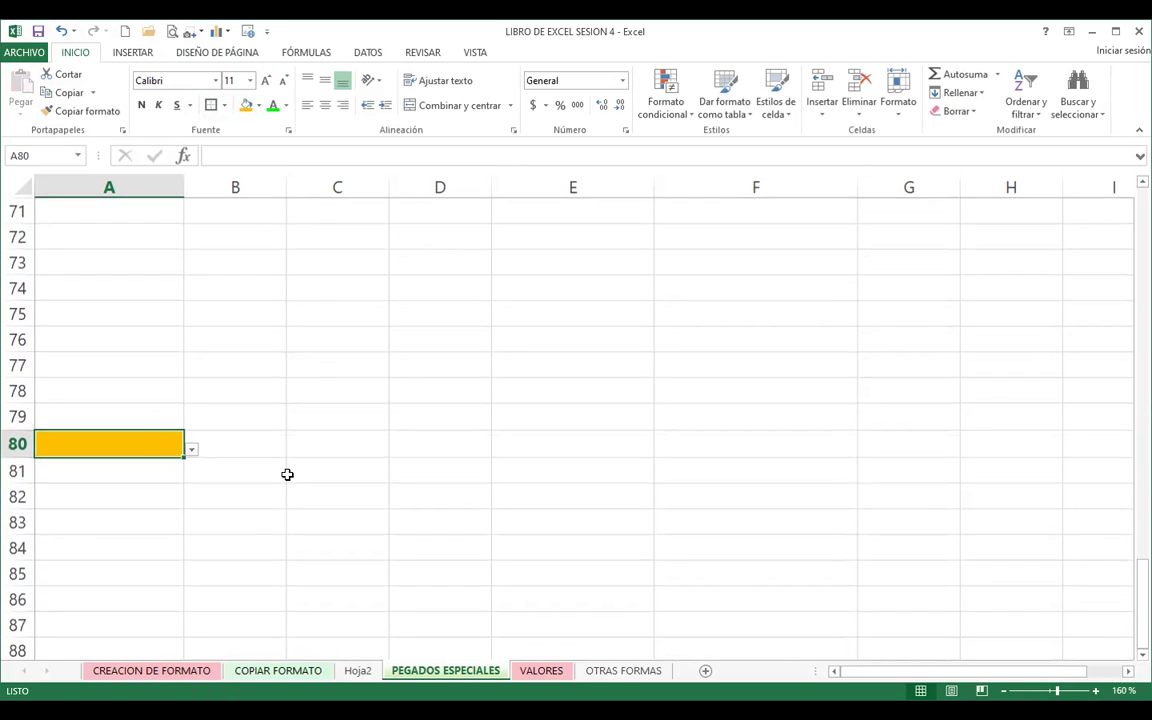
- Try several student names from A80's validation list, leaving one allowed name selected
click(192, 451)
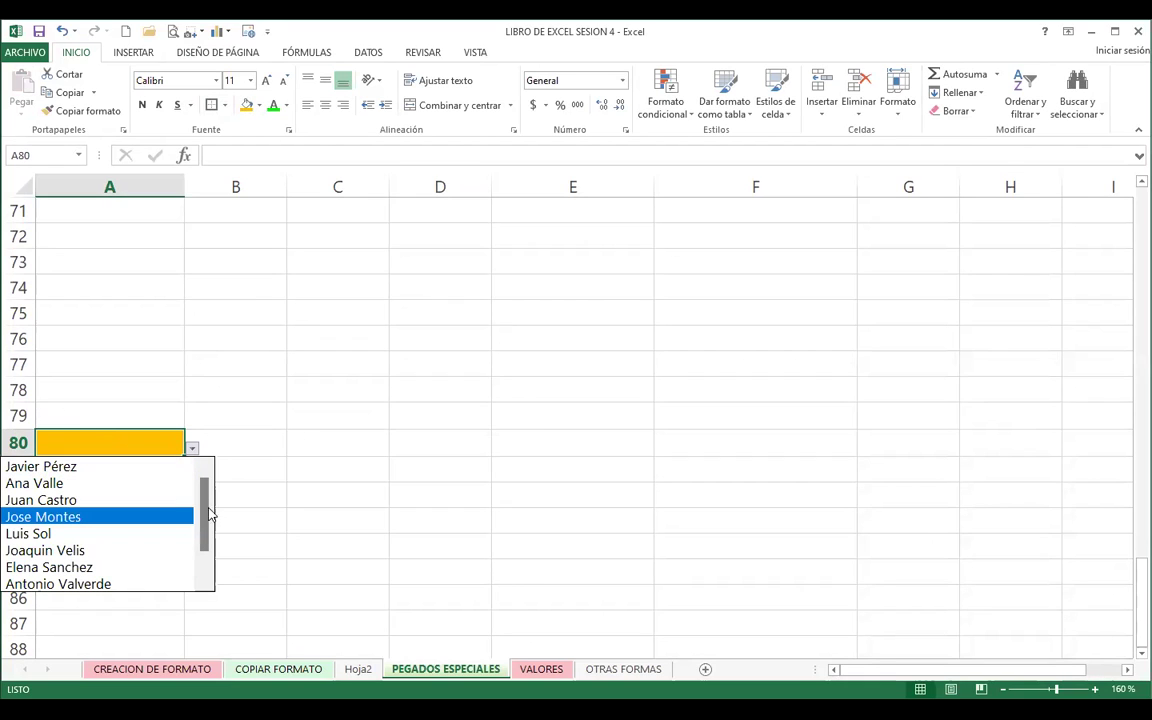
scroll(205, 512, down, 1)
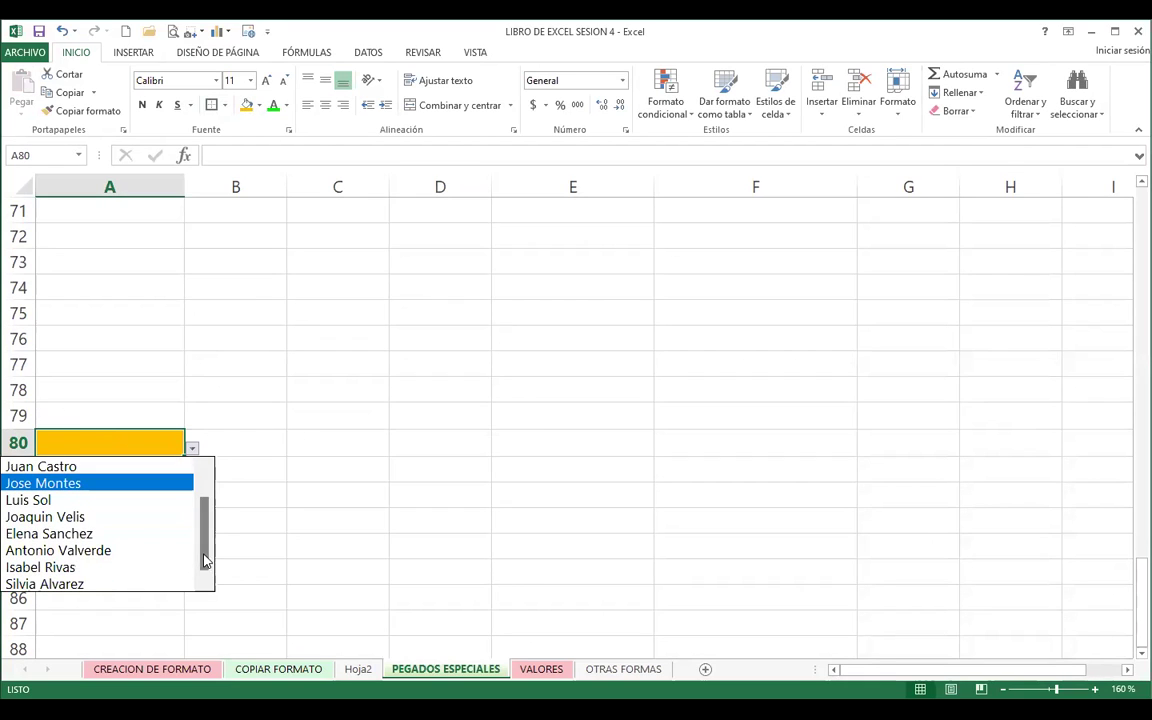
click(42, 503)
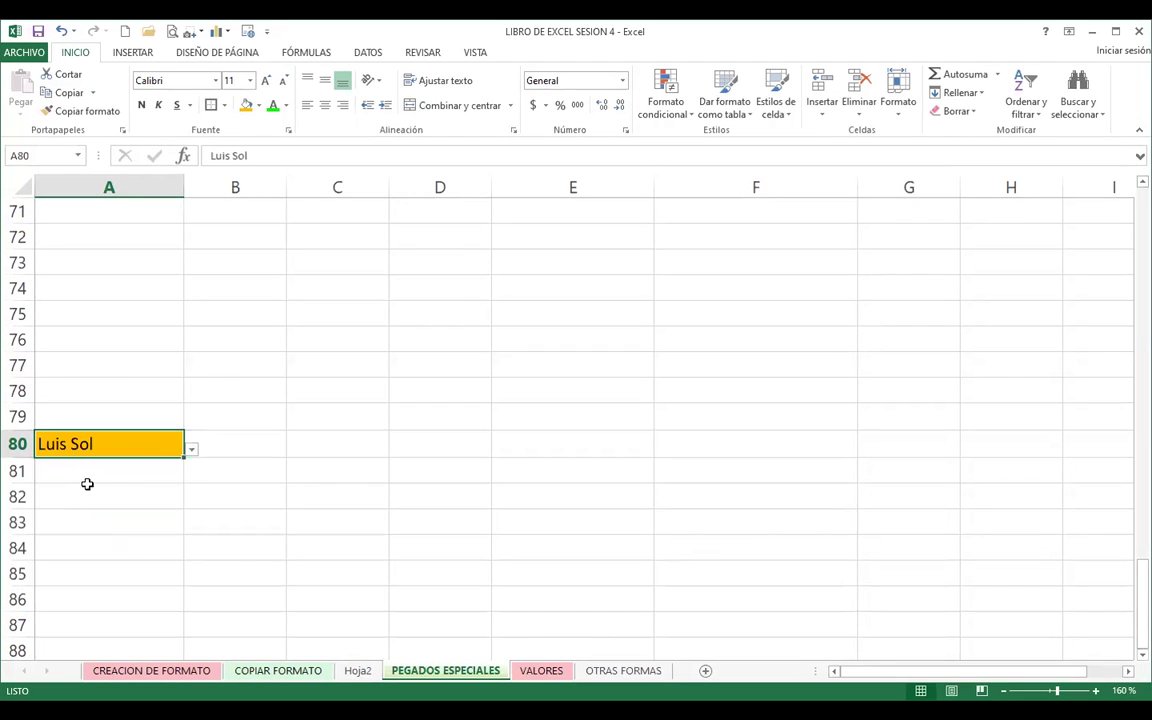
click(193, 450)
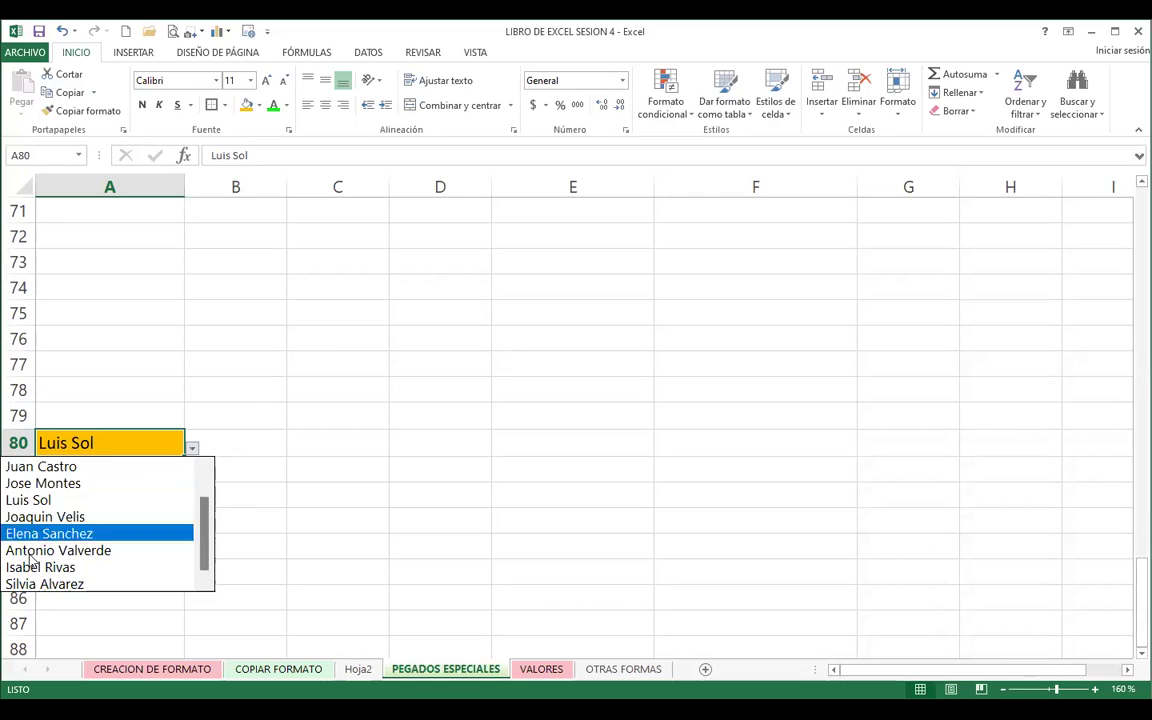
click(87, 535)
click(192, 449)
click(67, 568)
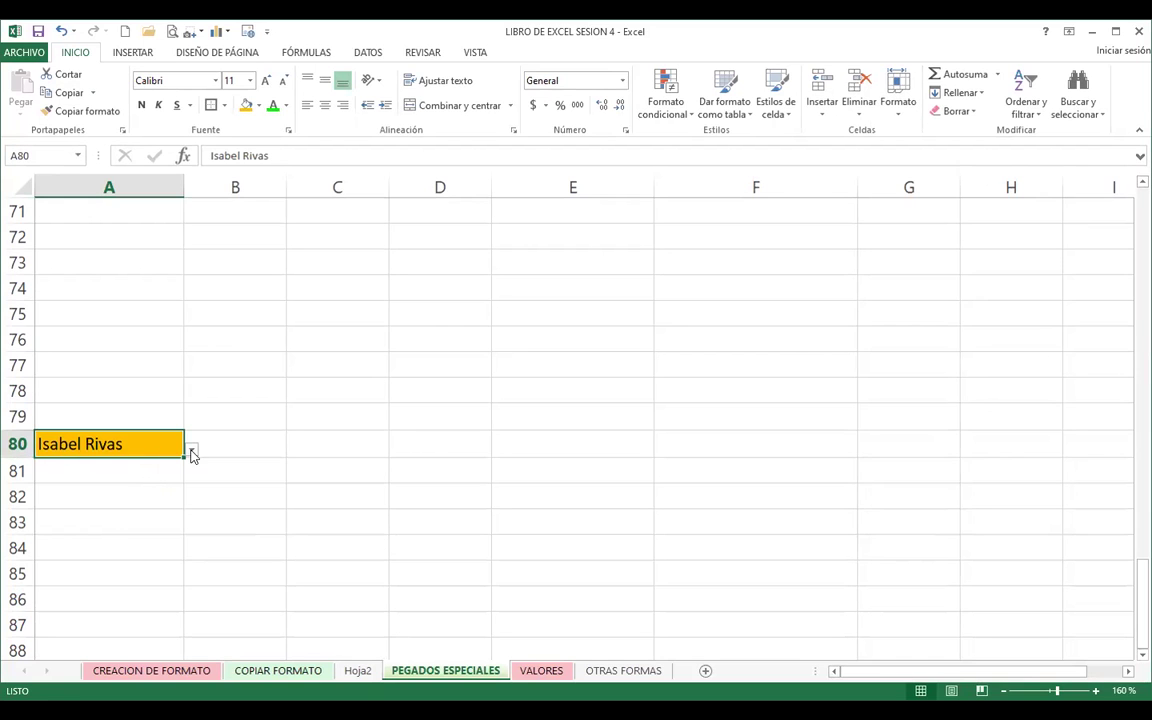
click(192, 450)
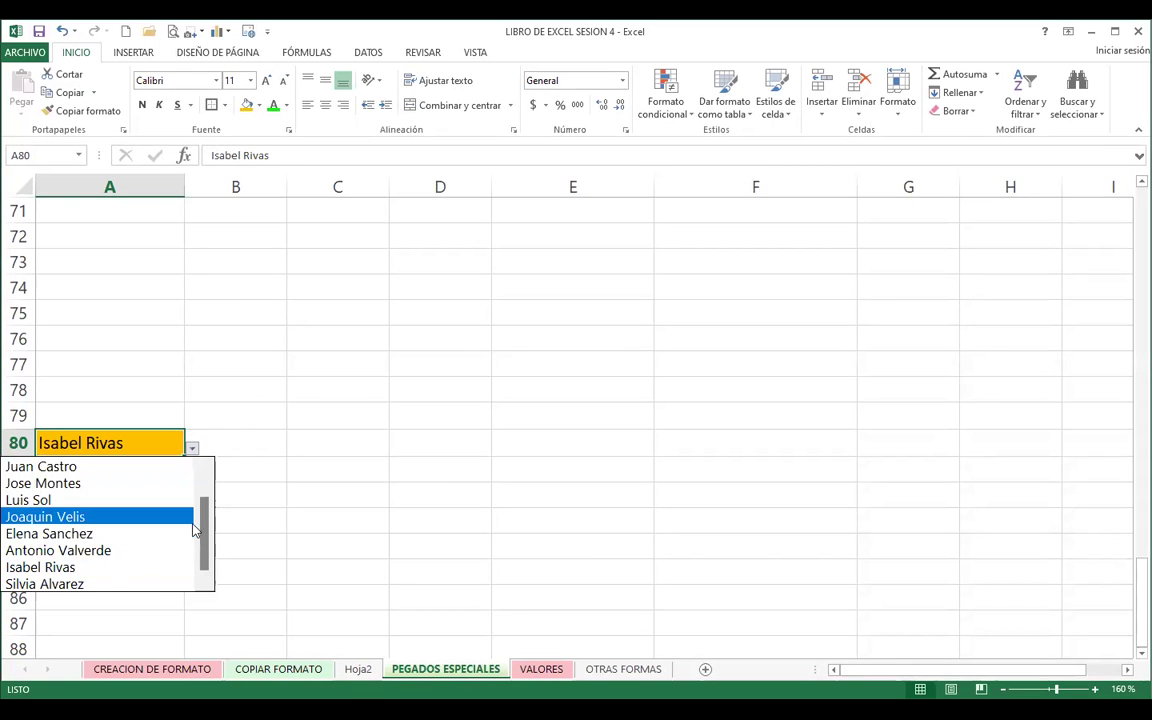
scroll(100, 500, up, 1)
click(199, 456)
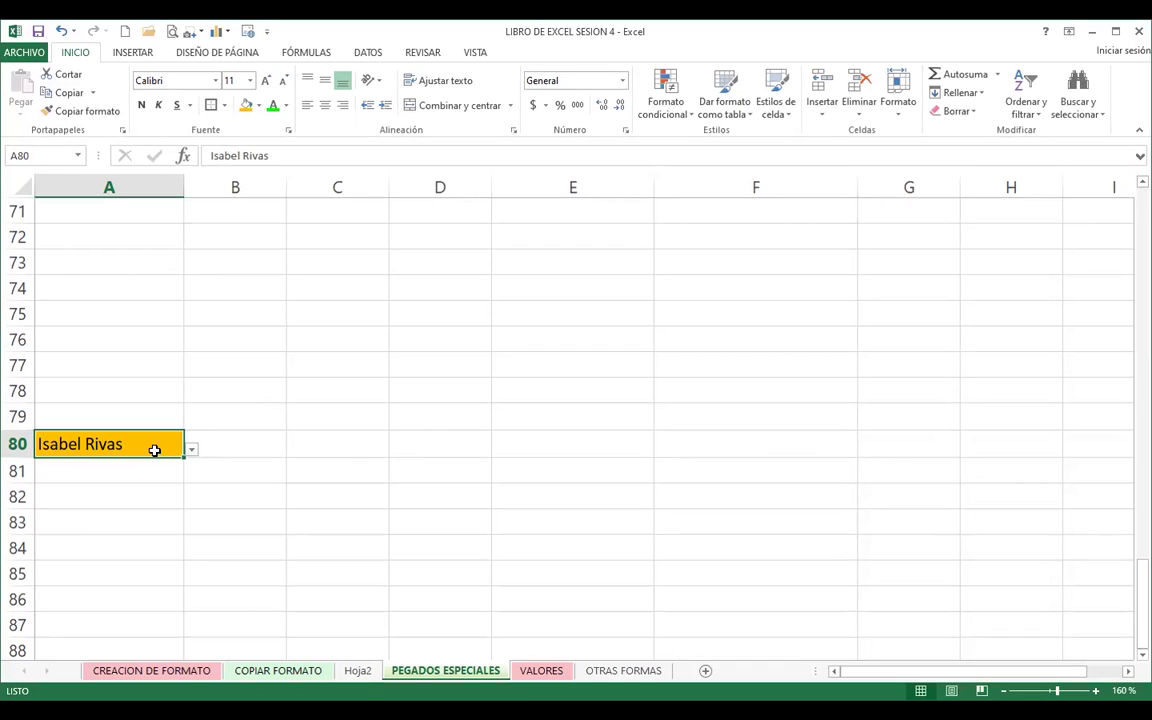
- Type an unlisted student name into A80, then cancel the 'Valor no válido' rejection
text(VANESSA C´+ORD)
key(BackSpace)
key(BackSpace)
key(BackSpace)
key(BackSpace)
key(BackSpace)
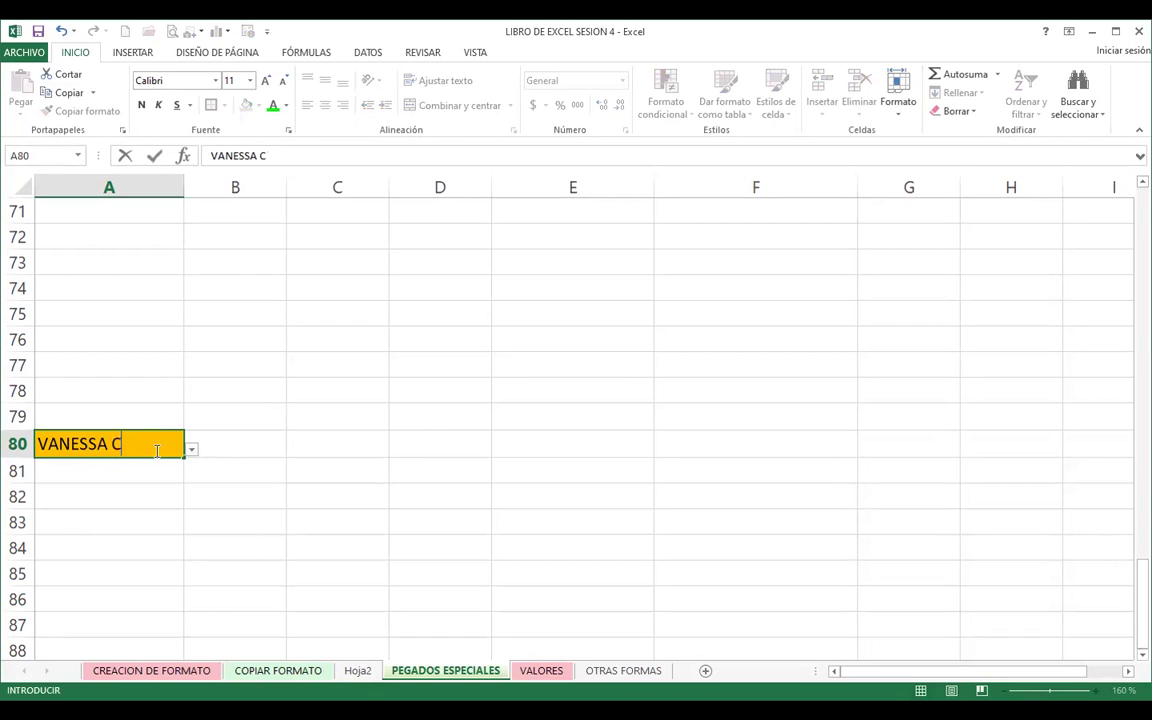
text(ÓRD)
text(OVA)
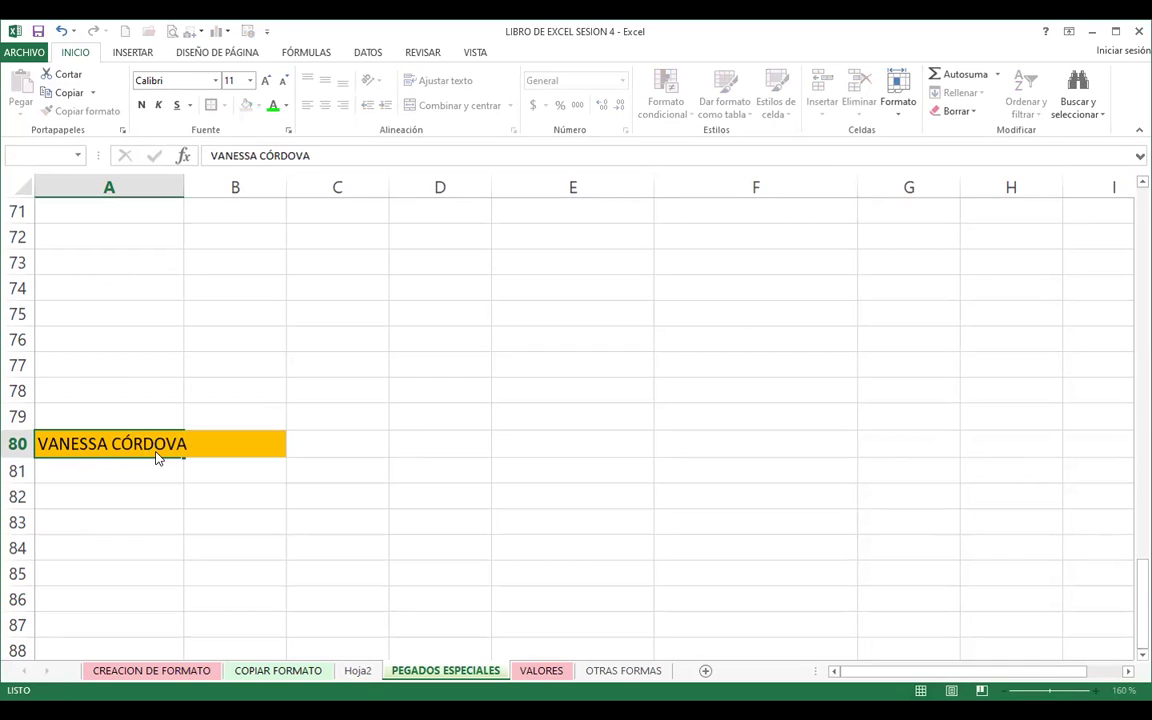
key(Return)
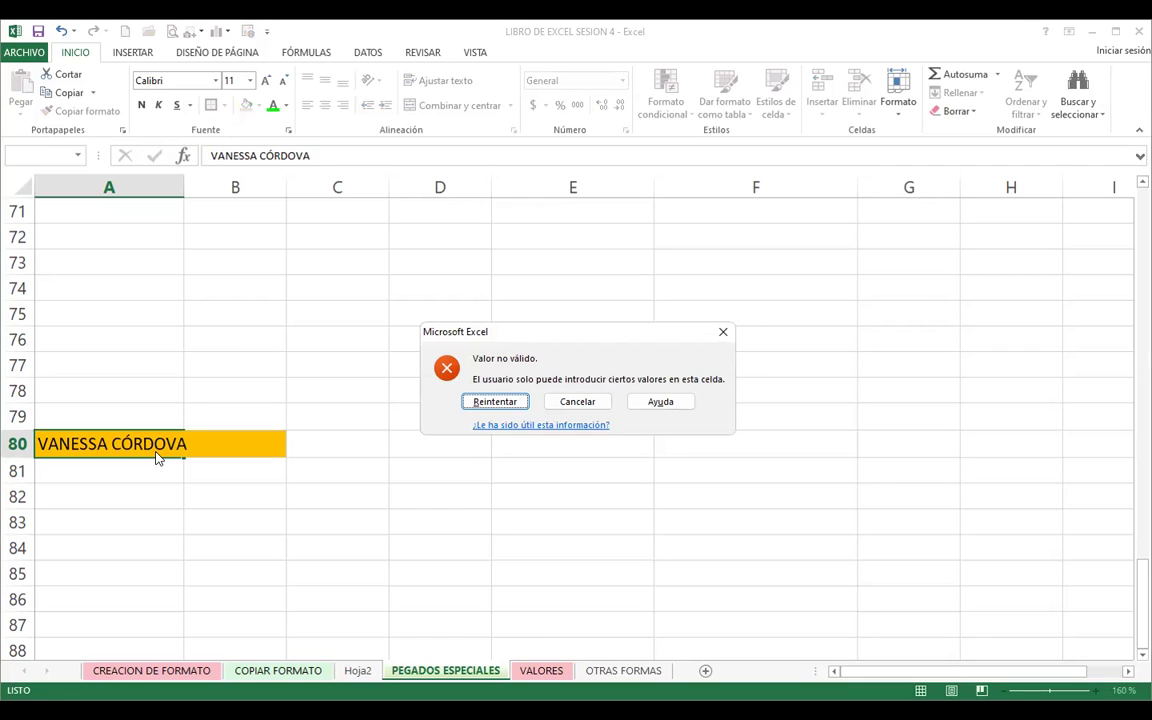
key(Return)
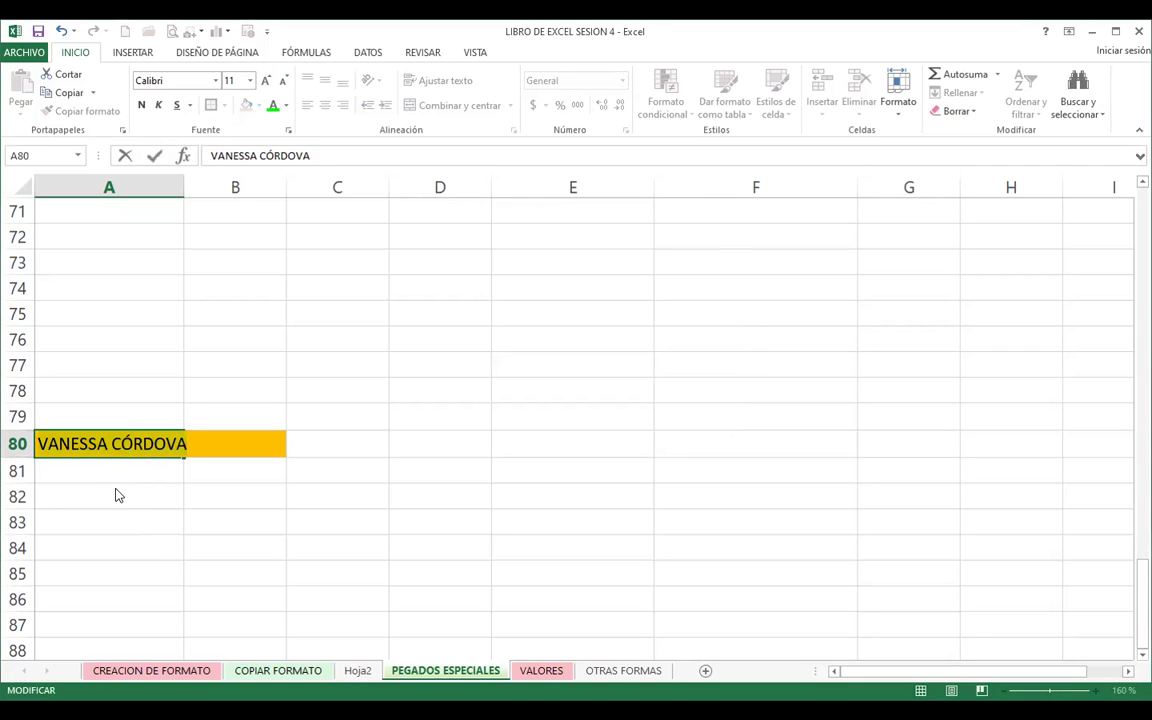
key(Return)
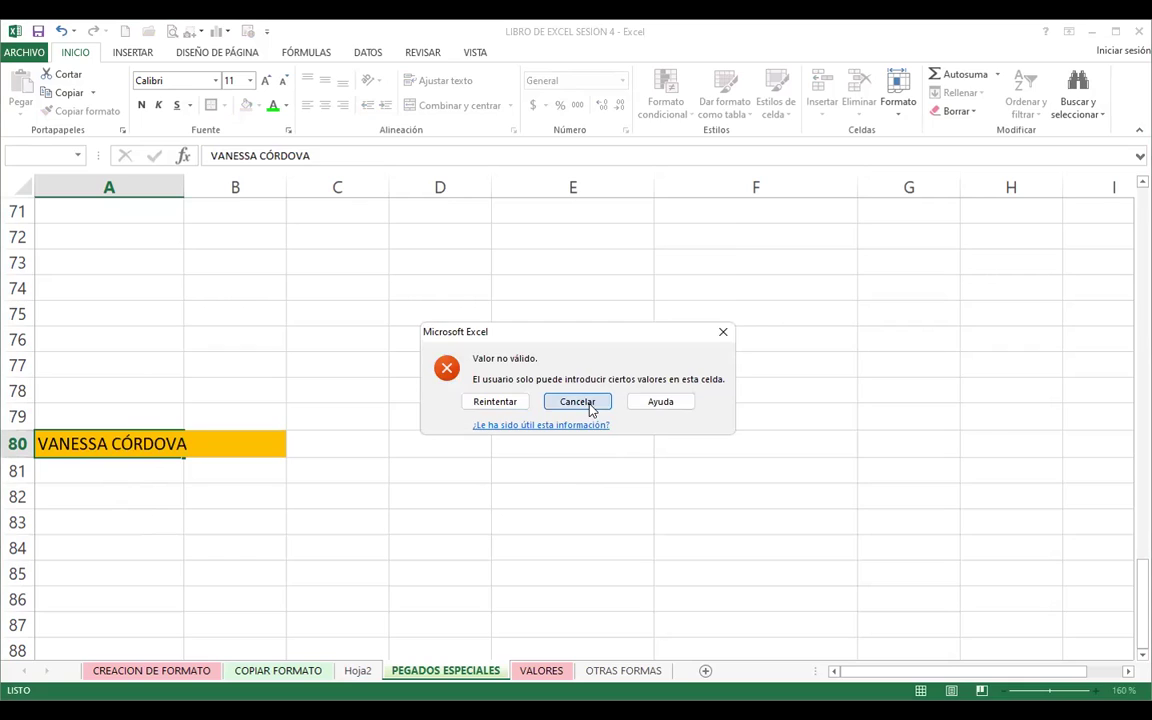
click(590, 409)
- Inspect cells A80, A82 and C79 in the validation-paste block
click(95, 640)
click(113, 445)
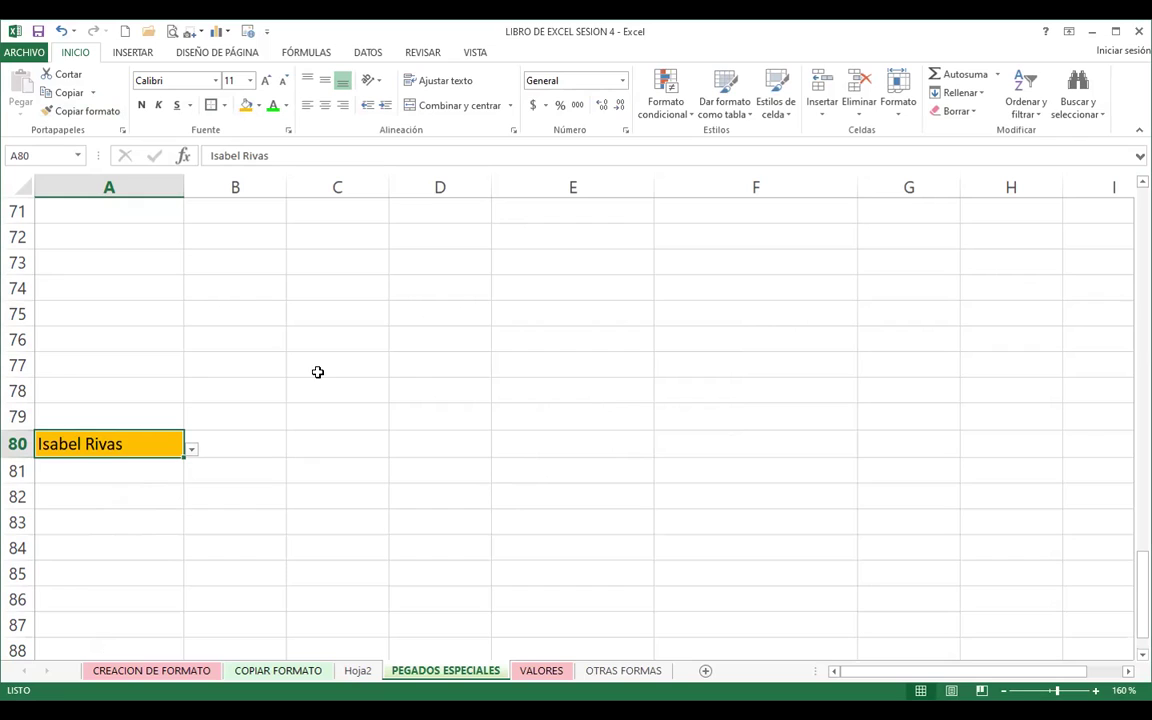
click(84, 482)
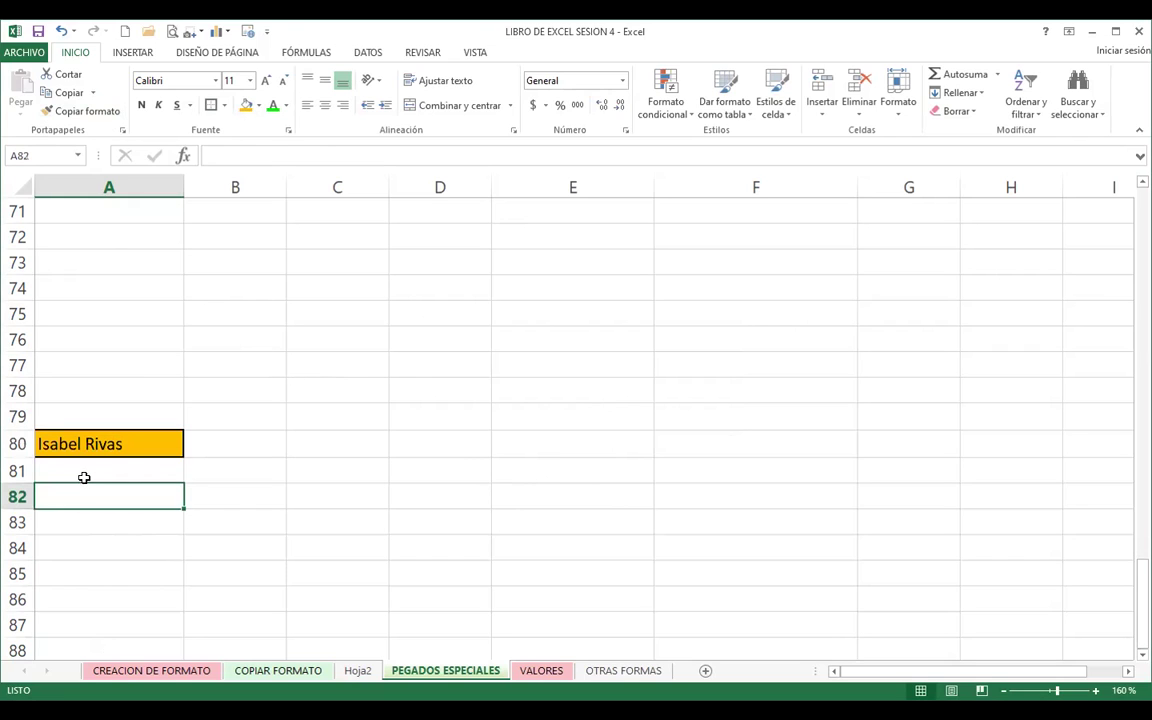
click(115, 433)
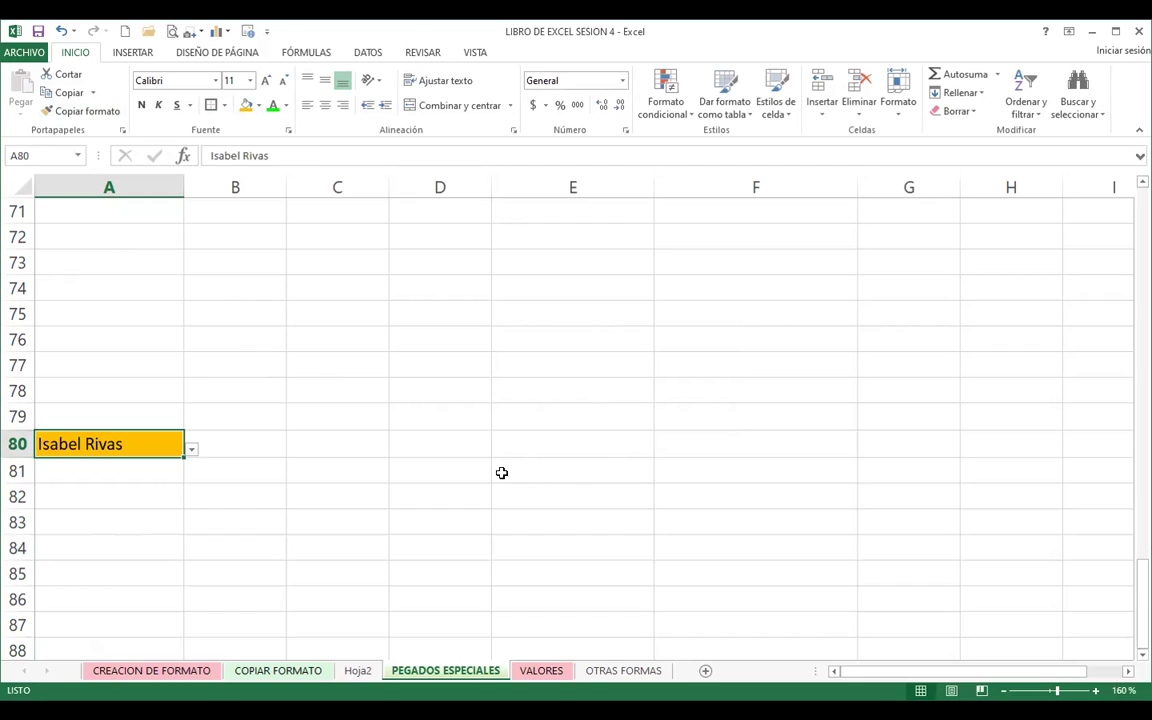
click(322, 426)
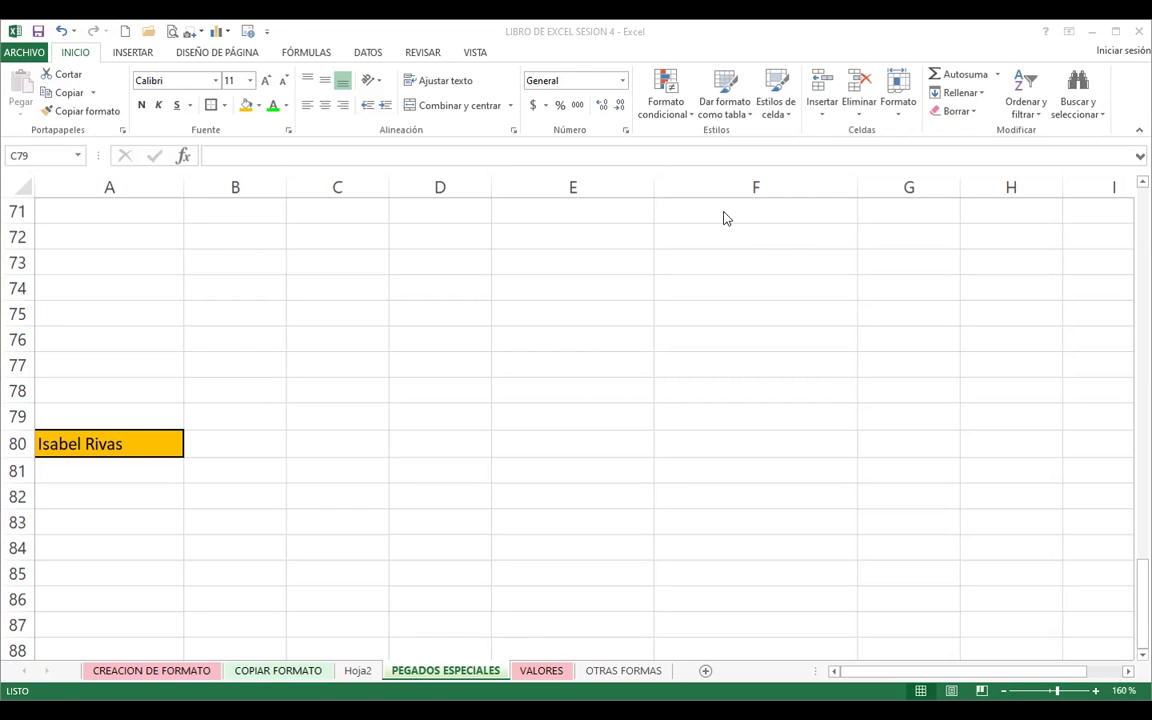
- Select the whole grades table A1:F12 and copy it
click(106, 486)
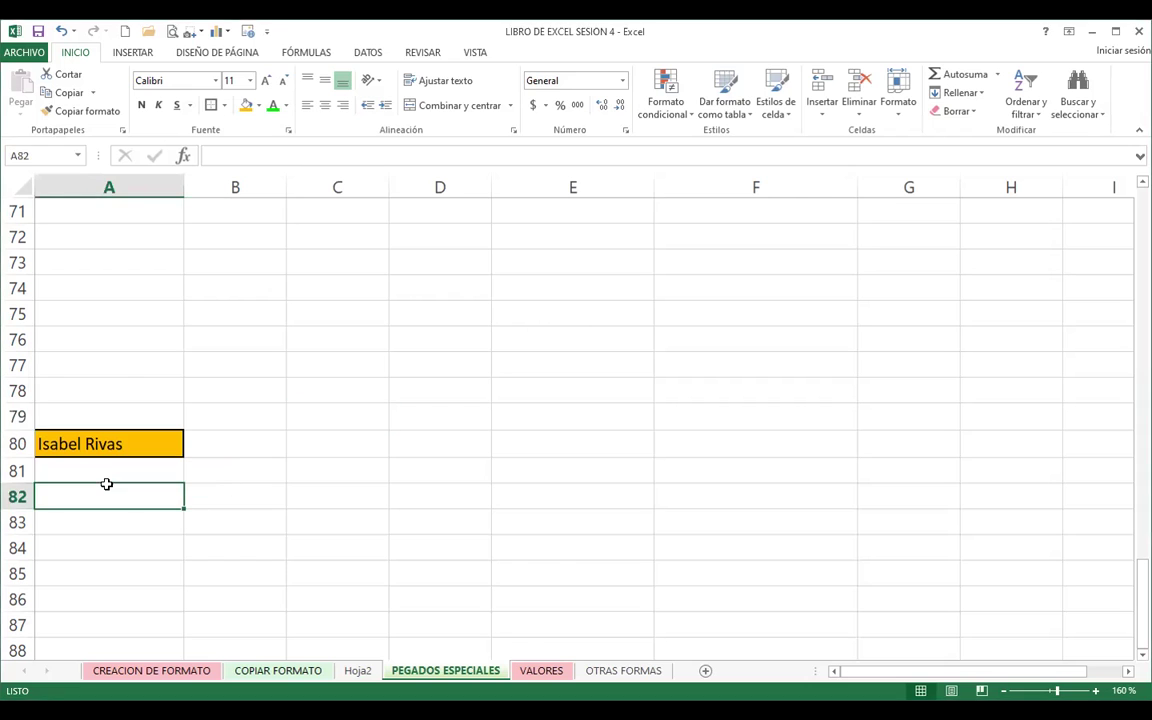
scroll(120, 427, up, 5)
scroll(120, 427, up, 8)
scroll(122, 430, up, 9)
scroll(122, 430, down, 5)
scroll(110, 442, down, 9)
scroll(106, 445, down, 4)
scroll(90, 450, down, 4)
scroll(112, 408, up, 6)
scroll(119, 408, up, 13)
scroll(118, 406, up, 5)
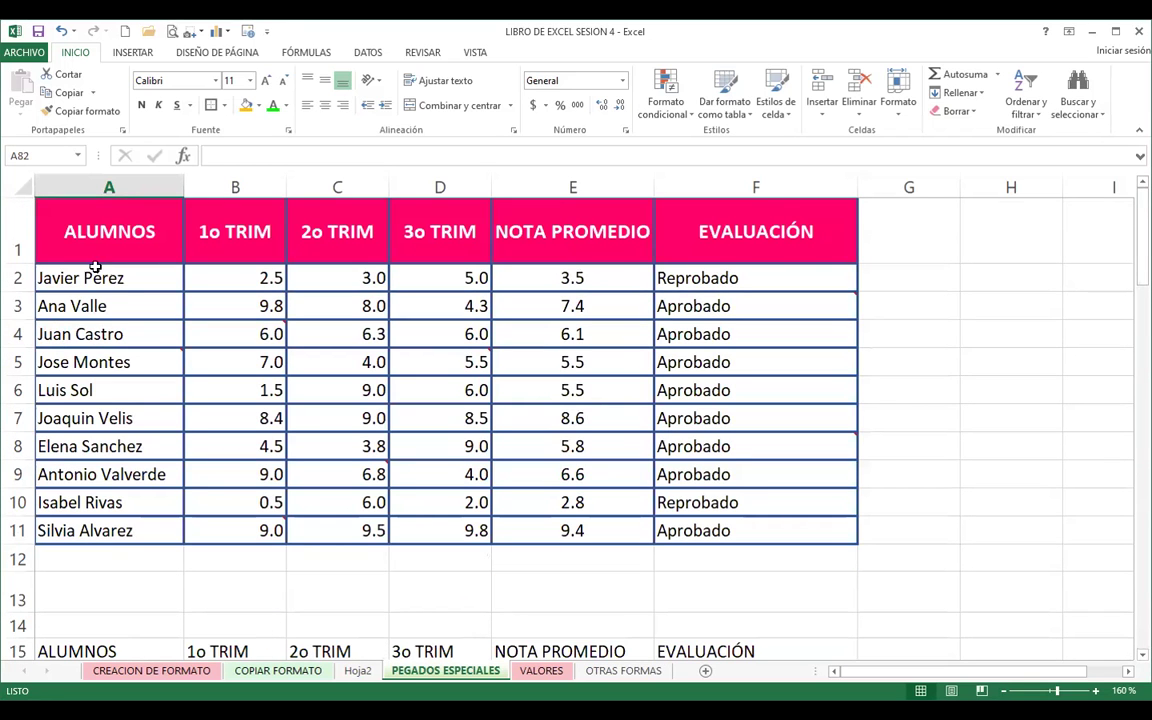
click(99, 229)
drag(99, 229, 745, 559)
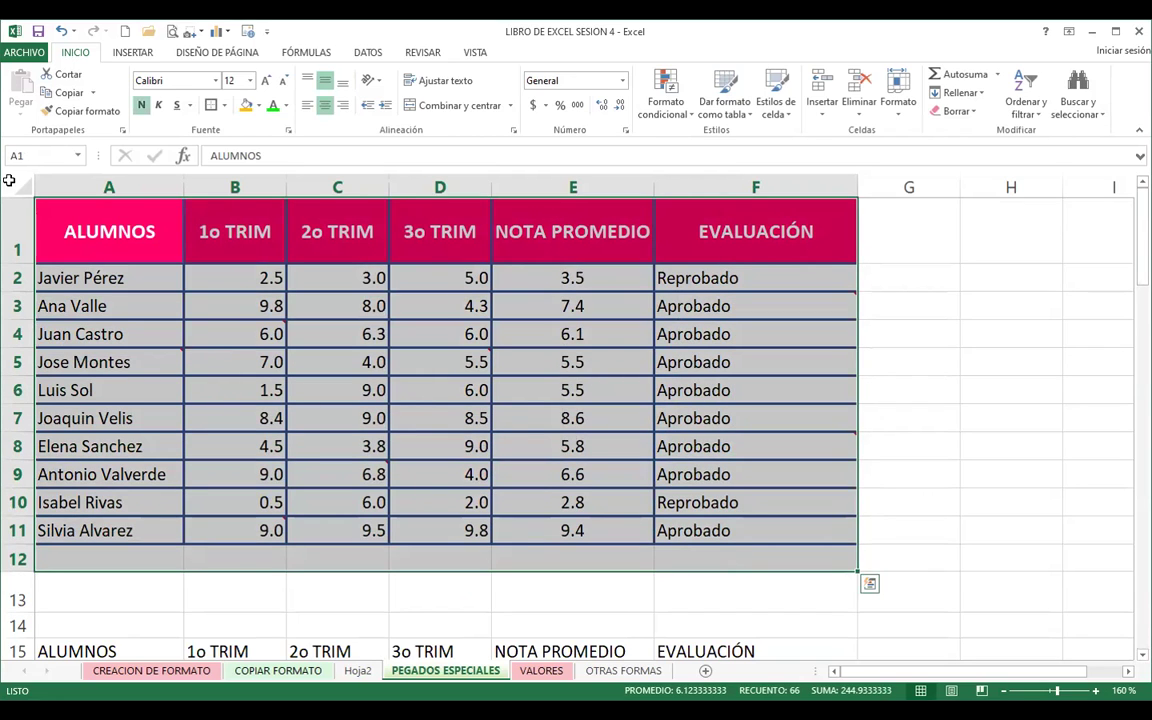
click(66, 94)
click(66, 94)
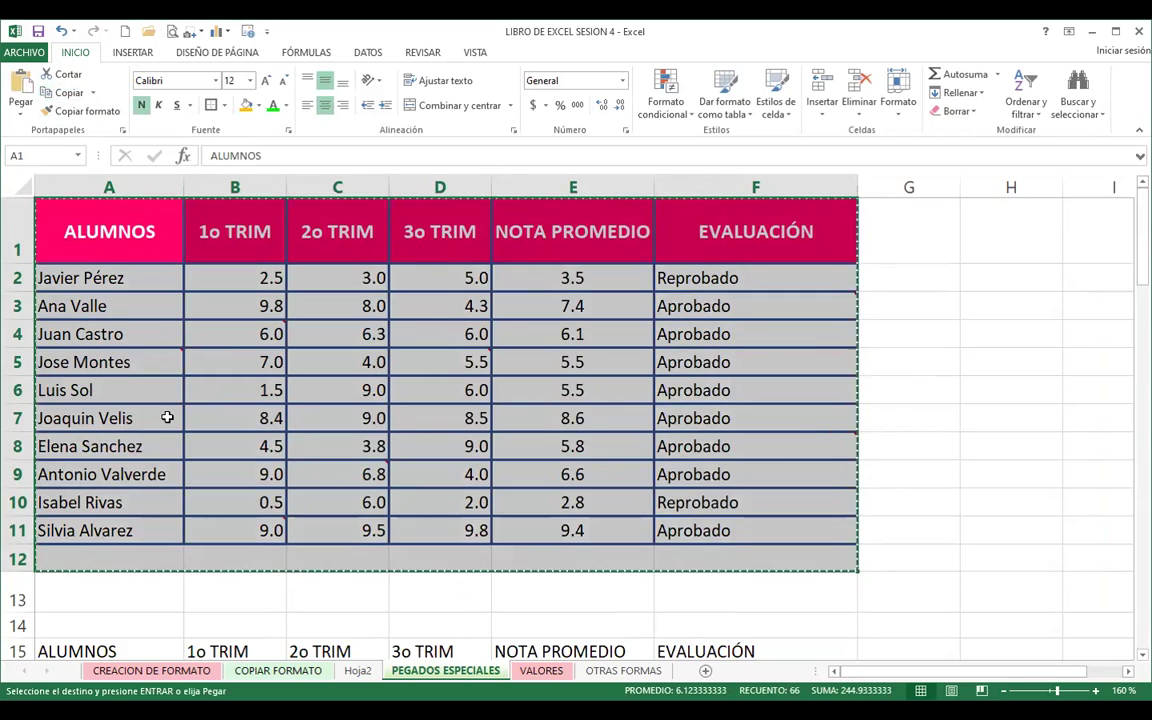
- Paste the copied table at A83 using Pegado especial with Transponer ticked
scroll(110, 429, down, 11)
scroll(113, 429, down, 10)
scroll(111, 428, down, 3)
scroll(82, 409, down, 2)
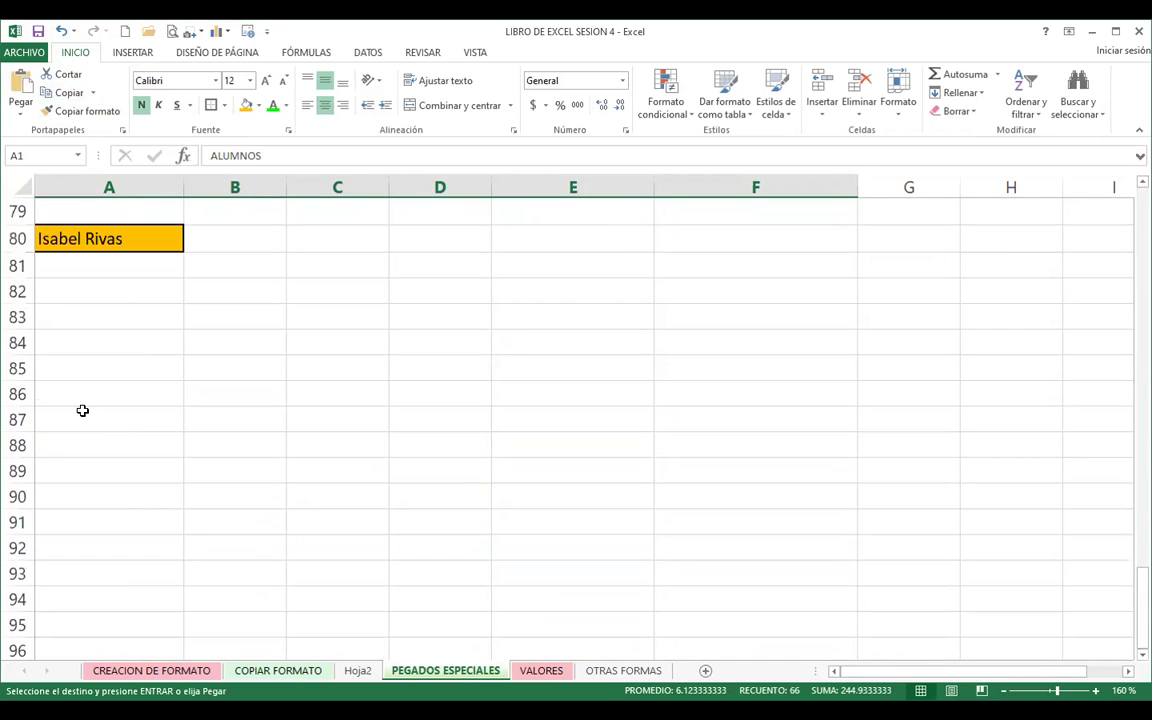
click(81, 320)
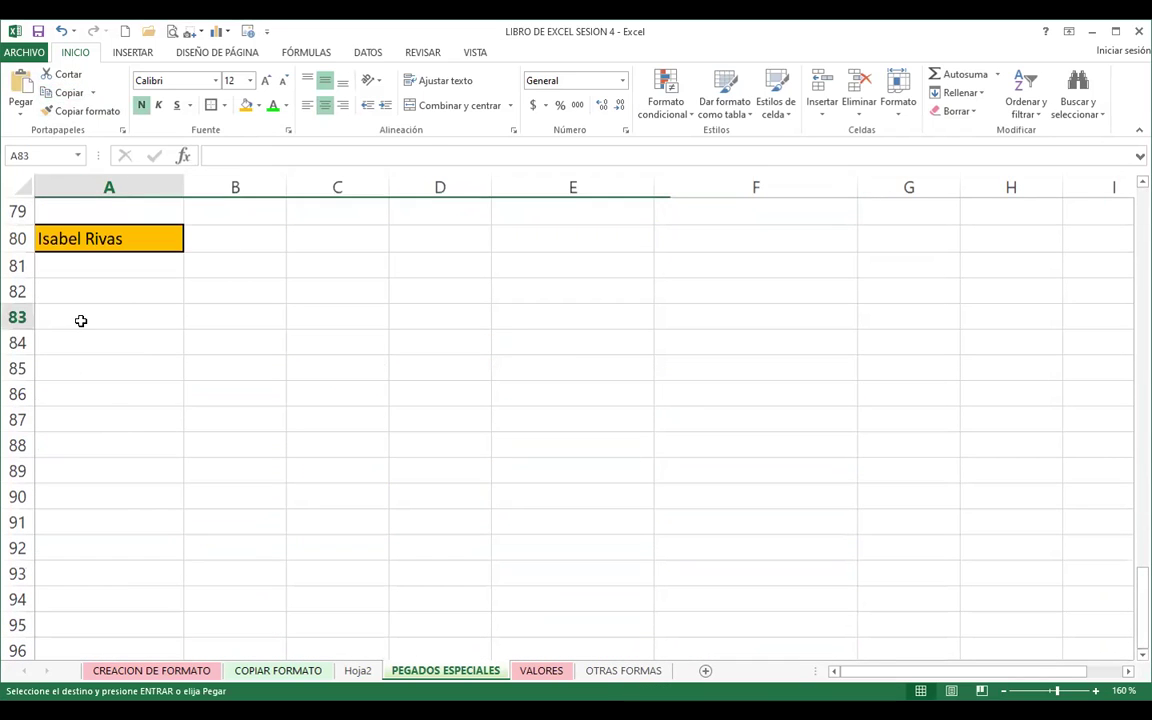
click(20, 106)
click(46, 285)
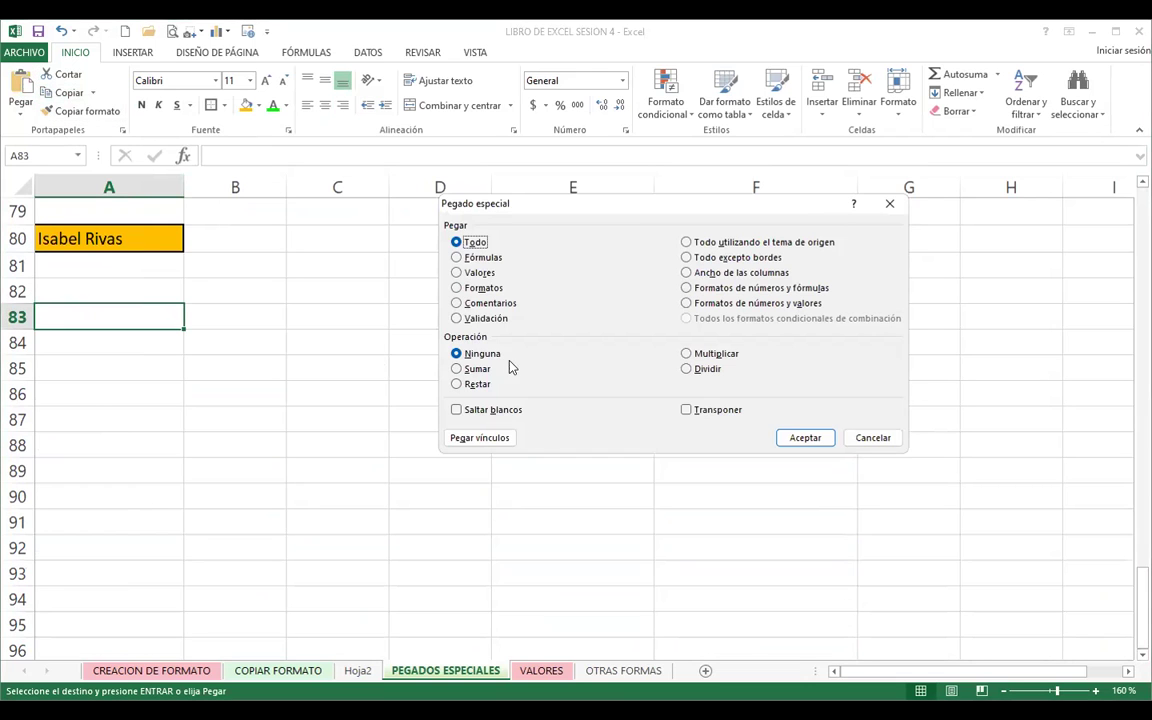
click(686, 411)
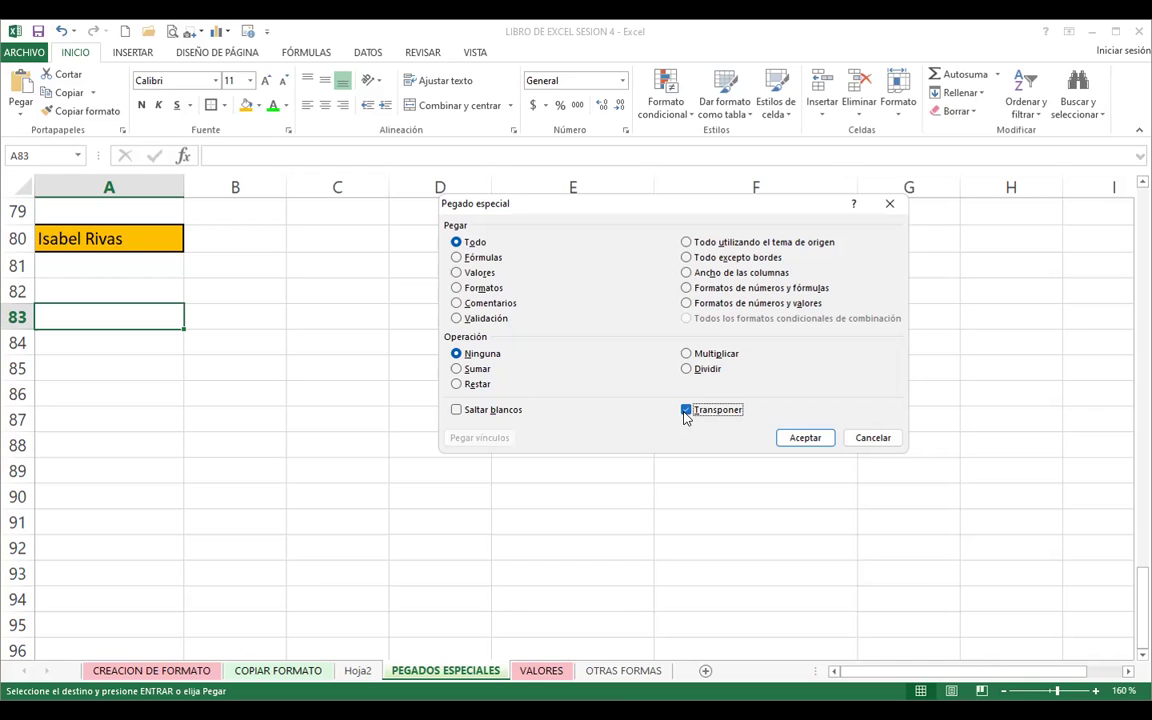
click(801, 441)
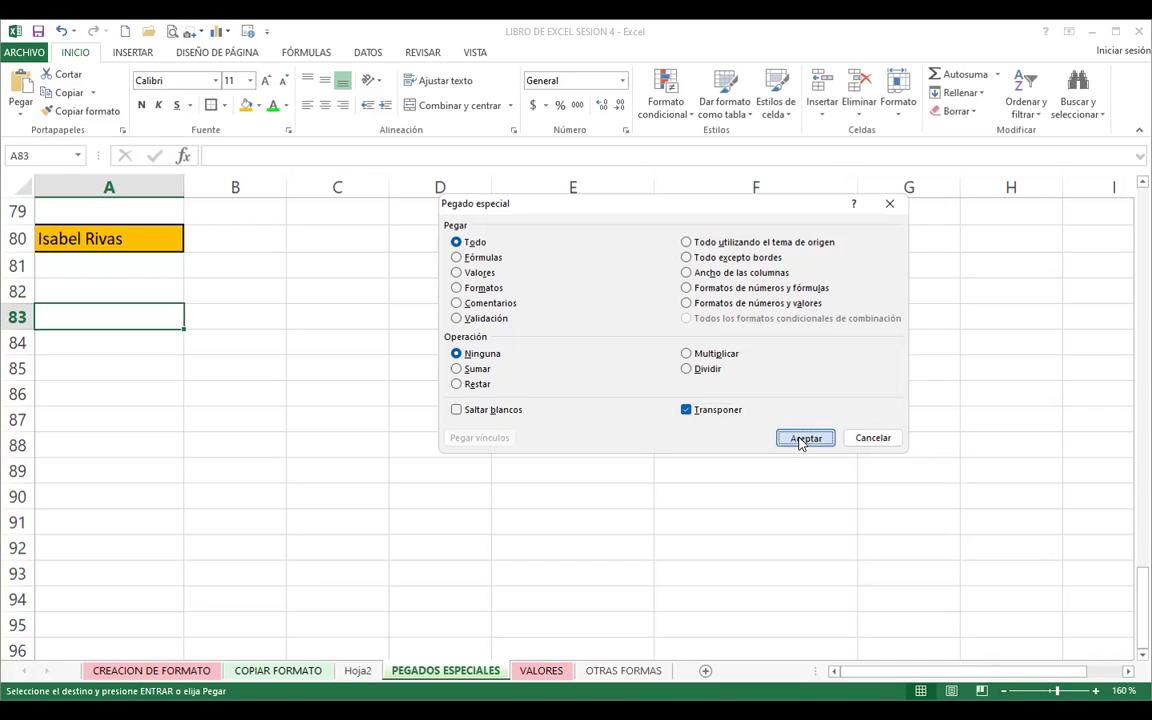
click(801, 441)
scroll(160, 370, up, 11)
scroll(165, 350, up, 8)
scroll(165, 347, up, 7)
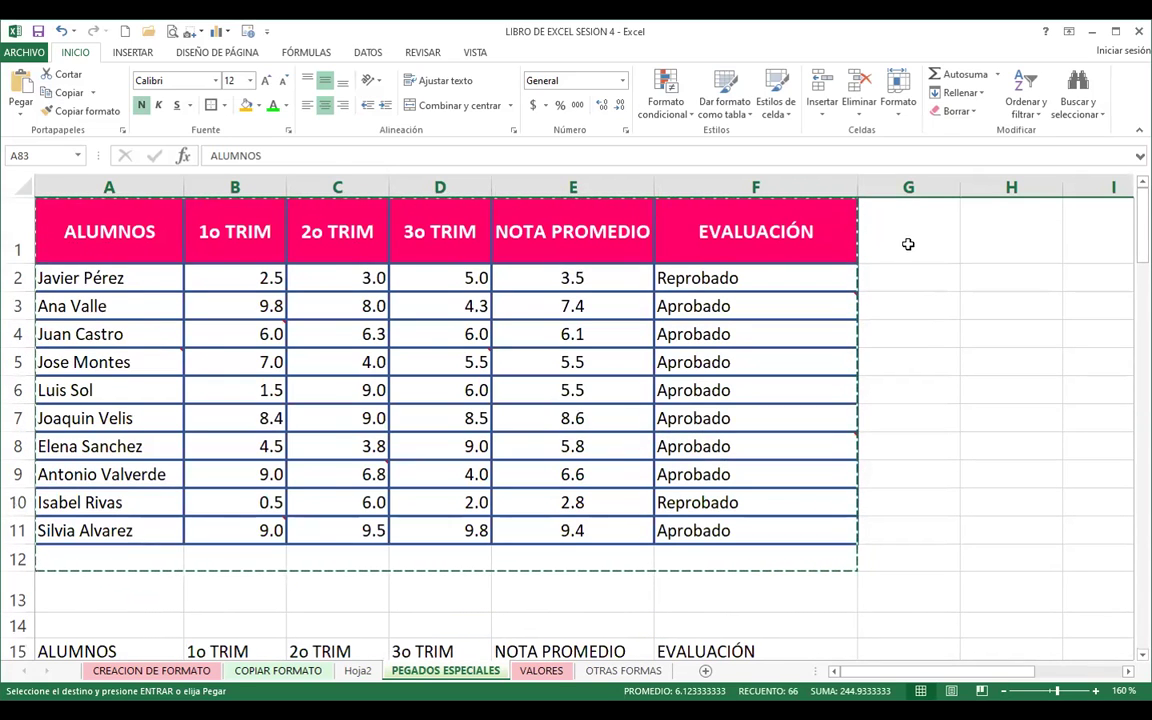
scroll(573, 419, down, 5)
scroll(562, 429, down, 8)
scroll(562, 429, down, 4)
scroll(555, 432, down, 9)
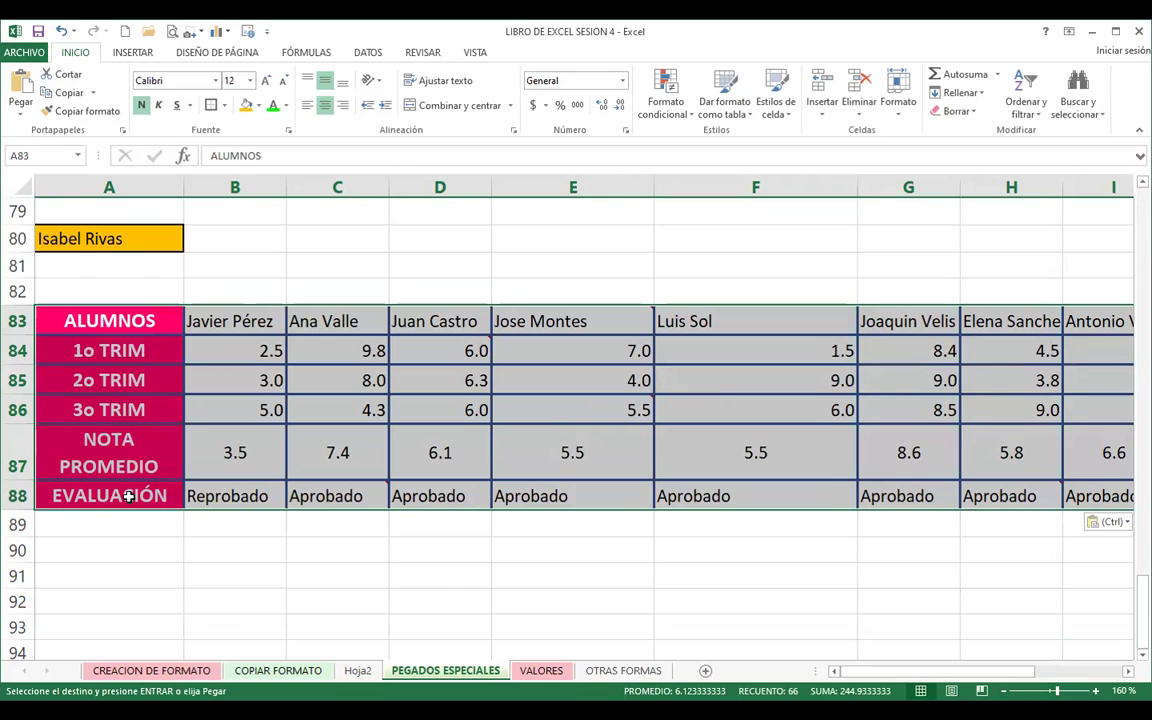
click(1020, 676)
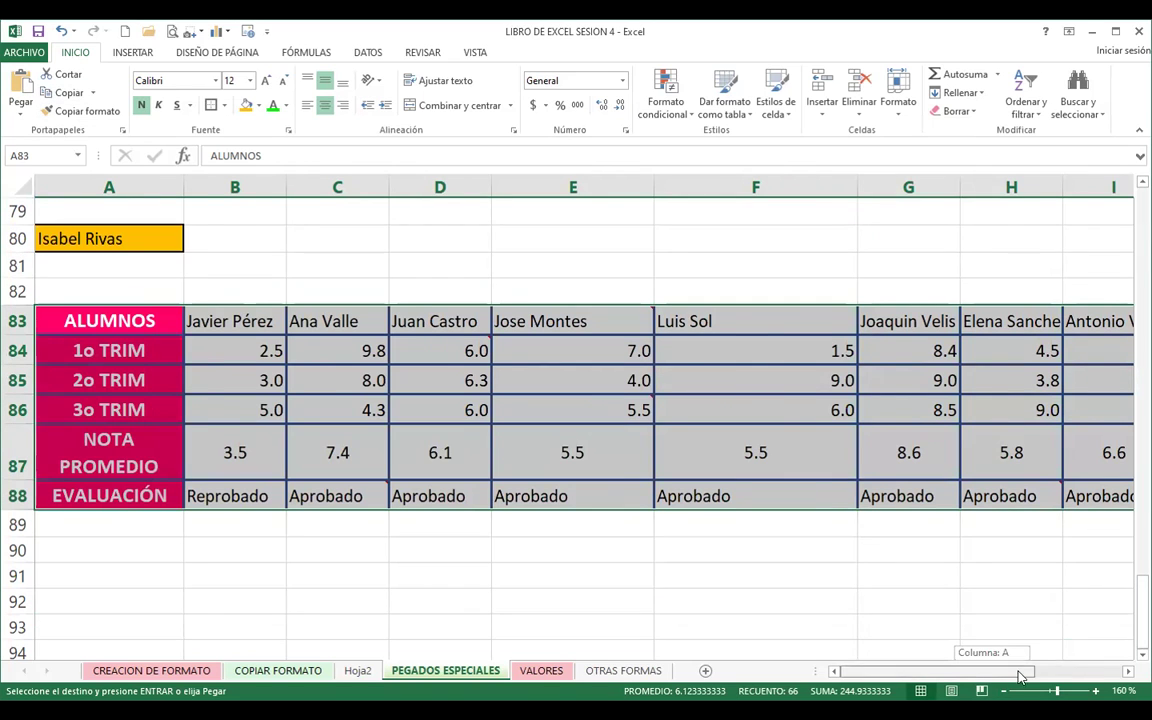
drag(1020, 676, 564, 474)
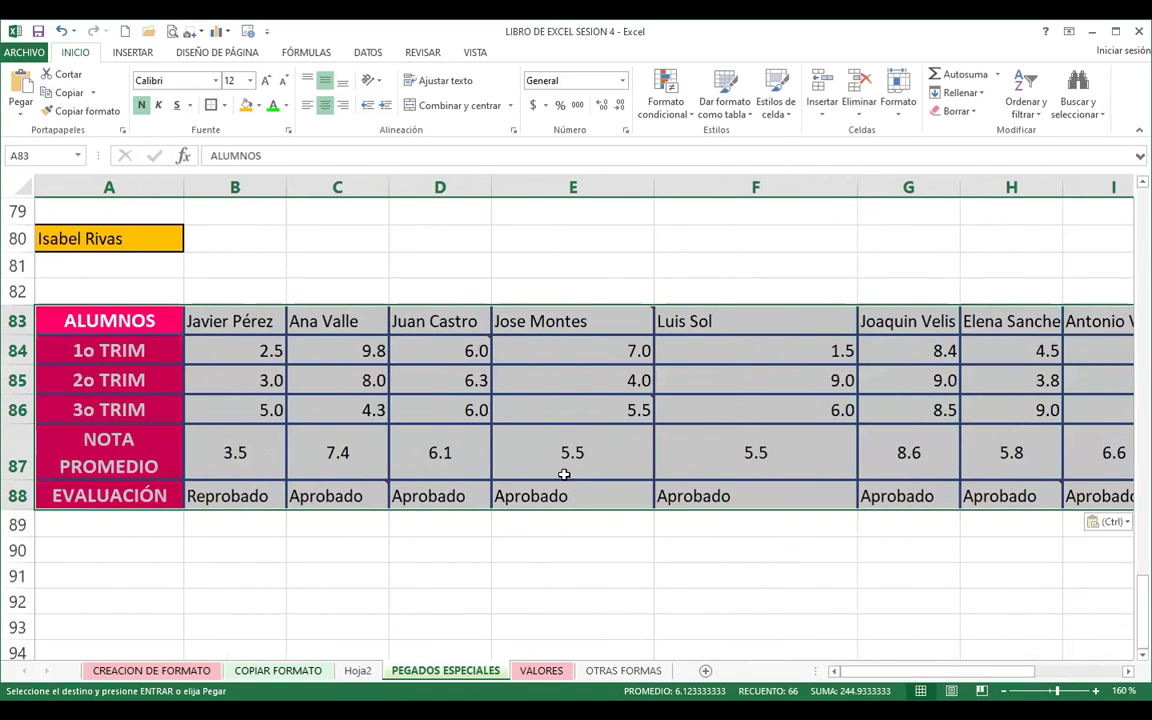
click(210, 440)
click(226, 486)
click(229, 455)
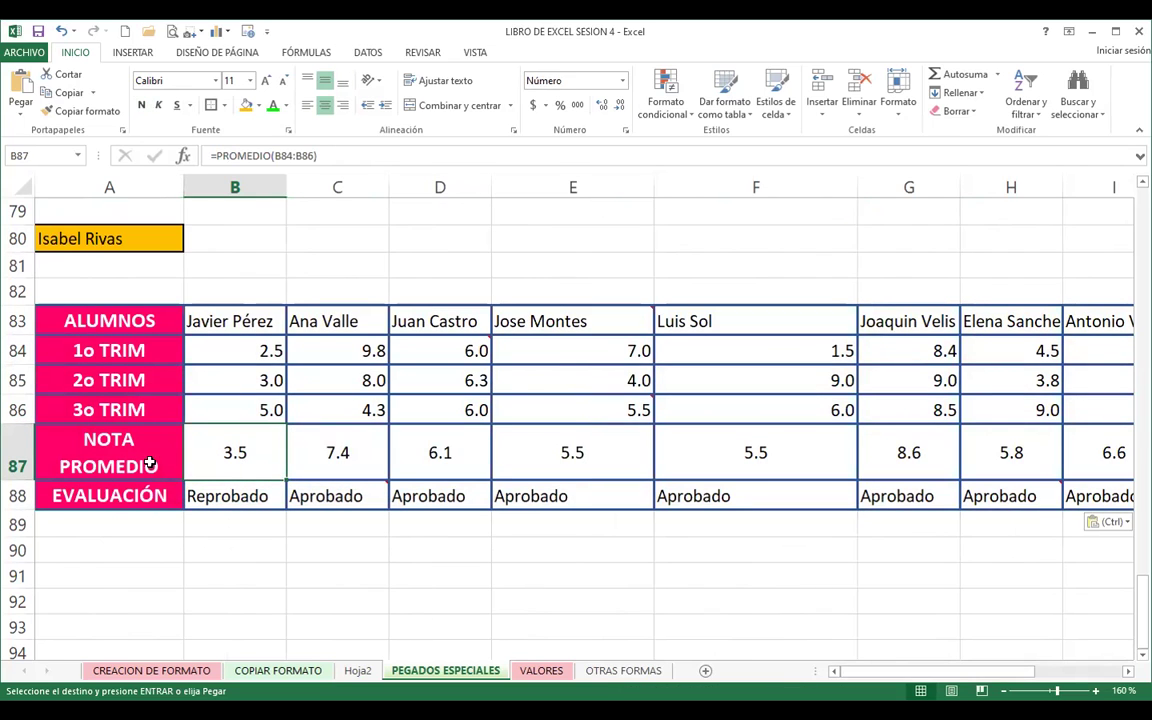
click(104, 437)
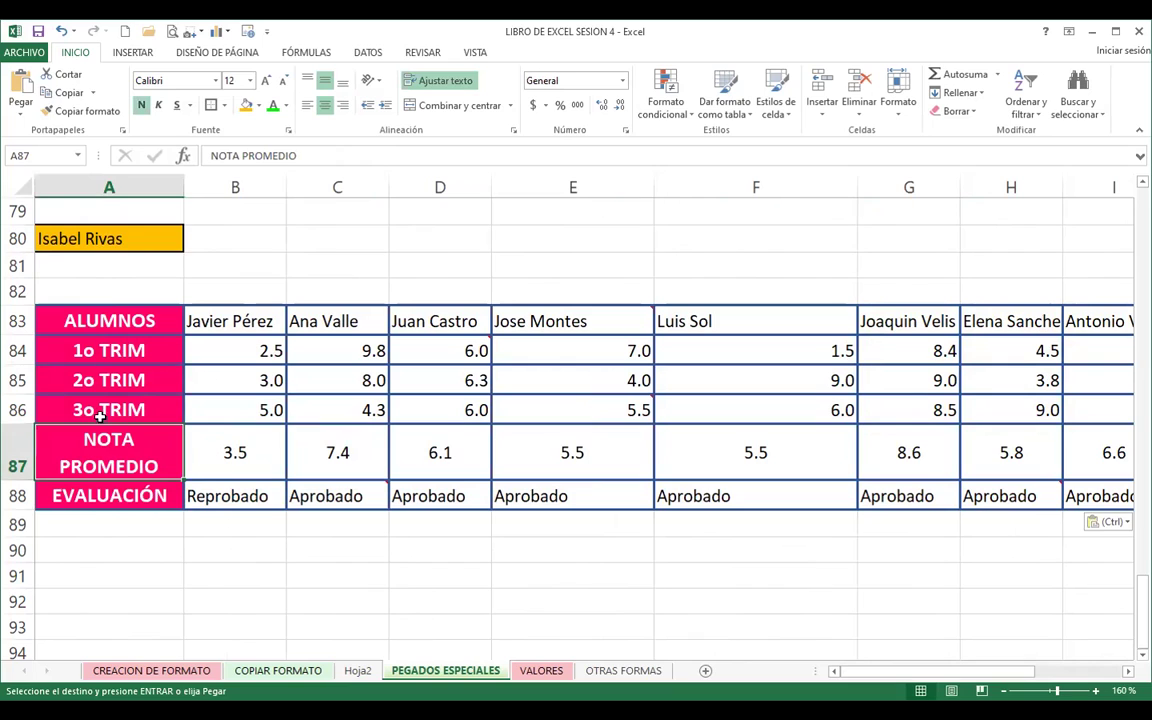
click(234, 451)
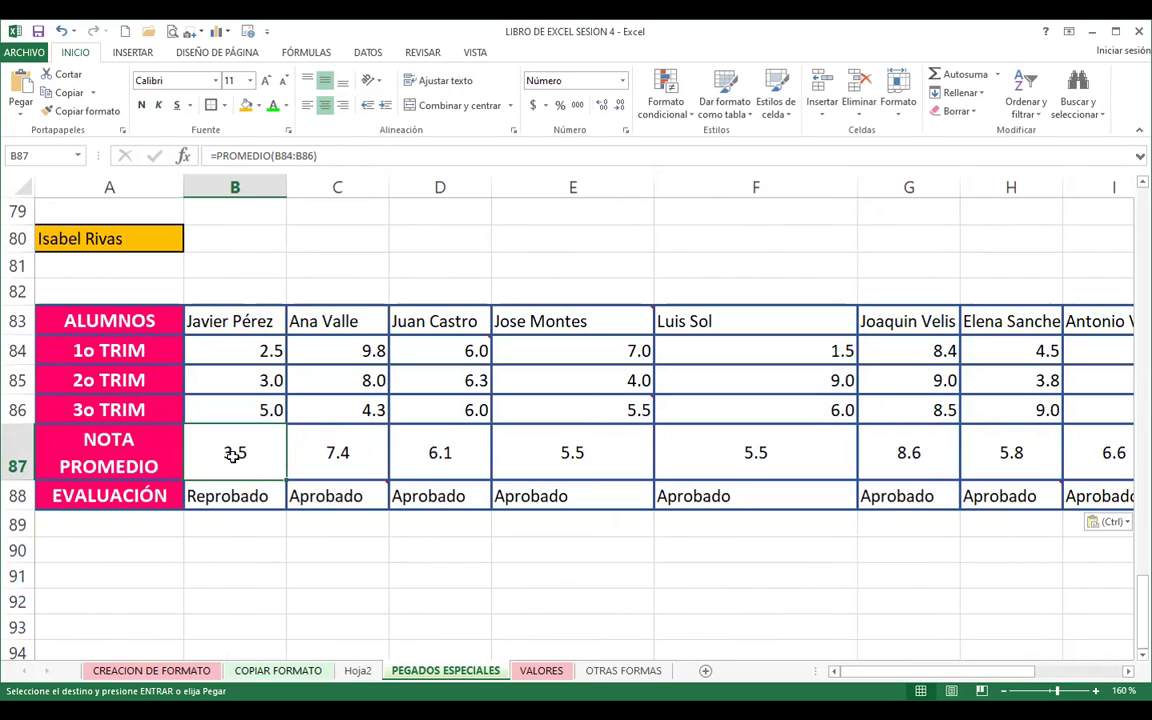
click(362, 462)
click(430, 460)
click(556, 458)
click(746, 450)
click(910, 452)
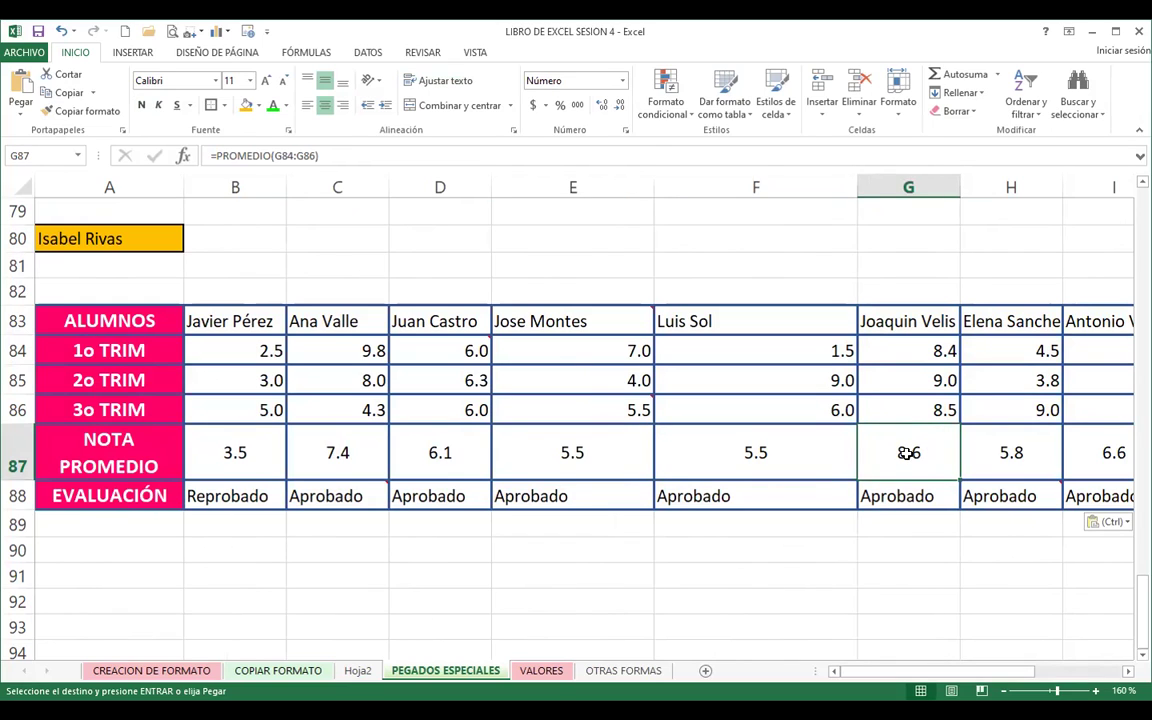
click(250, 455)
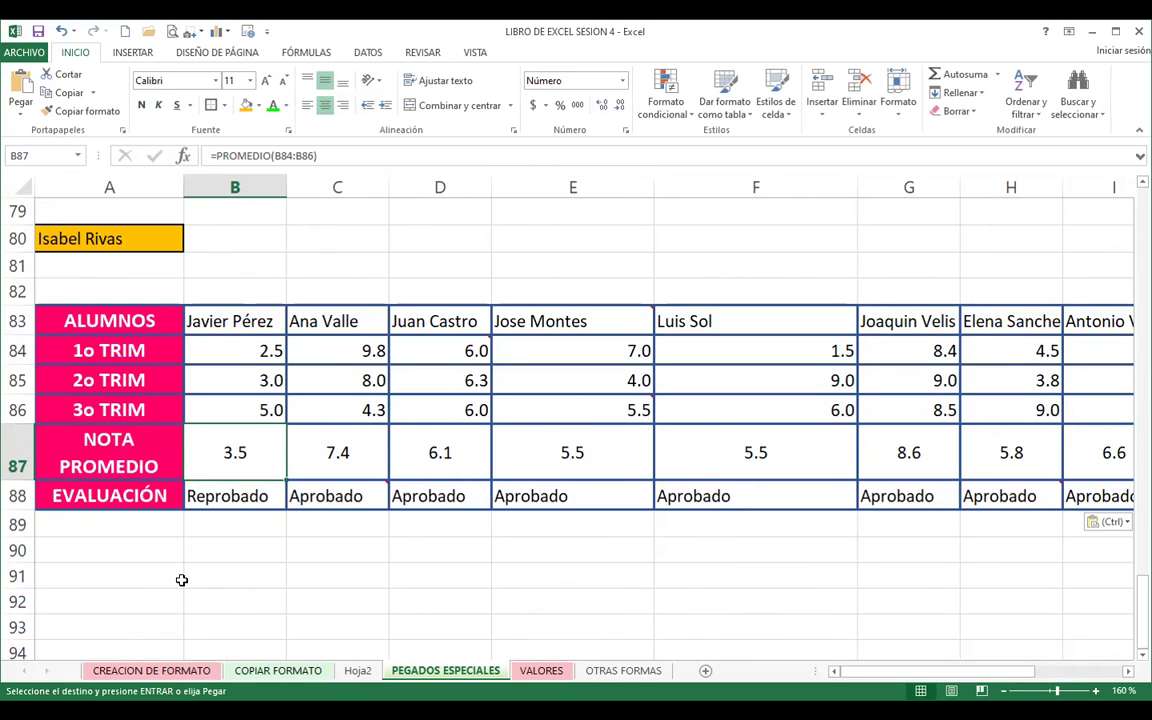
click(226, 497)
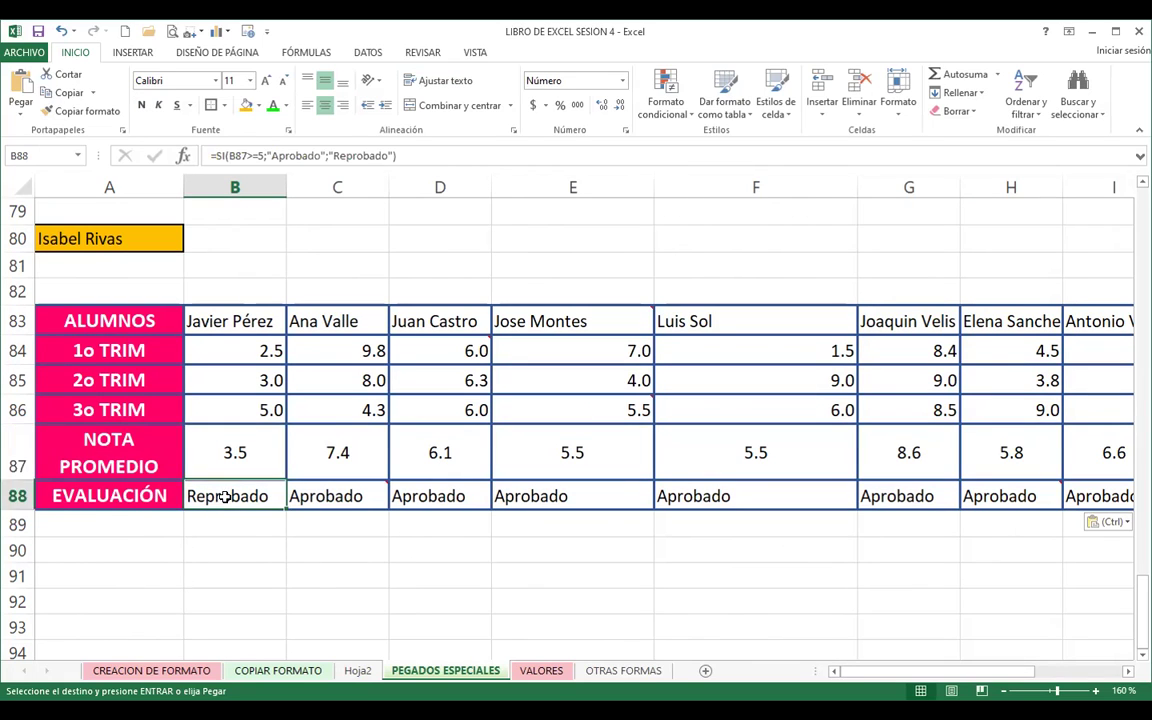
click(231, 452)
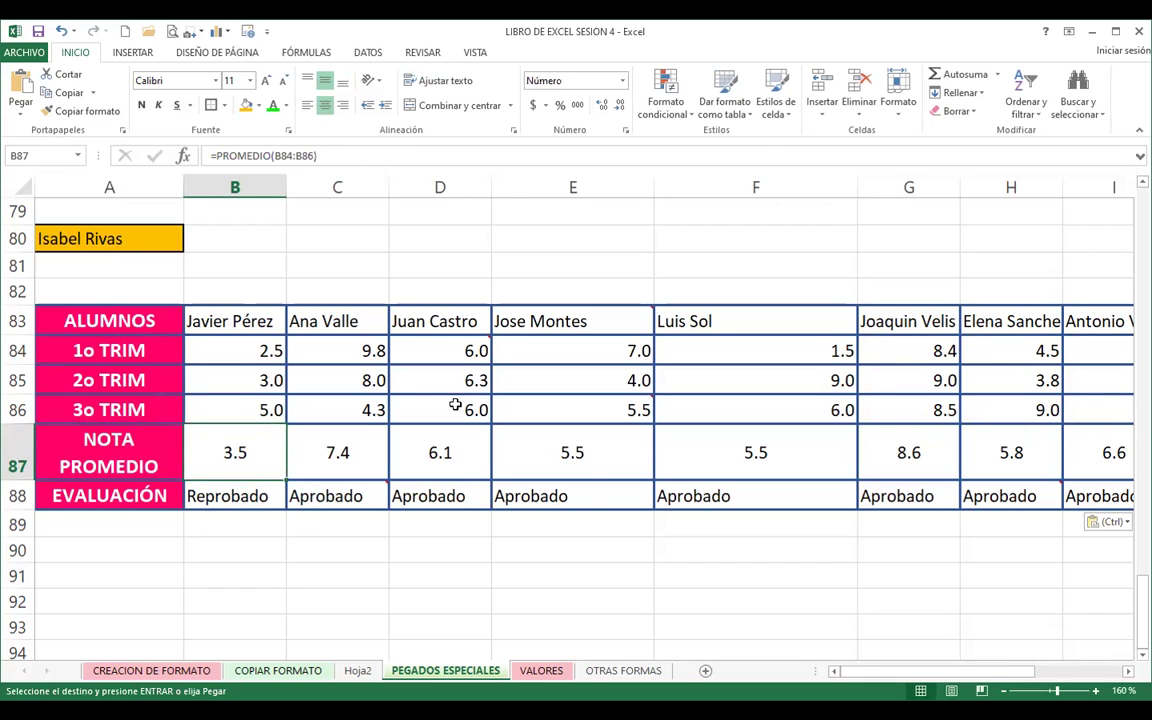
mouse_move(381, 496)
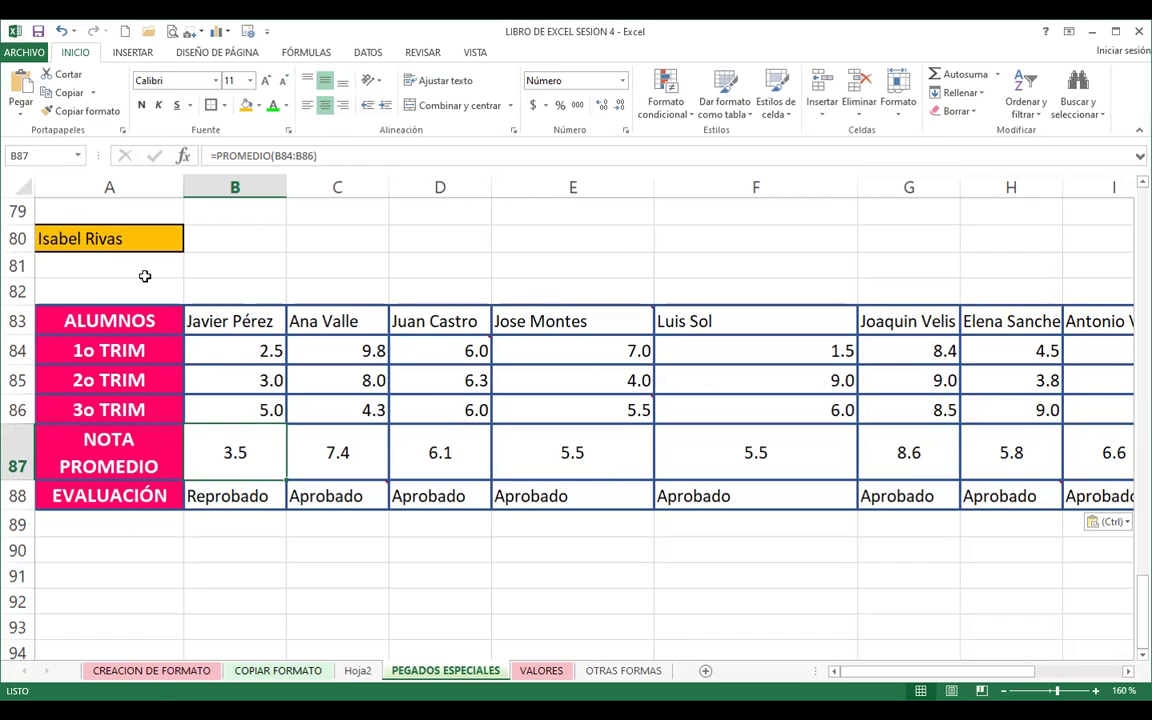
- Select and copy the six header cells A1:F1
click(70, 574)
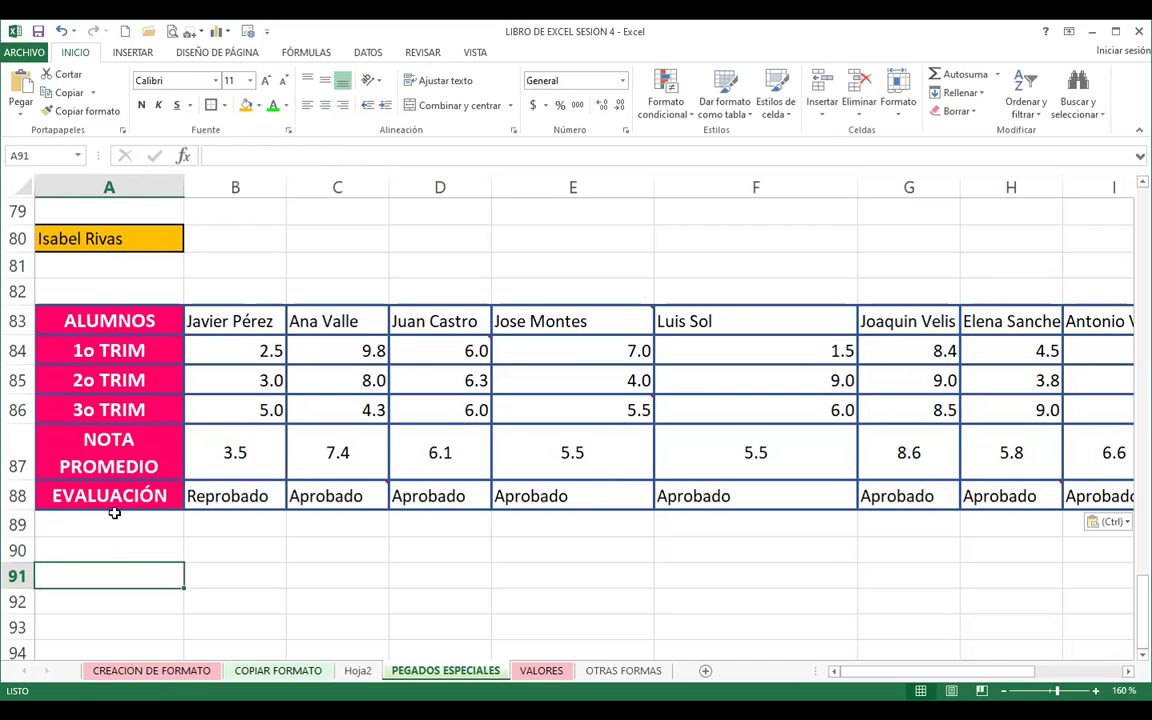
scroll(195, 455, up, 6)
scroll(216, 432, up, 7)
scroll(198, 428, up, 9)
scroll(198, 428, up, 4)
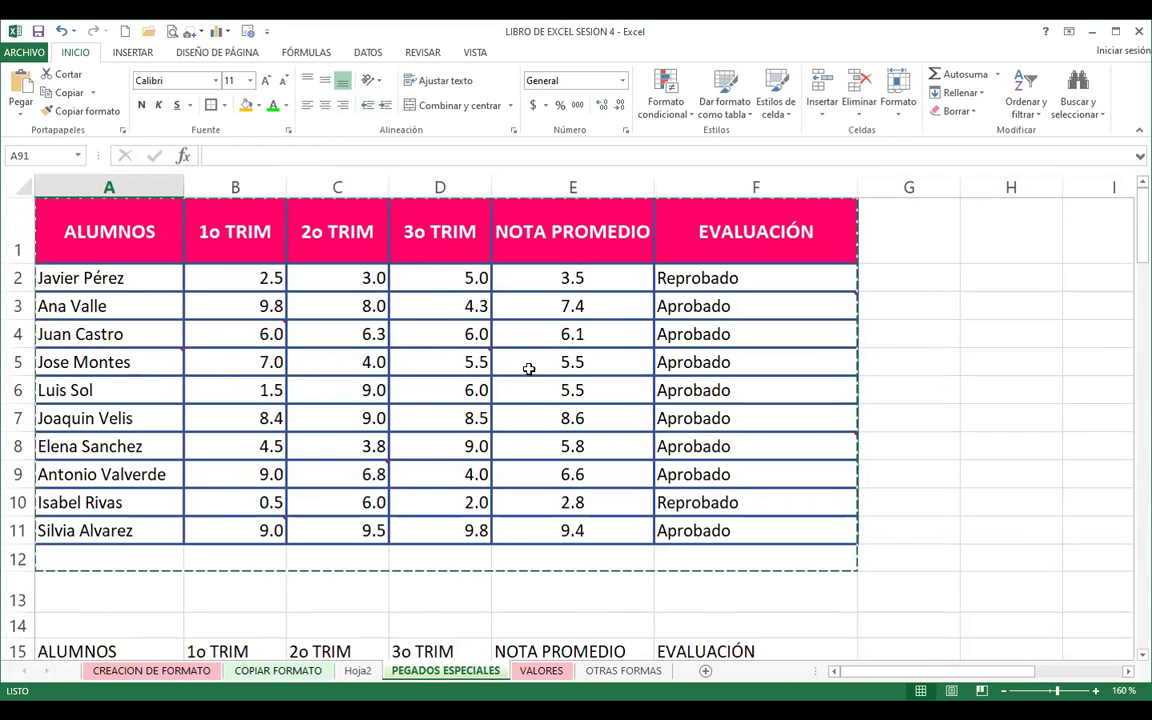
key(ctrl+BackSpace)
scroll(195, 440, up, 1)
scroll(152, 396, up, 6)
scroll(152, 396, up, 3)
scroll(175, 391, up, 9)
scroll(154, 378, up, 10)
mouse_move(115, 231)
mouse_down()
mouse_move(565, 212)
mouse_move(782, 236)
mouse_up()
click(68, 111)
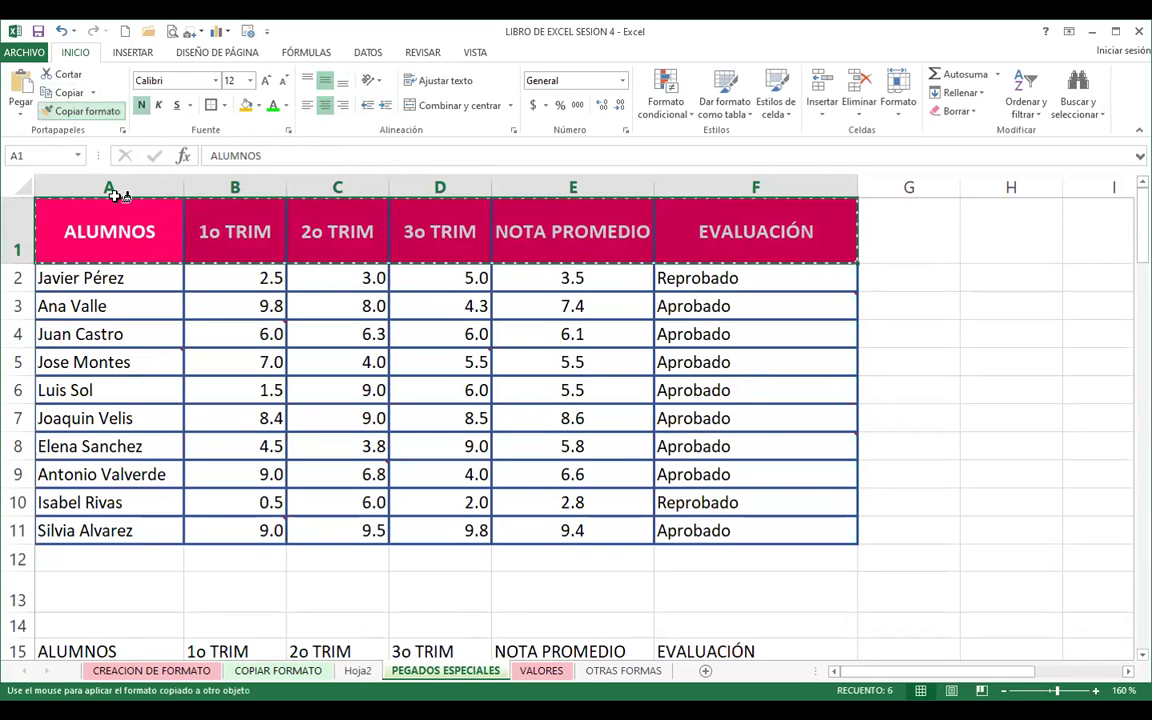
scroll(226, 468, down, 2)
scroll(170, 481, down, 10)
scroll(141, 481, down, 13)
scroll(143, 481, down, 6)
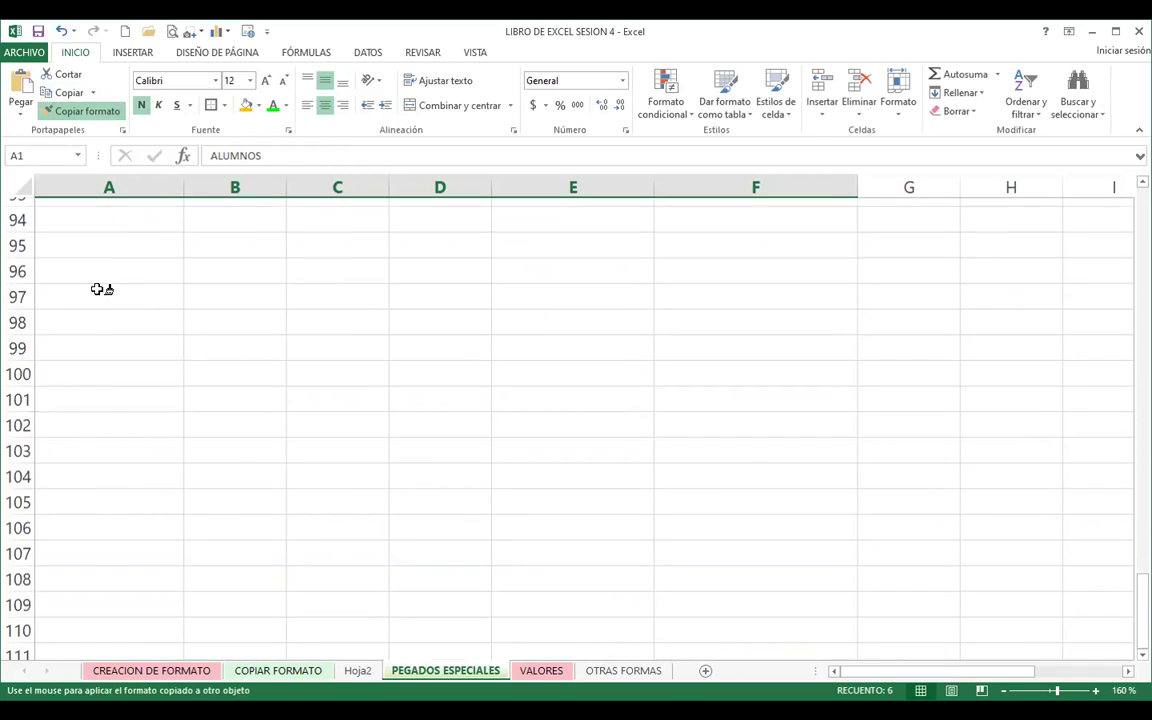
scroll(283, 224, up, 10)
click(68, 92)
- Paste the headers transposed into A96 so they run down A96:A101
scroll(151, 277, up, 20)
scroll(159, 329, down, 9)
scroll(167, 342, down, 7)
scroll(144, 409, down, 3)
scroll(110, 433, down, 3)
scroll(115, 434, down, 6)
scroll(100, 290, down, 3)
click(100, 261)
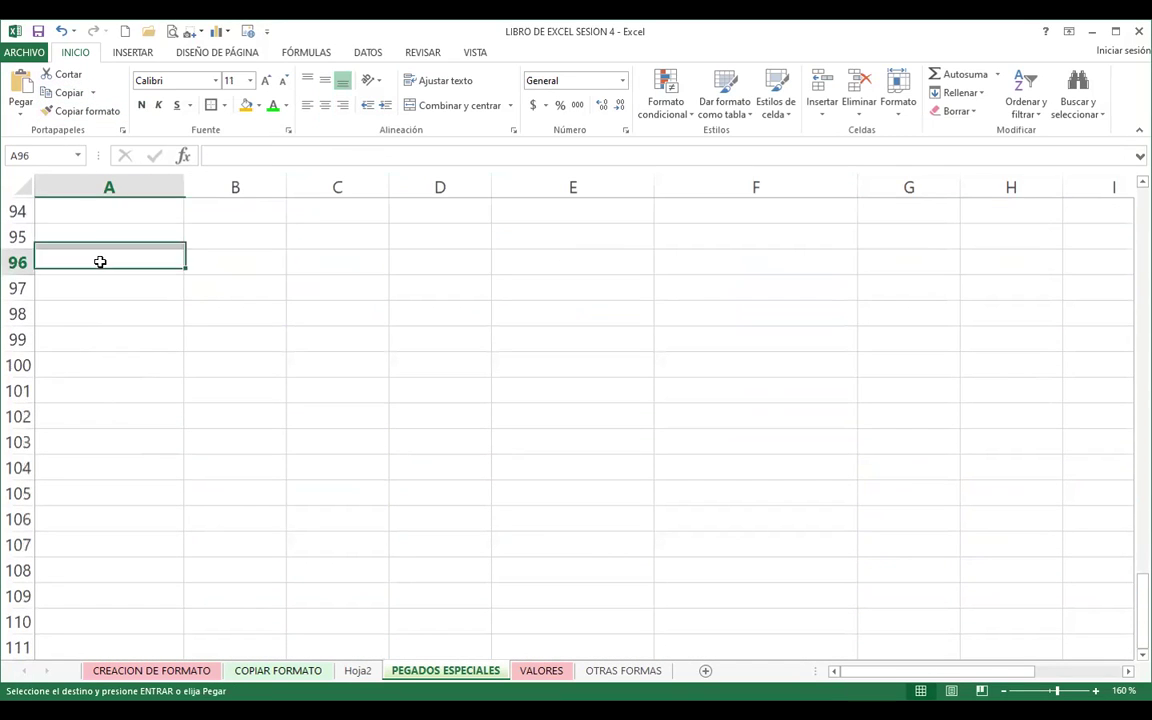
click(20, 113)
click(68, 285)
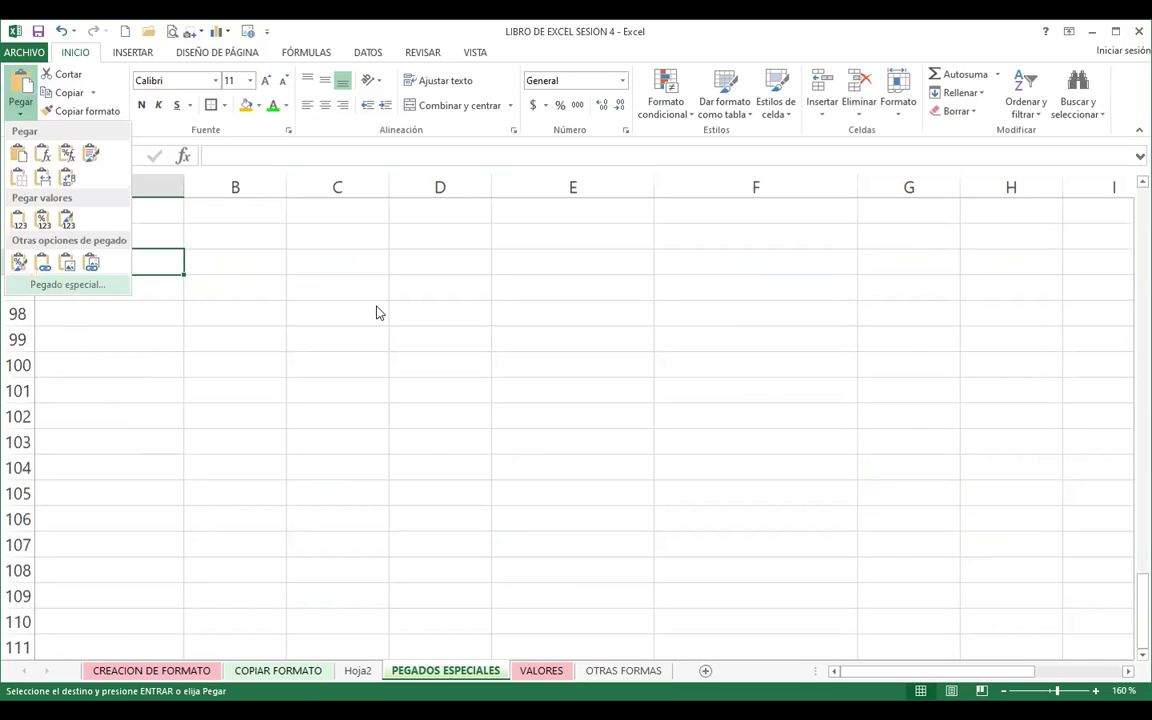
click(686, 410)
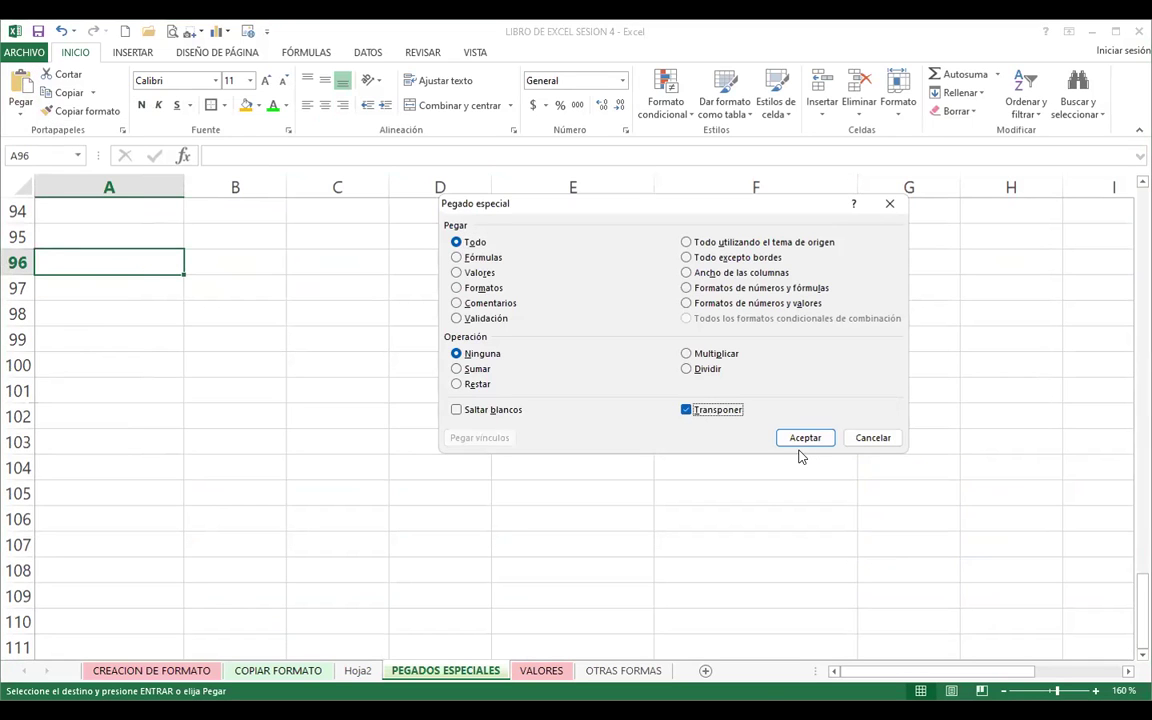
click(810, 440)
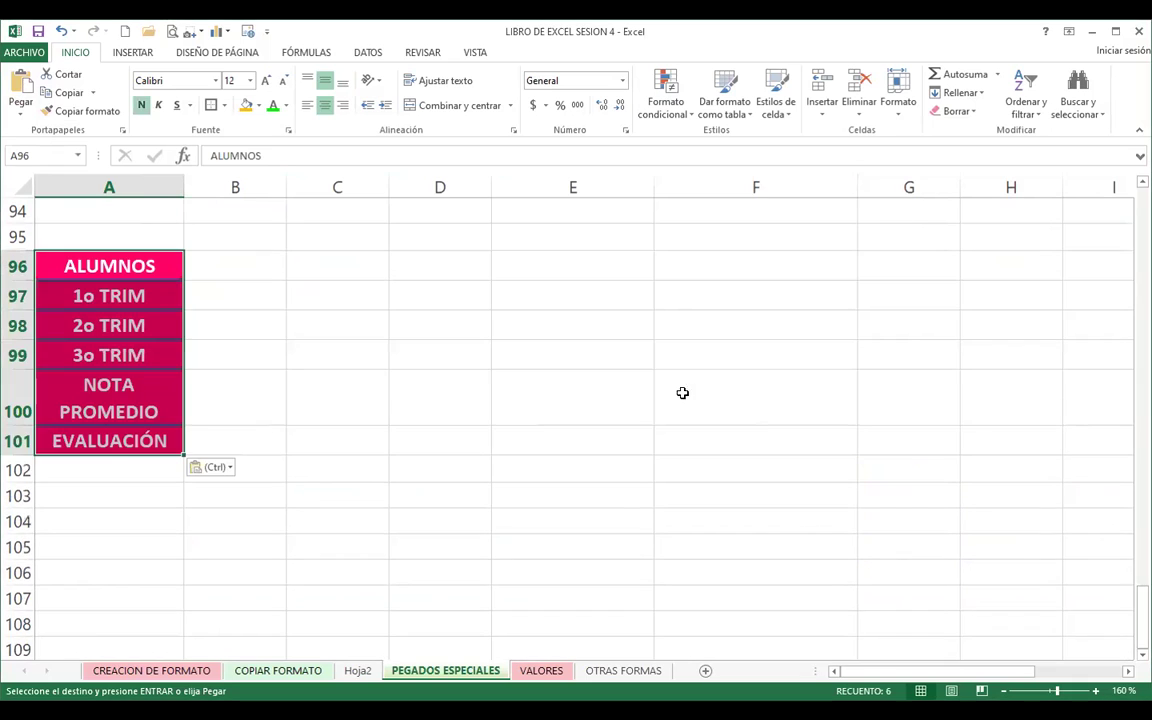
- Select A103 as the next destination and bring up its paste options
scroll(406, 453, up, 4)
scroll(390, 455, up, 2)
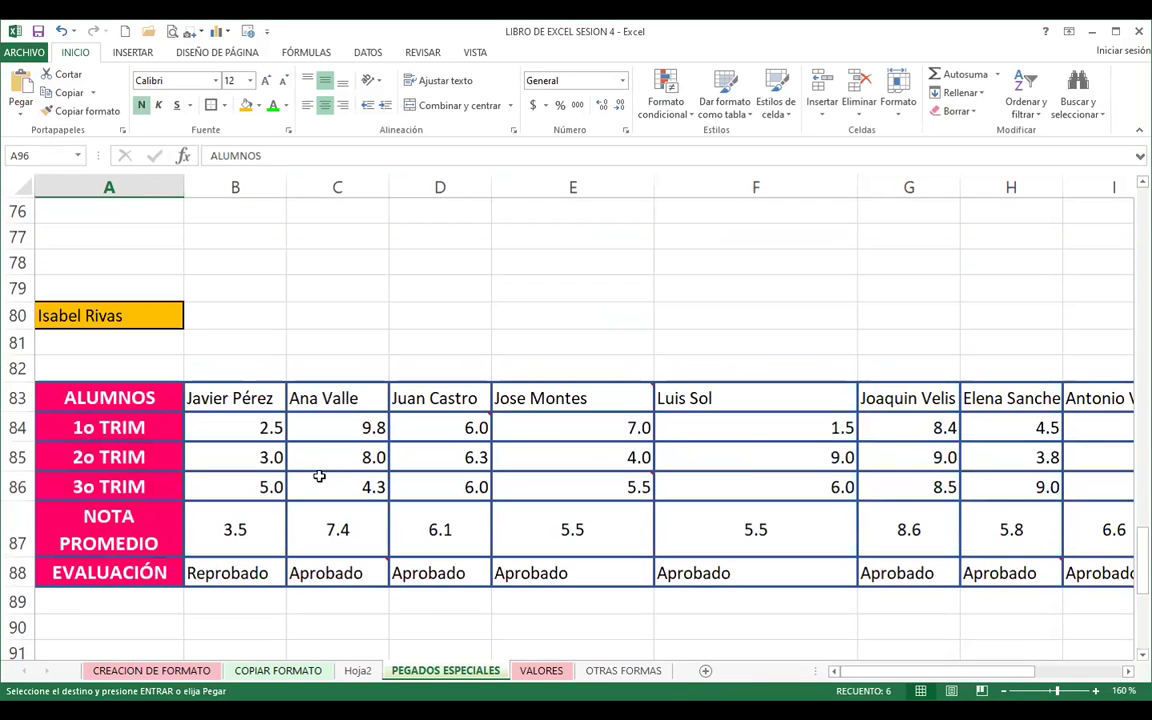
scroll(300, 468, down, 5)
scroll(200, 464, down, 2)
click(111, 418)
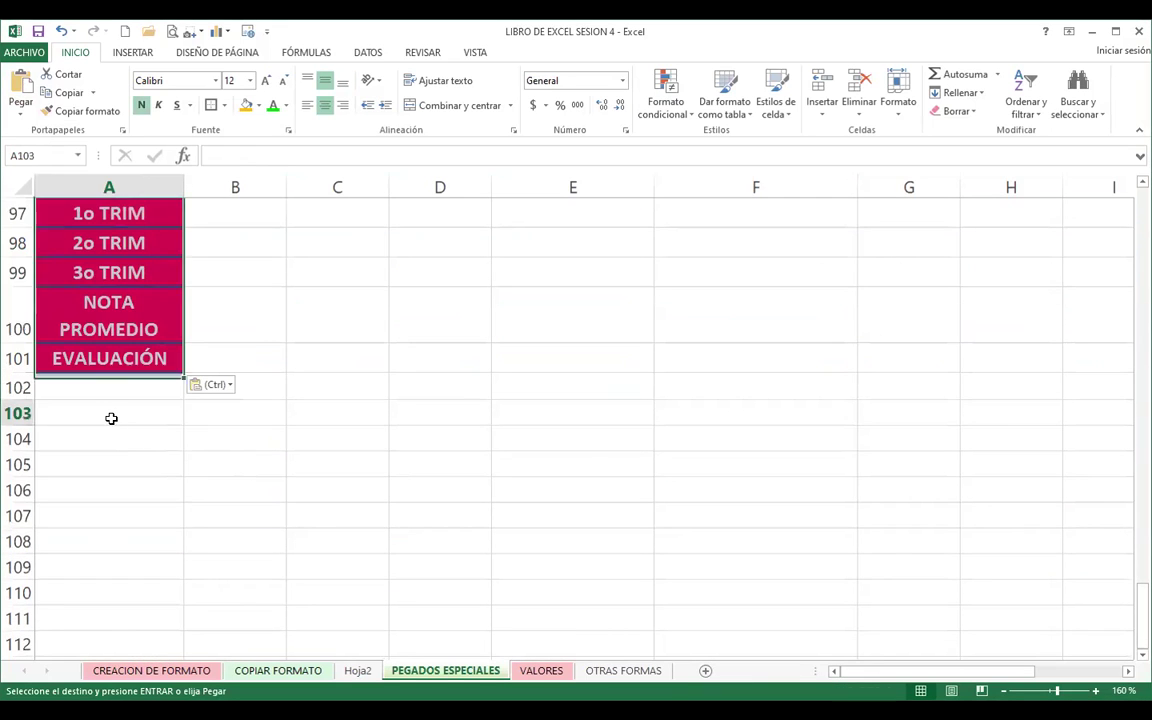
click(20, 103)
- Try a transposed special paste into A103, then close the leftover paste options
click(74, 286)
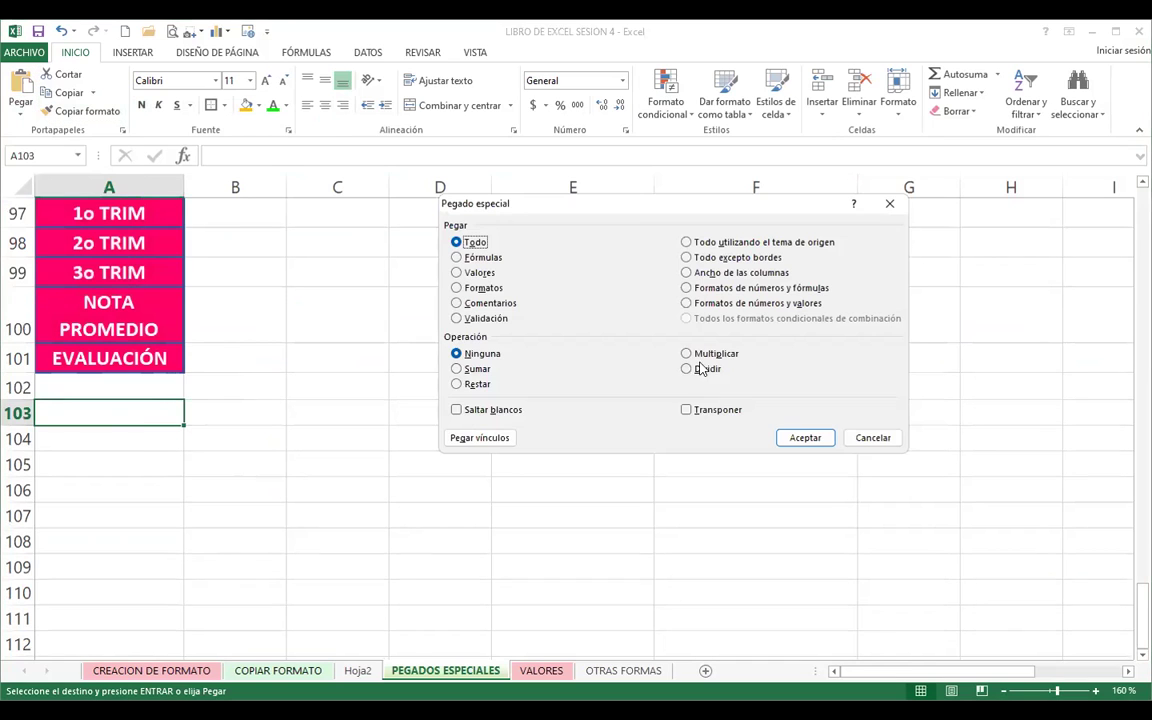
click(687, 409)
click(805, 439)
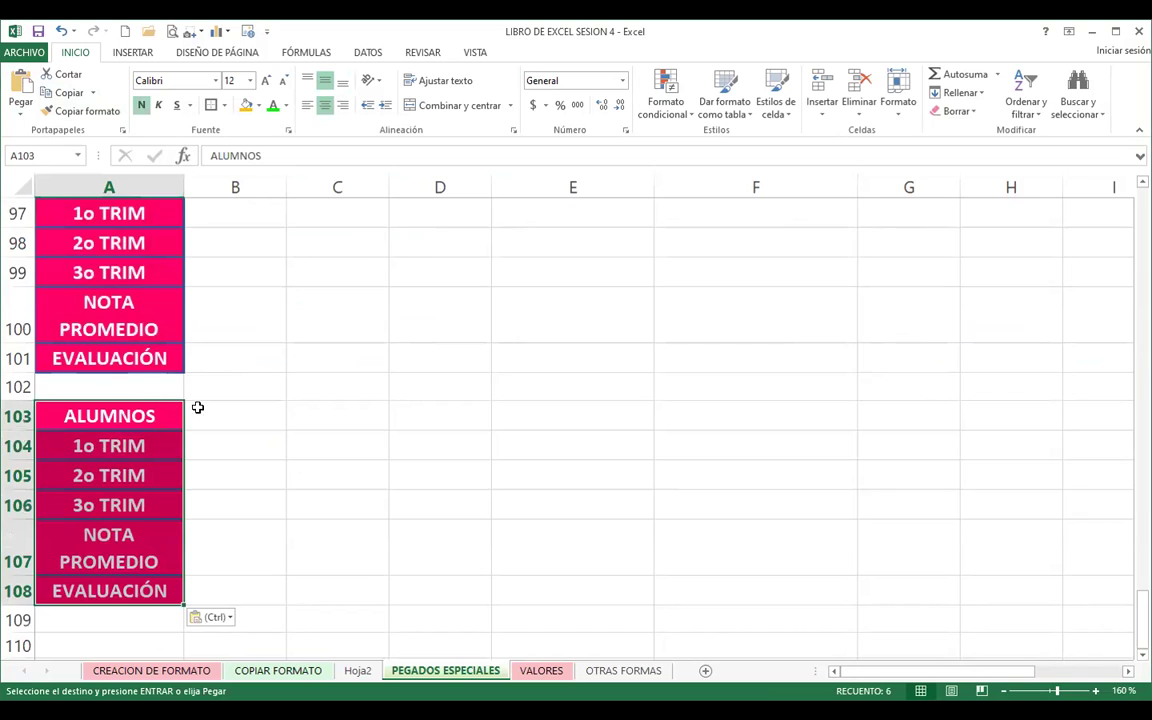
scroll(198, 400, up, 2)
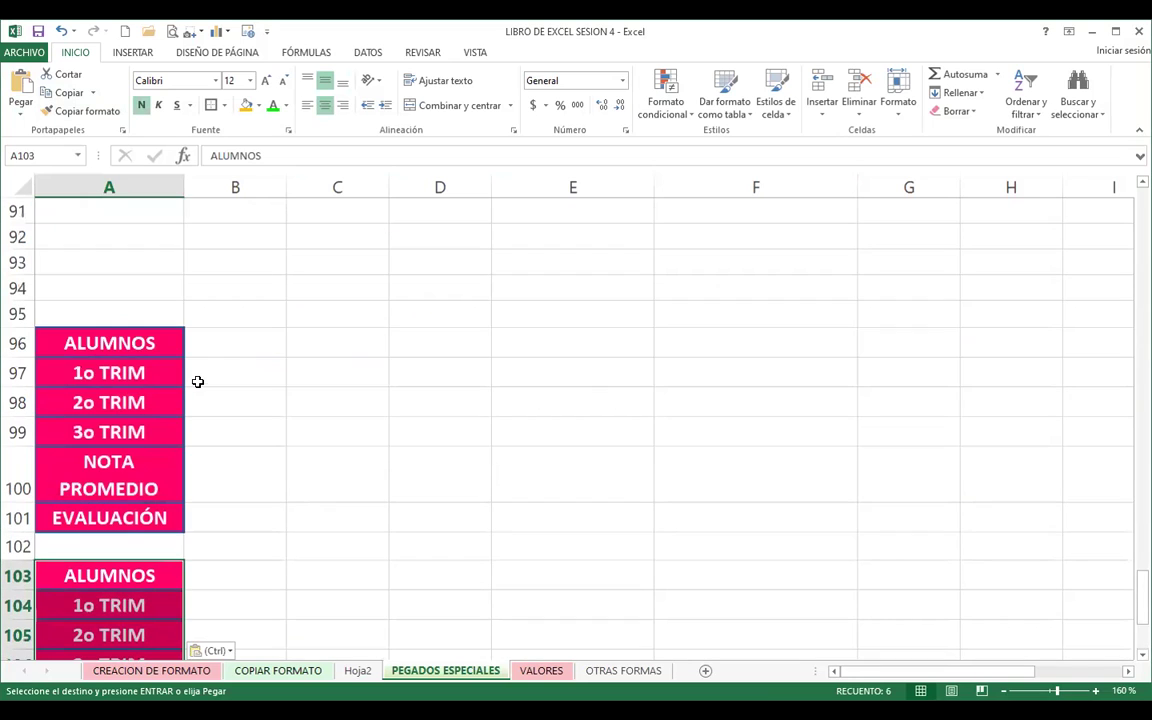
click(21, 102)
scroll(220, 449, down, 4)
scroll(220, 449, up, 2)
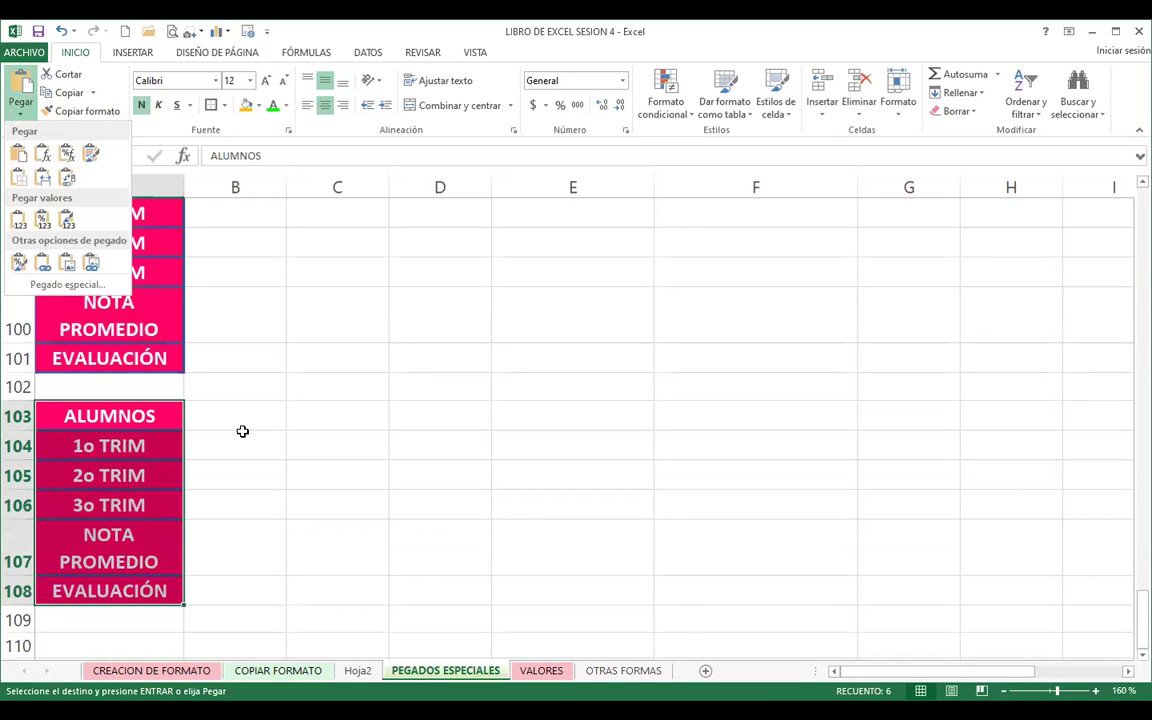
click(205, 435)
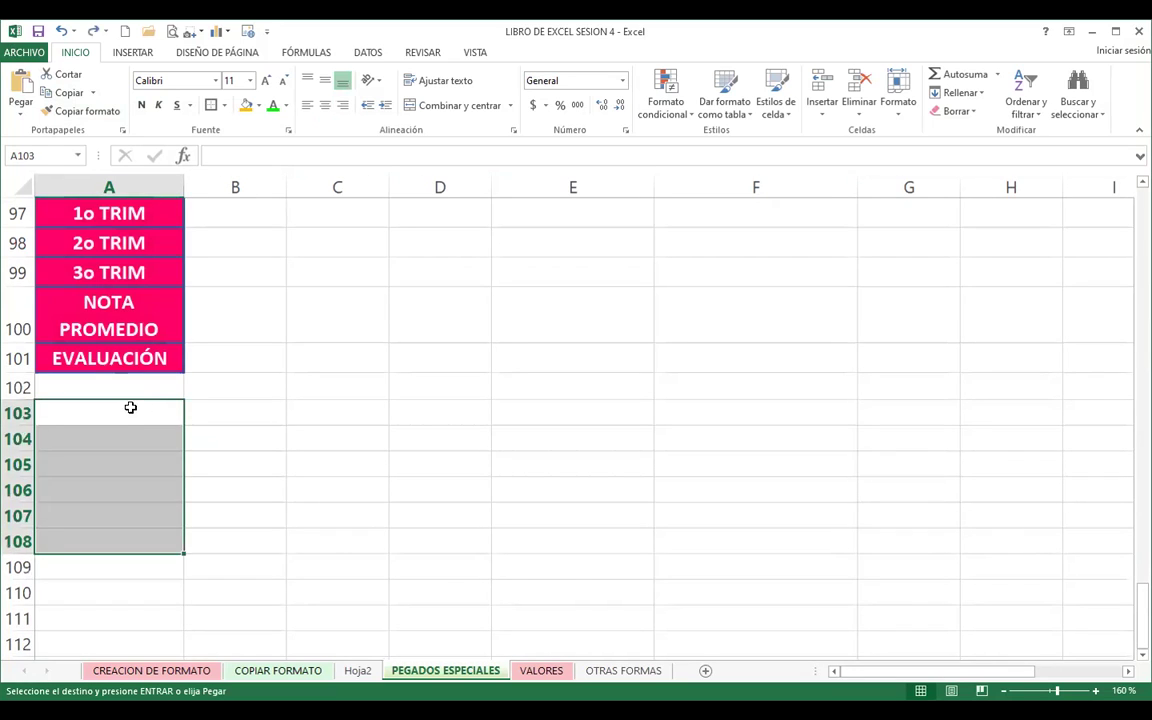
- Select A96:A101 and paste it transposed at A103, giving one header row across A103:F103
scroll(140, 380, up, 3)
drag(126, 430, 126, 455)
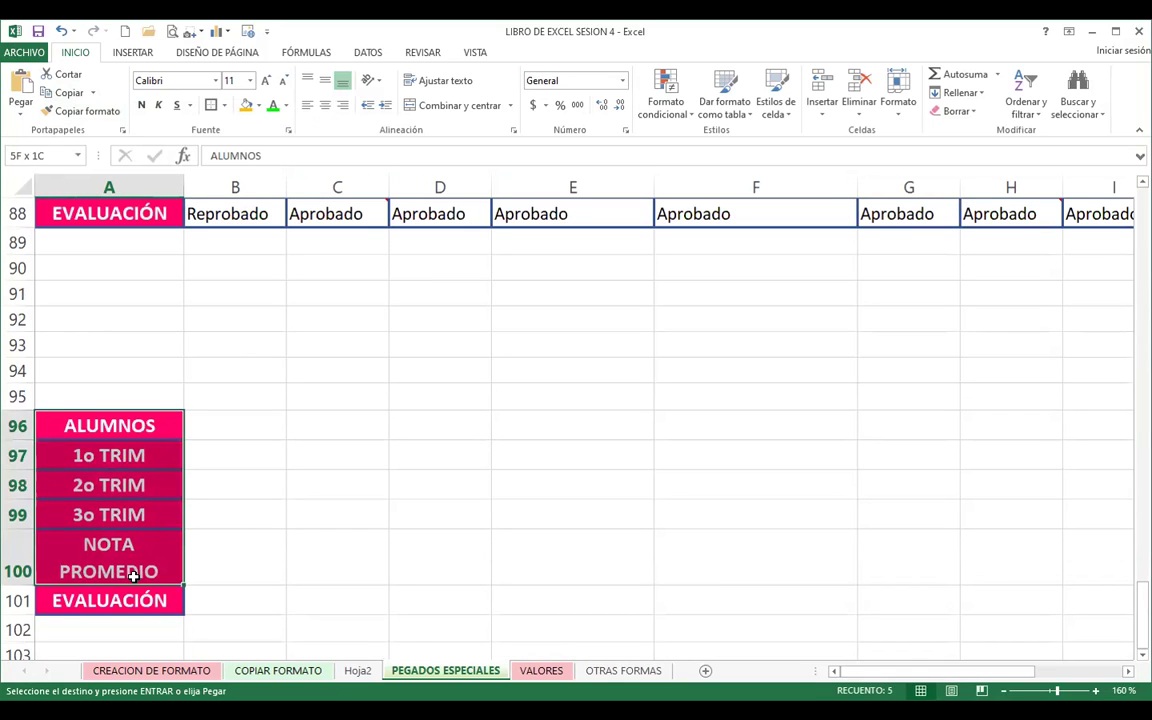
drag(138, 511, 131, 598)
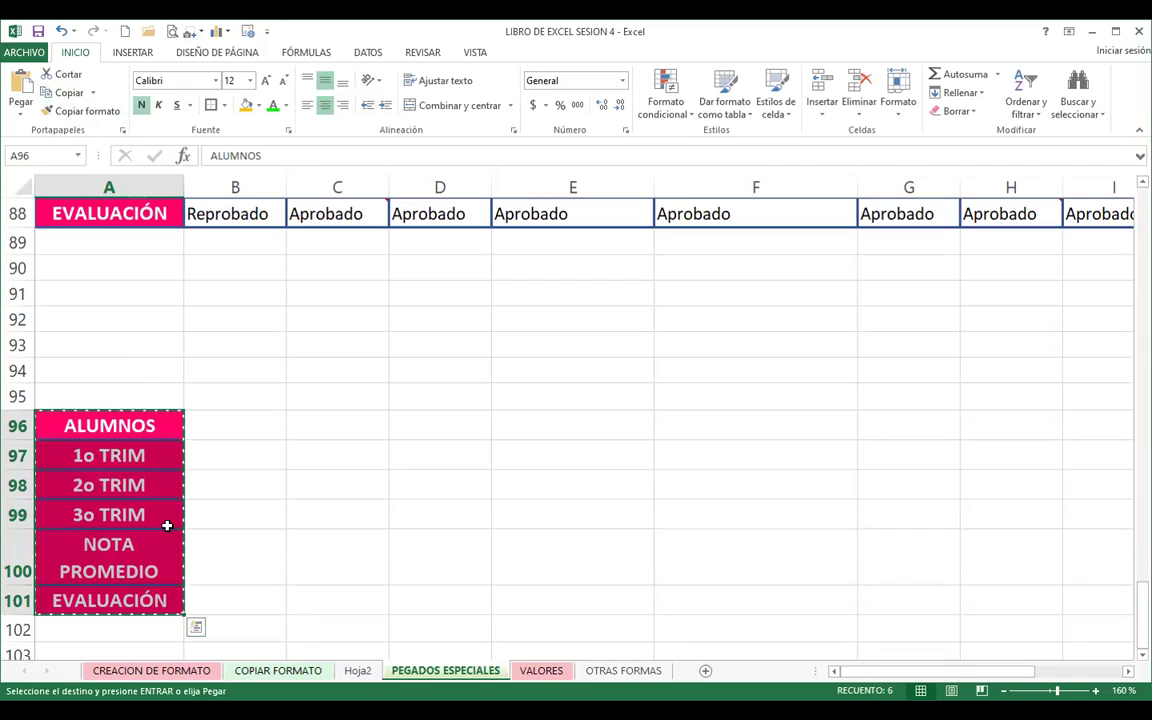
scroll(167, 525, down, 4)
click(87, 330)
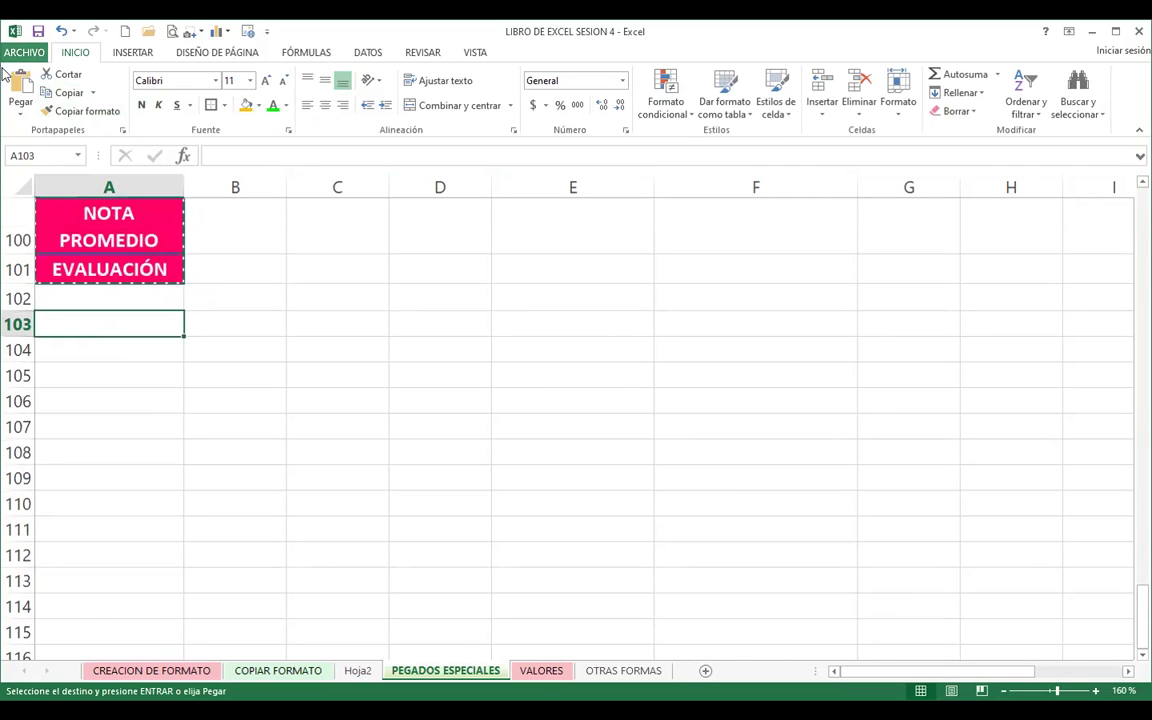
click(18, 110)
click(69, 286)
click(687, 410)
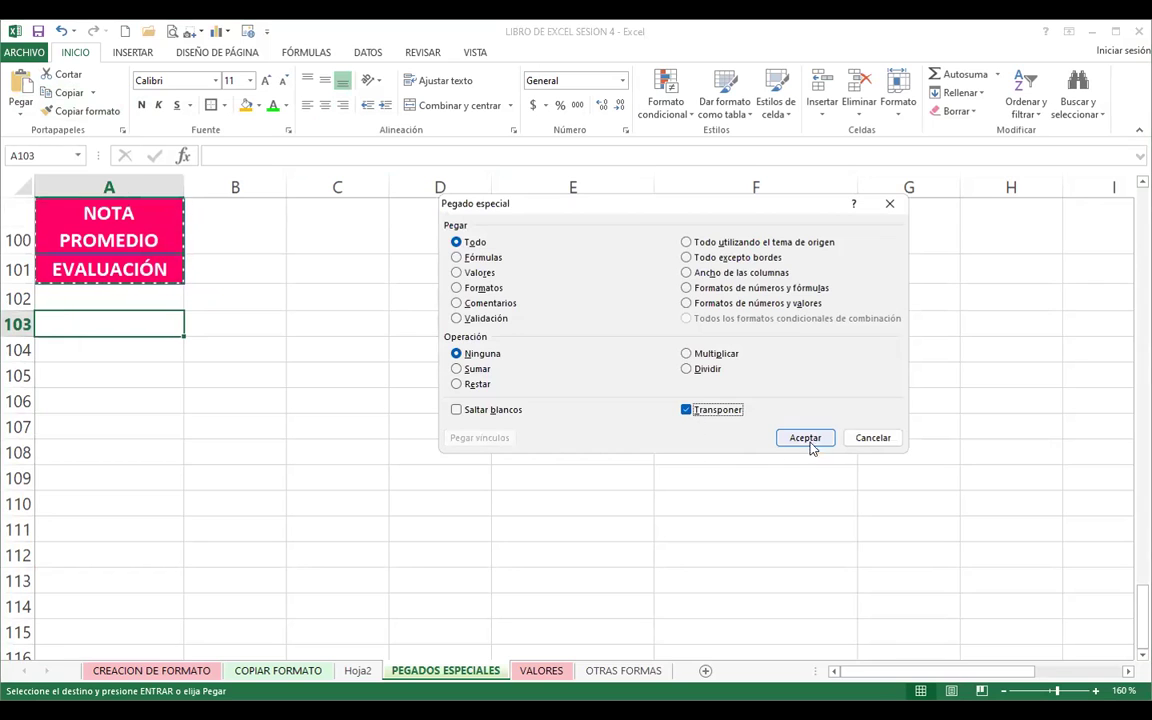
click(805, 438)
scroll(480, 500, up, 2)
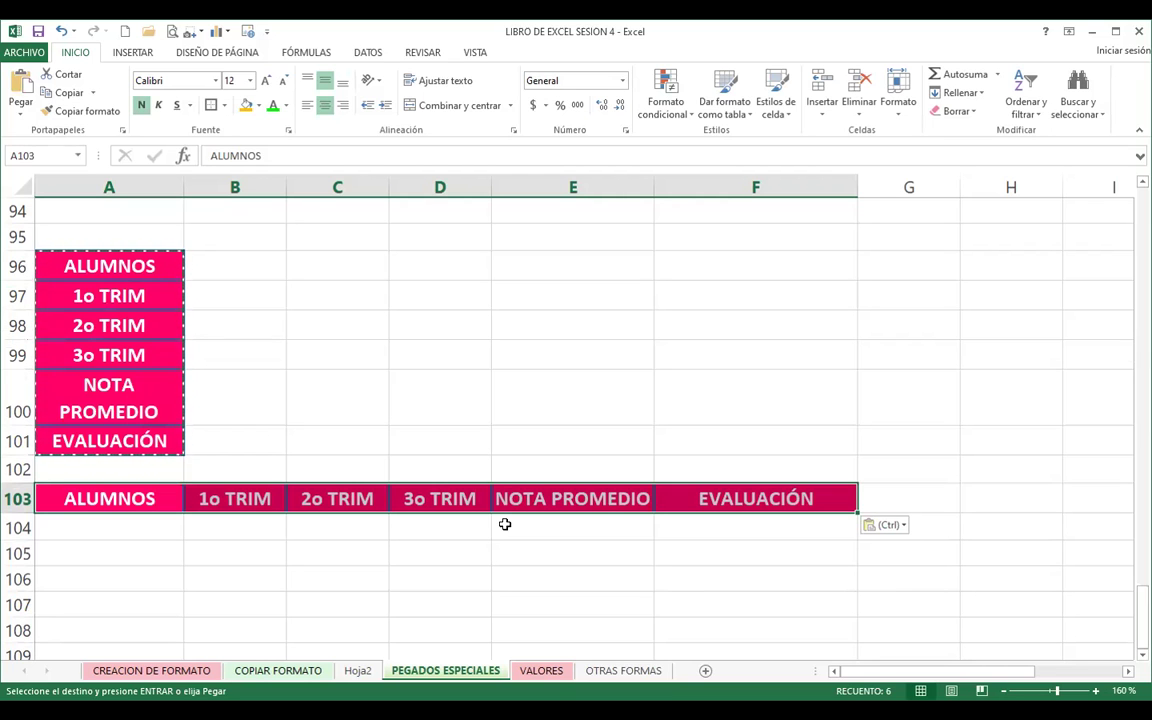
scroll(361, 434, up, 5)
- Narrow columns C, D and E so NOTA PROMEDIO wraps
scroll(372, 412, up, 9)
scroll(372, 412, up, 9)
scroll(372, 414, up, 8)
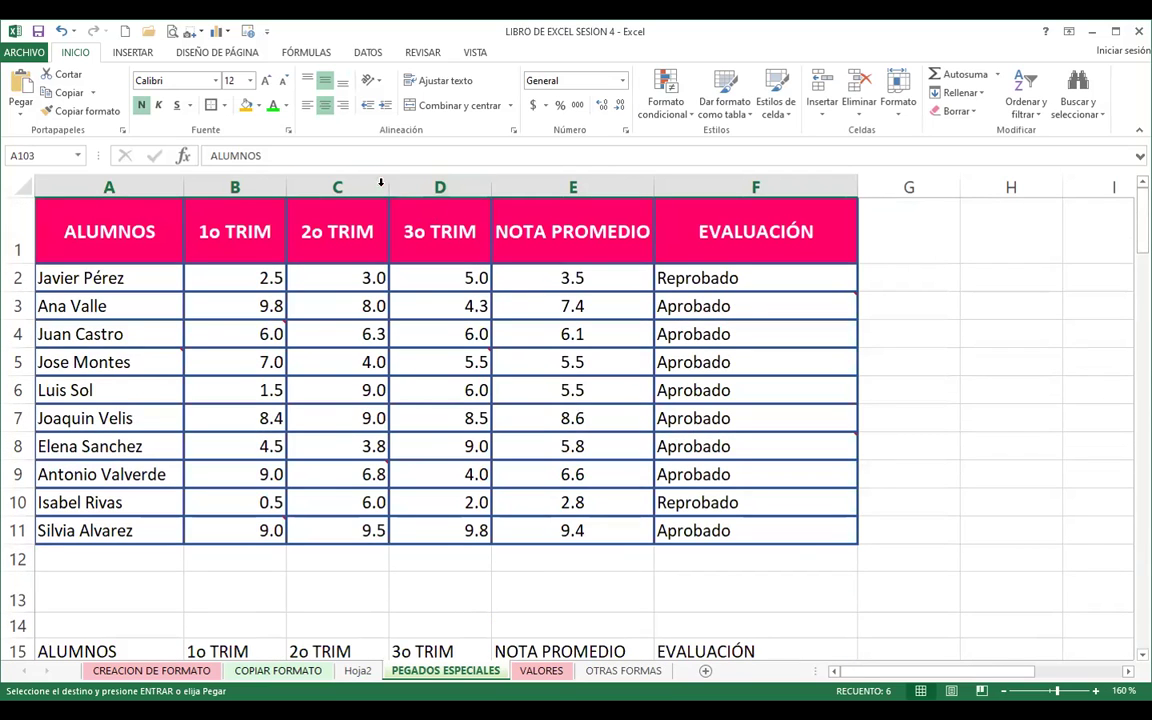
drag(338, 185, 334, 185)
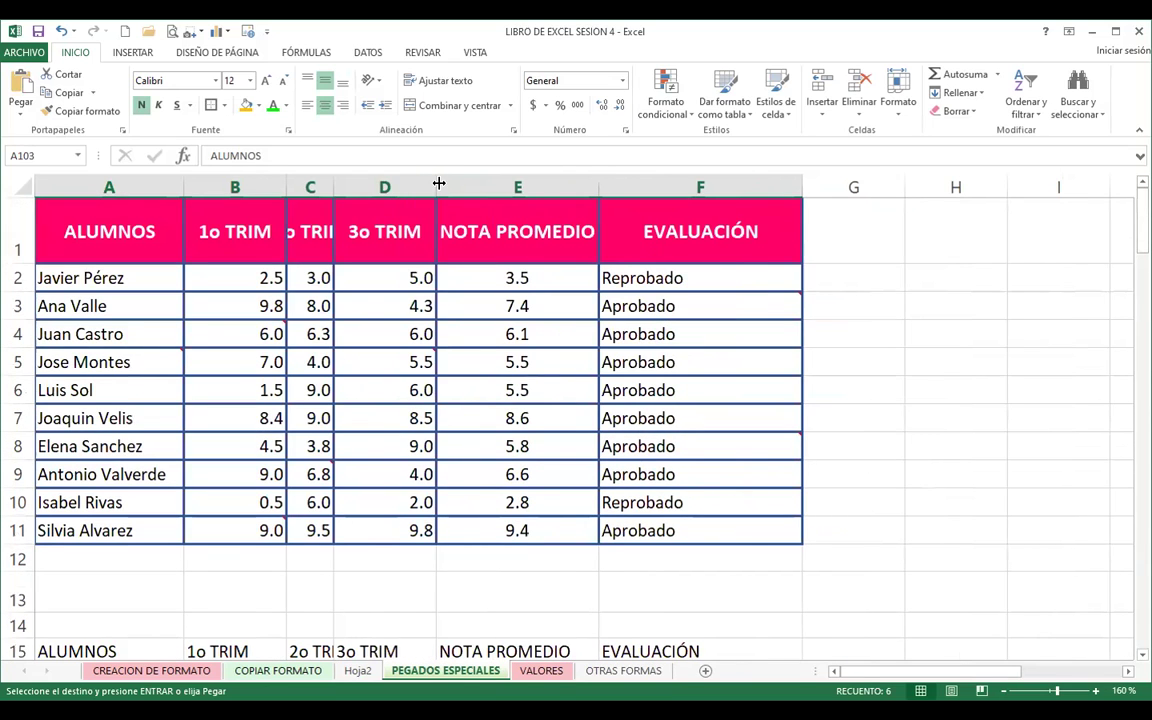
drag(439, 183, 387, 183)
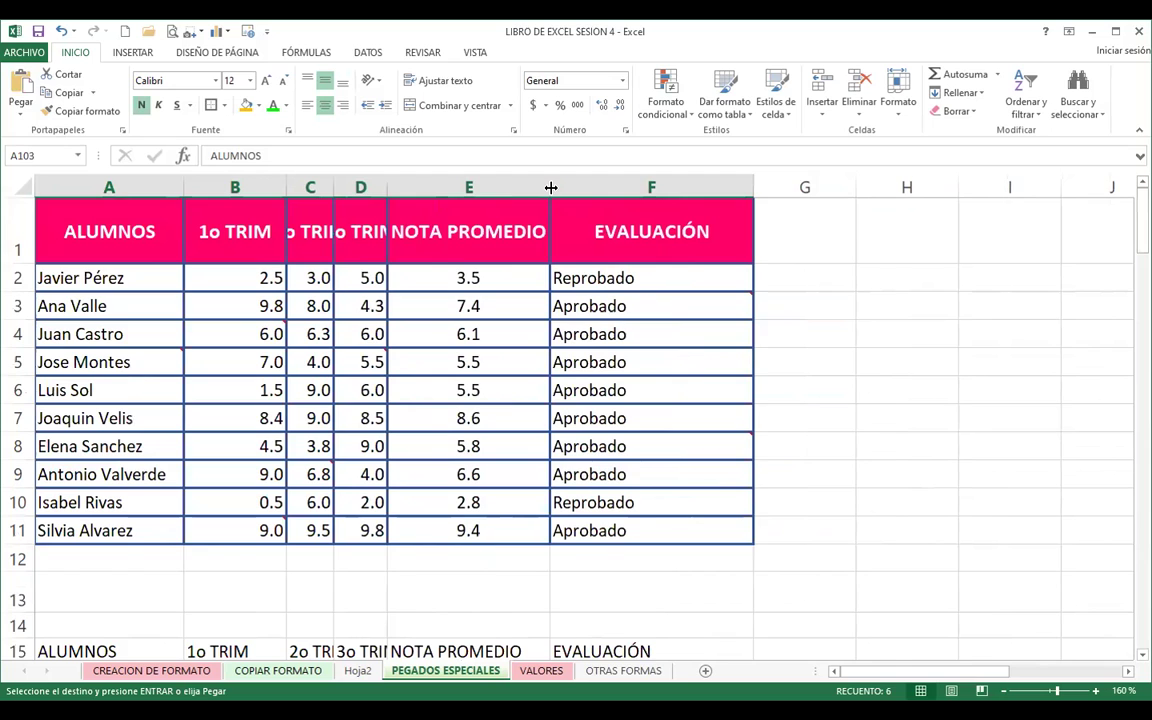
drag(551, 187, 481, 187)
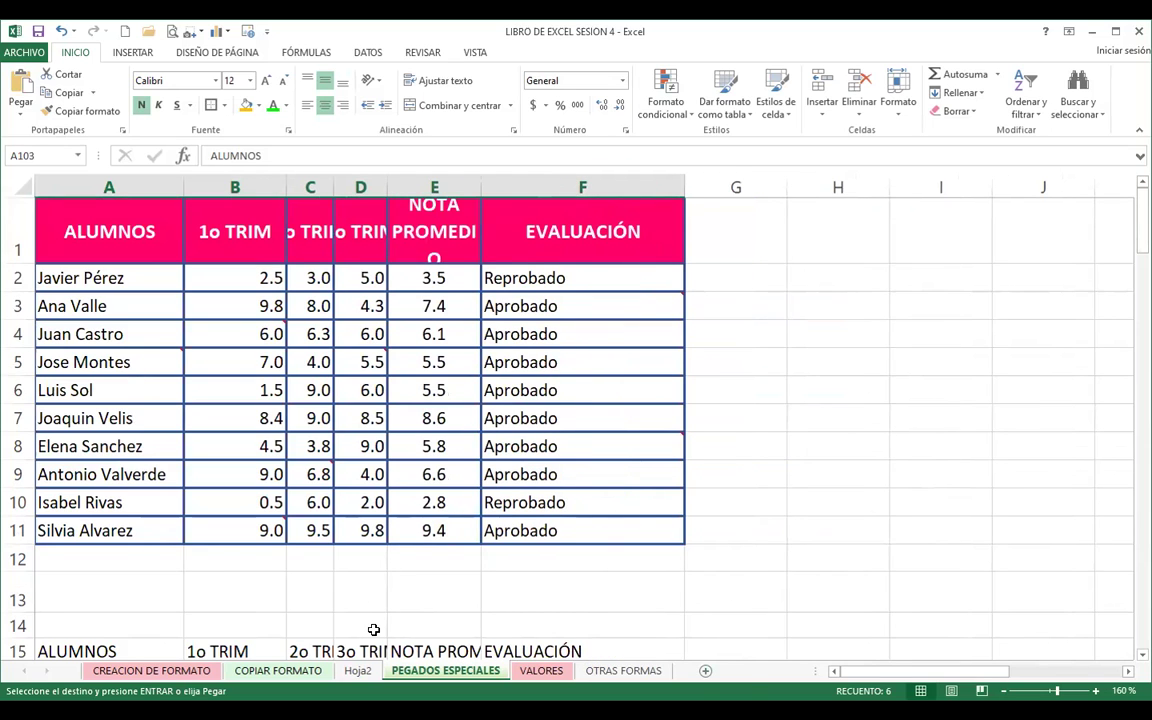
- Insert the new sheet Hoja3, then select and copy the grades table A1:F12
key(shift+F11)
key(ctrl+Page_Up)
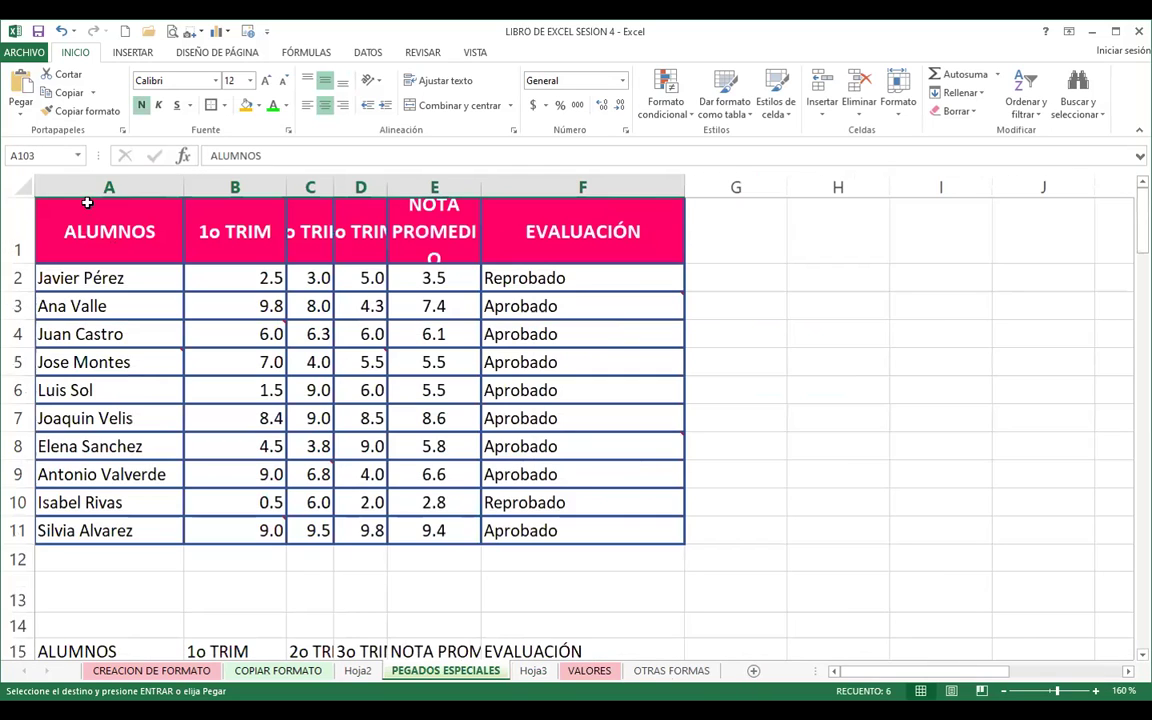
click(108, 187)
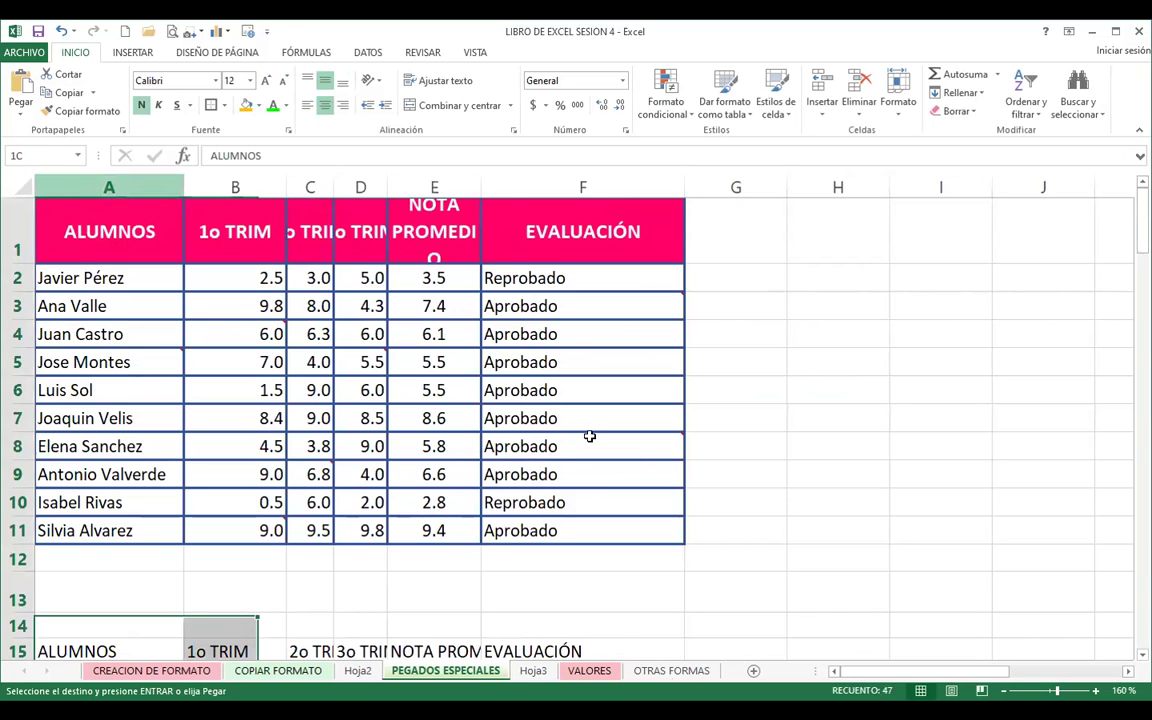
drag(108, 231, 642, 545)
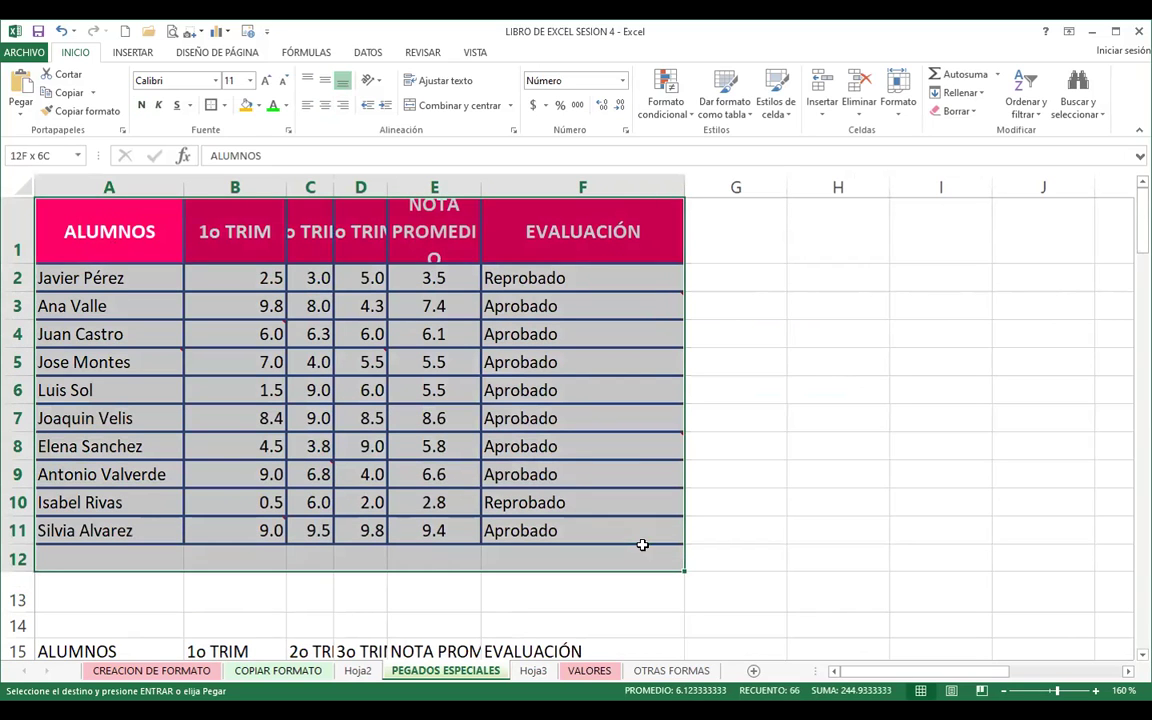
click(62, 92)
key(ctrl+v)
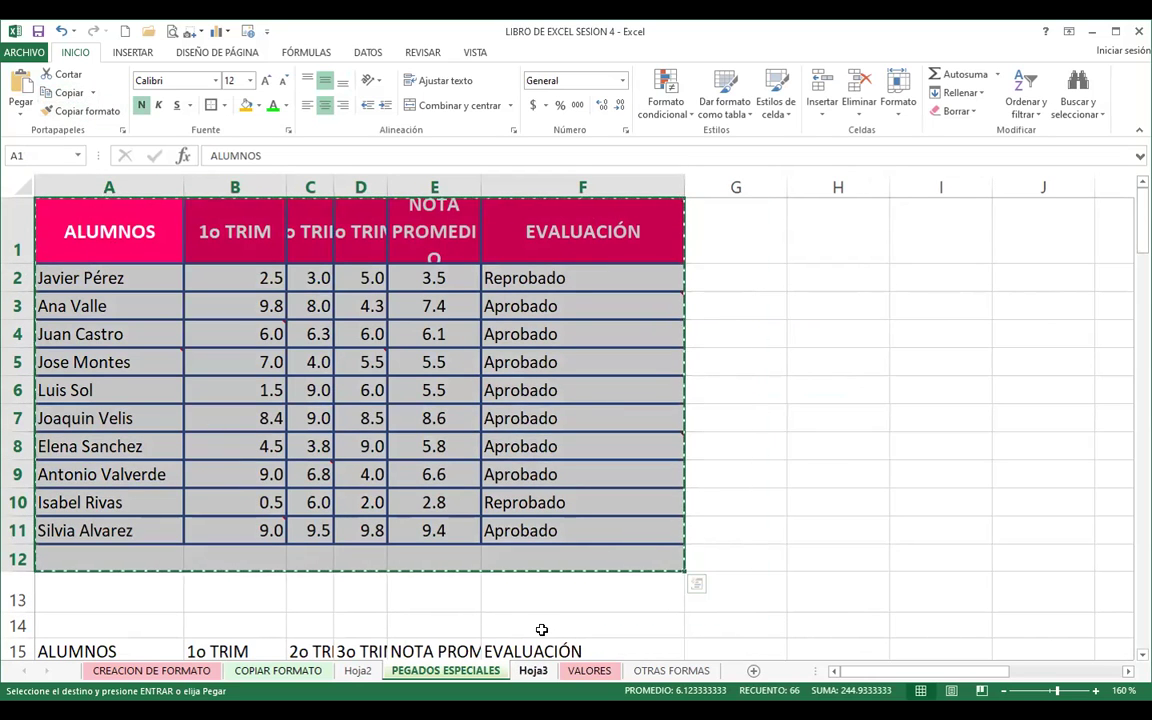
- Paste only the grades table's column widths onto Hoja3 with Pegado especial
click(533, 670)
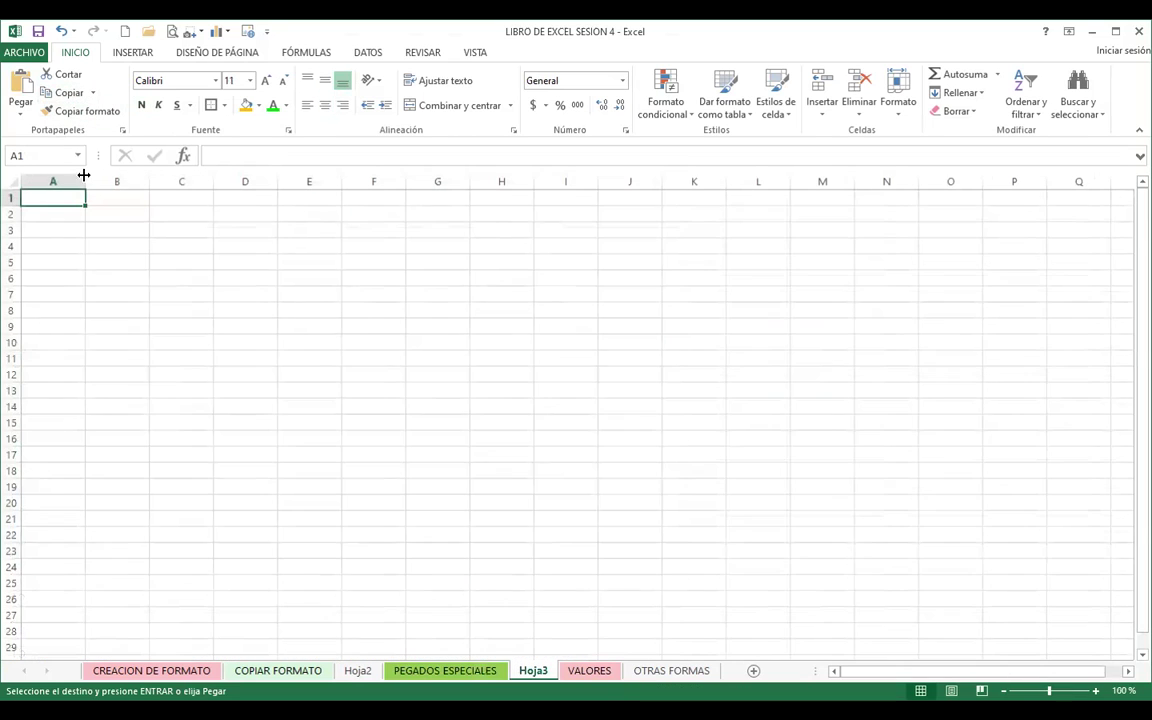
click(21, 113)
click(73, 286)
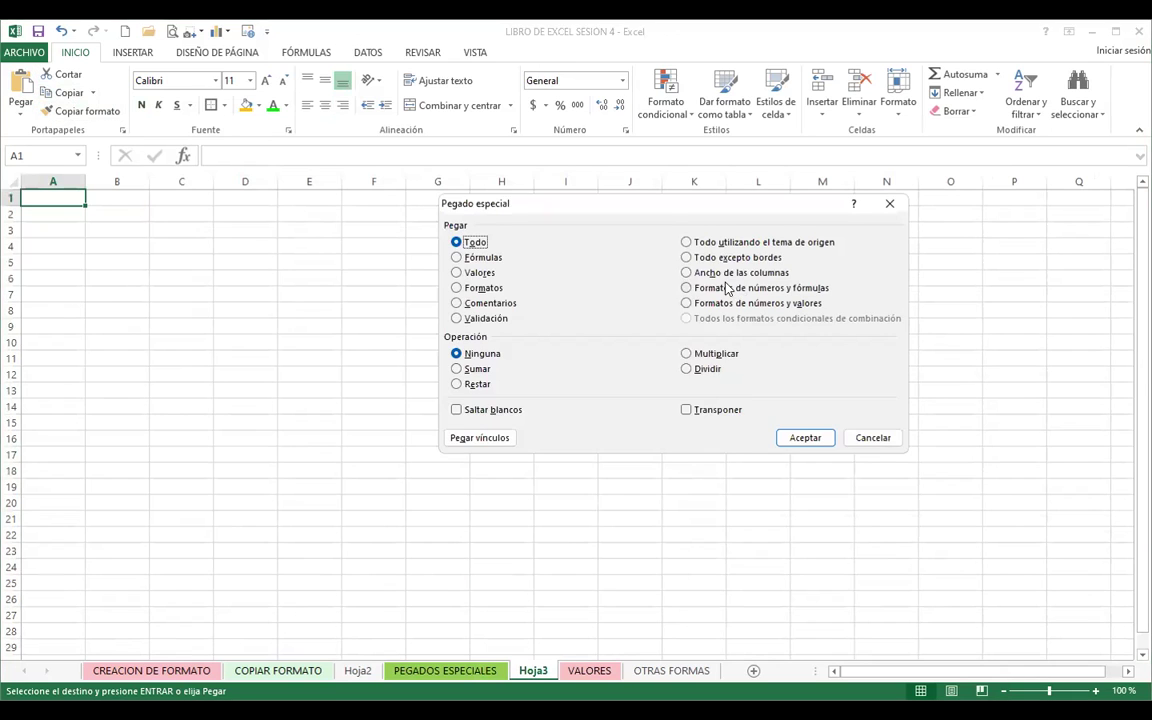
click(745, 272)
click(787, 440)
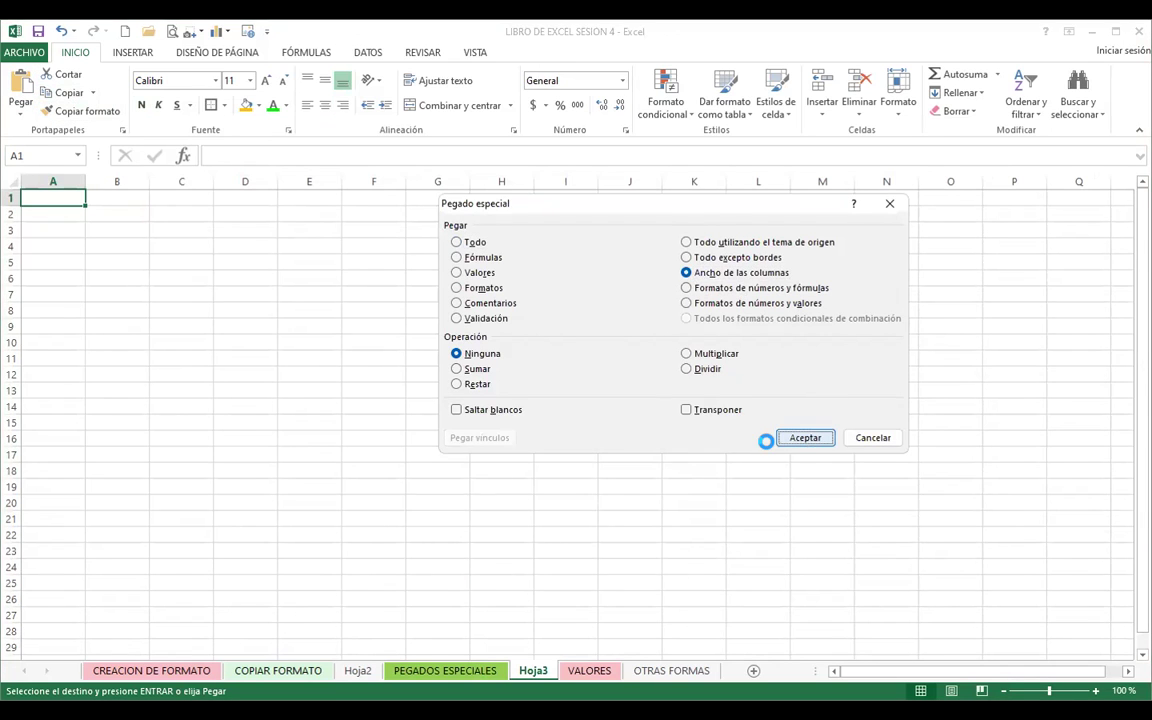
click(340, 448)
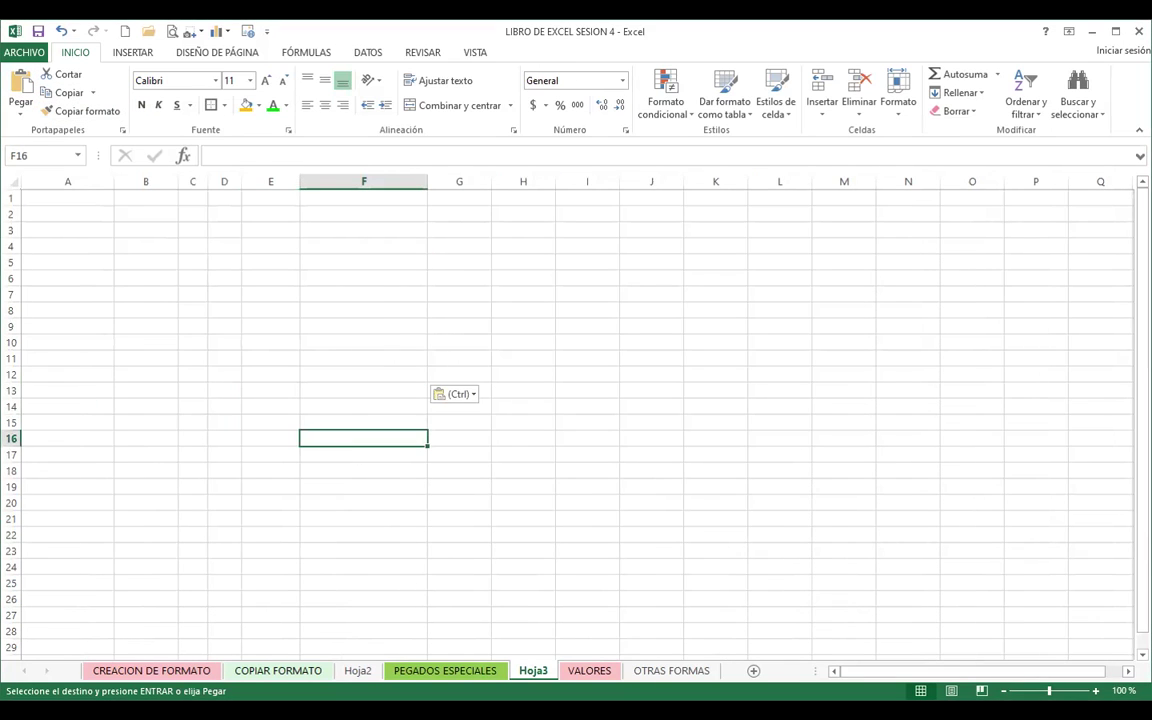
key(ctrl+z)
key(ctrl+z)
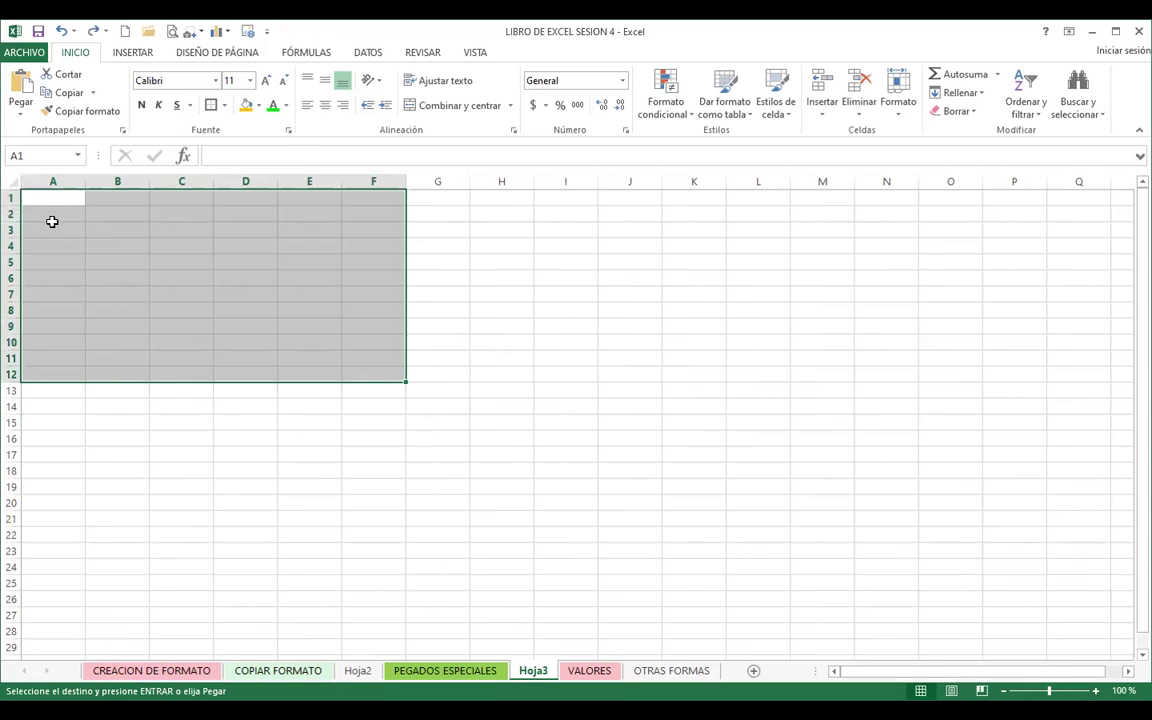
click(19, 120)
click(51, 285)
click(690, 273)
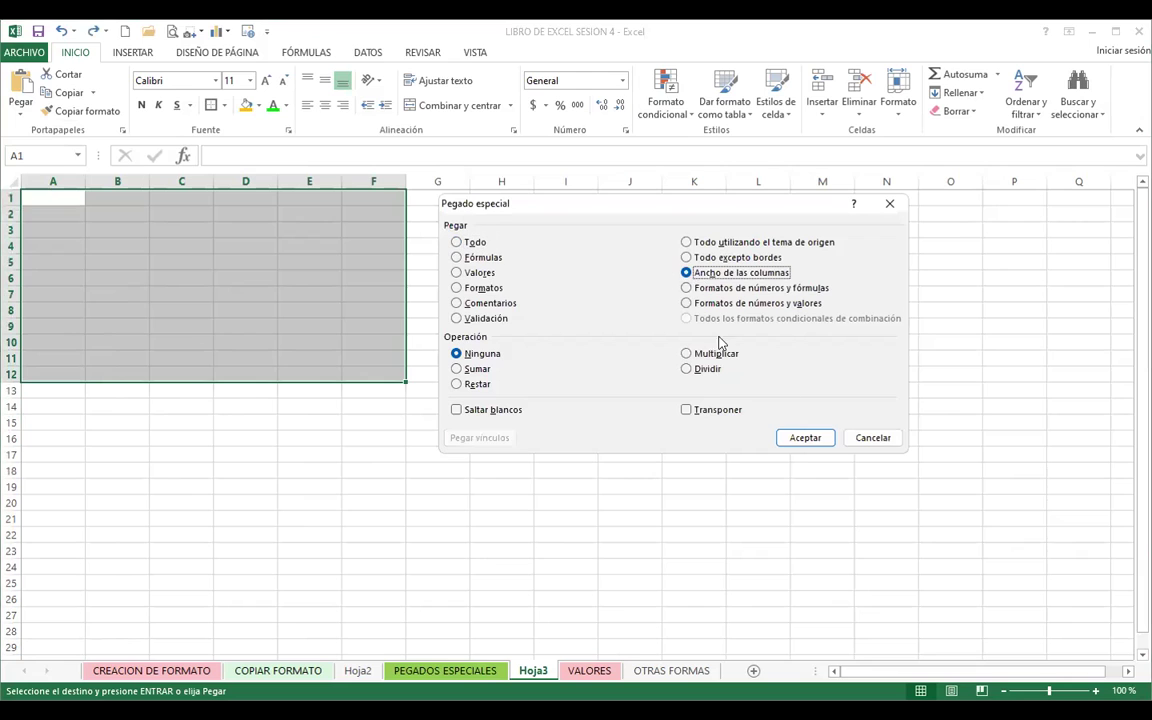
click(804, 441)
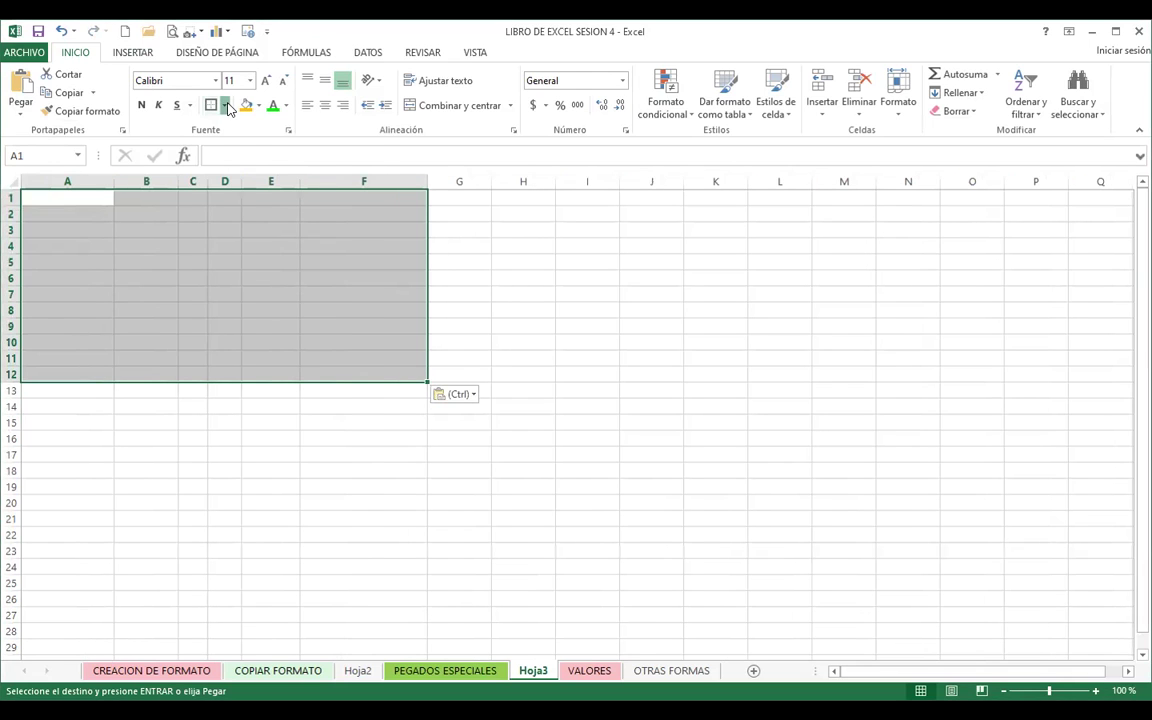
- Apply Todos los bordes to Hoja3's A1:F12 range
click(225, 105)
click(214, 246)
click(550, 300)
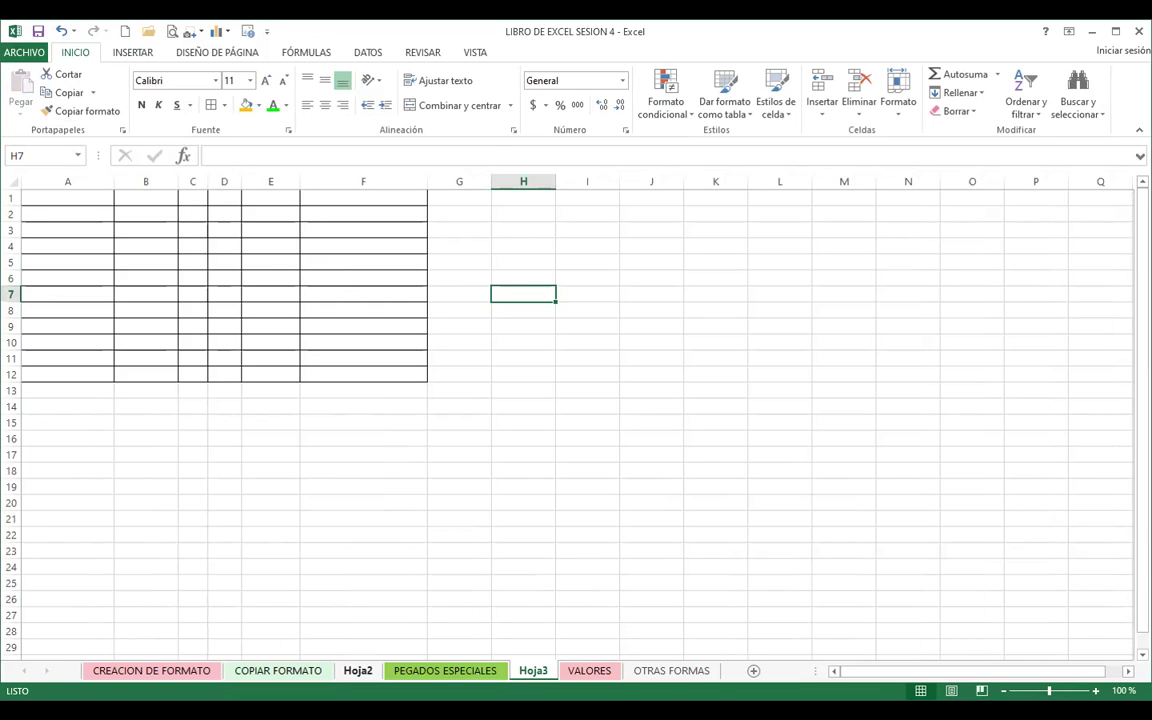
click(445, 670)
- Select every cell on Hoja3 and clear all contents and formatting
click(12, 180)
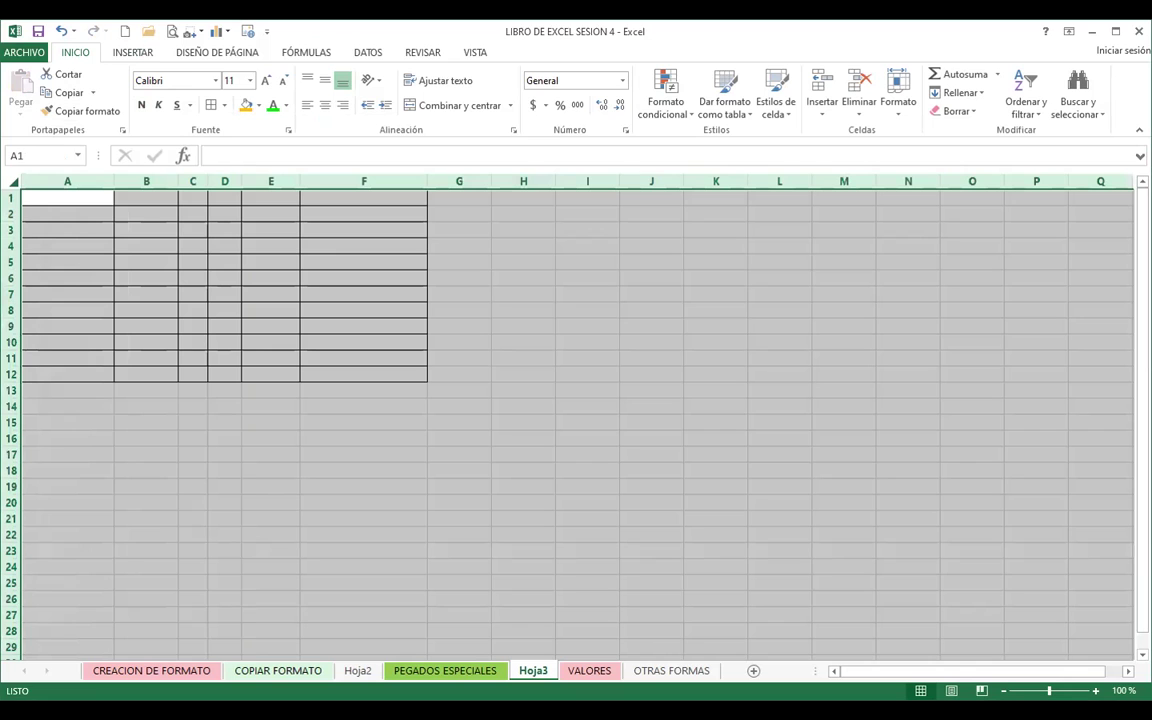
click(850, 100)
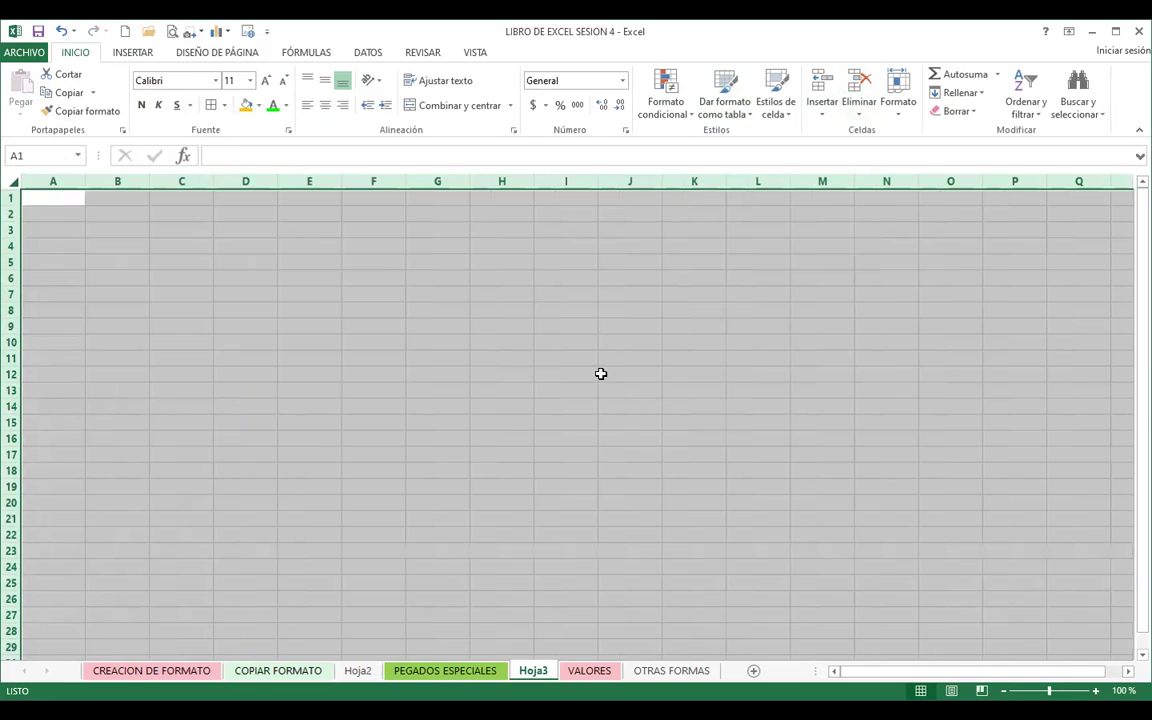
click(595, 373)
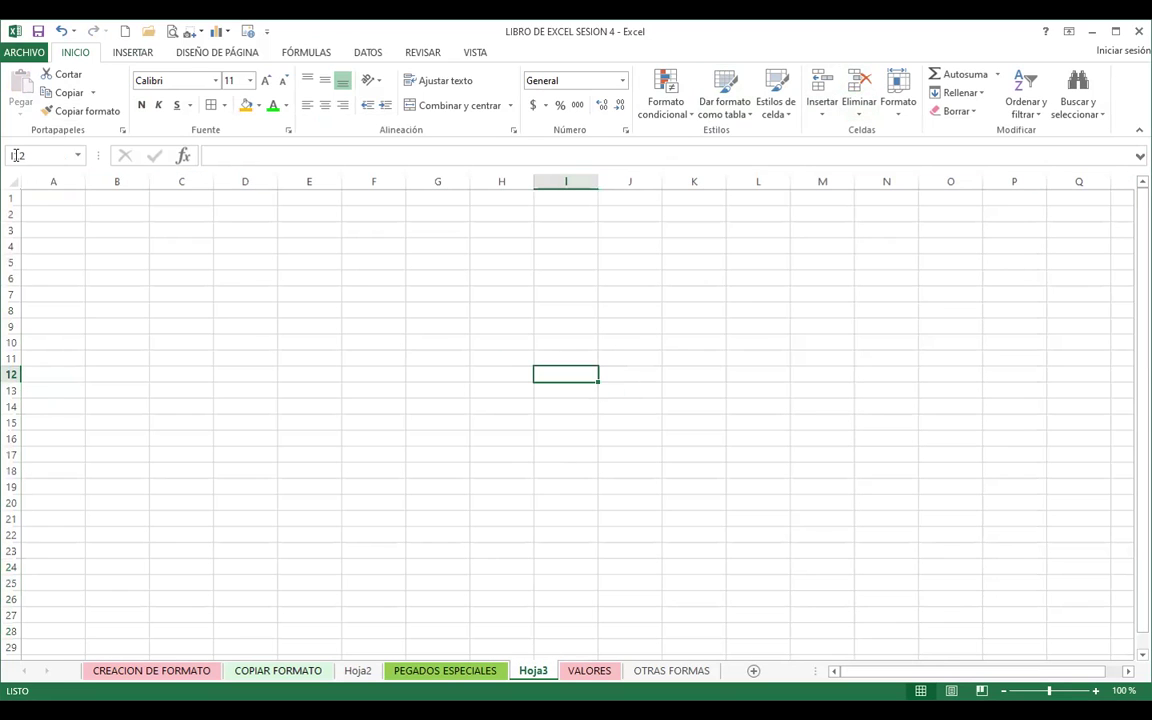
- Paste a trial copy of the whole PEGADOS ESPECIALES sheet into Hoja3, then delete it
key(ctrl+Page_Up)
key(ctrl+c)
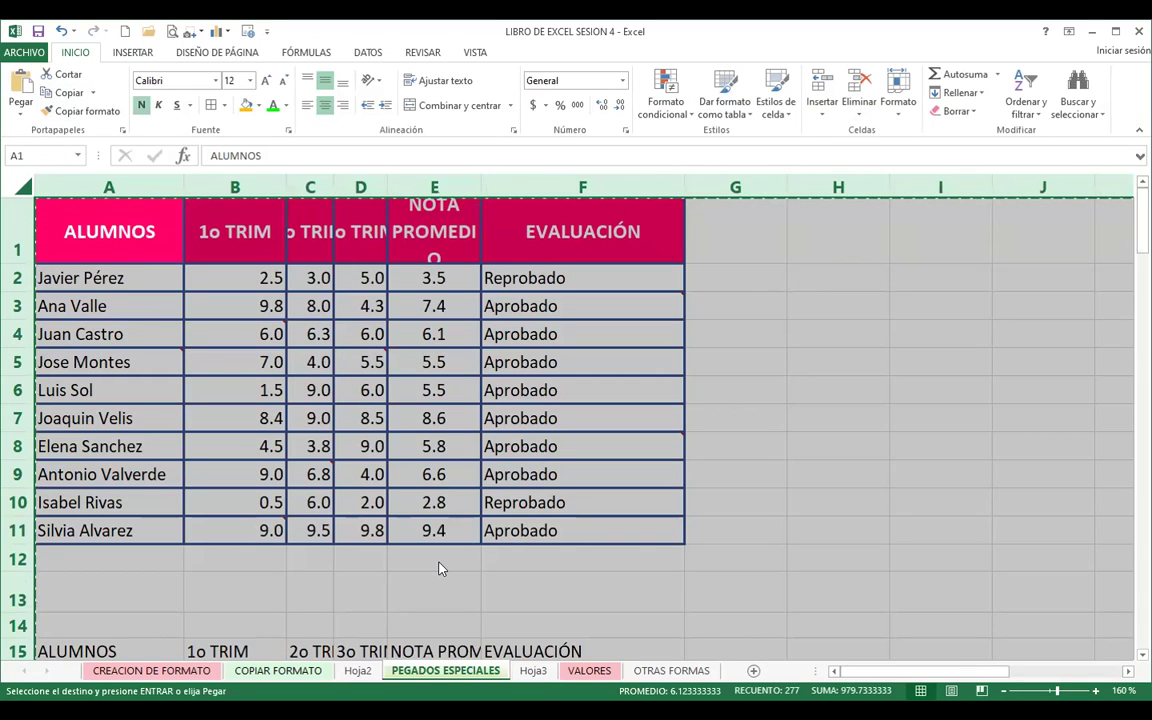
key(ctrl+Page_Down)
key(ctrl+v)
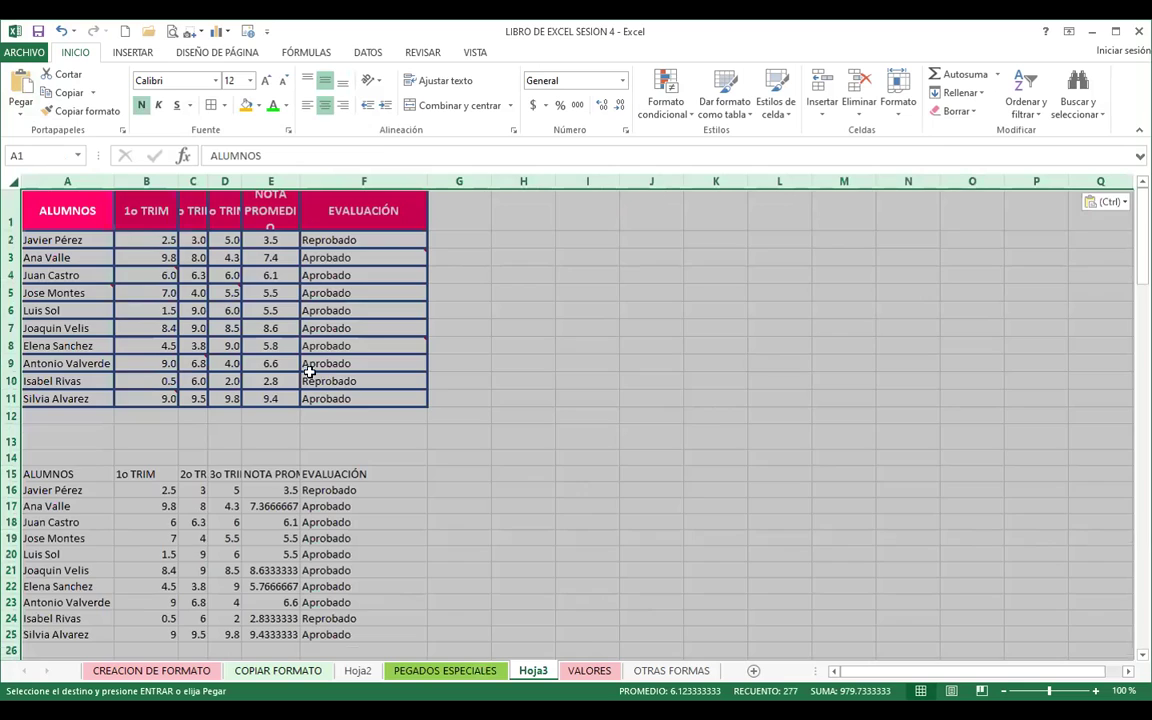
click(310, 368)
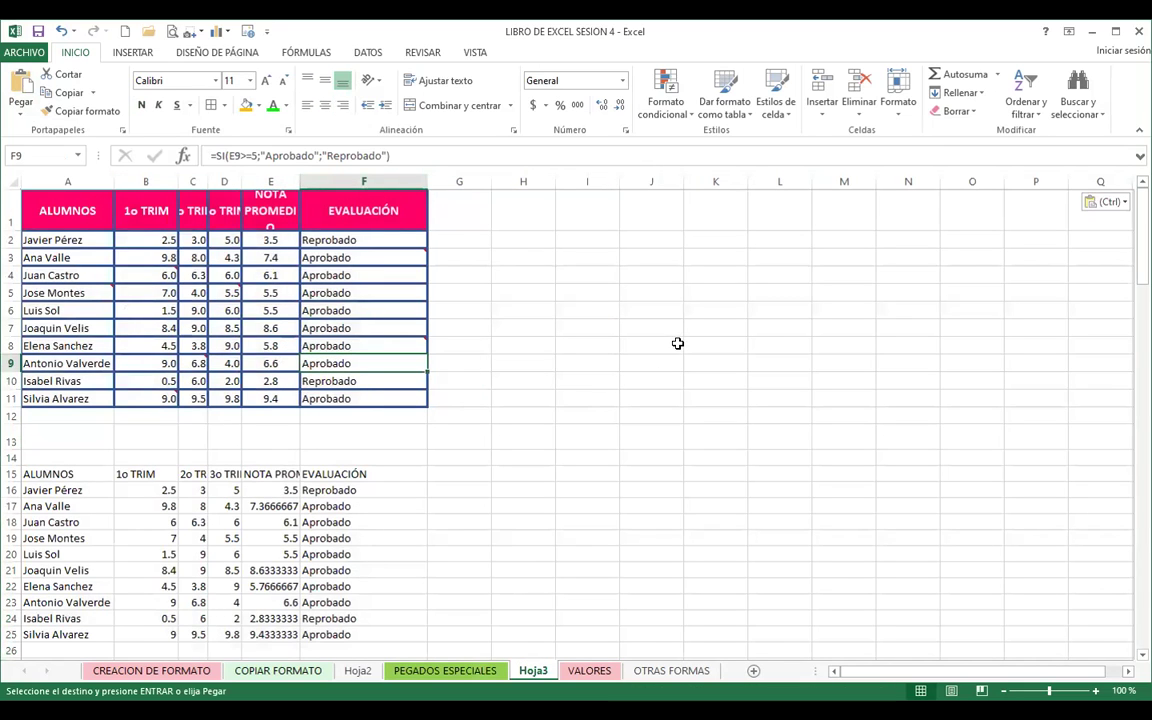
key(ctrl+a)
key(ctrl+minus)
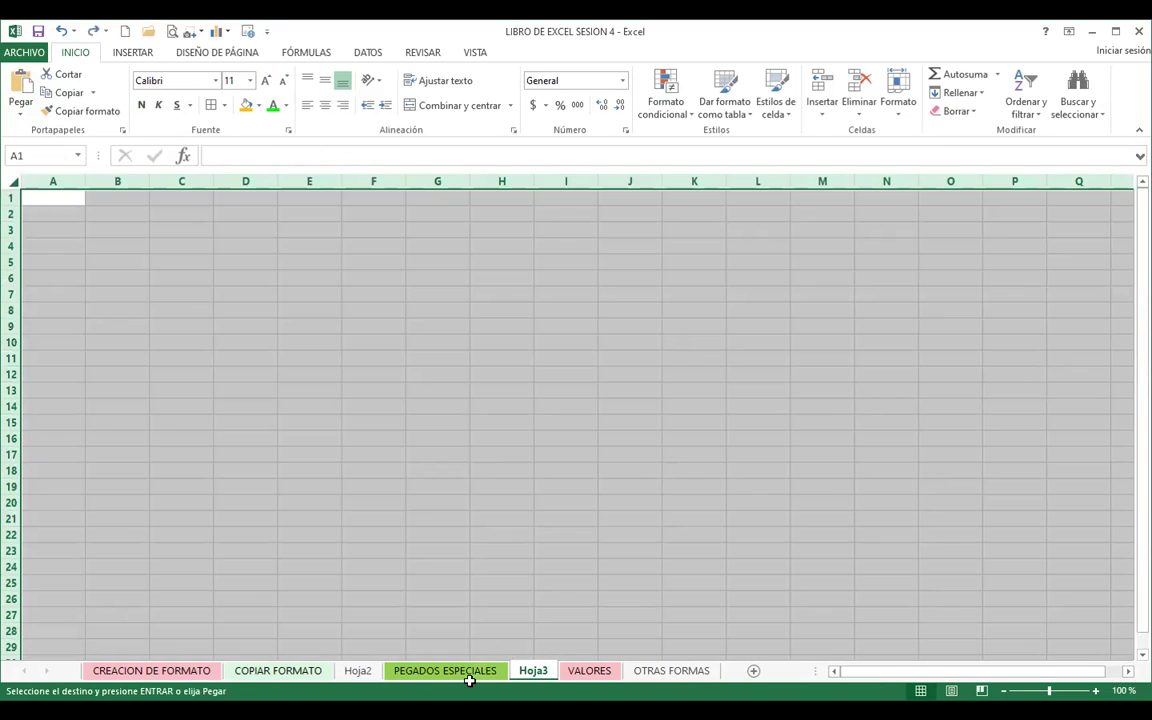
- Copy A1:F11 from PEGADOS ESPECIALES, paste it at Hoja3's A1, and compare with the original
key(ctrl+Page_Up)
drag(110, 231, 641, 524)
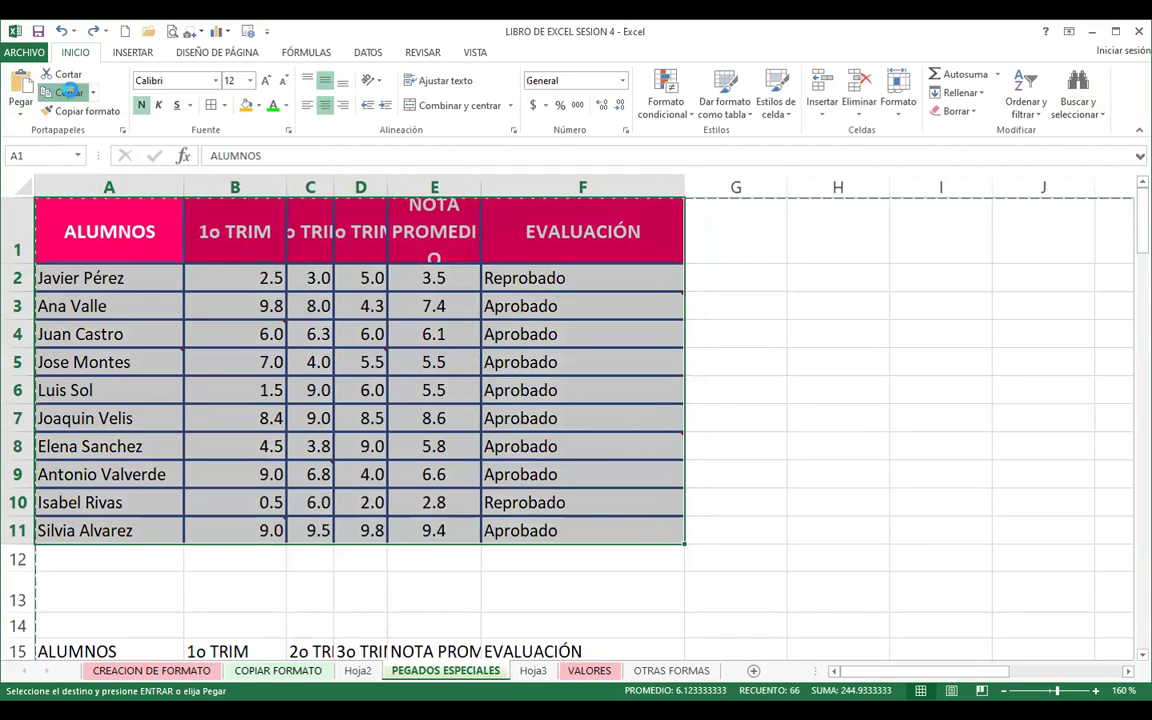
key(ctrl+Page_Down)
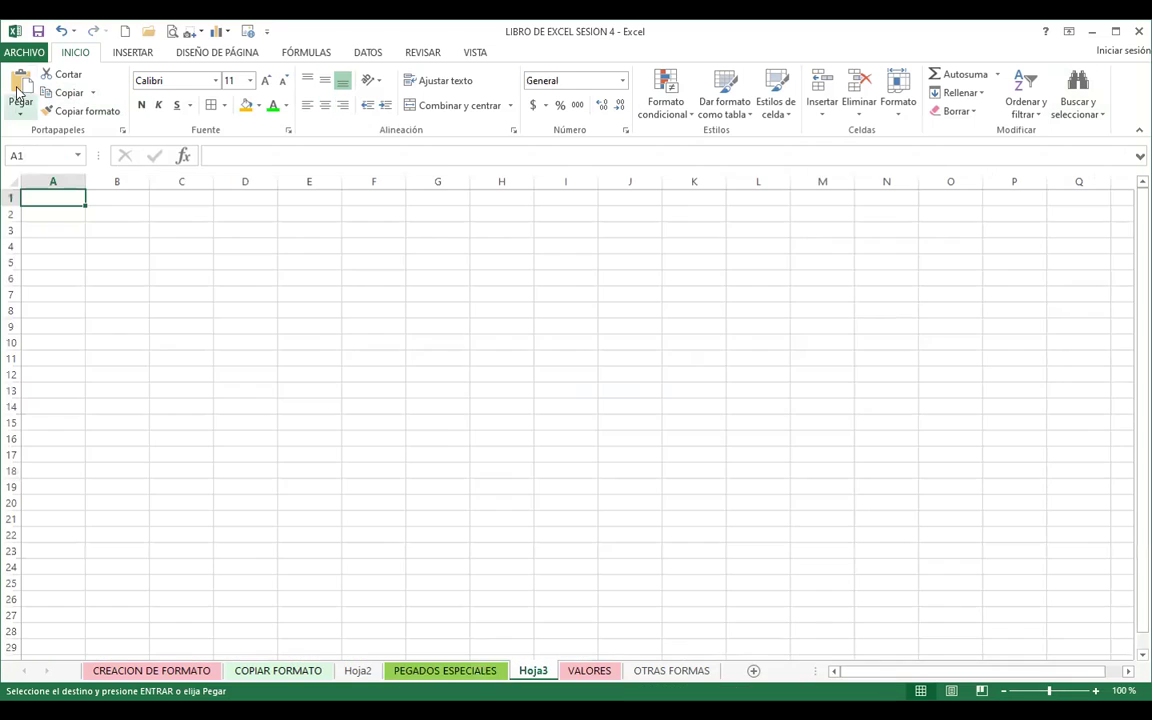
click(20, 88)
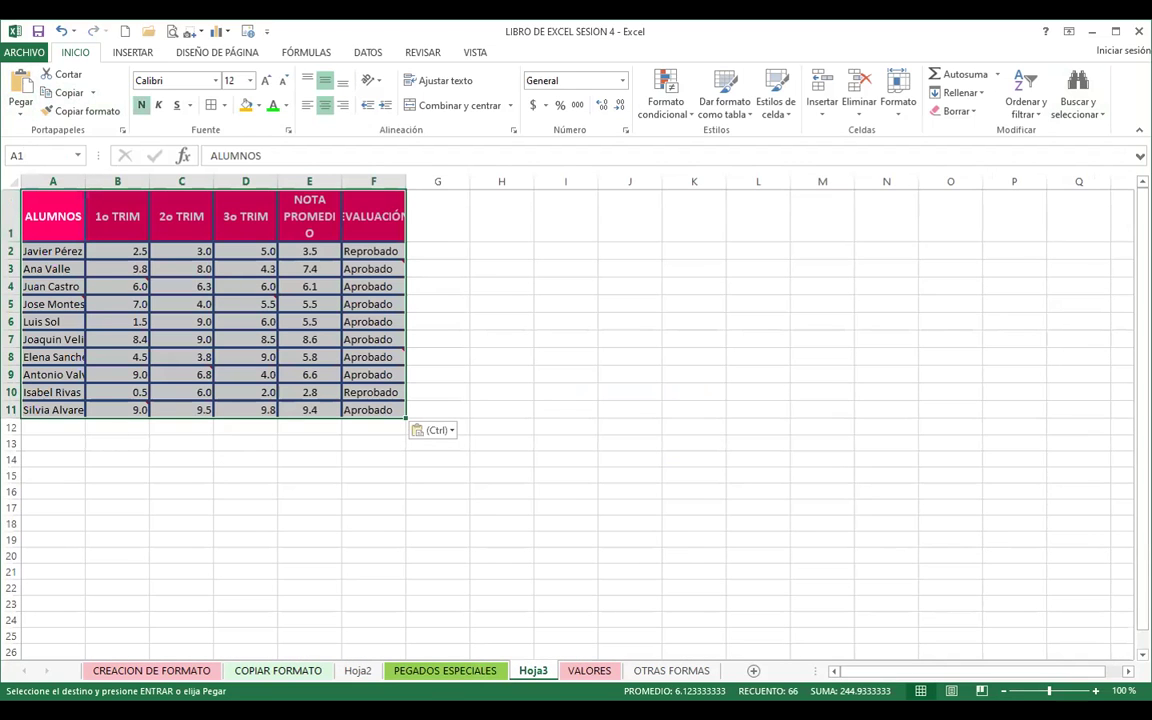
key(ctrl+Page_Up)
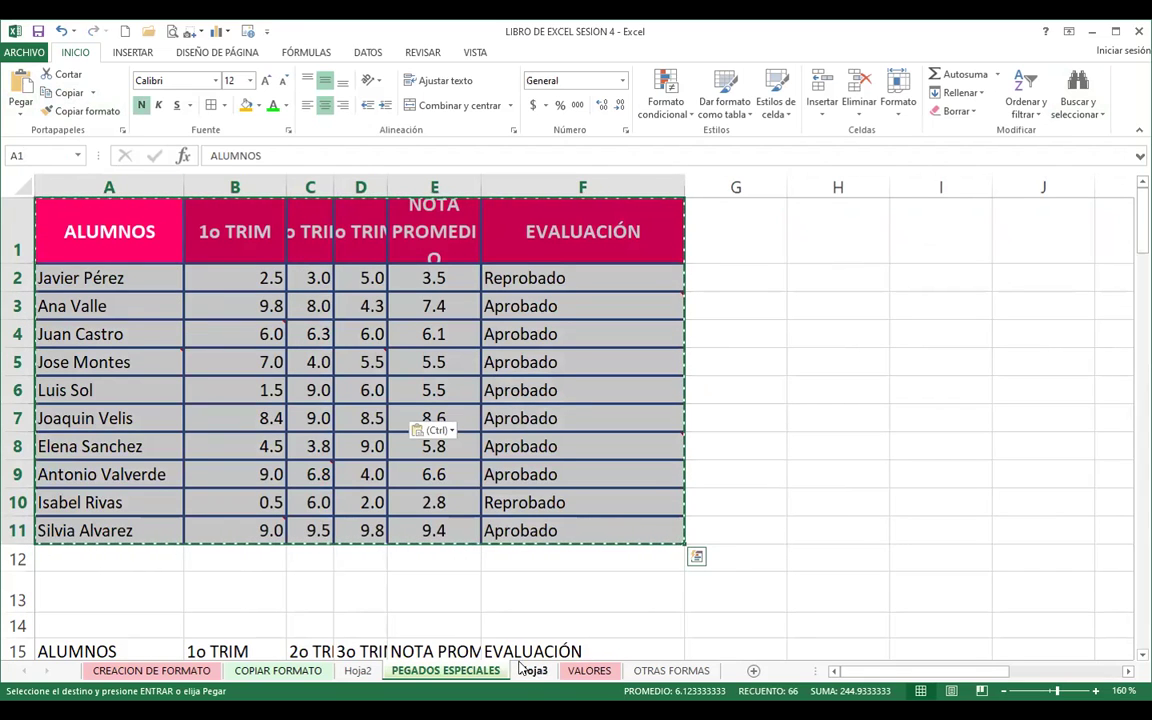
key(ctrl+Page_Down)
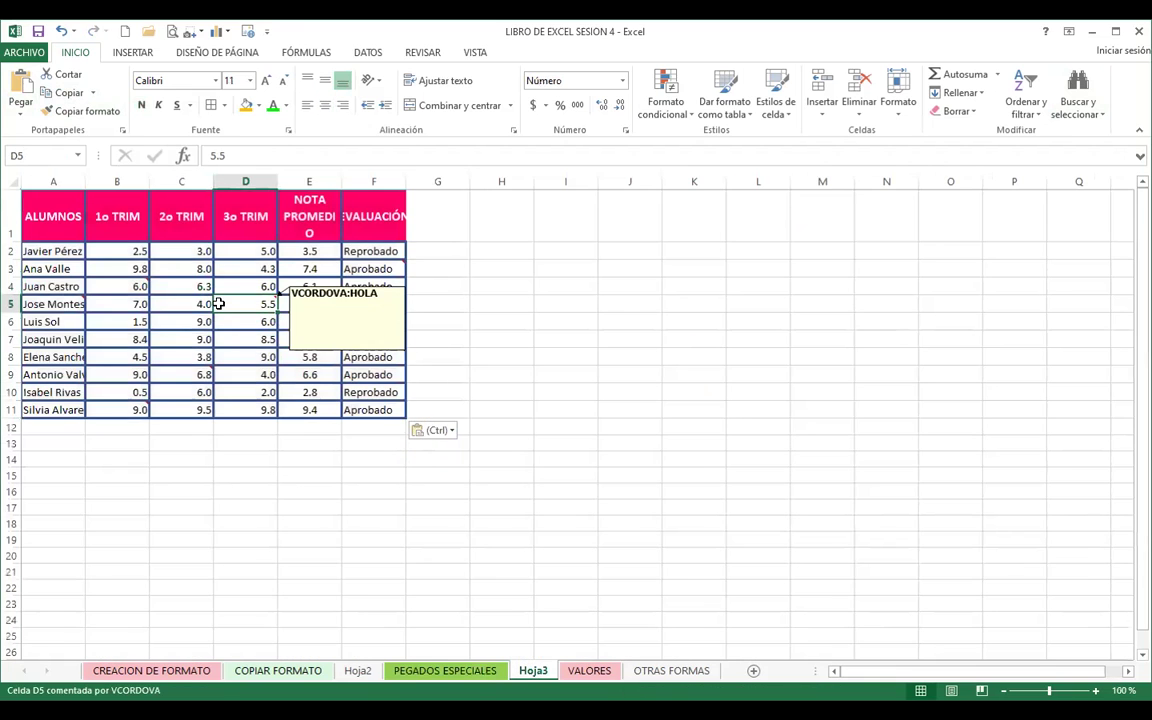
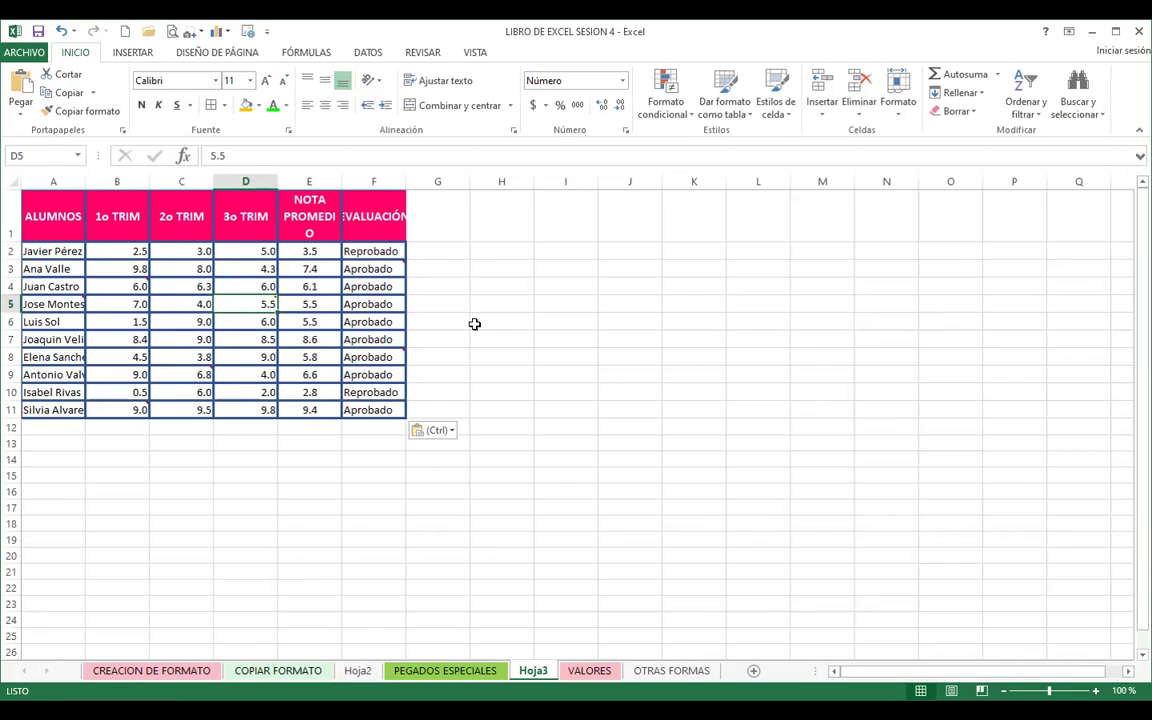
- Switch to the PEGADOS ESPECIALES sheet and scroll through its grade table
click(445, 670)
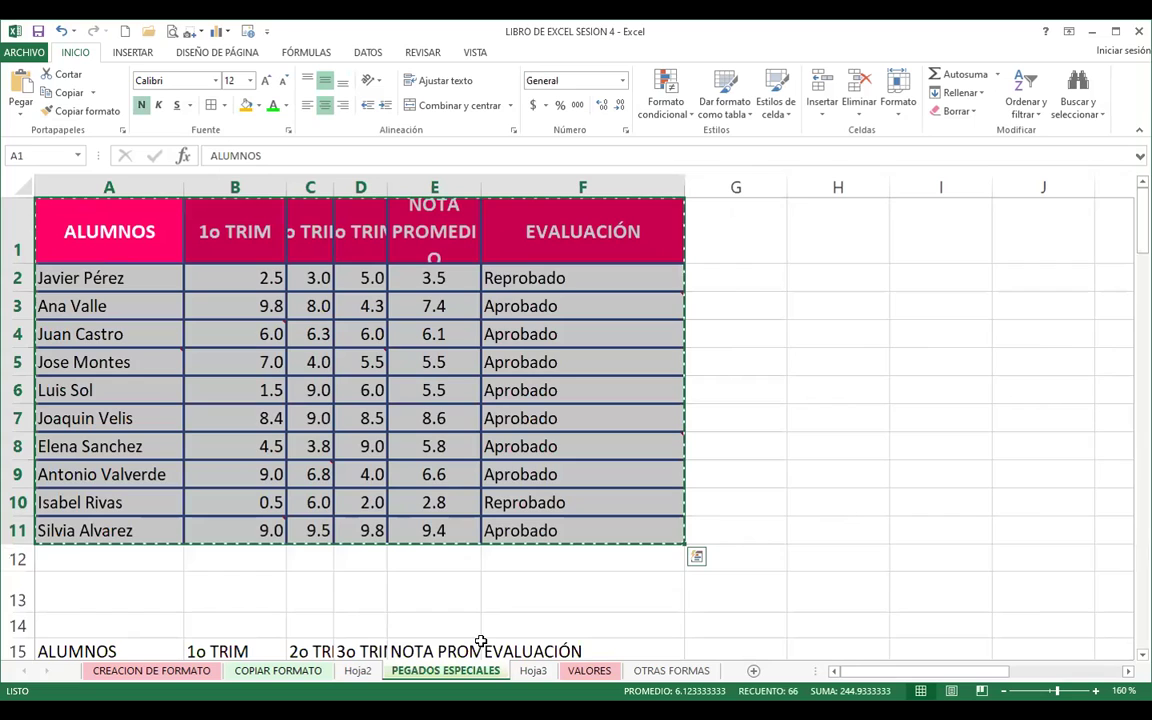
scroll(283, 458, down, 15)
scroll(283, 458, down, 13)
scroll(285, 476, down, 7)
scroll(297, 474, up, 13)
scroll(297, 474, up, 13)
scroll(310, 440, up, 6)
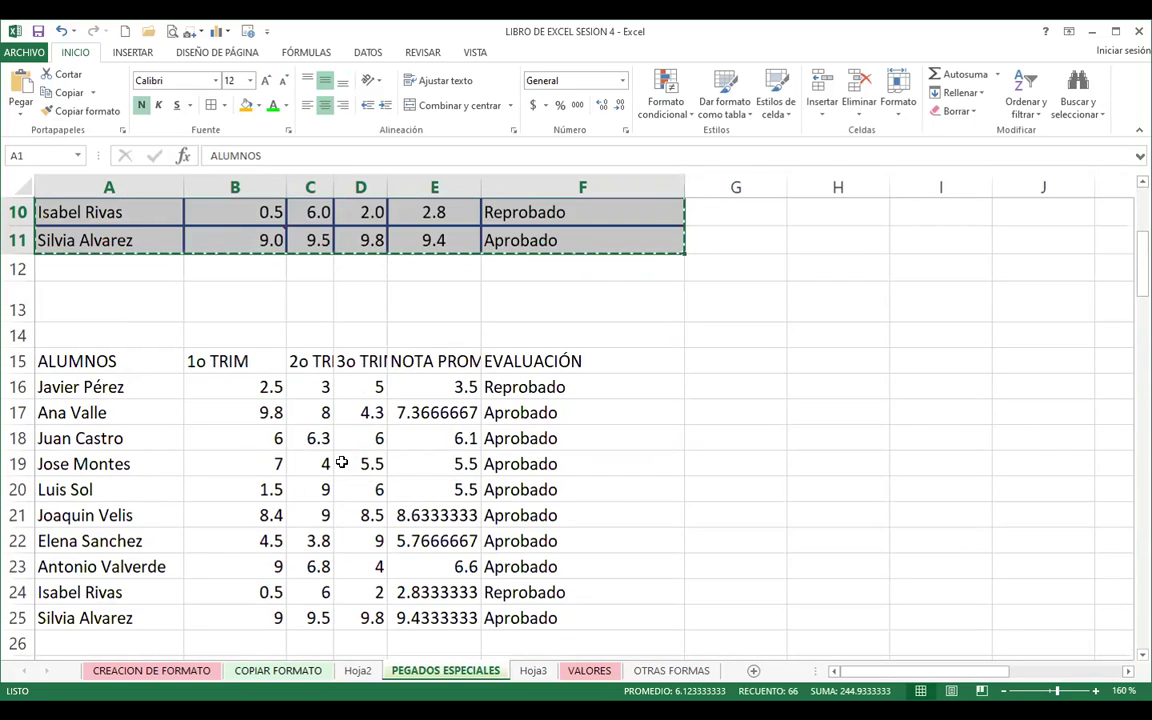
scroll(324, 420, up, 3)
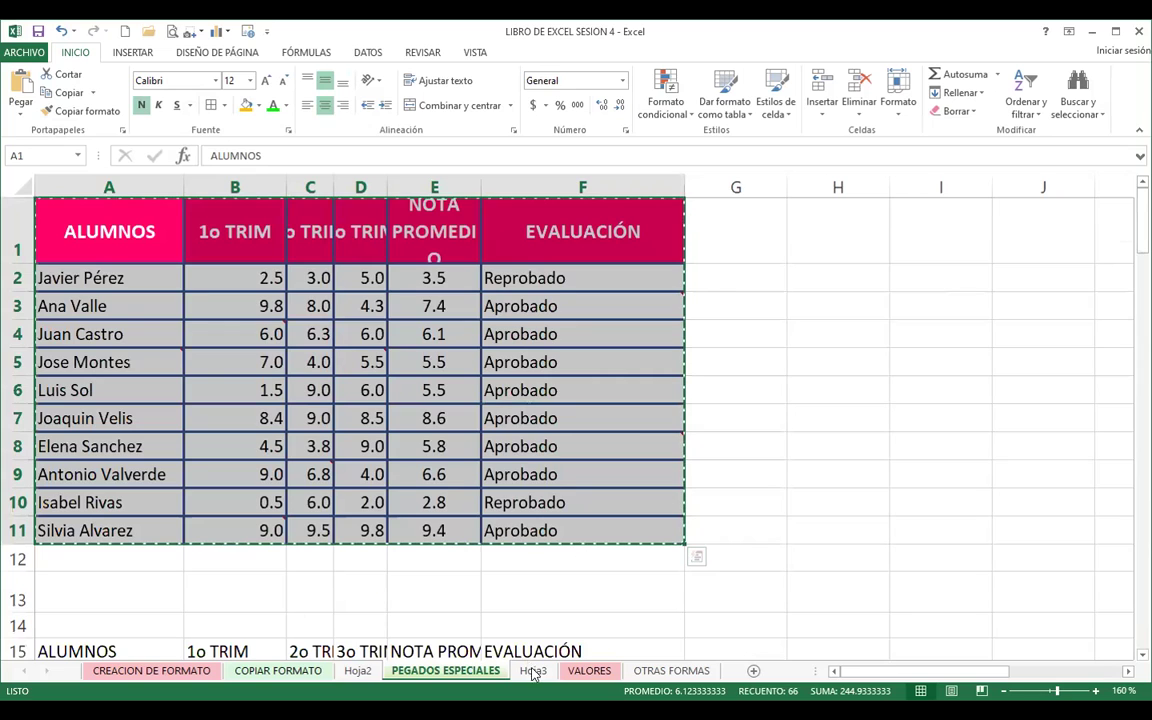
- Check the pasted table on Hoja3, then return to PEGADOS ESPECIALES and cancel the pending copy
click(531, 669)
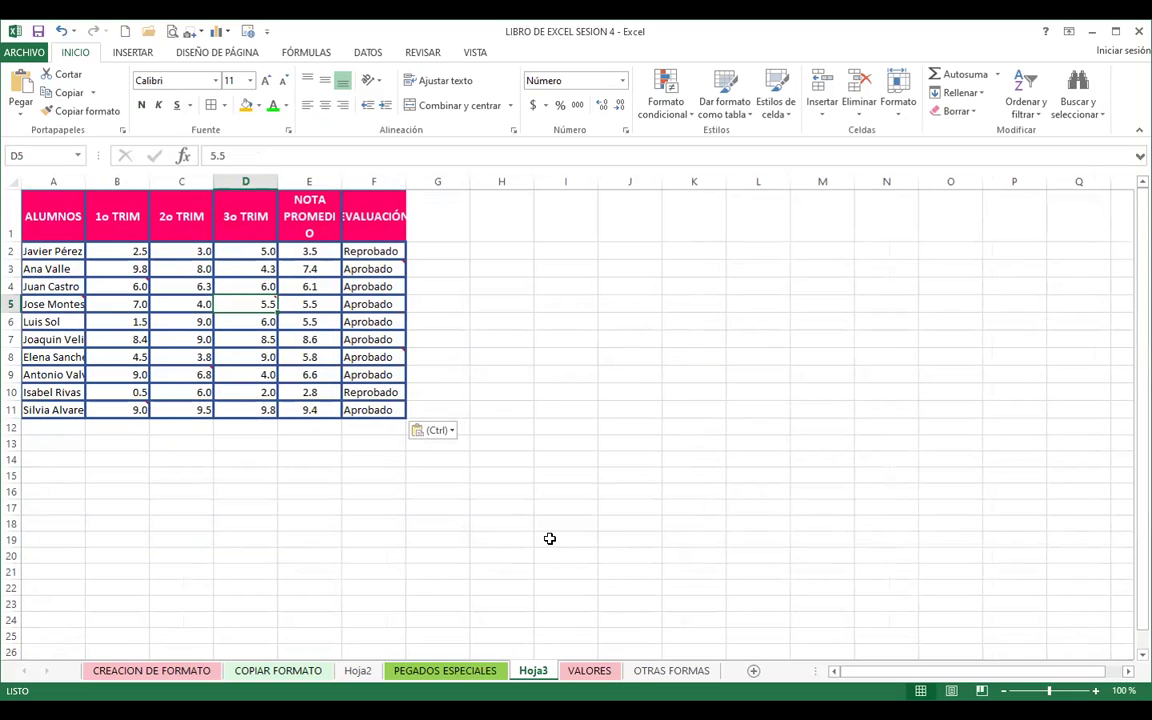
mouse_move(158, 370)
key(ctrl+Page_Up)
click(438, 321)
key(Escape)
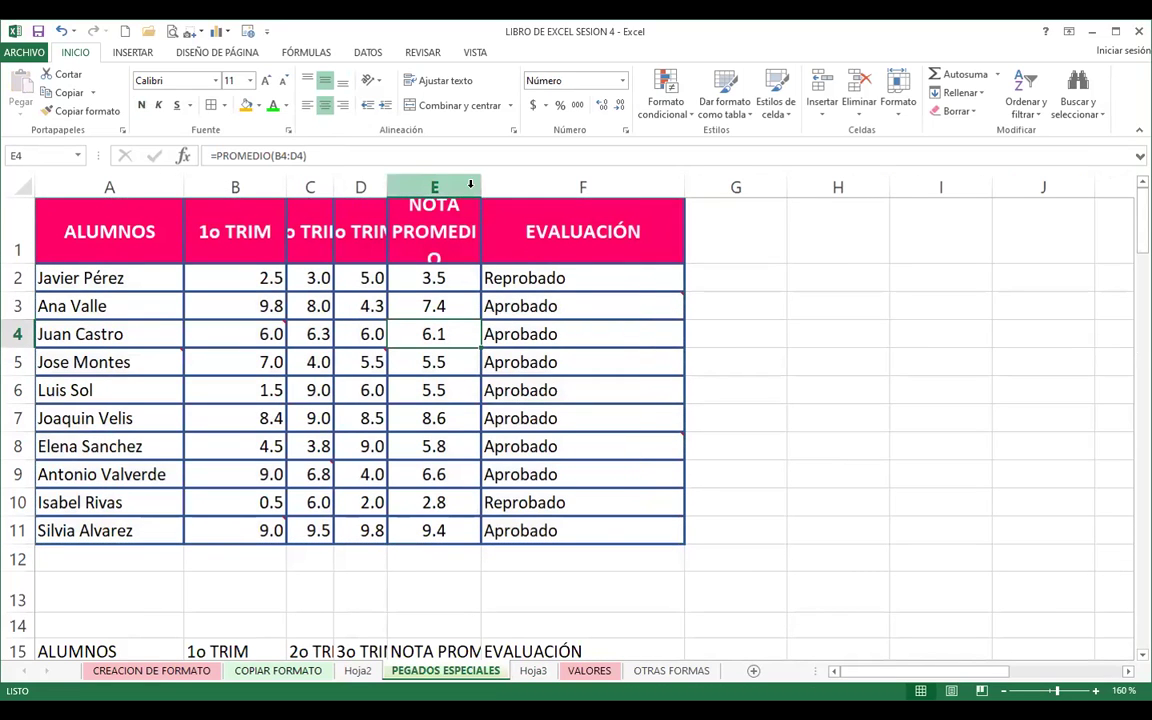
- Widen column E and autofit columns C and D so NOTA PROMEDIO, 2o TRIM and 3o TRIM fit
drag(476, 189, 504, 189)
mouse_move(353, 368)
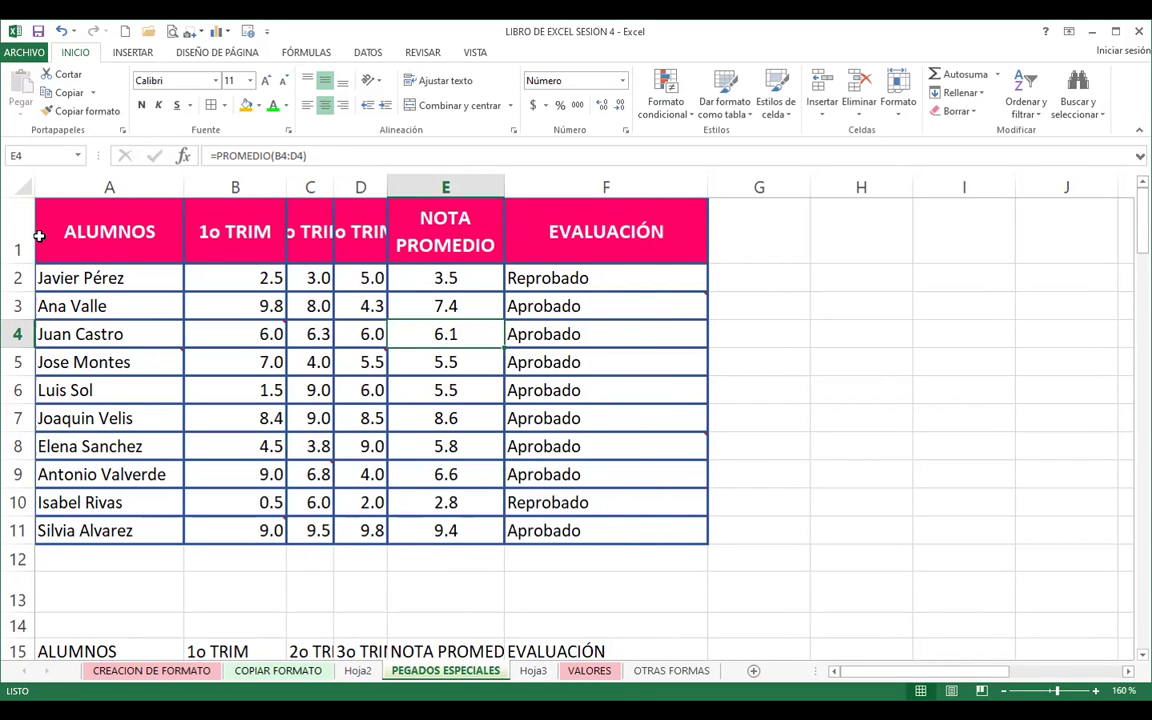
click(325, 187)
double_click(333, 187)
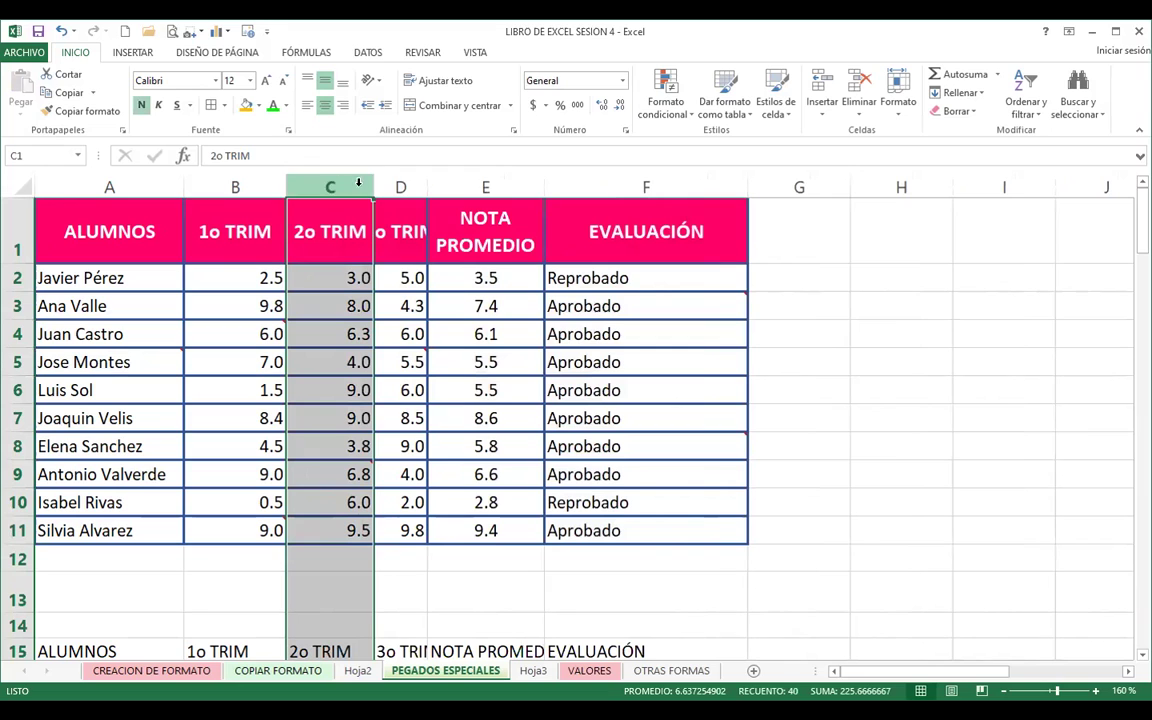
double_click(423, 187)
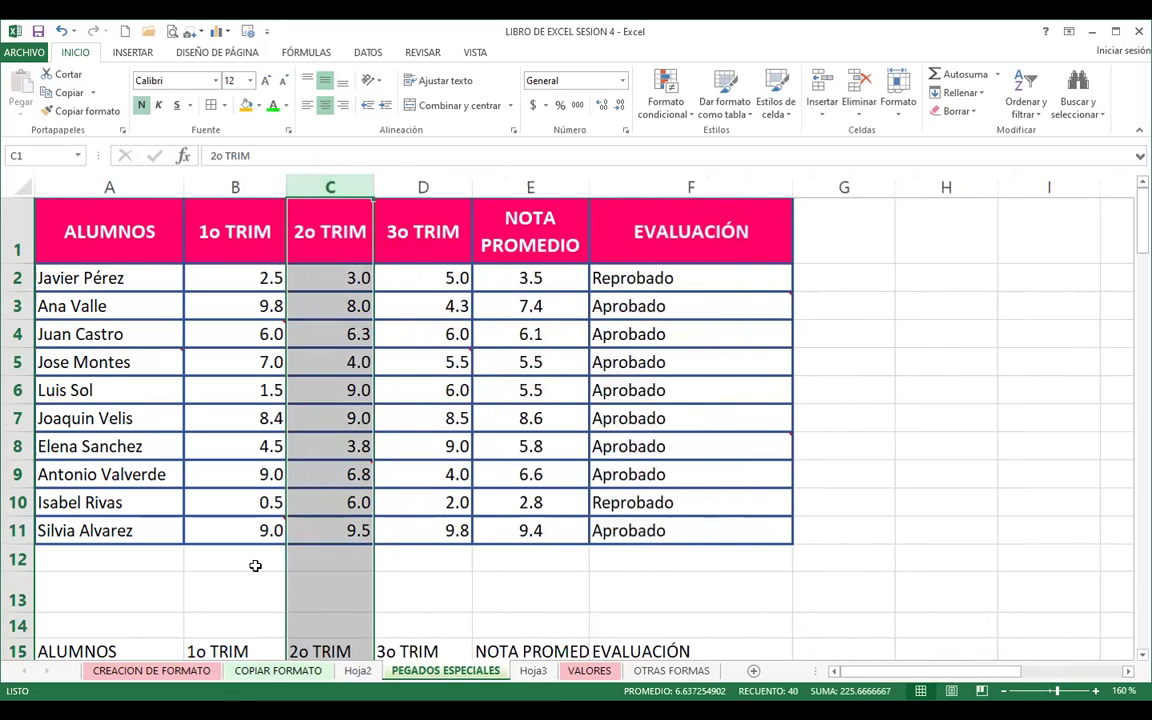
click(232, 590)
drag(86, 261, 686, 531)
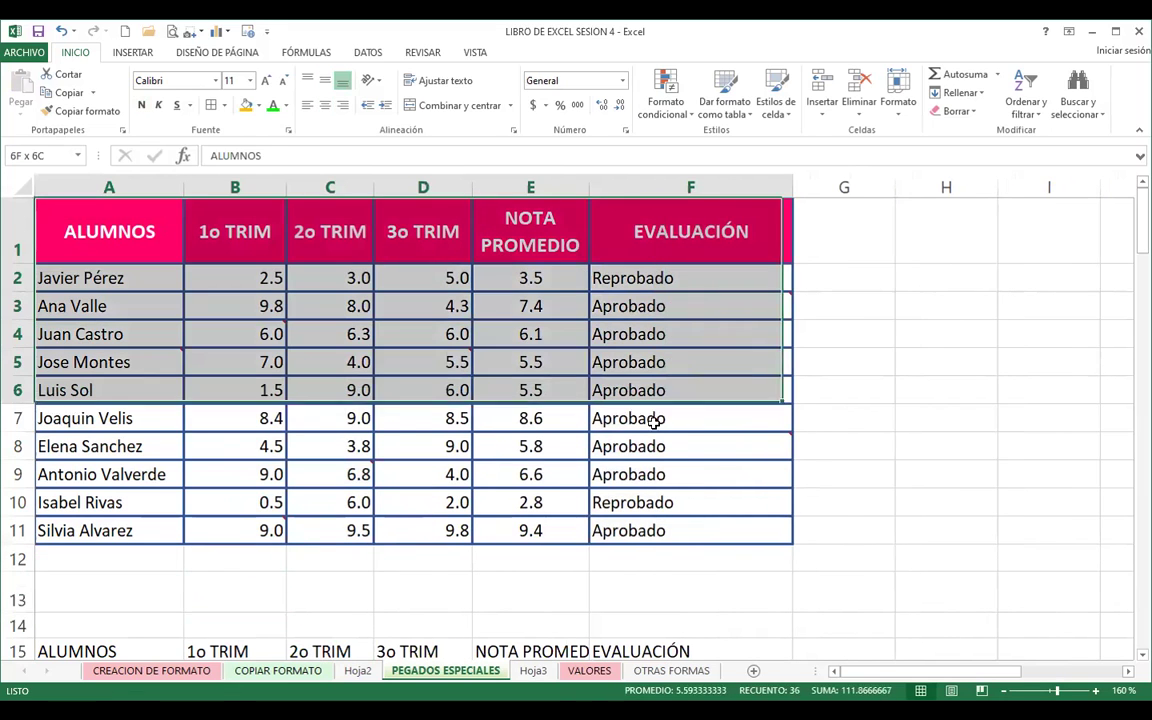
- Copy the grade table and target cell J1 for pasting, showing the Pegar options
click(64, 92)
click(1128, 671)
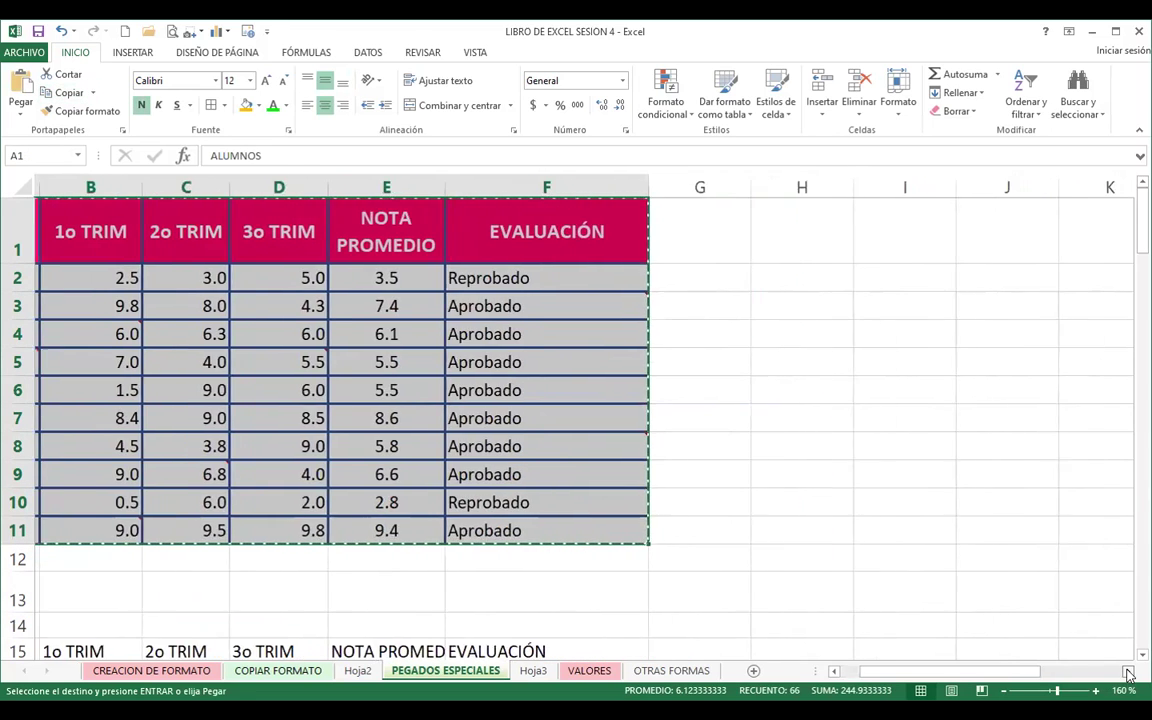
click(1128, 671)
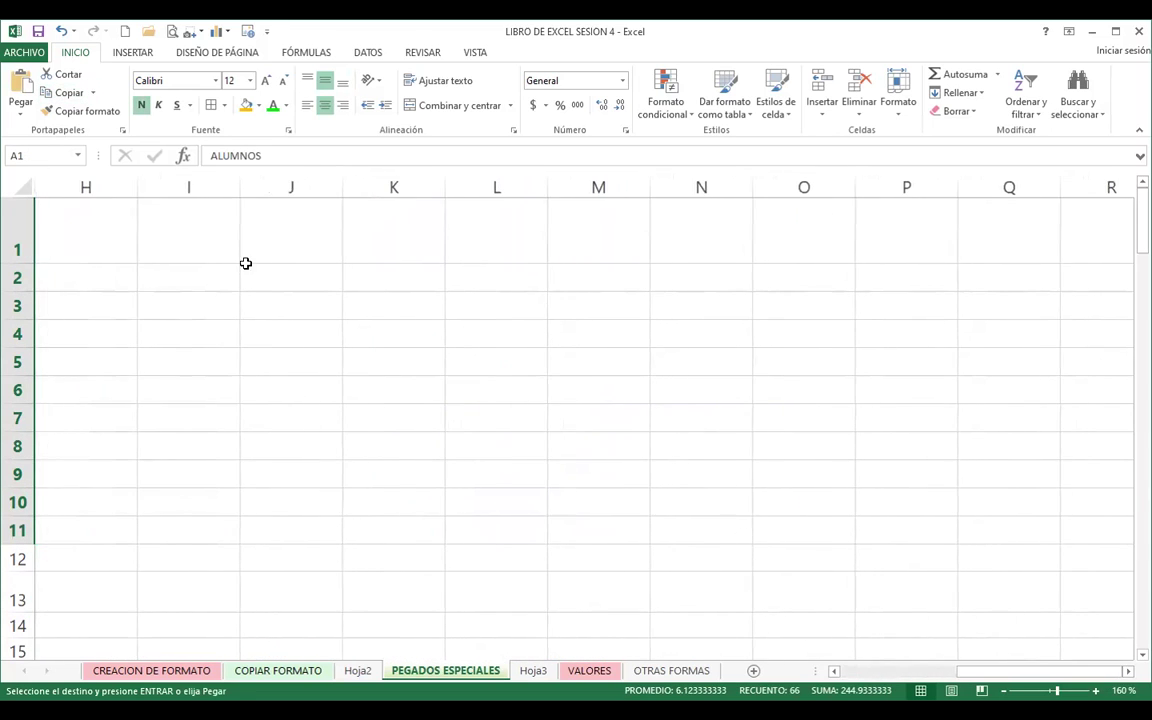
click(295, 228)
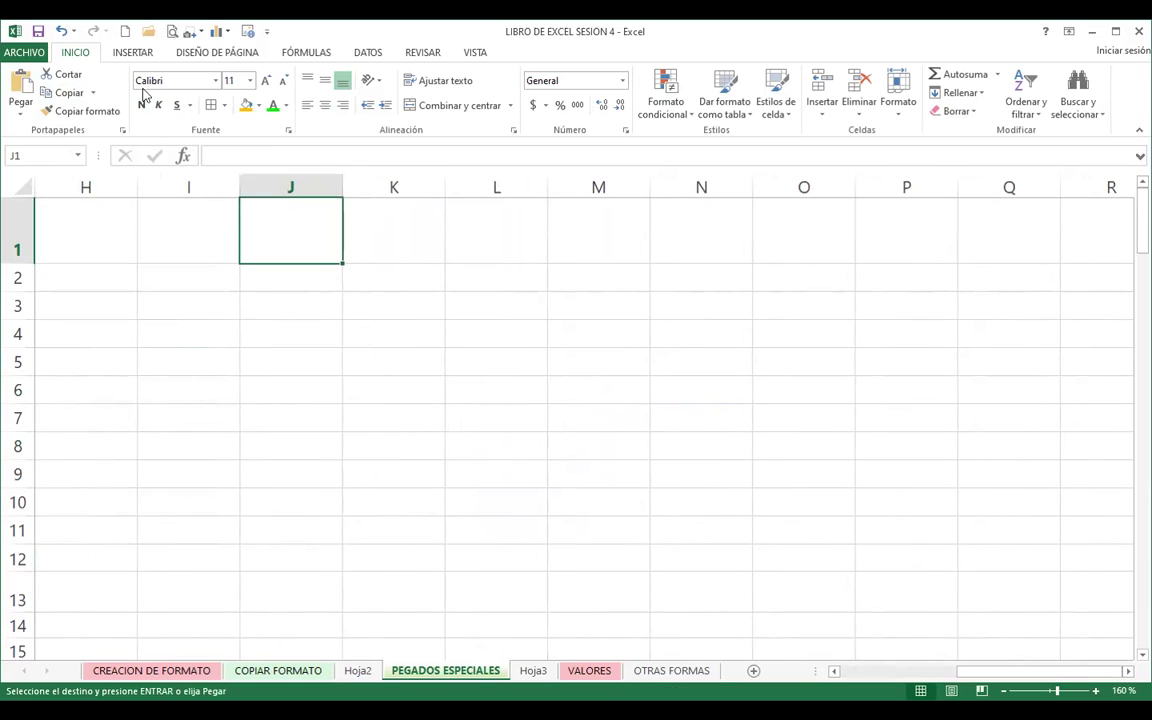
click(20, 110)
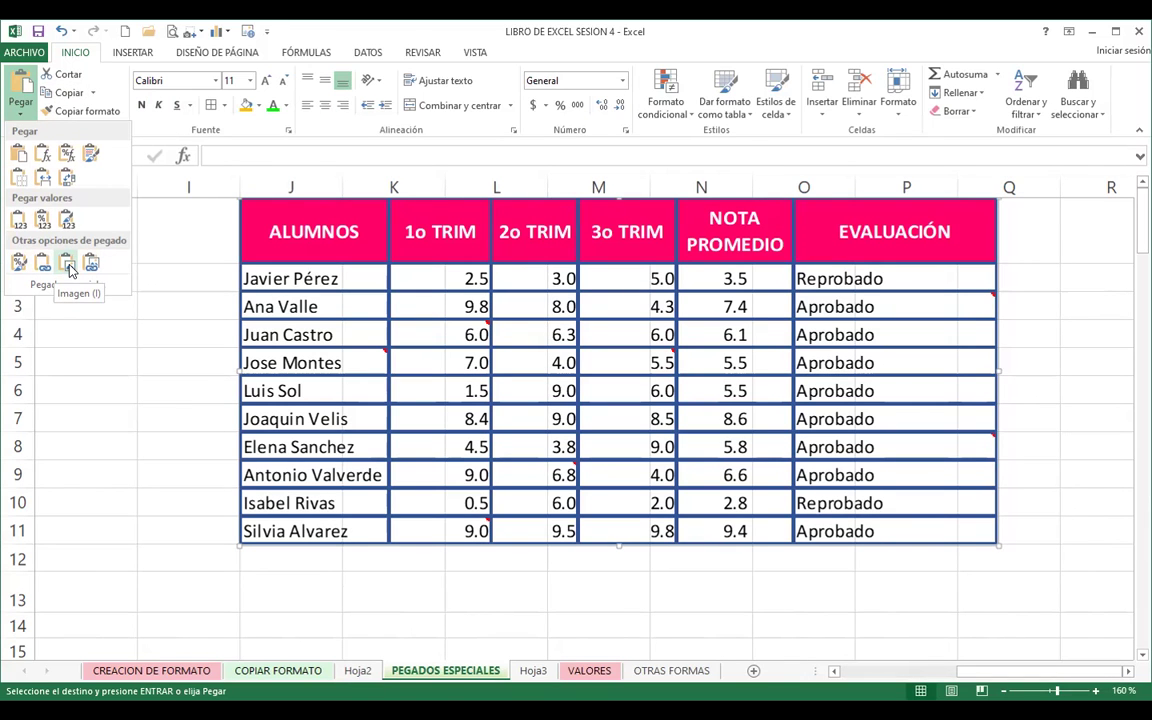
- Paste the grade table as an Imagen and drag it beside the original table
click(70, 270)
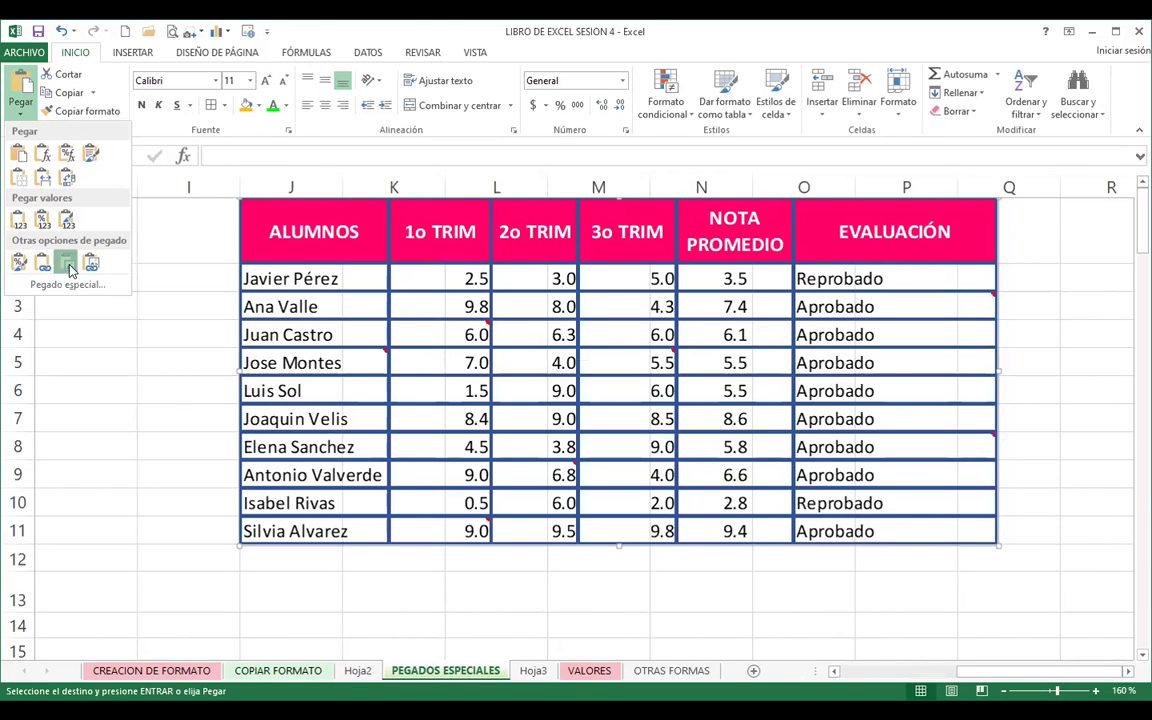
drag(360, 391, 303, 475)
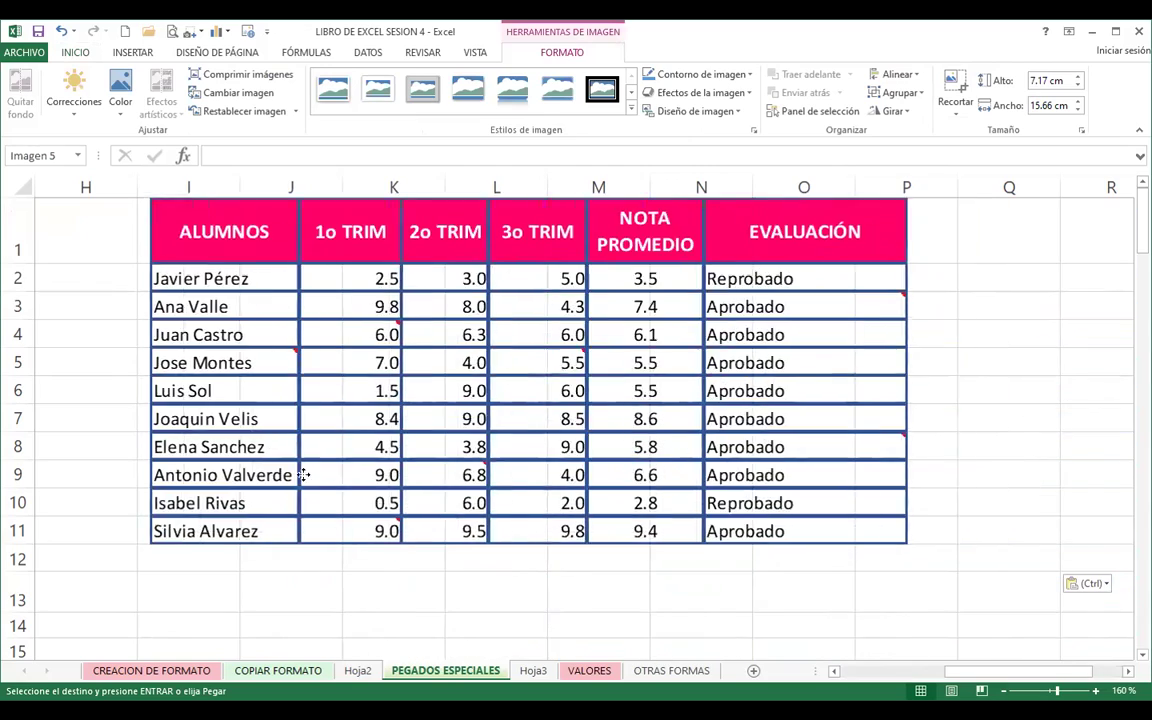
drag(303, 475, 393, 375)
drag(990, 671, 633, 641)
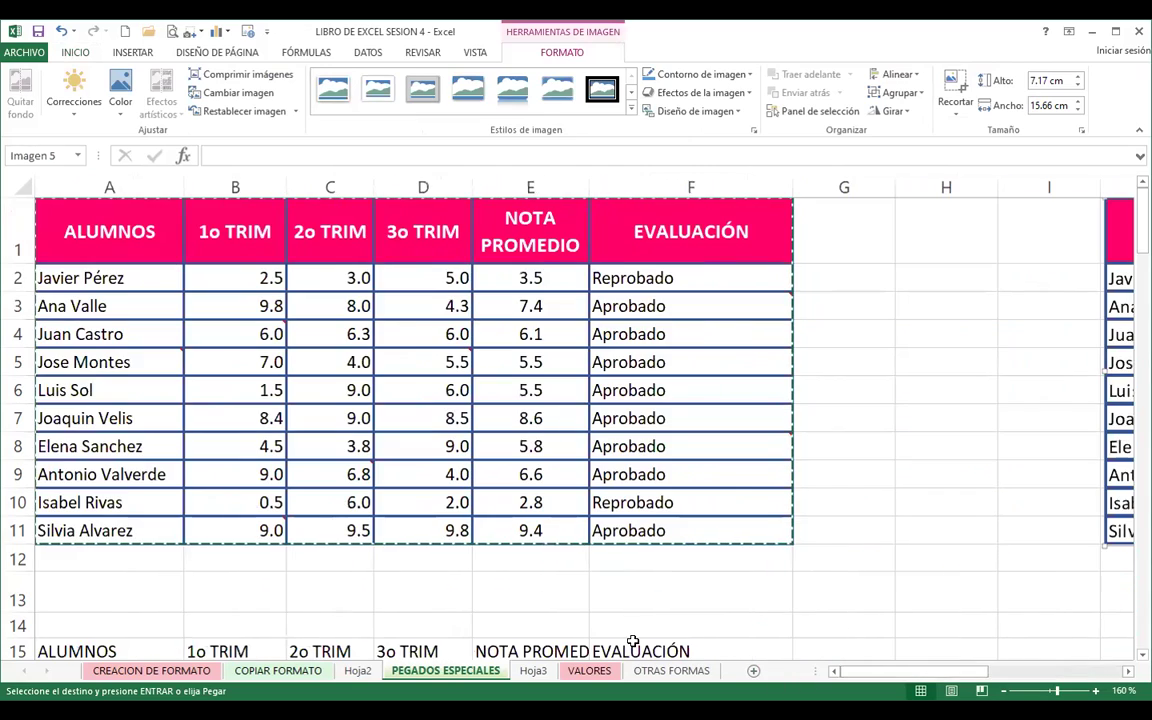
drag(423, 390, 501, 414)
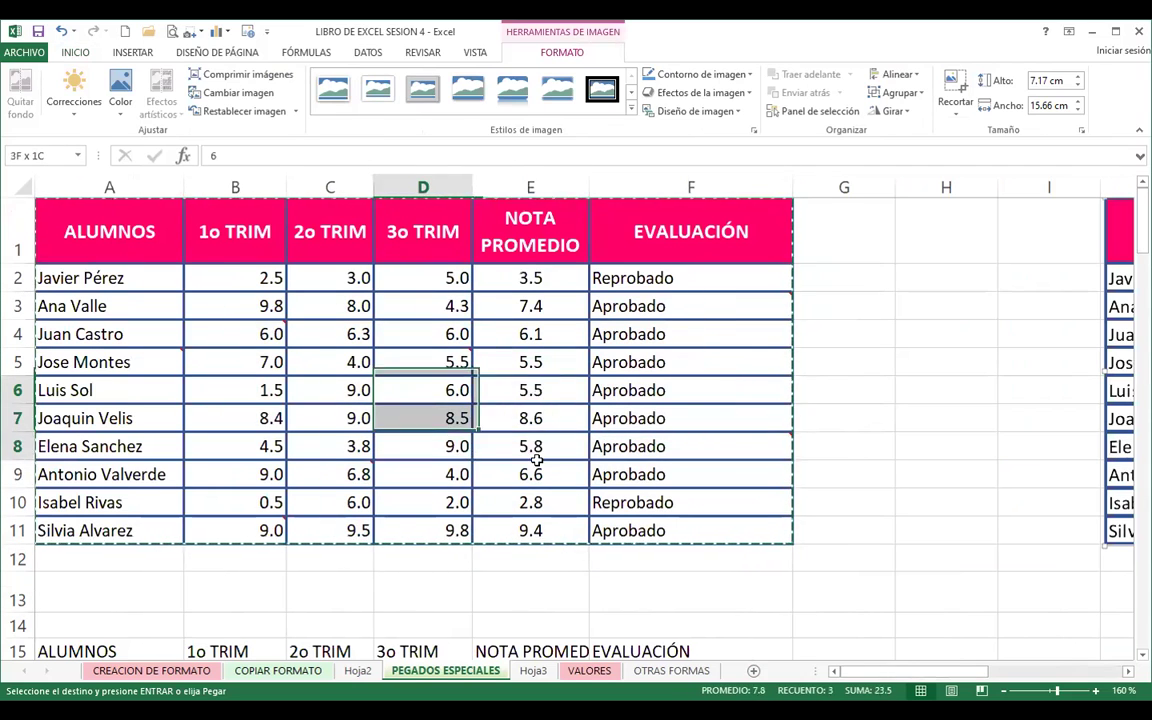
key(Right)
click(137, 254)
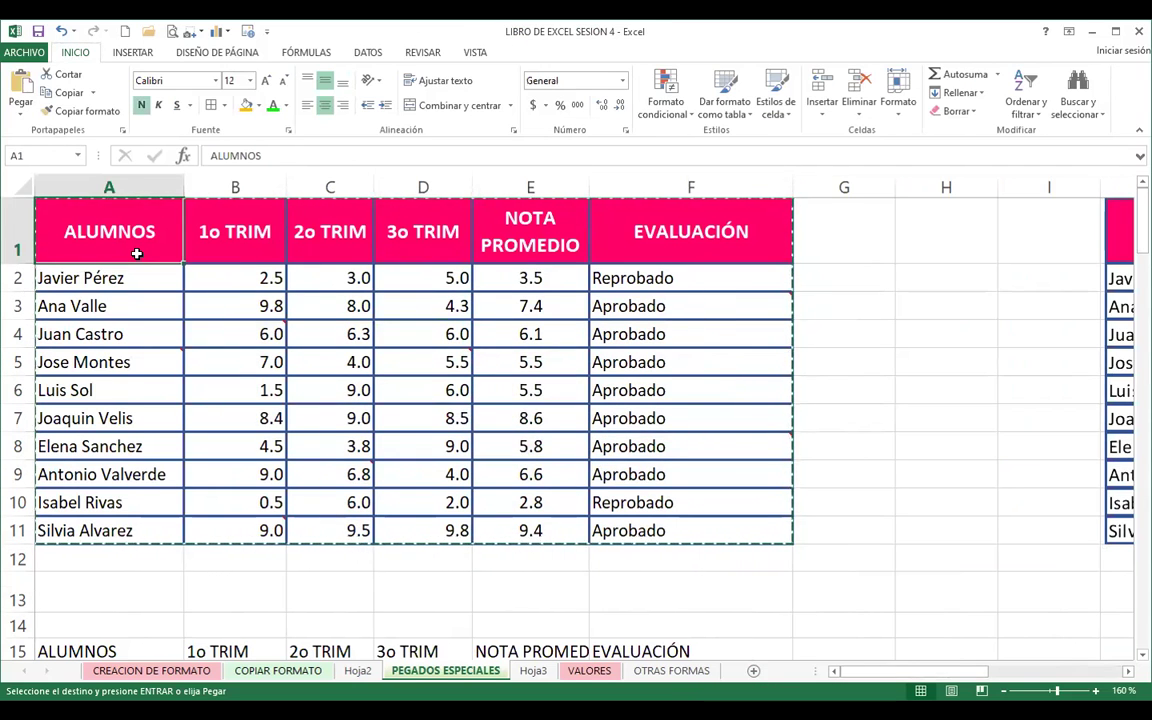
click(232, 199)
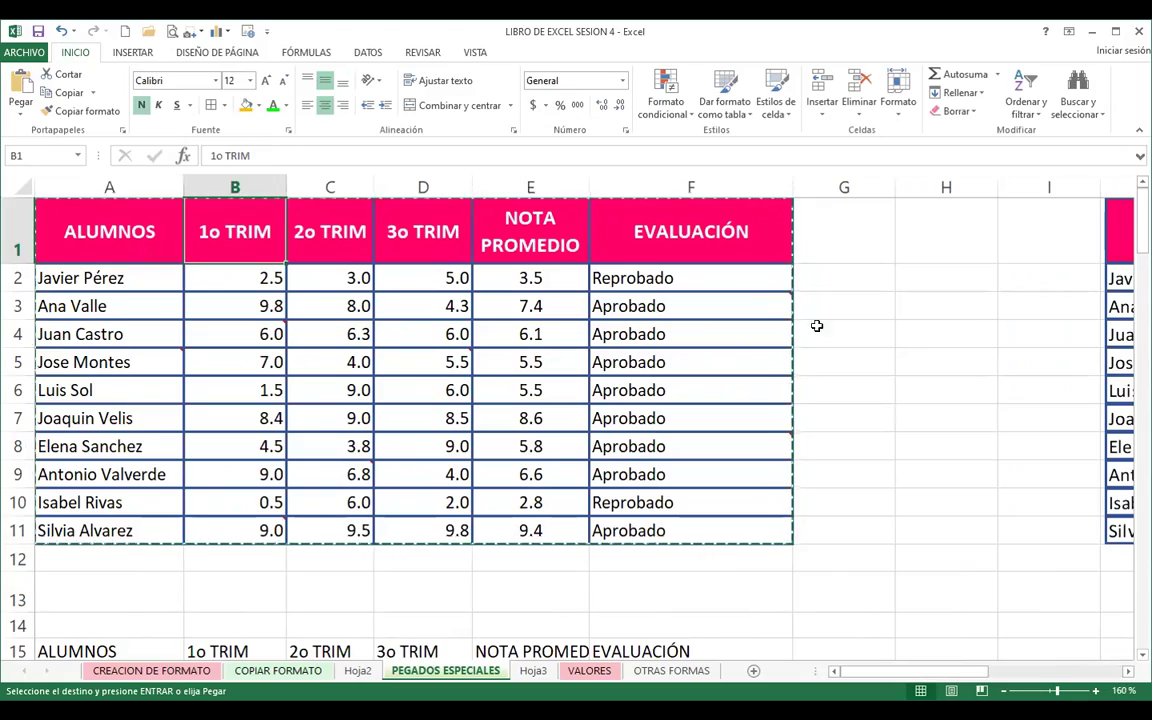
- Reposition the table picture to span roughly columns I to O and end copy mode
drag(1120, 378, 872, 424)
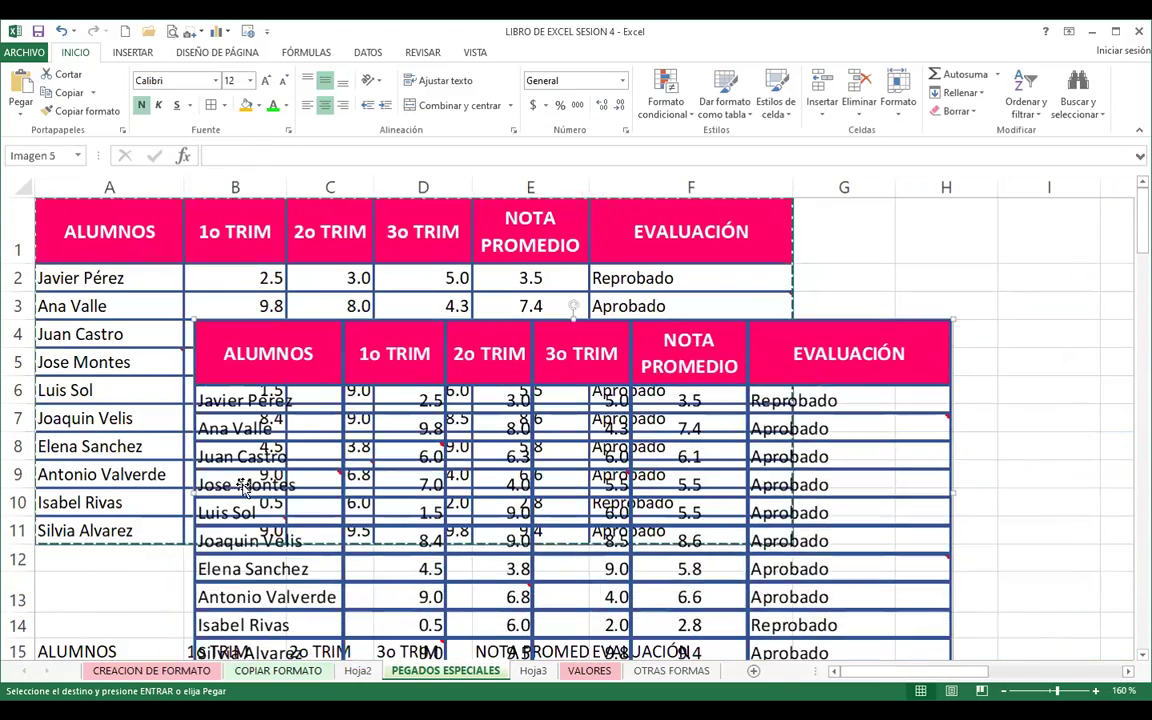
drag(900, 372, 988, 332)
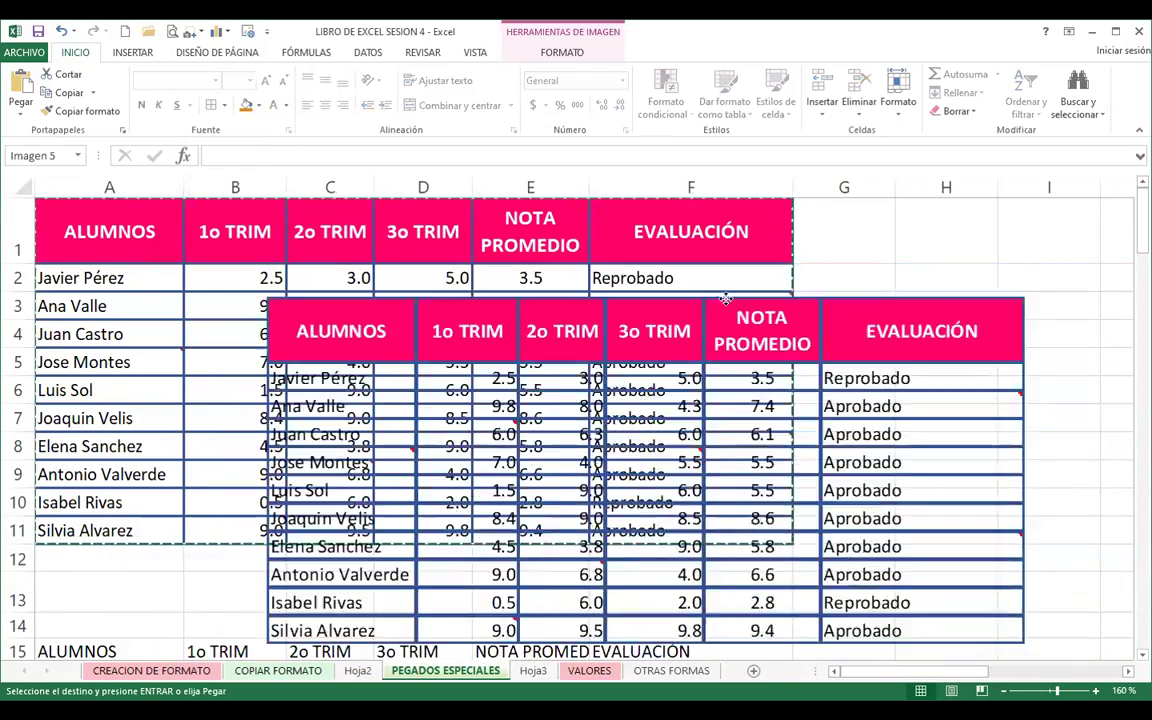
mouse_move(988, 332)
mouse_down()
mouse_move(554, 344)
mouse_move(672, 261)
mouse_up()
drag(937, 677, 1100, 676)
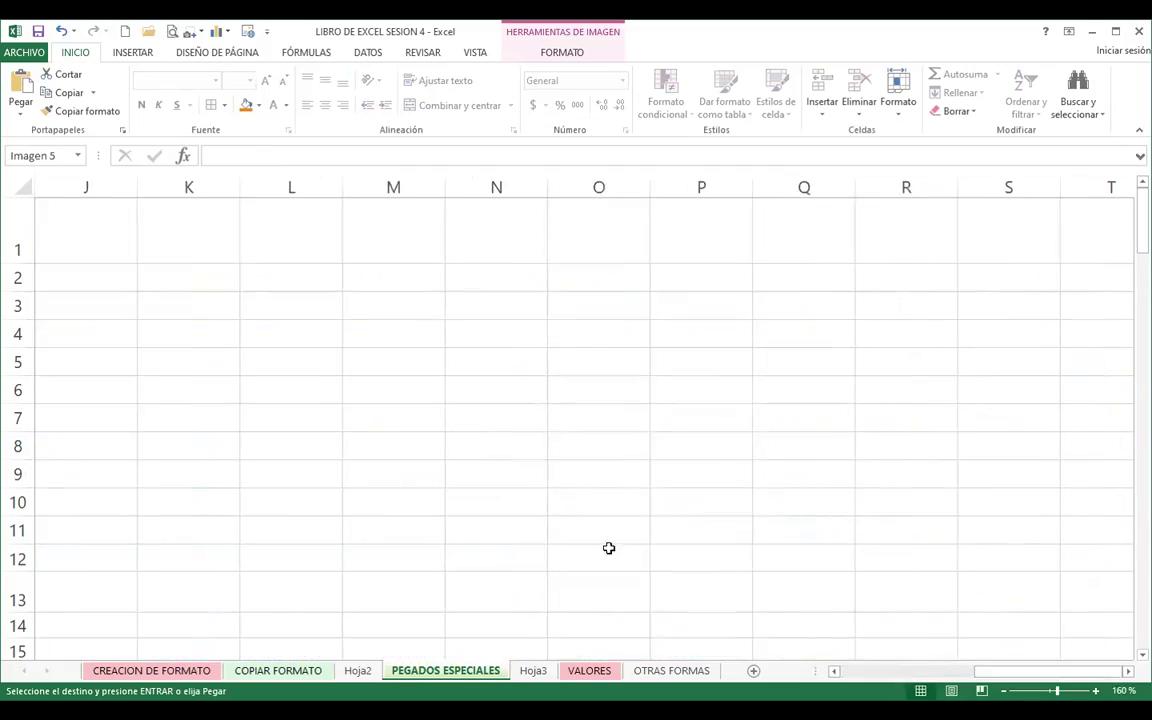
drag(995, 673, 940, 673)
mouse_move(444, 332)
mouse_down()
mouse_move(804, 332)
mouse_move(996, 215)
mouse_up()
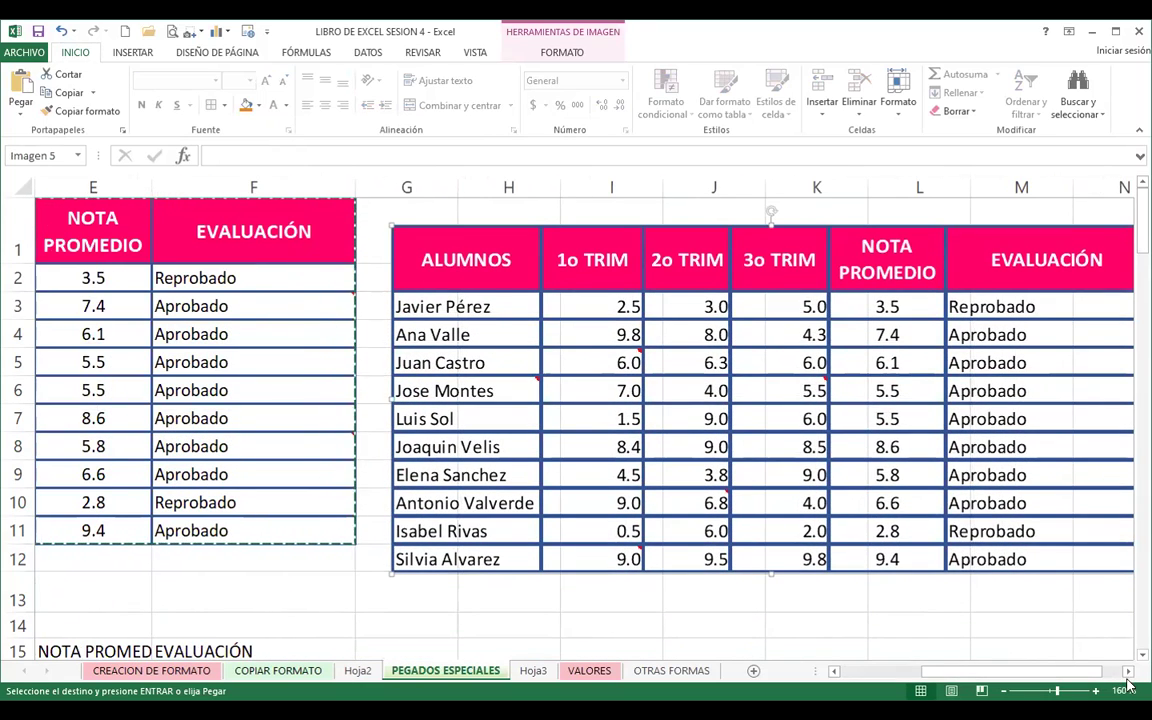
click(1128, 673)
click(1128, 673)
drag(434, 268, 592, 268)
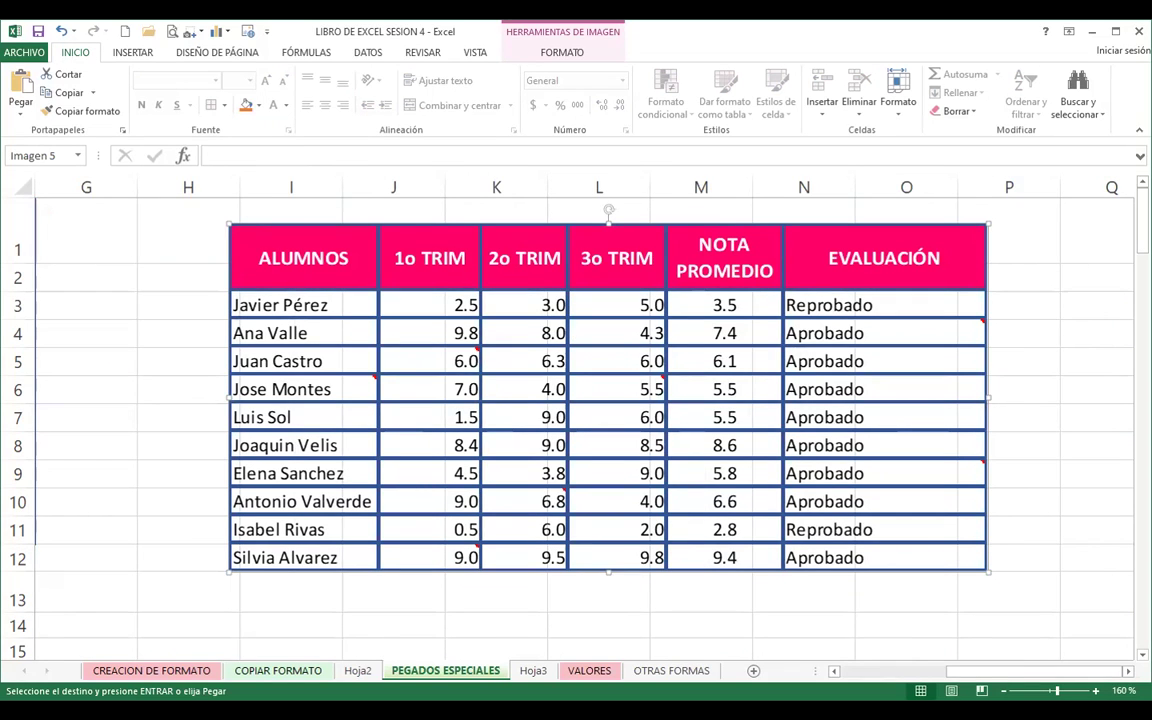
key(Escape)
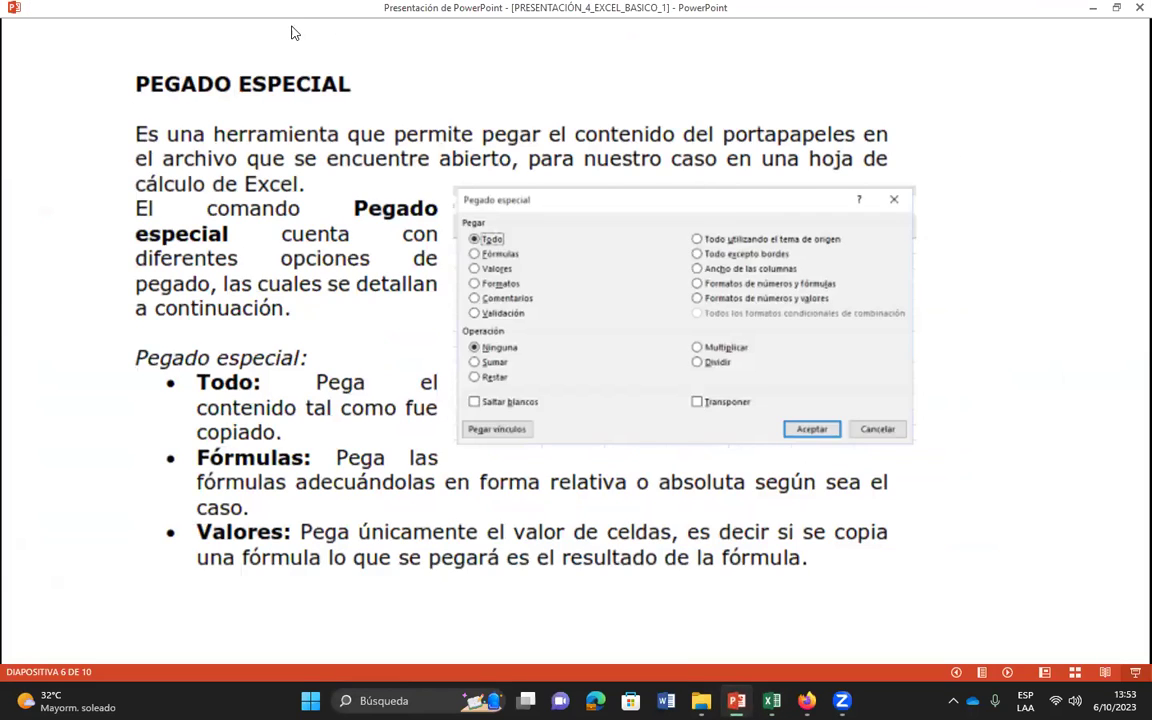
- End the slide show and start a new presentation with a blank slide layout
key(Escape)
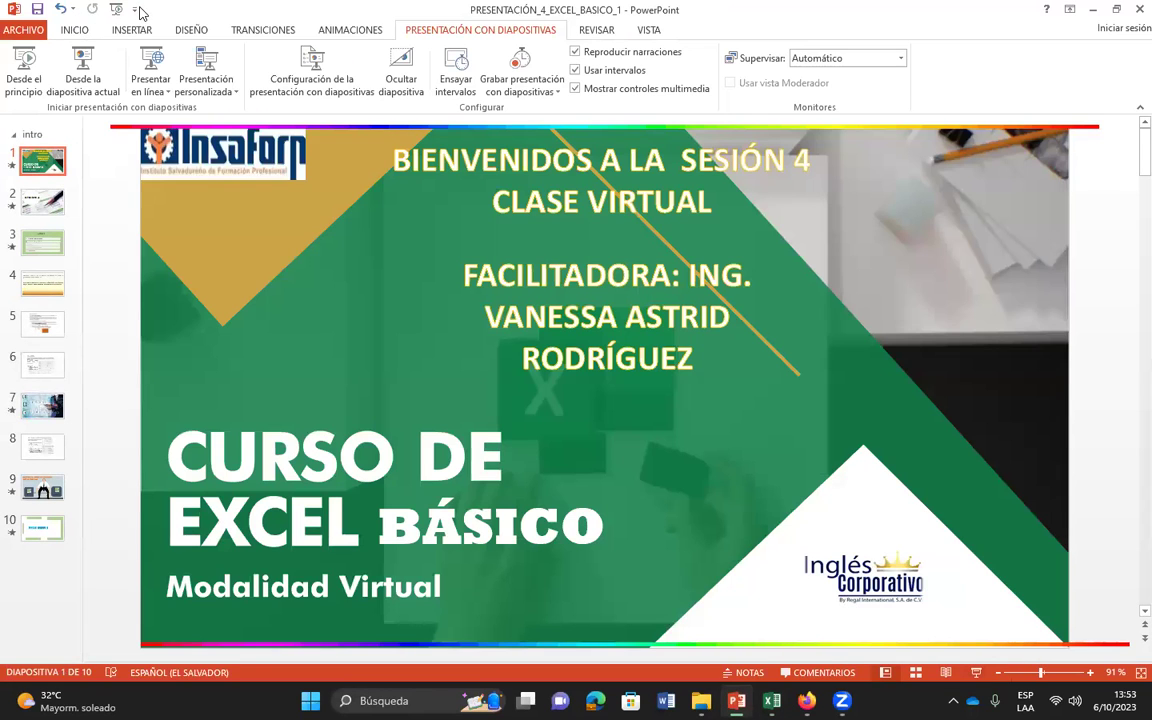
click(135, 9)
click(146, 46)
click(139, 10)
click(240, 55)
click(240, 258)
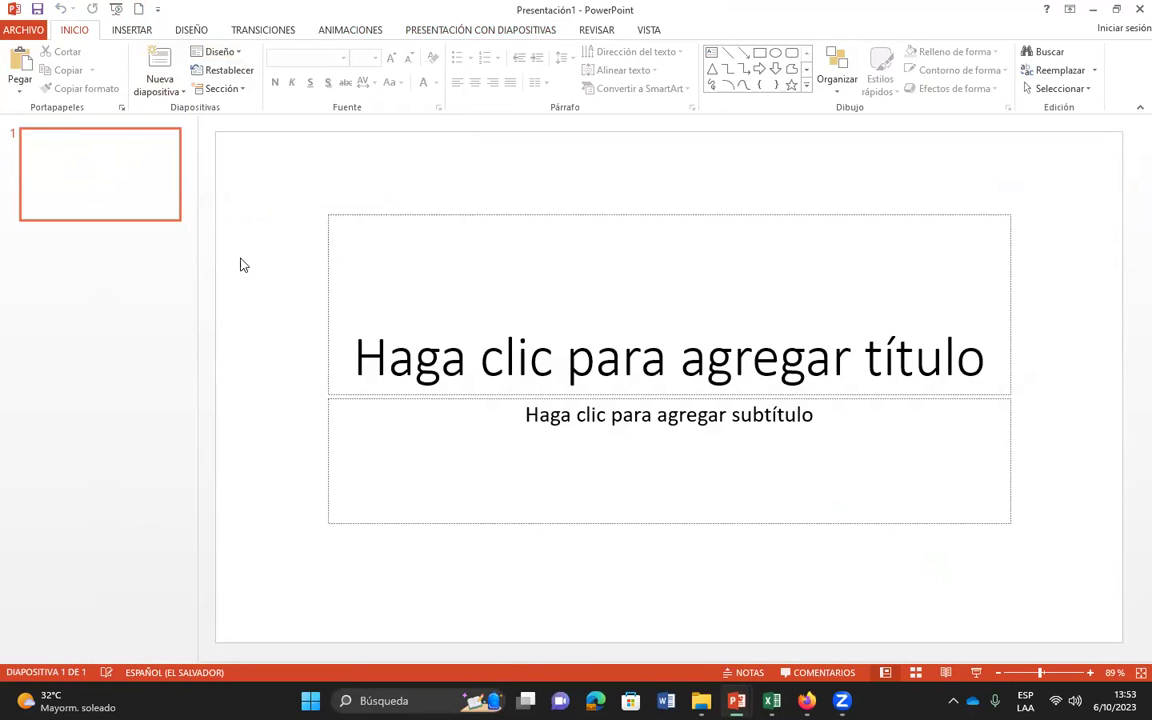
- Paste the grades table picture onto the slide, enlarge it and move it into place
click(29, 62)
drag(542, 498, 463, 337)
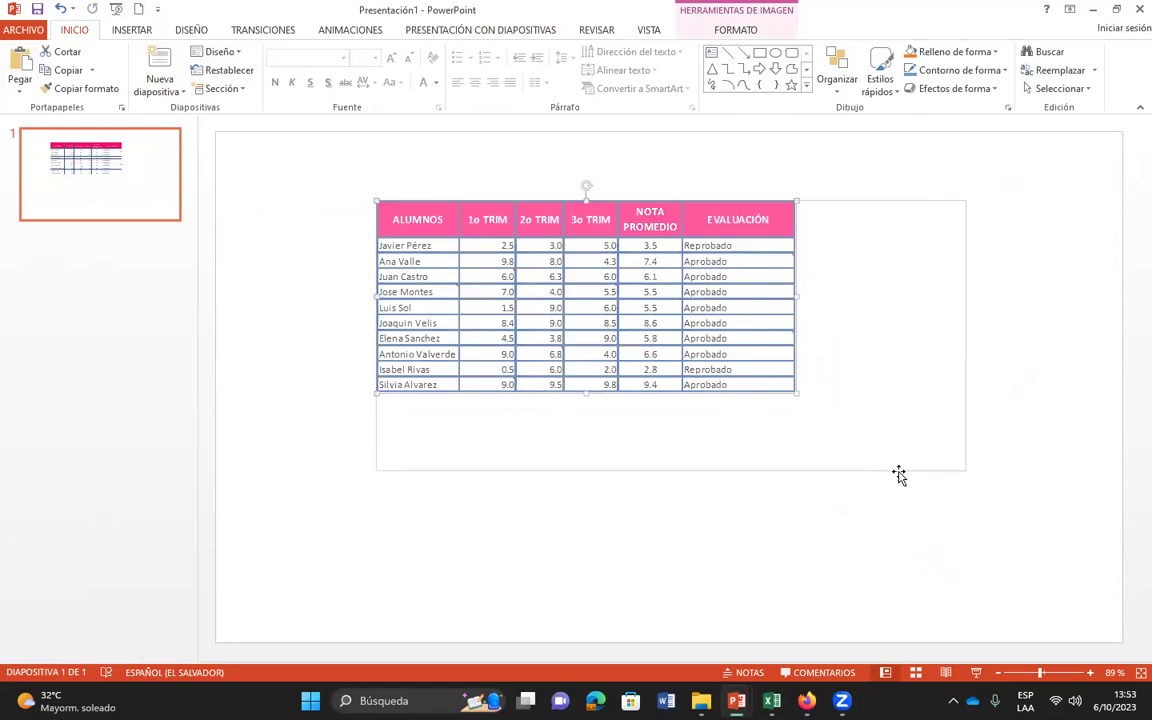
drag(797, 391, 957, 566)
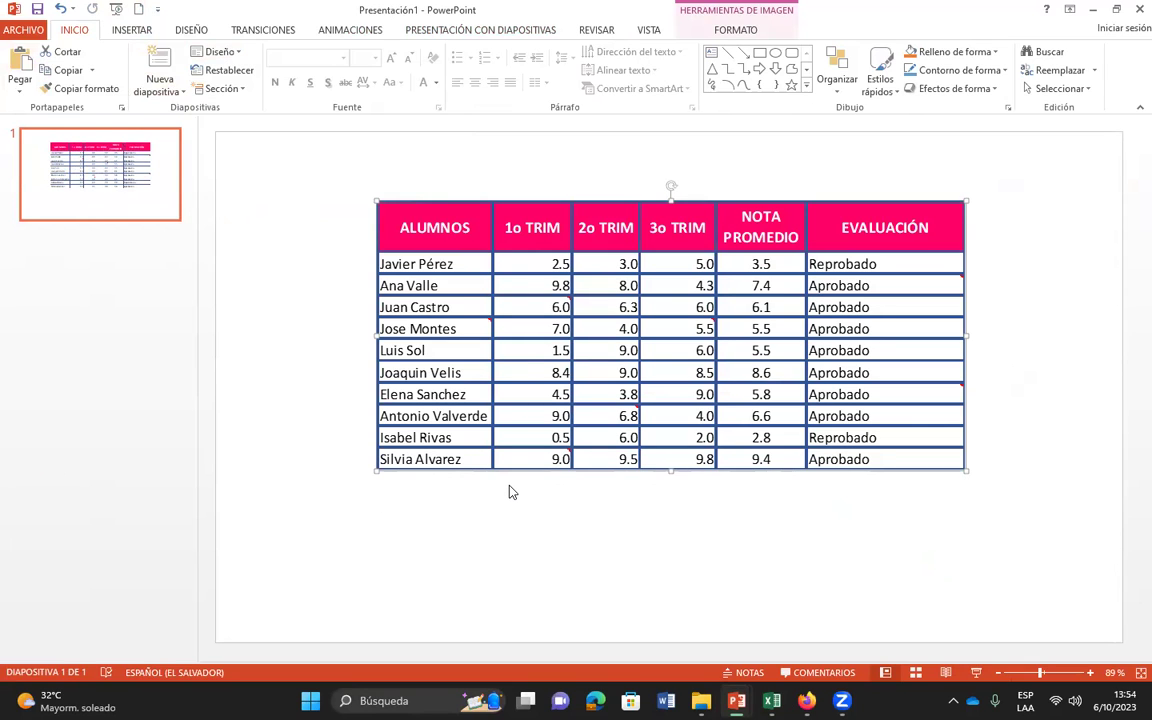
mouse_move(586, 350)
mouse_down()
mouse_move(650, 358)
mouse_move(578, 310)
mouse_up()
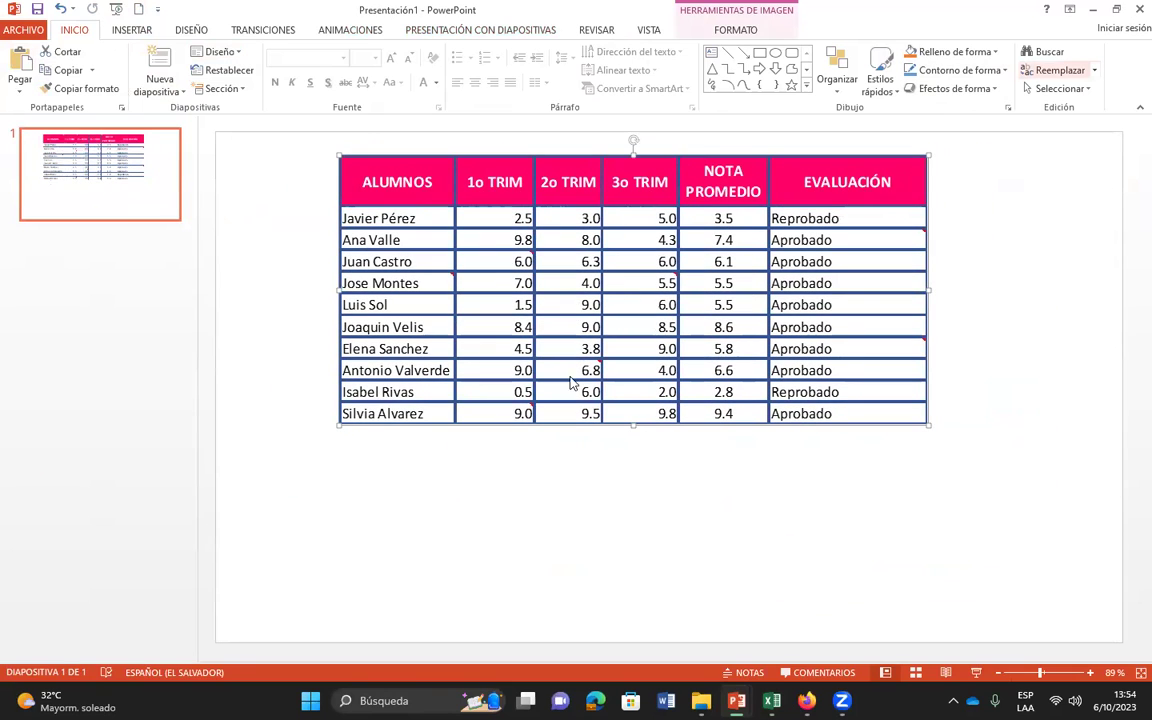
key(alt+Tab)
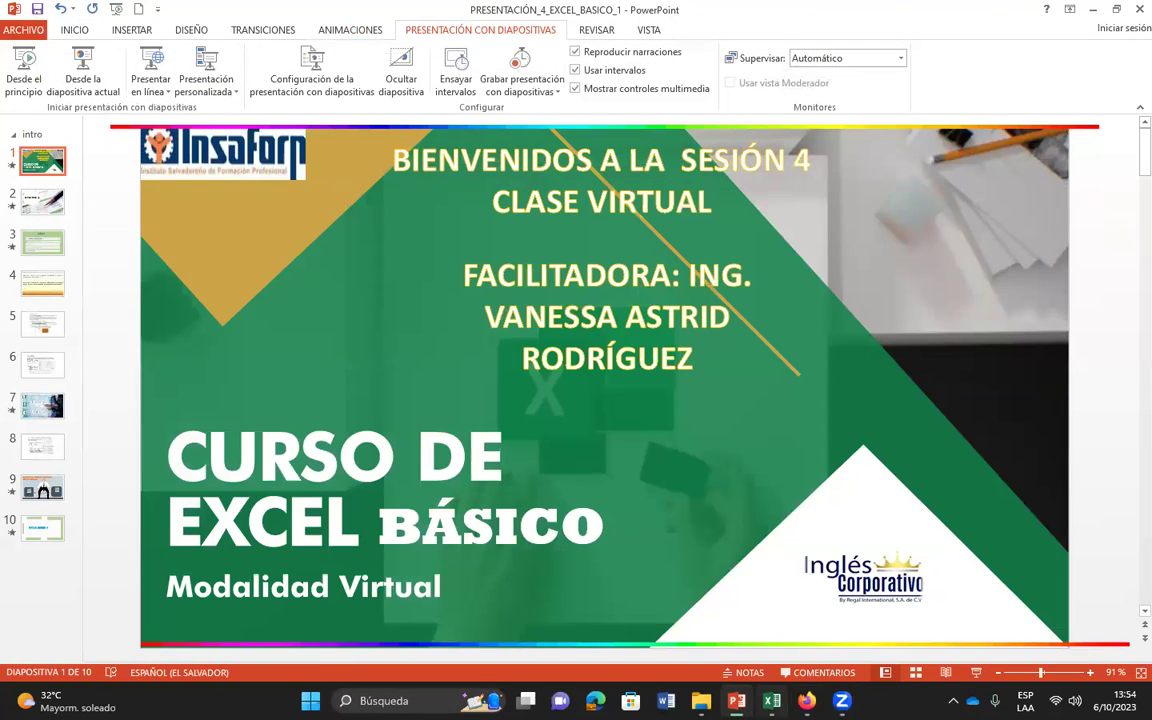
- Back in Excel, move the table picture right to about columns N–T, clear of A1:F11
key(alt+Tab)
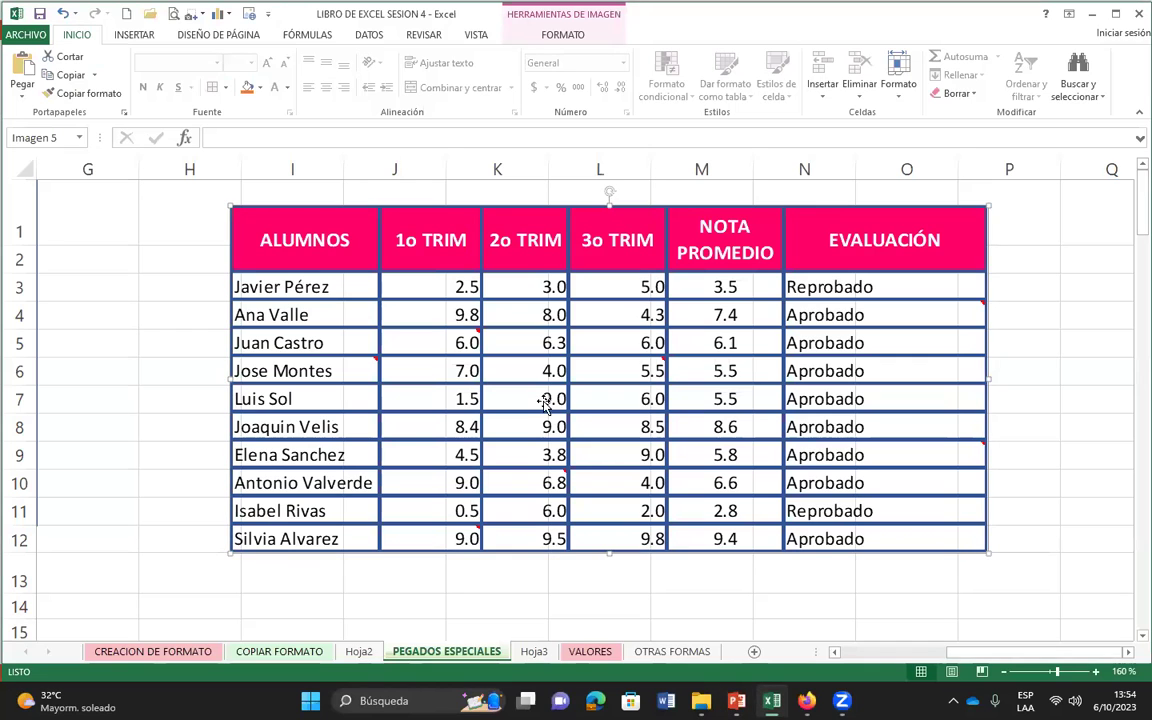
drag(612, 428, 533, 460)
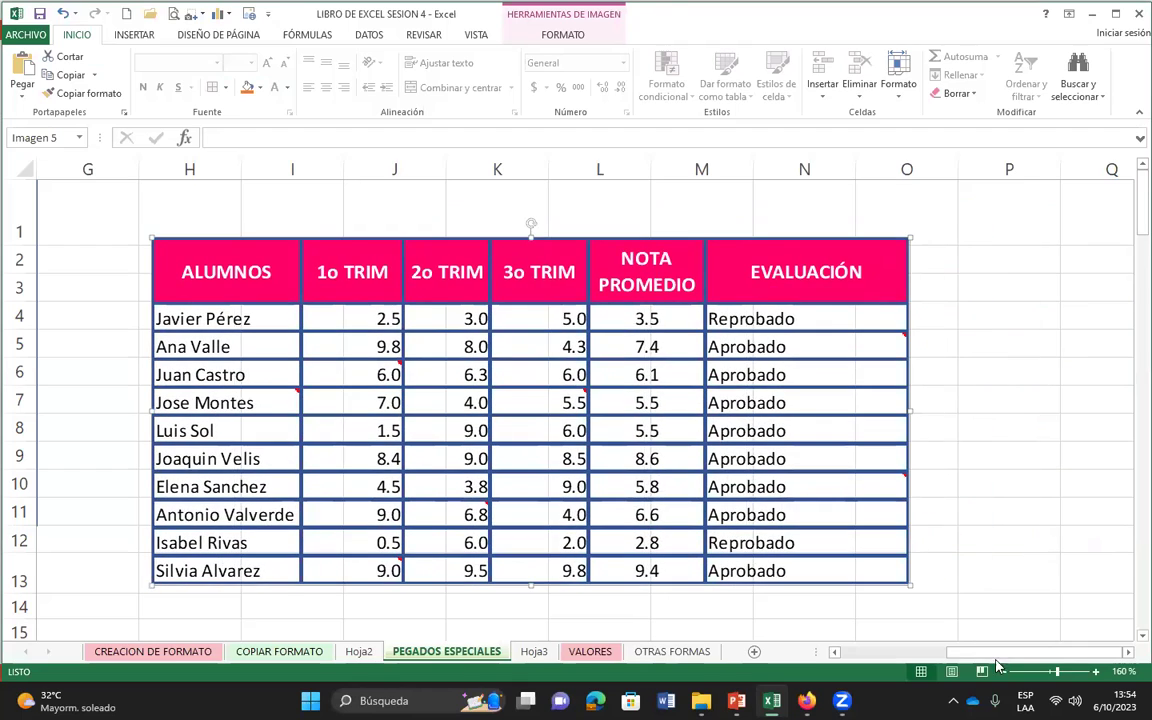
drag(972, 657, 845, 652)
mouse_move(990, 432)
mouse_down()
mouse_move(929, 376)
mouse_move(1029, 403)
mouse_up()
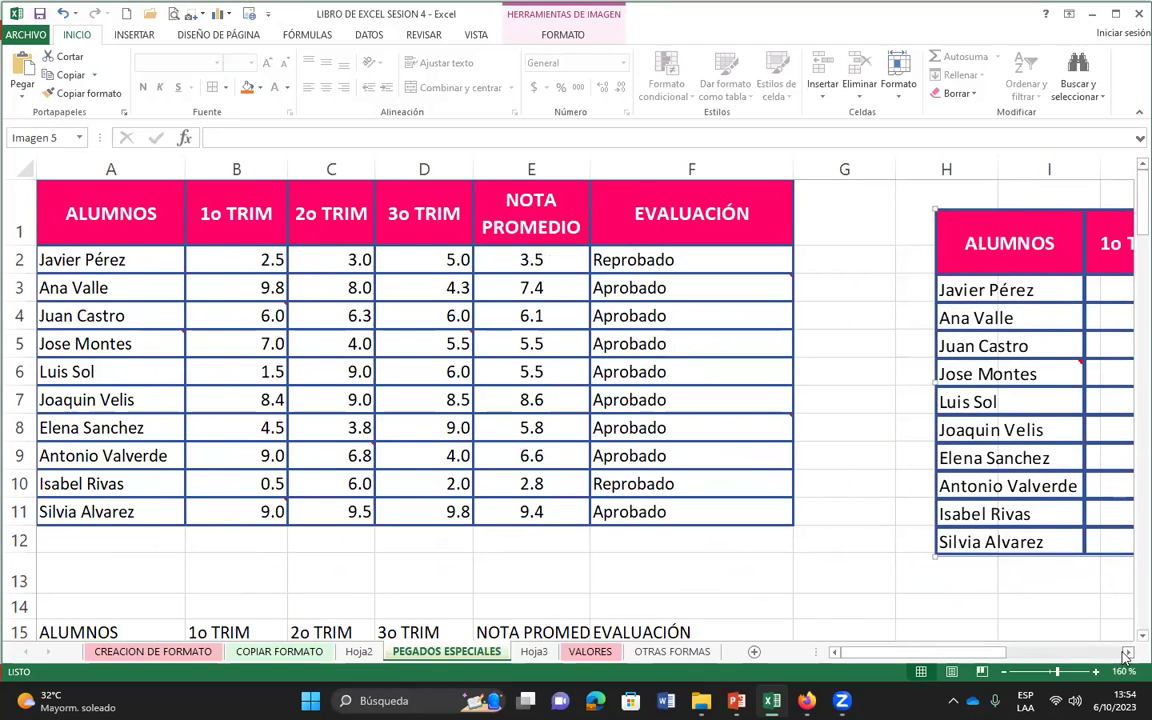
click(1127, 655)
click(1127, 655)
mouse_move(458, 197)
mouse_down()
mouse_move(812, 268)
mouse_move(858, 435)
mouse_move(868, 390)
mouse_up()
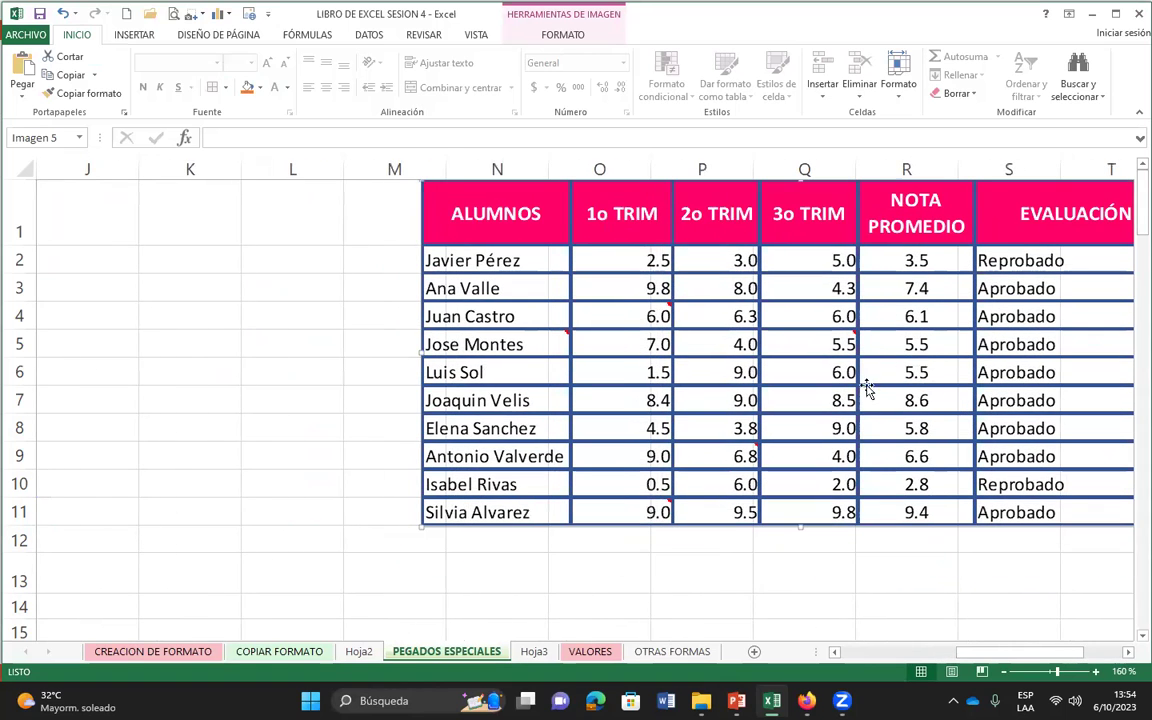
drag(1005, 652, 880, 652)
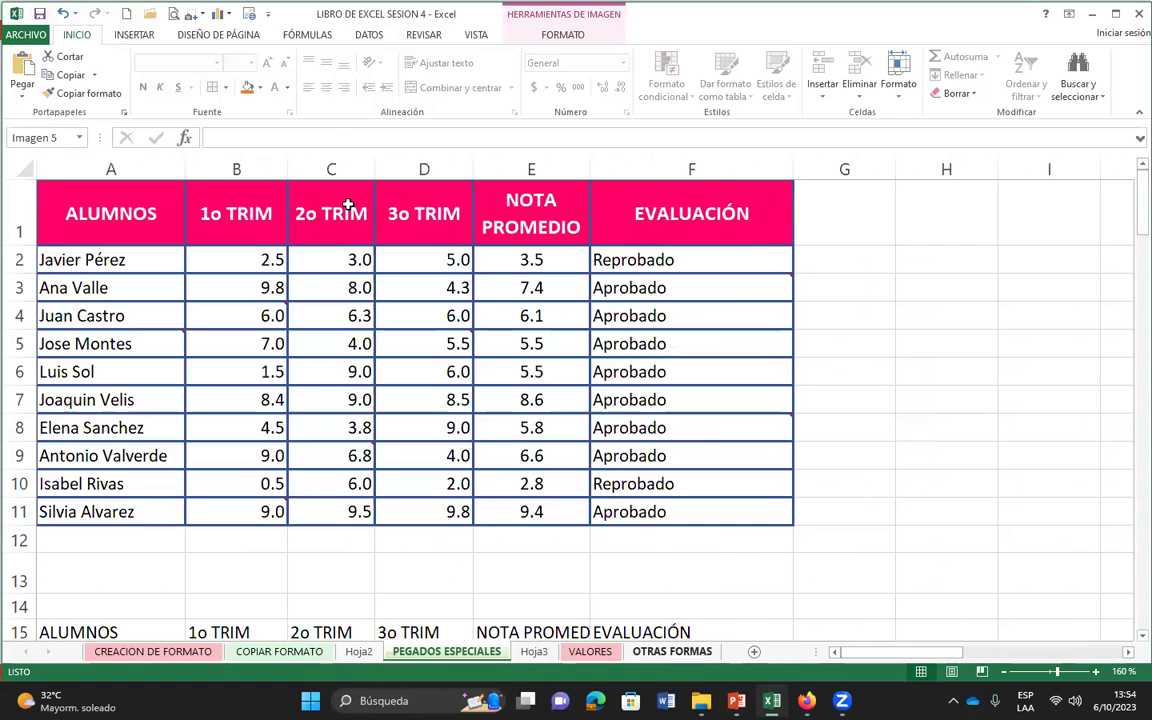
drag(91, 202, 671, 509)
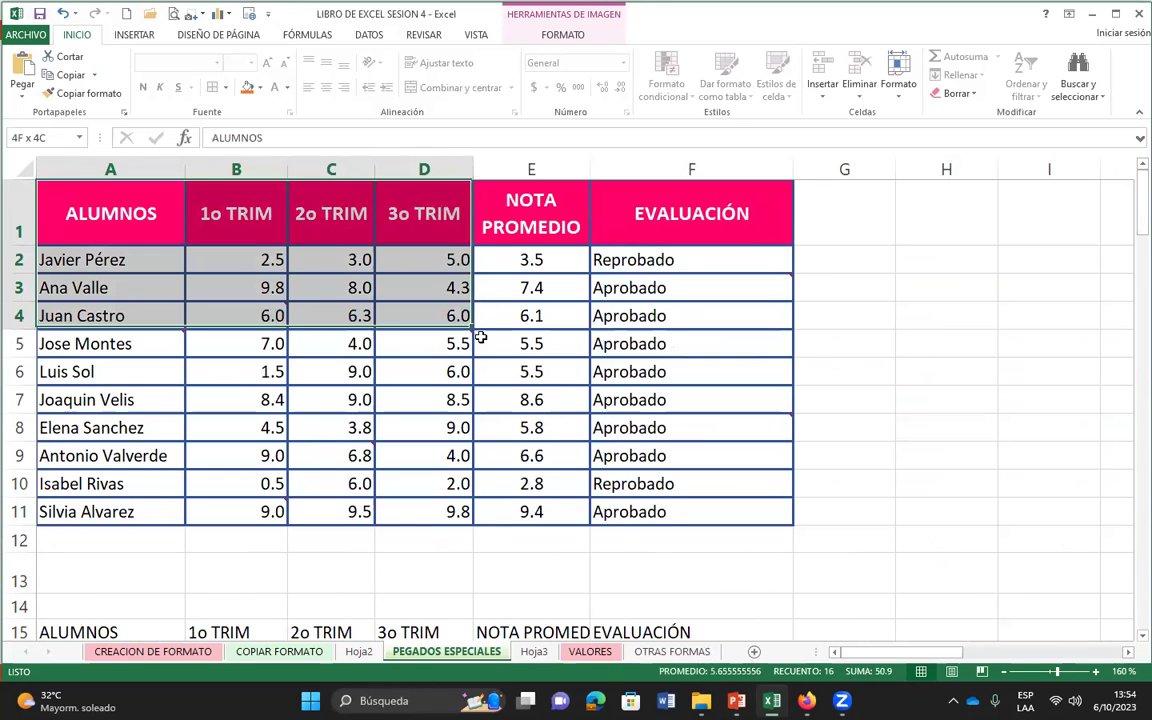
- Copy A1:F11 and paste it at H1 as an Imagen vinculada
click(70, 75)
click(930, 212)
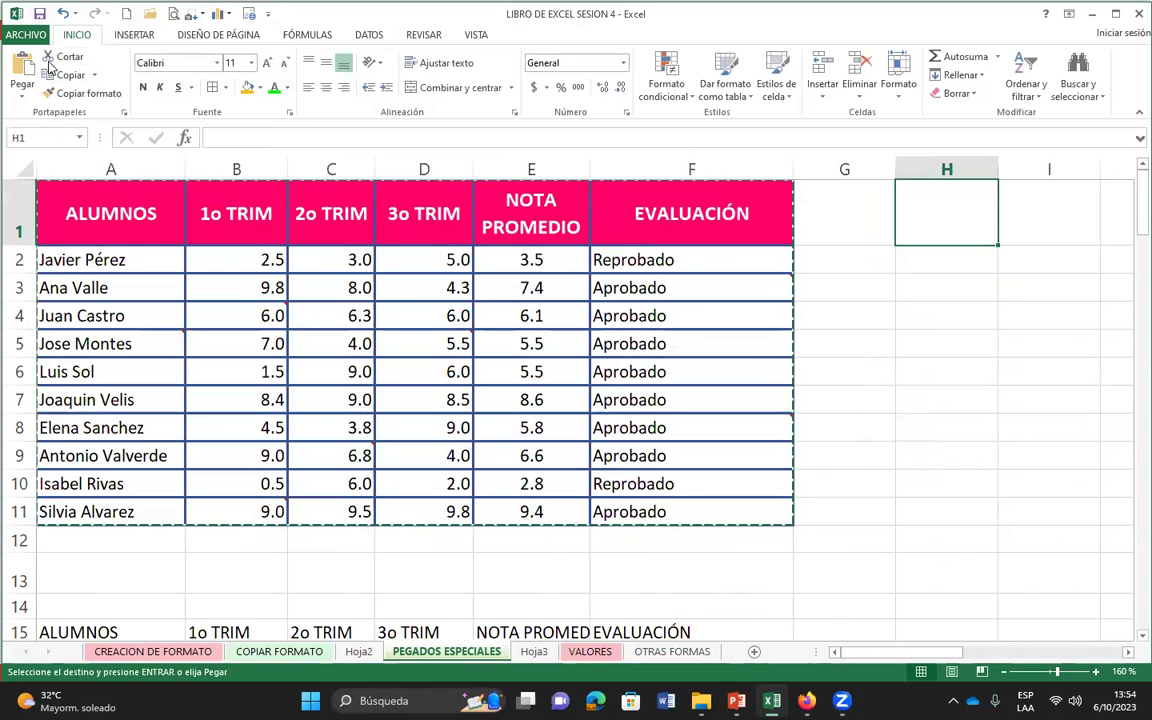
click(22, 96)
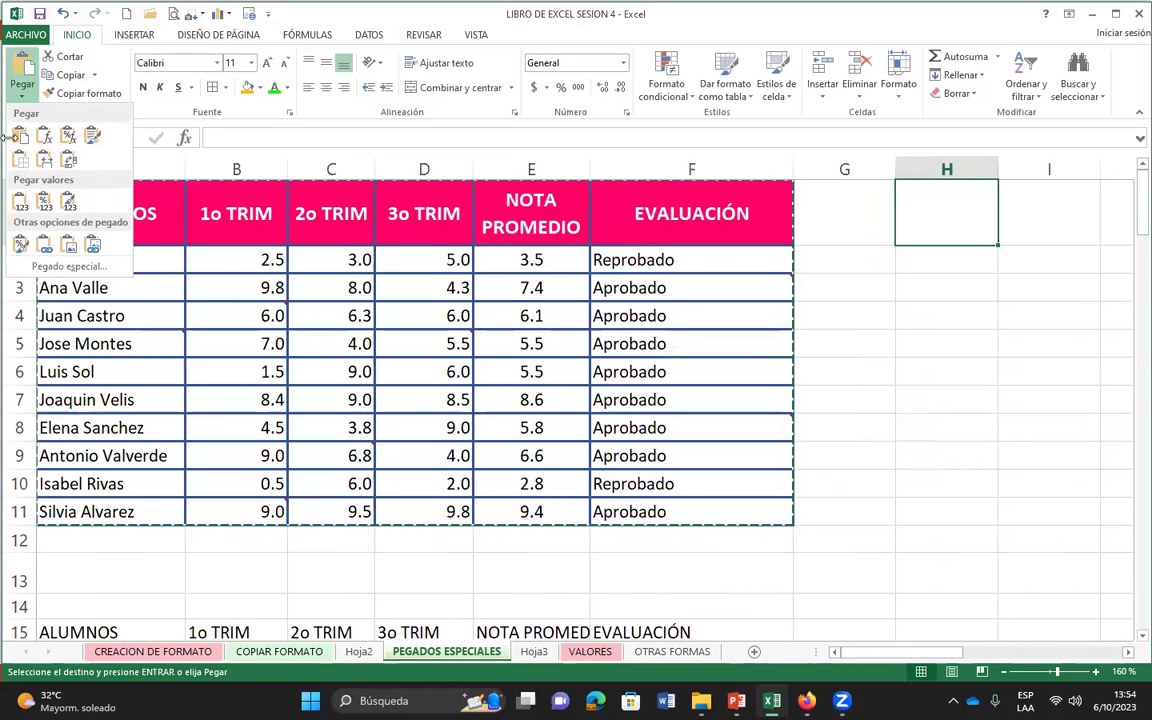
click(93, 246)
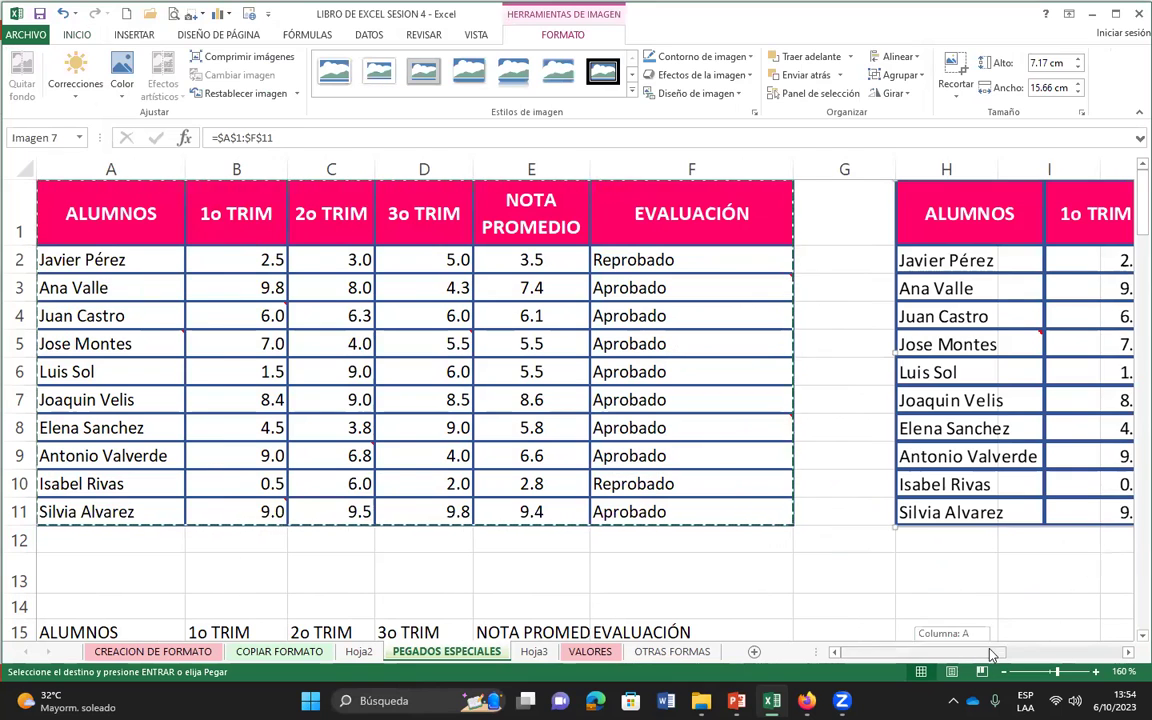
- Drag the linked picture around the sheet, then undo it with Ctrl+Z
scroll(960, 513, right, 5)
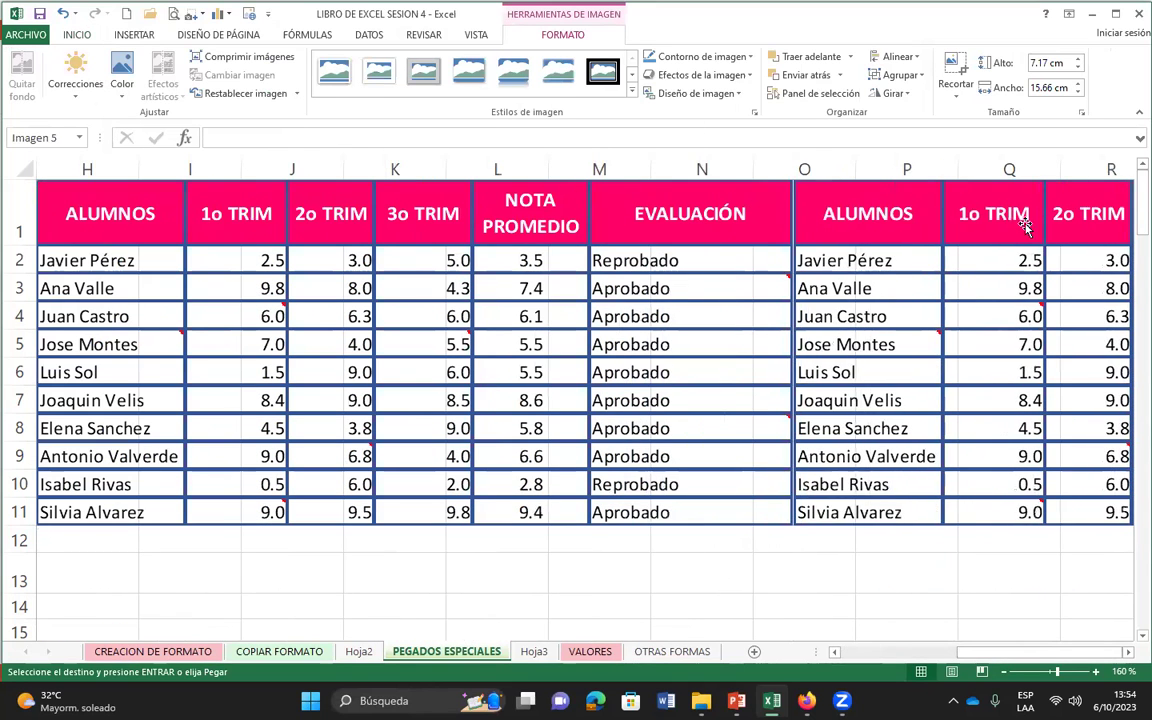
drag(614, 204, 902, 204)
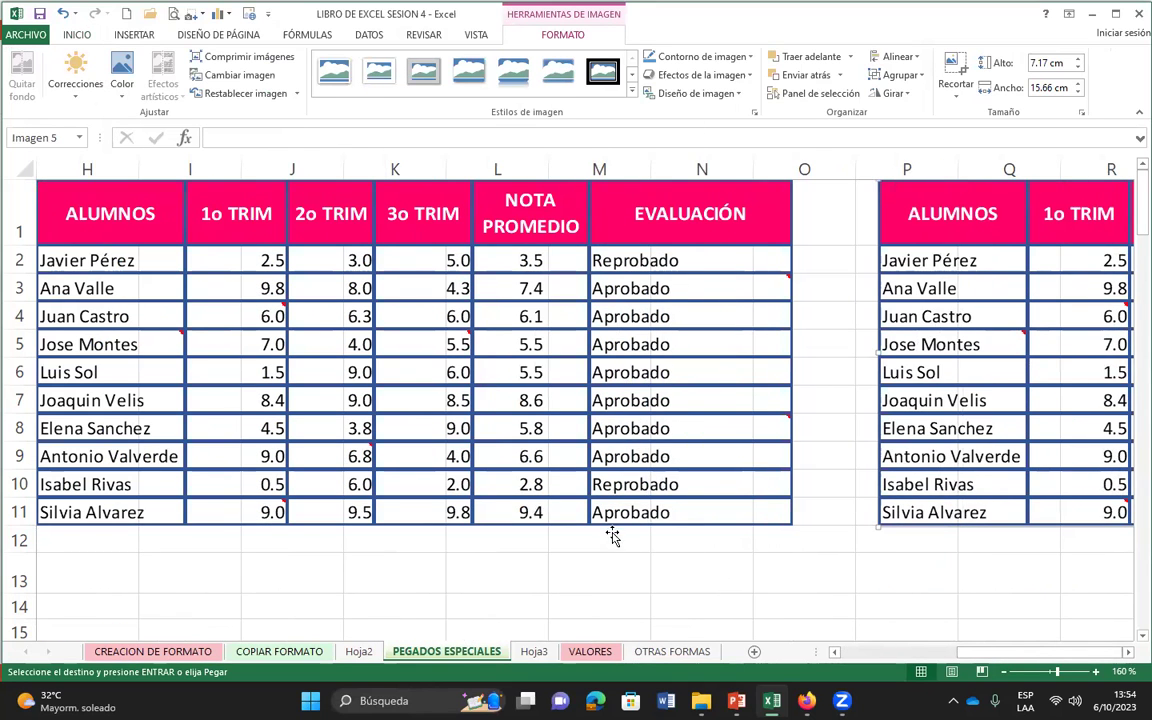
scroll(613, 537, down, 3)
mouse_move(627, 290)
mouse_down()
mouse_move(620, 273)
mouse_move(458, 335)
mouse_up()
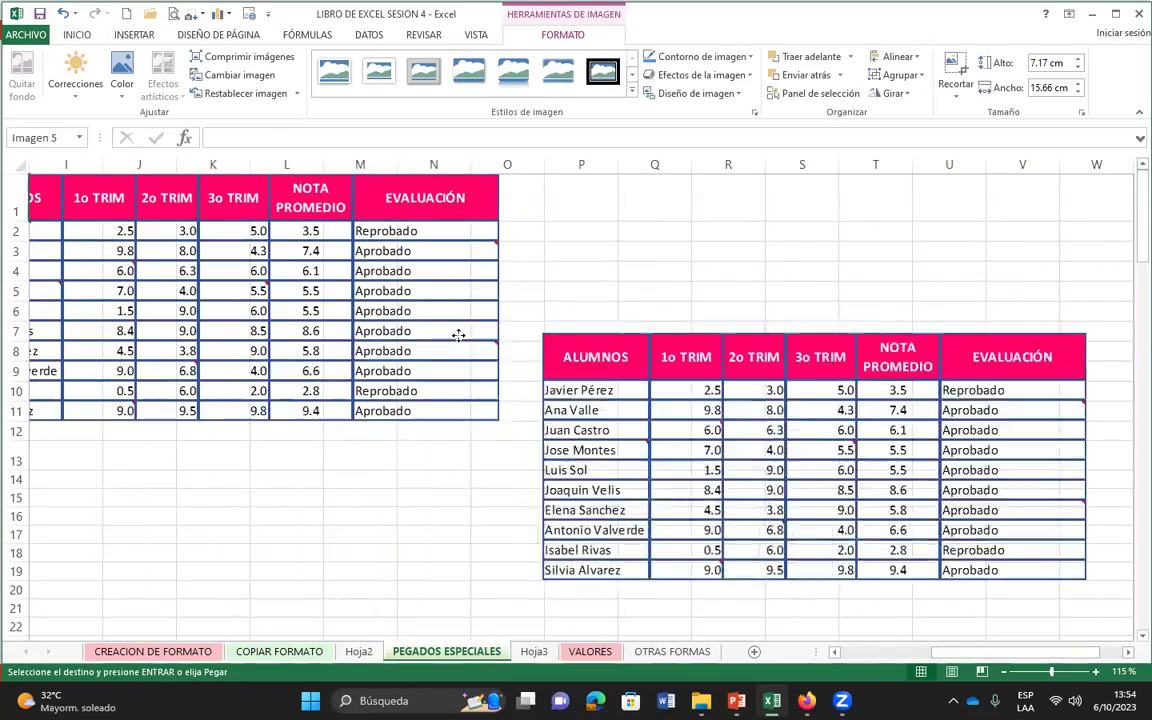
drag(458, 335, 220, 253)
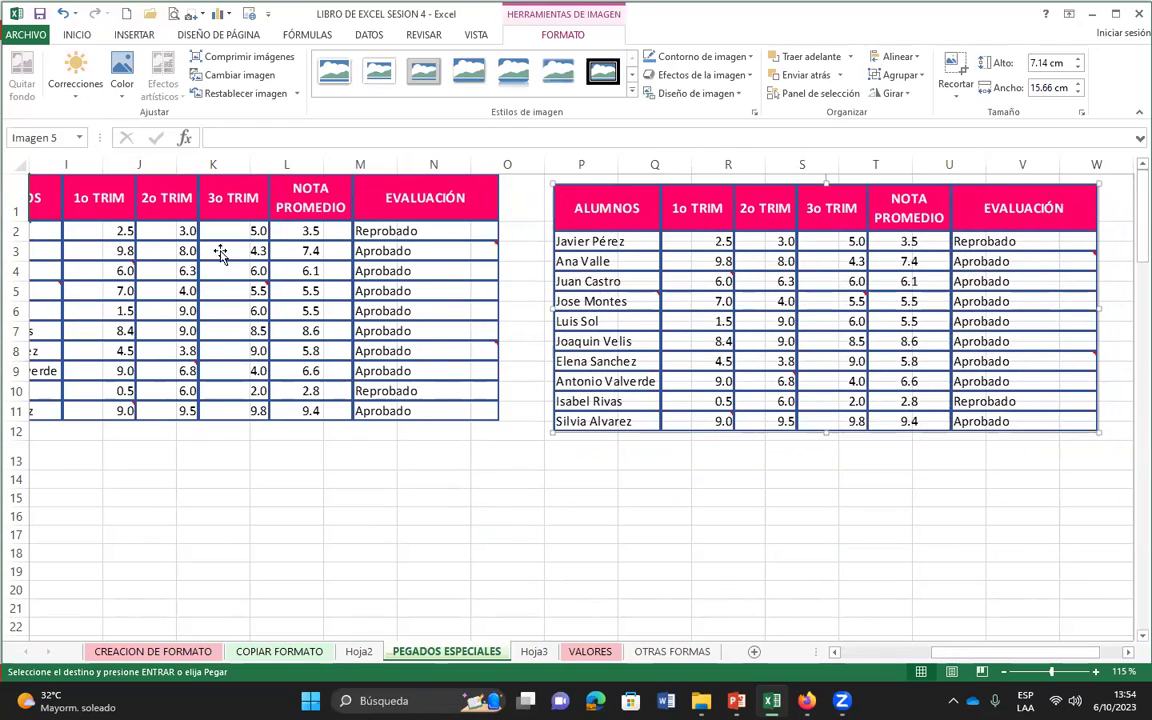
click(104, 230)
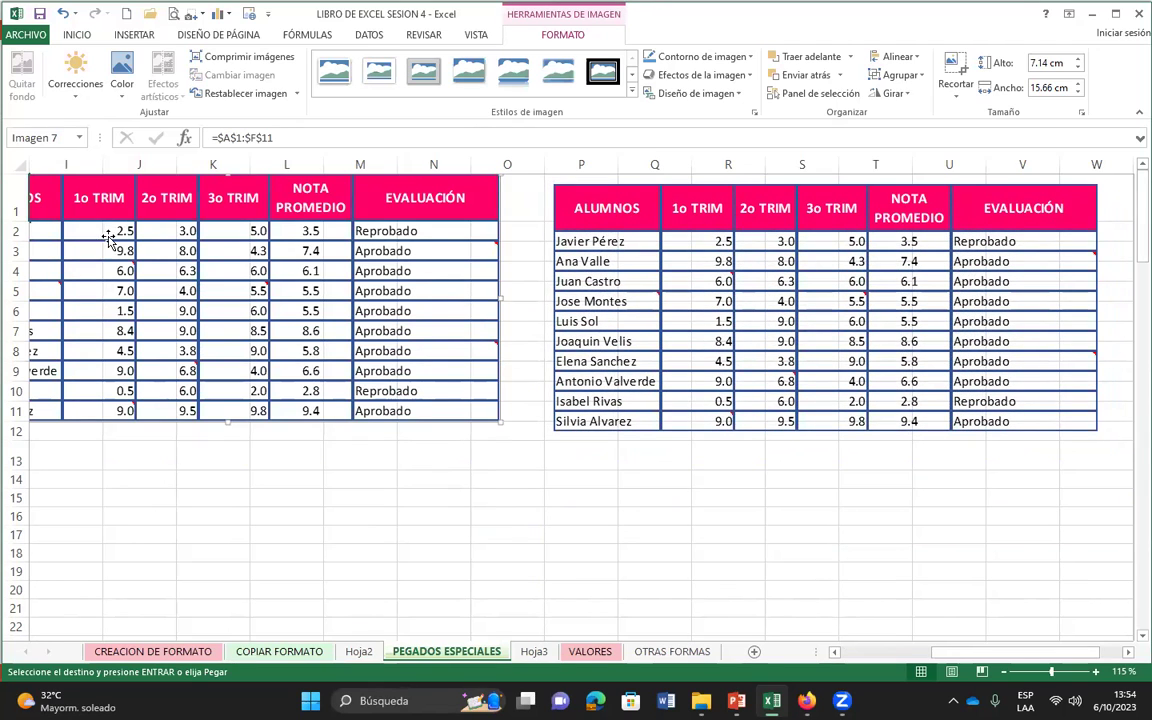
click(255, 500)
drag(277, 336, 595, 390)
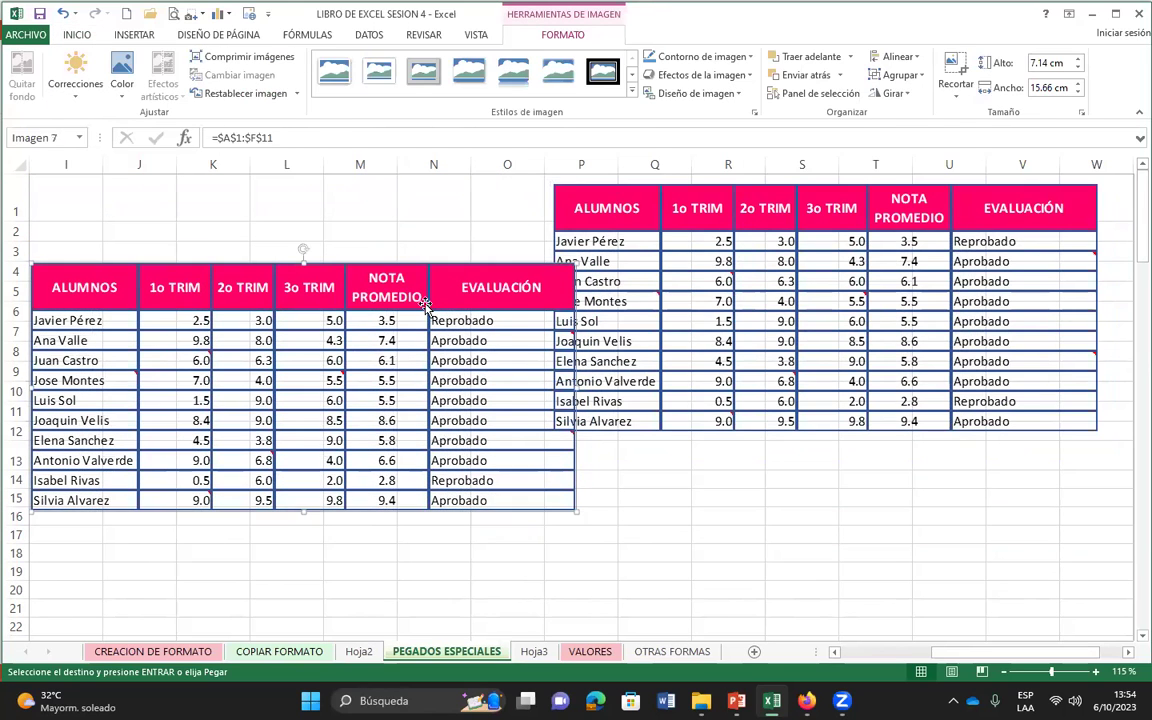
key(ctrl+z)
key(ctrl+z)
key(ctrl+z)
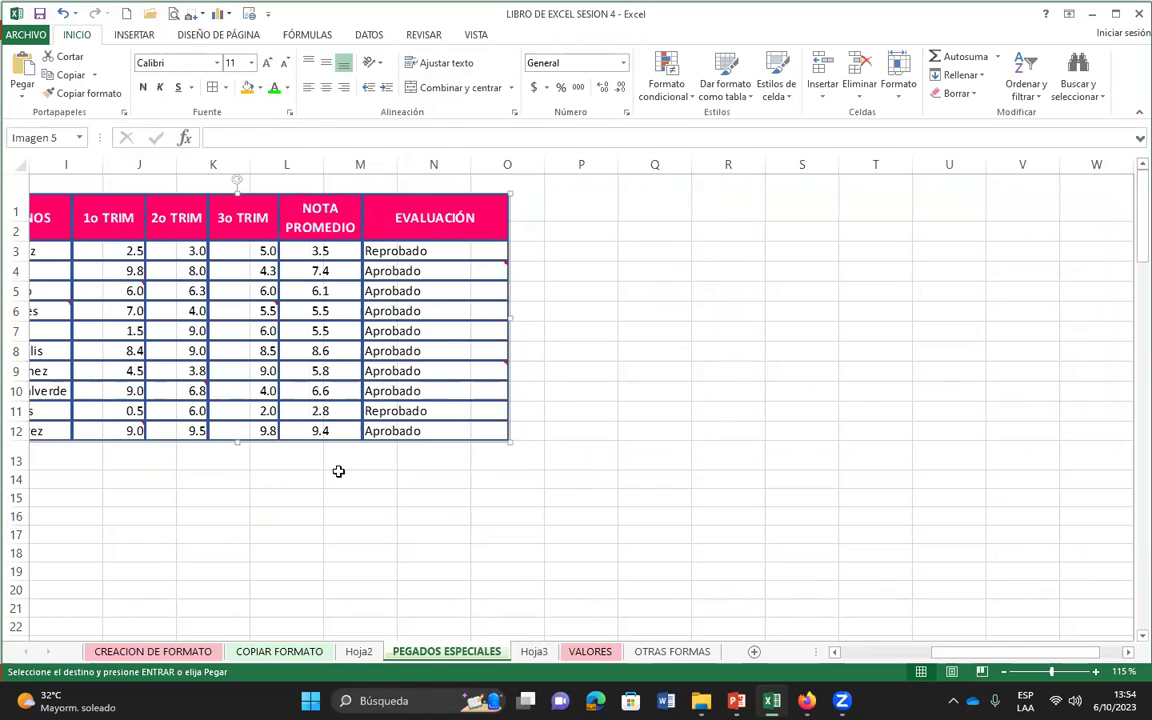
- Enter 'VA' in B2 to see if the table picture changes, then undo it
click(912, 652)
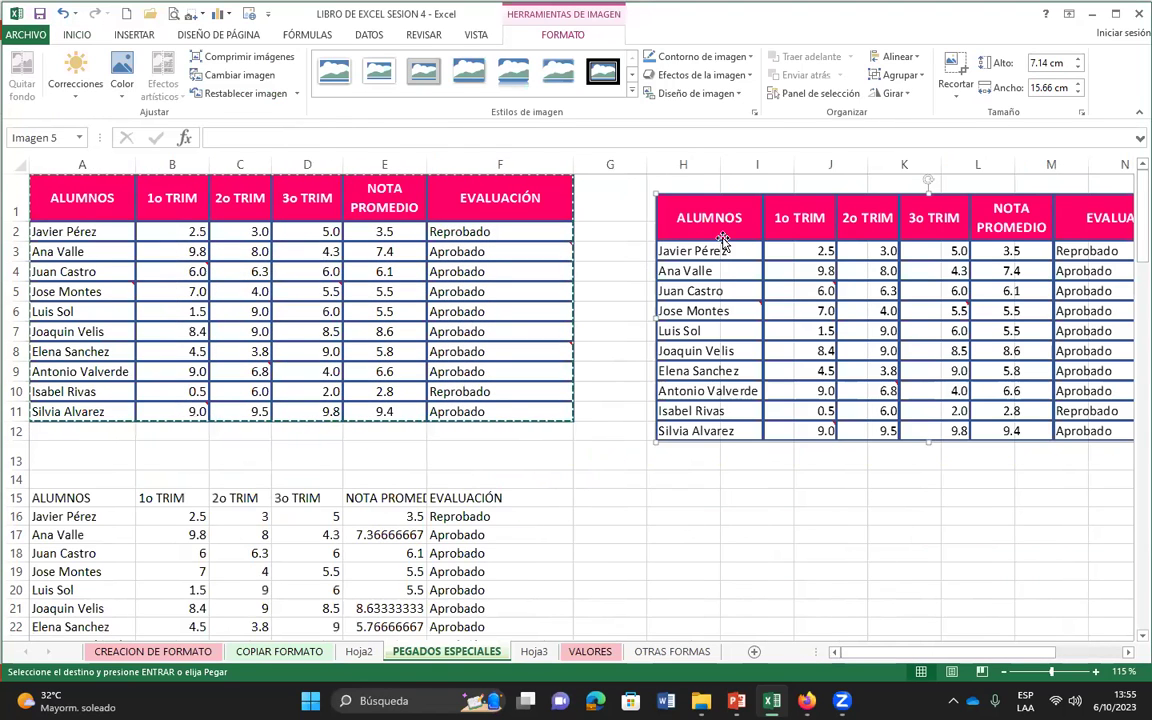
drag(708, 255, 686, 243)
click(170, 231)
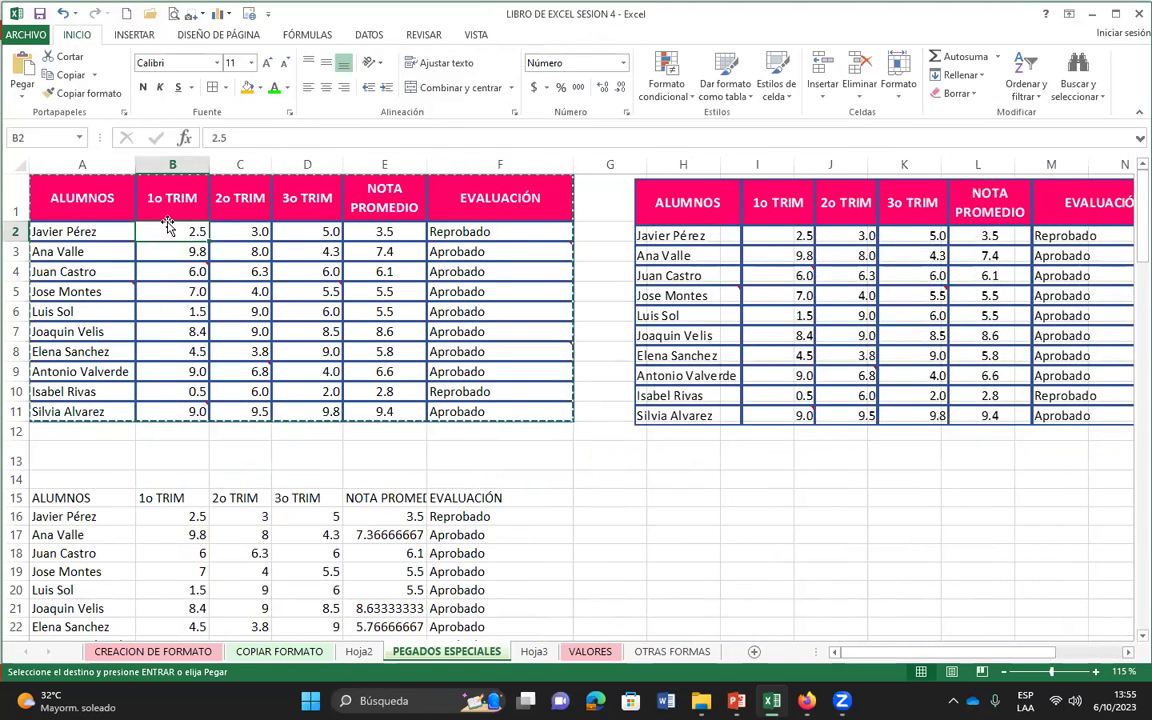
text(VANESS)
key(Return)
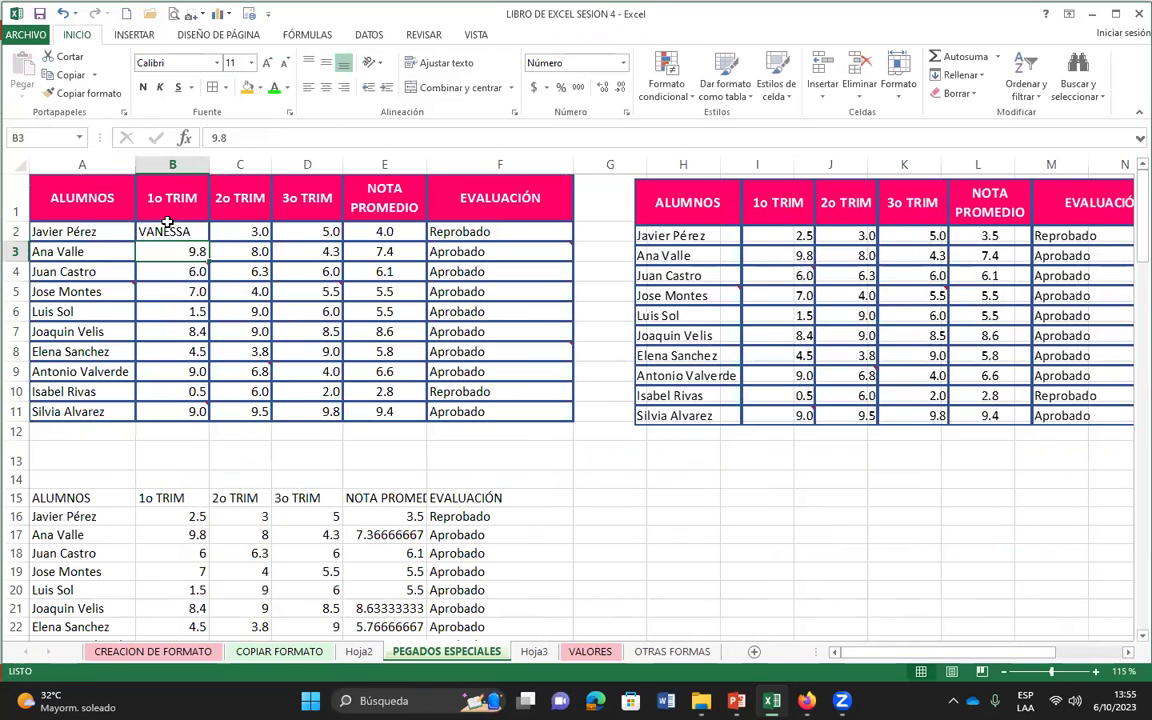
click(722, 219)
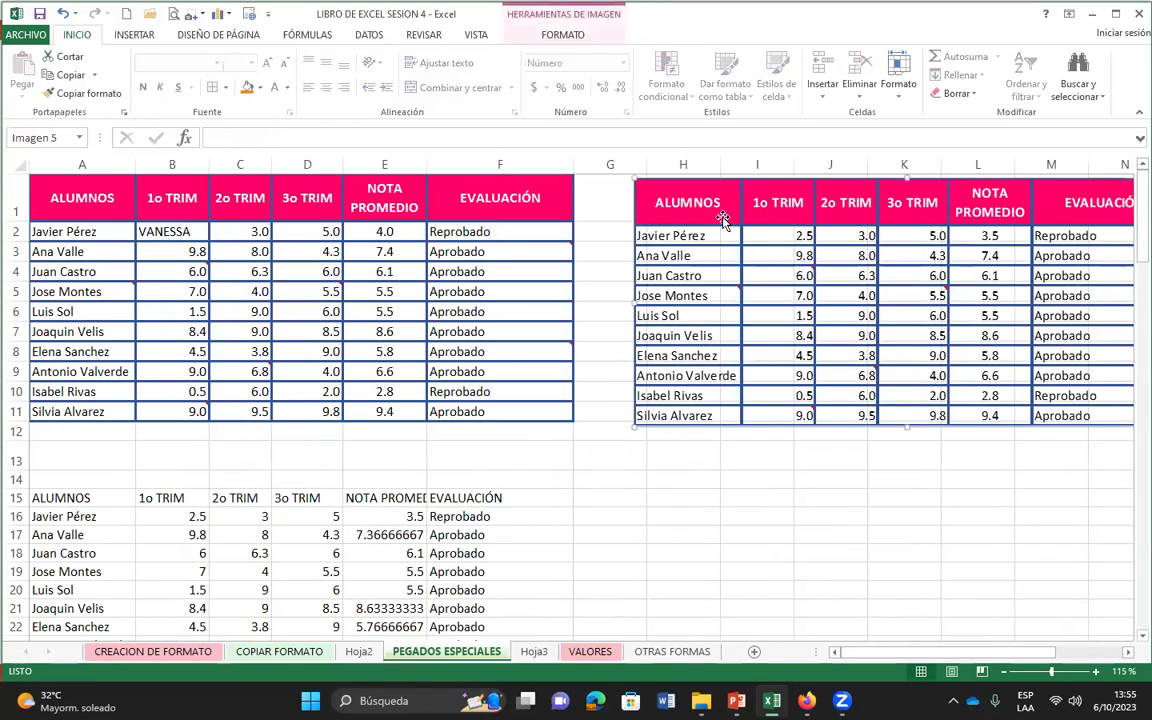
key(Delete)
key(ctrl+z)
key(ctrl+z)
key(ctrl+z)
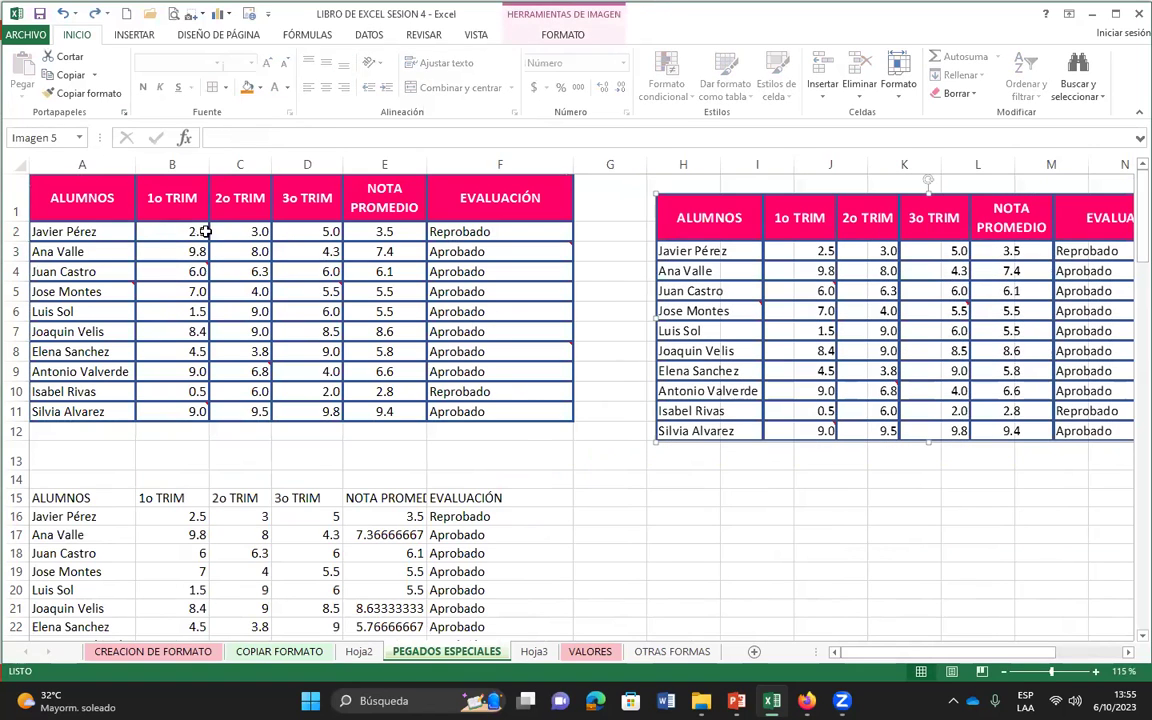
- Enter 'FGF' in C2 and undo it, then delete the right-hand table picture
click(237, 239)
text(FGF)
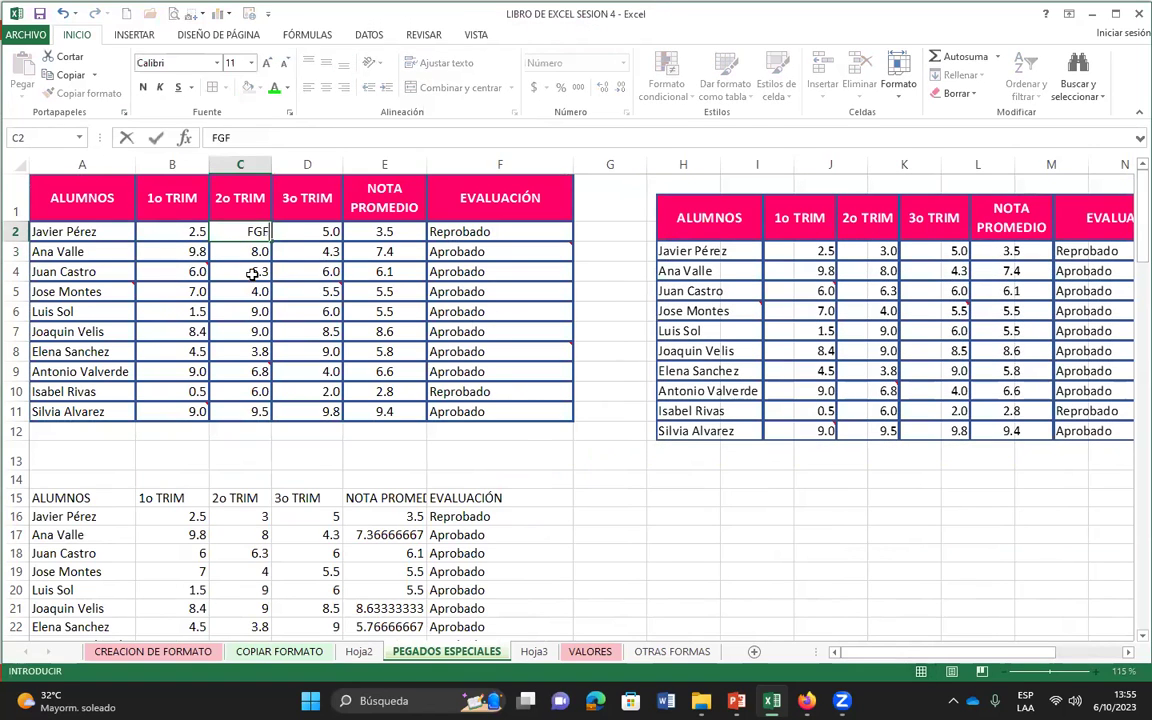
click(252, 279)
key(ctrl+z)
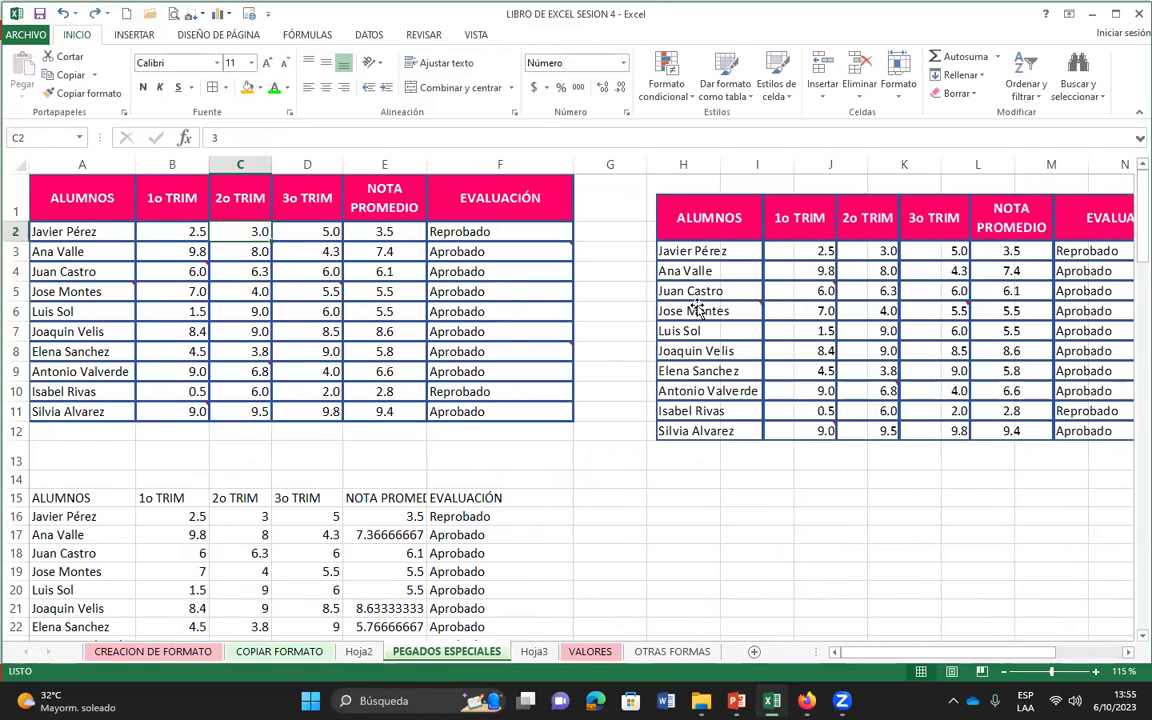
click(766, 280)
key(Delete)
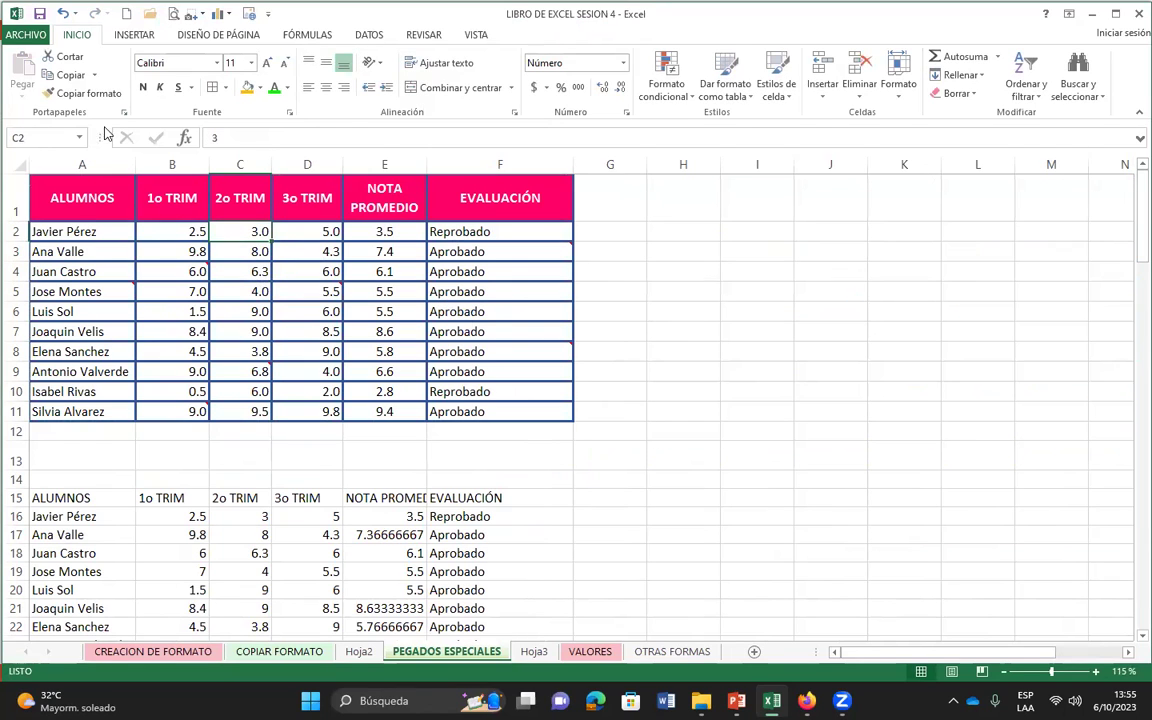
- Copy A1:F11 and paste it at H1 as an Imagen vinculada, ending copy mode
drag(86, 196, 543, 408)
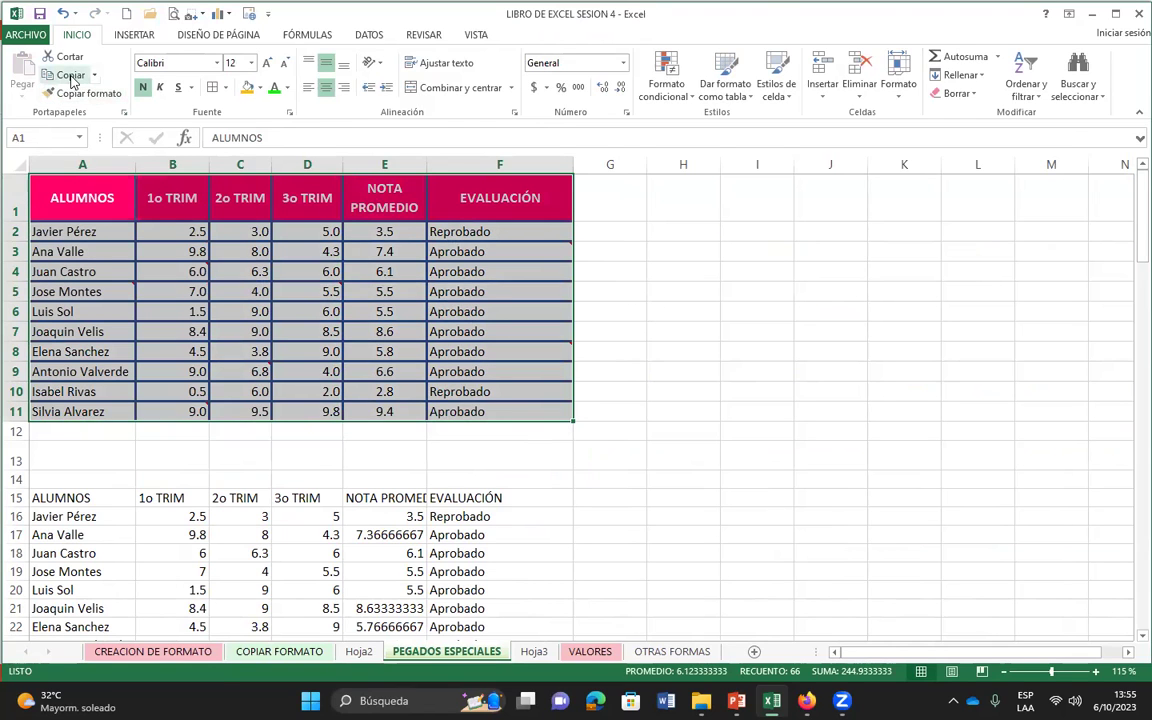
click(68, 75)
click(700, 212)
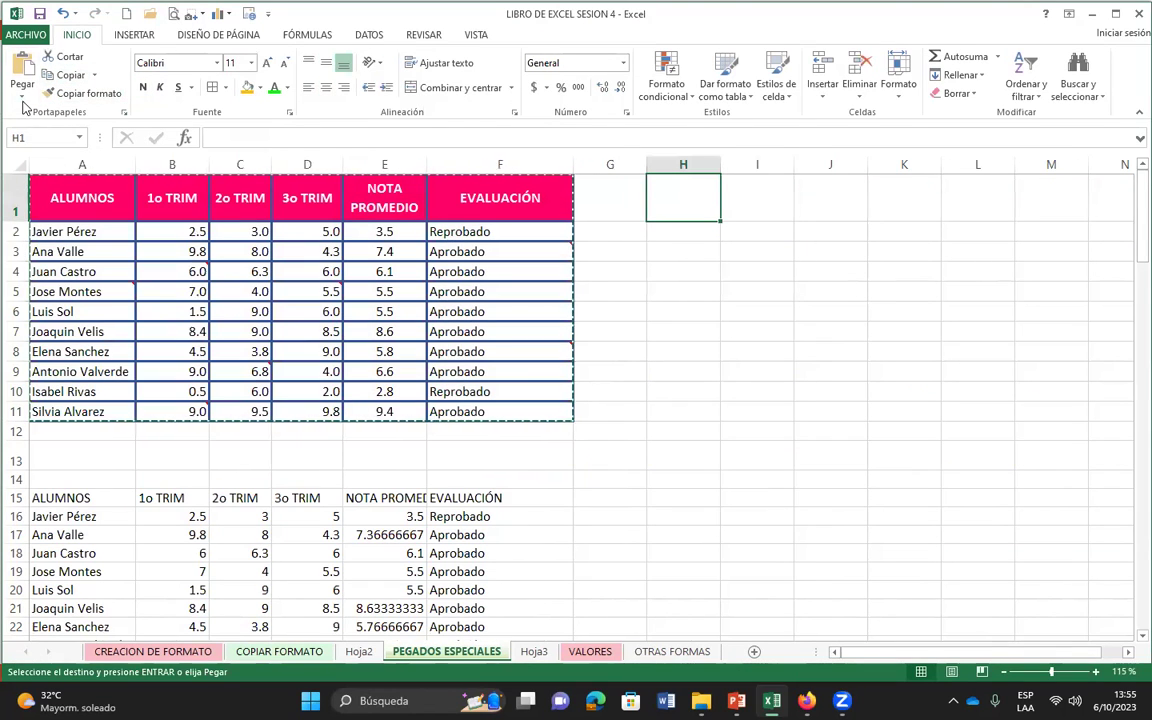
click(22, 90)
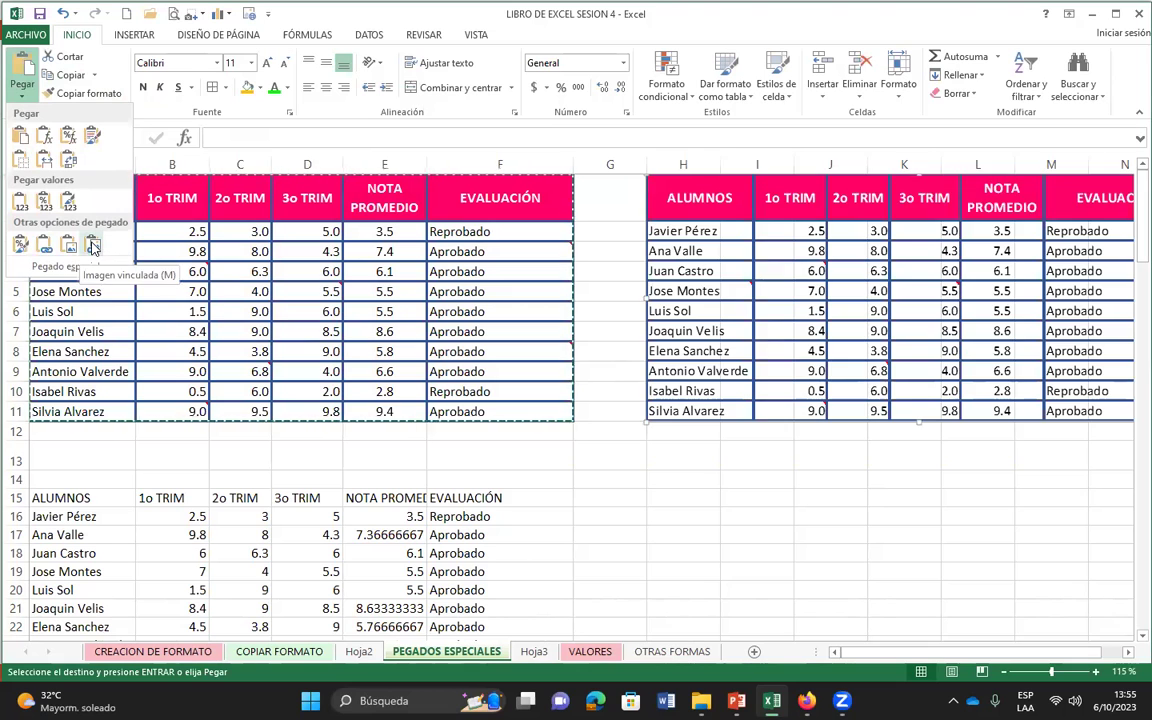
click(92, 245)
click(695, 478)
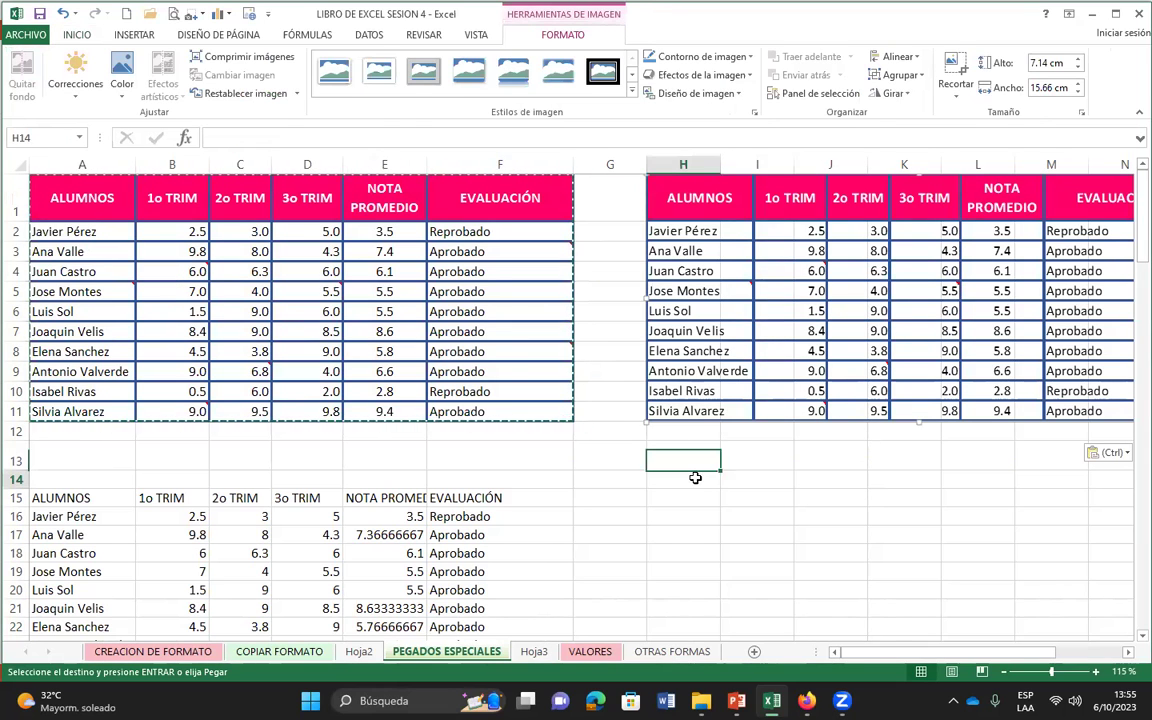
key(Escape)
- Type five new student names into A2:A6, with the linked picture updating to match
click(172, 233)
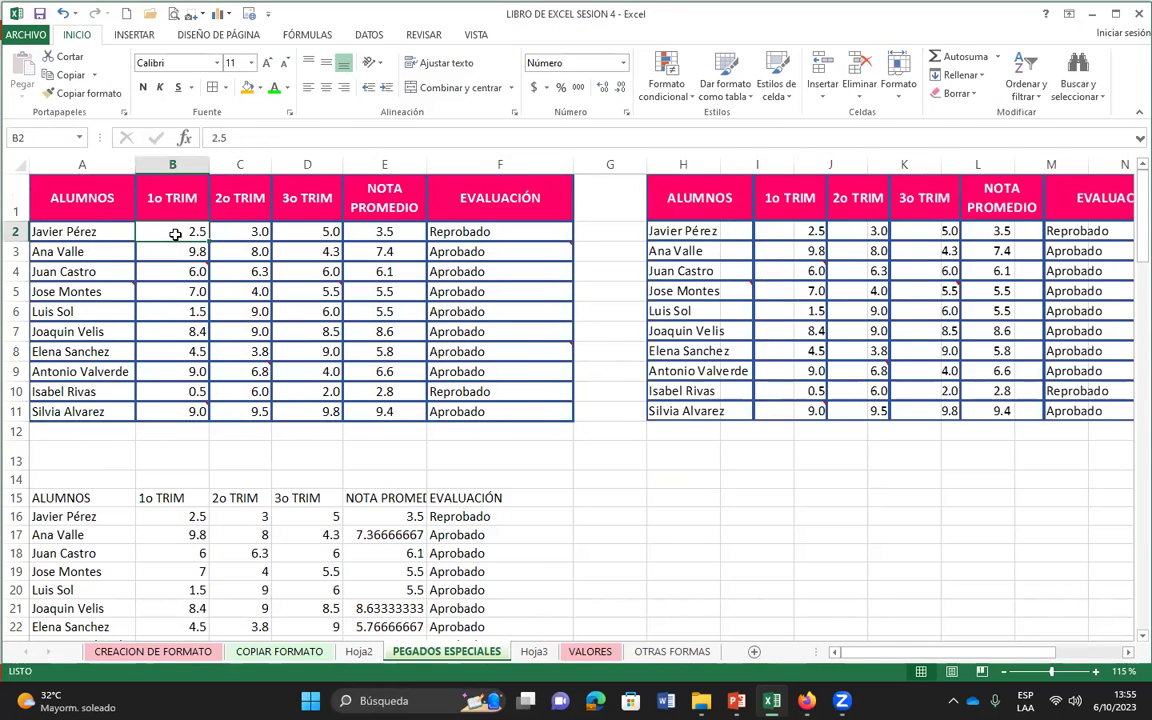
click(88, 233)
text(VAN)
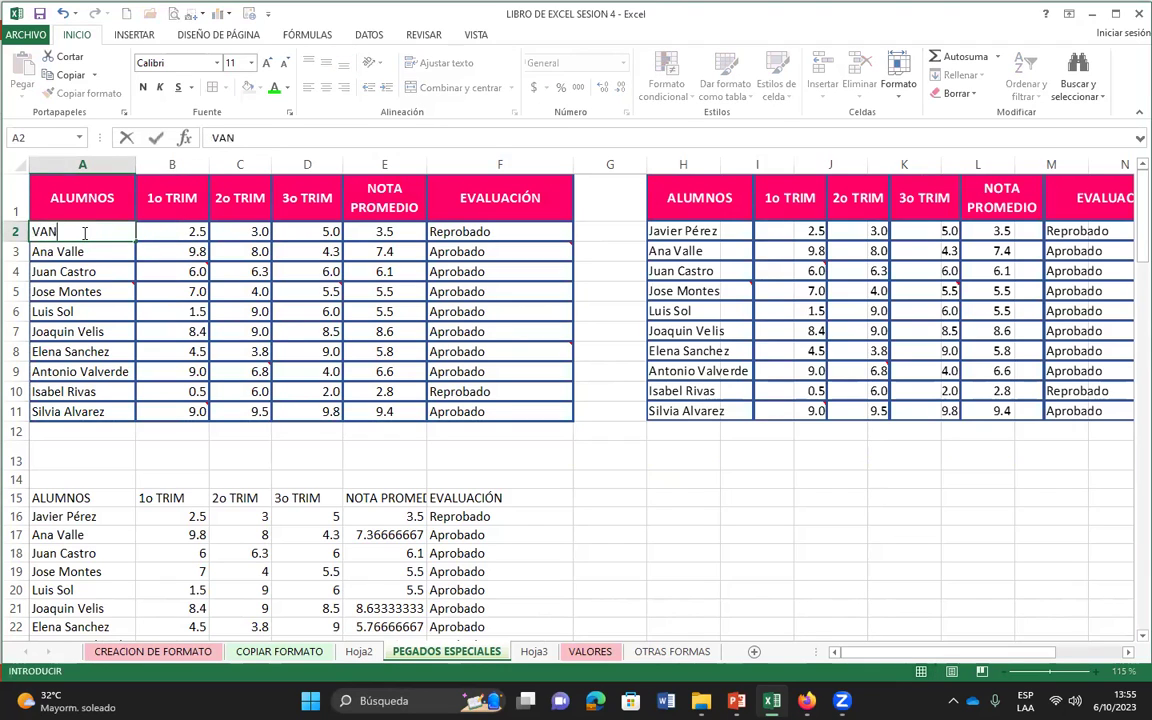
text(ESSA)
key(Return)
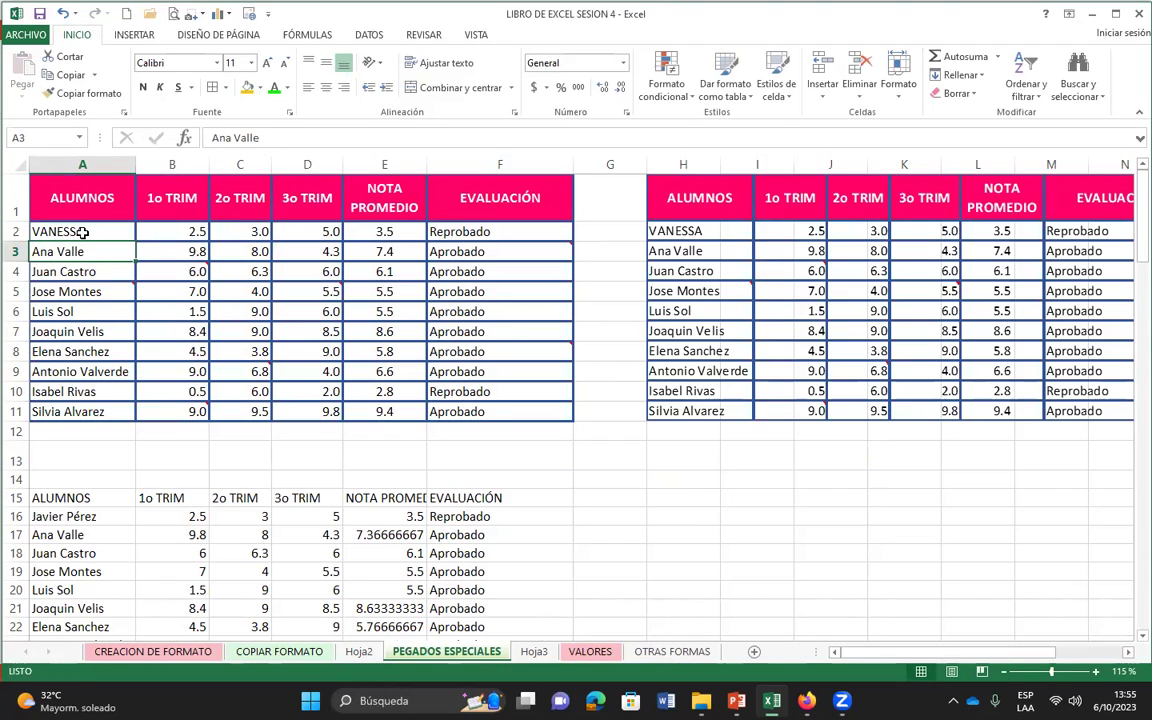
text(CARLOS)
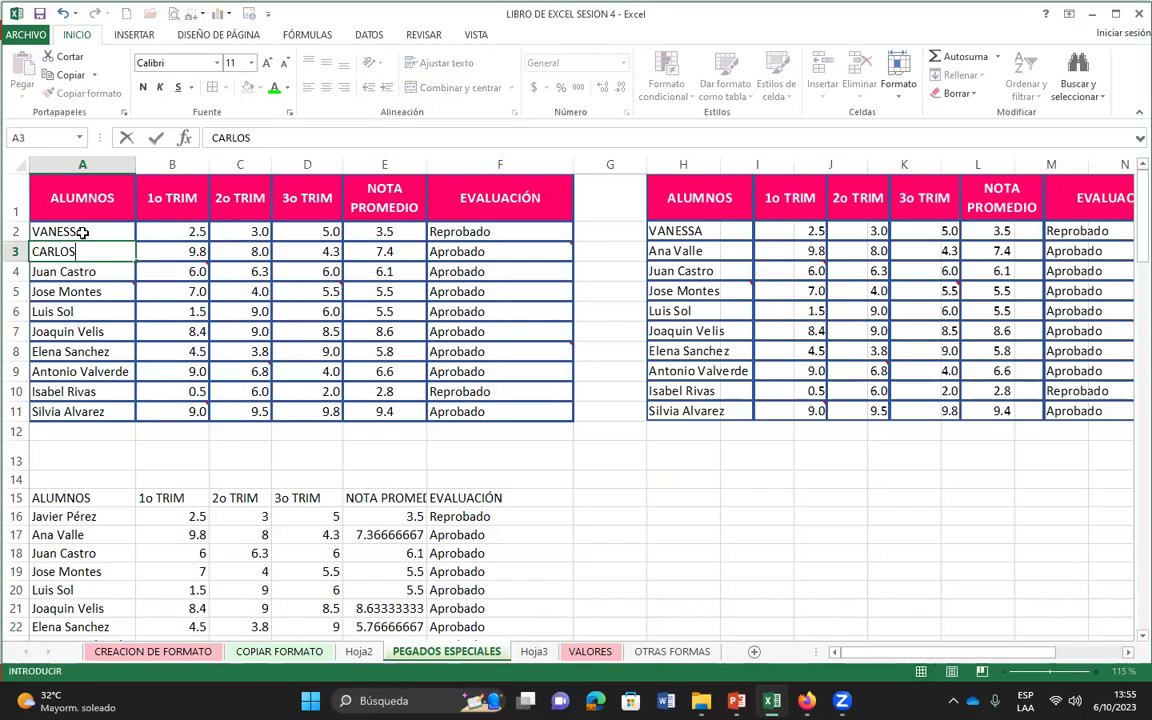
key(Return)
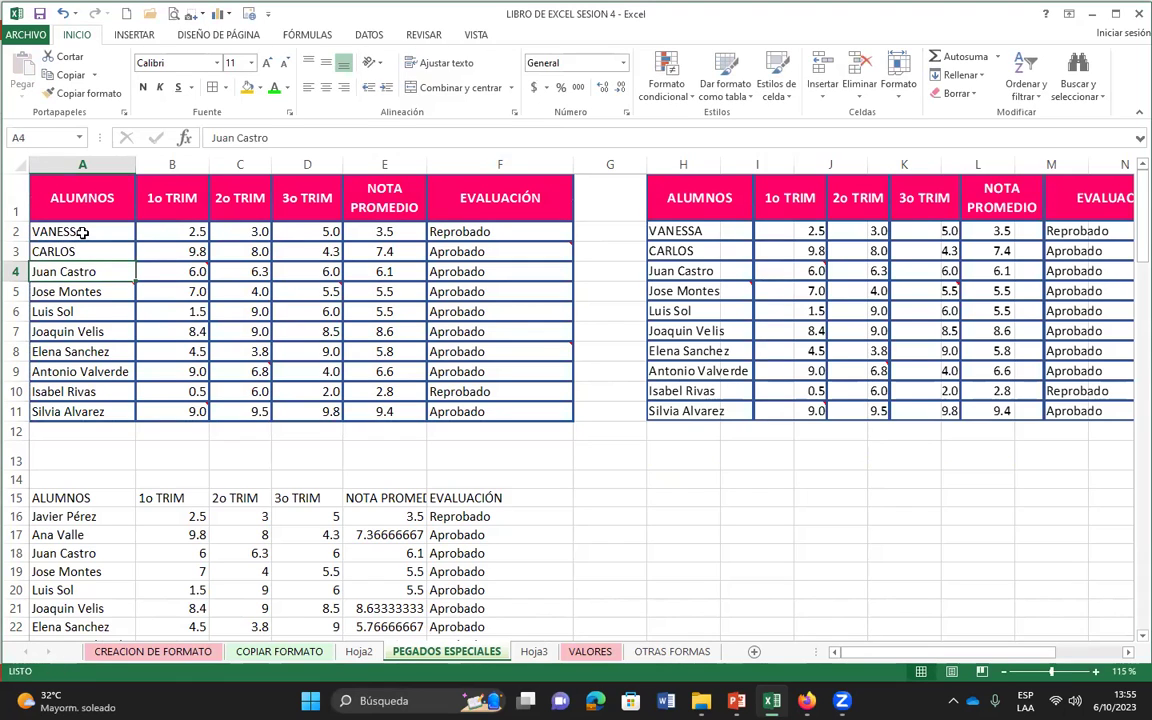
text(MARIA)
key(Return)
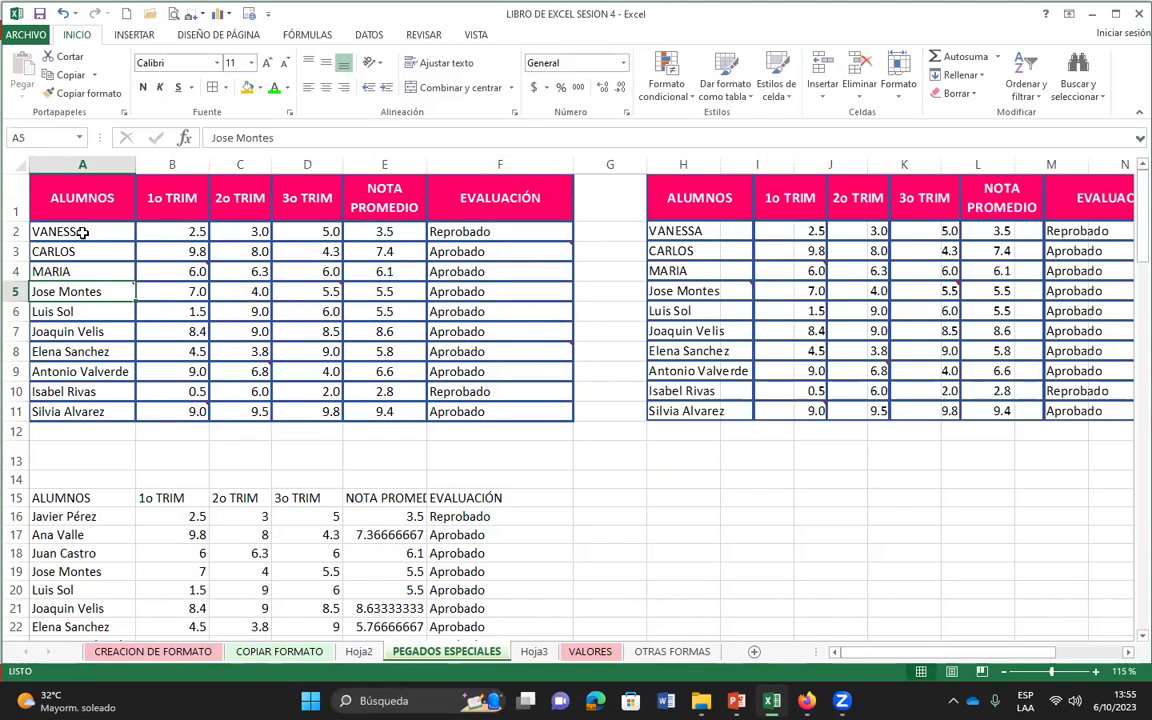
text(CESAR)
key(Return)
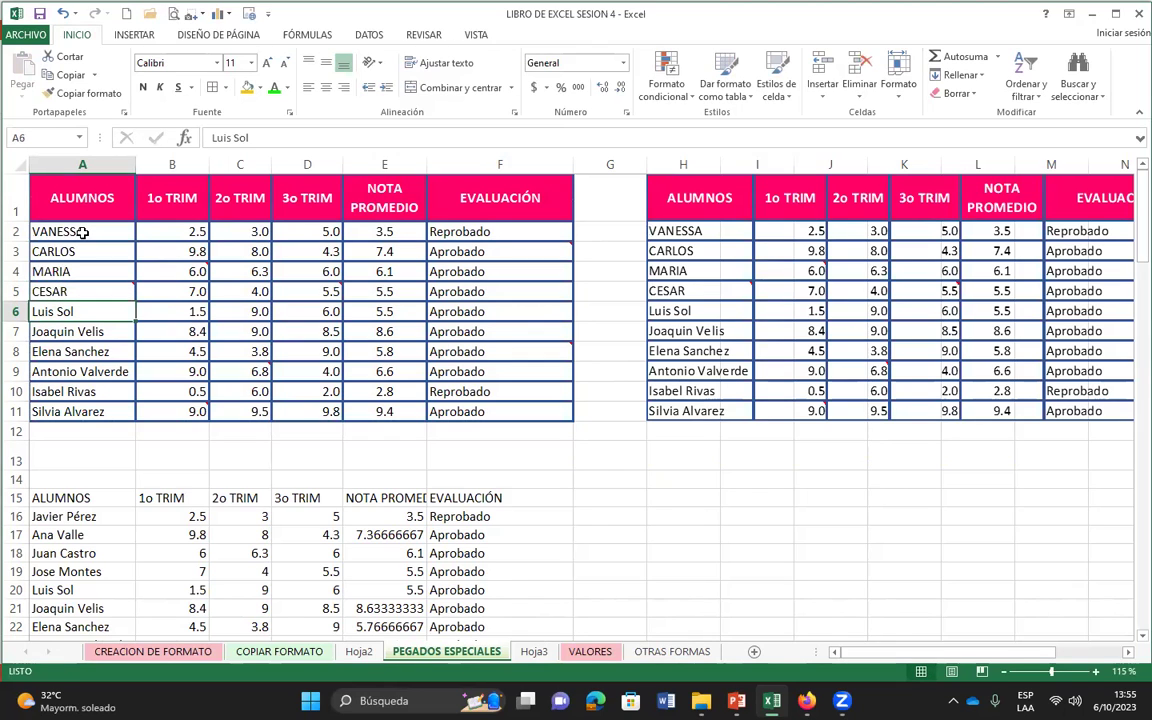
text(OSCAR)
key(Return)
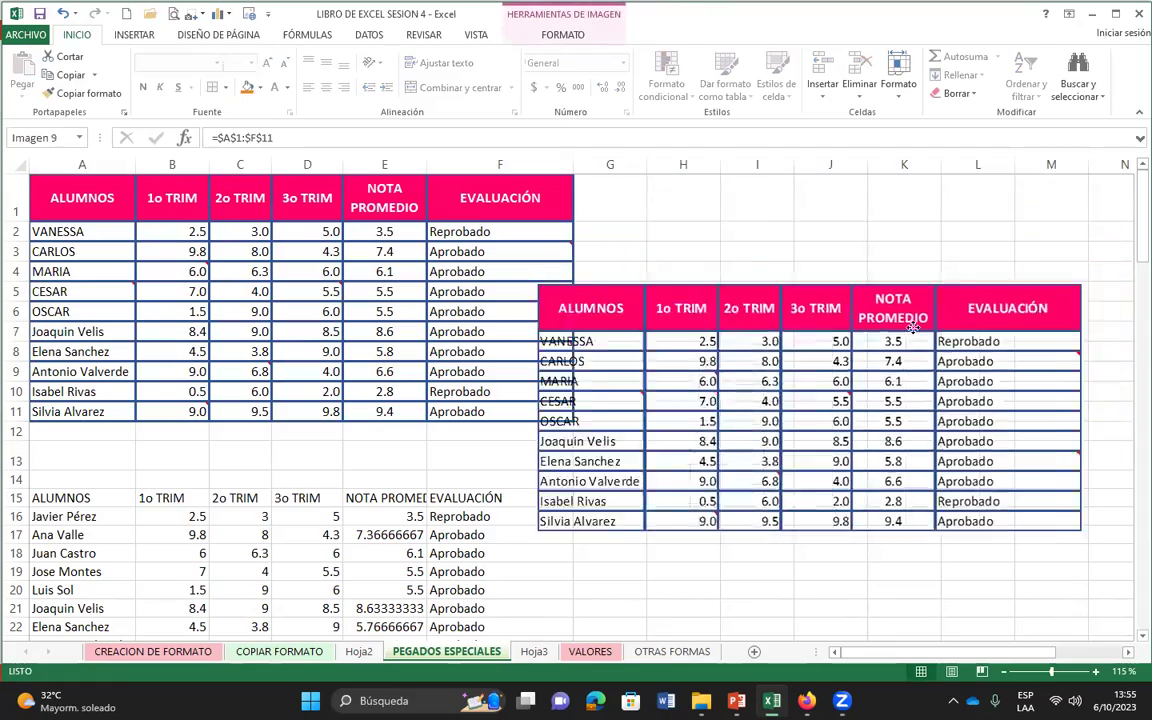
- Drag the linked picture back beside the table and select the first student name in A2
drag(986, 219, 946, 357)
mouse_move(767, 199)
mouse_down()
mouse_move(941, 233)
mouse_move(946, 212)
mouse_up()
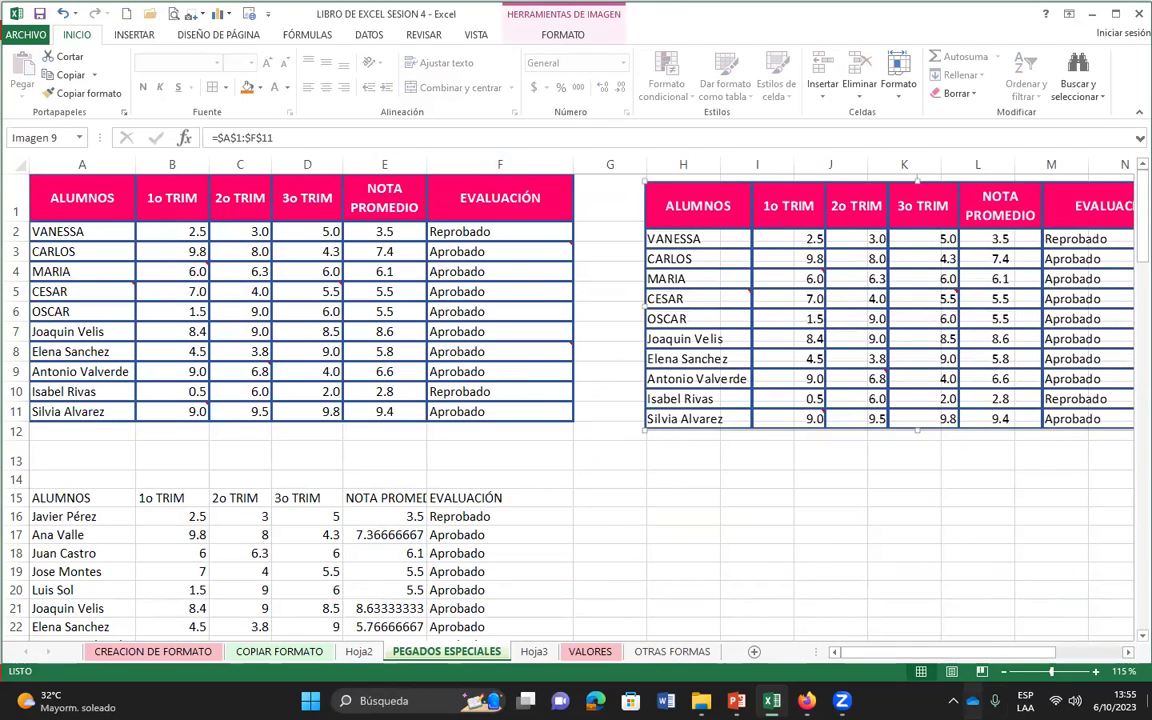
drag(86, 234, 380, 410)
click(375, 311)
key(Home)
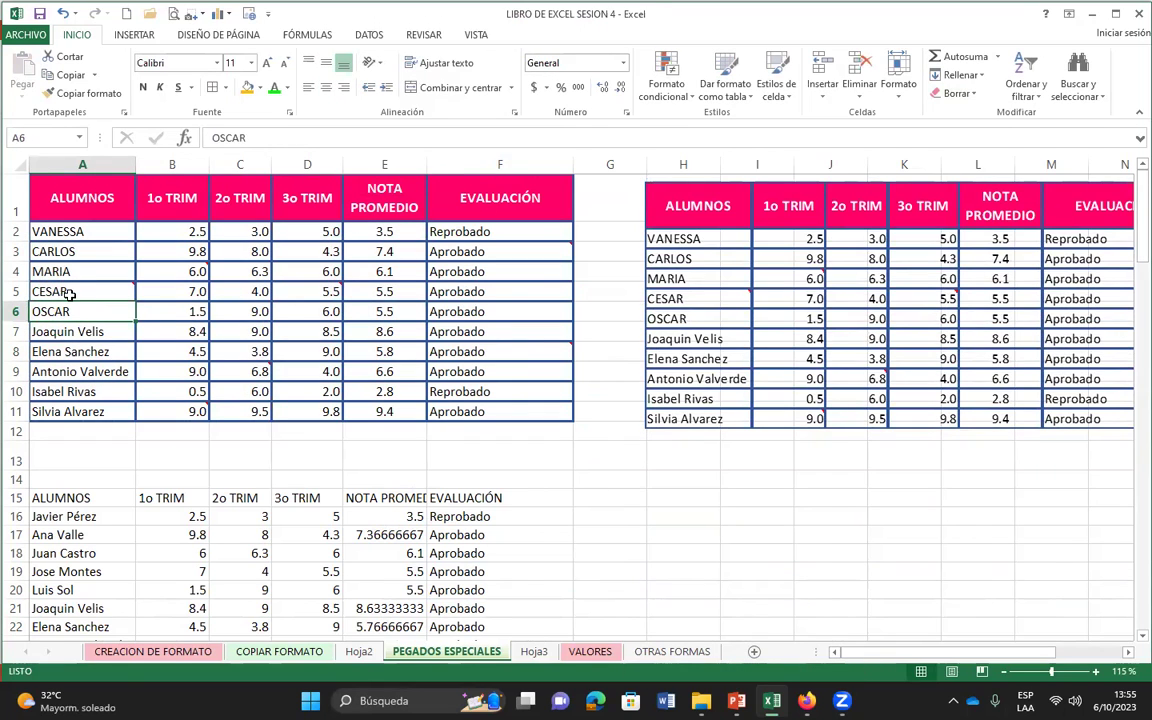
click(84, 228)
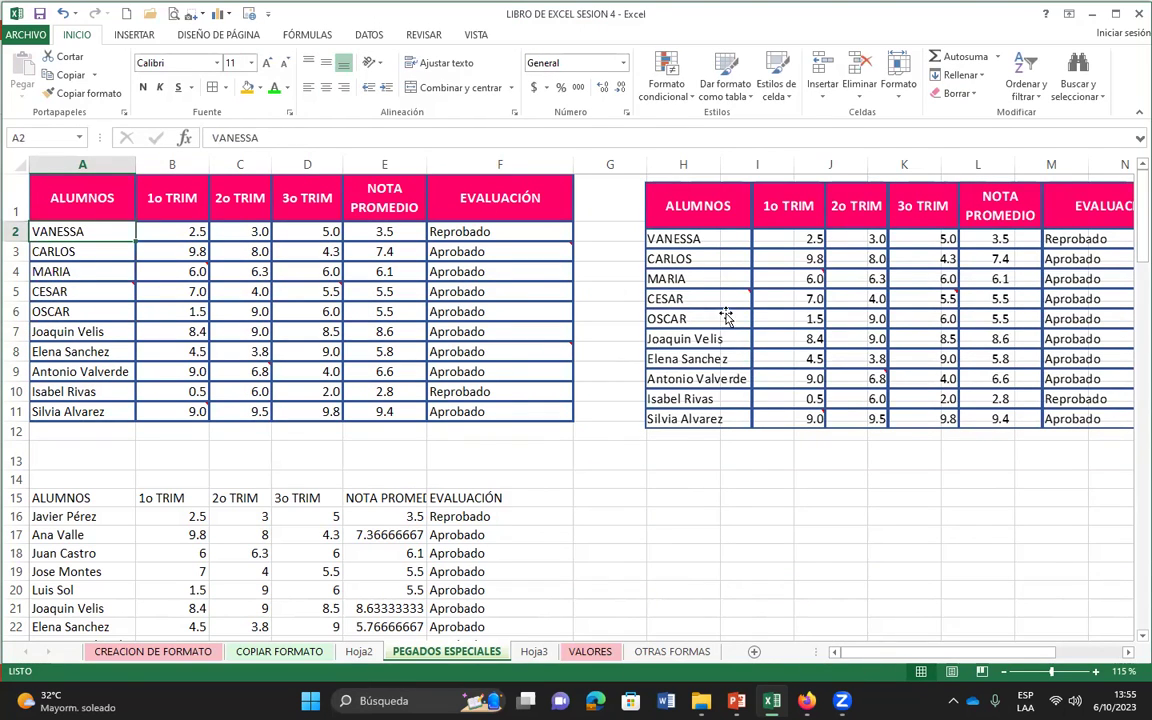
- Realign the picture at H1, undo the student name changes, and delete the linked picture
click(672, 310)
mouse_move(783, 243)
mouse_down()
mouse_move(485, 343)
mouse_move(716, 221)
mouse_up()
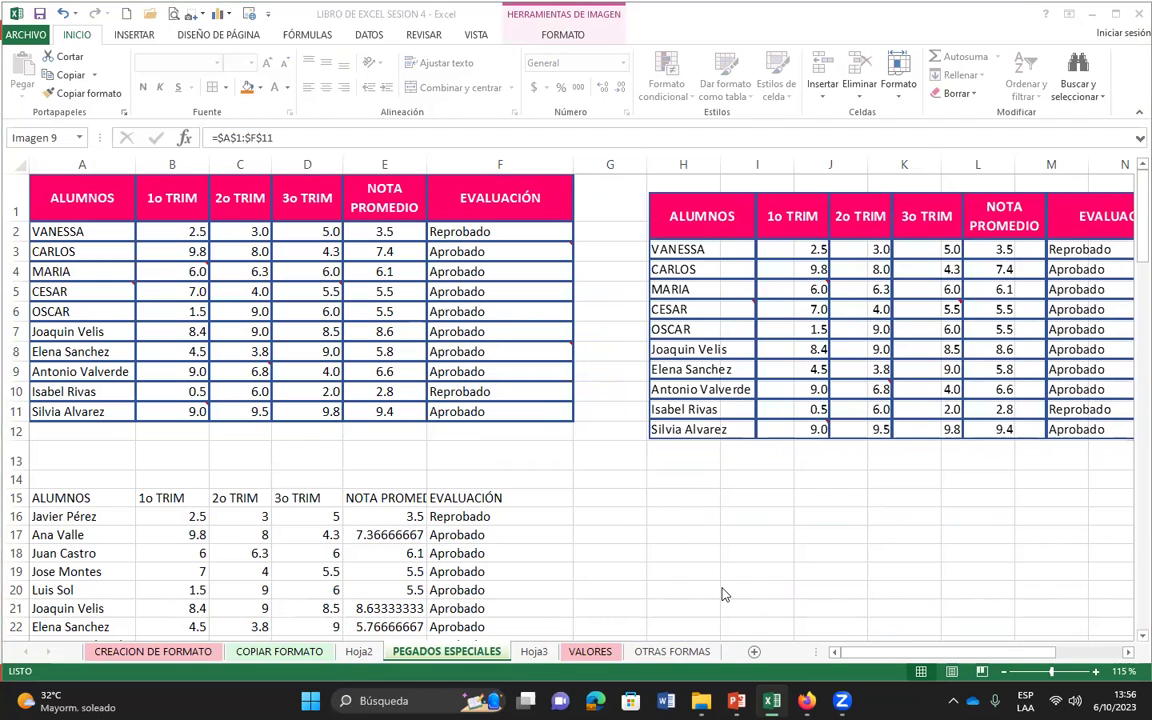
drag(676, 222, 674, 204)
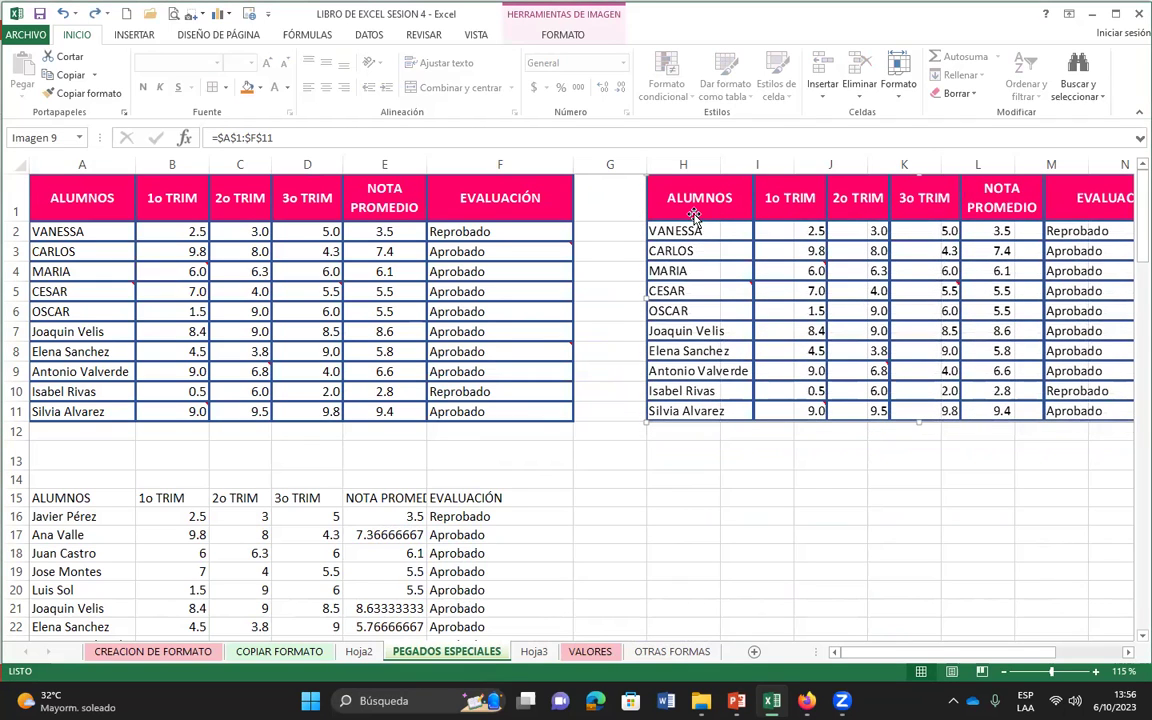
key(ctrl+z)
key(ctrl+z)
key(ctrl+z)
key(ctrl+z)
key(ctrl+z)
click(709, 233)
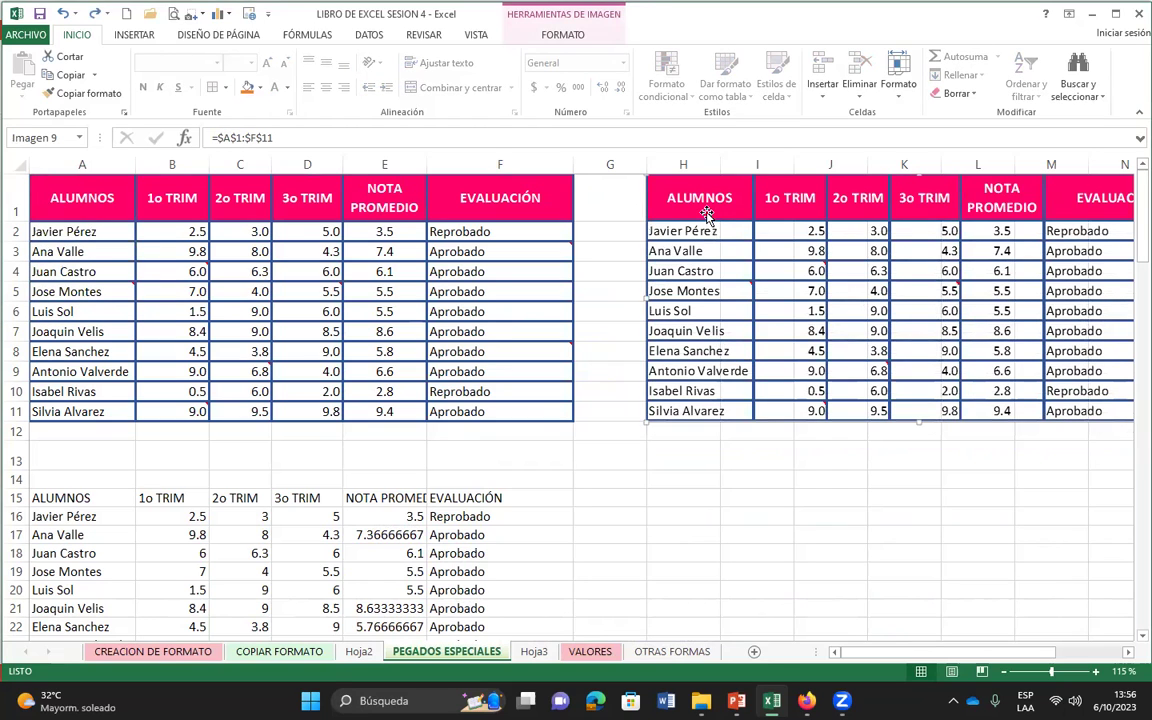
key(Delete)
- Copy the student table A1:F11 and paste it as a linked picture positioned at cell H1
mouse_move(57, 185)
mouse_down()
mouse_move(478, 313)
mouse_move(509, 406)
mouse_up()
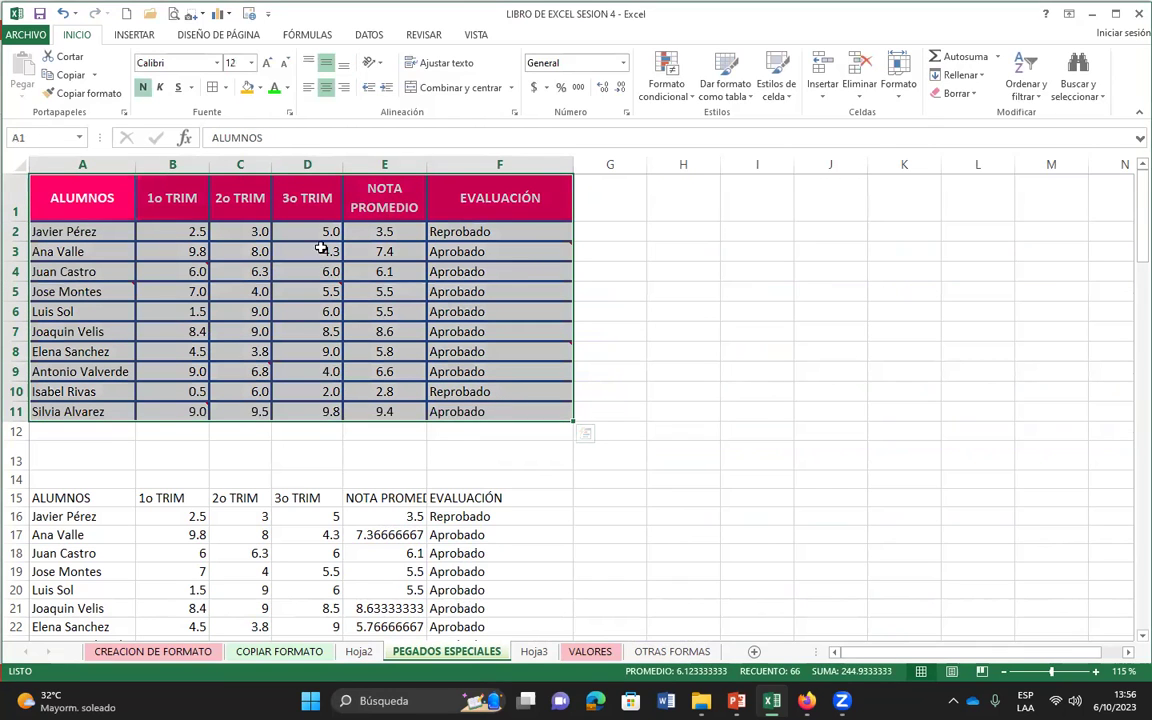
click(70, 75)
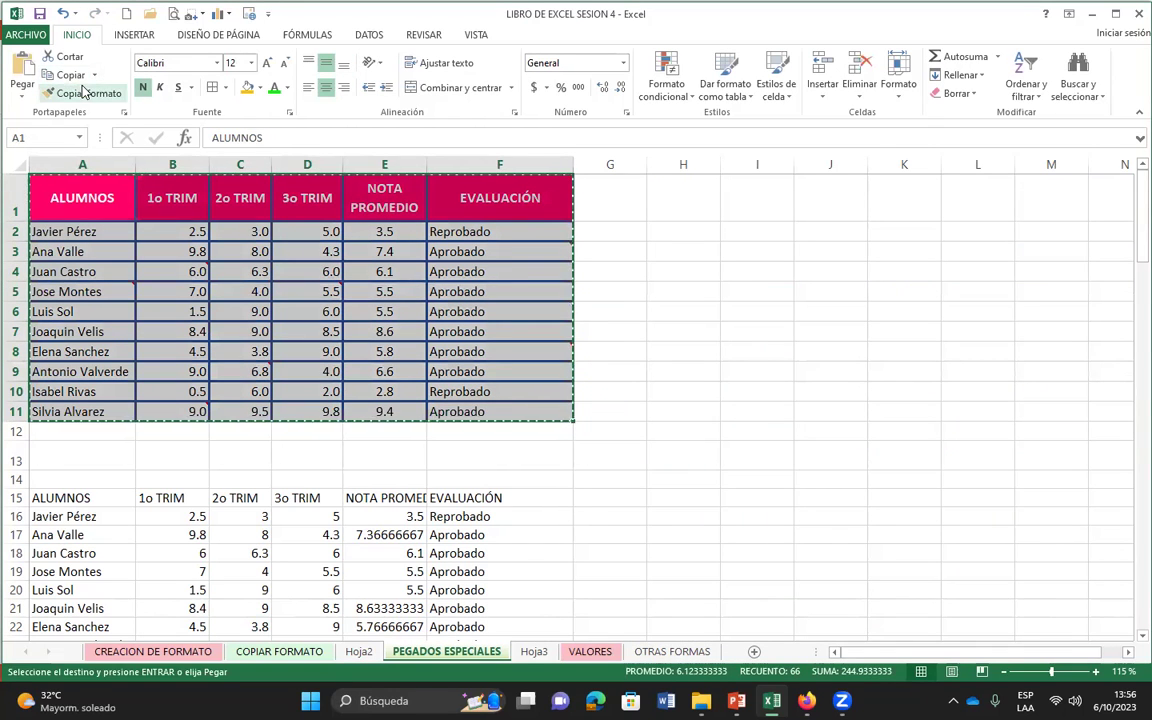
click(687, 201)
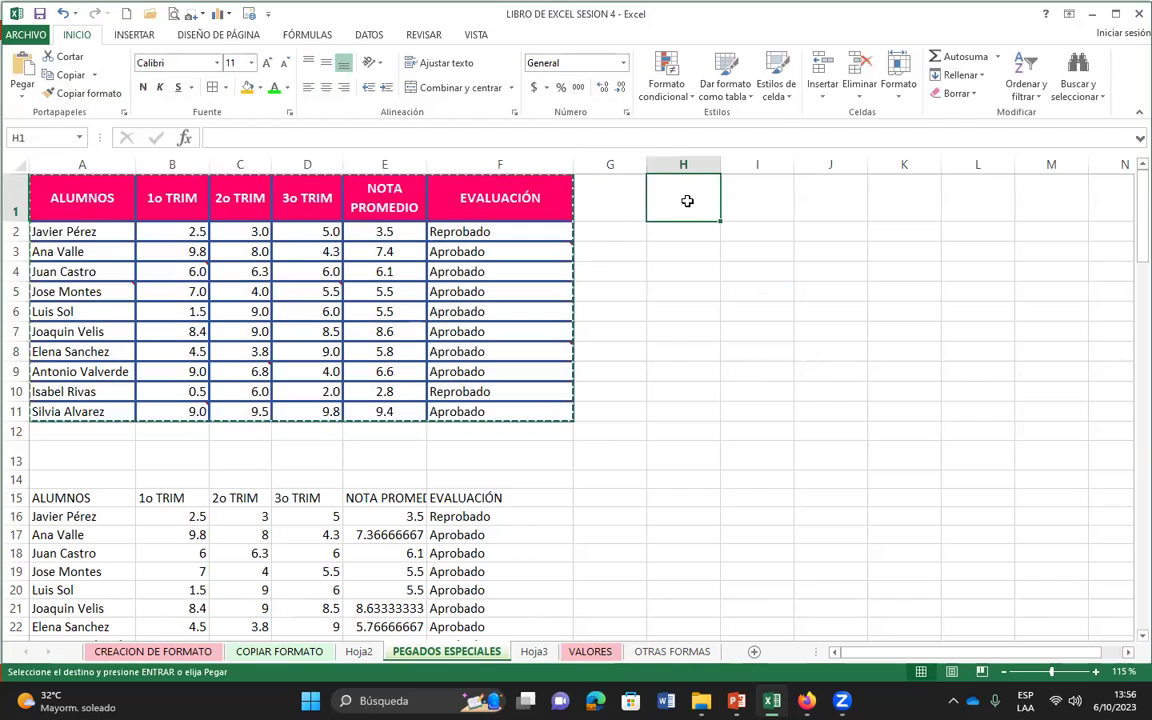
click(22, 100)
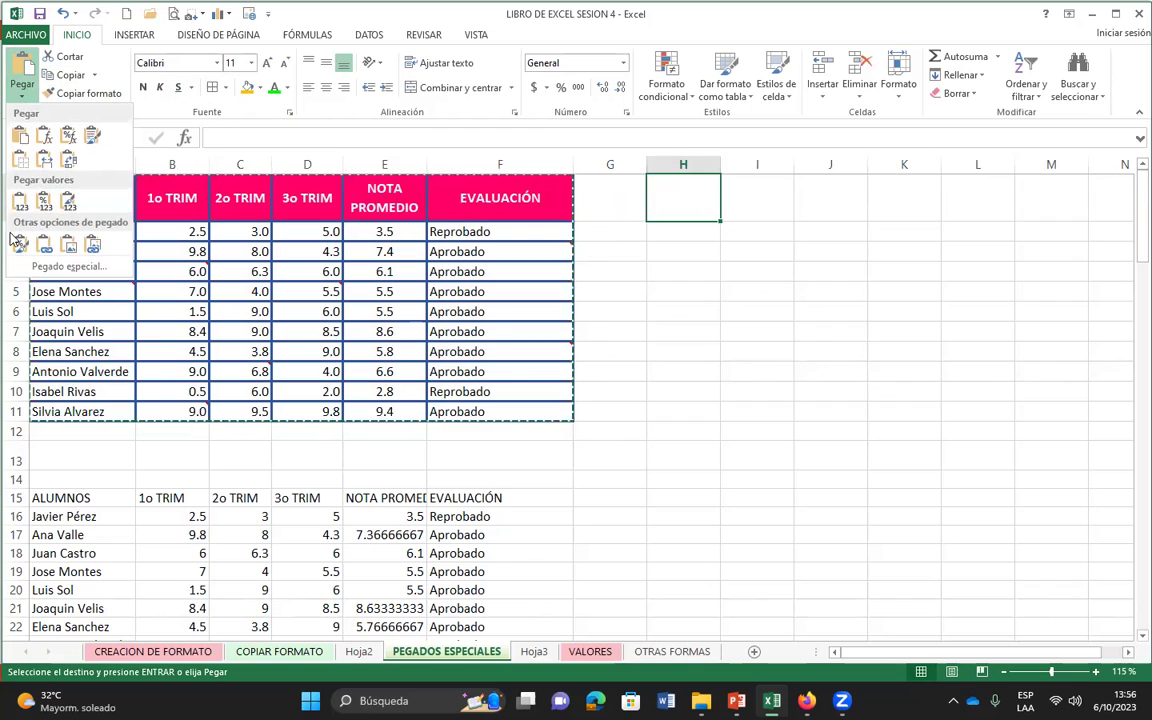
click(99, 250)
mouse_move(716, 219)
mouse_down()
mouse_move(419, 271)
mouse_move(700, 219)
mouse_up()
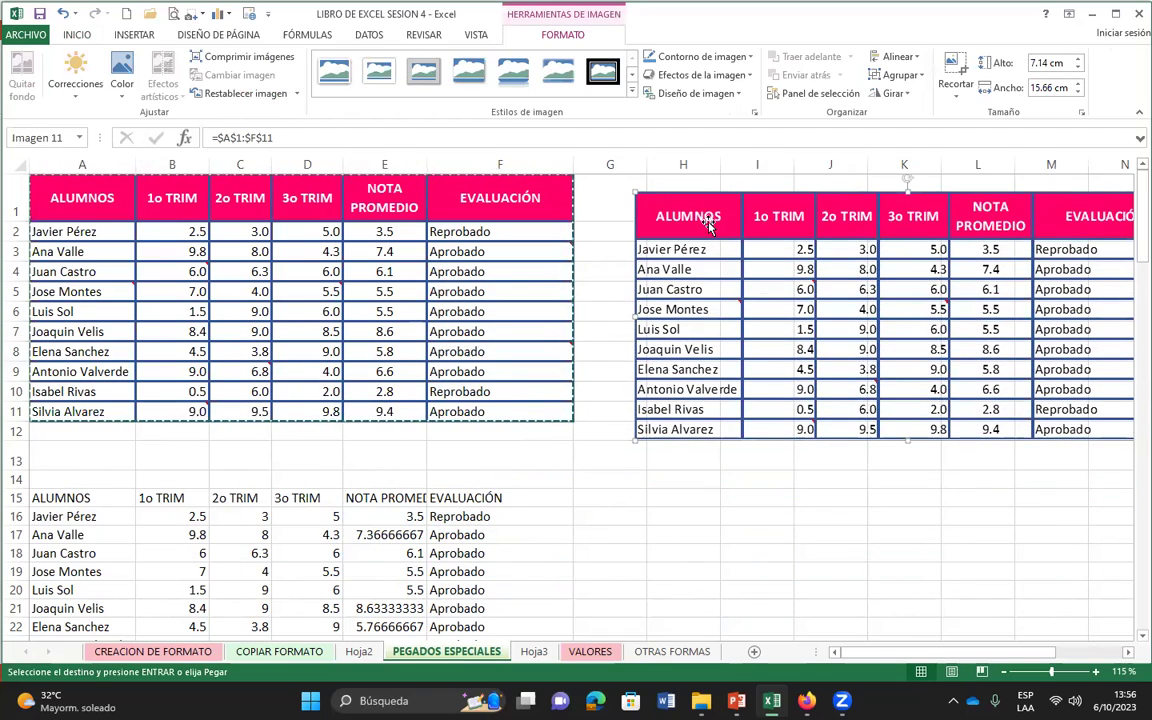
drag(708, 226, 719, 228)
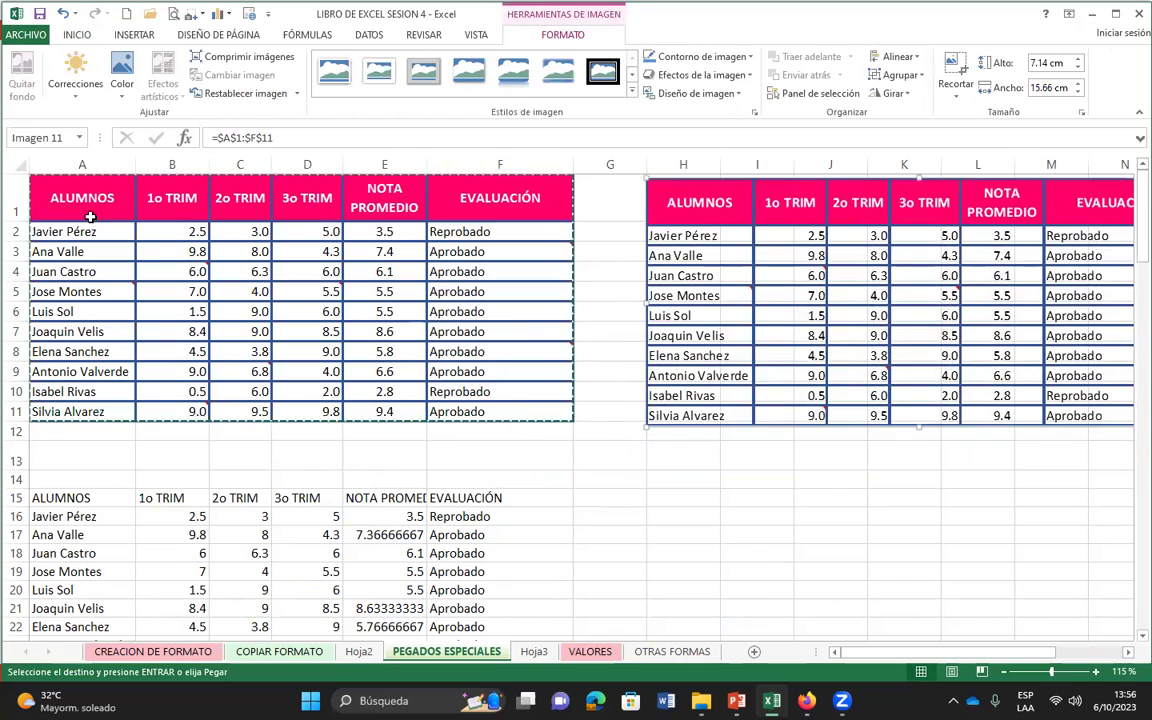
- Rename the students in A2, A5, A6 and A7 to VANESSA, CARLOS, RAFAEL and LUIS
click(87, 232)
text(VANESSA)
key(Return)
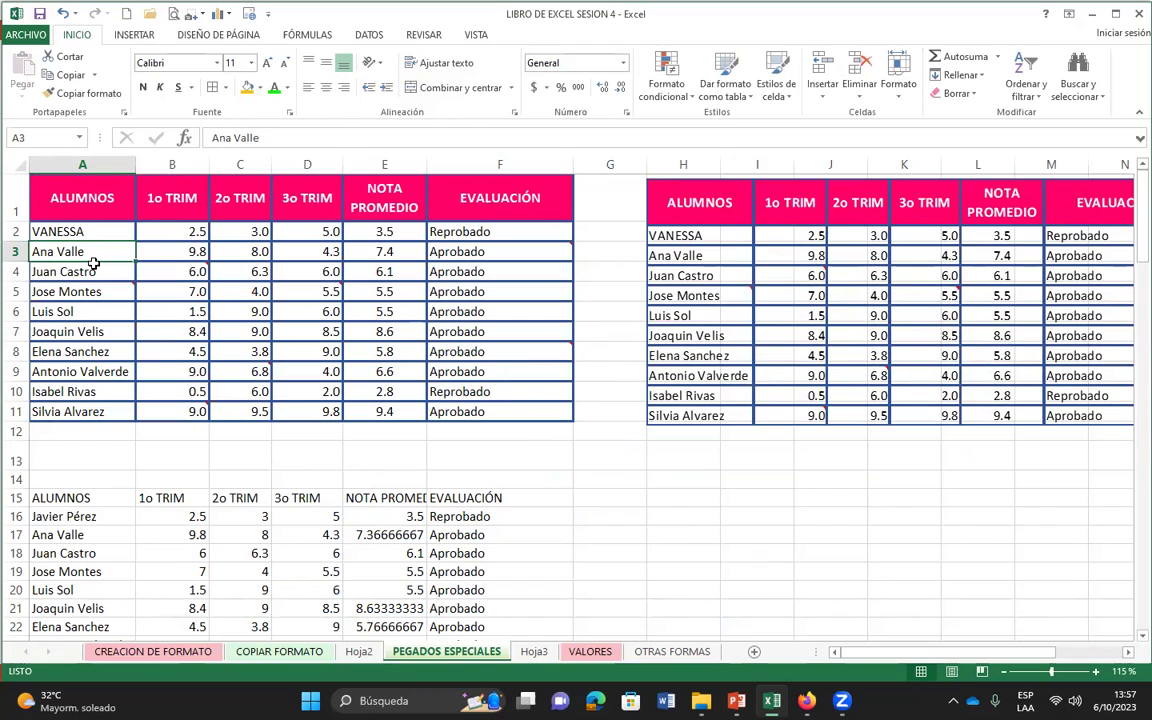
key(Down)
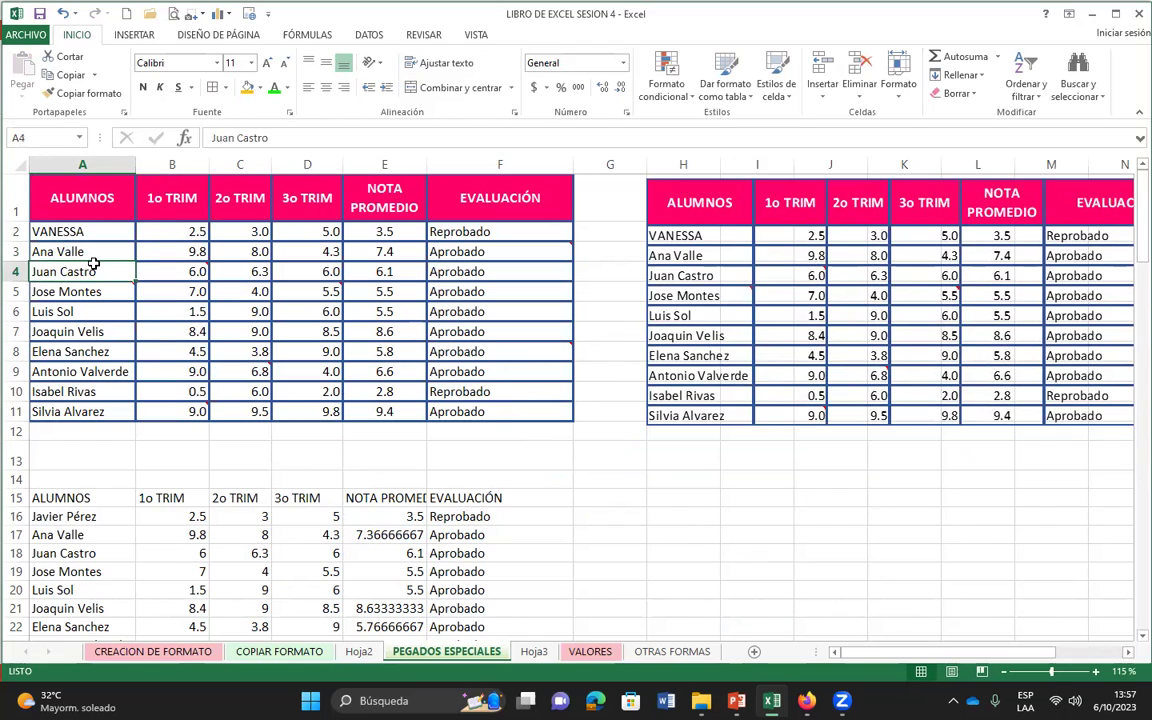
key(Down)
text(CARLOS)
key(Return)
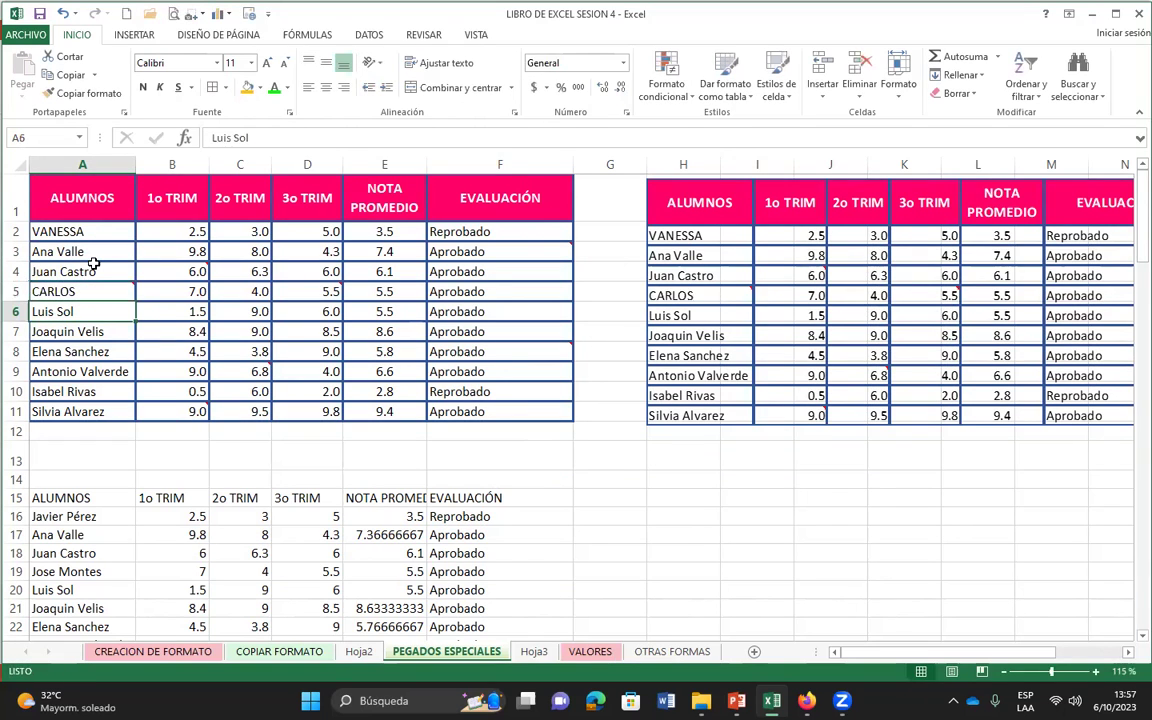
text(RAFAEL)
key(Return)
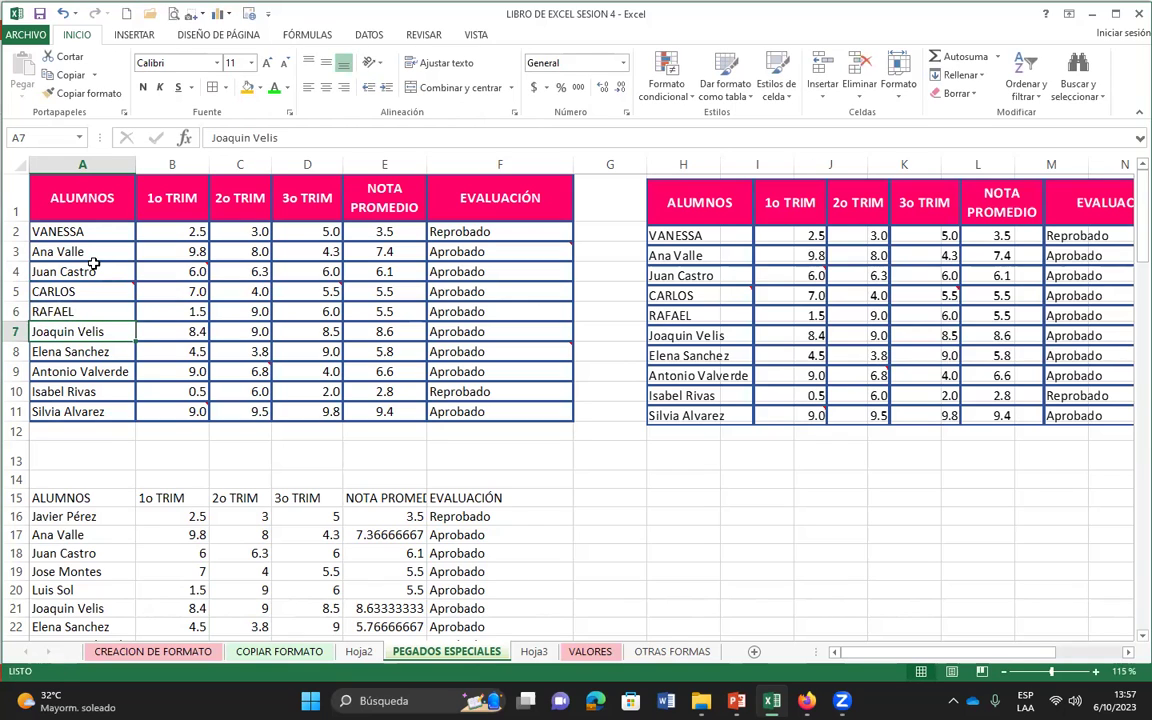
text(LU)
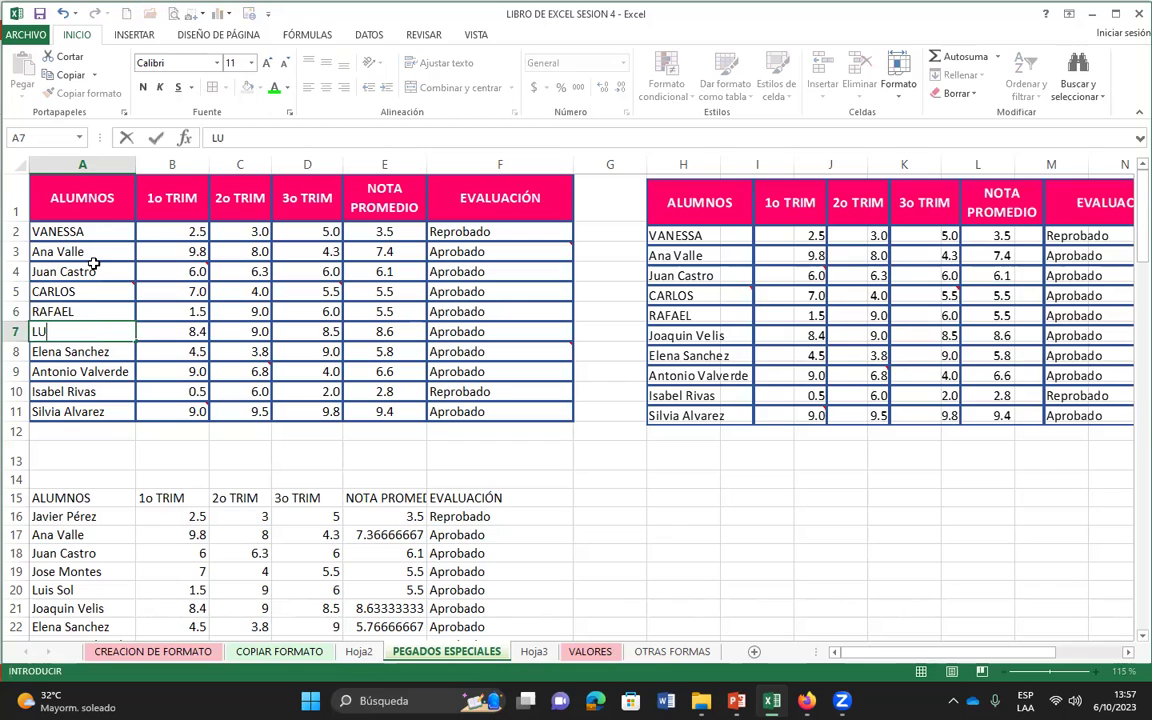
text(IS)
key(Return)
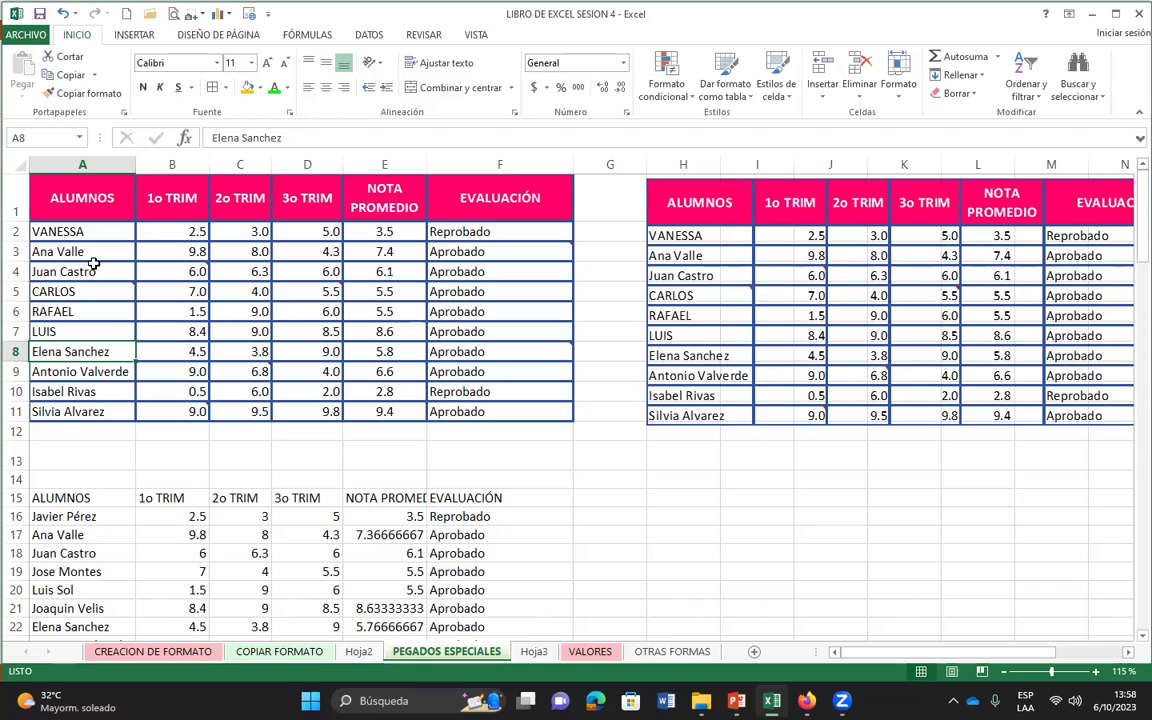
- Delete the grades in B2:D11 so averages show #¡DIV/0!, keeping the linked picture beside the table
drag(641, 230, 689, 226)
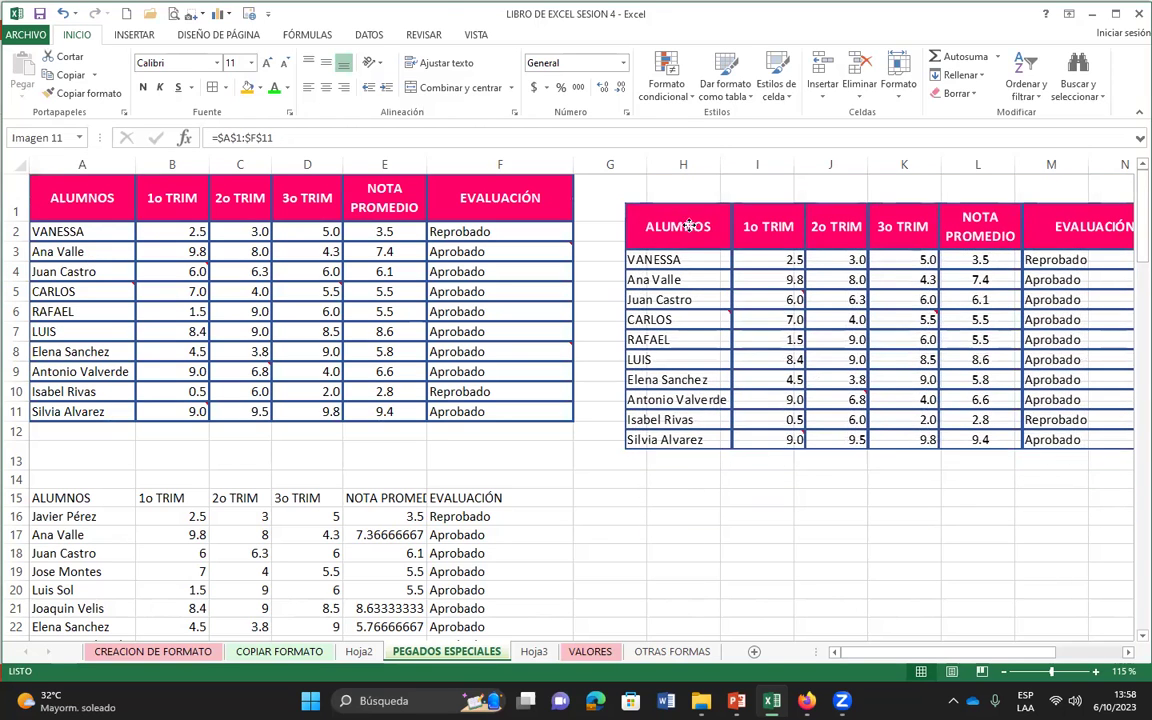
drag(173, 229, 340, 428)
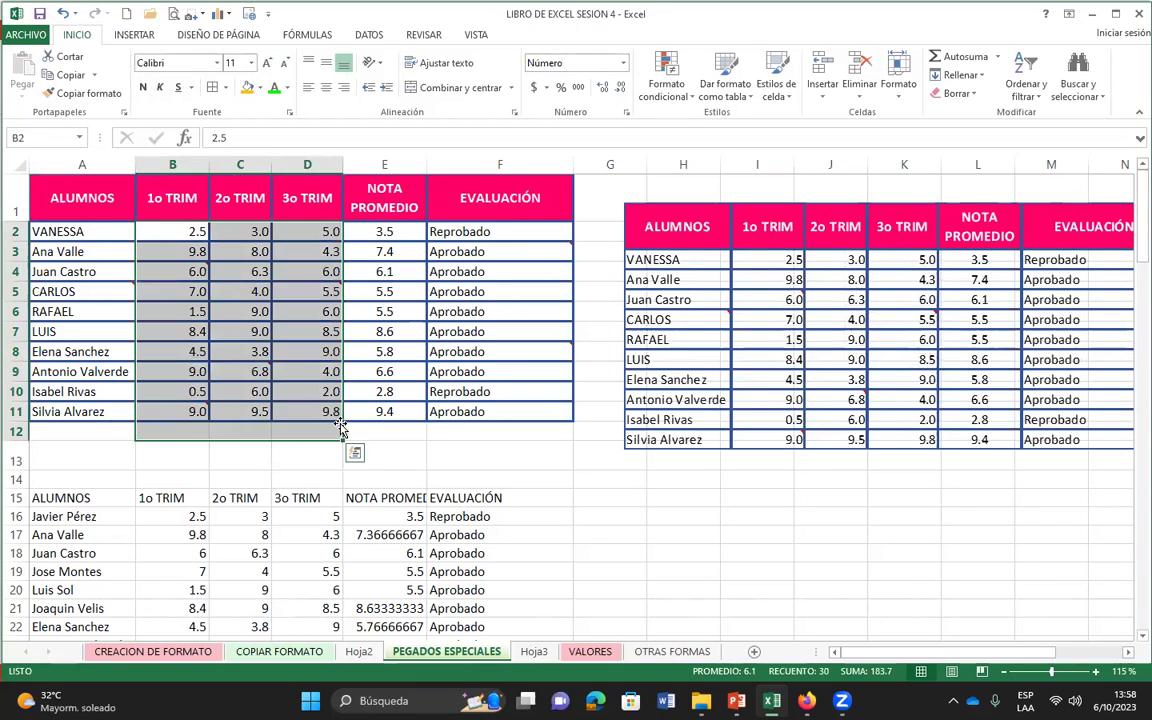
key(Delete)
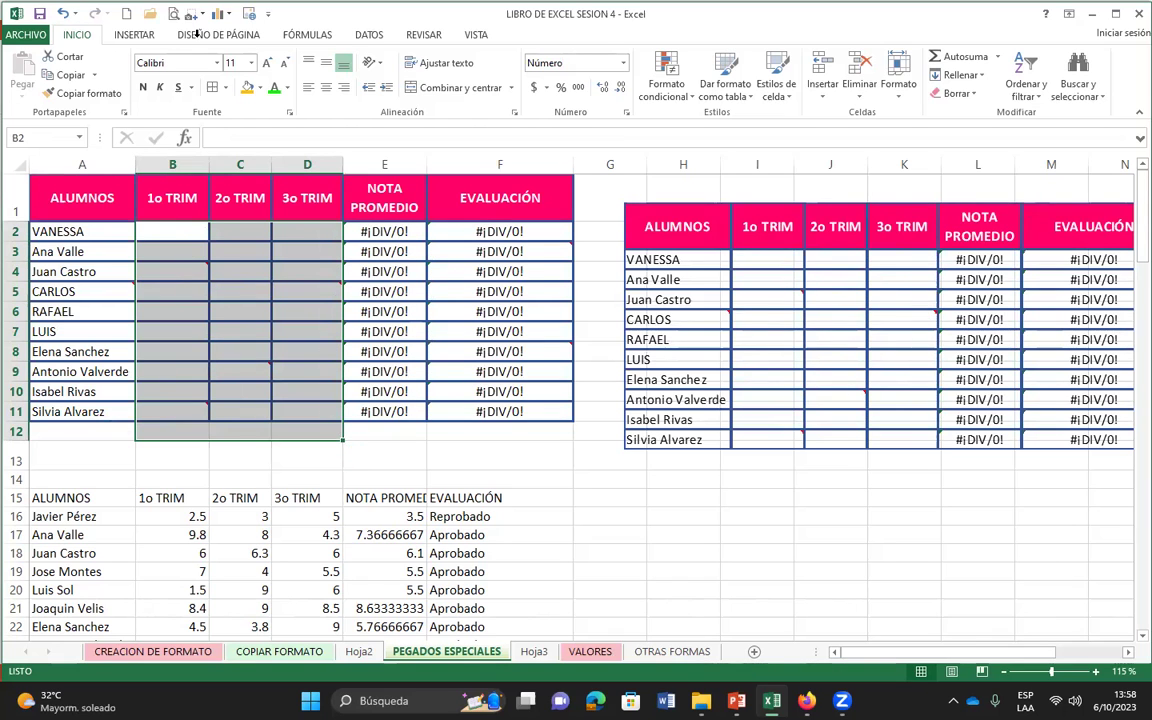
mouse_move(699, 285)
mouse_down()
mouse_move(340, 272)
mouse_move(888, 226)
mouse_up()
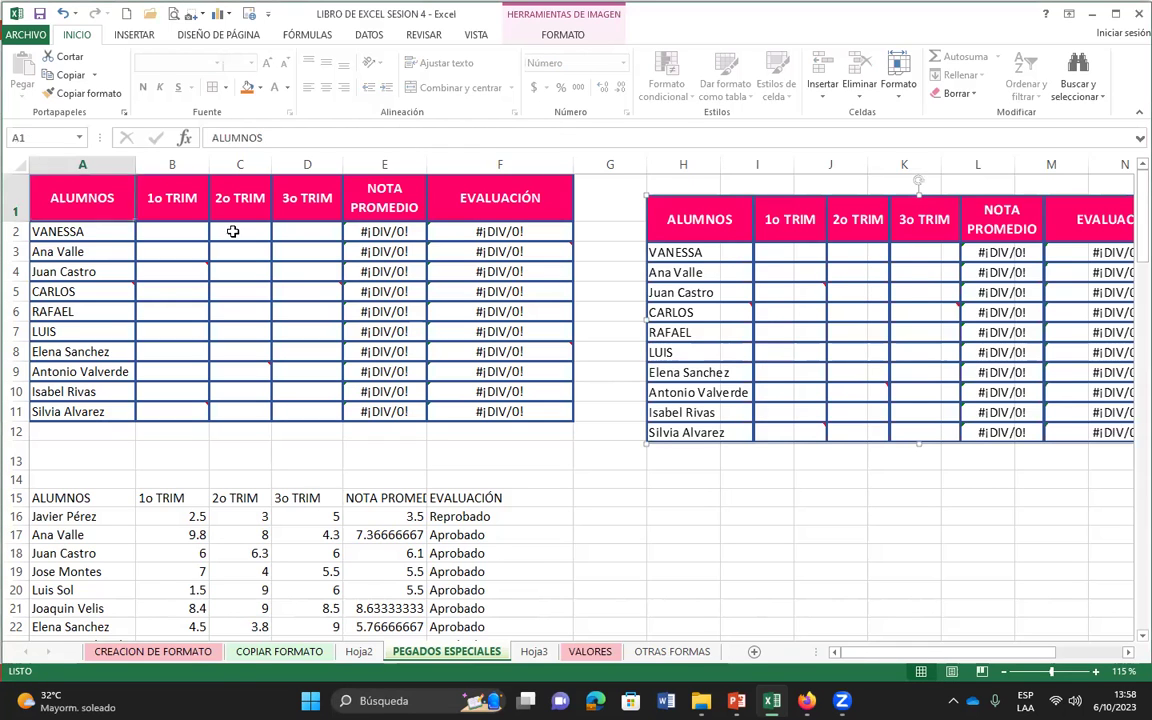
- Copy A1:E9 without pasting it, then undo a small nudge of the table picture
drag(82, 197, 384, 372)
click(55, 75)
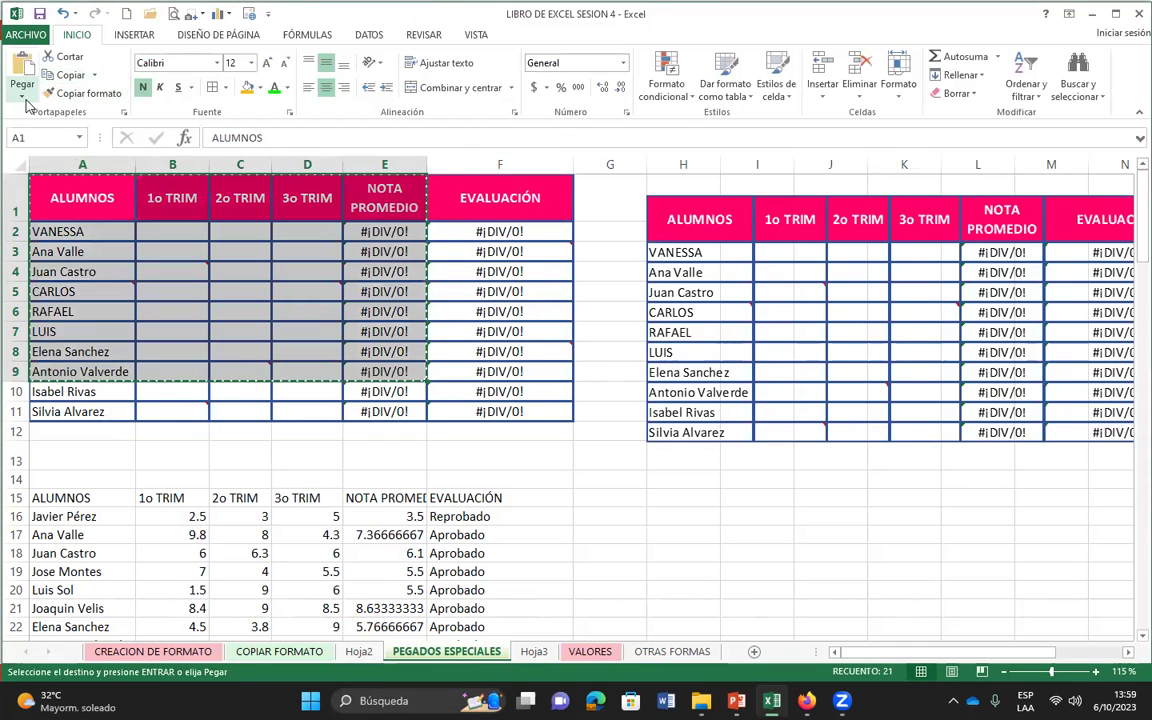
click(24, 97)
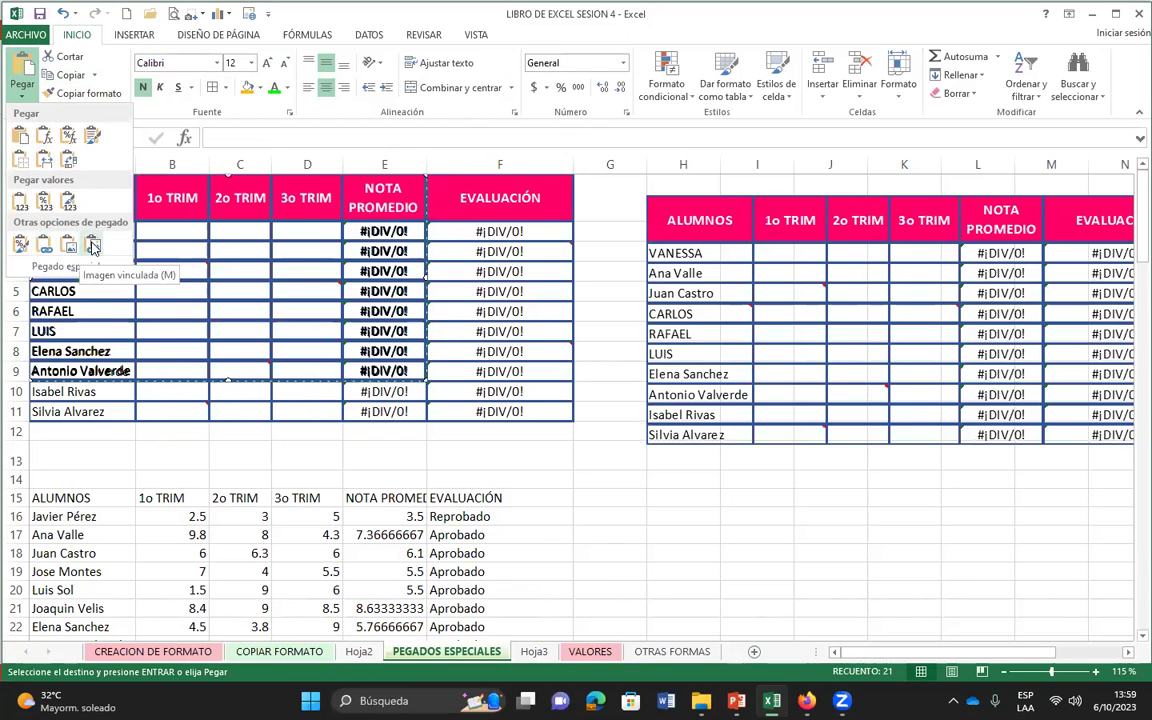
key(Escape)
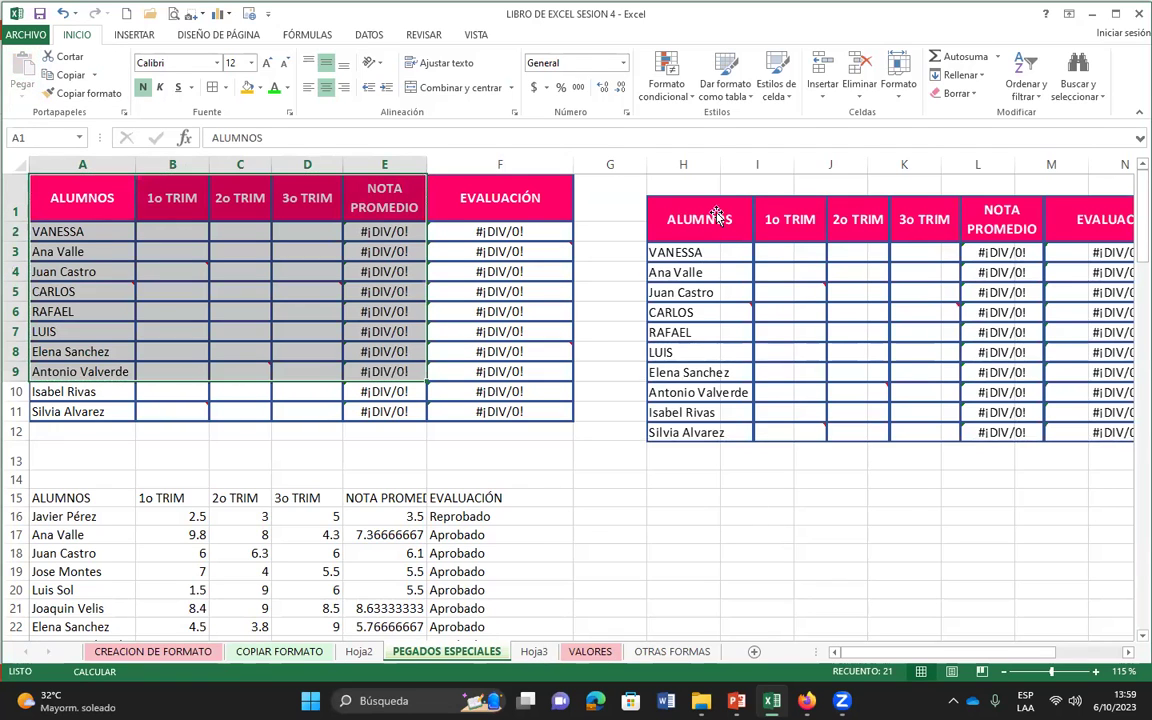
drag(720, 218, 748, 252)
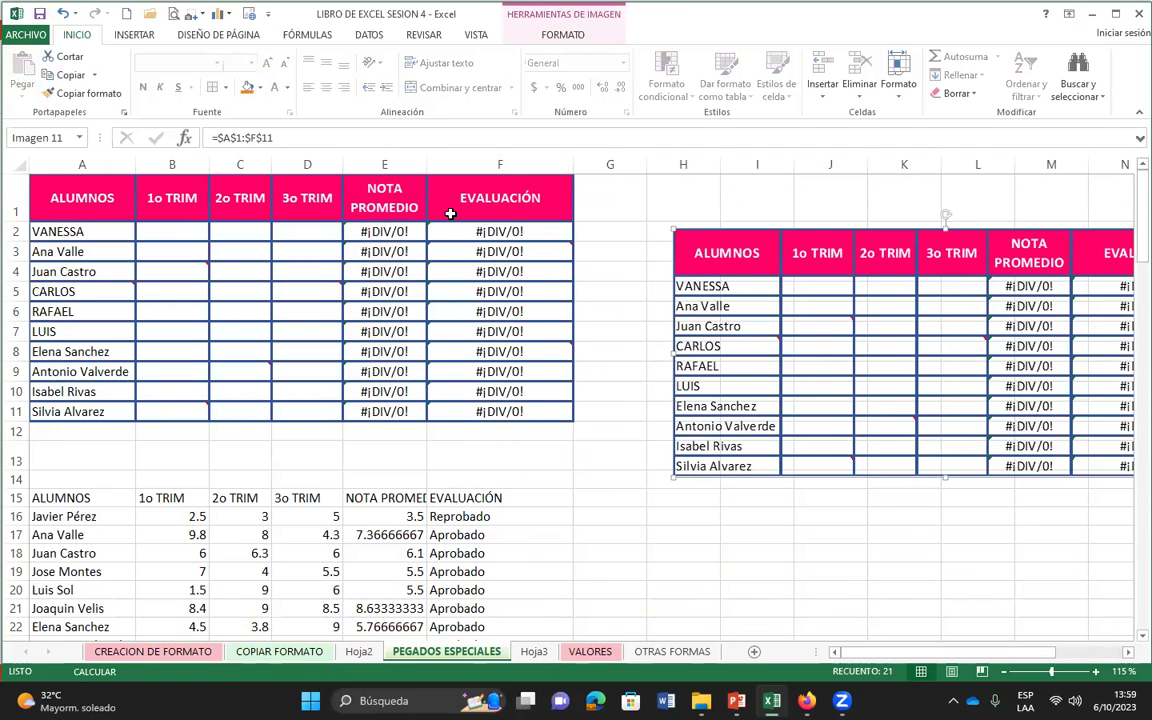
key(ctrl+z)
key(ctrl+z)
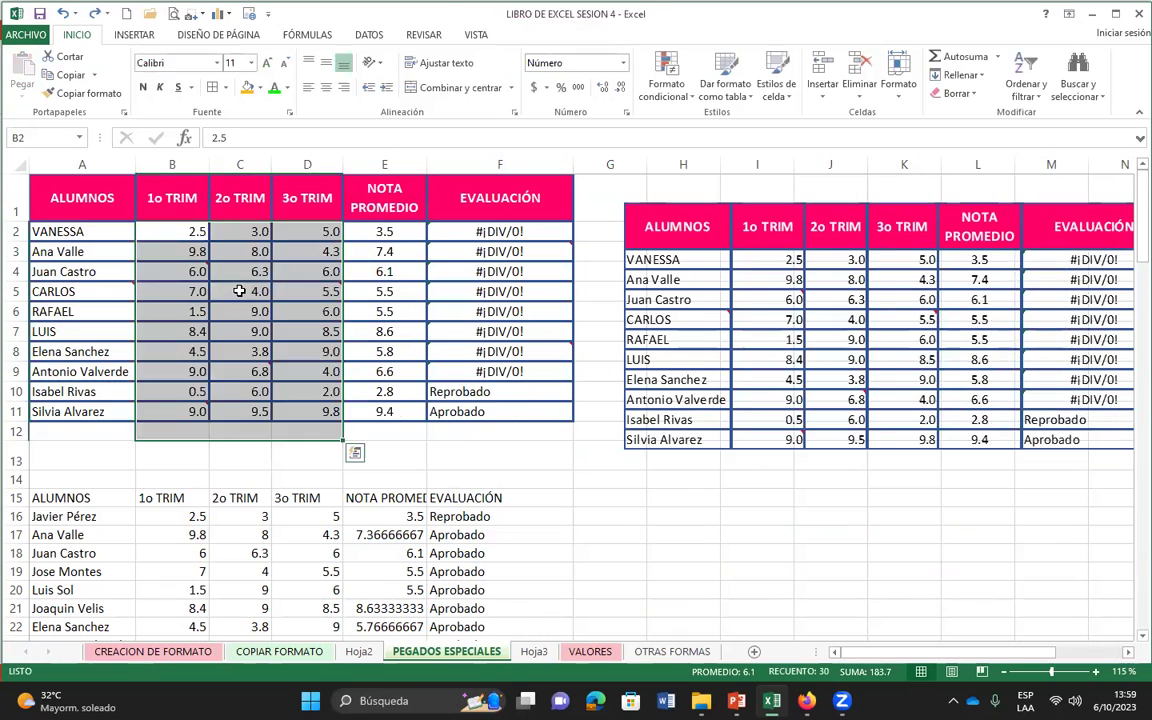
key(ctrl+z)
click(256, 330)
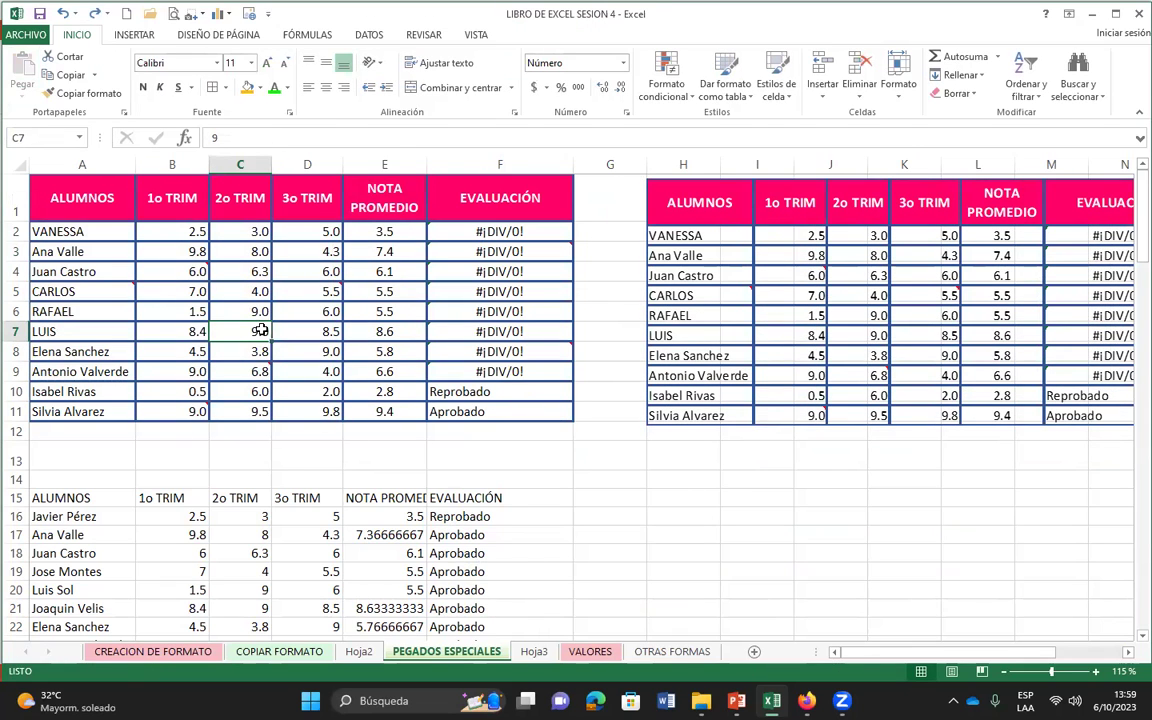
key(ctrl+y)
key(ctrl+y)
key(ctrl+z)
key(ctrl+z)
click(238, 297)
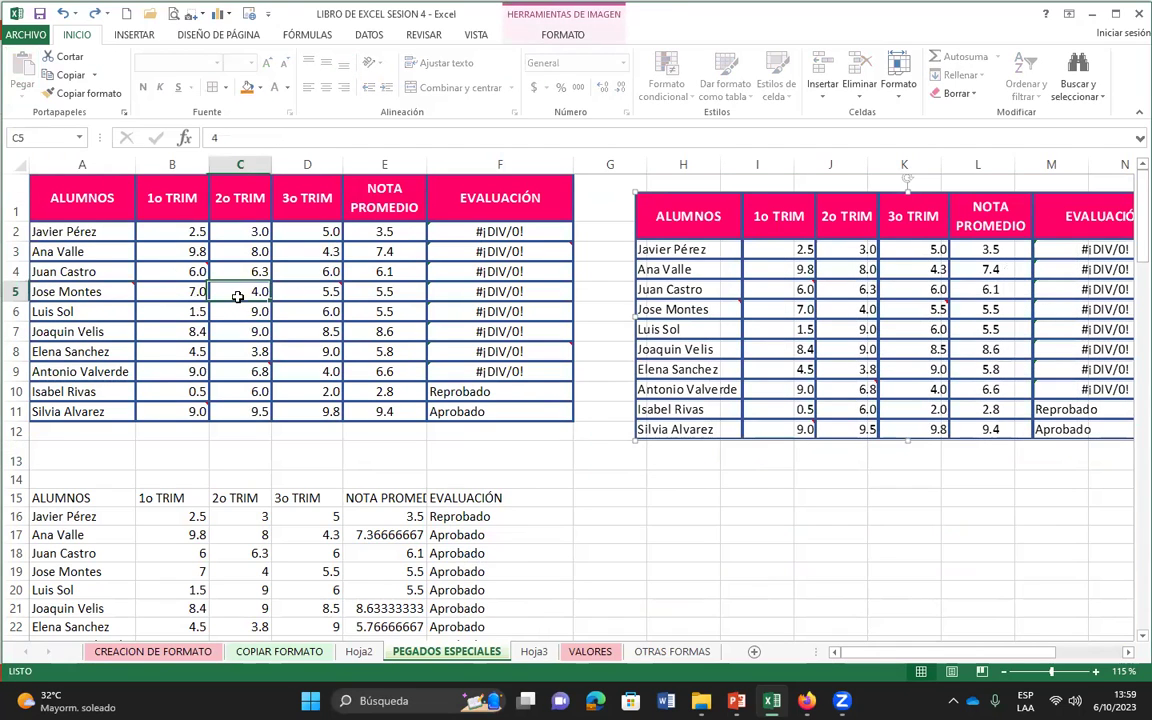
key(ctrl+z)
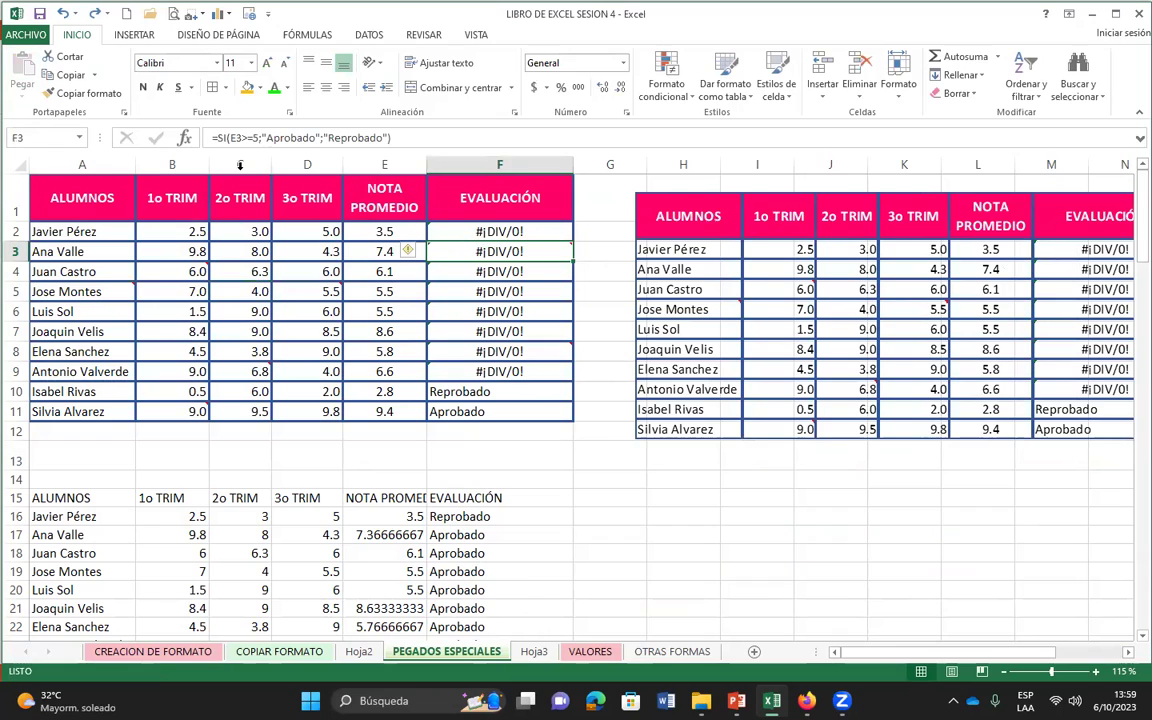
click(904, 624)
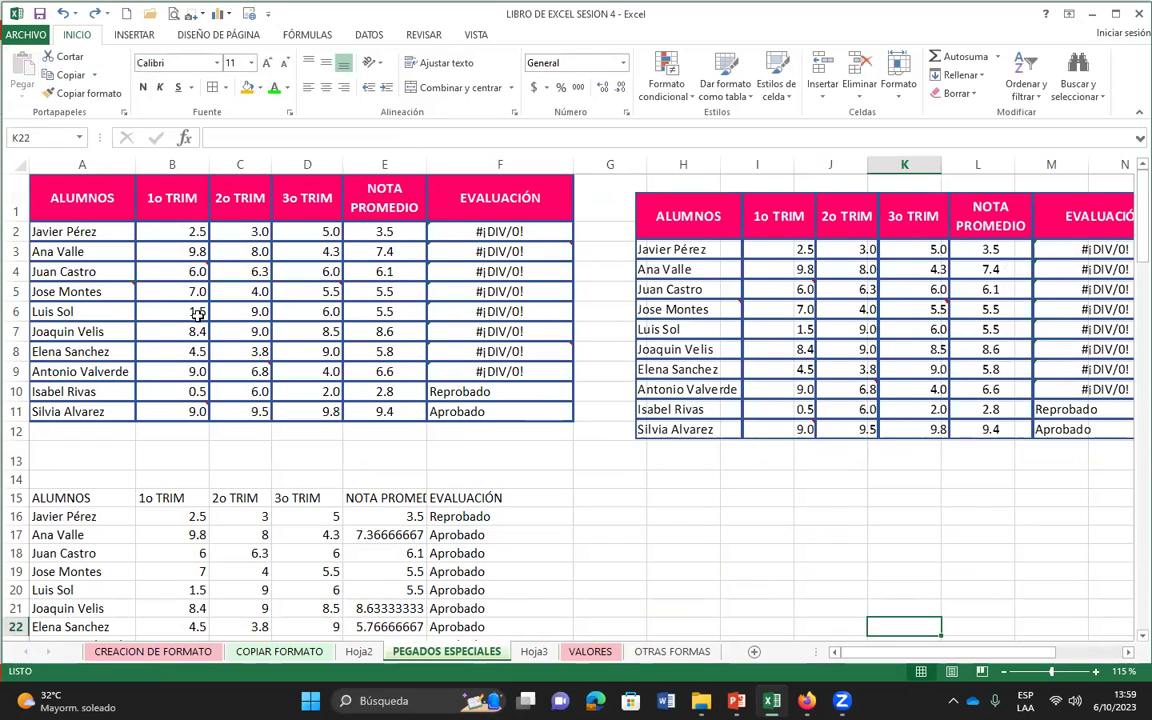
click(197, 313)
click(175, 244)
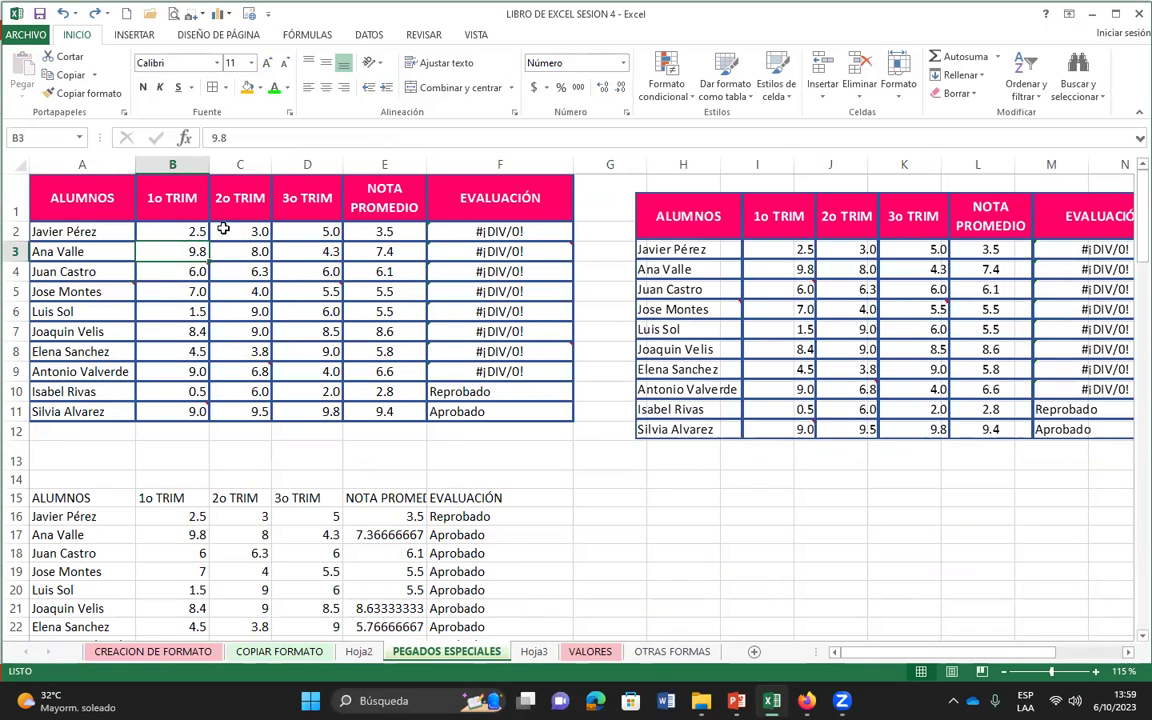
click(225, 230)
- Restore the pasted table picture, deselect it, and switch to the VALORES sheet
key(ctrl+z)
key(ctrl+z)
key(ctrl+y)
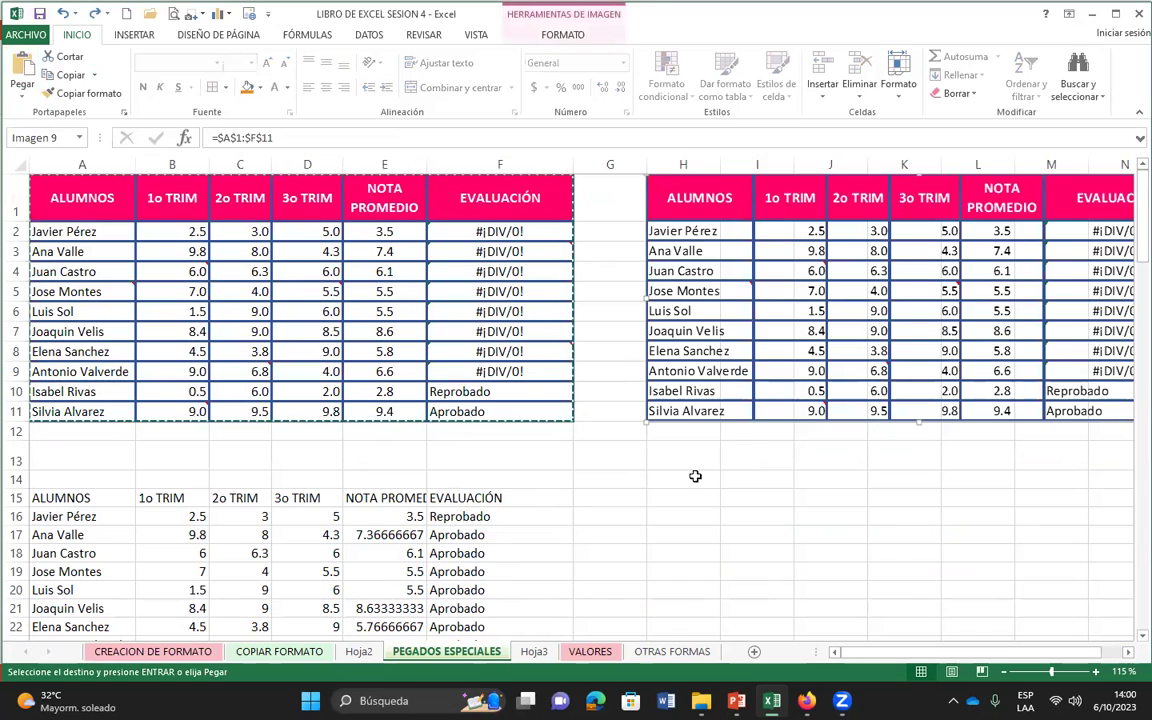
click(695, 474)
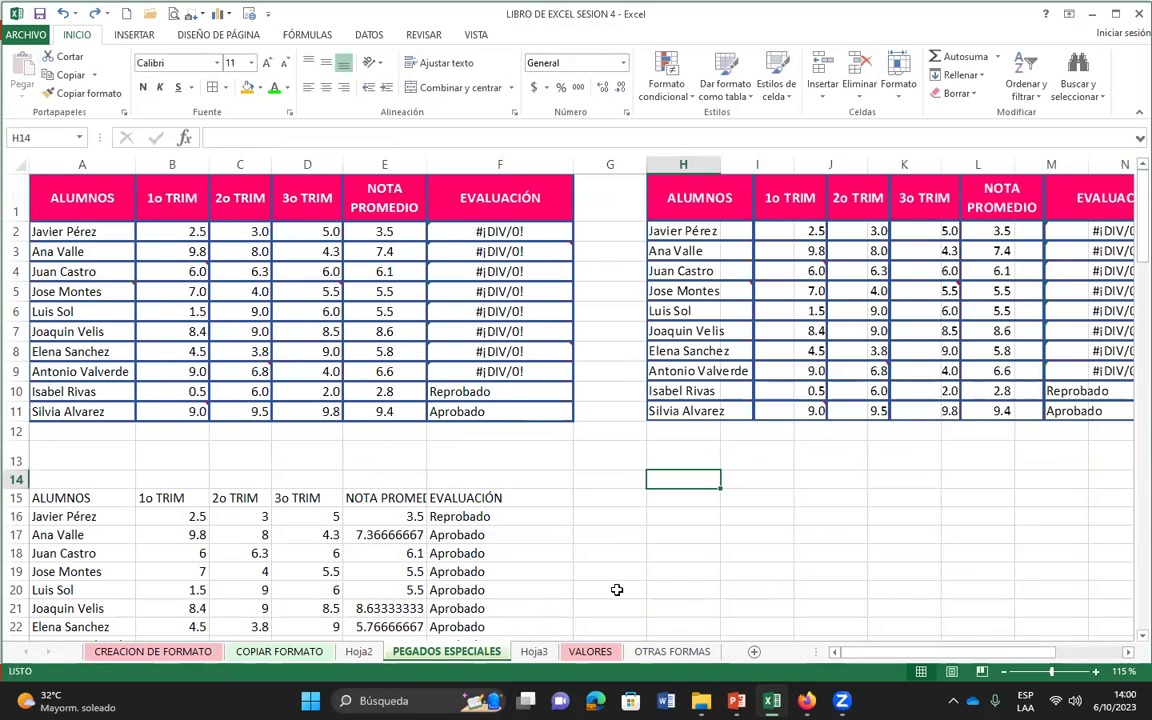
click(590, 651)
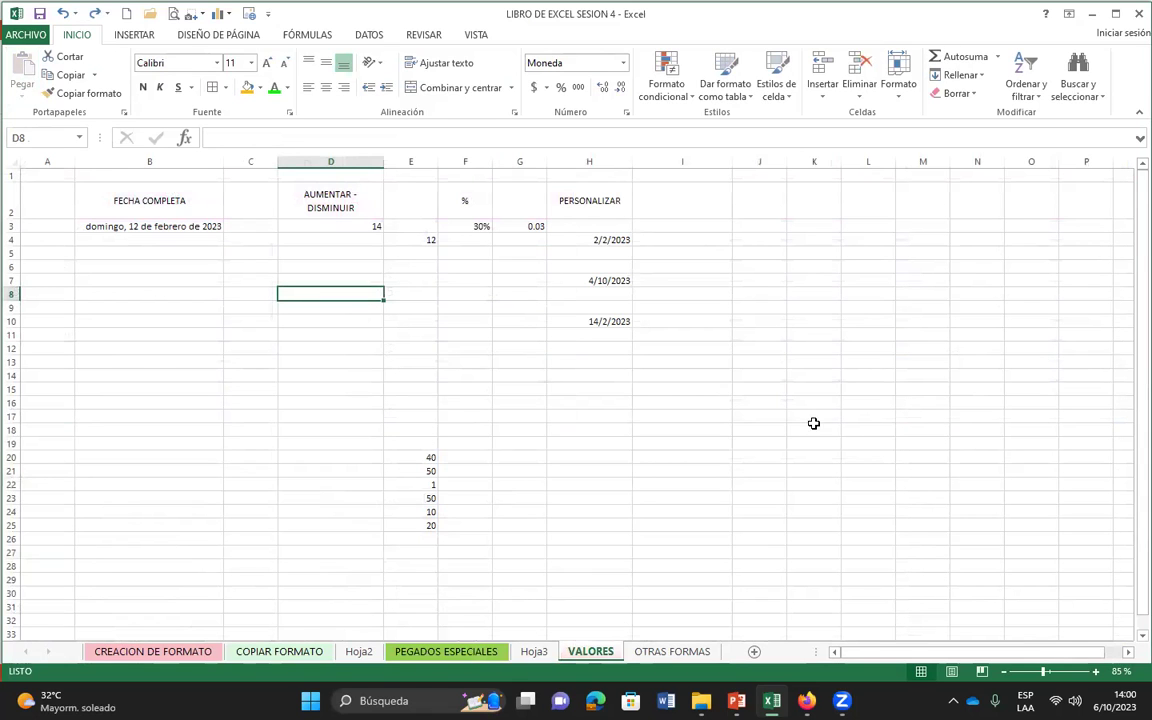
ctrl+scroll(838, 428, up, 3)
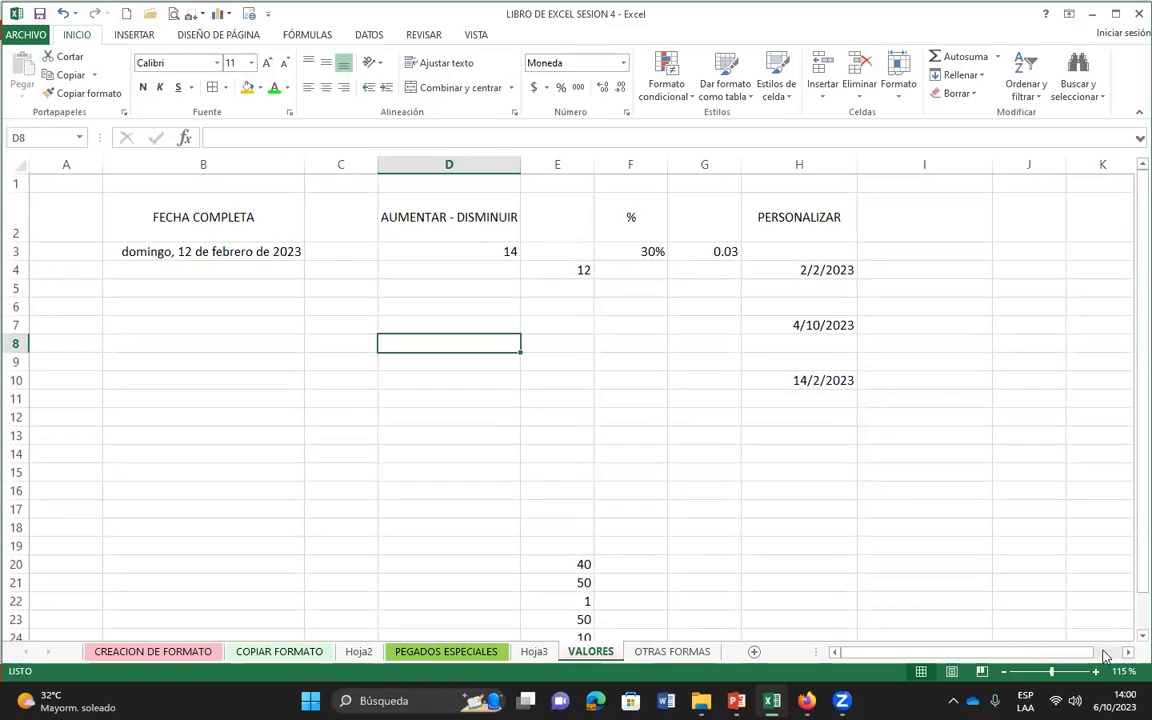
scroll(389, 267, right, 2)
scroll(389, 267, right, 1)
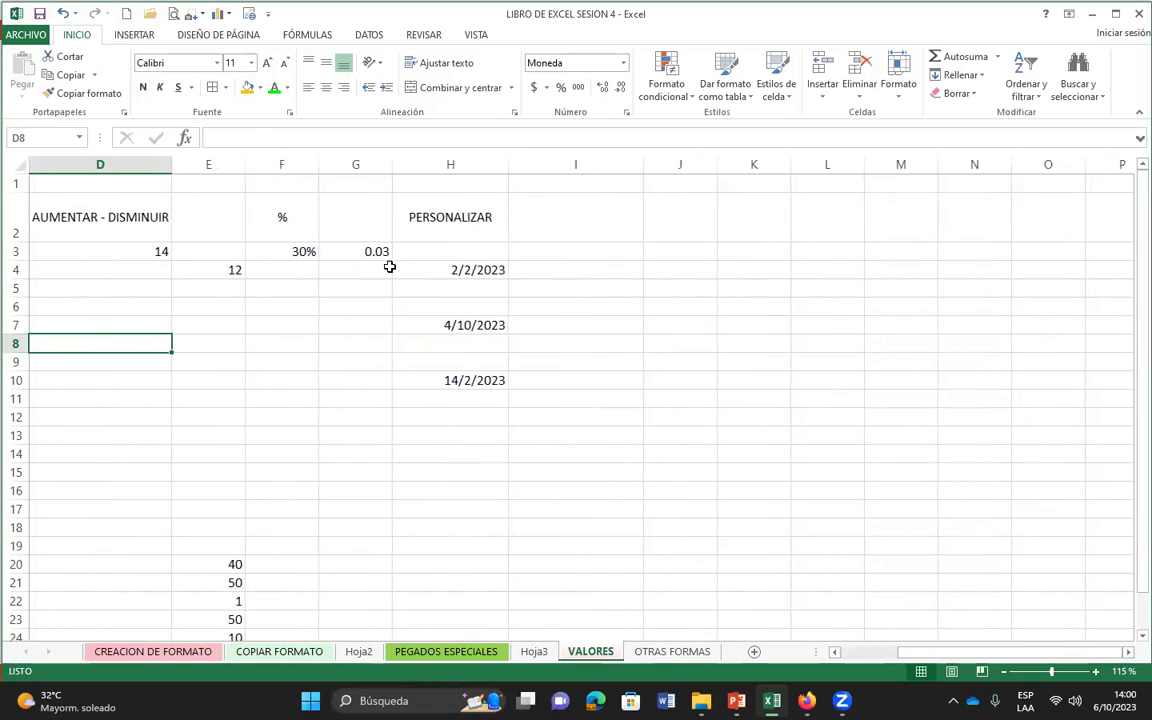
click(458, 268)
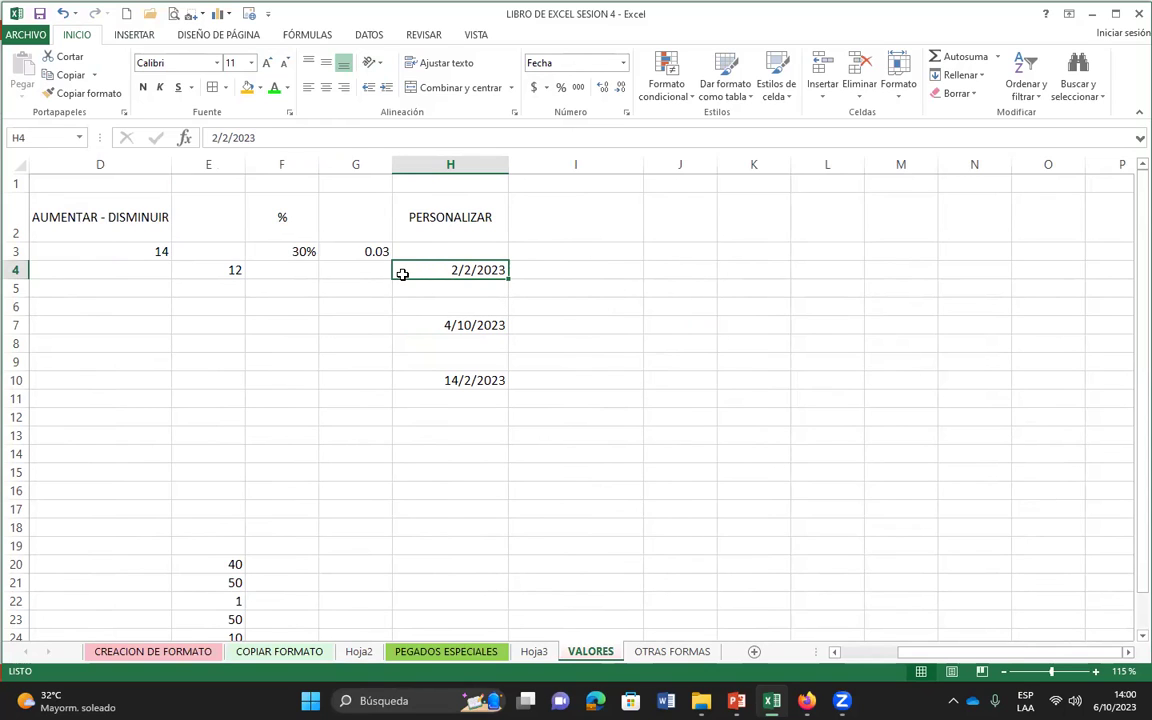
ctrl+scroll(740, 386, up, 5)
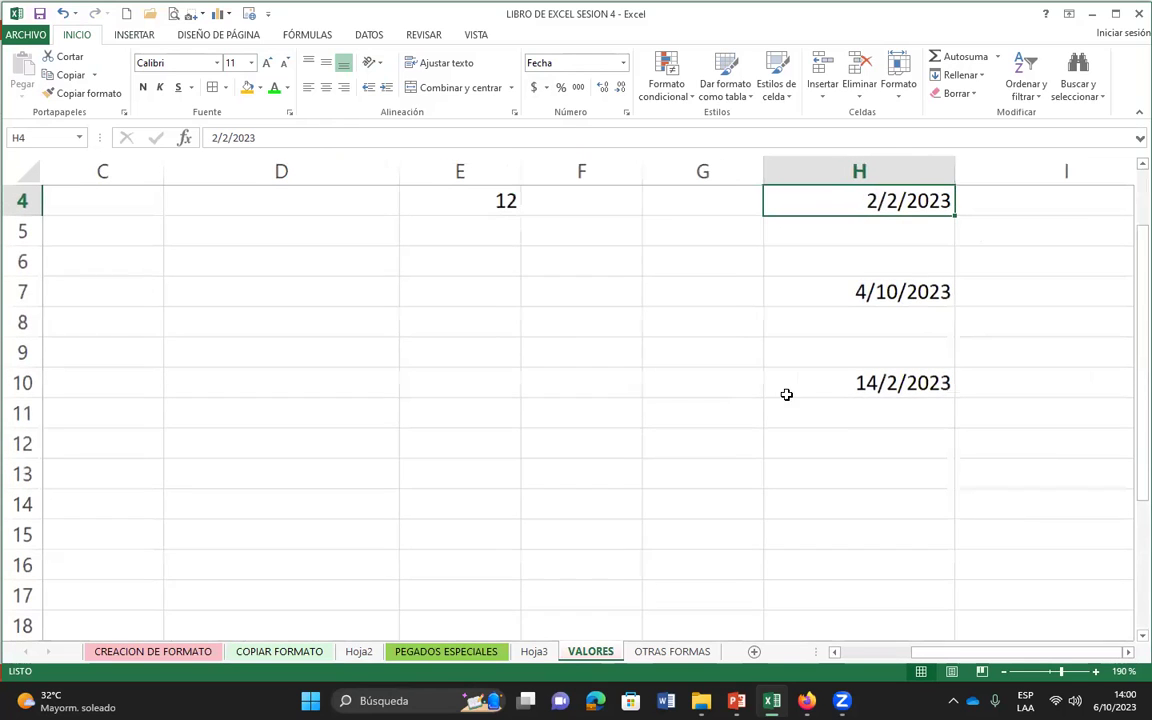
scroll(975, 580, up, 1)
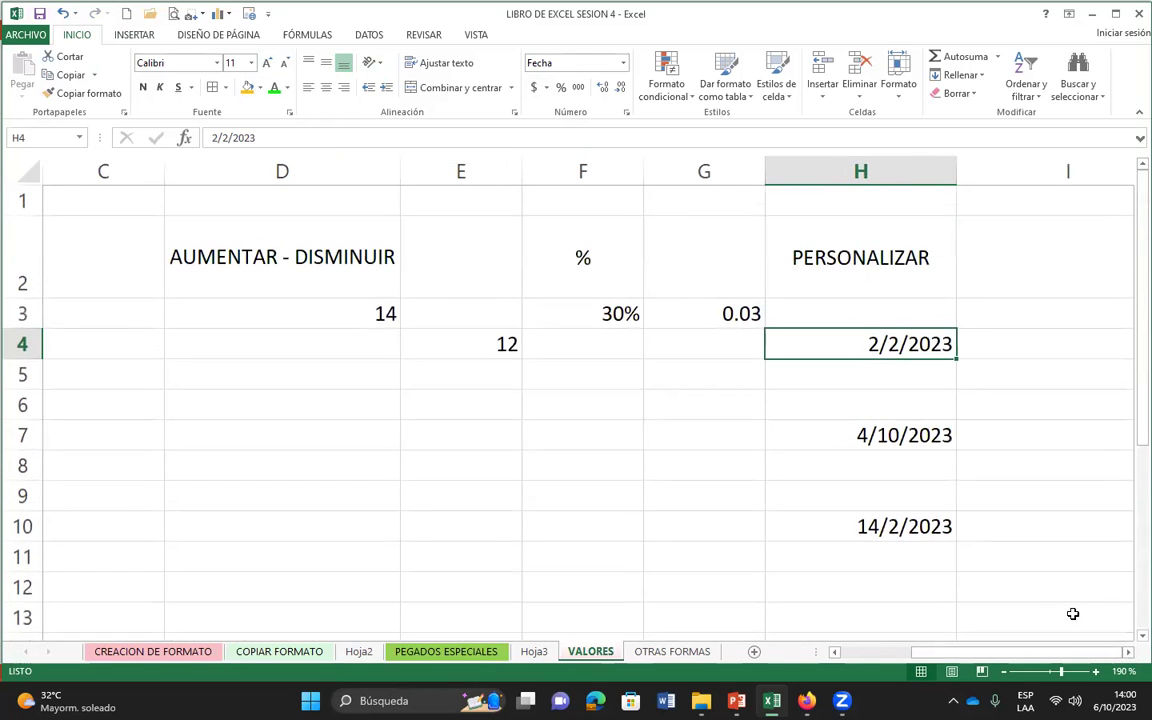
click(1087, 552)
key(Right)
key(Right)
key(Right)
key(Right)
click(273, 346)
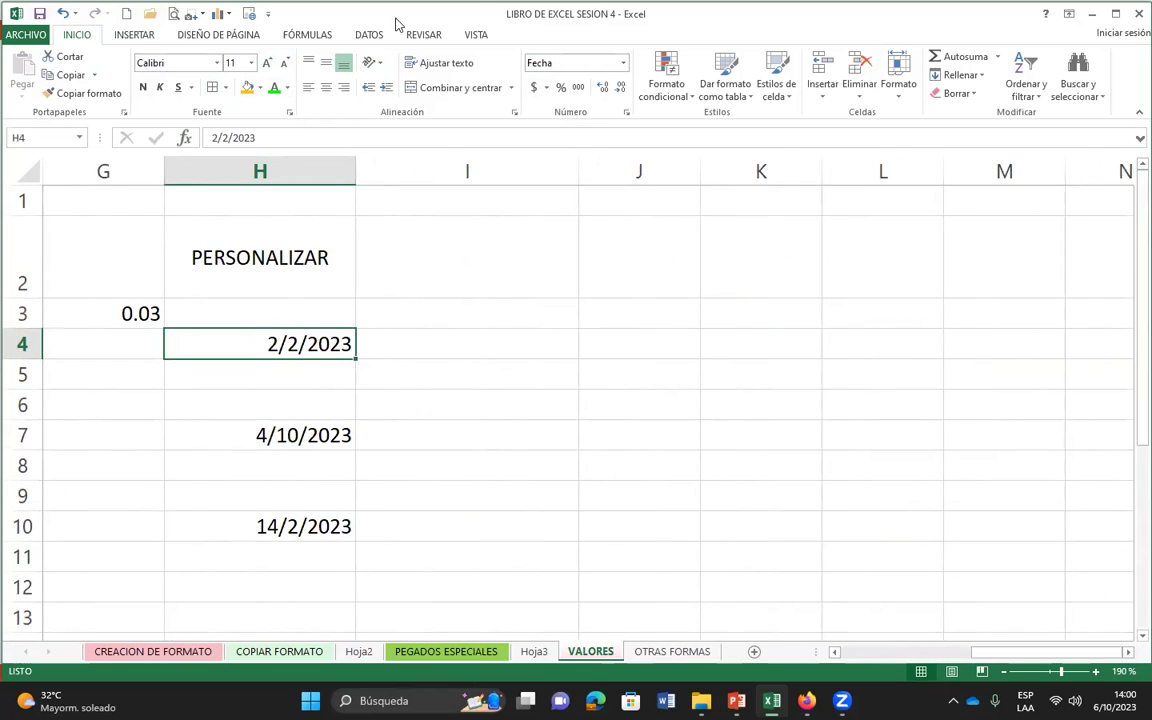
- Give H4 the custom format DDDD, after previewing DDD and DD, so it shows jueves
click(626, 114)
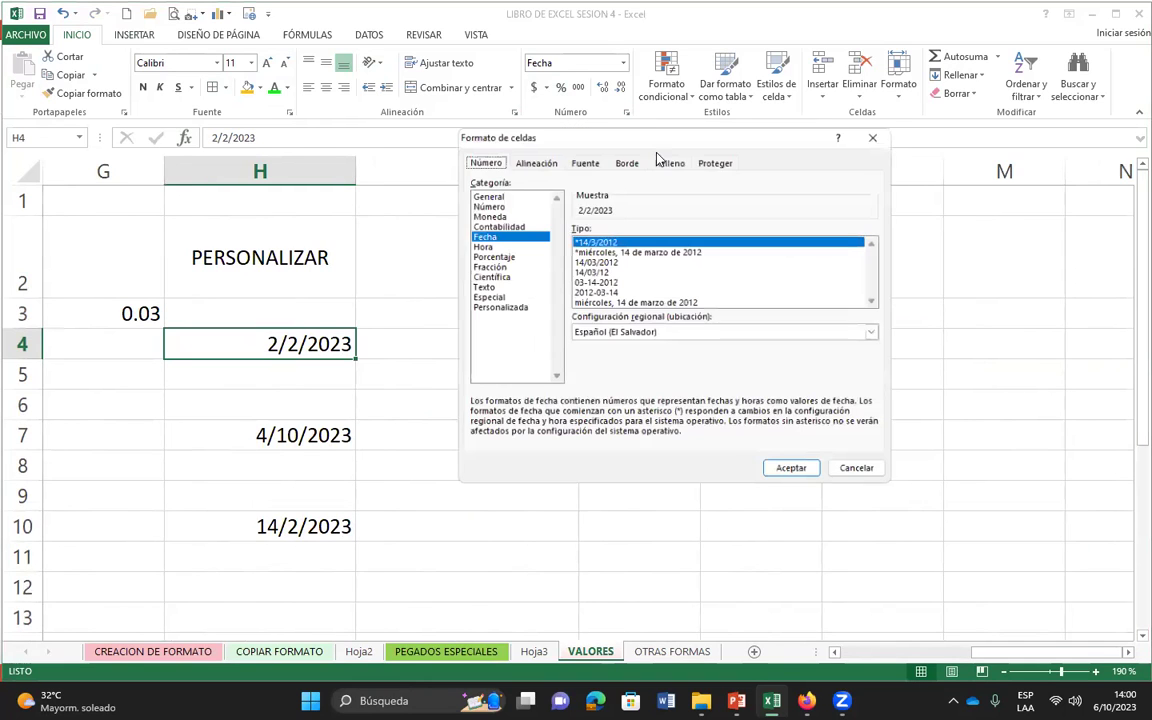
click(496, 307)
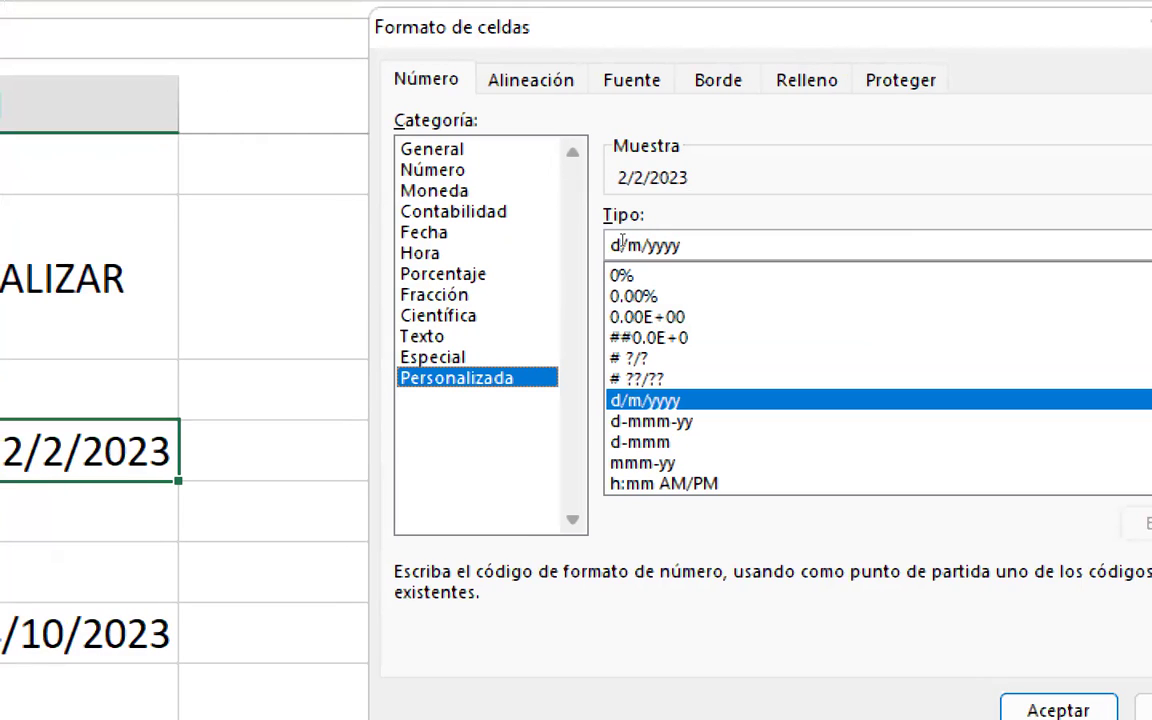
double_click(622, 244)
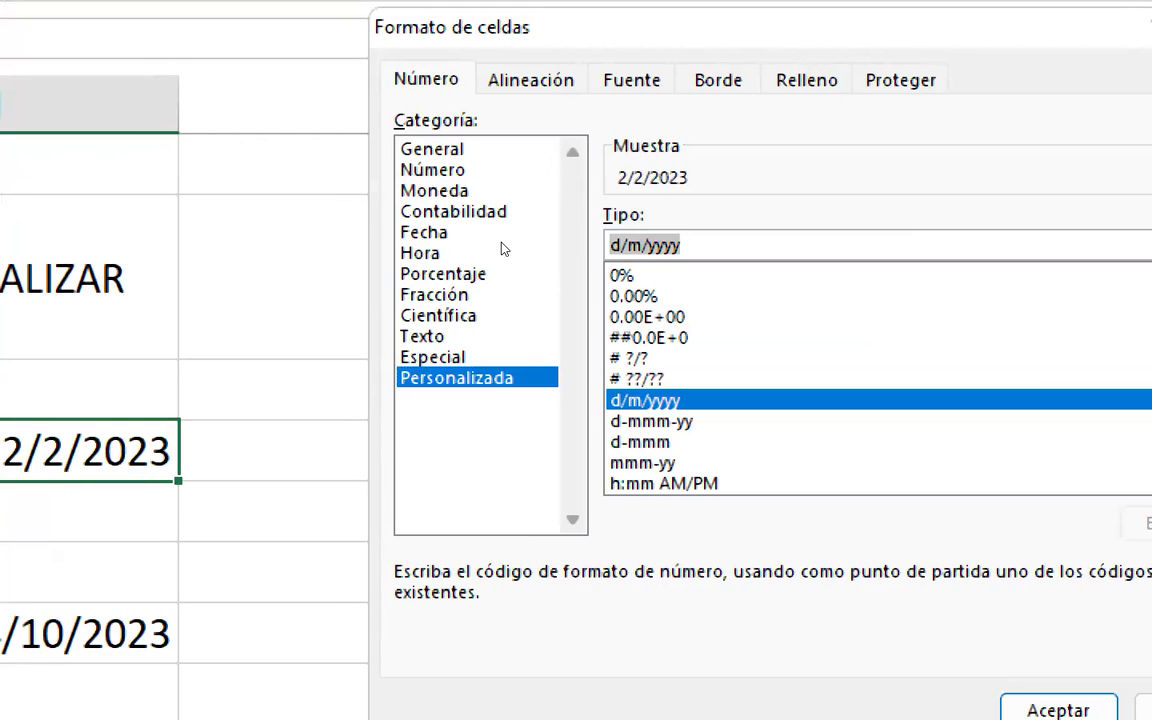
text(DDDD)
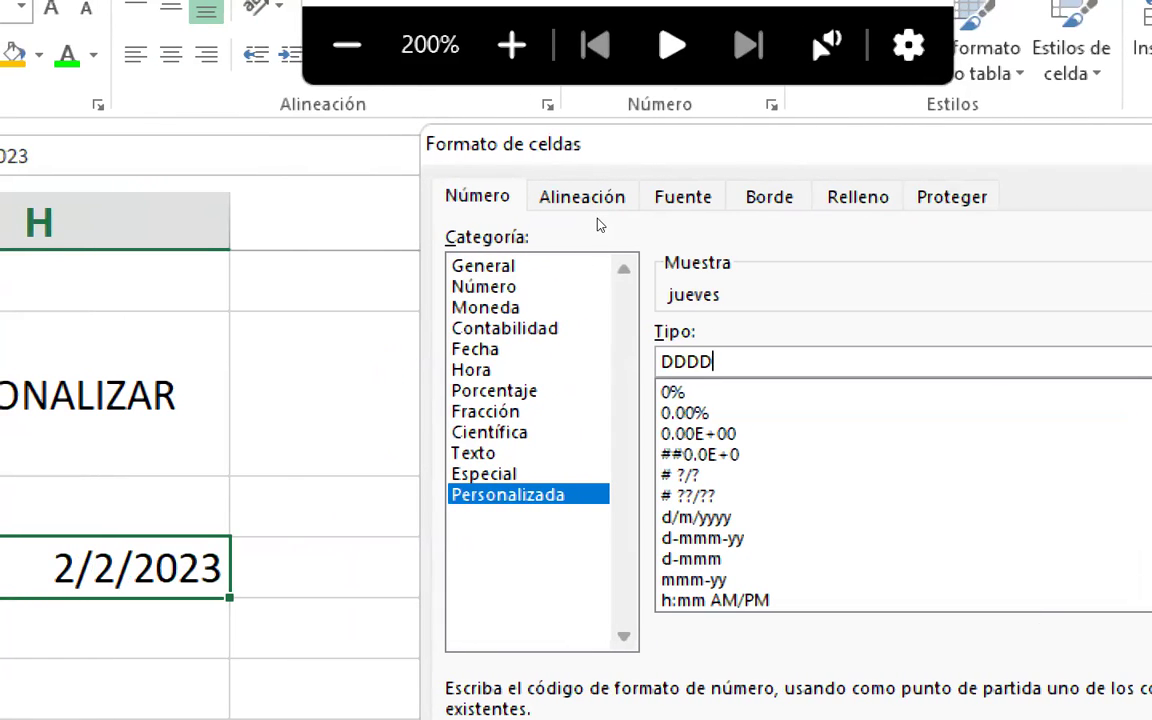
key(BackSpace)
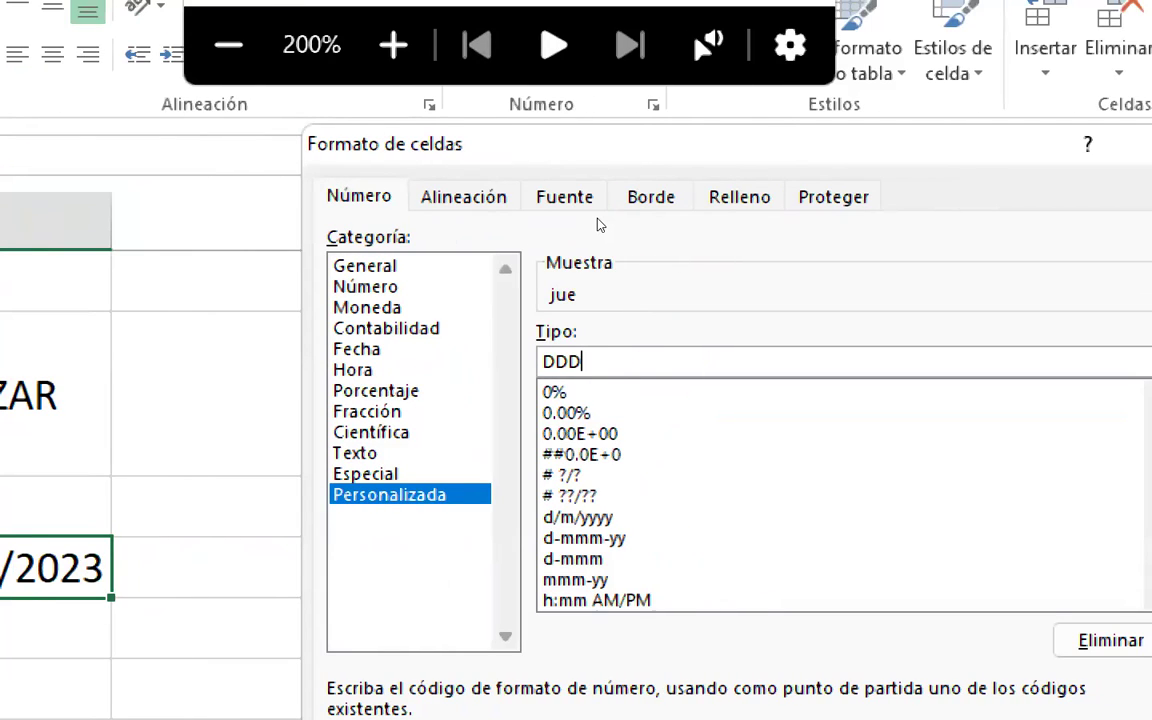
key(BackSpace)
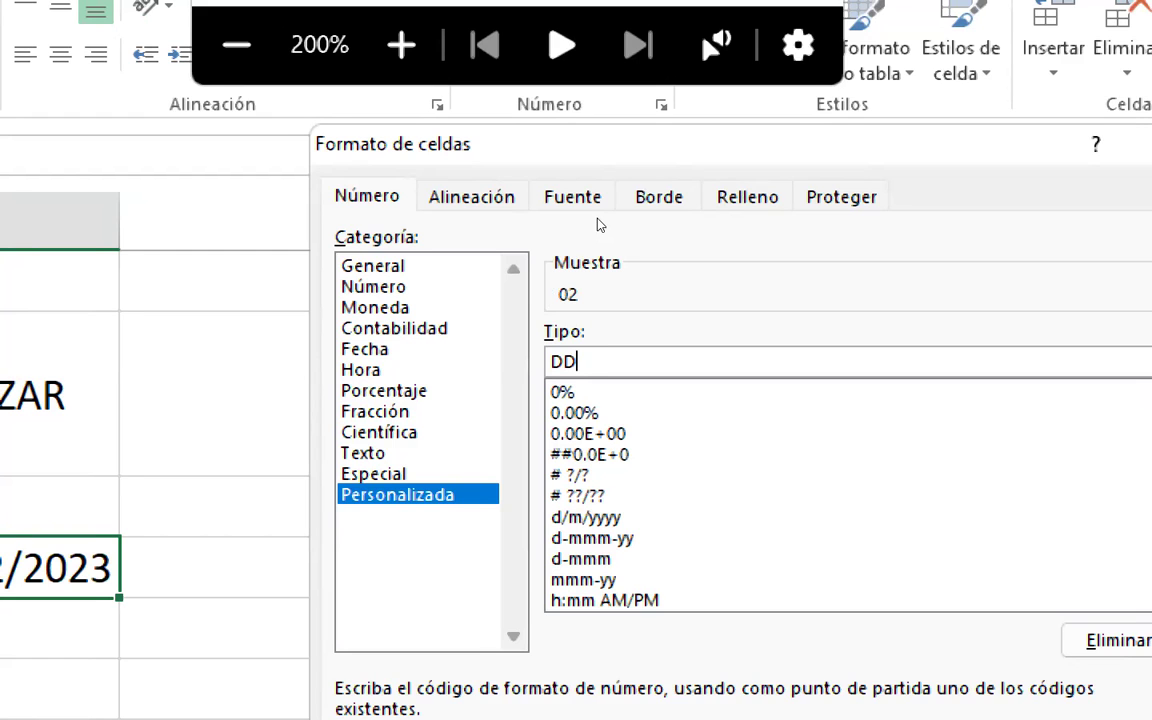
text(DD)
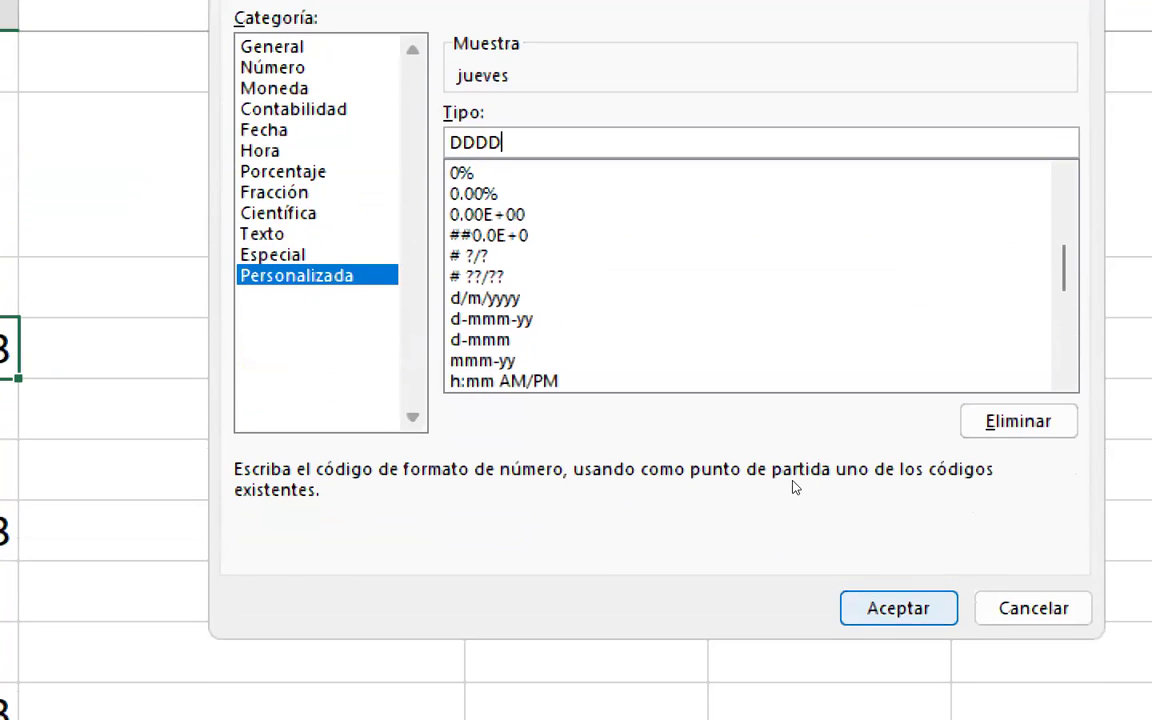
key(Return)
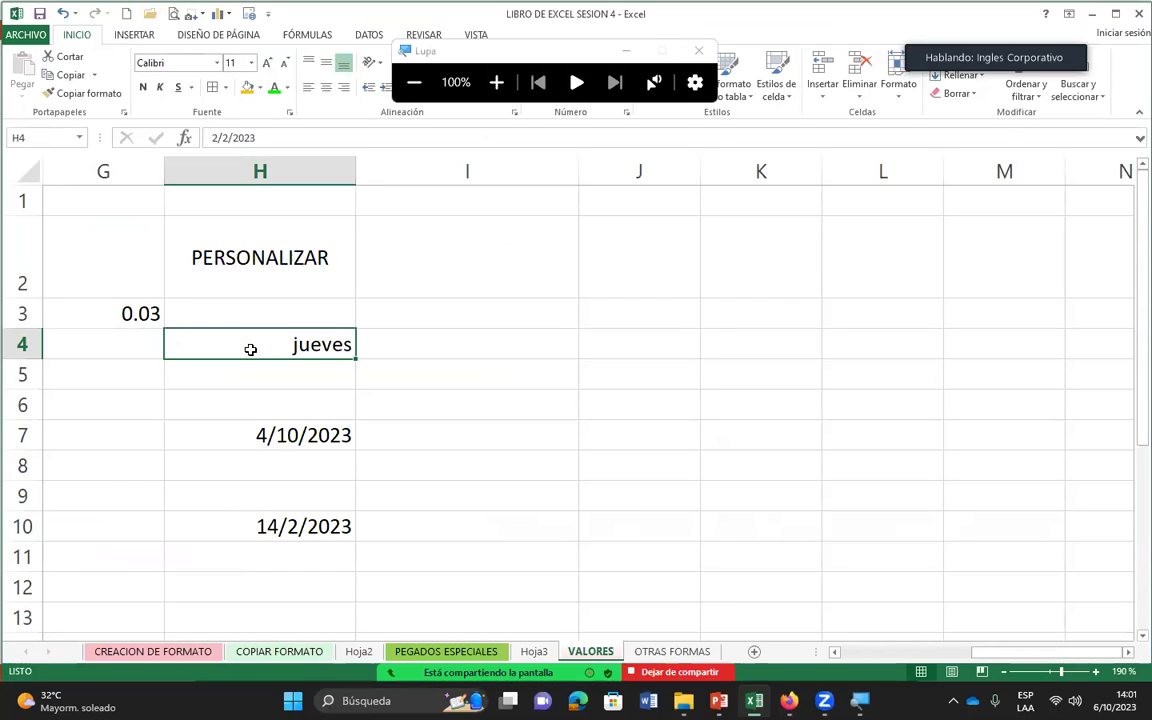
click(698, 50)
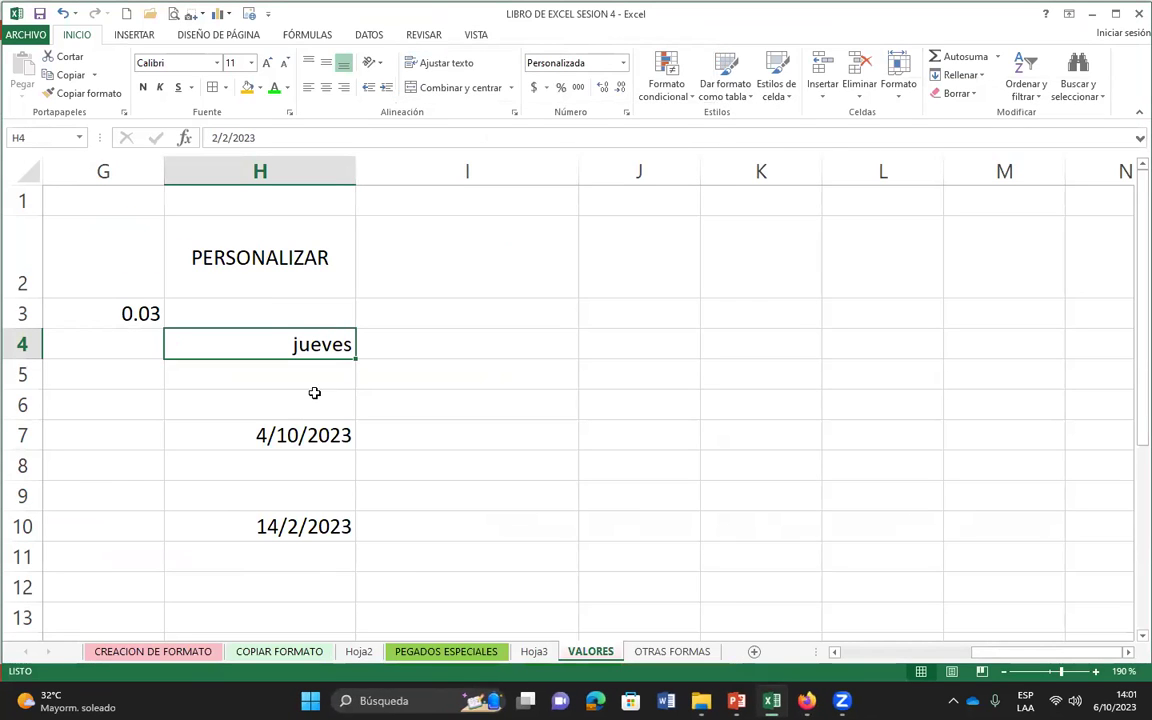
- Give cell H7 the custom format MMMM so 4/10/2023 displays as octubre
click(301, 436)
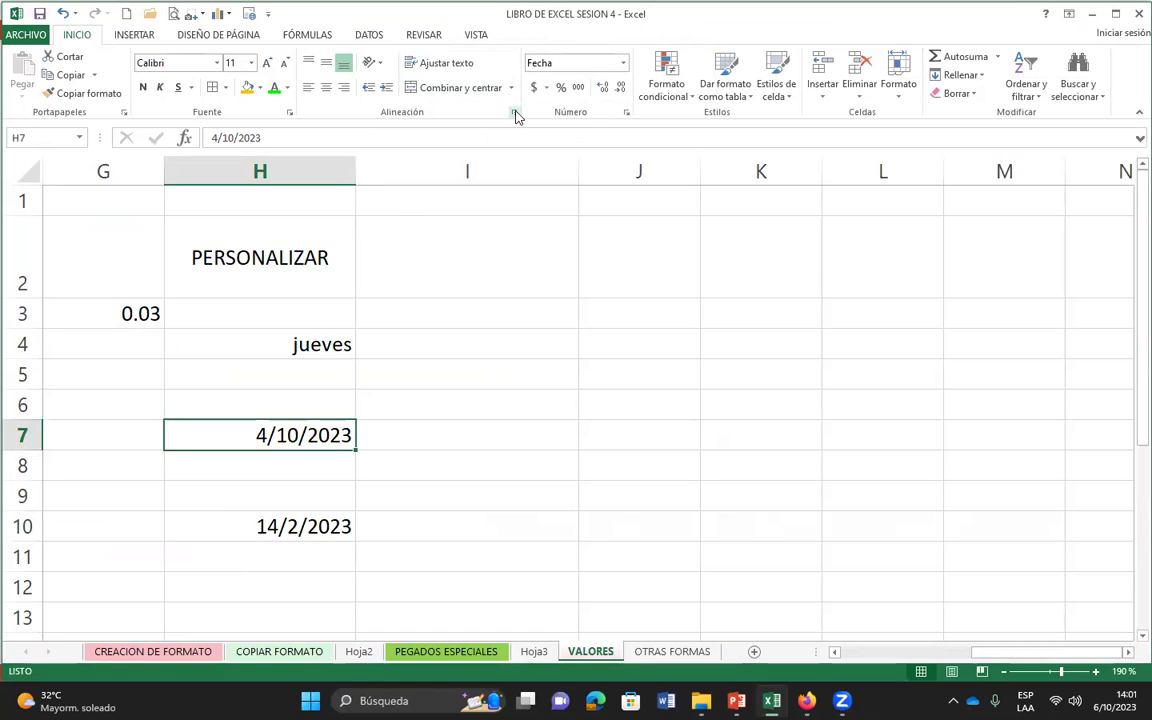
click(626, 117)
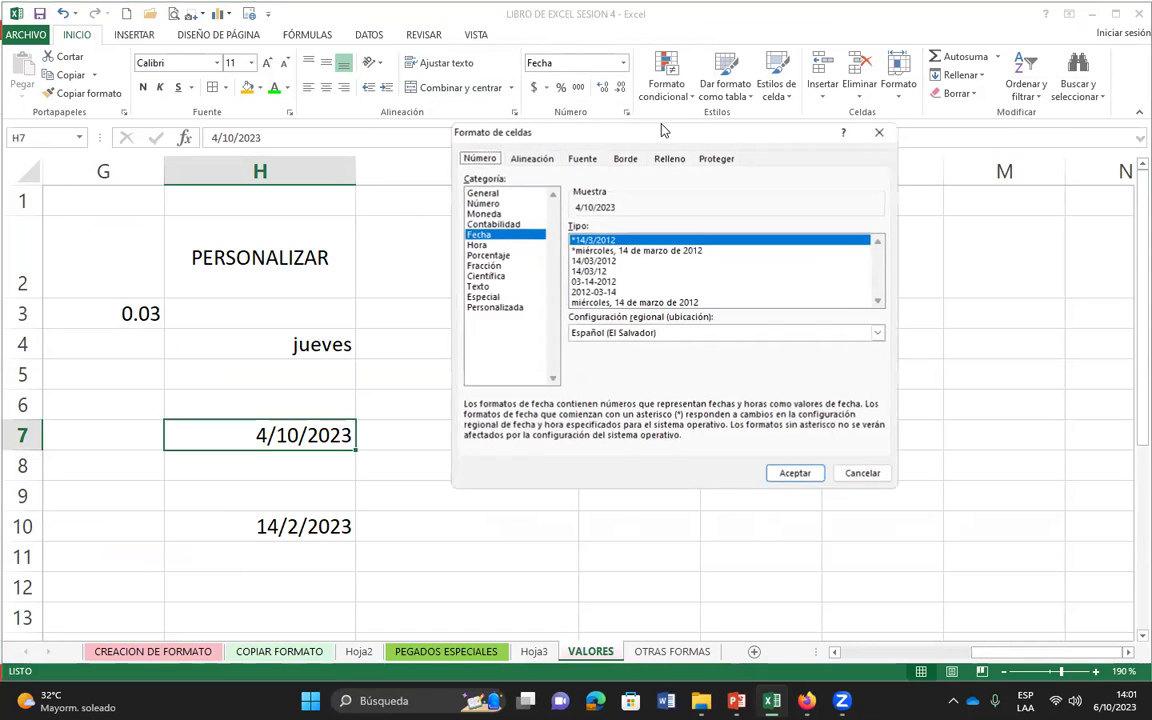
click(494, 307)
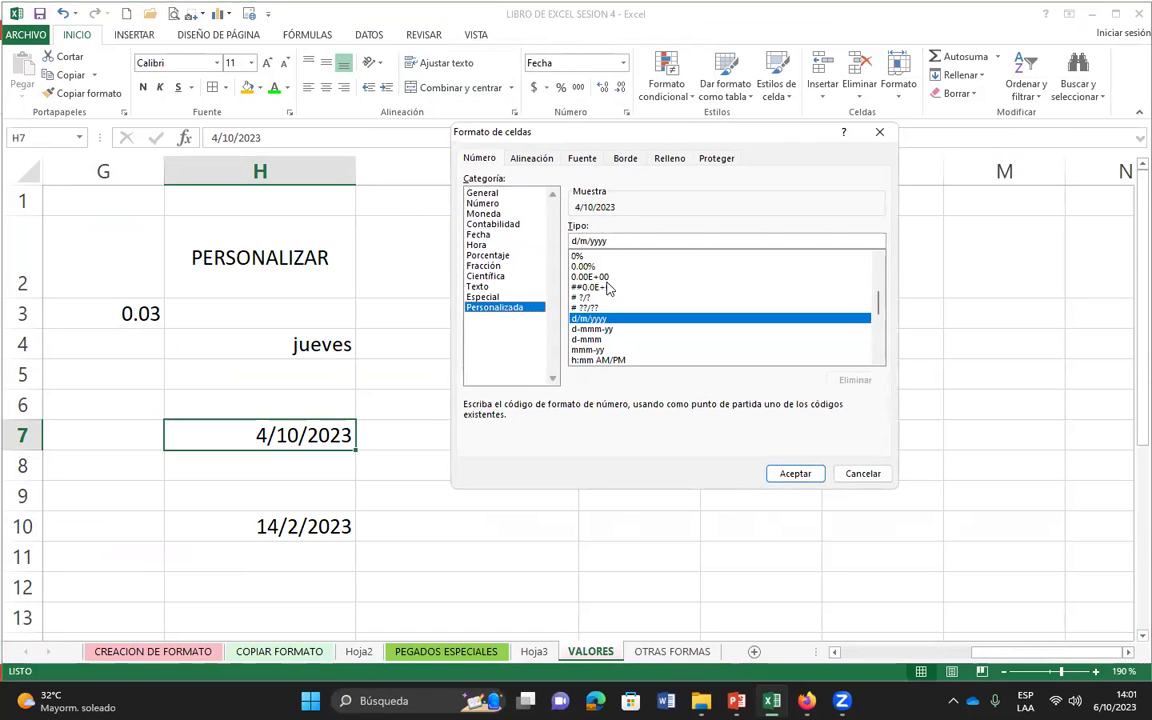
double_click(617, 240)
text(MMMM)
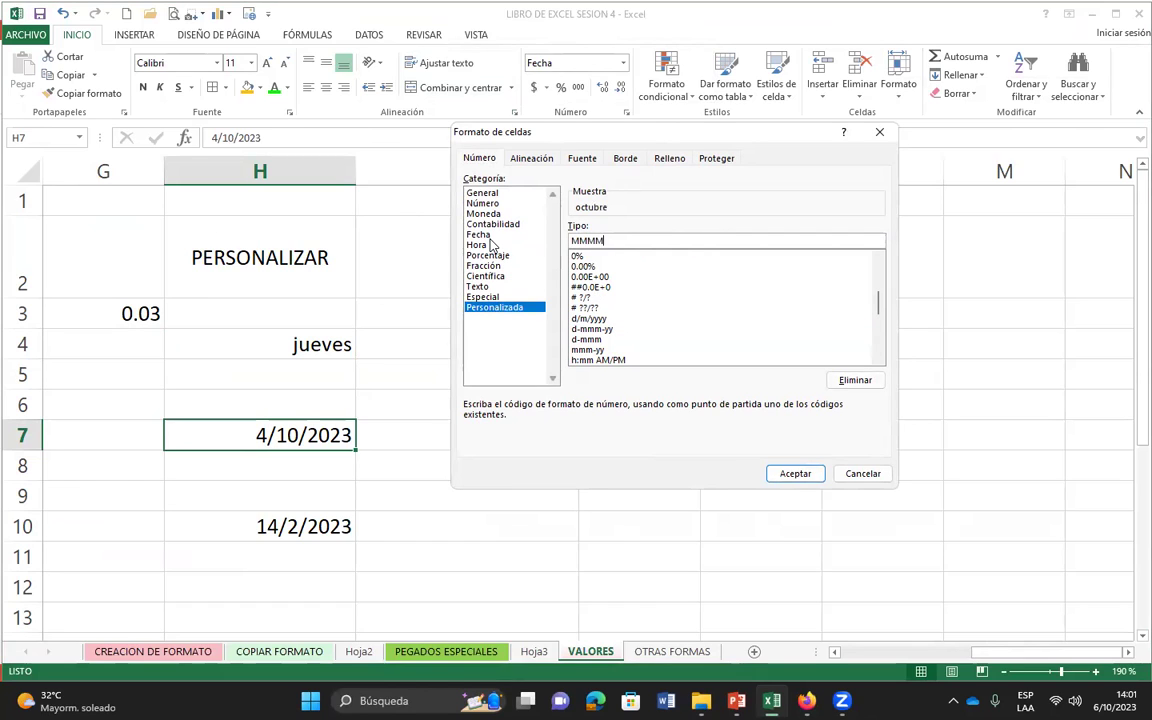
key(Return)
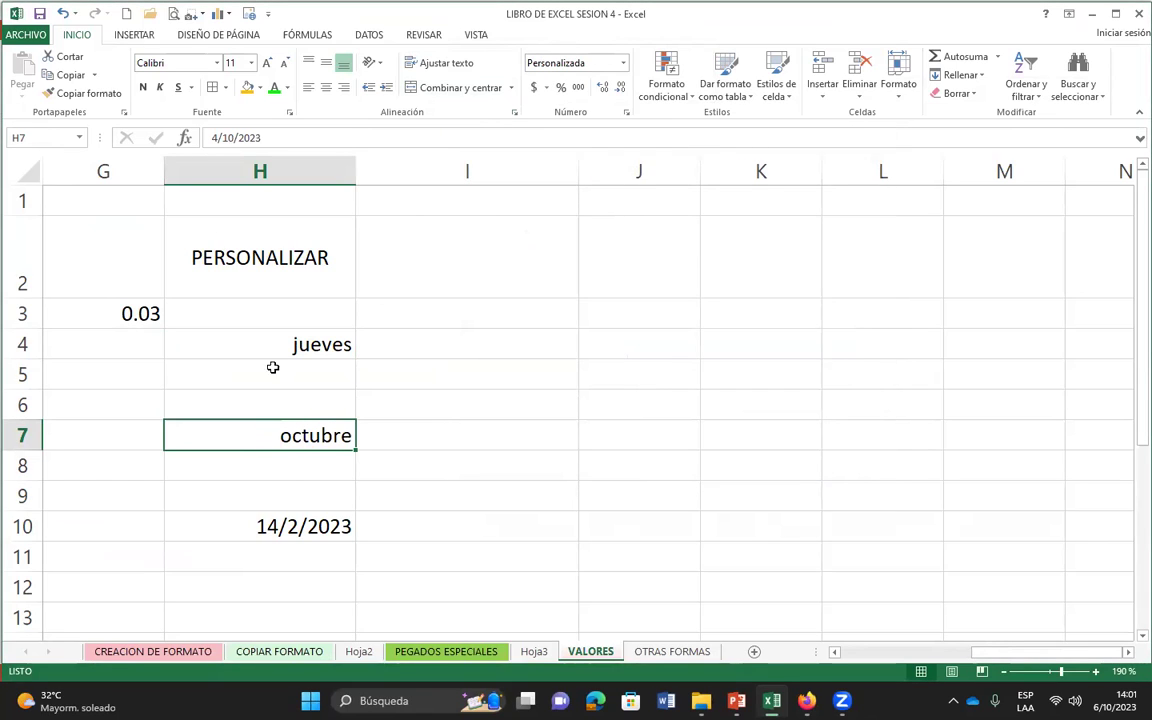
- Give cell H10 the custom format YYYY so 14/2/2023 displays as 2023
click(281, 530)
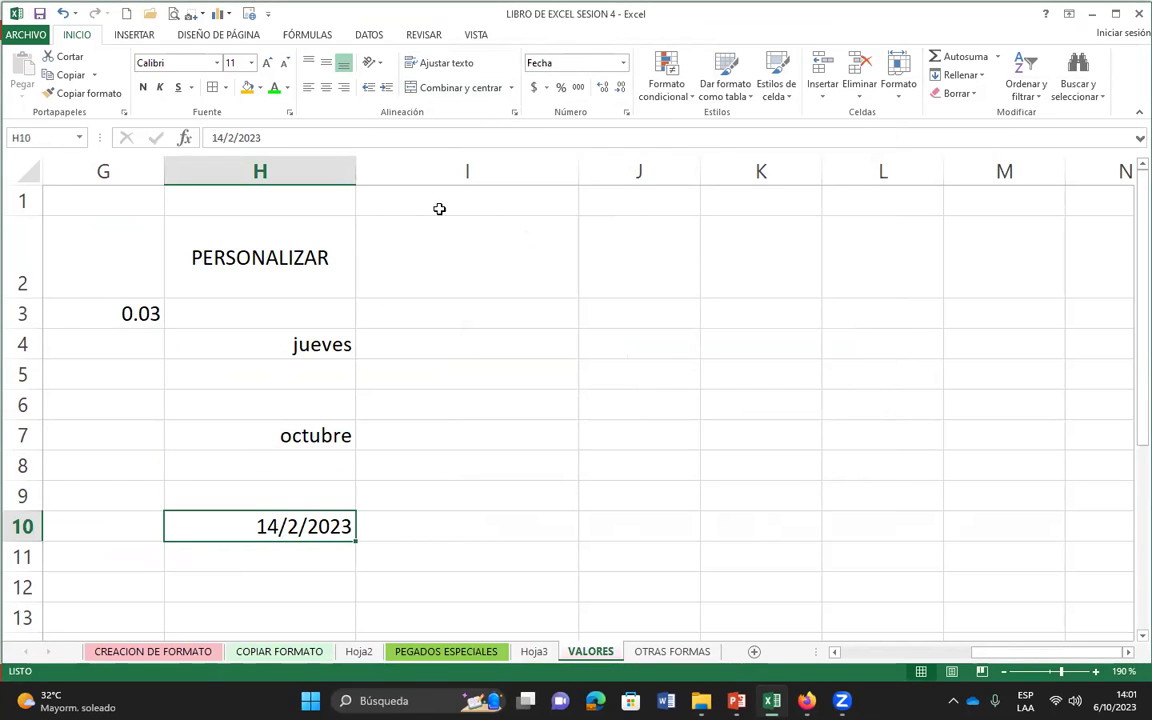
click(626, 112)
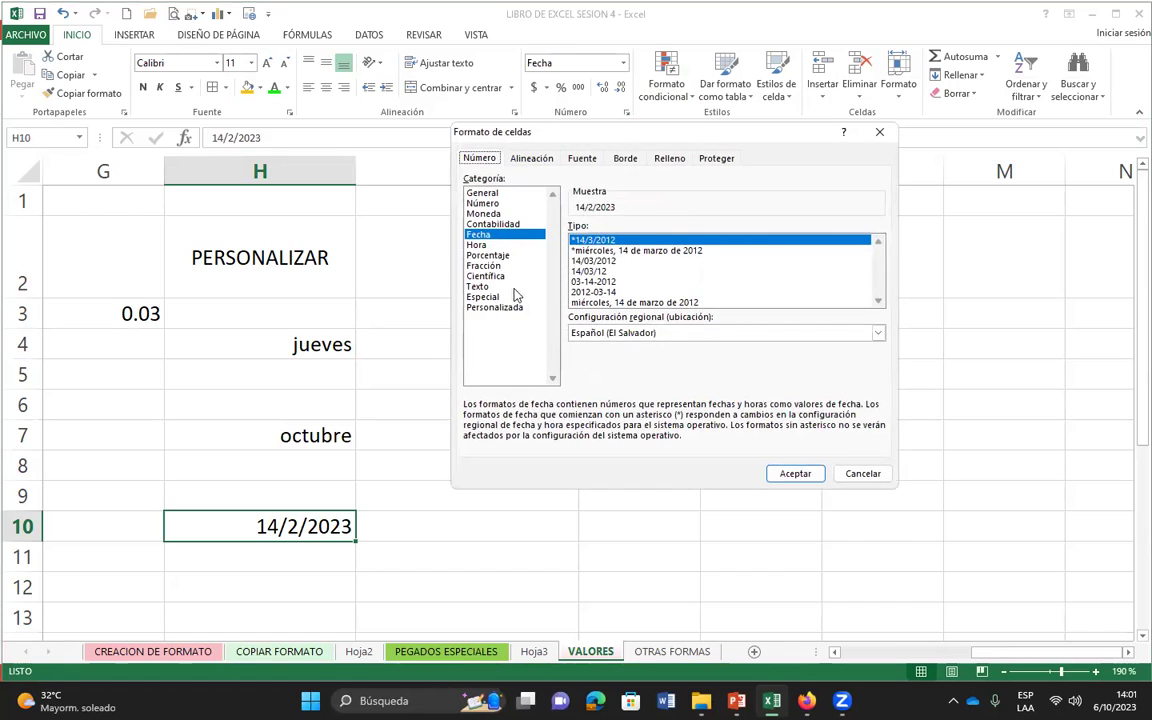
click(488, 308)
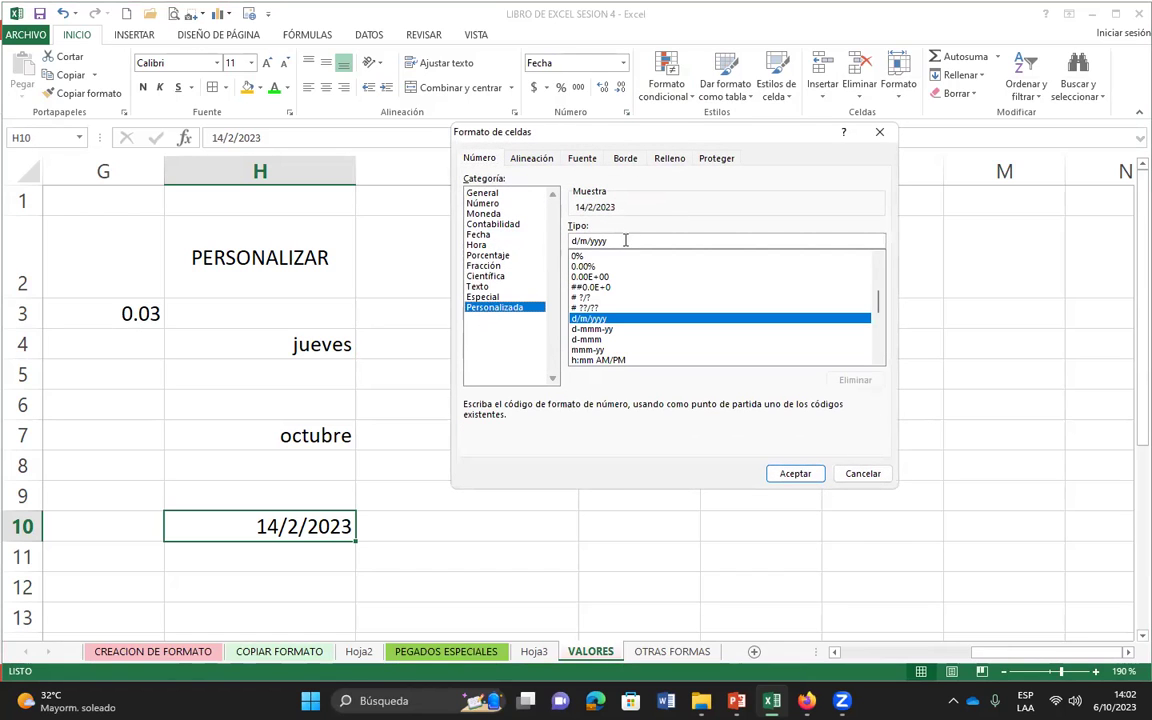
text(YYYY)
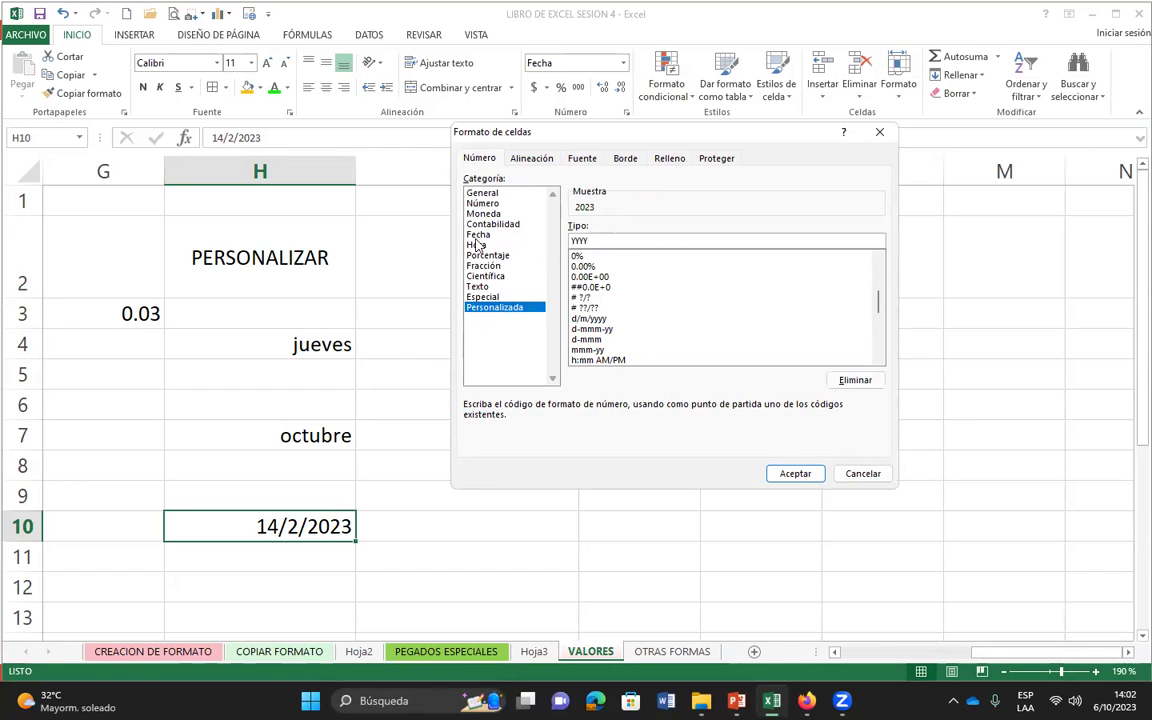
key(Return)
- Check the underlying dates behind H10, H4 and H7 in the formula bar
click(290, 567)
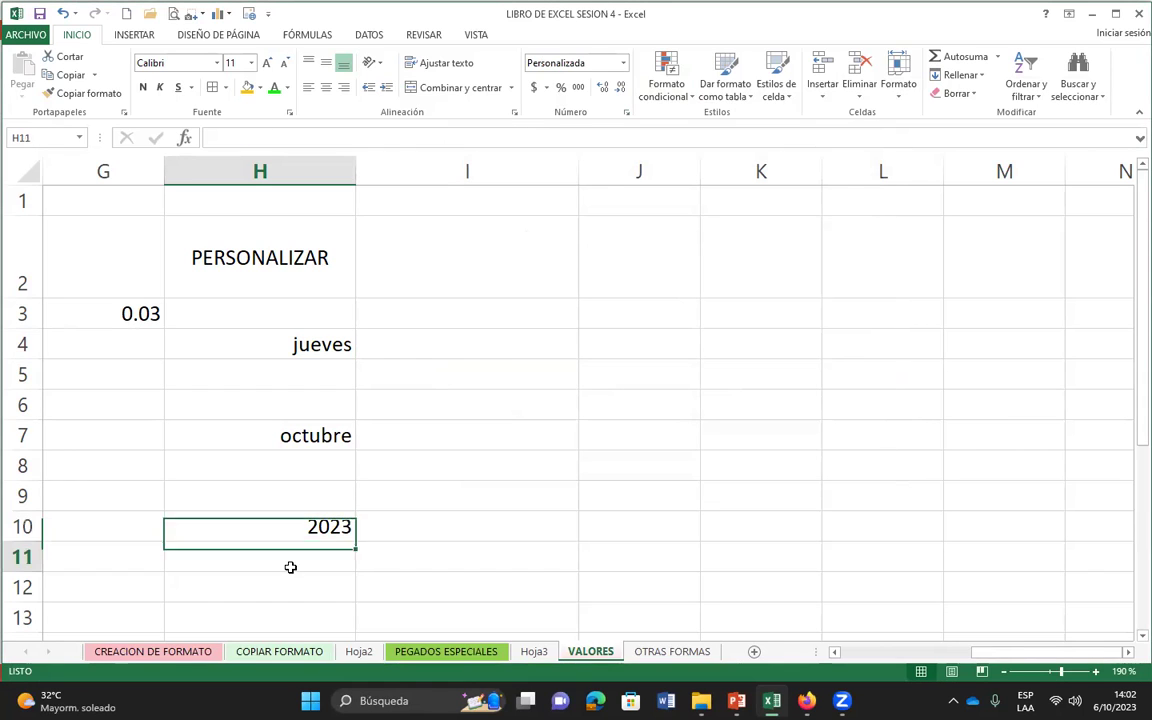
click(265, 525)
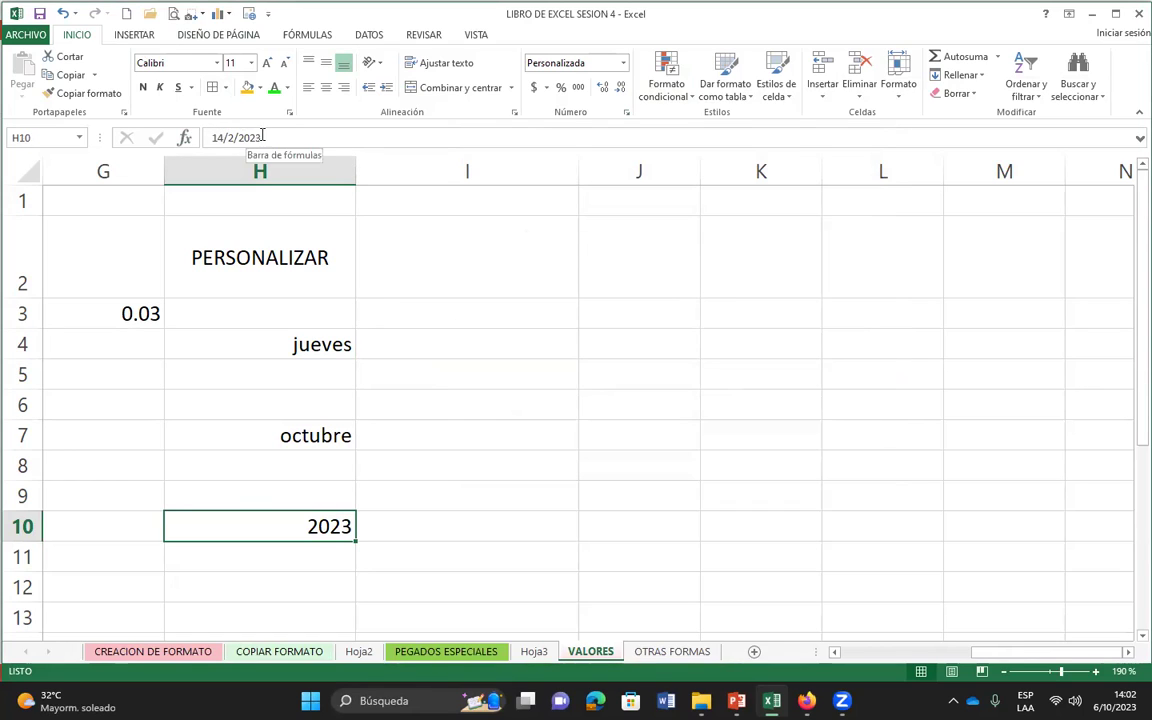
click(298, 345)
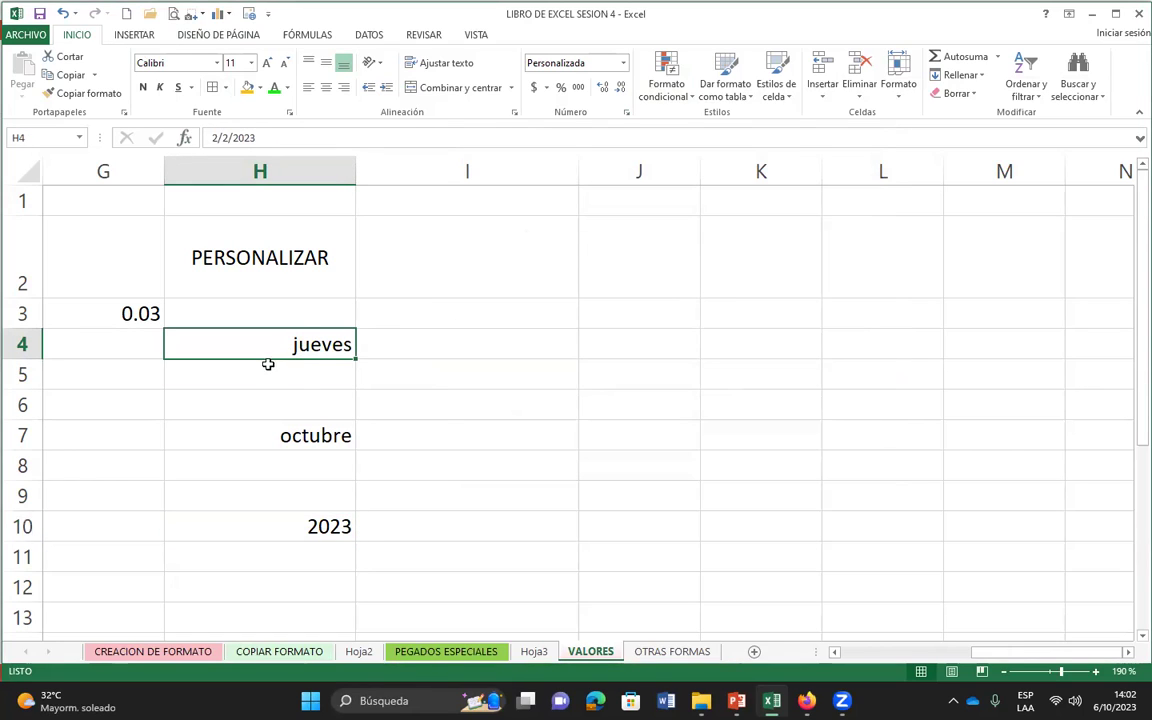
click(372, 340)
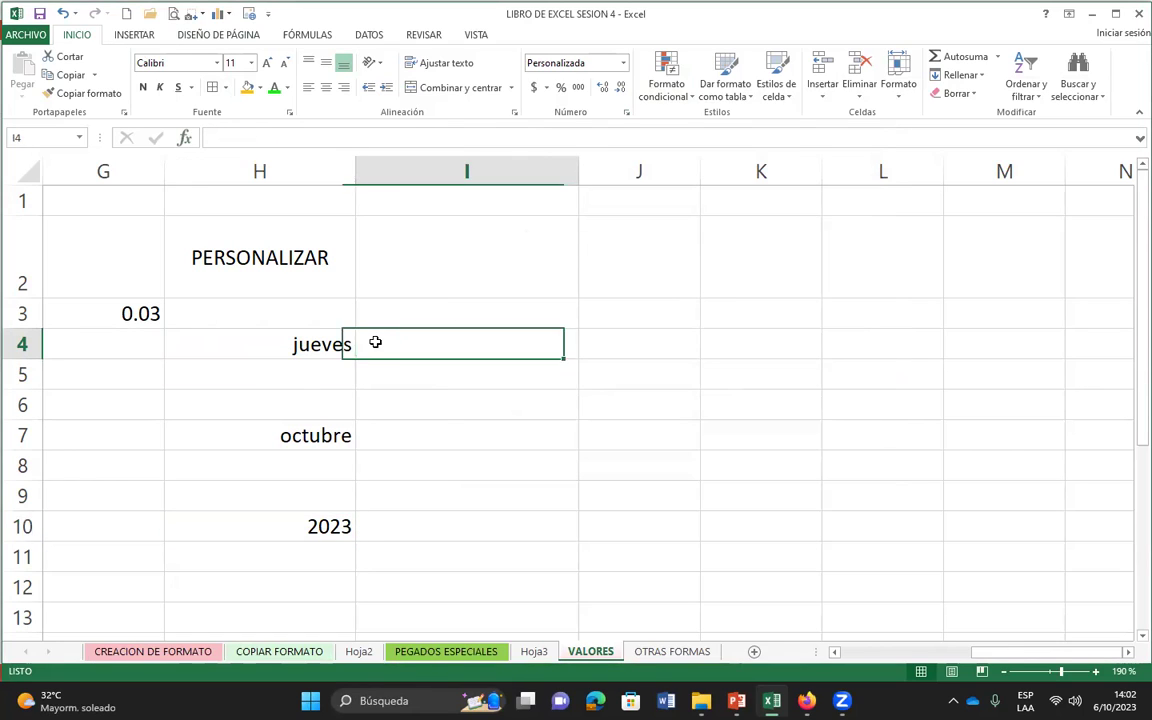
click(283, 433)
click(291, 528)
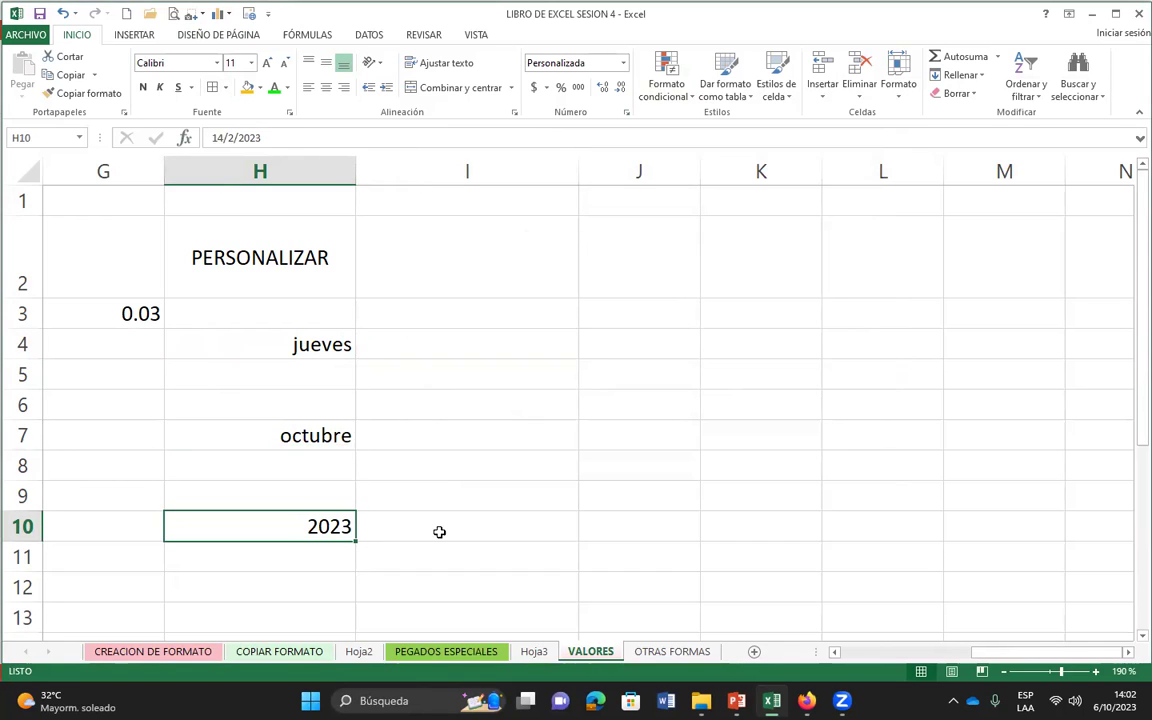
- On OTRAS FORMAS, fill the C4:C16 TEXTO formulas right to column E, showing mayo and 2023
click(665, 652)
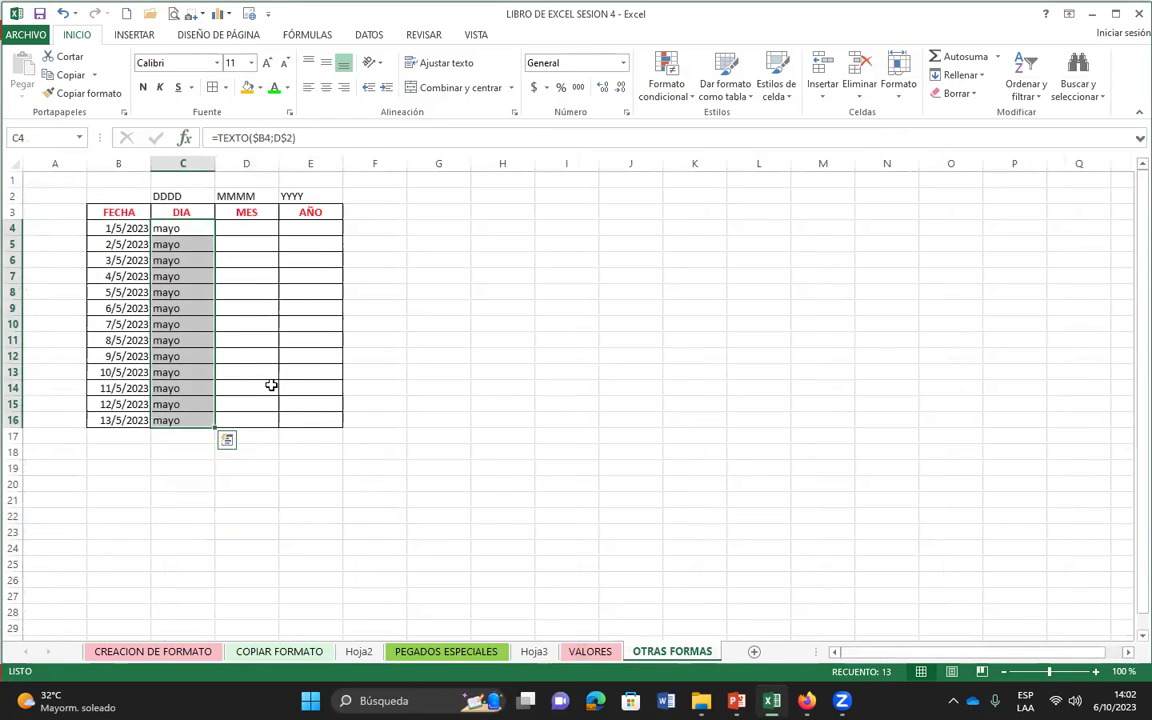
drag(215, 427, 335, 424)
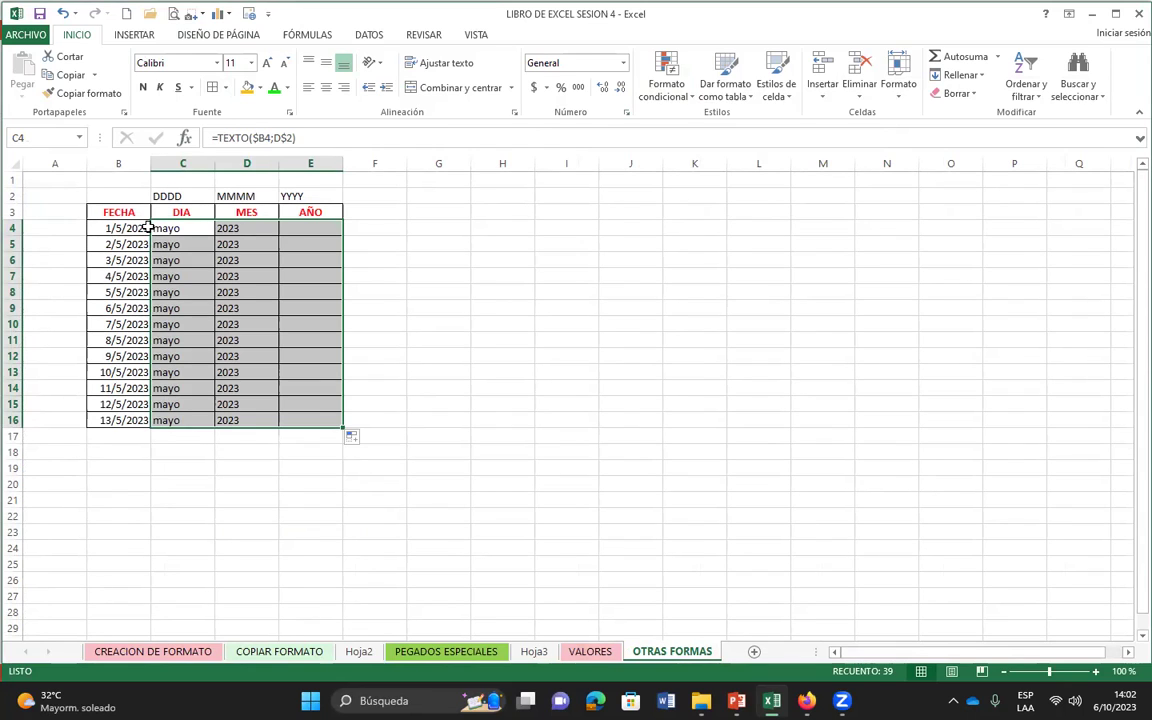
click(183, 372)
click(168, 227)
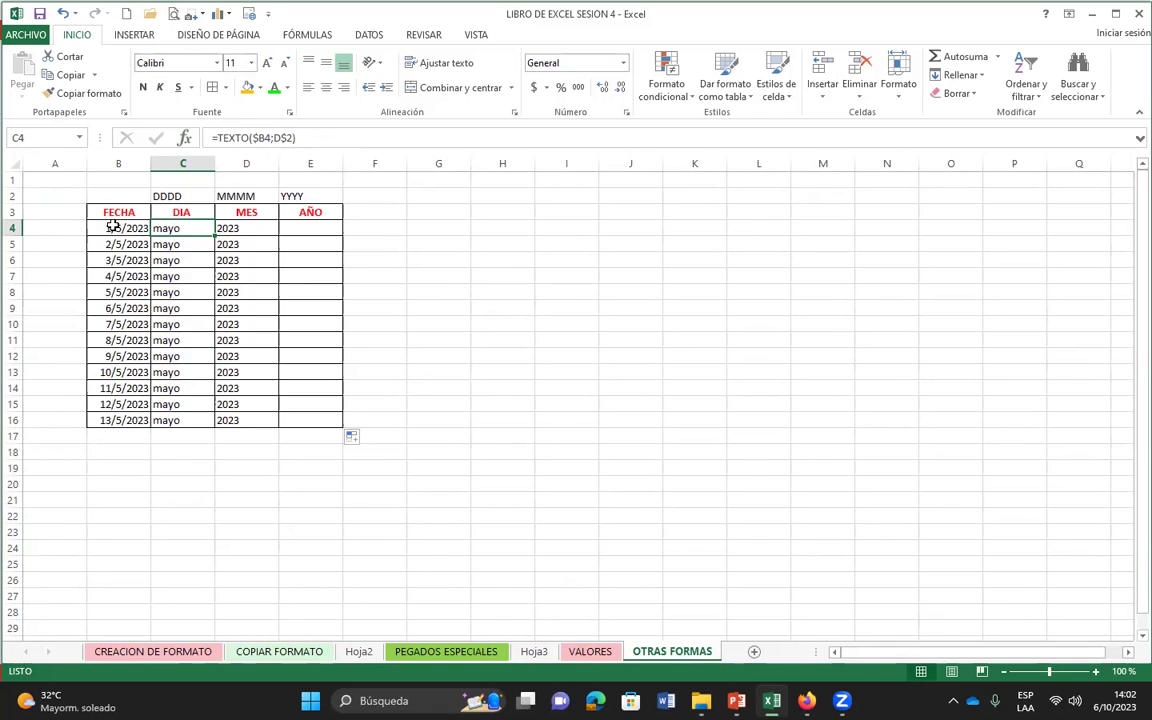
- On VALORES, review the dates behind H4, H7 and H10, displayed as jueves, octubre and 2023
click(595, 655)
click(244, 337)
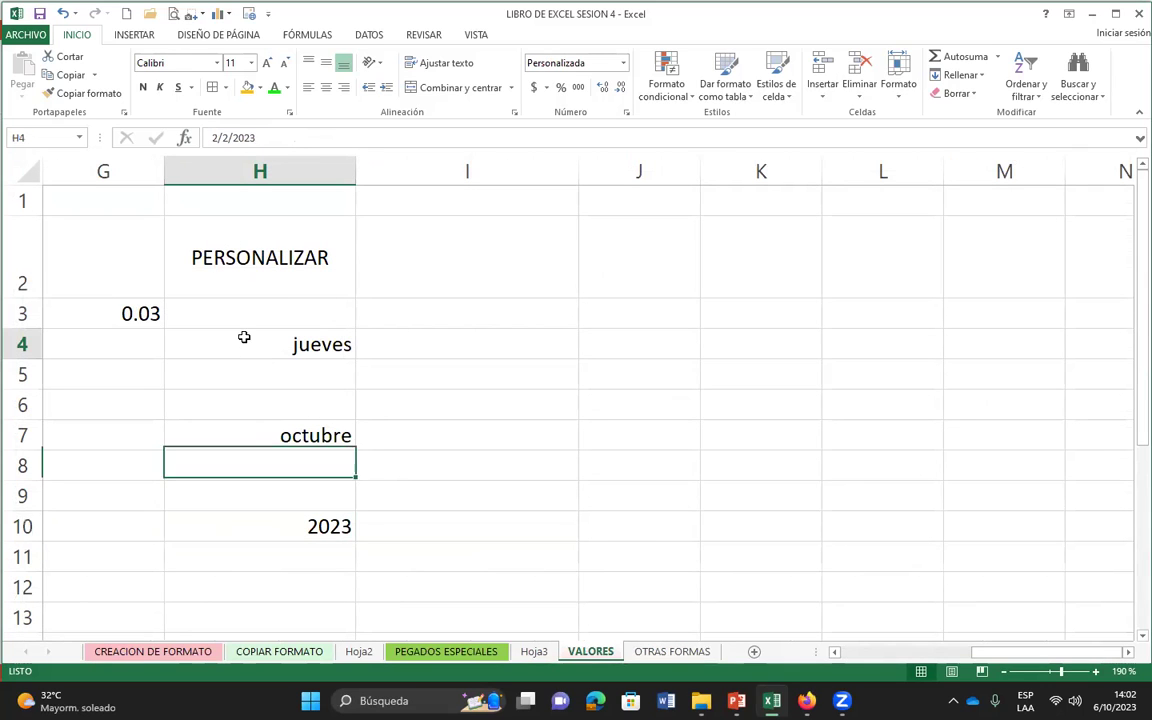
click(272, 437)
click(269, 532)
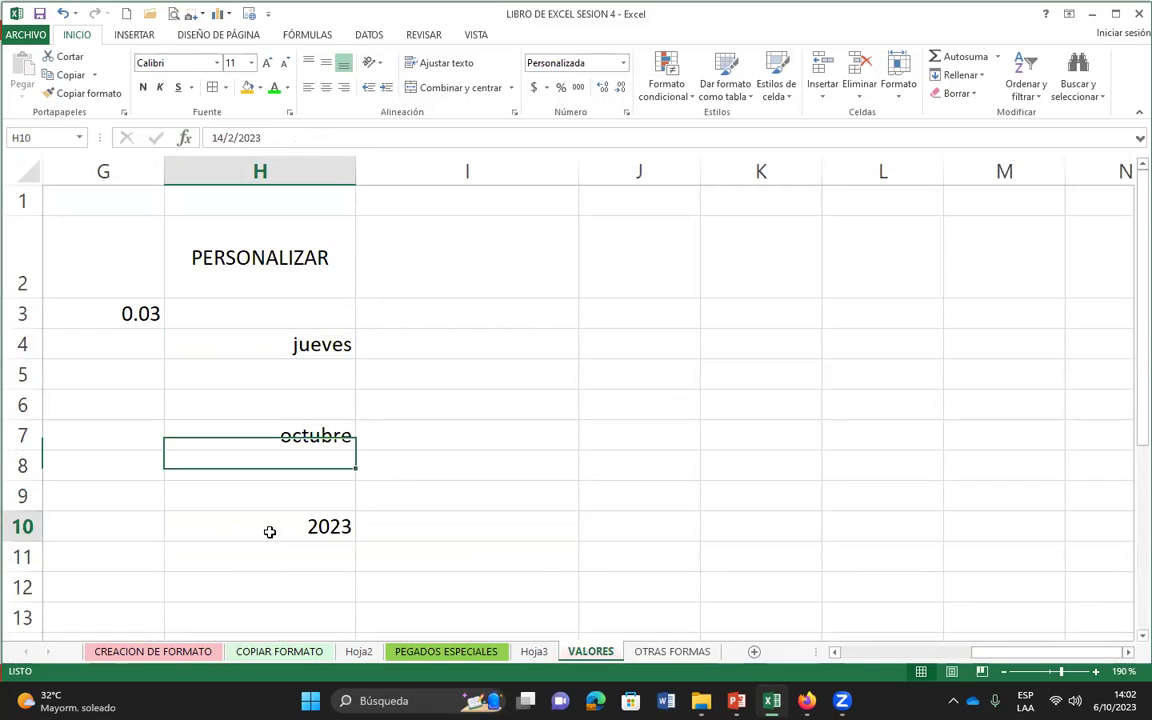
click(267, 345)
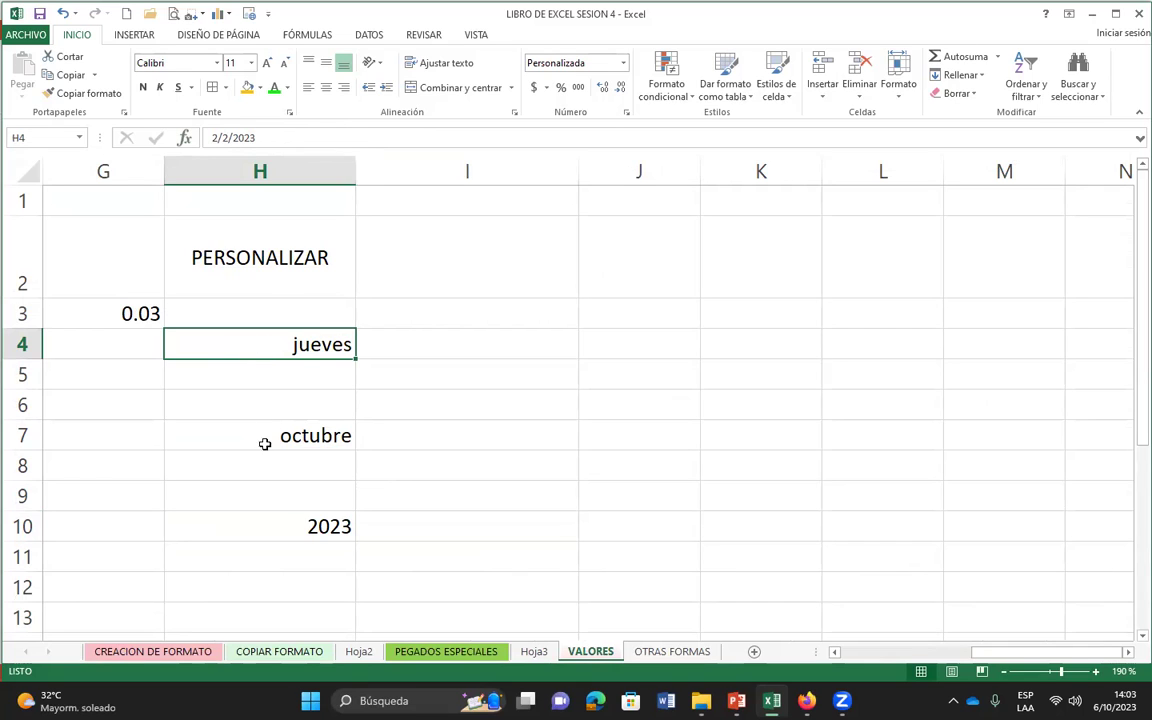
click(267, 437)
click(288, 527)
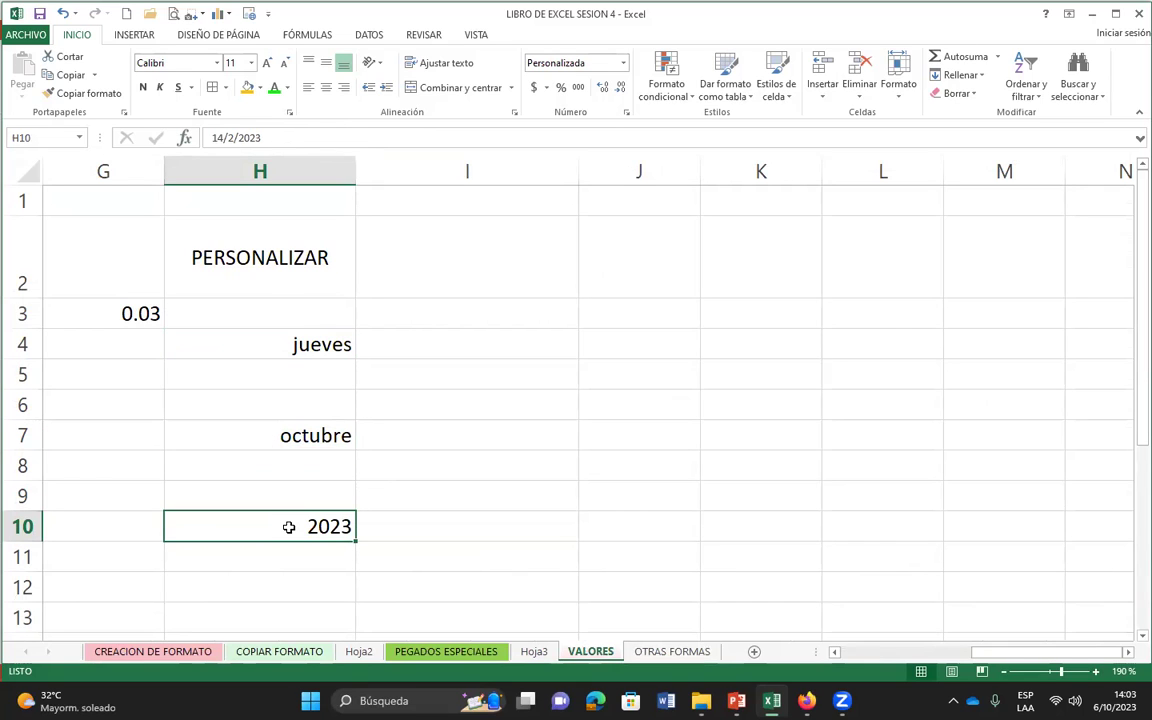